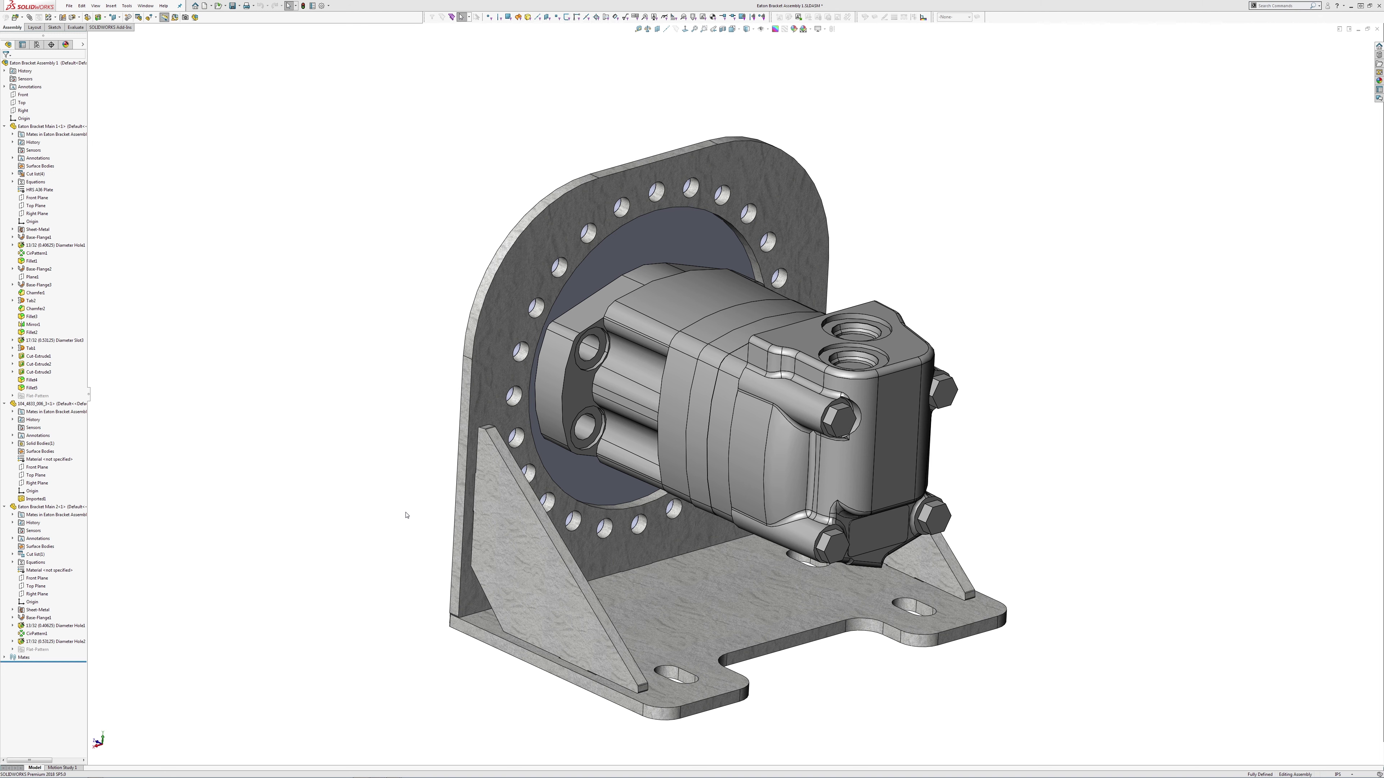
Step: Switch from the bracket assembly to the Eaton Bracket drawing, shown on its LEGEND SHEET
{"action": "key", "text": "ctrl+Tab"}
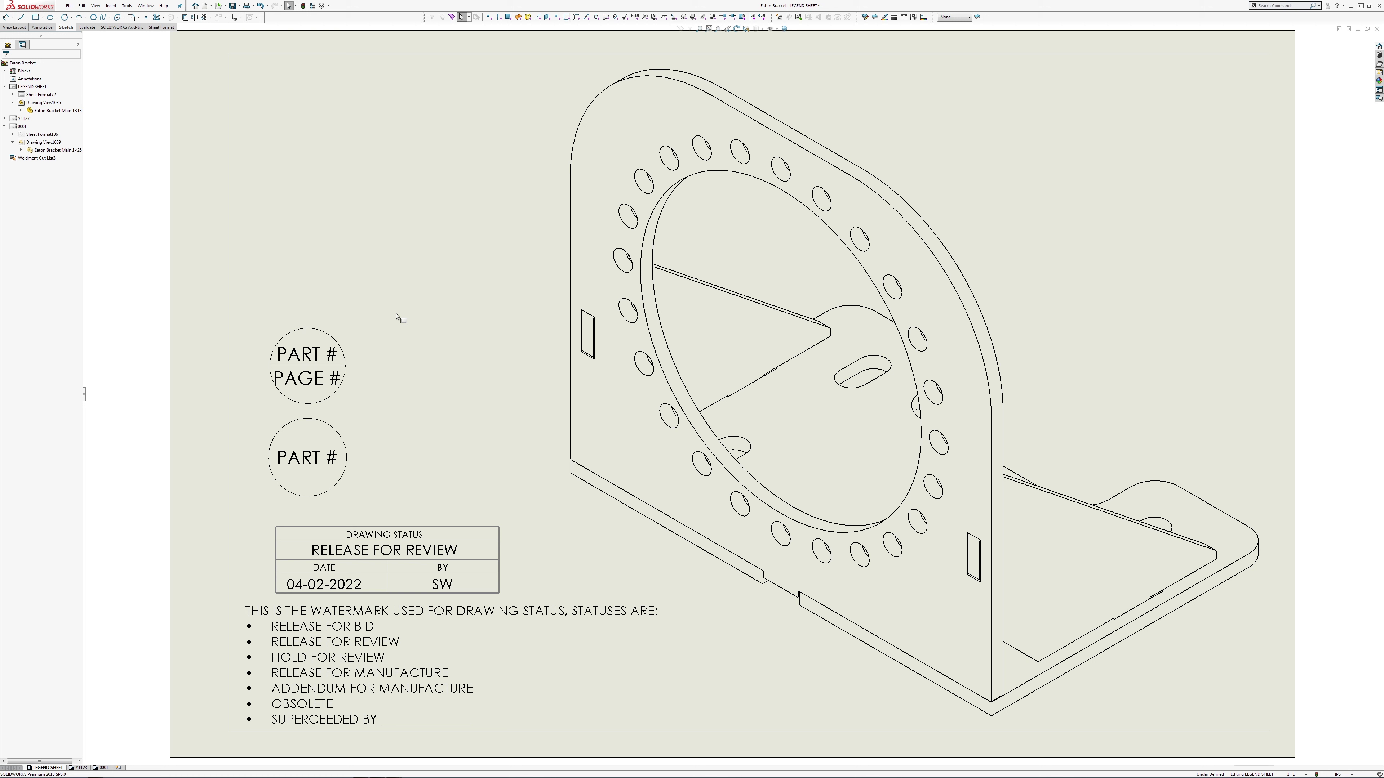
Step: Display the YT123 sheet with the dimensioned bracket views, BOM table and EATON YOUTUBE BRACKET title
{"action": "mouse_move", "coordinate": [85, 768]}
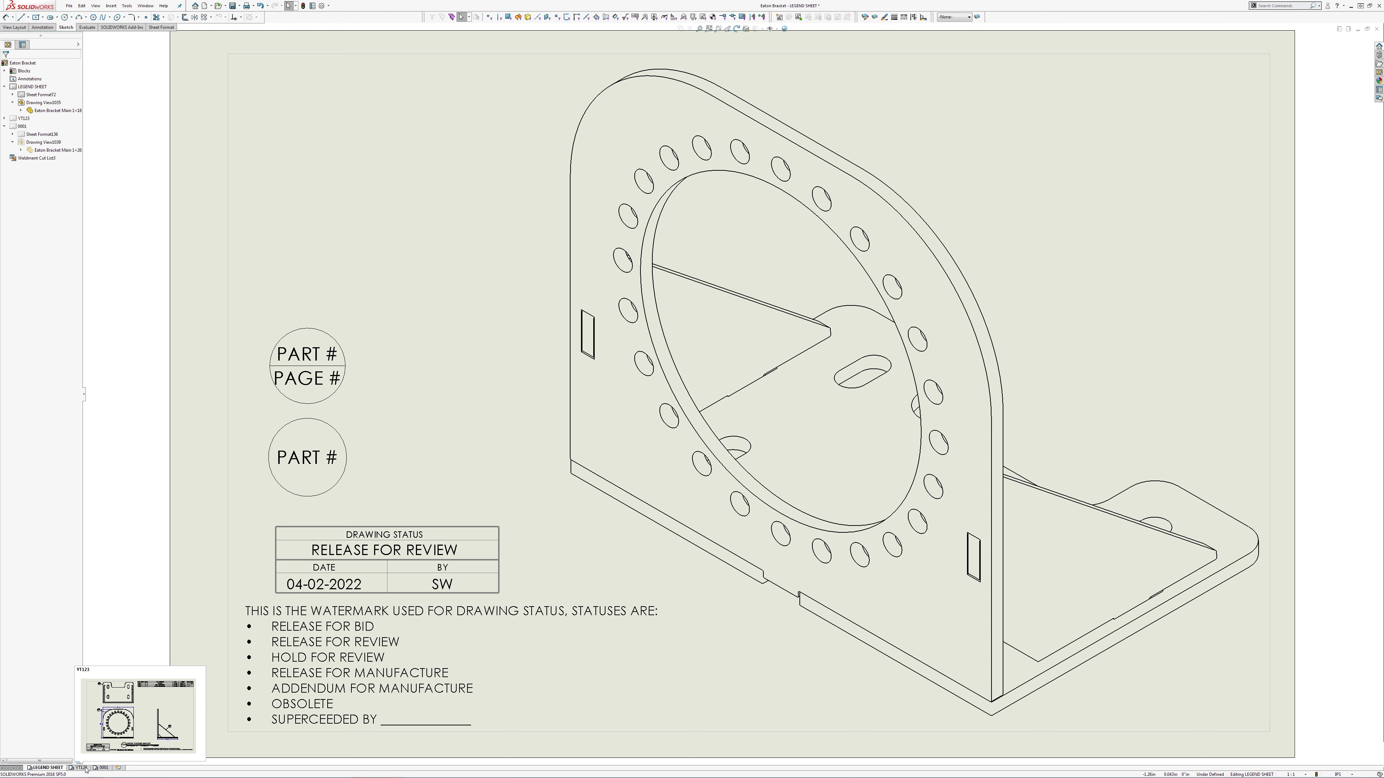
{"action": "left_click", "coordinate": [82, 768]}
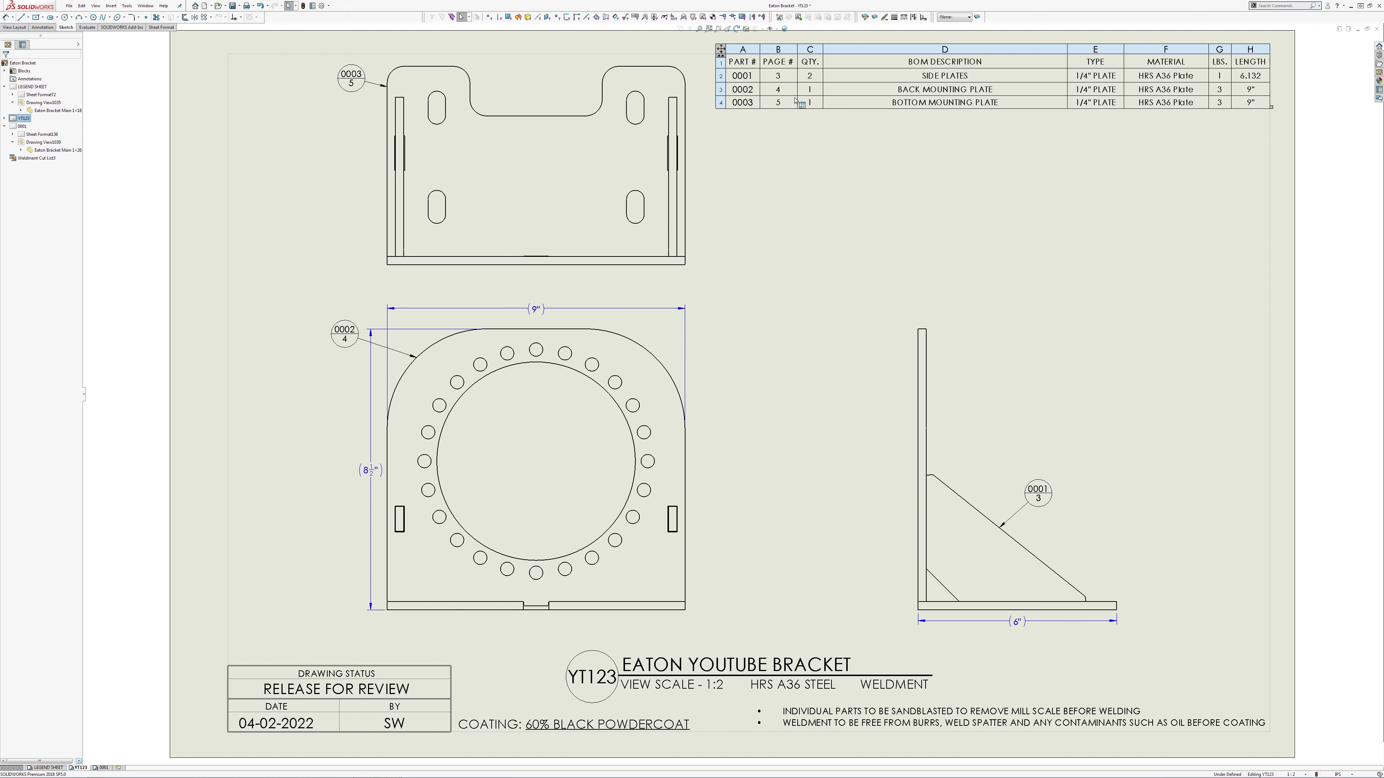
Step: Deselect the BOM table and go to sheet 0001 showing the SIDE PLATES profile at 1:1
{"action": "left_click", "coordinate": [375, 34]}
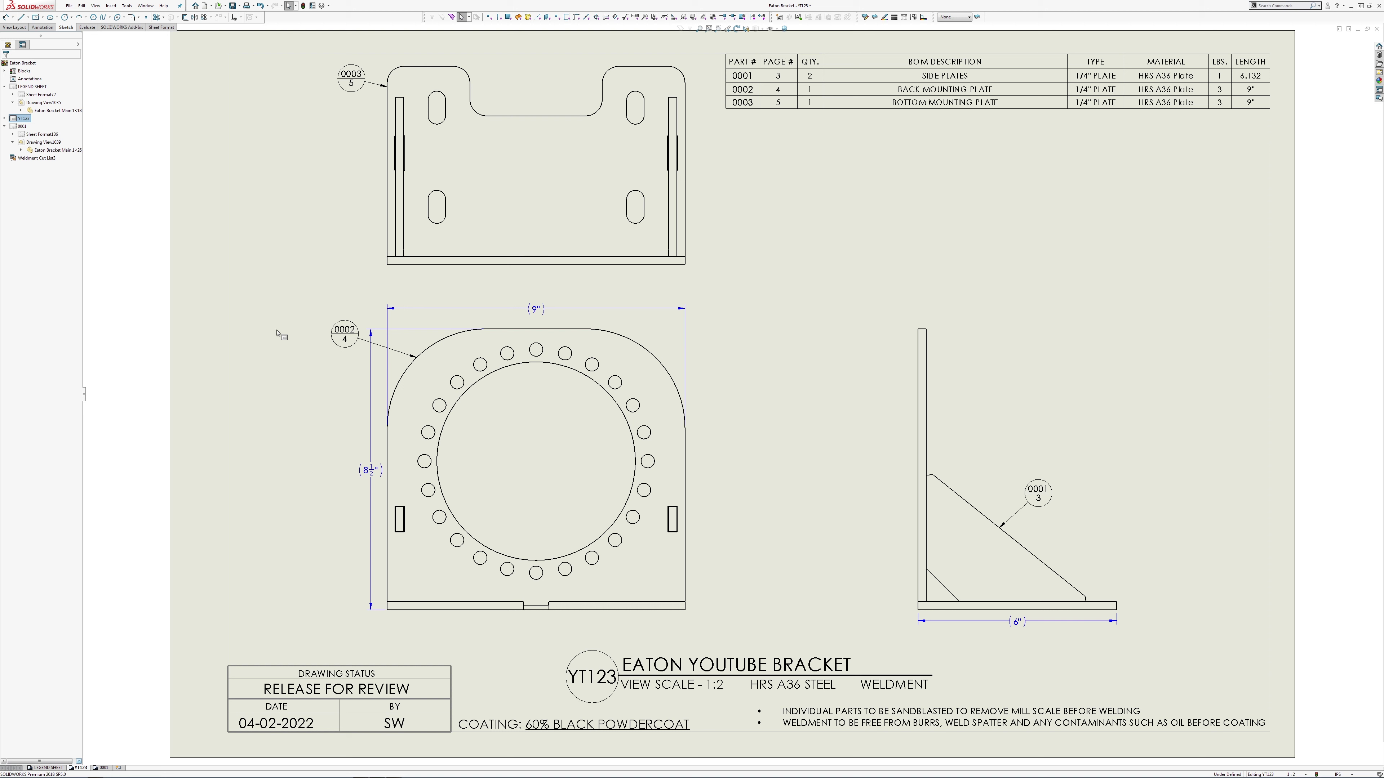
{"action": "left_click", "coordinate": [103, 768]}
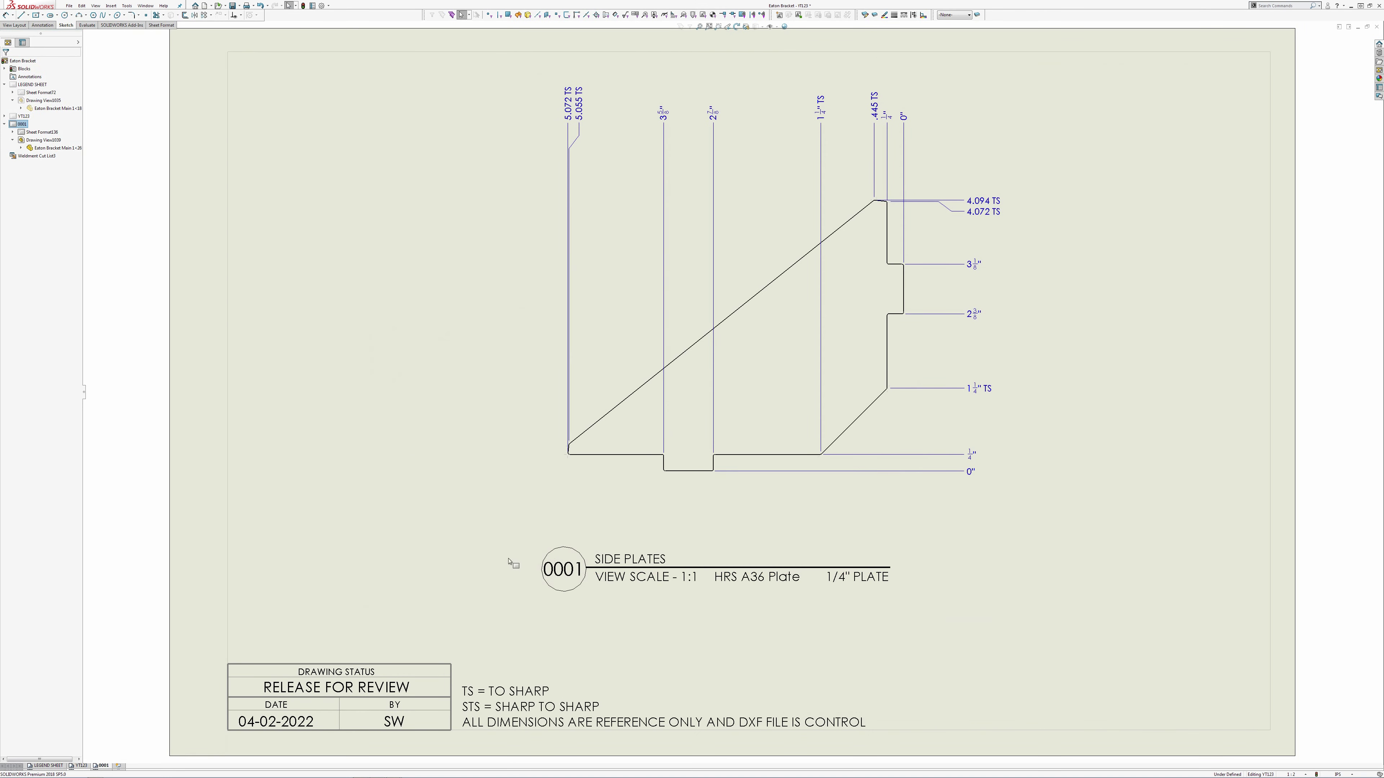
{"action": "left_click", "coordinate": [525, 566]}
Step: Dismiss the SIDE PLATES note menu and return to the LEGEND SHEET's status table and watermark list
{"action": "right_click", "coordinate": [640, 562]}
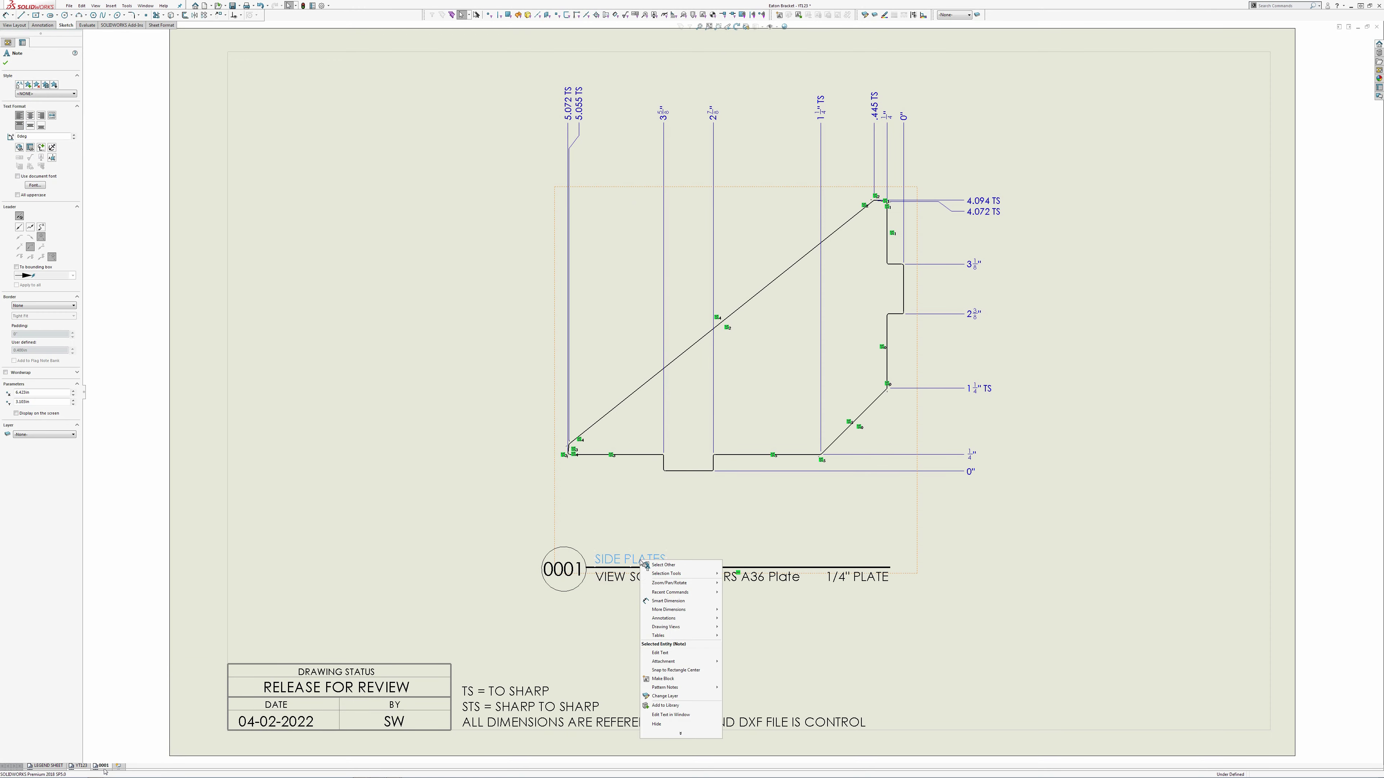
{"action": "key", "text": "Escape"}
{"action": "key", "text": "Escape"}
{"action": "left_click", "coordinate": [46, 766]}
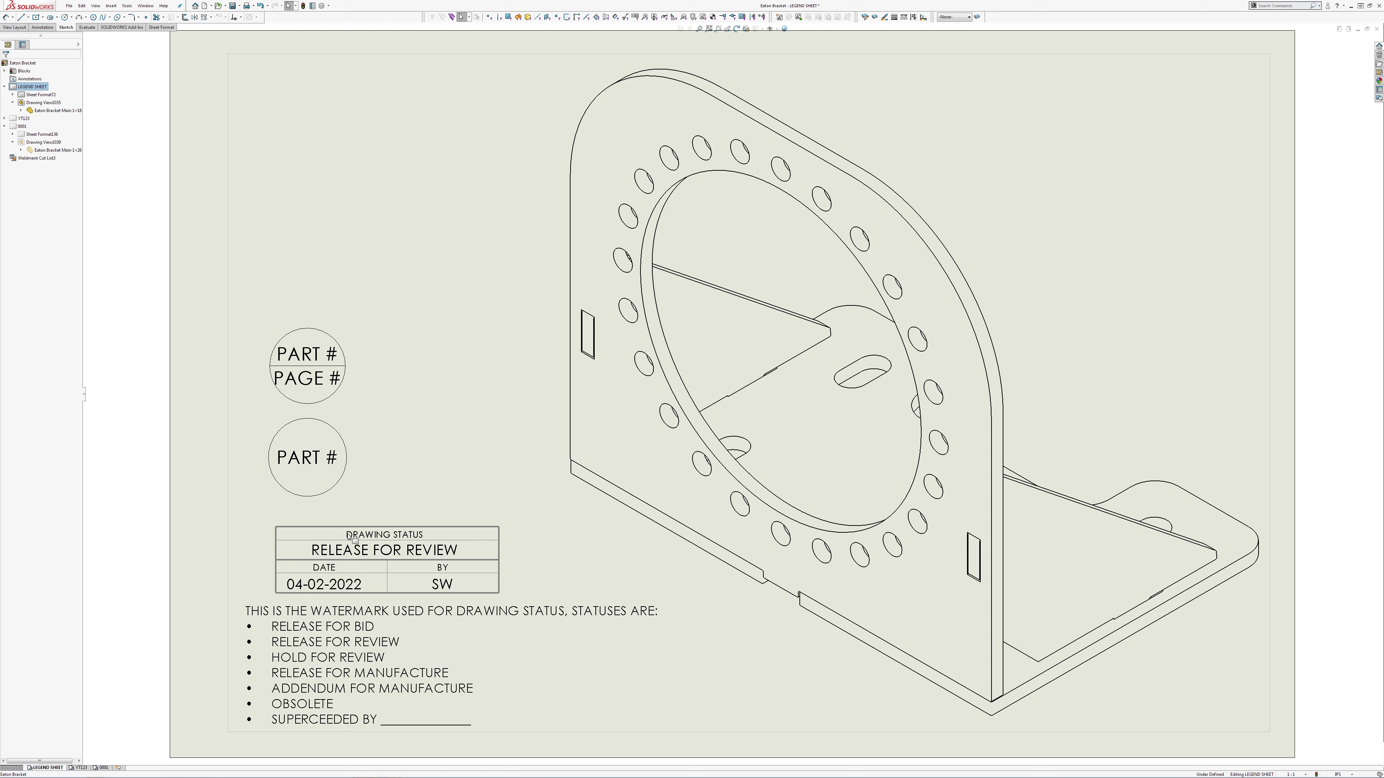
Step: Enter Edit Sheet Format on the LEGEND SHEET to expose the RELEASE FOR REVIEW status block
{"action": "right_click", "coordinate": [396, 516]}
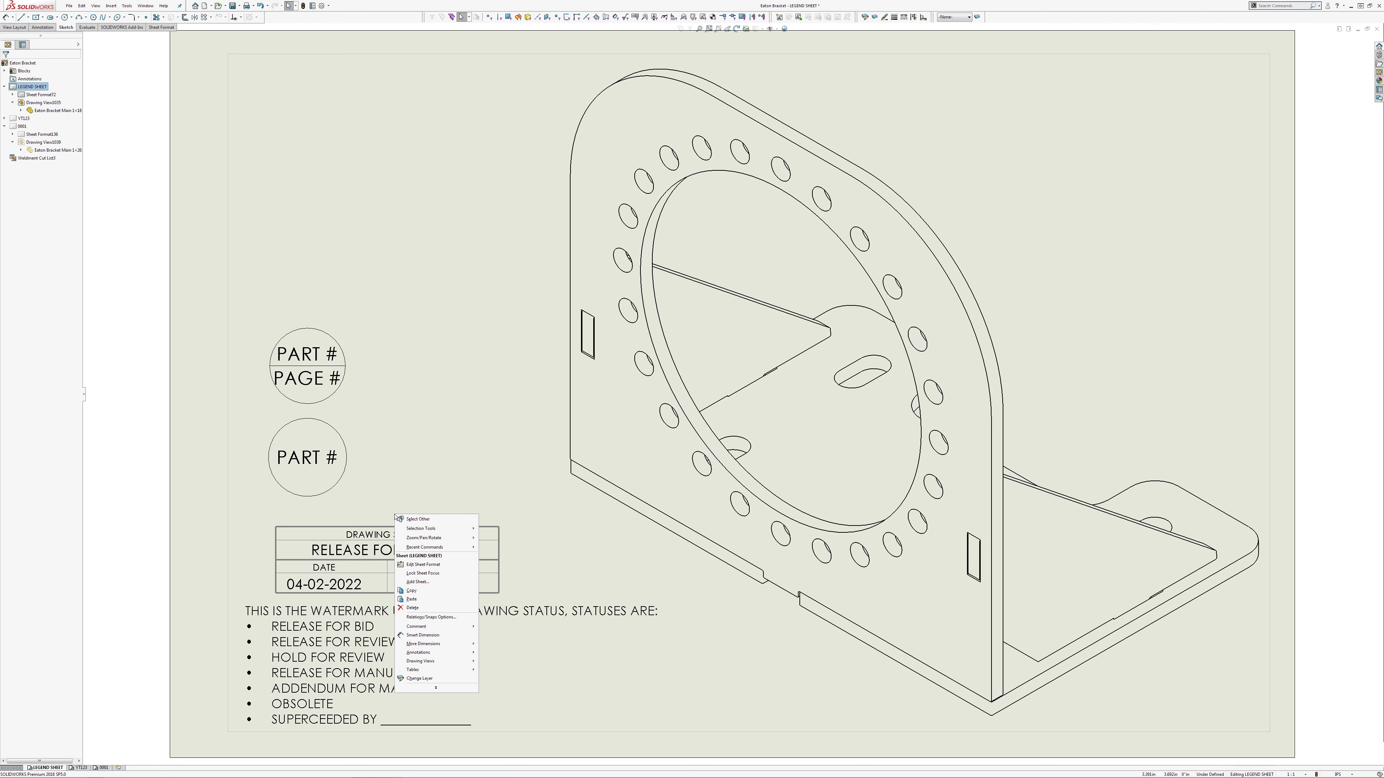
{"action": "left_click", "coordinate": [420, 565]}
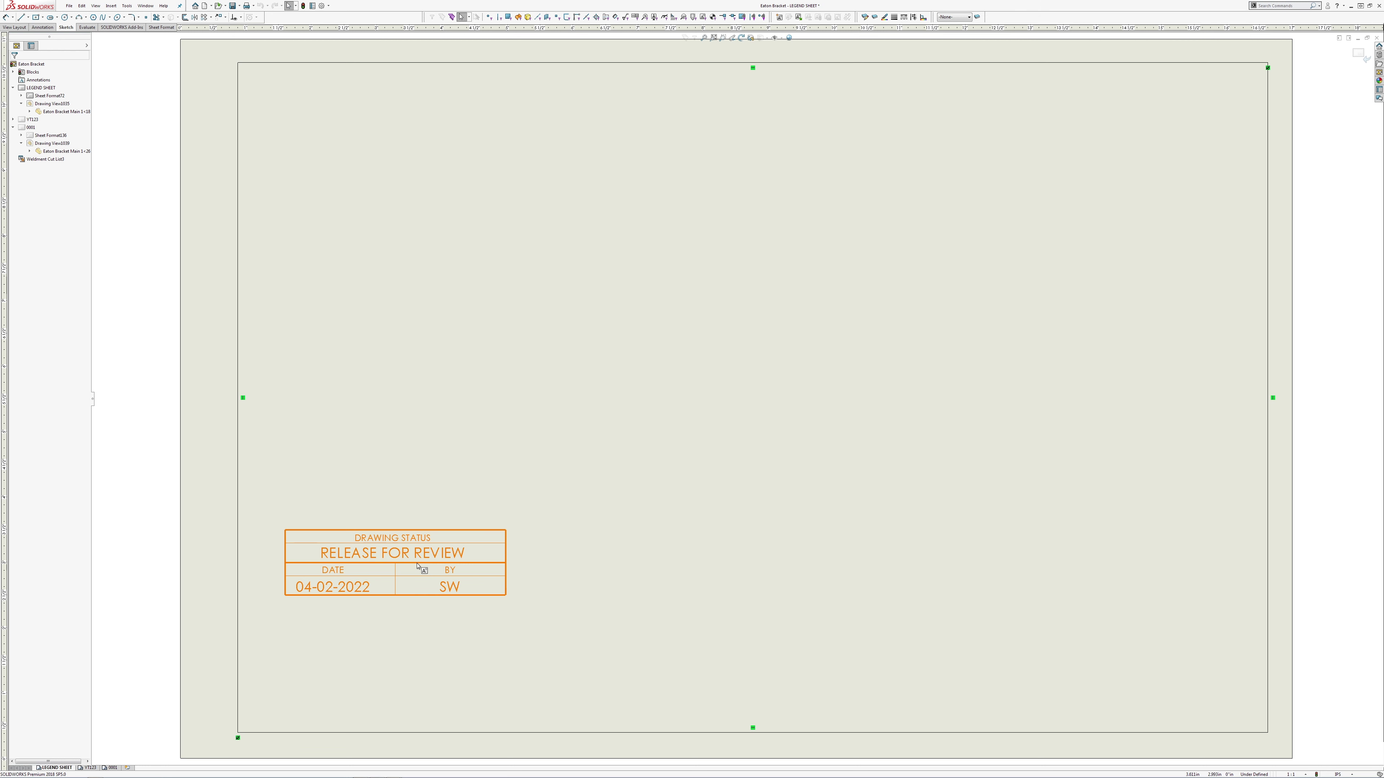
{"action": "double_click", "coordinate": [333, 552]}
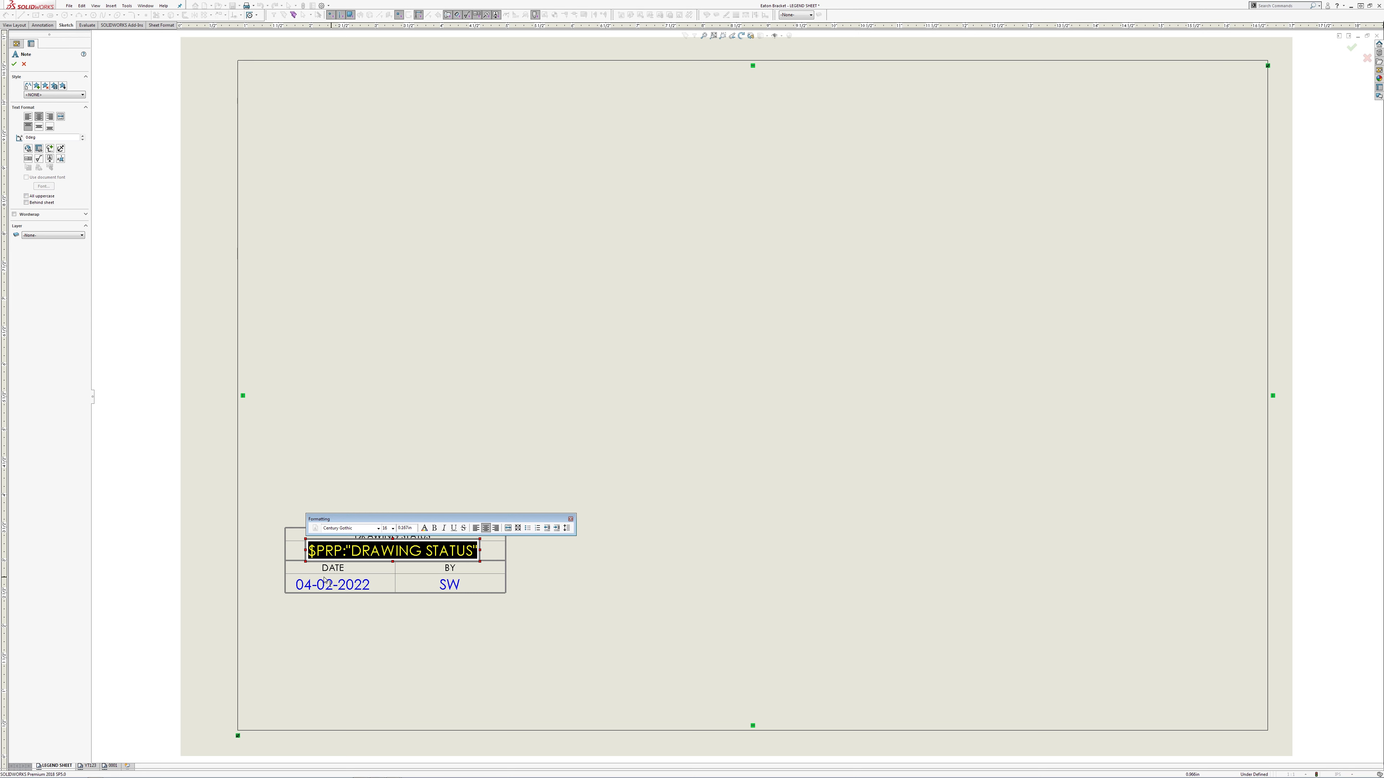
{"action": "left_click", "coordinate": [249, 598]}
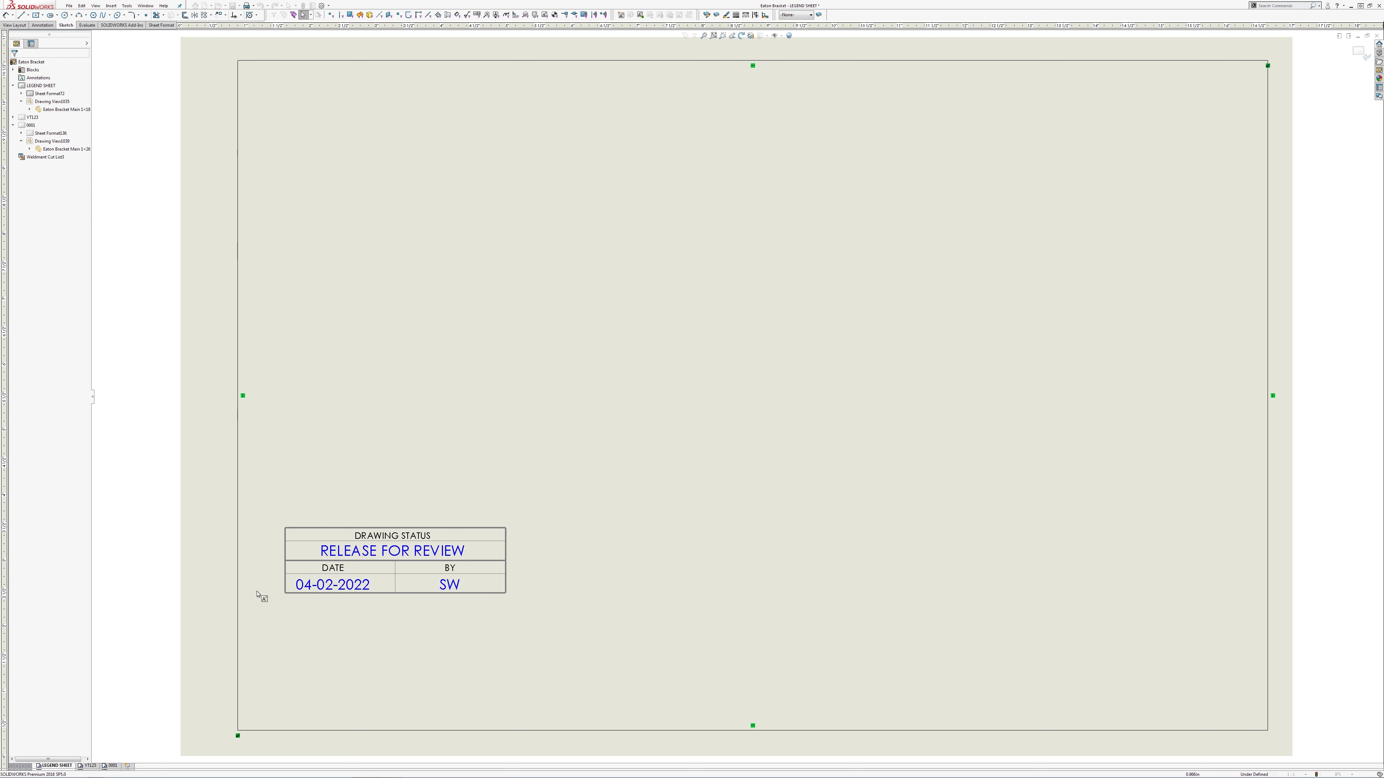
{"action": "left_click", "coordinate": [306, 590]}
{"action": "double_click", "coordinate": [306, 586]}
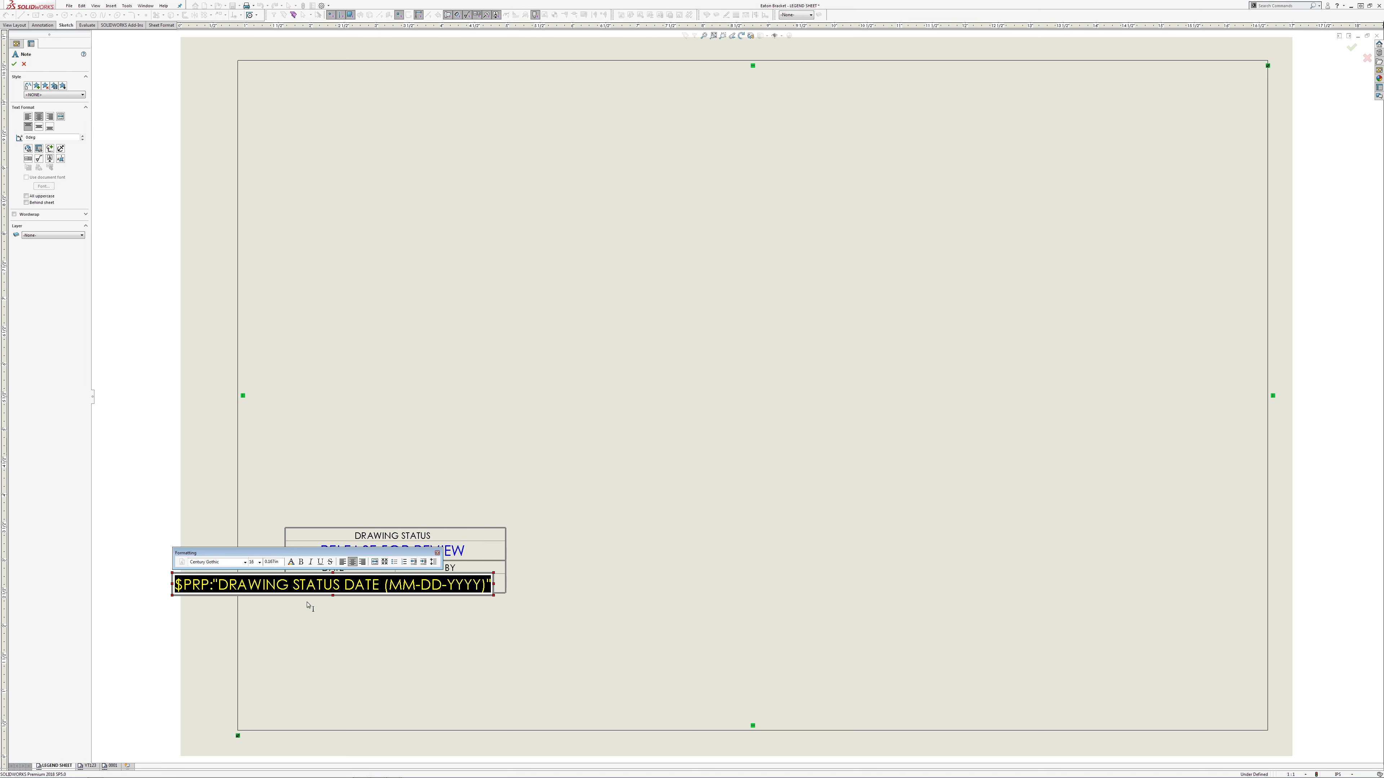
{"action": "left_click", "coordinate": [308, 605]}
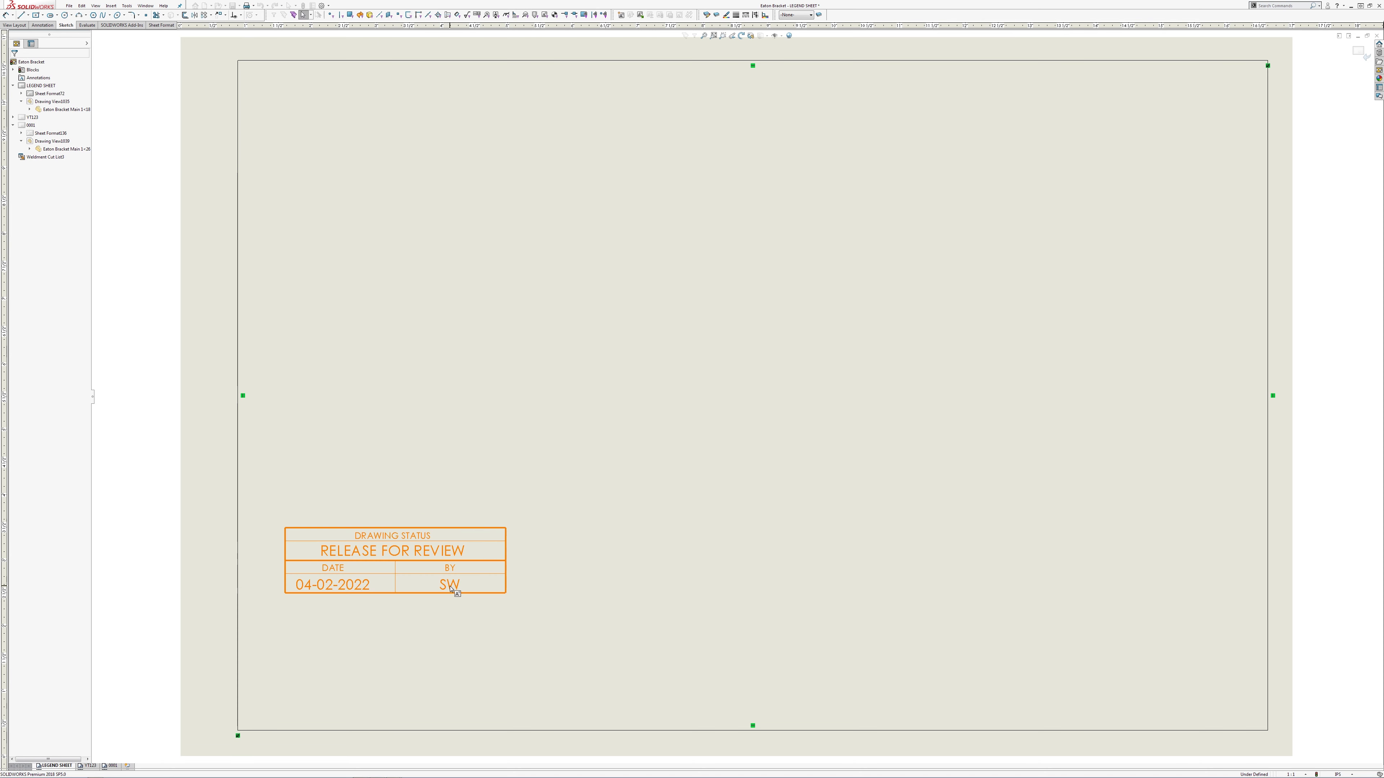
{"action": "double_click", "coordinate": [451, 584]}
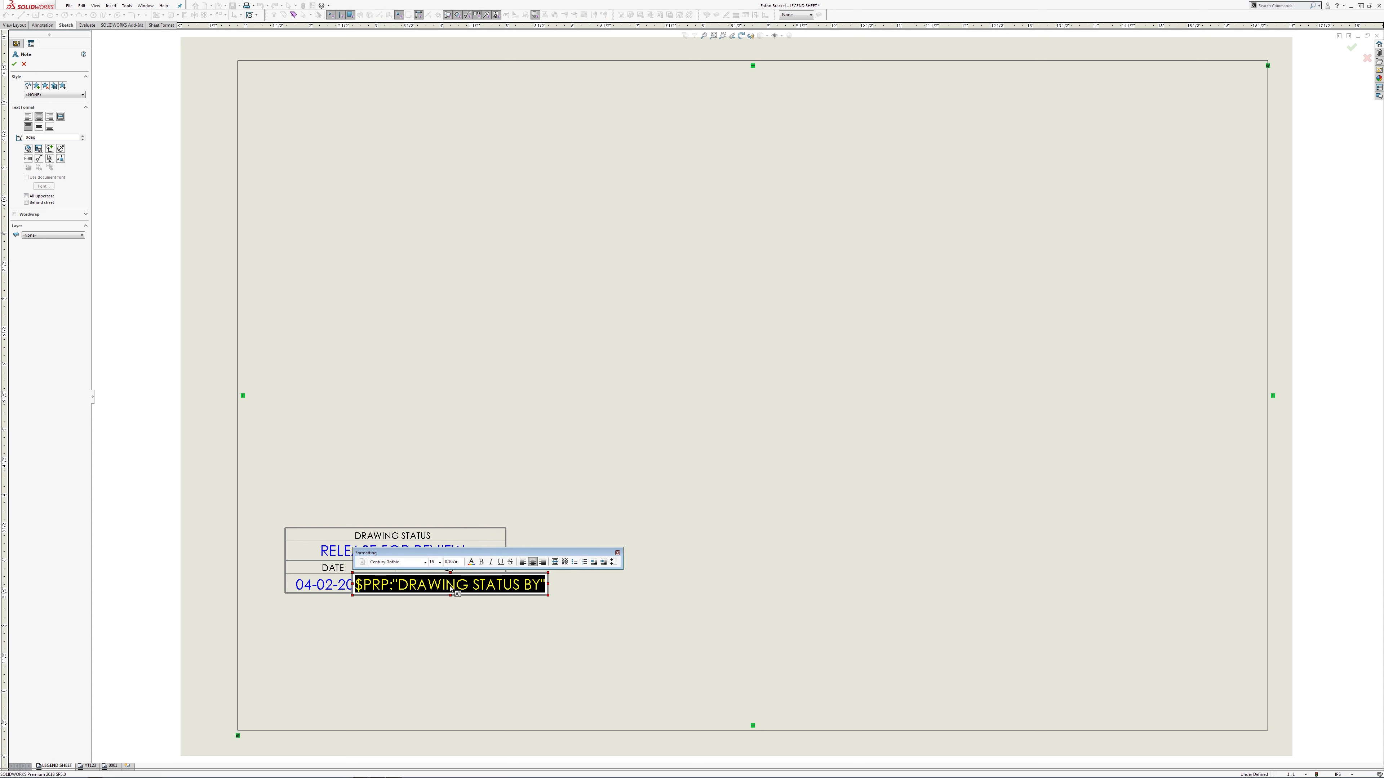
{"action": "left_click", "coordinate": [450, 621]}
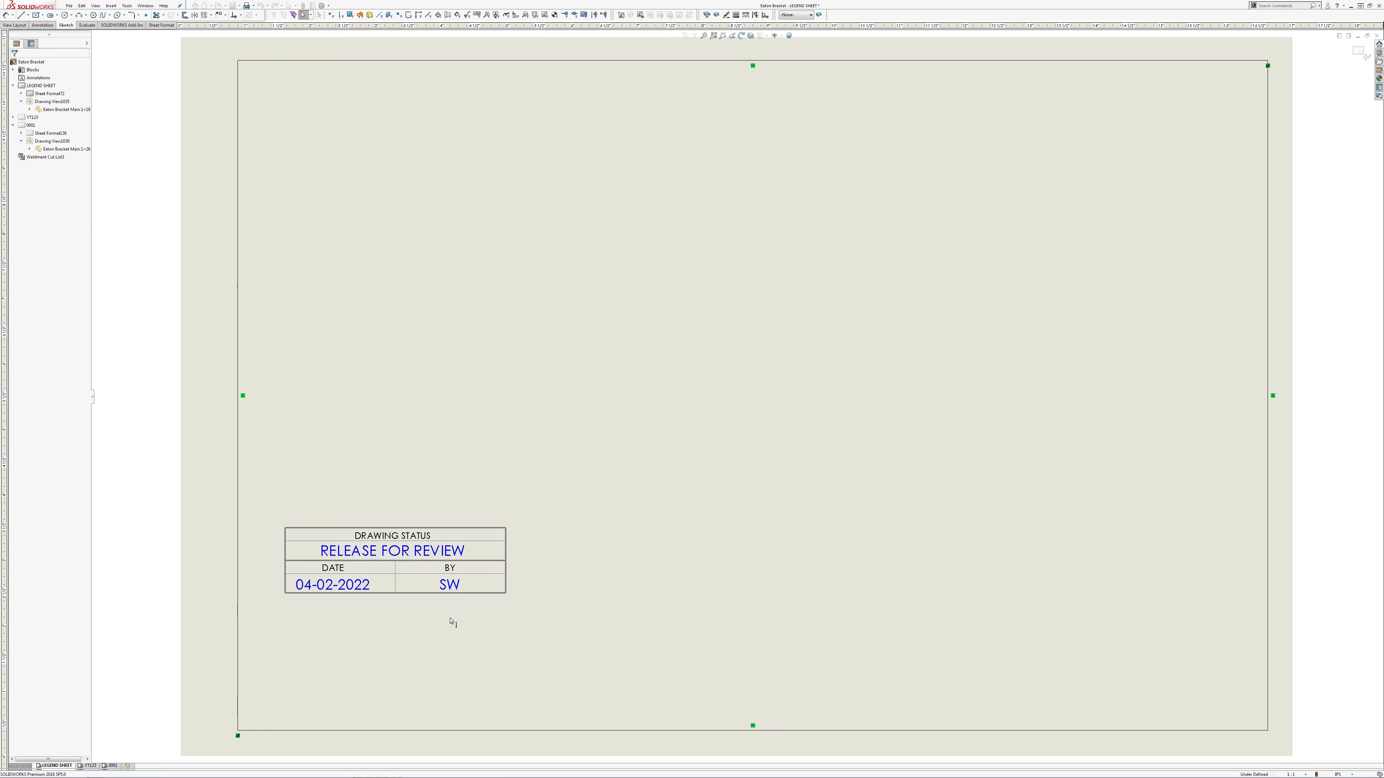
{"action": "left_click", "coordinate": [315, 7]}
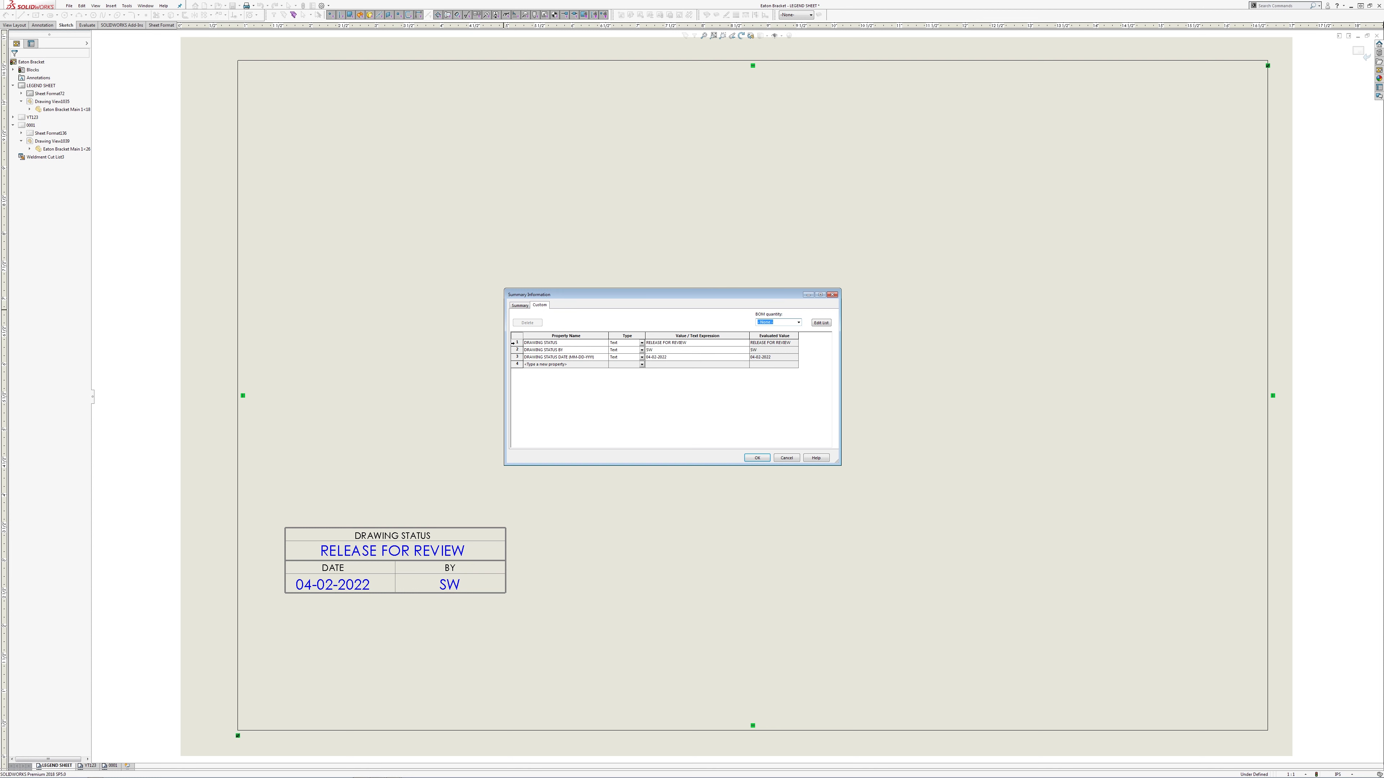
{"action": "left_click", "coordinate": [516, 341]}
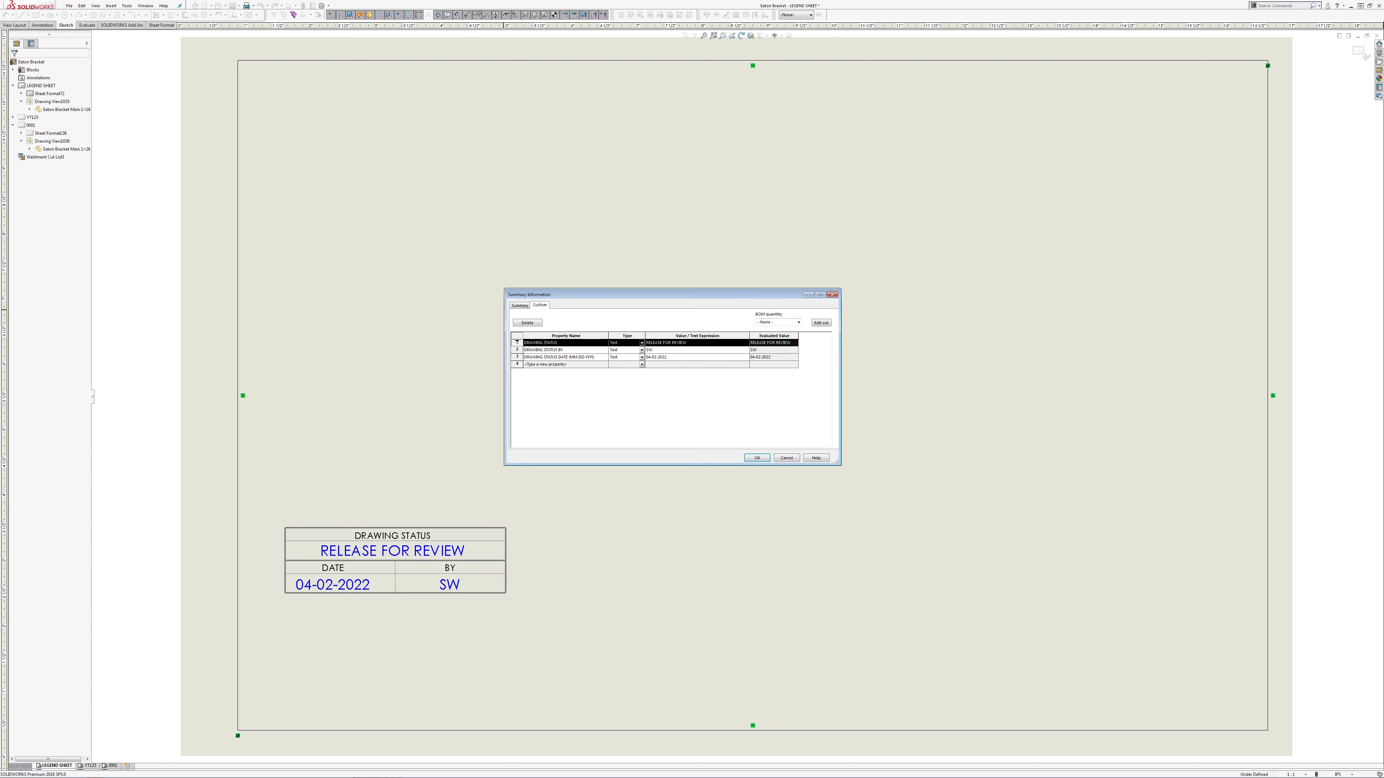
{"action": "left_click", "coordinate": [518, 350]}
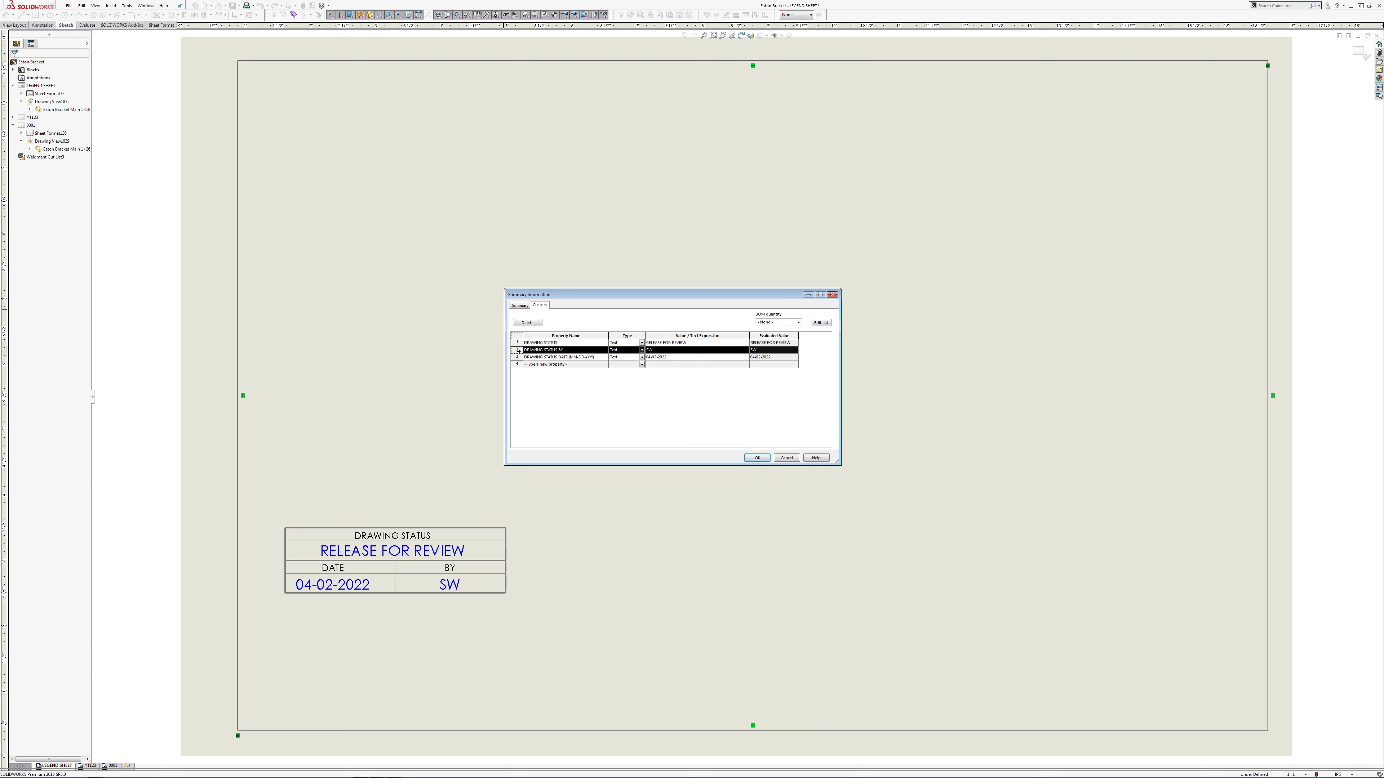
{"action": "left_click", "coordinate": [518, 357]}
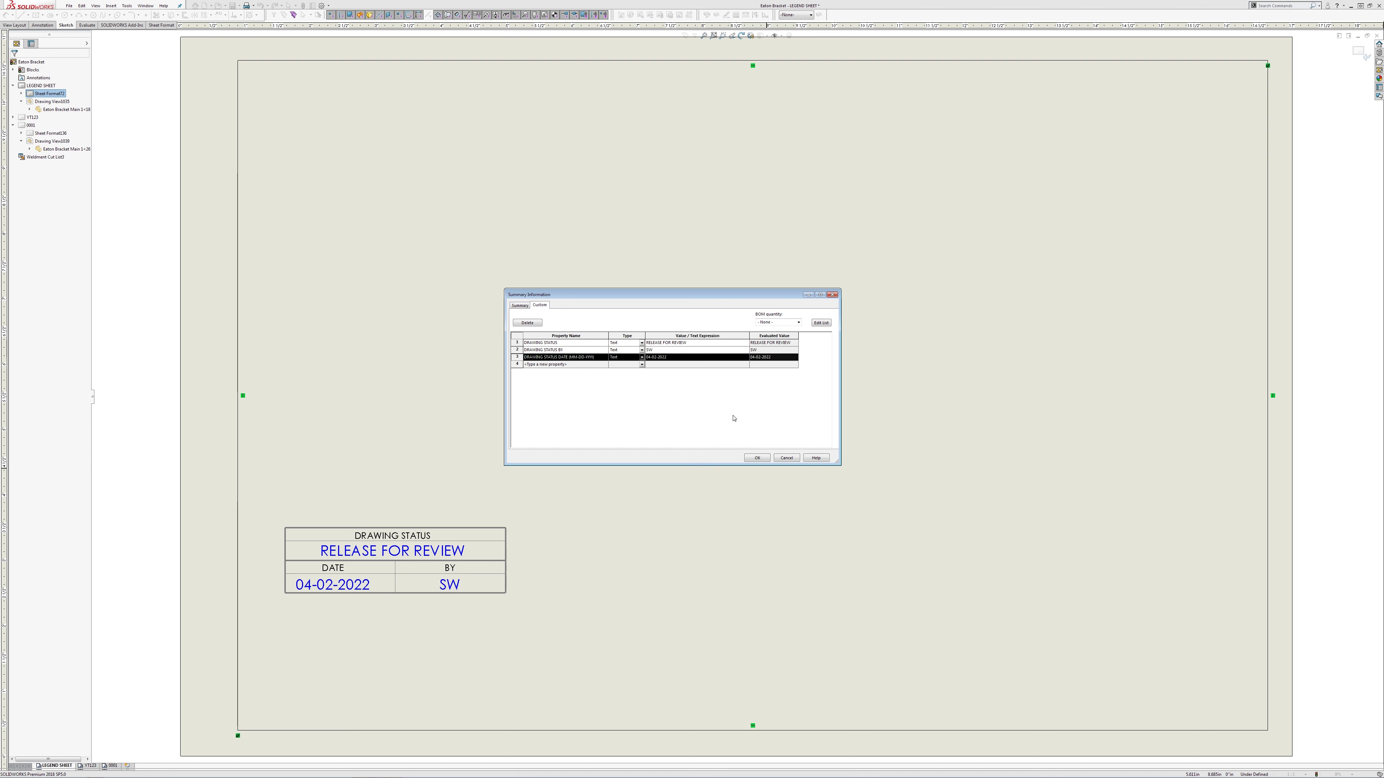
{"action": "left_click", "coordinate": [696, 344]}
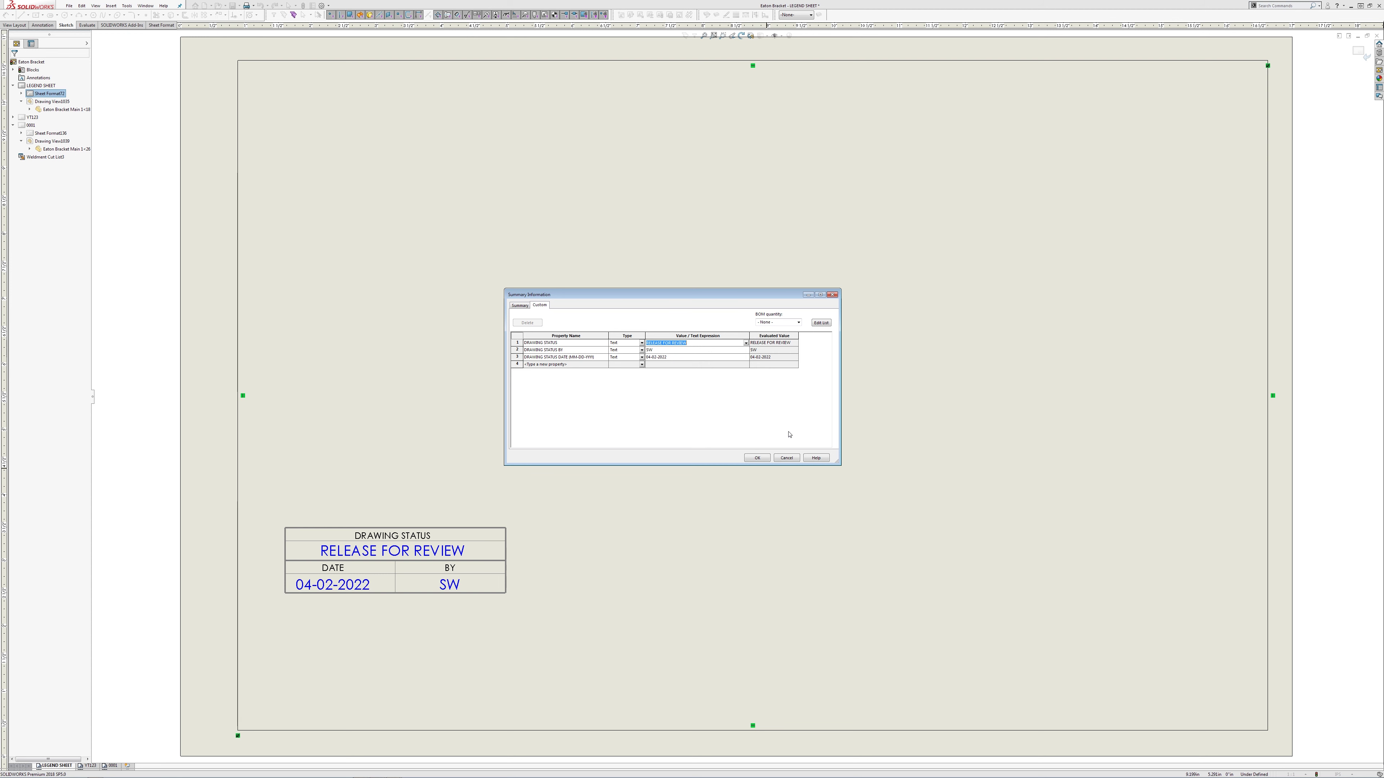
{"action": "mouse_move", "coordinate": [841, 408]}
{"action": "left_mouse_down"}
{"action": "mouse_move", "coordinate": [823, 408]}
{"action": "mouse_move", "coordinate": [839, 406]}
{"action": "left_mouse_up"}
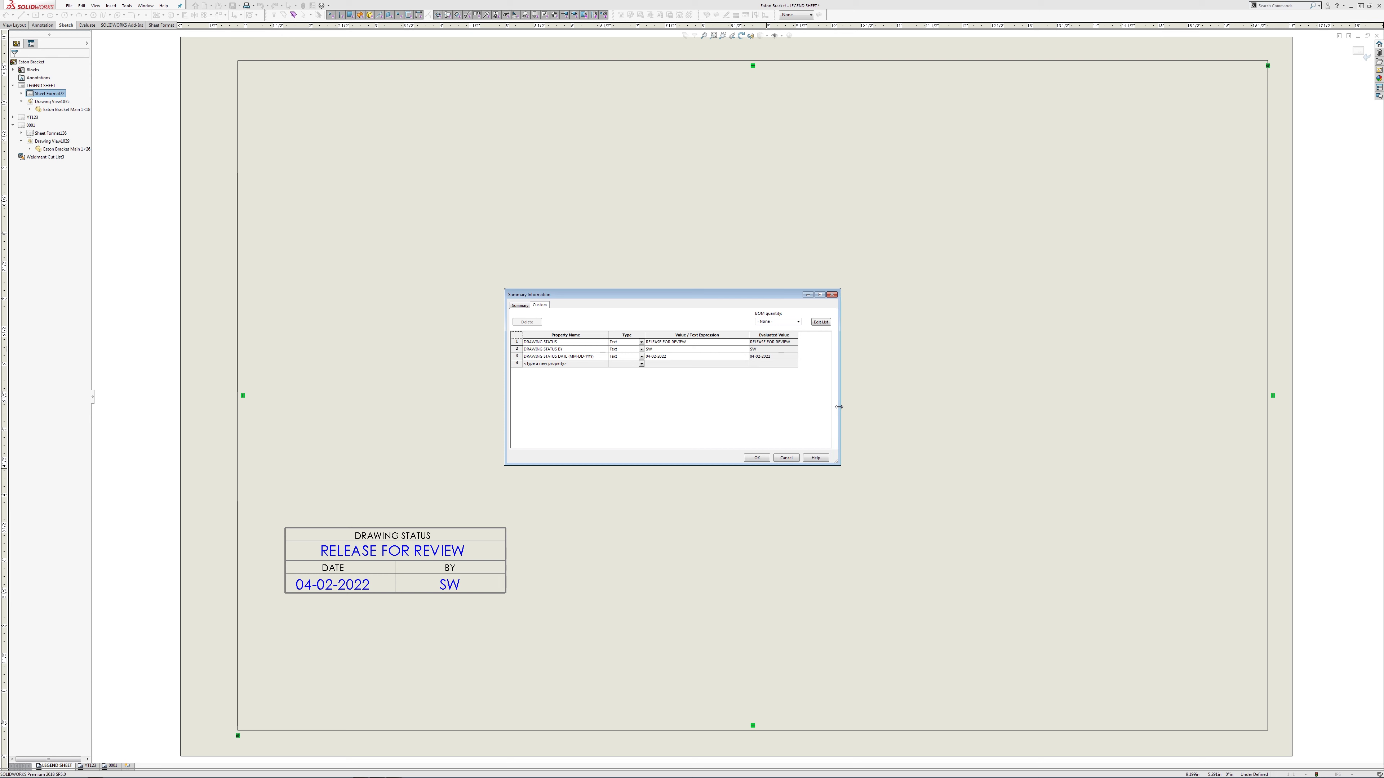
{"action": "left_click", "coordinate": [756, 459]}
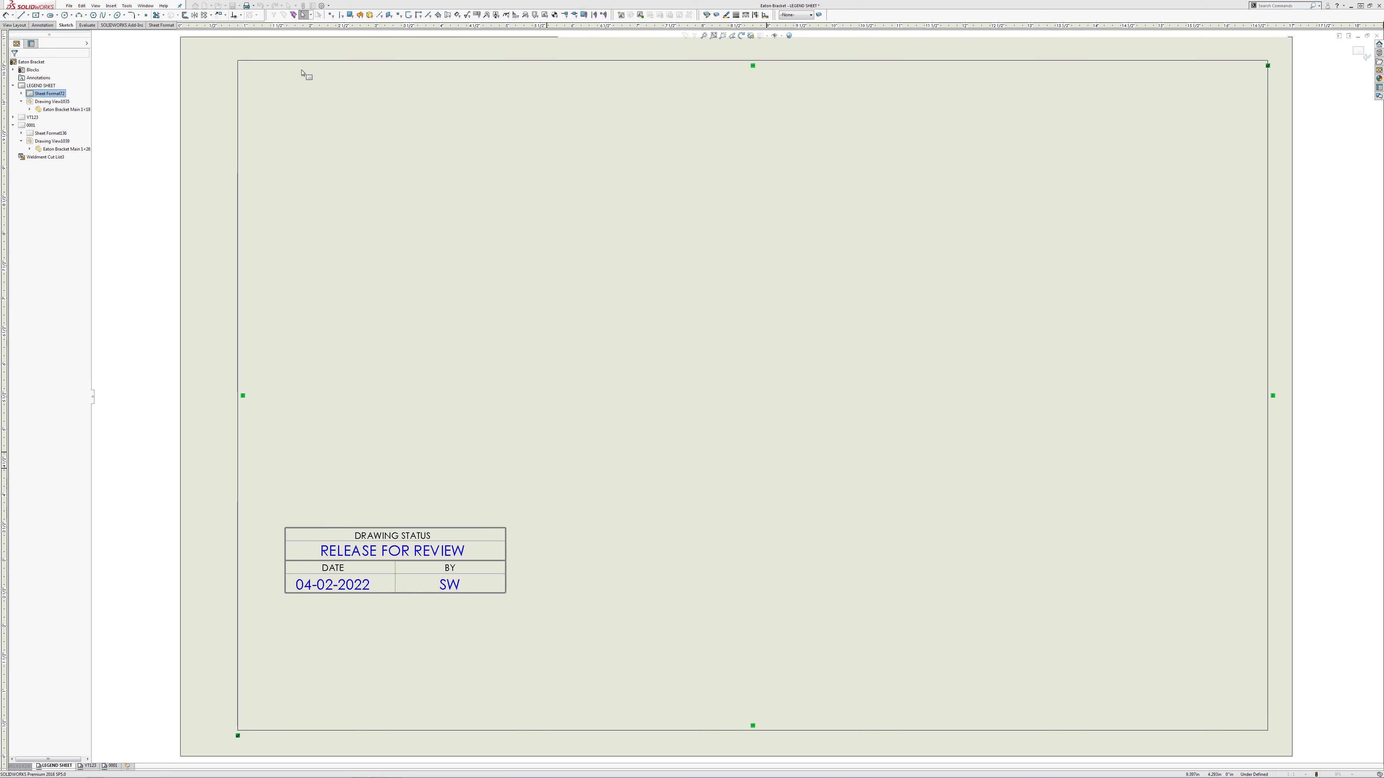
Step: Exit sheet format editing and switch to the YT123 sheet
{"action": "left_click", "coordinate": [1358, 52]}
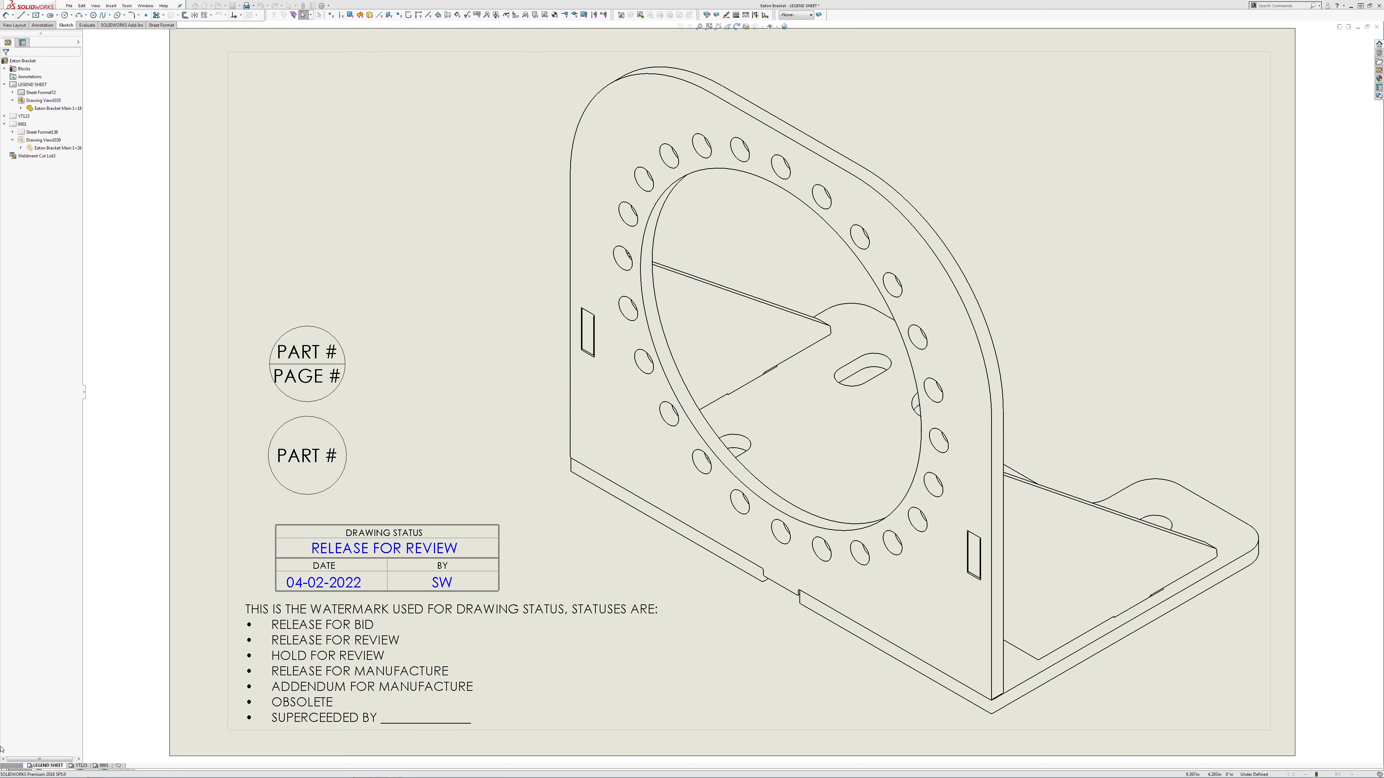
{"action": "left_click", "coordinate": [80, 766]}
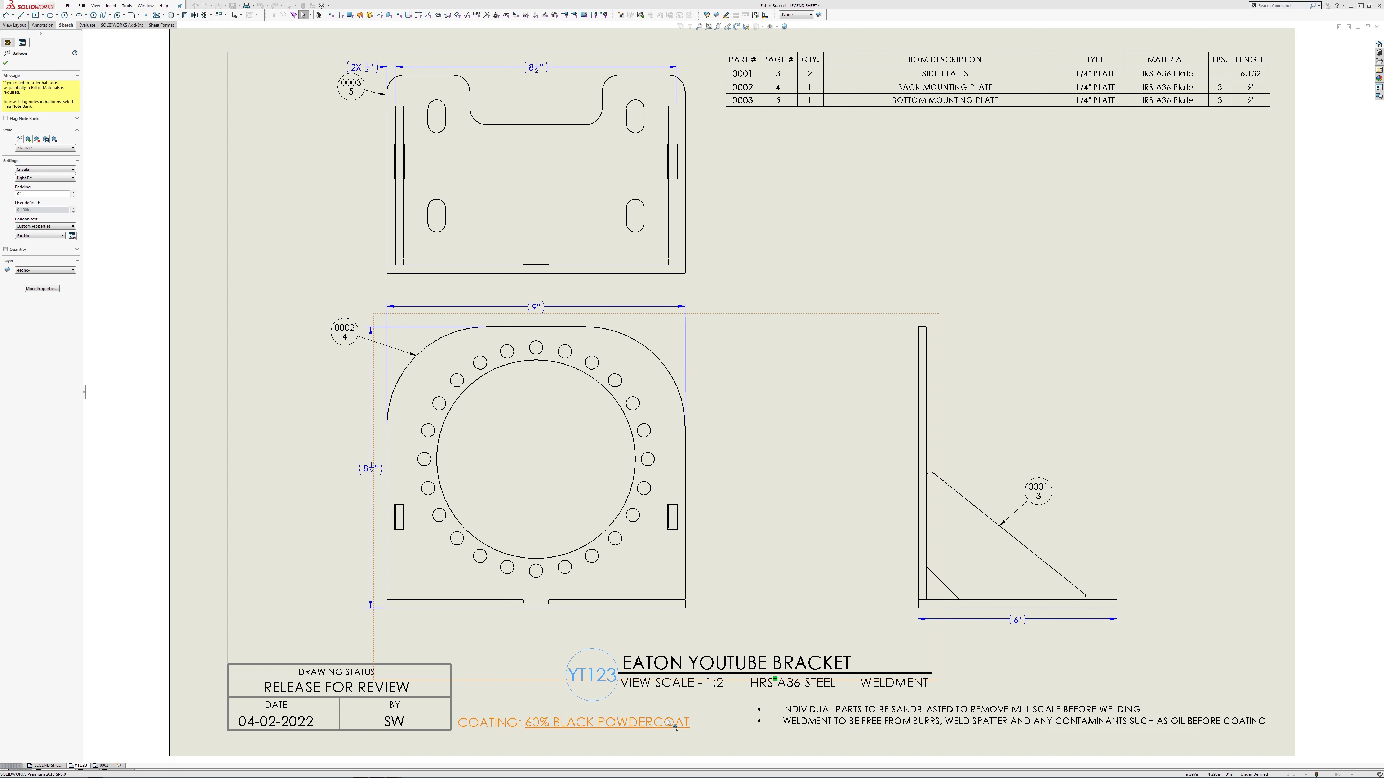
Step: Remove the old width dimensions from the balloon 0003 top view and select its right inner edge
{"action": "left_click", "coordinate": [810, 721]}
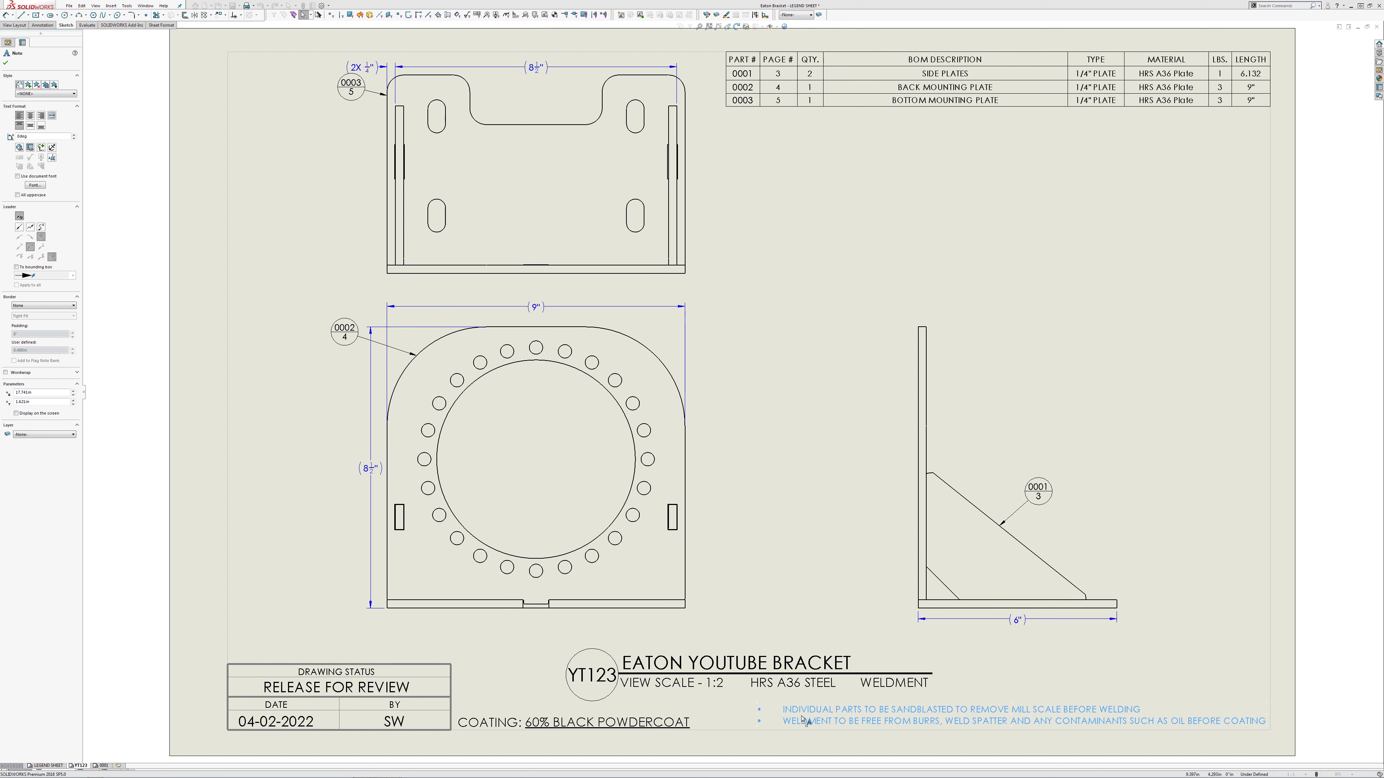
{"action": "key", "text": "Escape"}
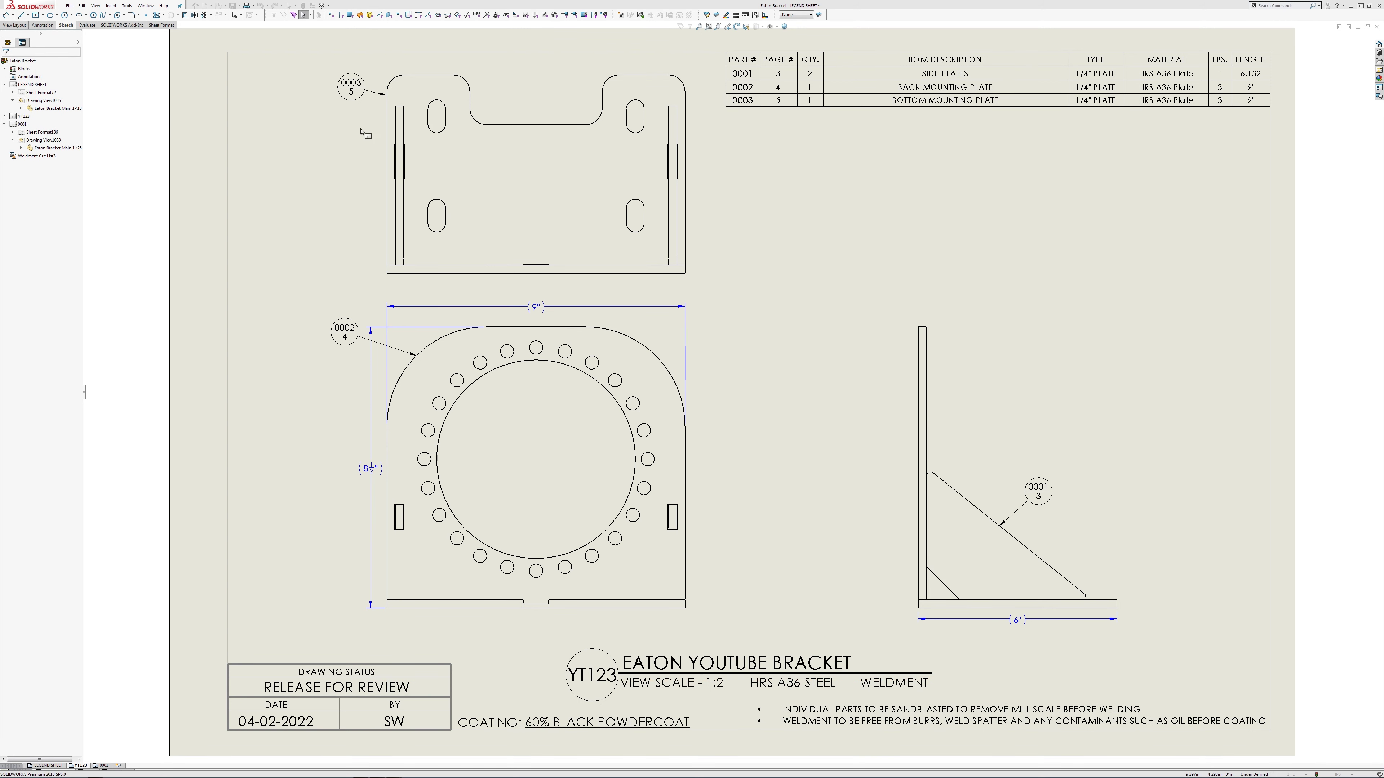
{"action": "left_click", "coordinate": [397, 115]}
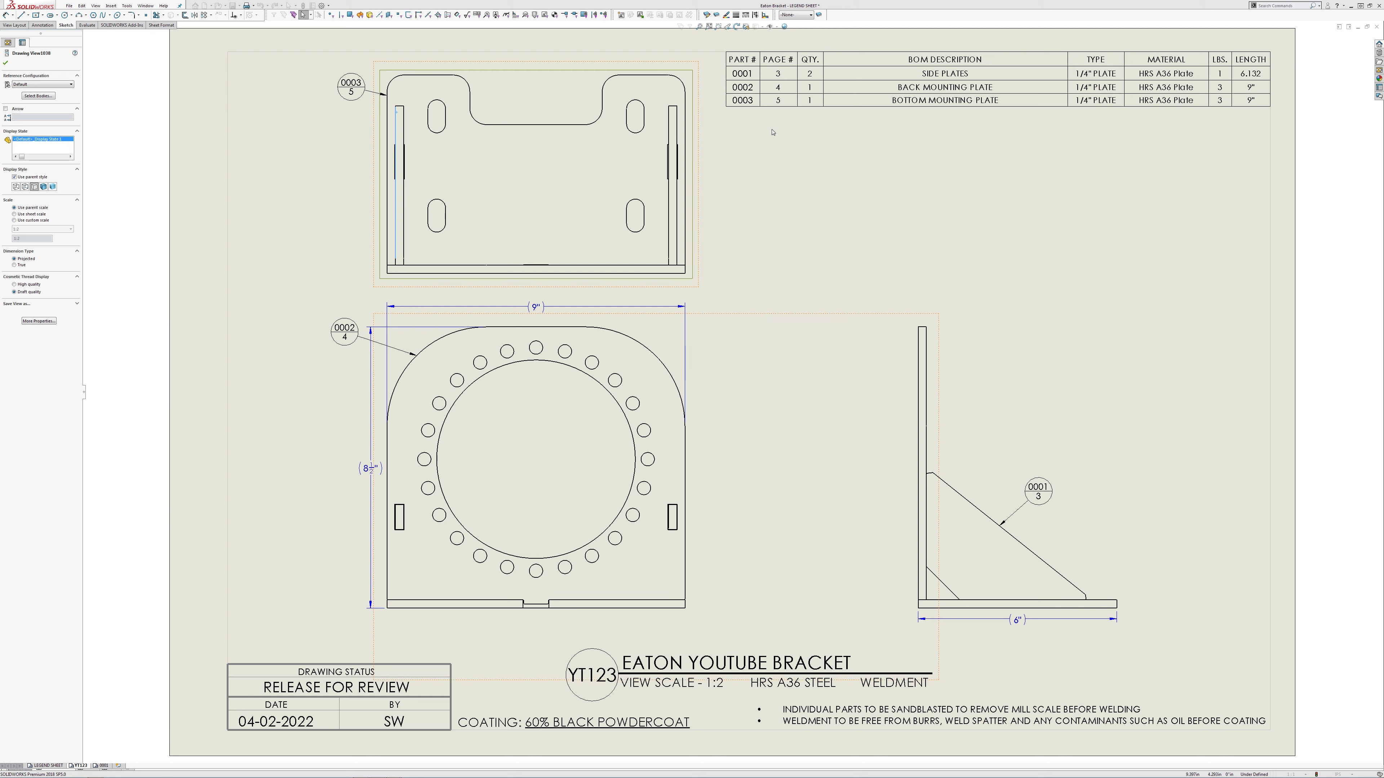
{"action": "left_click", "coordinate": [678, 128]}
Step: Dimension the top view's full width edge to edge as 8½" in parentheses above the view
{"action": "left_click", "coordinate": [5, 14]}
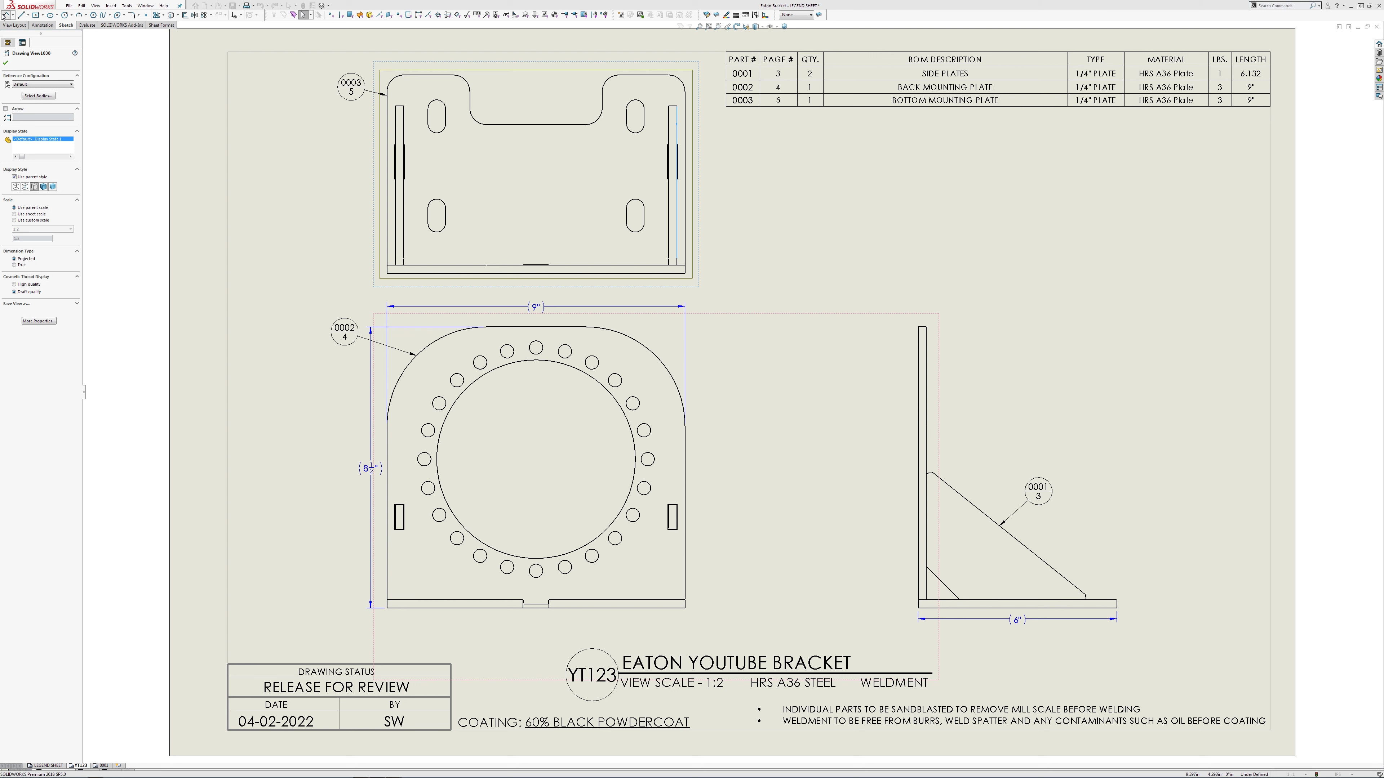
{"action": "left_click", "coordinate": [399, 124]}
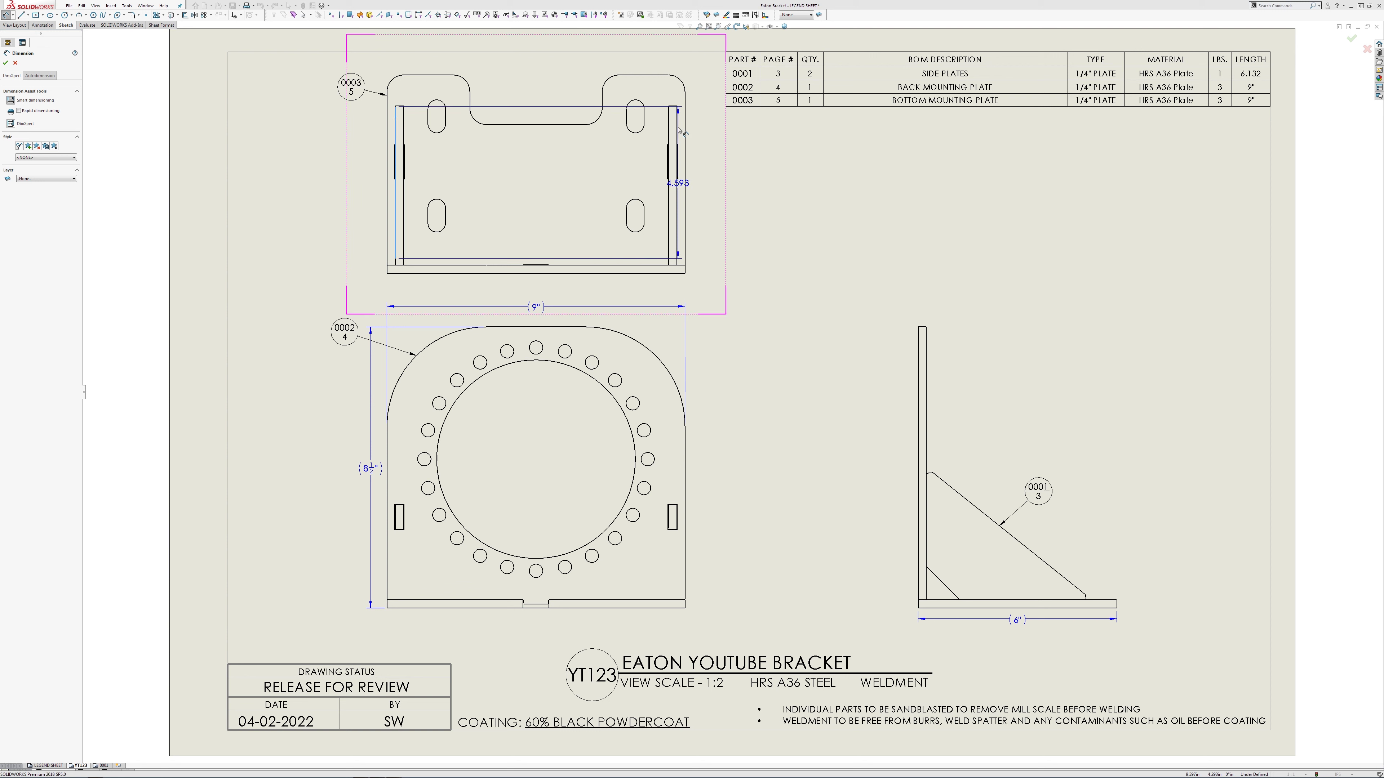
{"action": "left_click", "coordinate": [678, 131]}
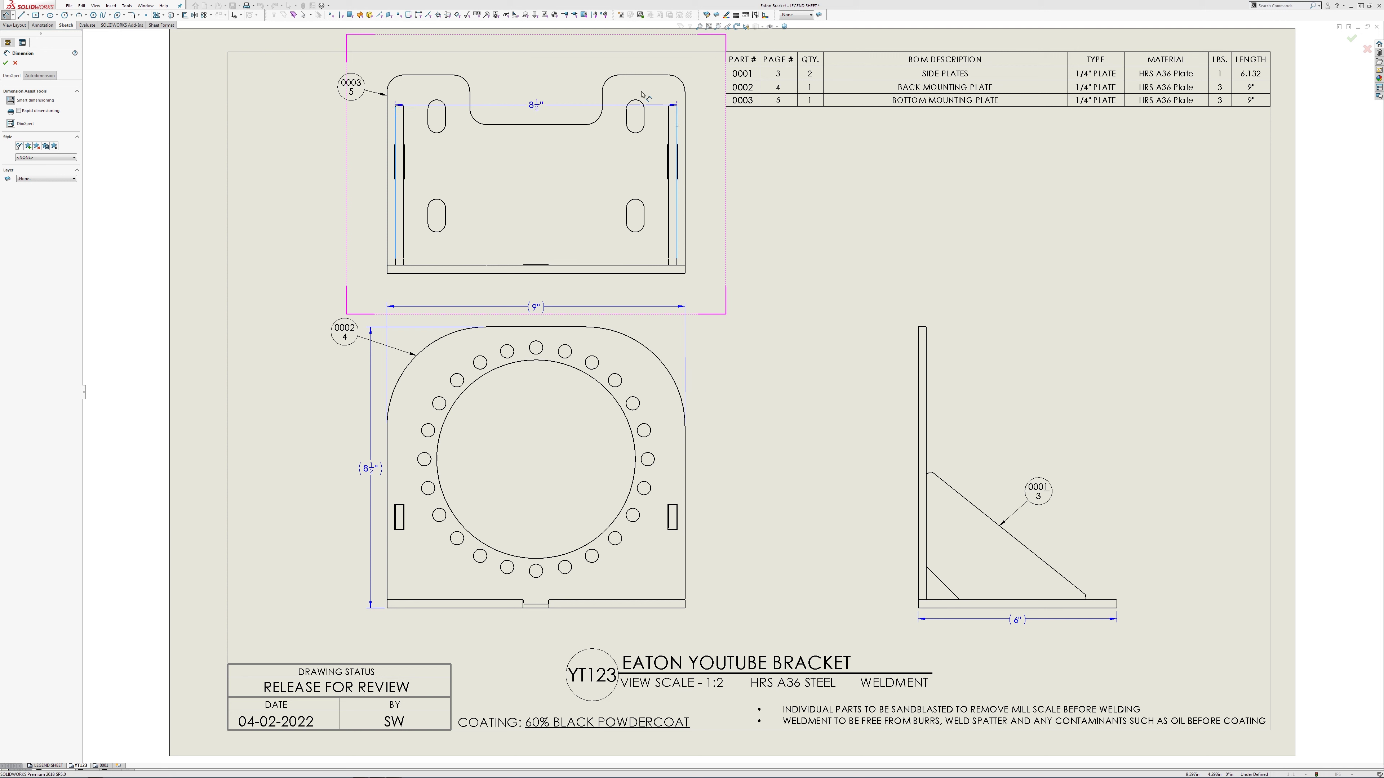
{"action": "left_click", "coordinate": [575, 70]}
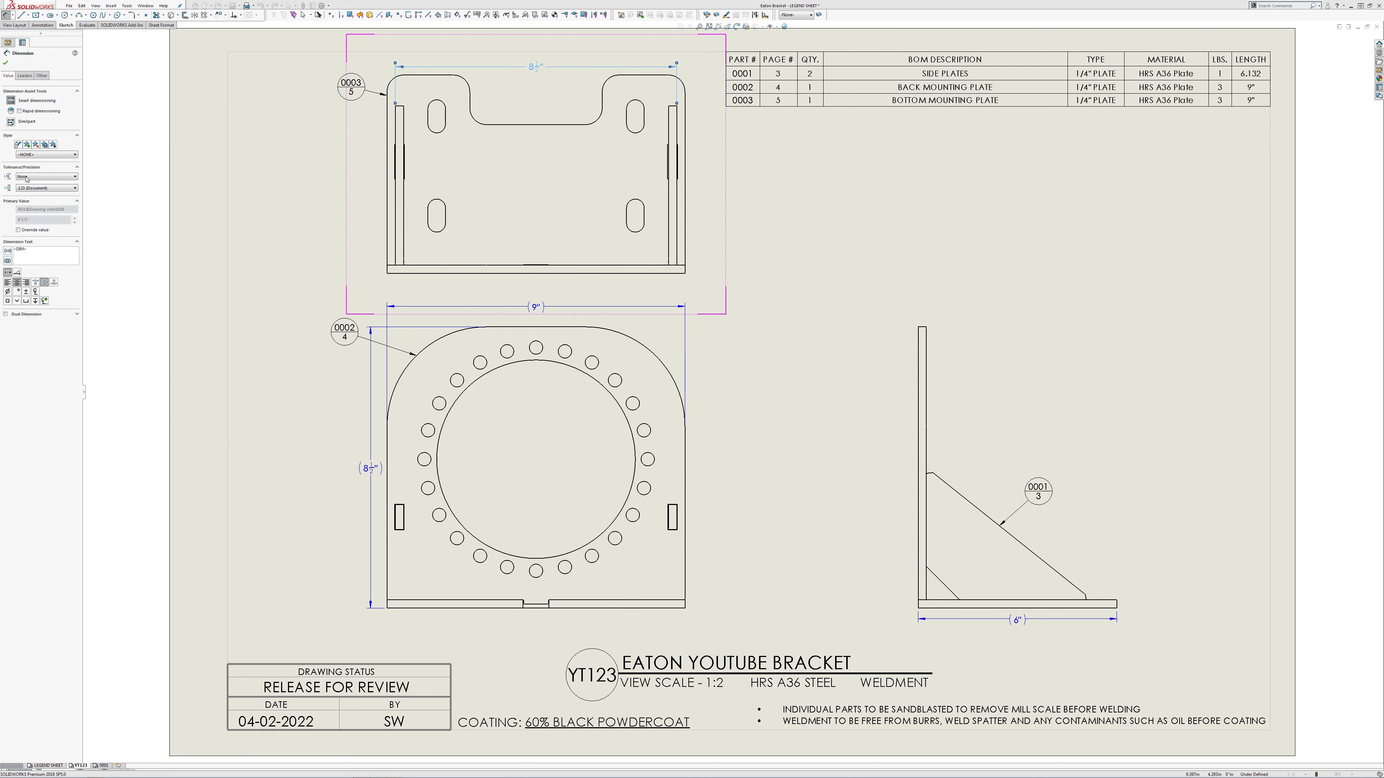
{"action": "left_click", "coordinate": [7, 249]}
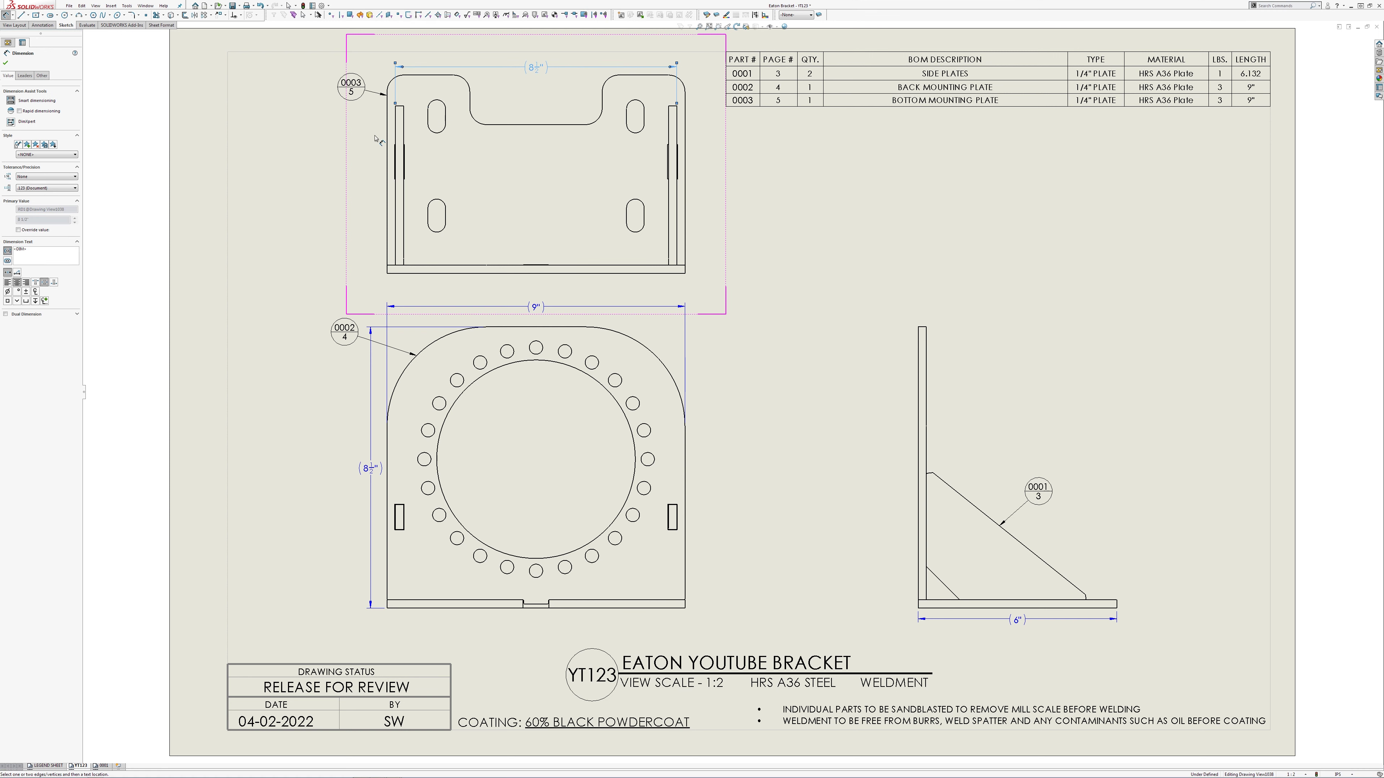
{"action": "key", "text": "Escape"}
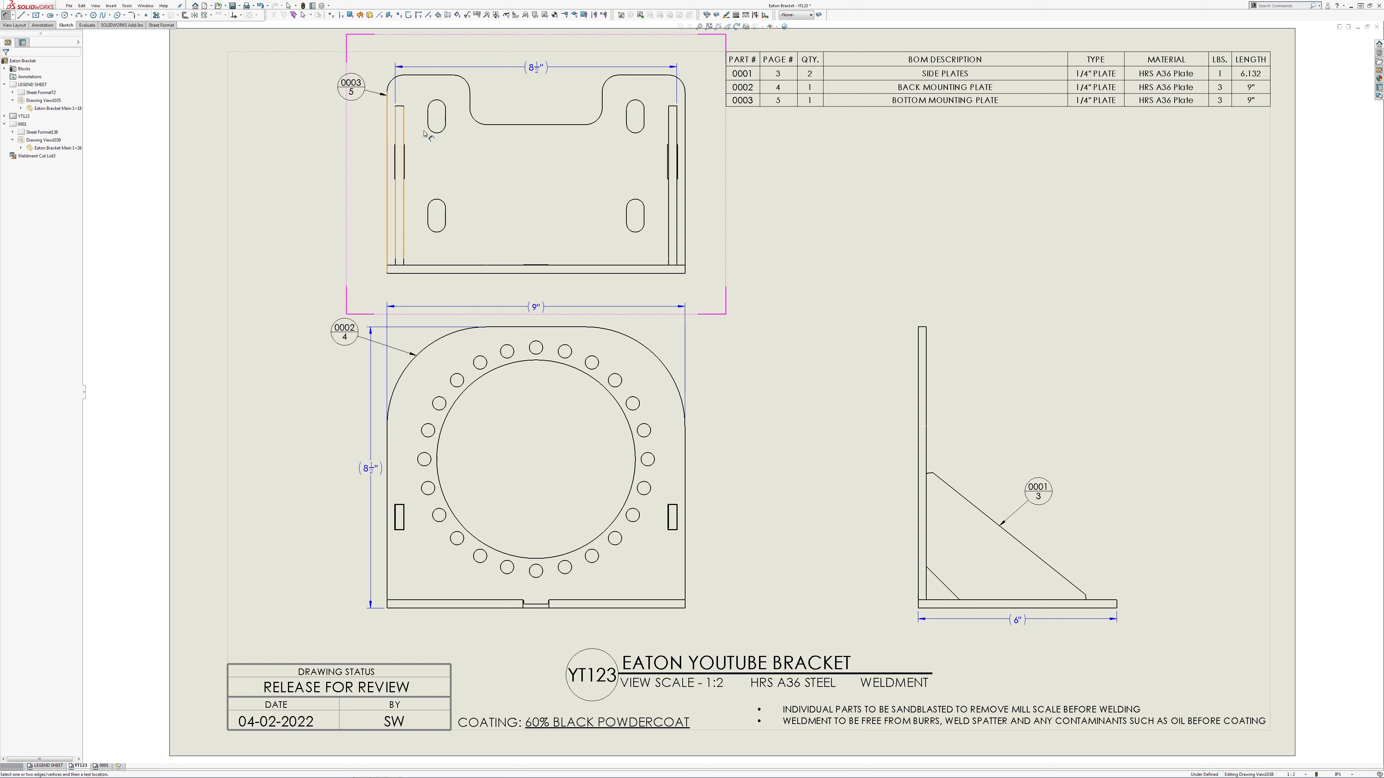
Step: Add a 2X ¼" thickness dimension between the top view's left inner and outer edges
{"action": "left_click", "coordinate": [397, 125]}
{"action": "left_click", "coordinate": [388, 111]}
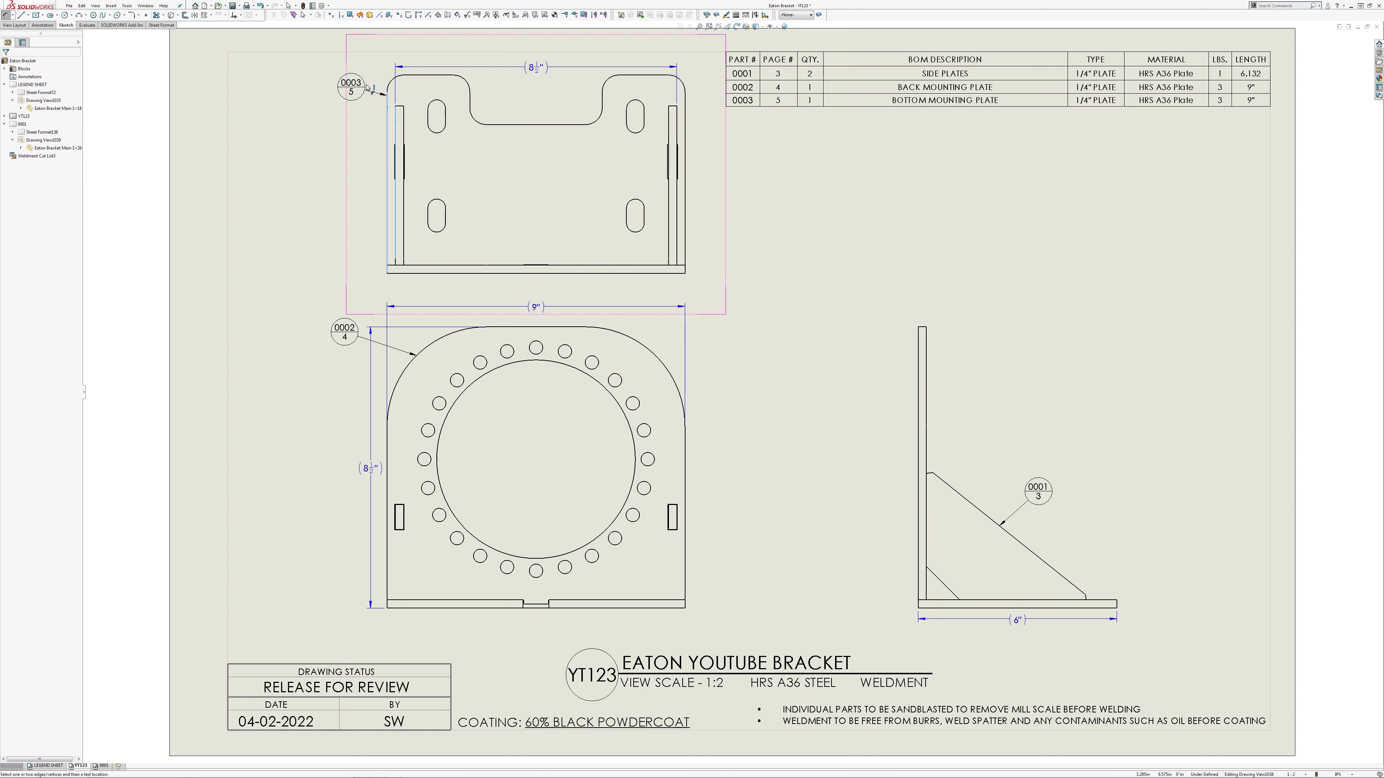
{"action": "left_click", "coordinate": [356, 70]}
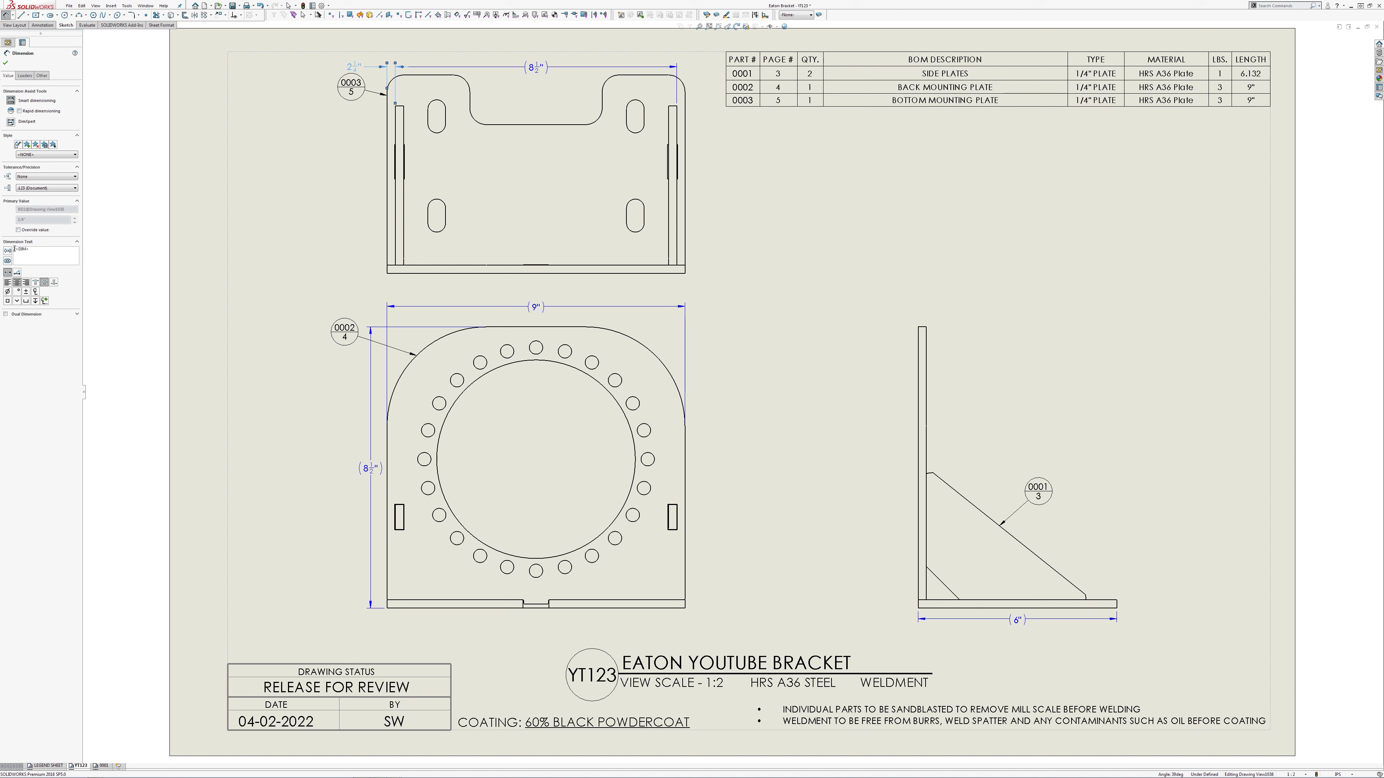
{"action": "type", "text": "X"}
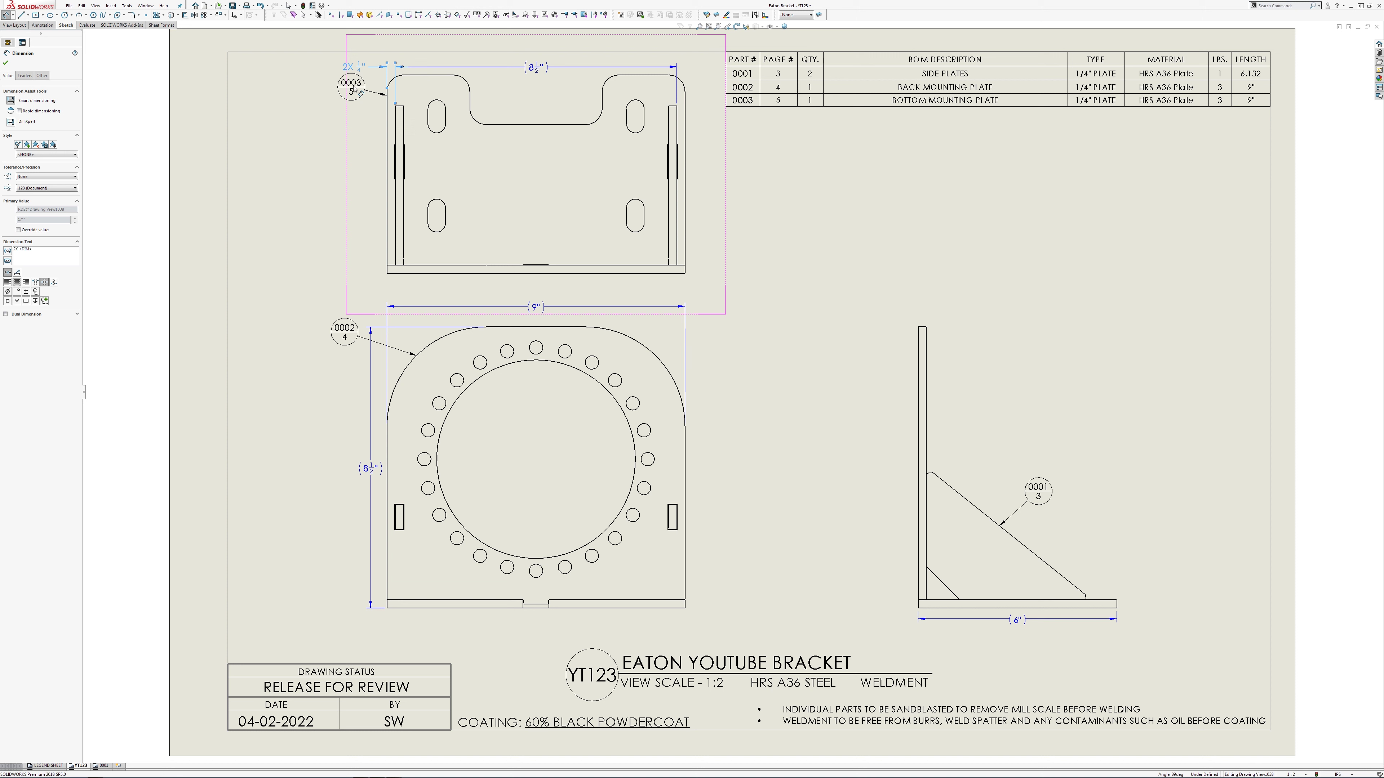
{"action": "key", "text": "Escape"}
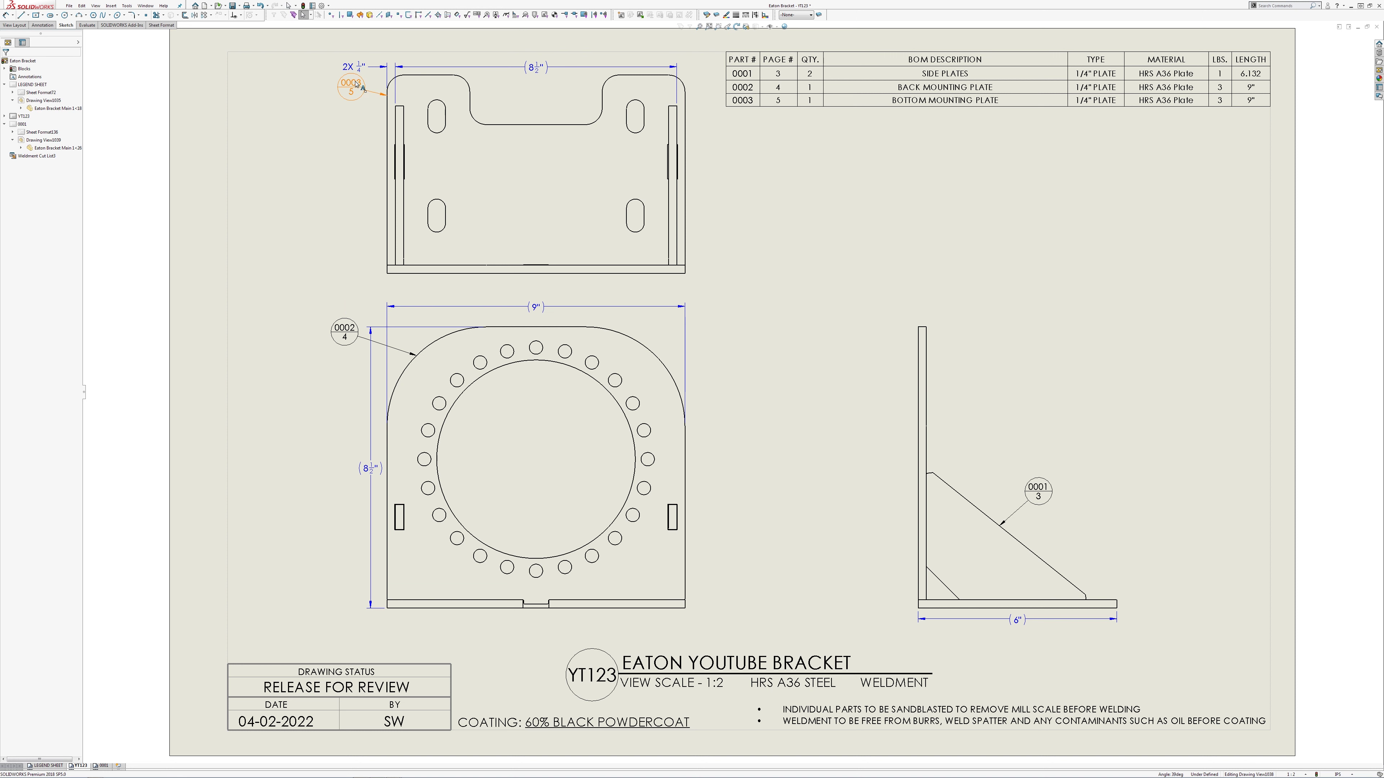
Step: Edit balloon 0003's lower text so it references page 5
{"action": "left_click", "coordinate": [355, 84]}
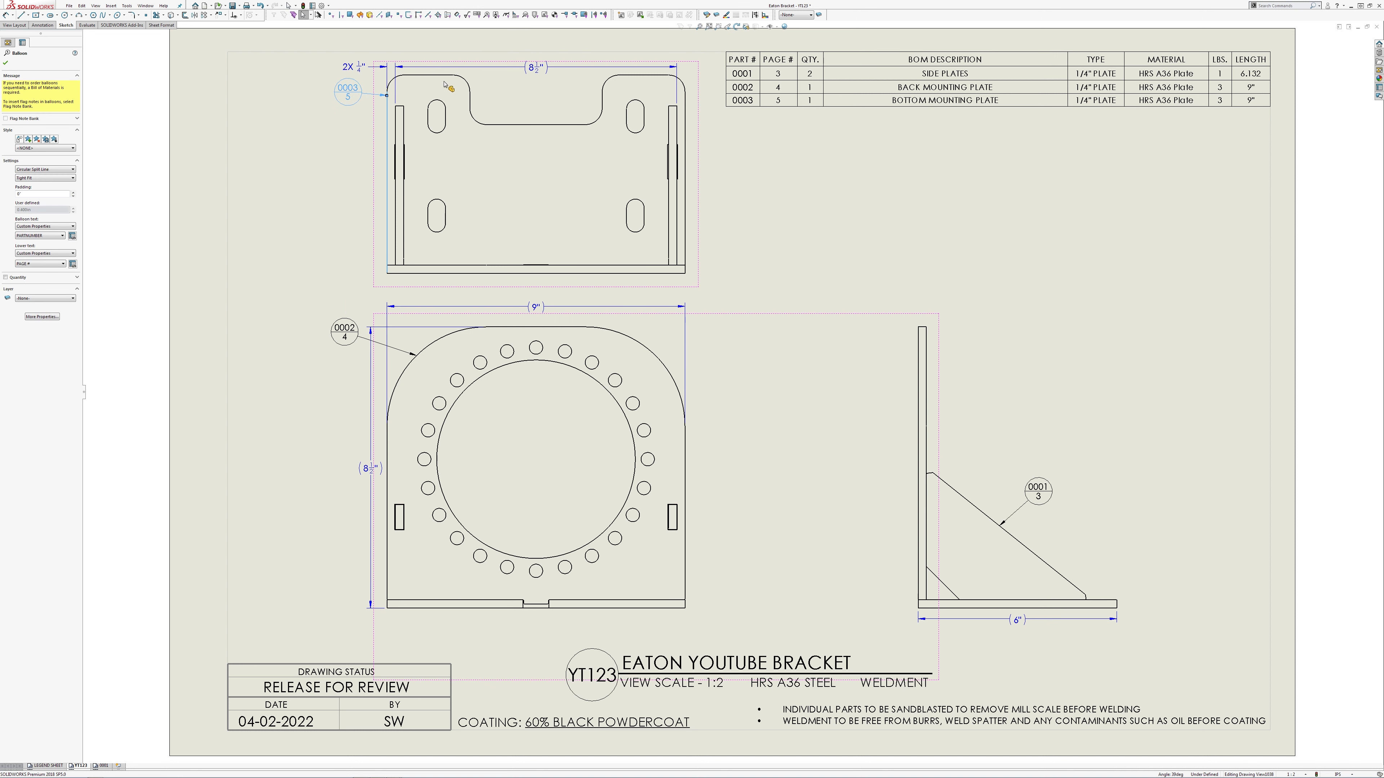
{"action": "key", "text": "Escape"}
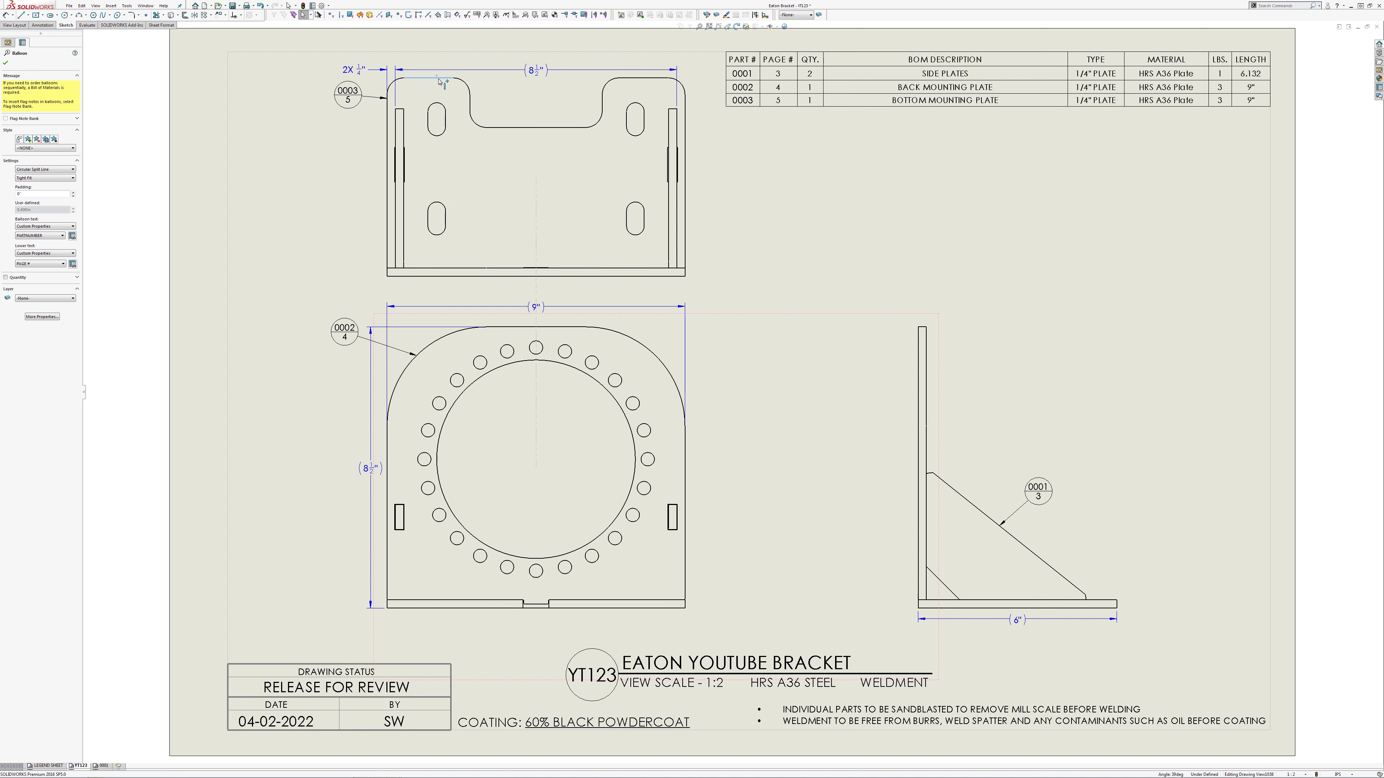
{"action": "key", "text": "Escape"}
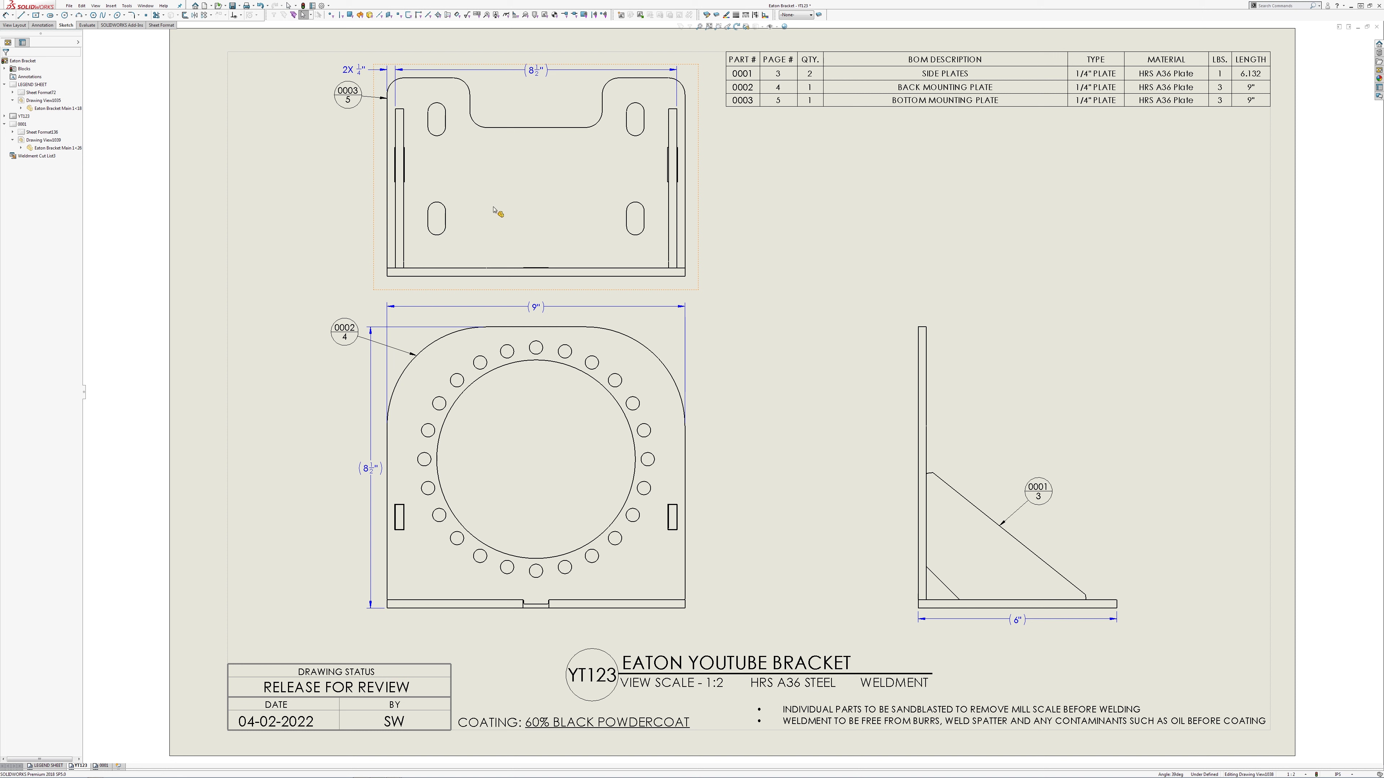
Step: Enclose the 2X ¼" thickness dimension in parentheses, matching the 8½" width
{"action": "left_click", "coordinate": [316, 216]}
{"action": "left_click", "coordinate": [352, 70]}
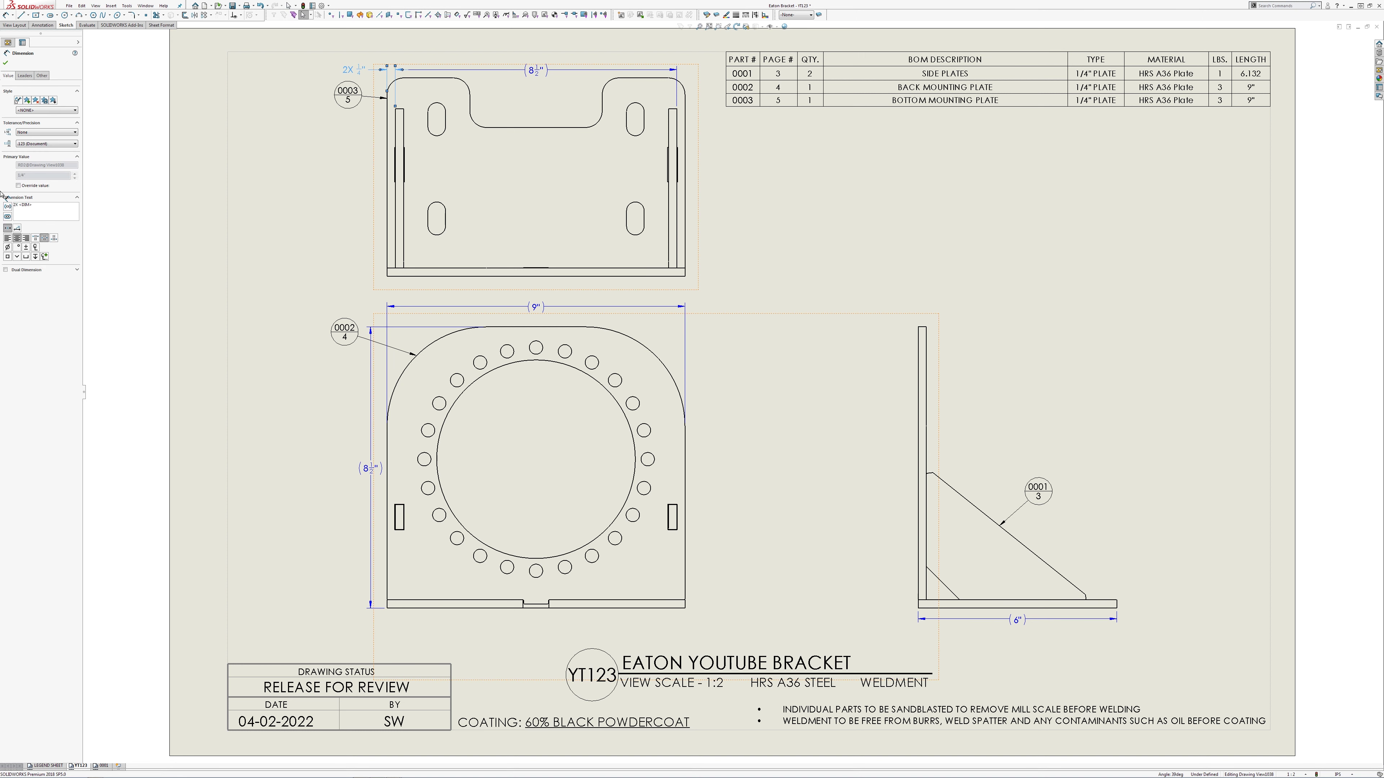
{"action": "left_click", "coordinate": [8, 229]}
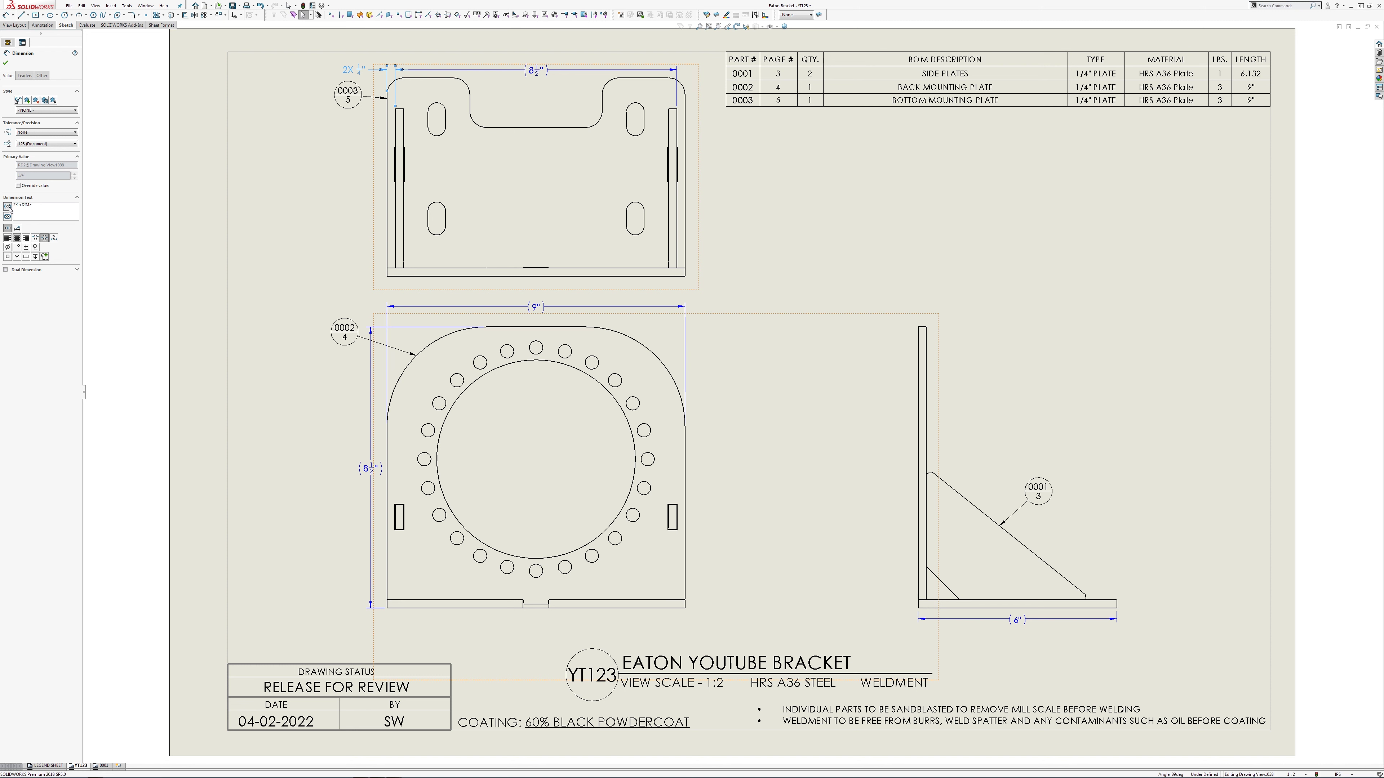
{"action": "left_click", "coordinate": [282, 201]}
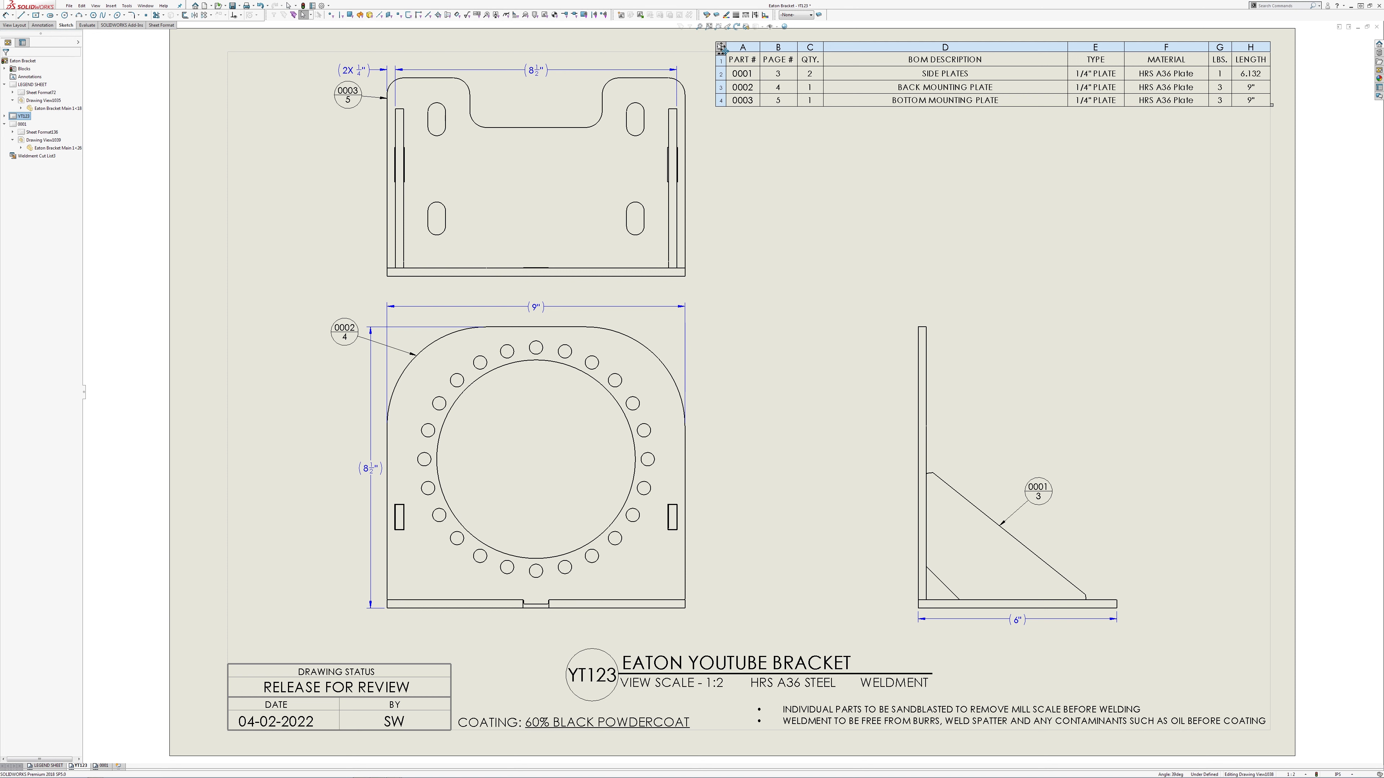
{"action": "left_click", "coordinate": [721, 48]}
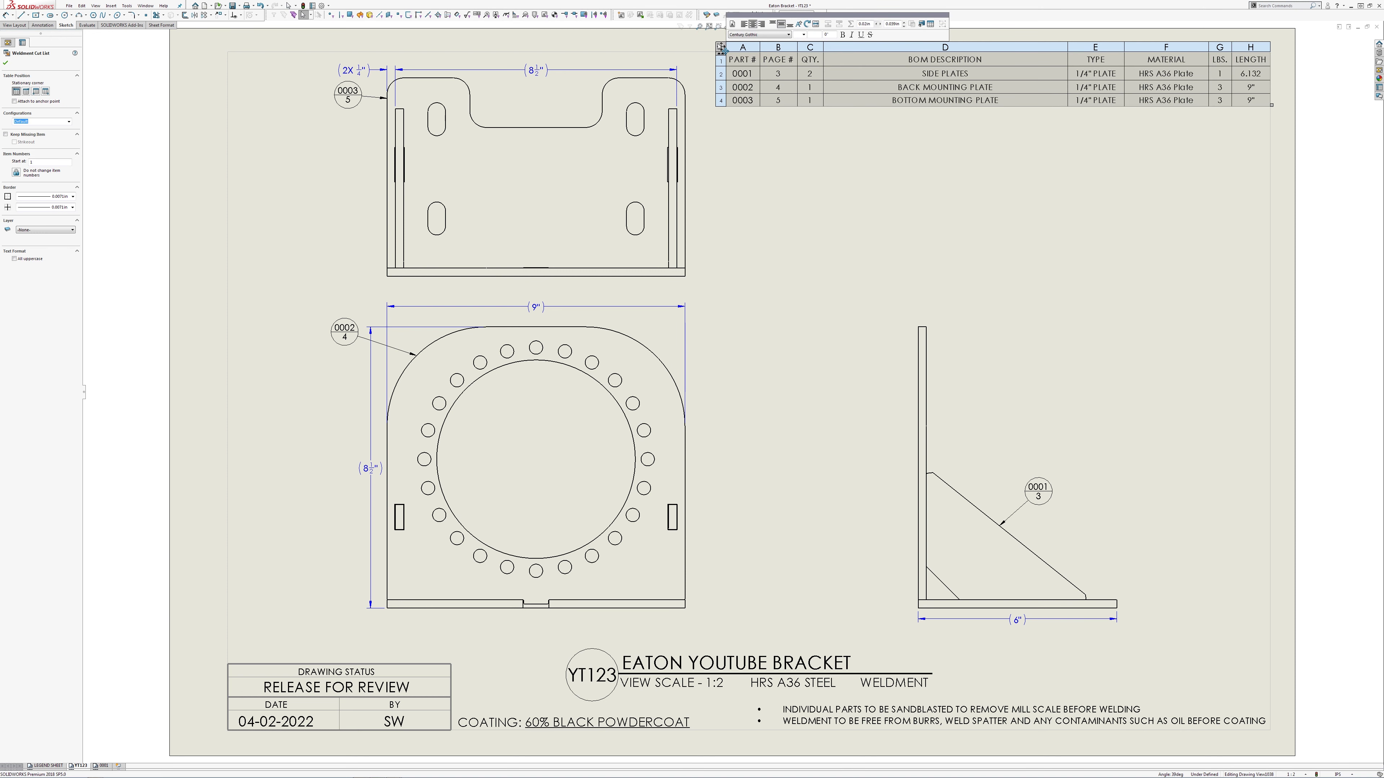
{"action": "left_click", "coordinate": [920, 122]}
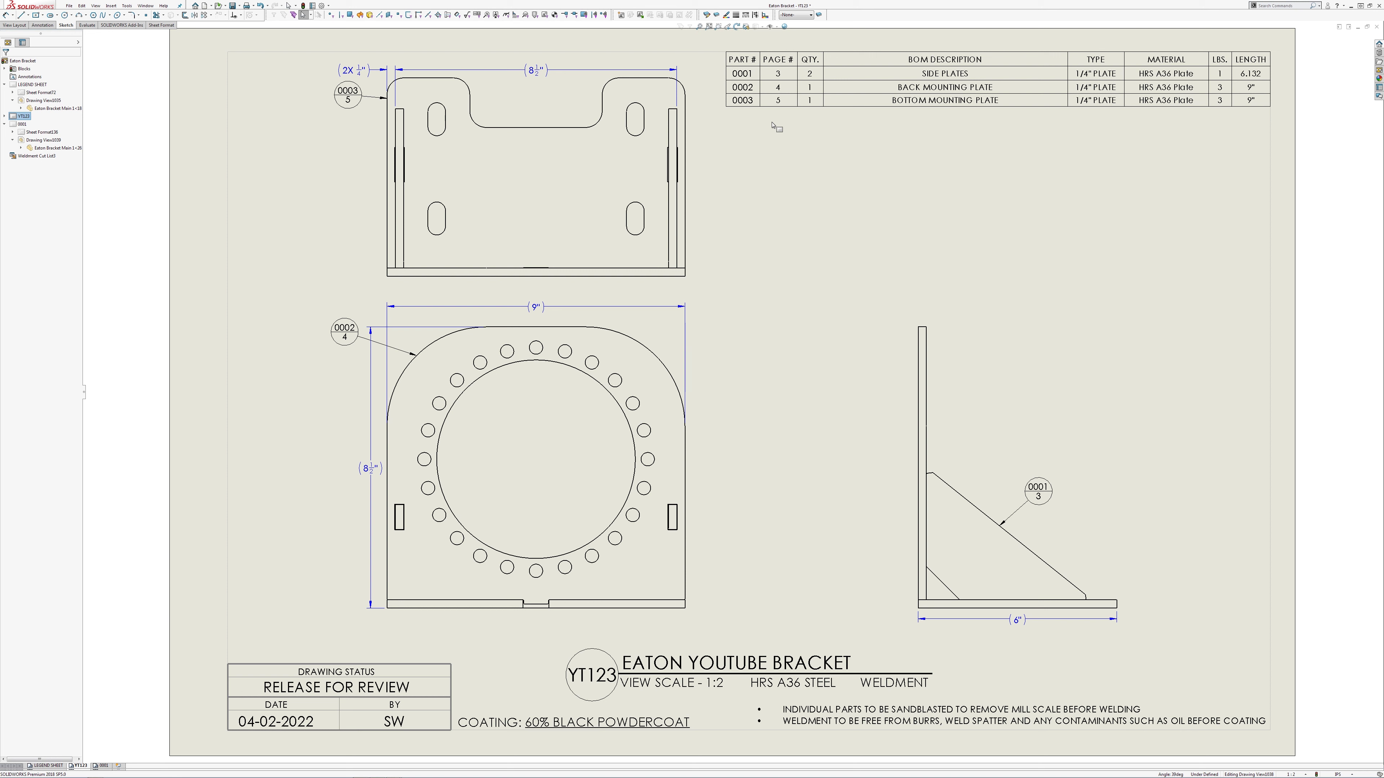
{"action": "left_click", "coordinate": [725, 57]}
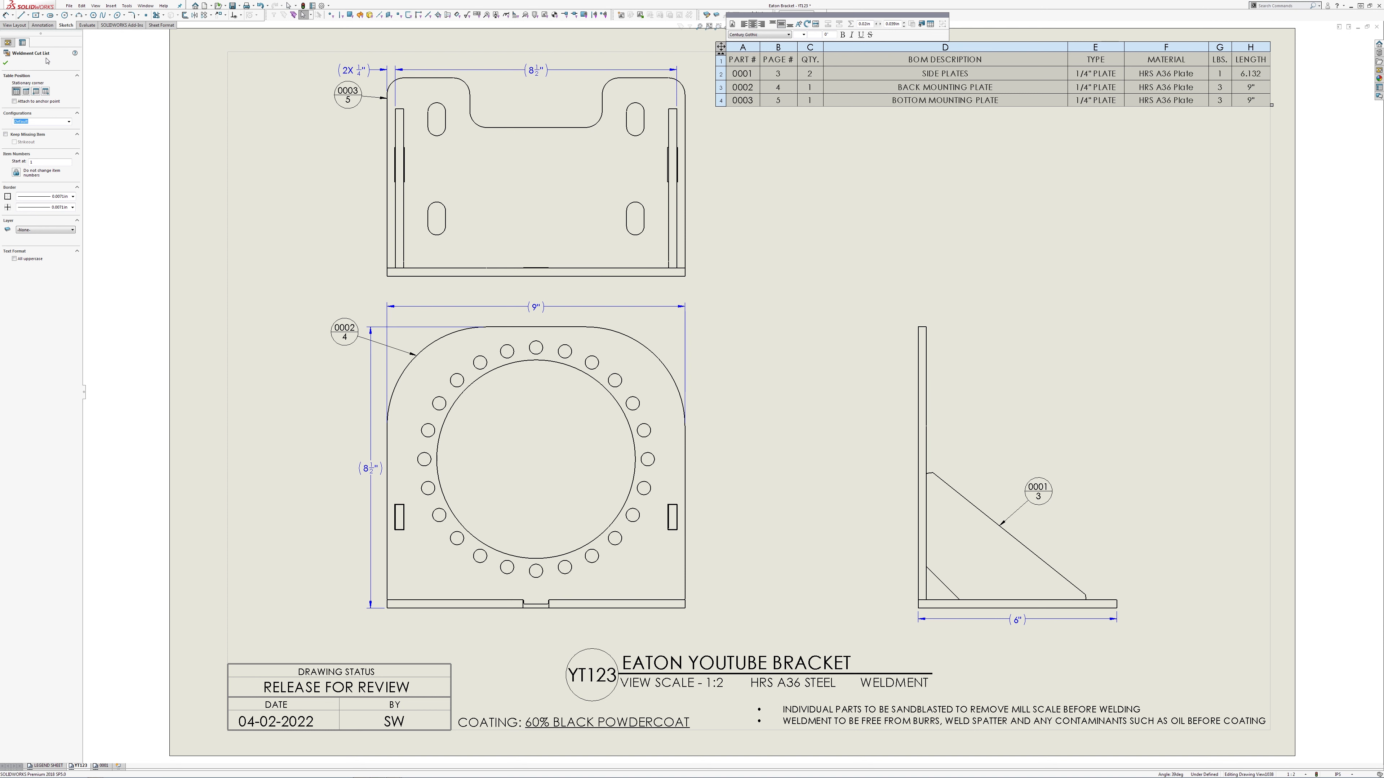
{"action": "left_click", "coordinate": [744, 141]}
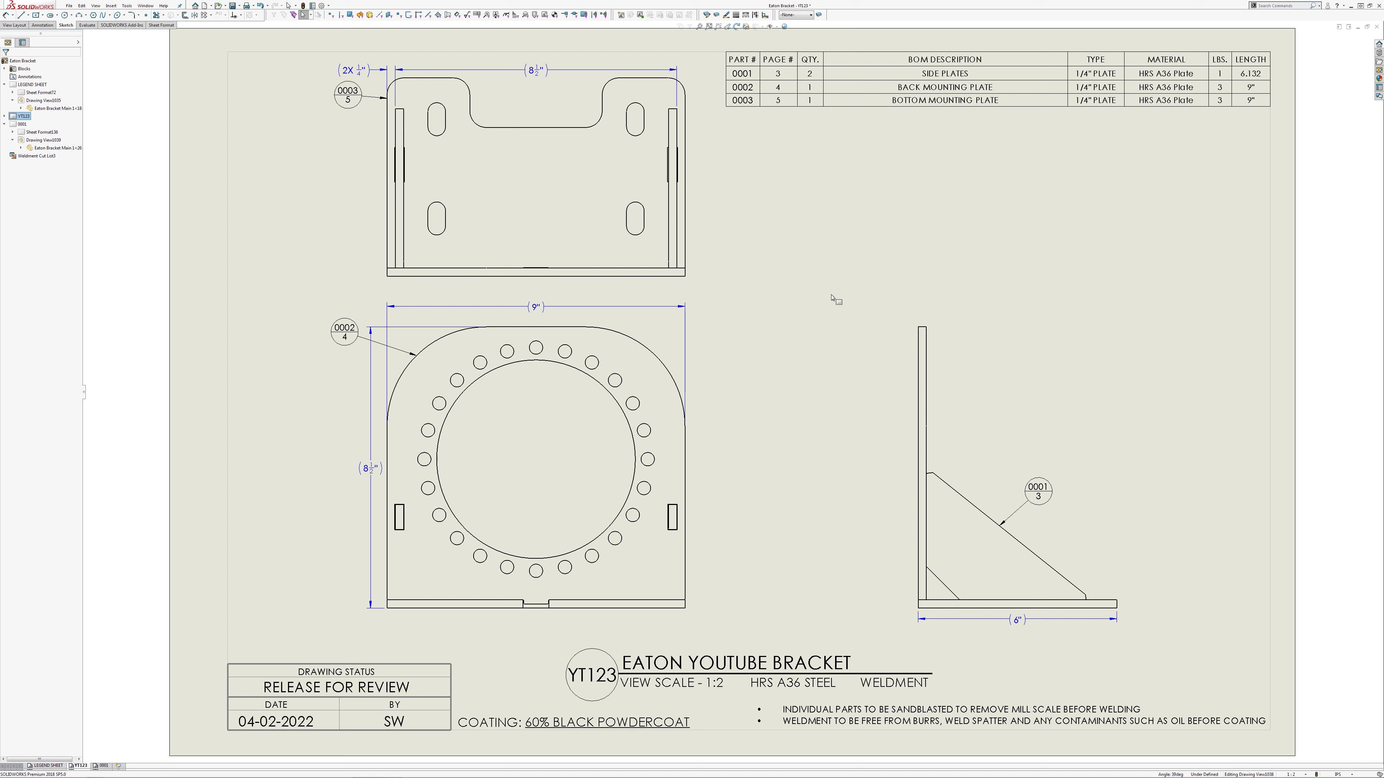
Step: Keep PAGE # as balloon 0002's lower text so it shows page 4 under part 0002
{"action": "left_click", "coordinate": [345, 328]}
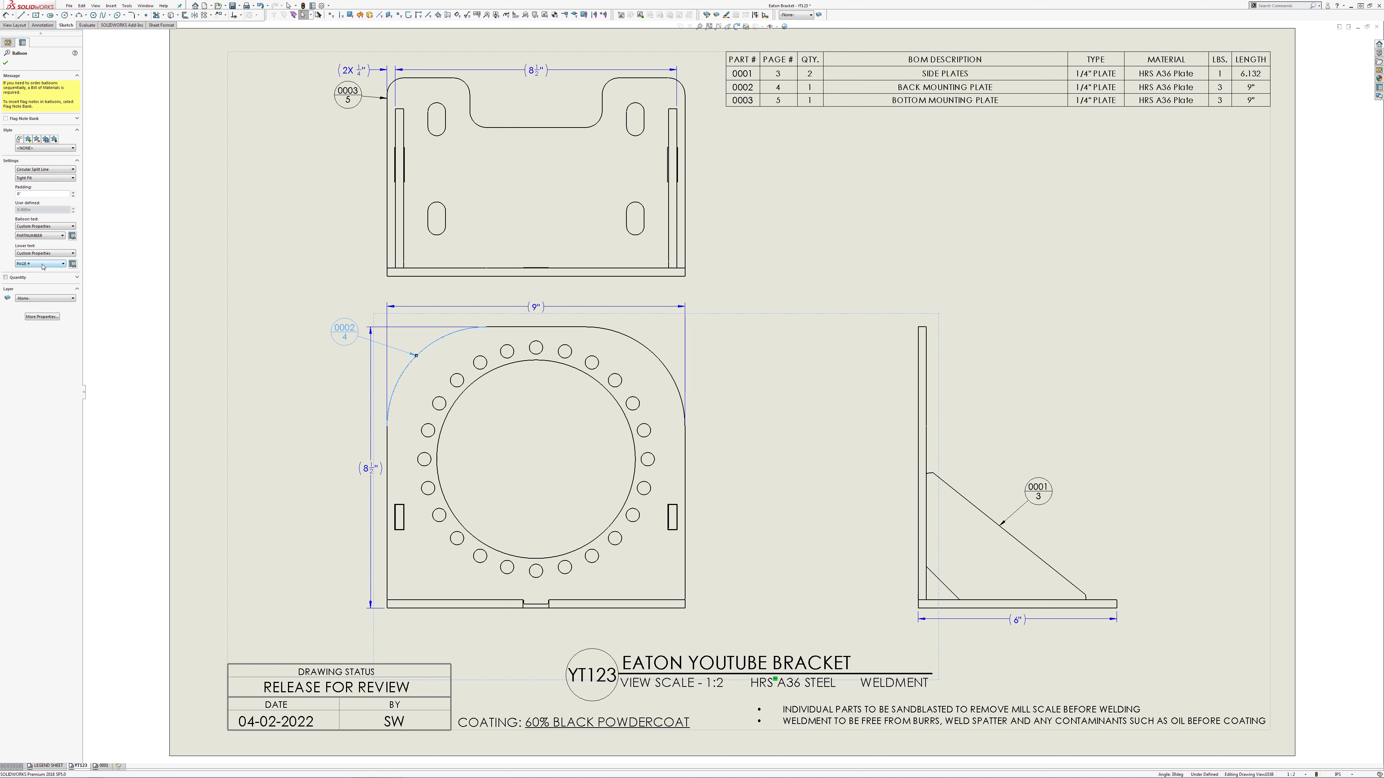
{"action": "left_click", "coordinate": [53, 264]}
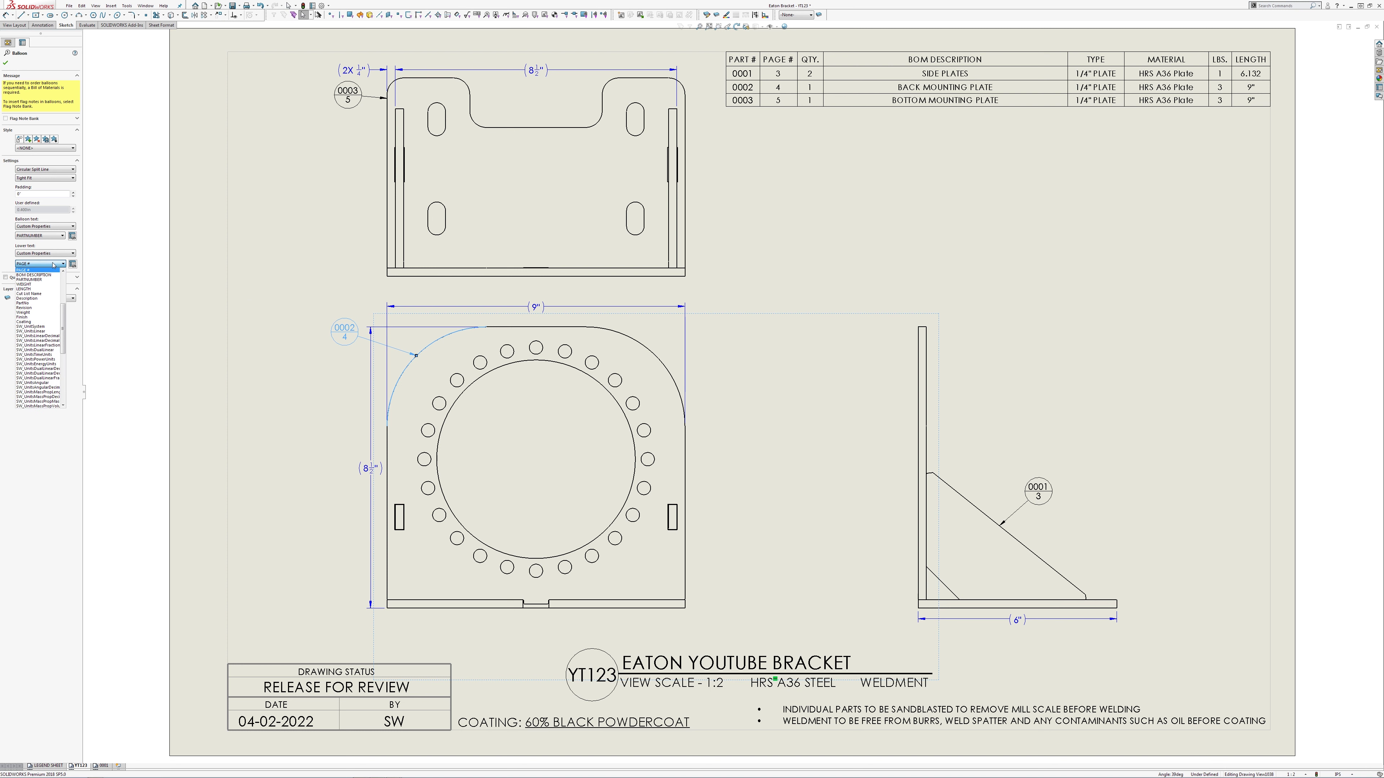
{"action": "left_click", "coordinate": [53, 265]}
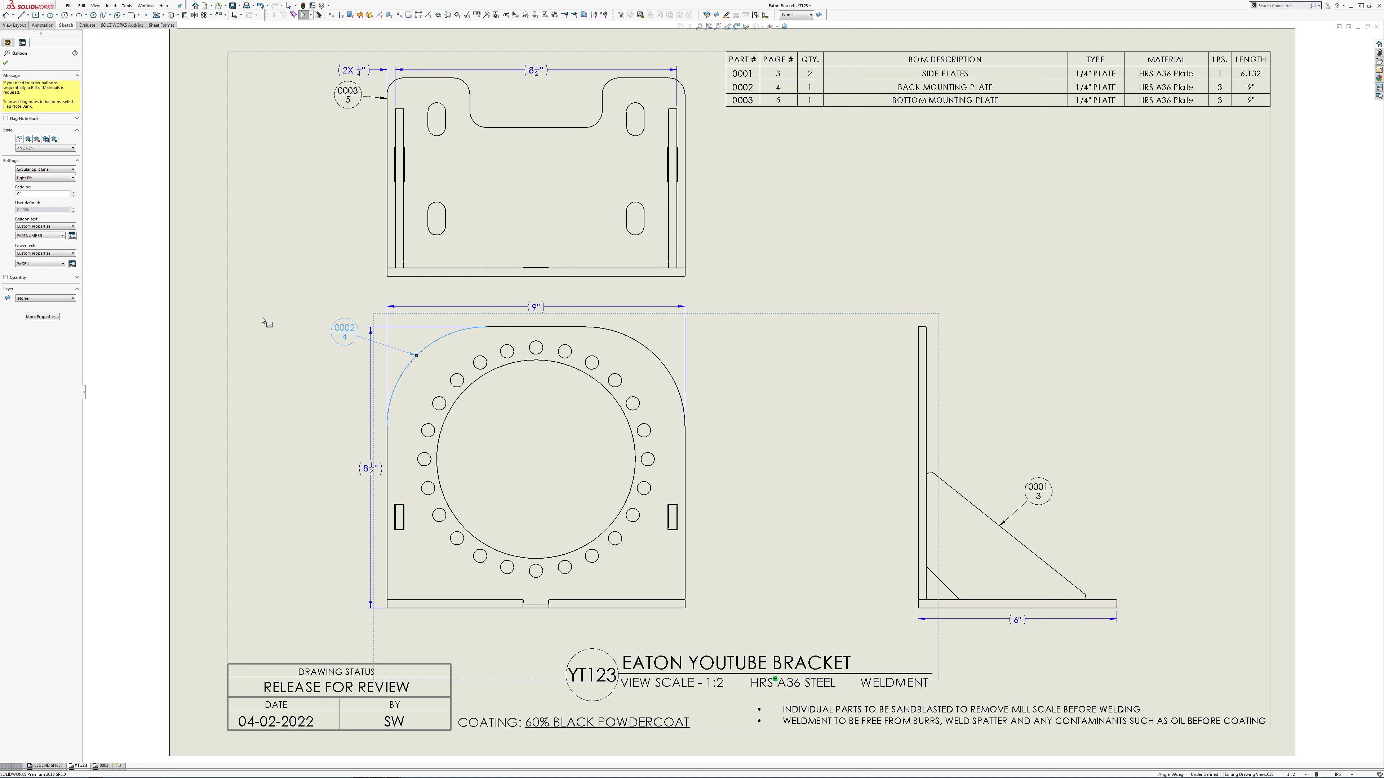
{"action": "left_click", "coordinate": [274, 324]}
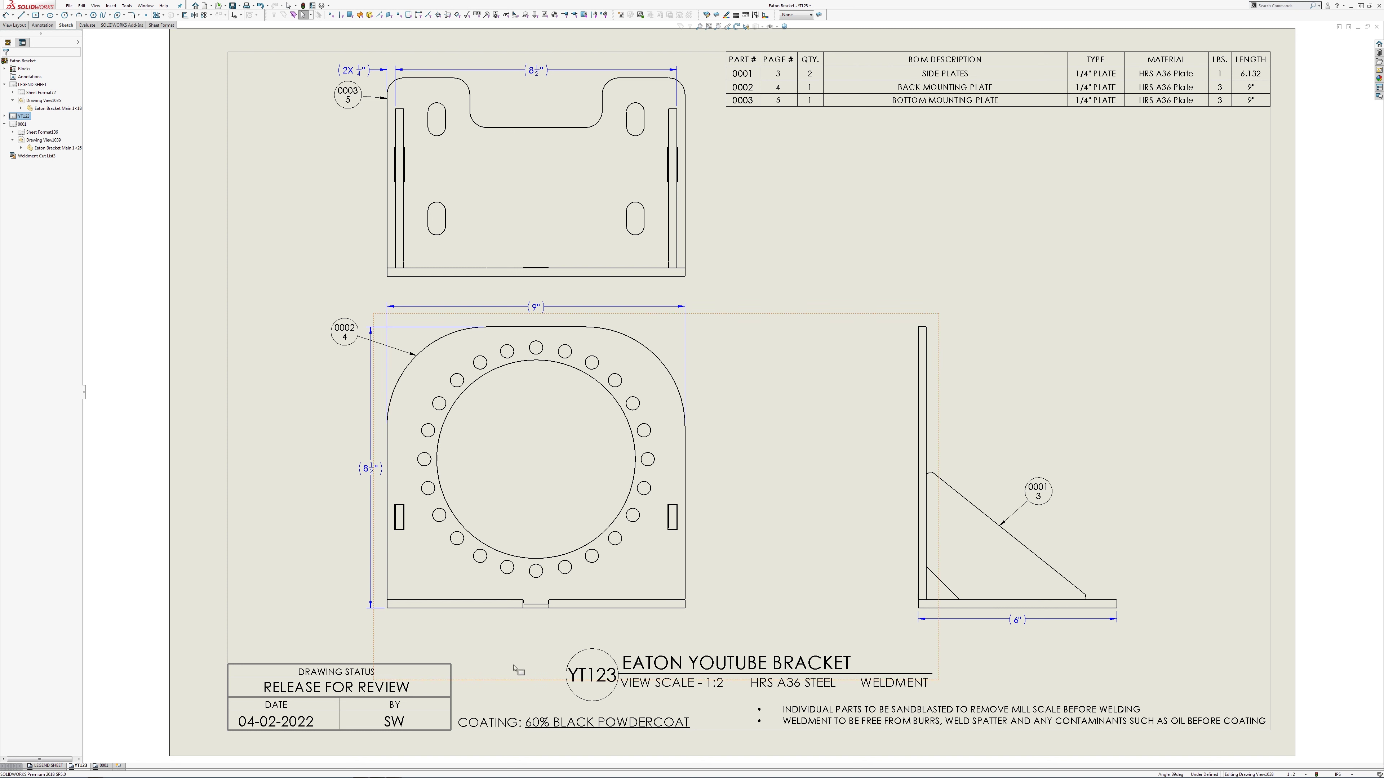
Step: Check the COATING and sandblasting/welding notes without changes, then go to the 0001 side plates sheet
{"action": "left_click", "coordinate": [556, 723]}
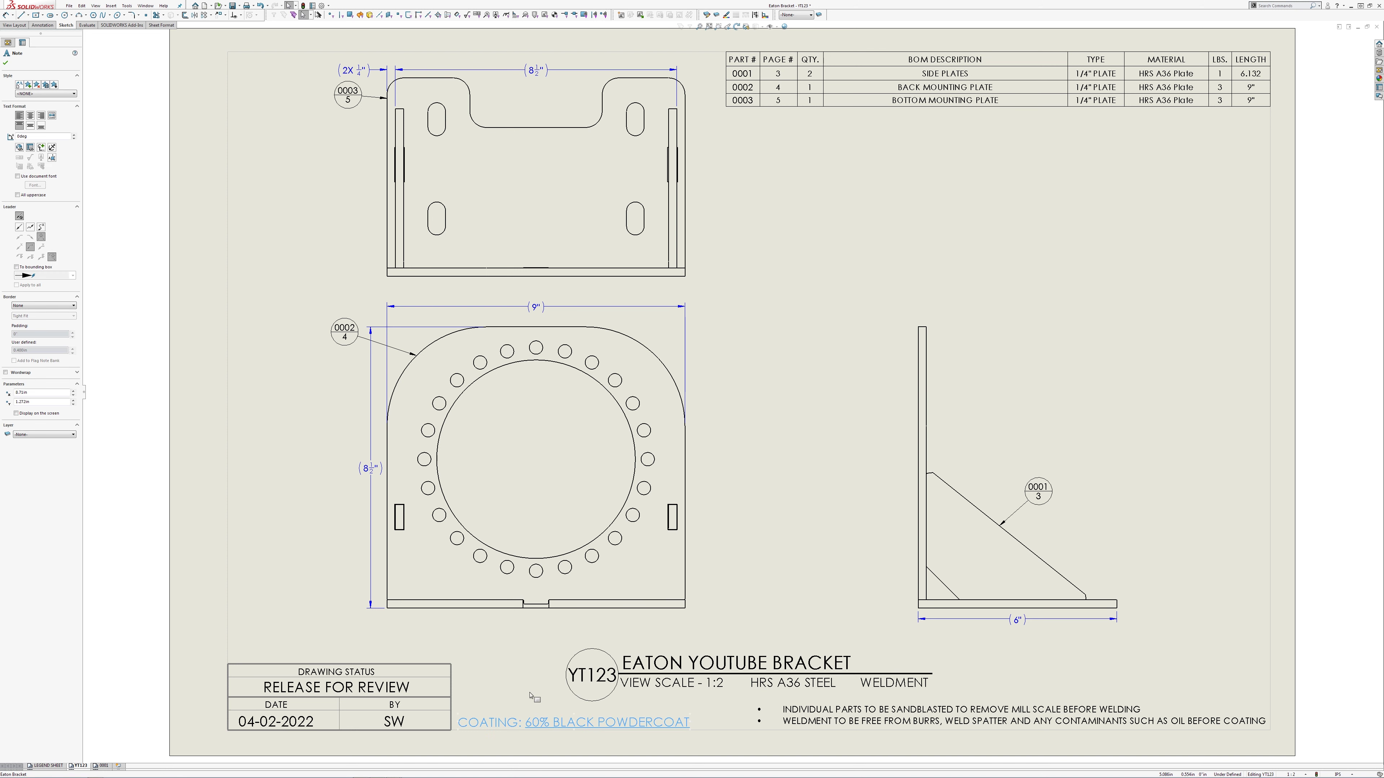
{"action": "key", "text": "Escape"}
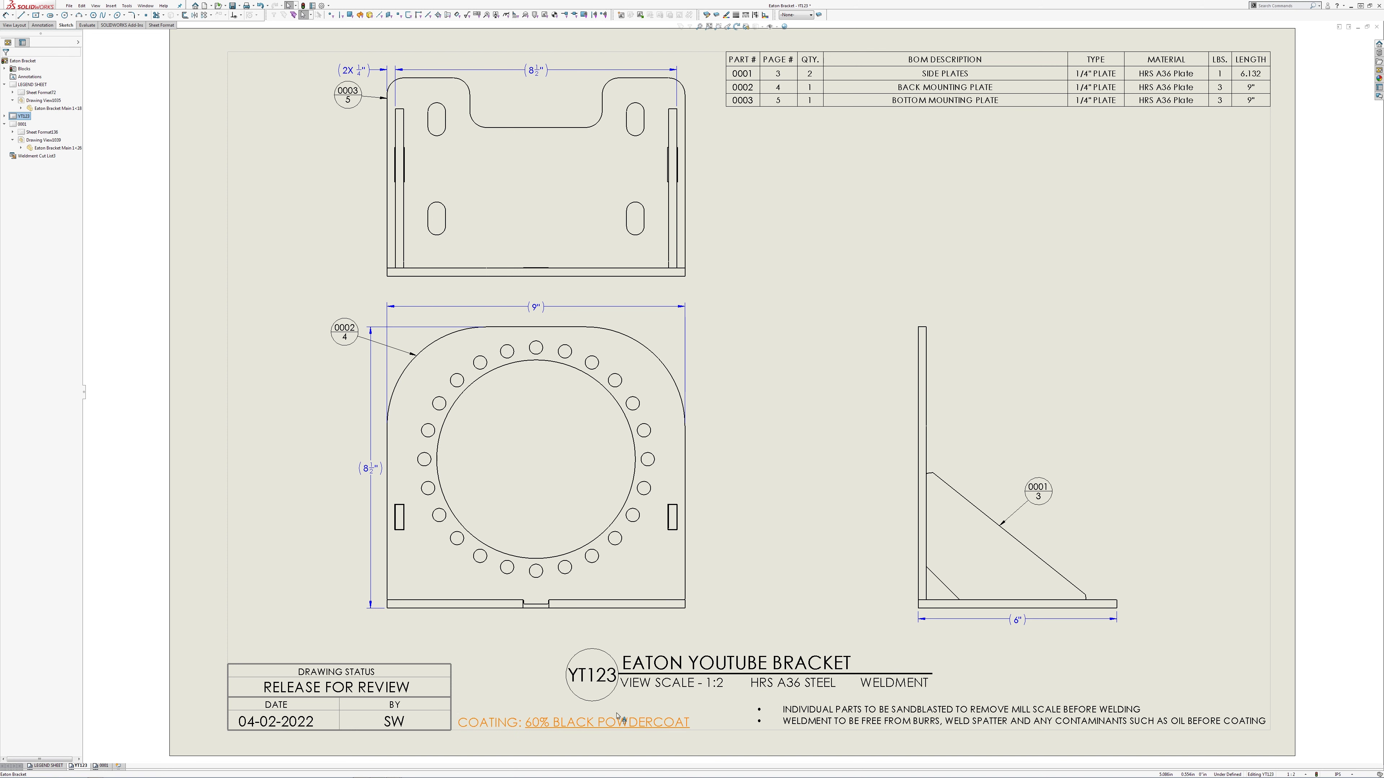
{"action": "left_click", "coordinate": [842, 723]}
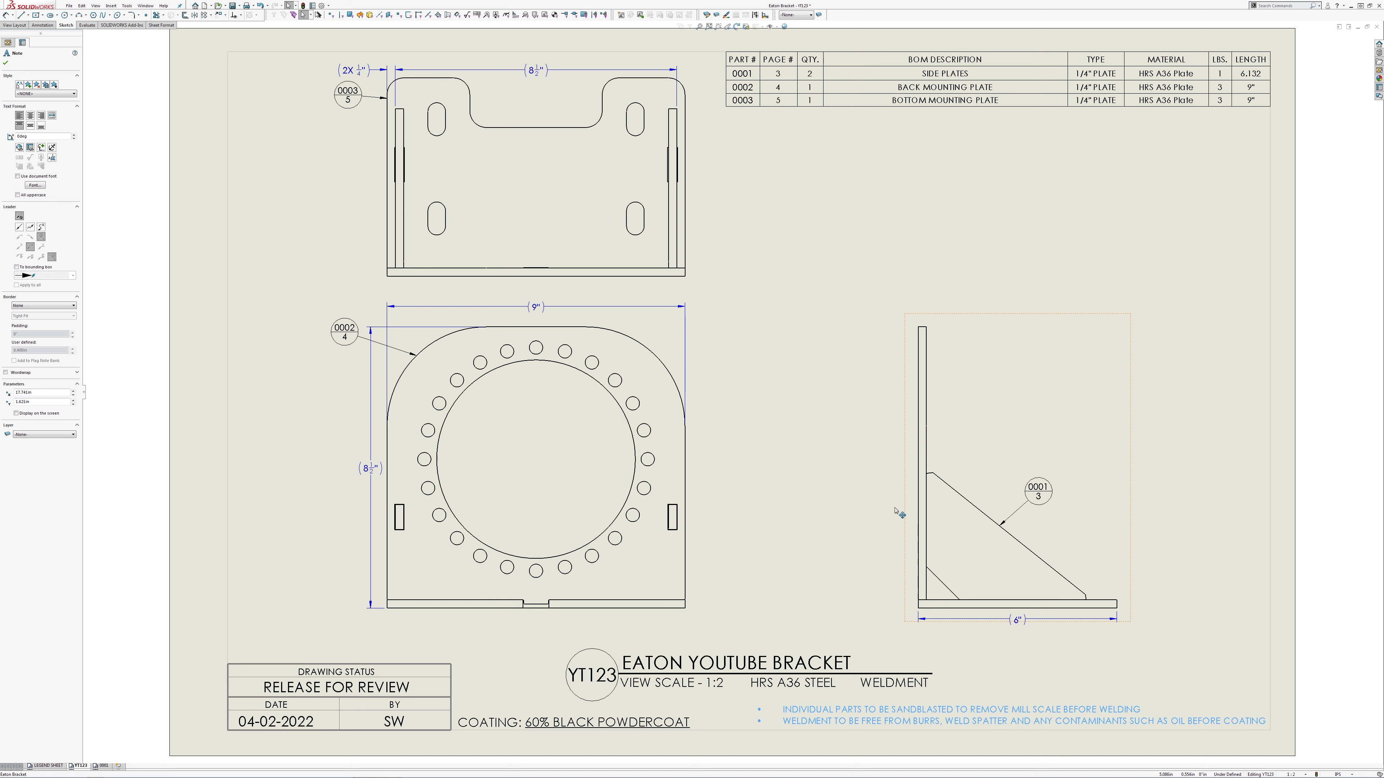
{"action": "left_click", "coordinate": [955, 225]}
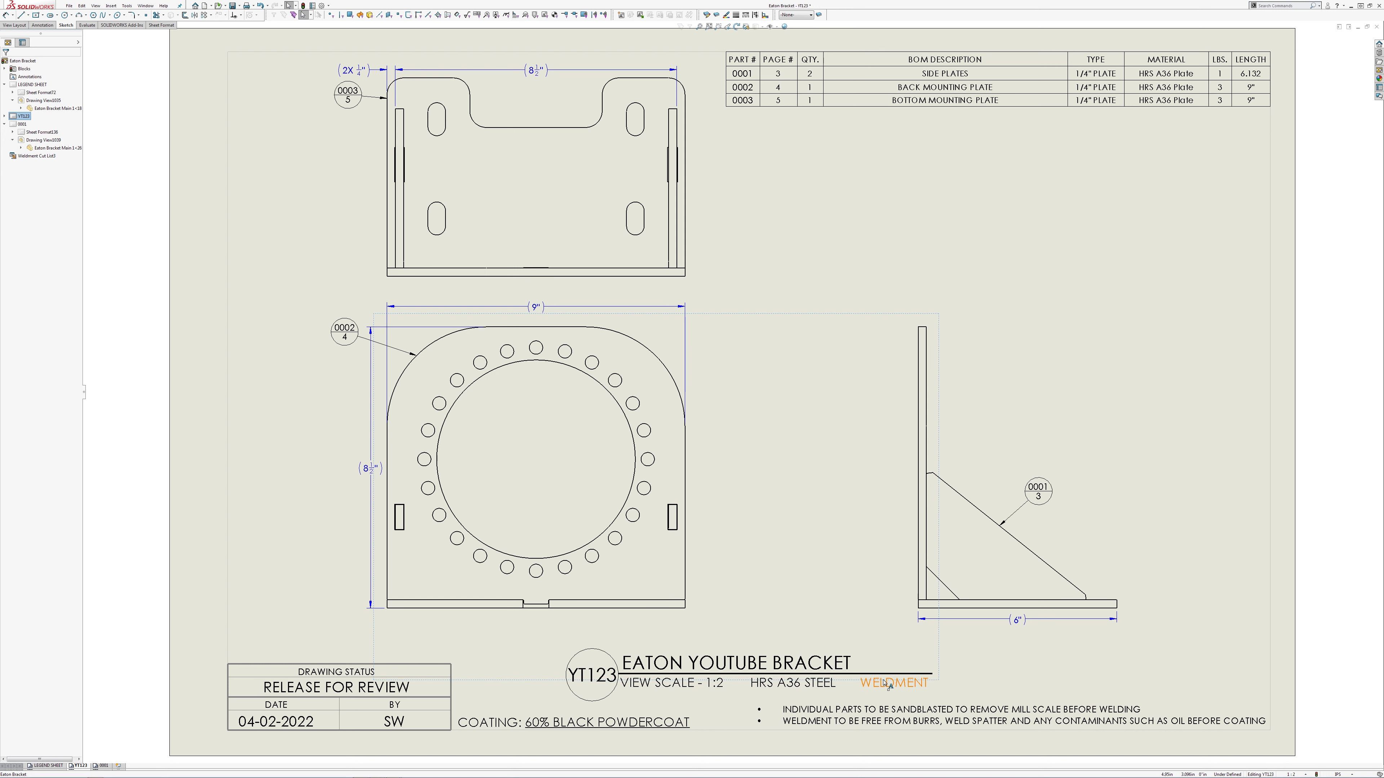
{"action": "left_click", "coordinate": [98, 766]}
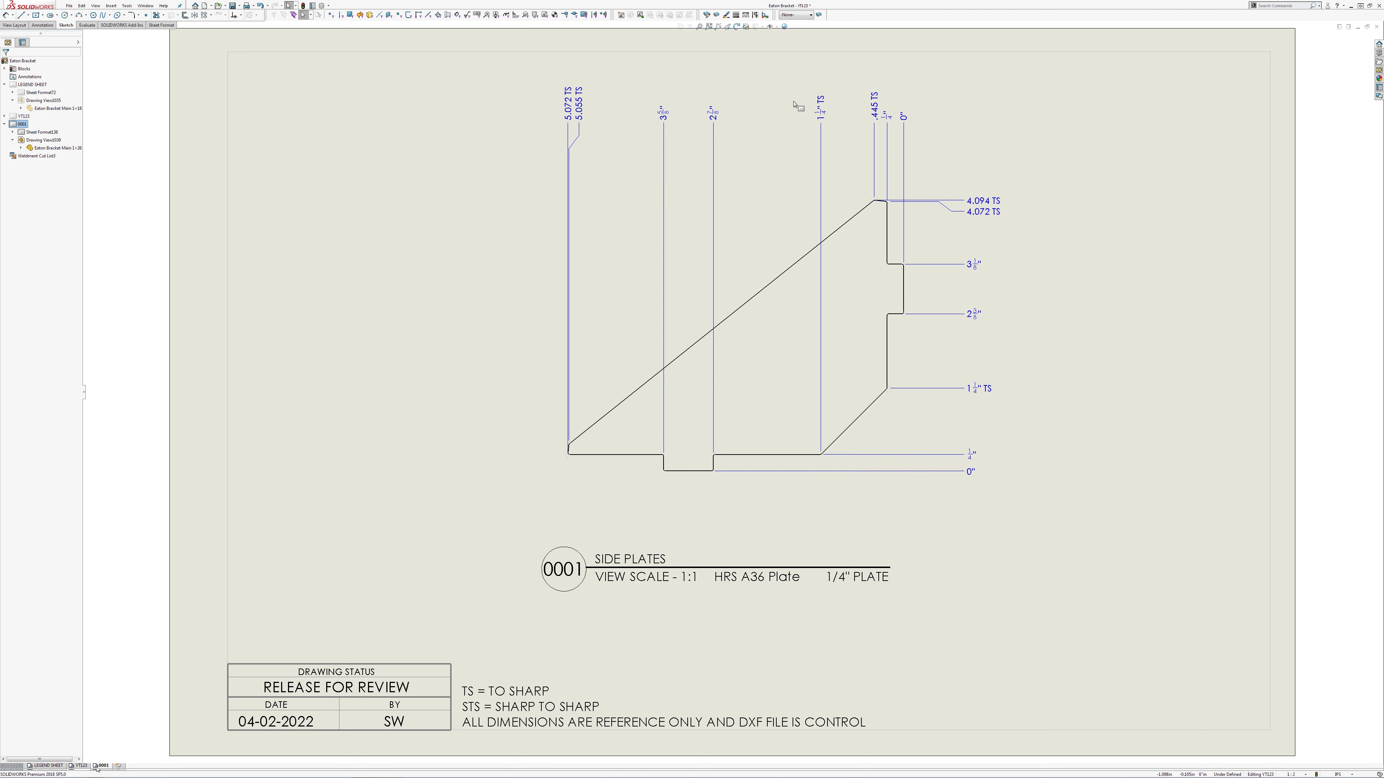
Step: Delete the 1 1/4 TS dimension and add a new ordinate point at the chamfer's bottom corner
{"action": "left_click", "coordinate": [822, 109]}
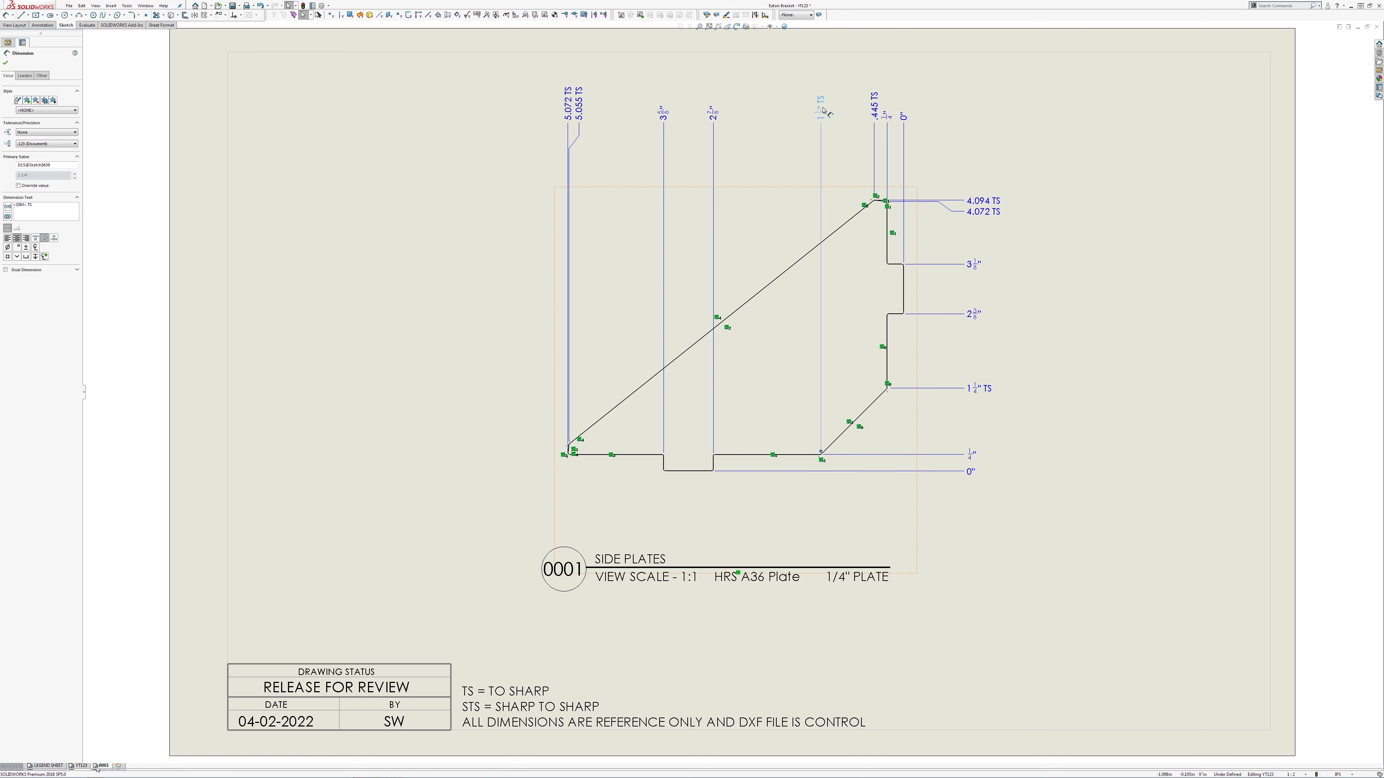
{"action": "key", "text": "Delete"}
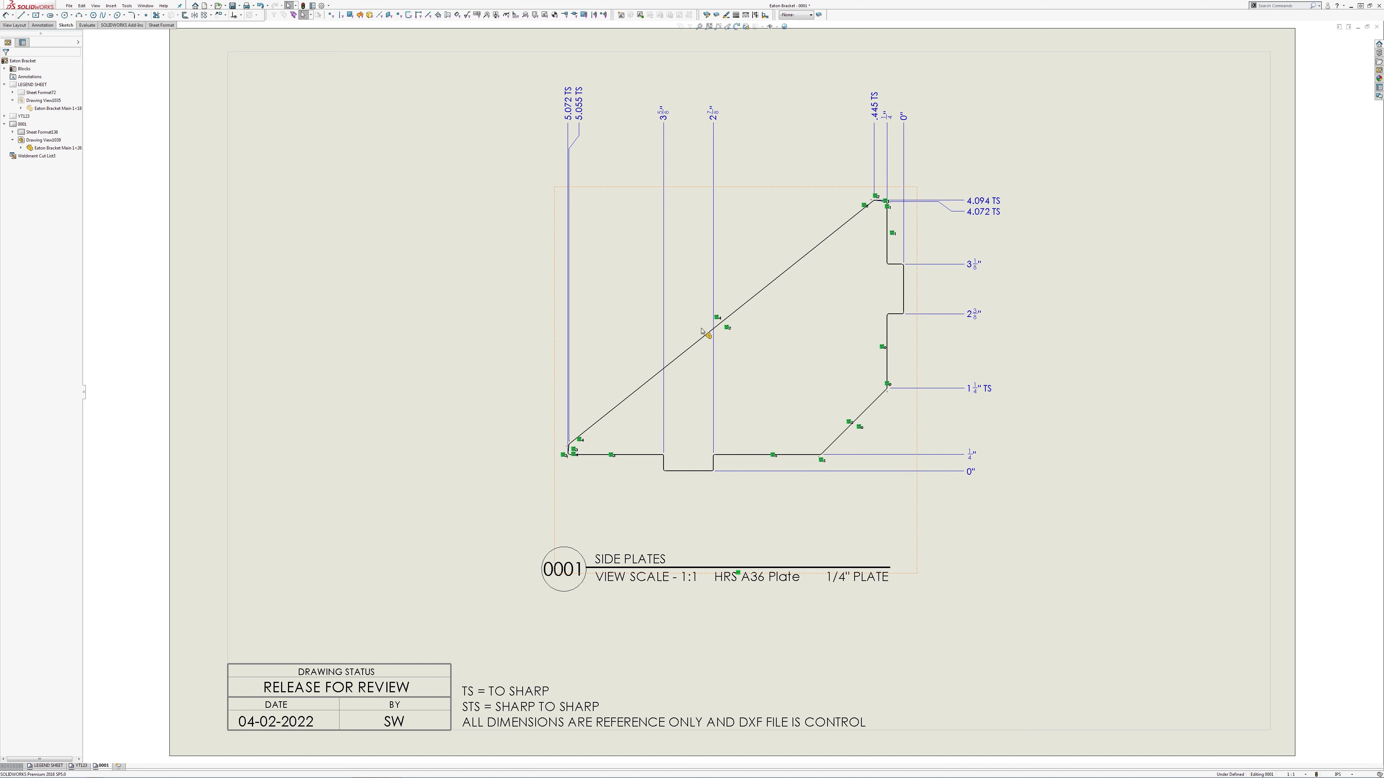
{"action": "right_click", "coordinate": [876, 113]}
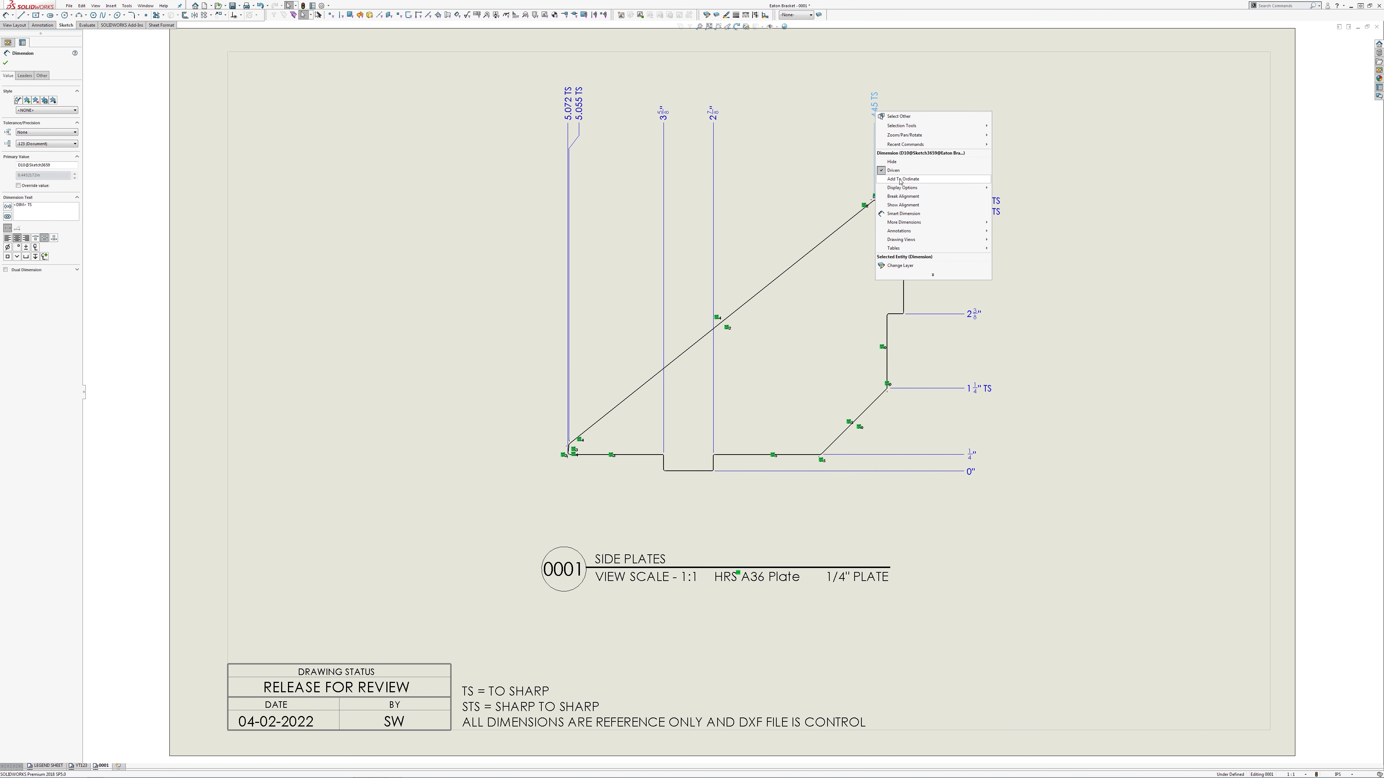
{"action": "left_click", "coordinate": [834, 358]}
{"action": "left_click", "coordinate": [827, 452]}
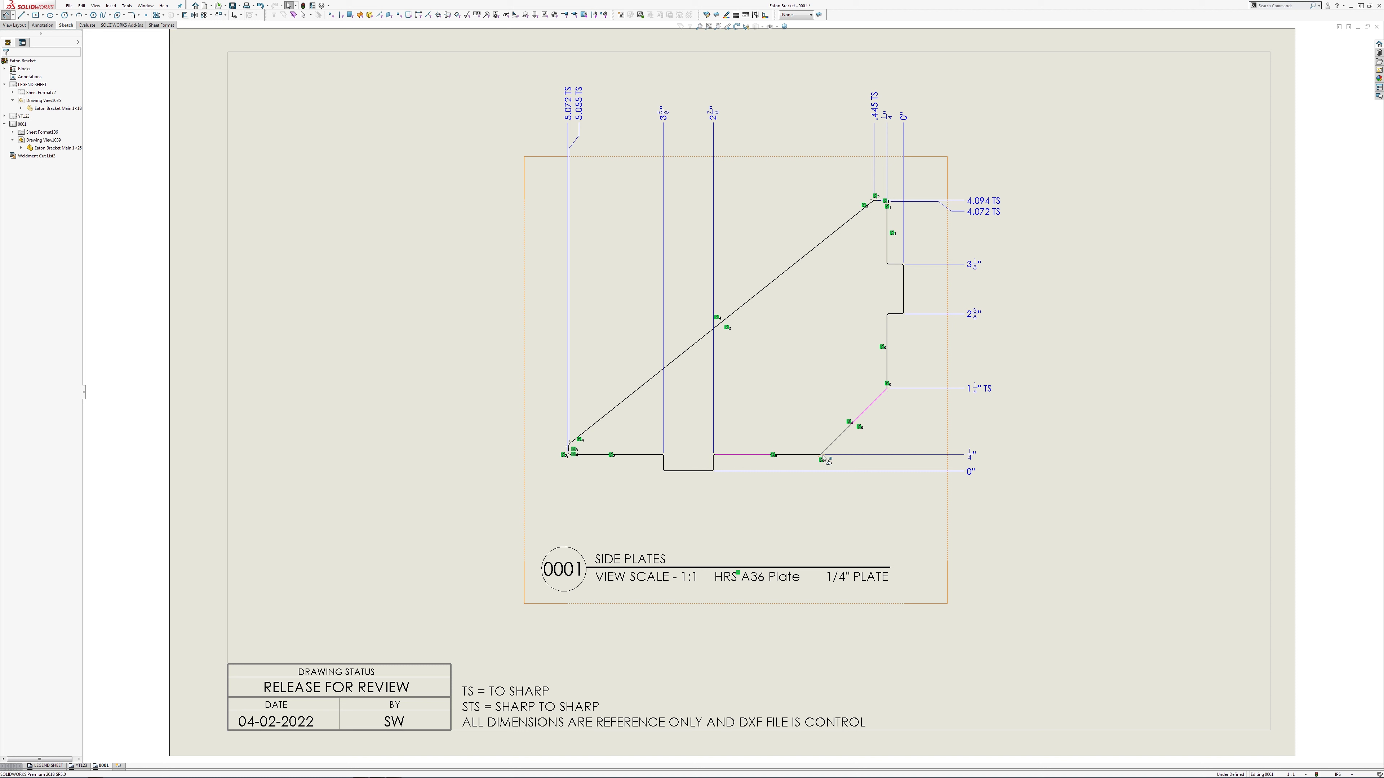
{"action": "left_click", "coordinate": [821, 455]}
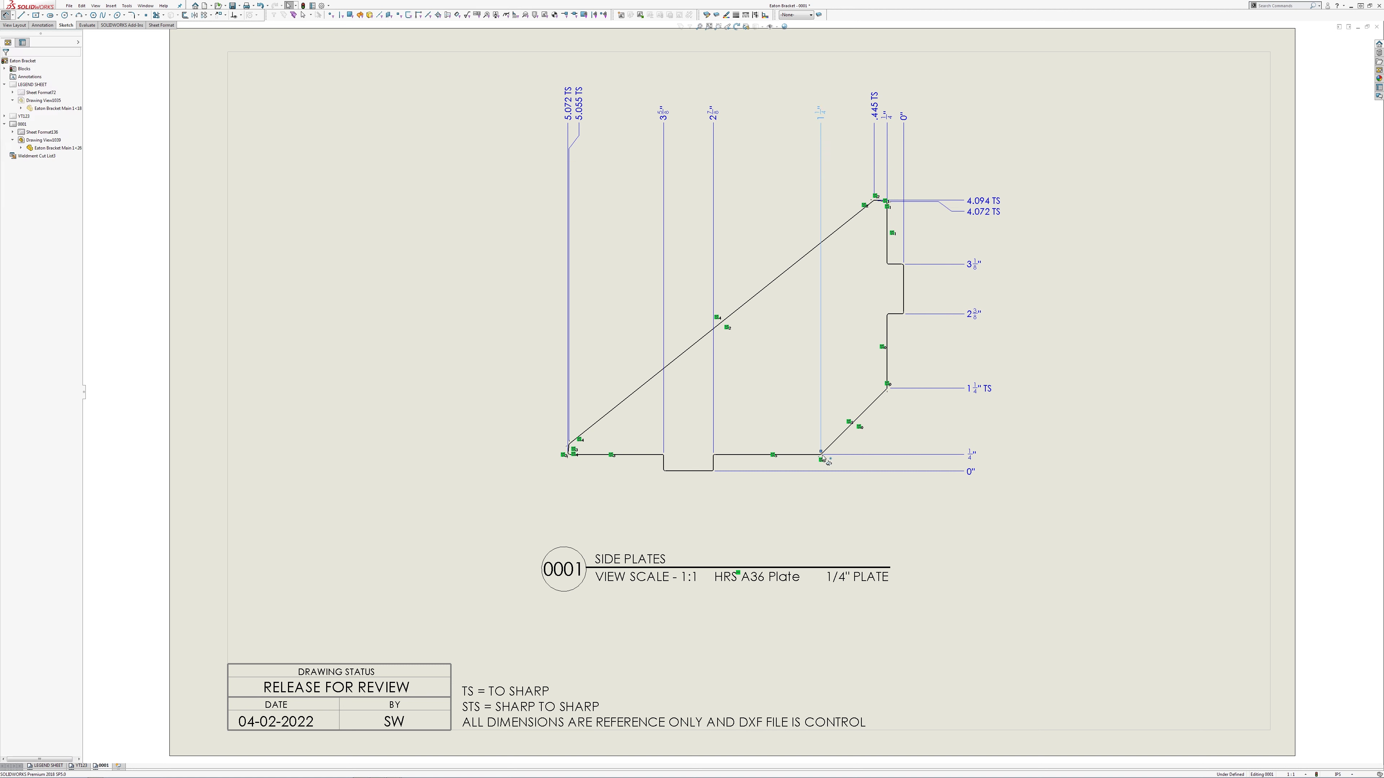
{"action": "key", "text": "Escape"}
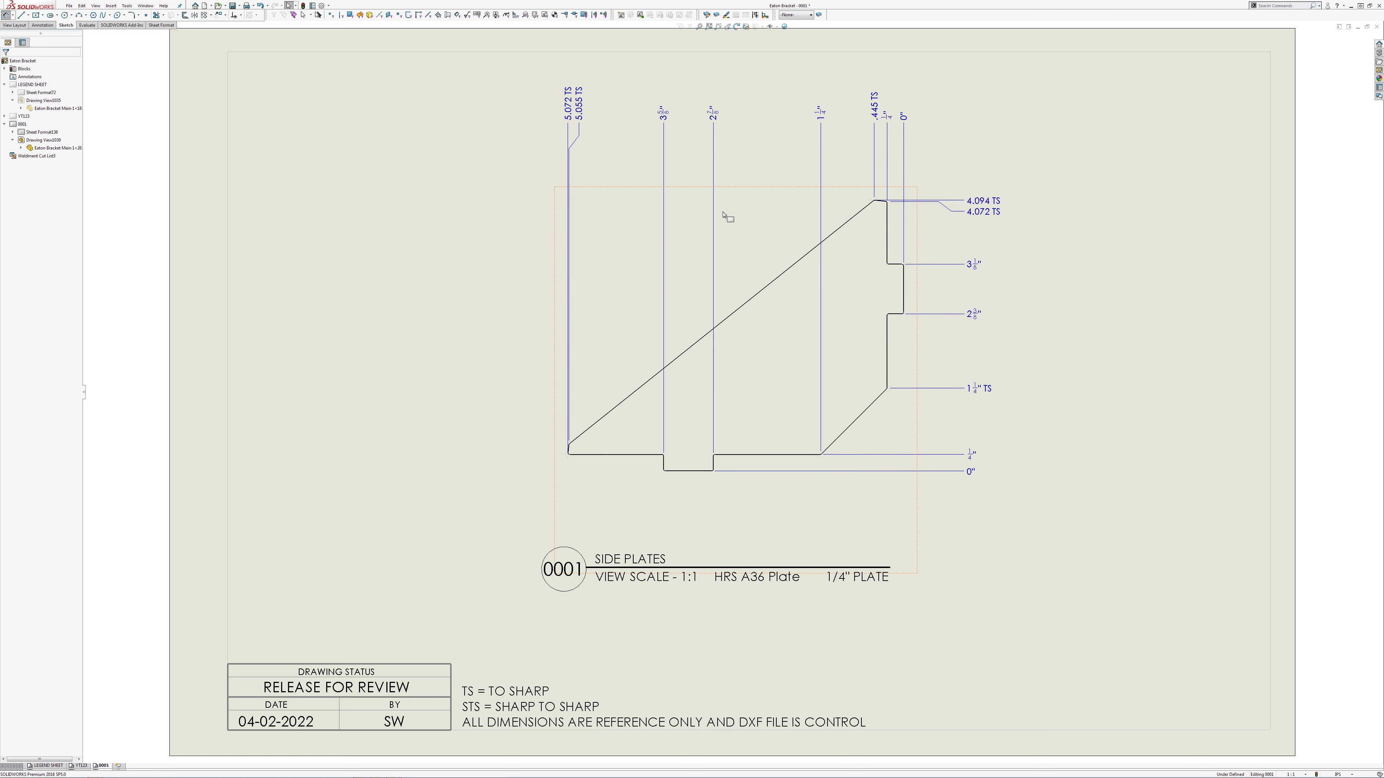
Step: Append ' TS' to the new 1 1/4 ordinate dimension's text
{"action": "left_click", "coordinate": [298, 545]}
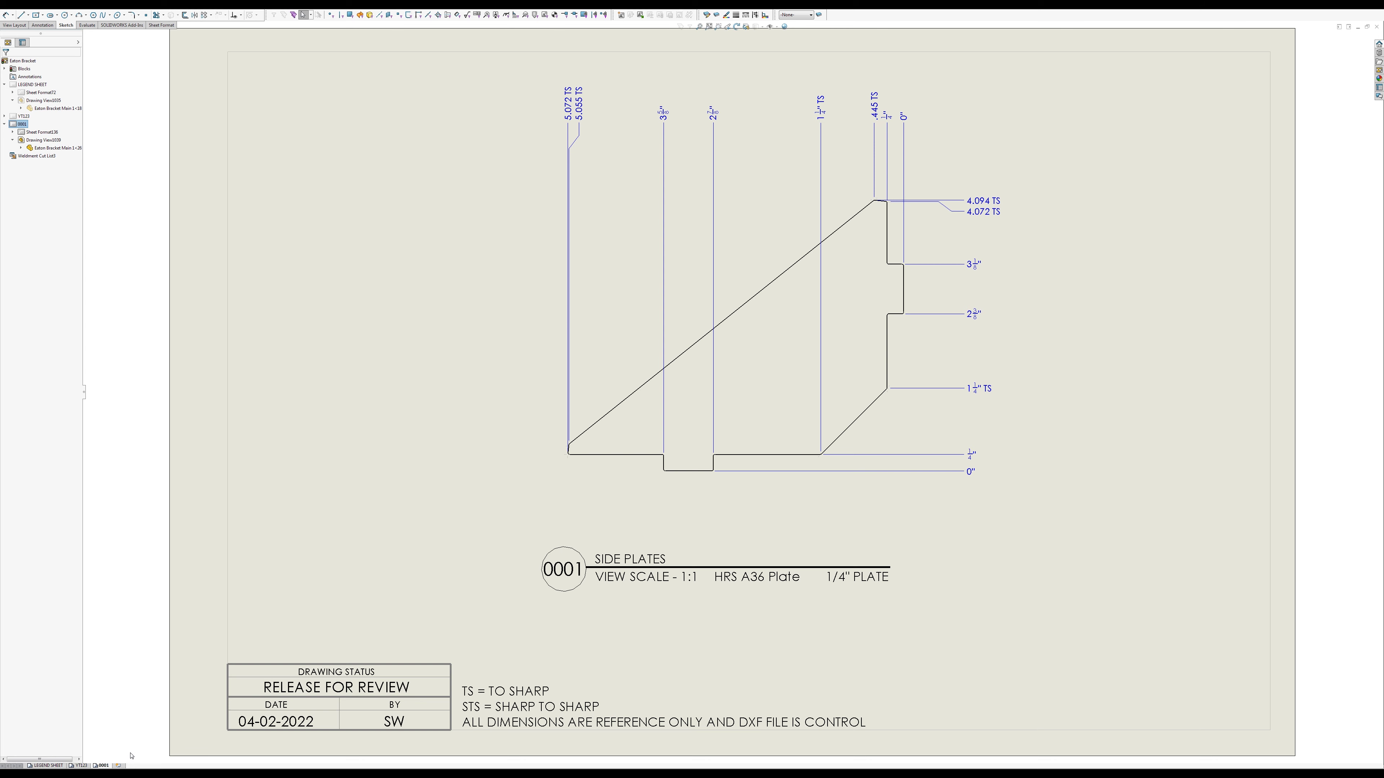
Step: From the YT123 sheet's weldment view, open the Eaton Bracket part model
{"action": "left_click", "coordinate": [83, 766]}
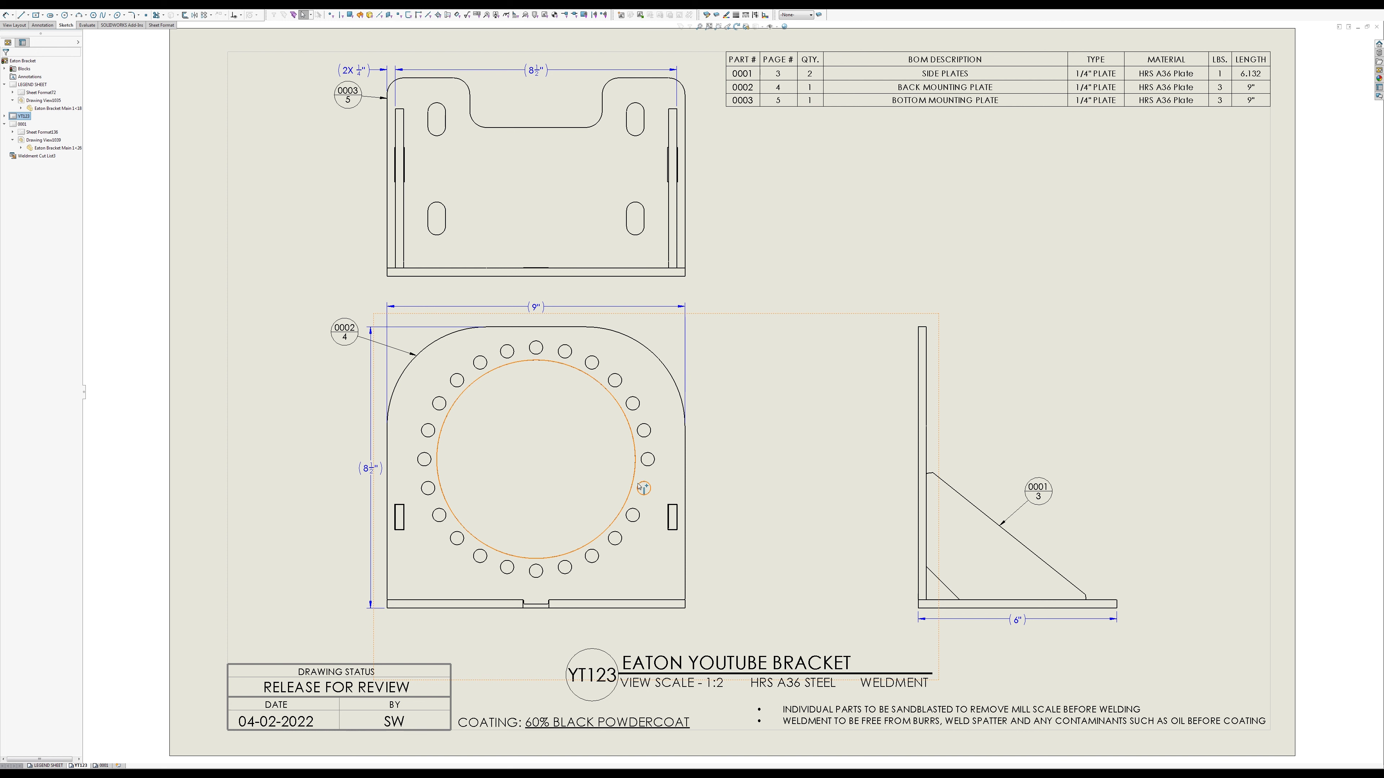
{"action": "right_click", "coordinate": [443, 371]}
{"action": "key", "text": "Escape"}
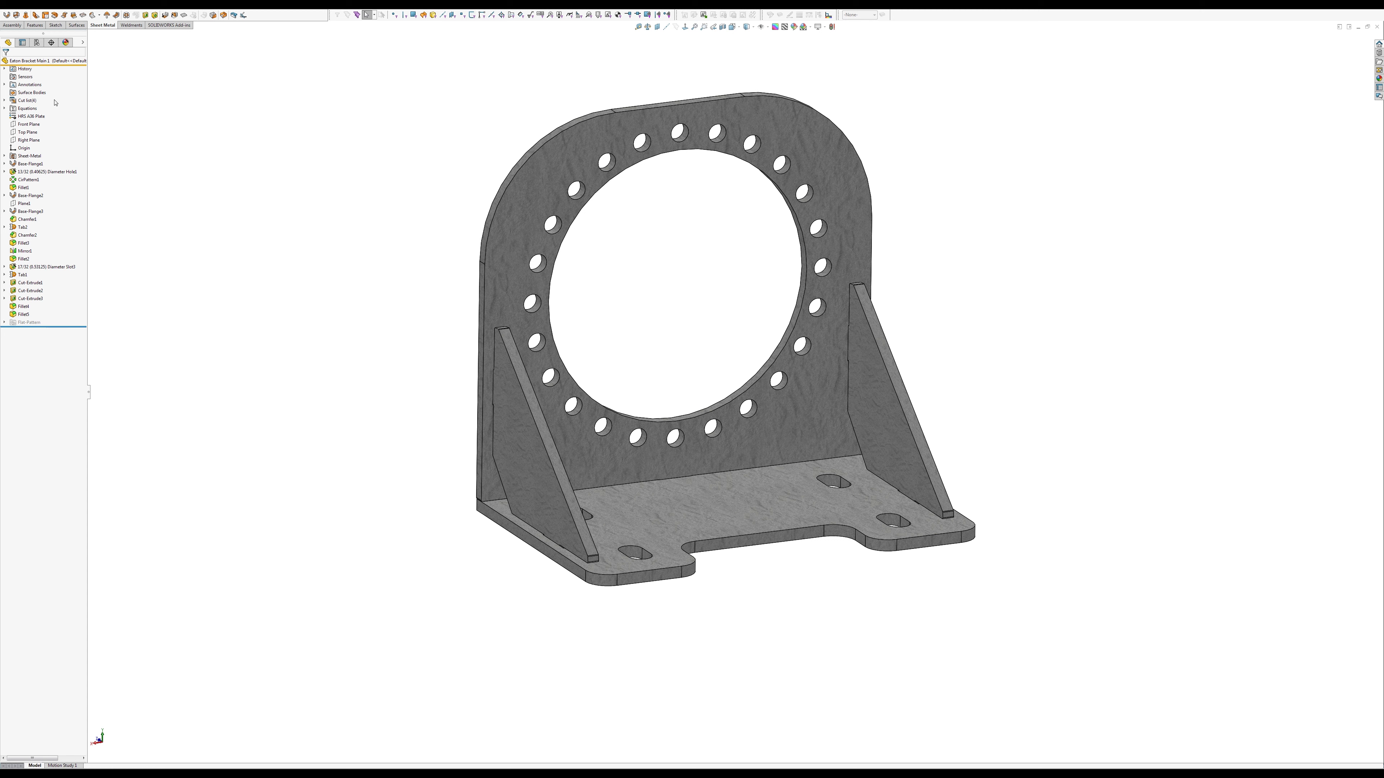
Step: Expand the cut list and open Properties for item 0001(2), the side plate gussets
{"action": "left_click", "coordinate": [4, 100]}
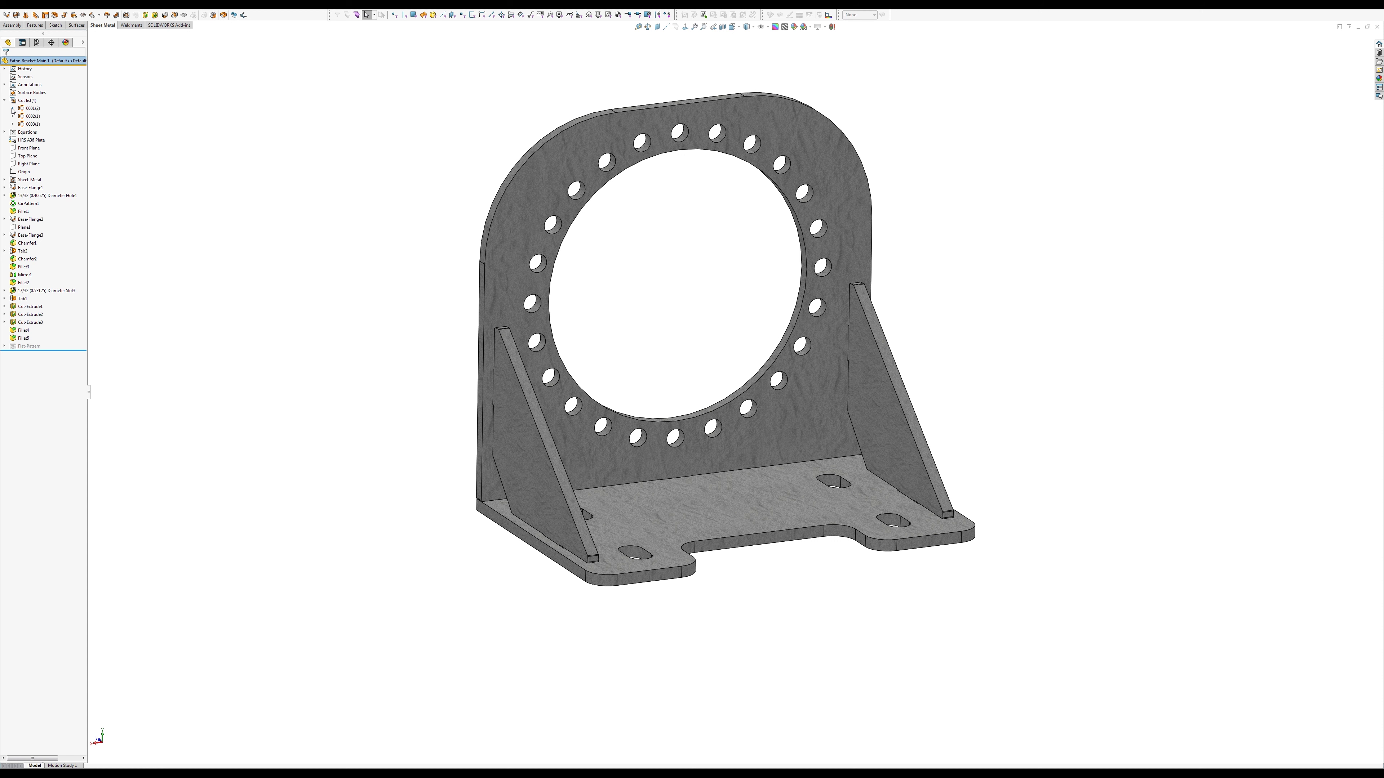
{"action": "right_click", "coordinate": [26, 109]}
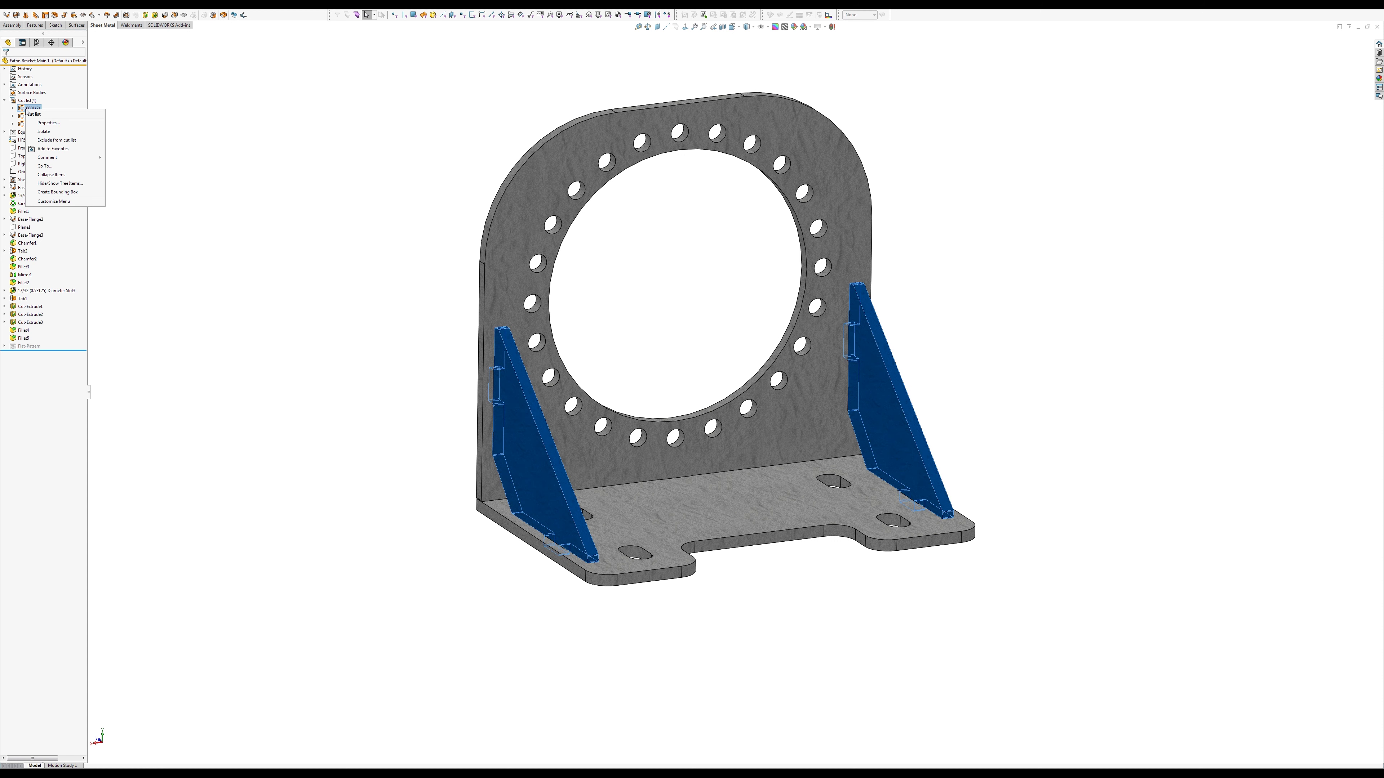
{"action": "left_click", "coordinate": [47, 124]}
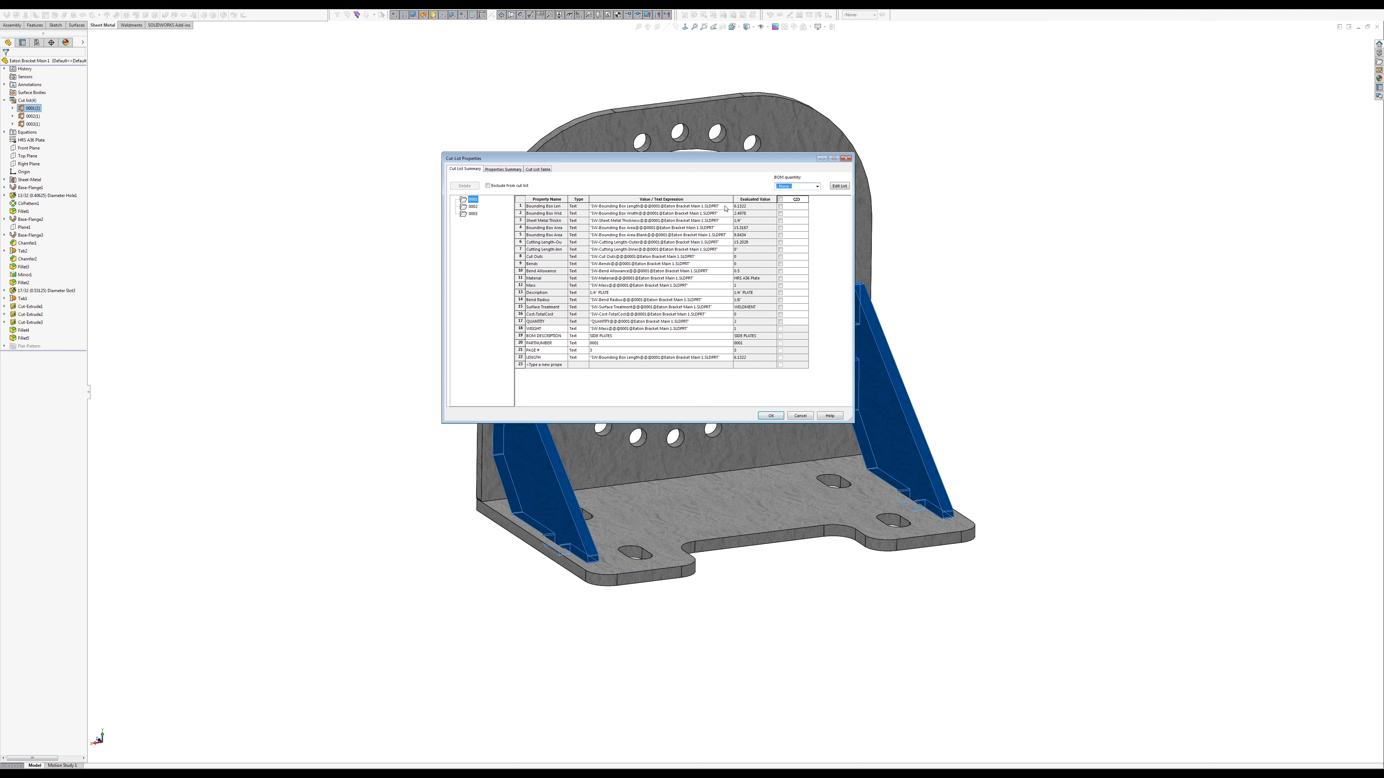
Step: Review the LENGTH value and items 0002 and 0003 cut-list properties, close, and expand 0001(2)
{"action": "left_click", "coordinate": [725, 358]}
{"action": "left_click", "coordinate": [473, 207]}
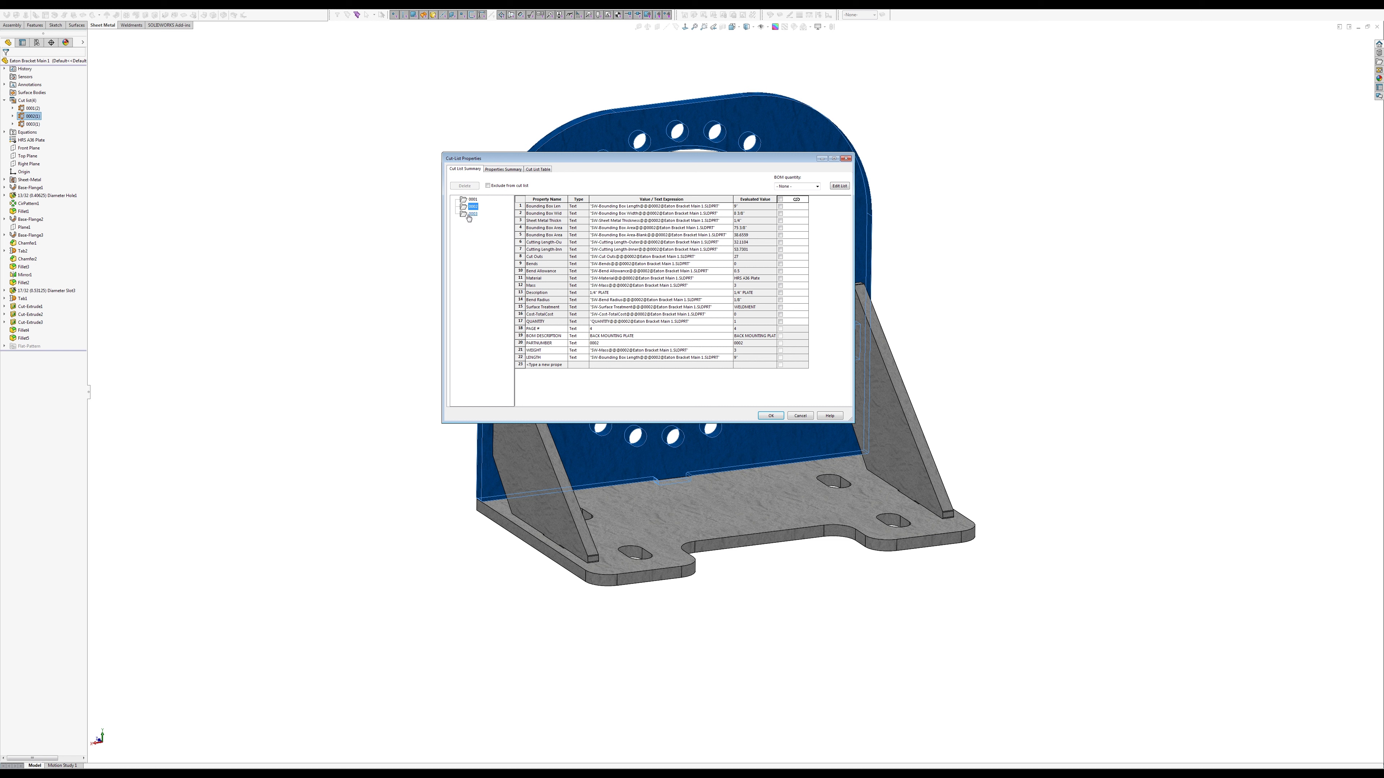
{"action": "left_click", "coordinate": [469, 215]}
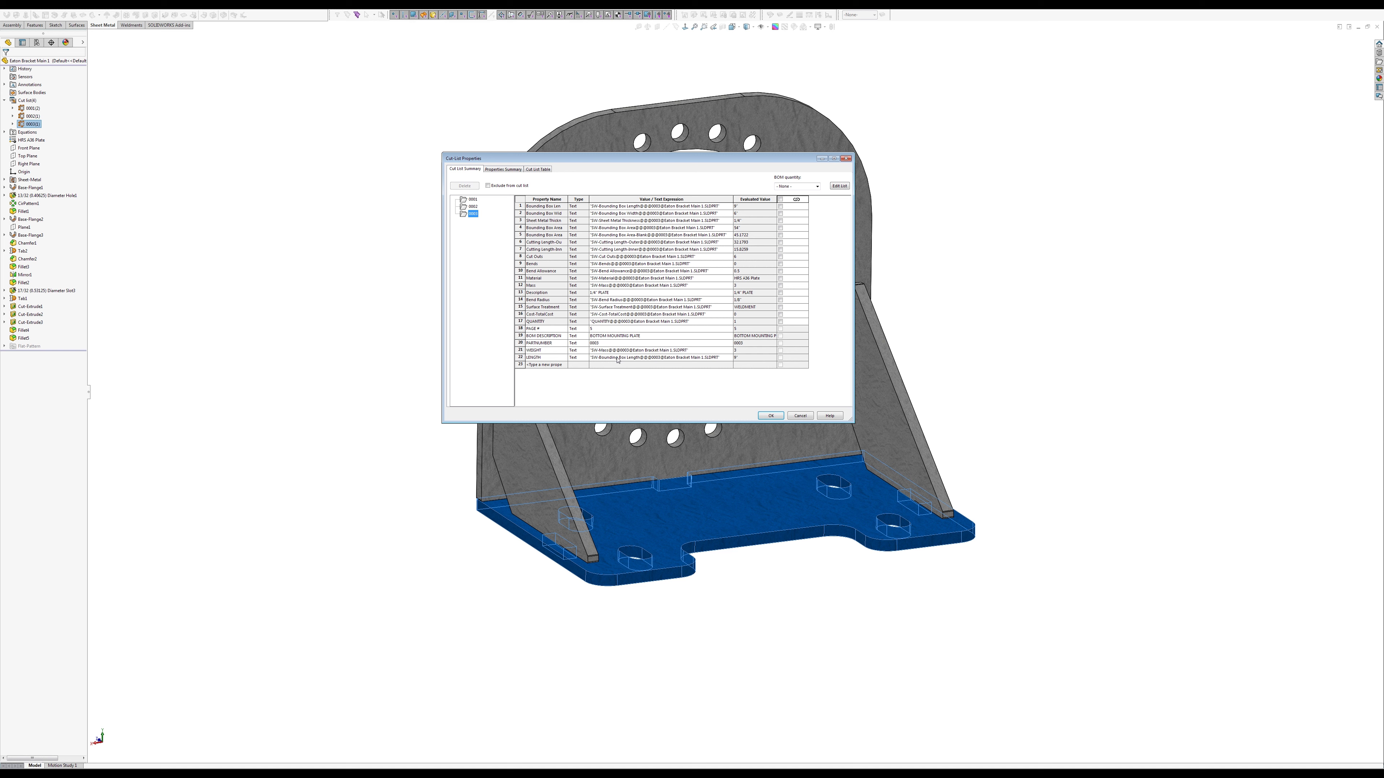
{"action": "left_click", "coordinate": [771, 415]}
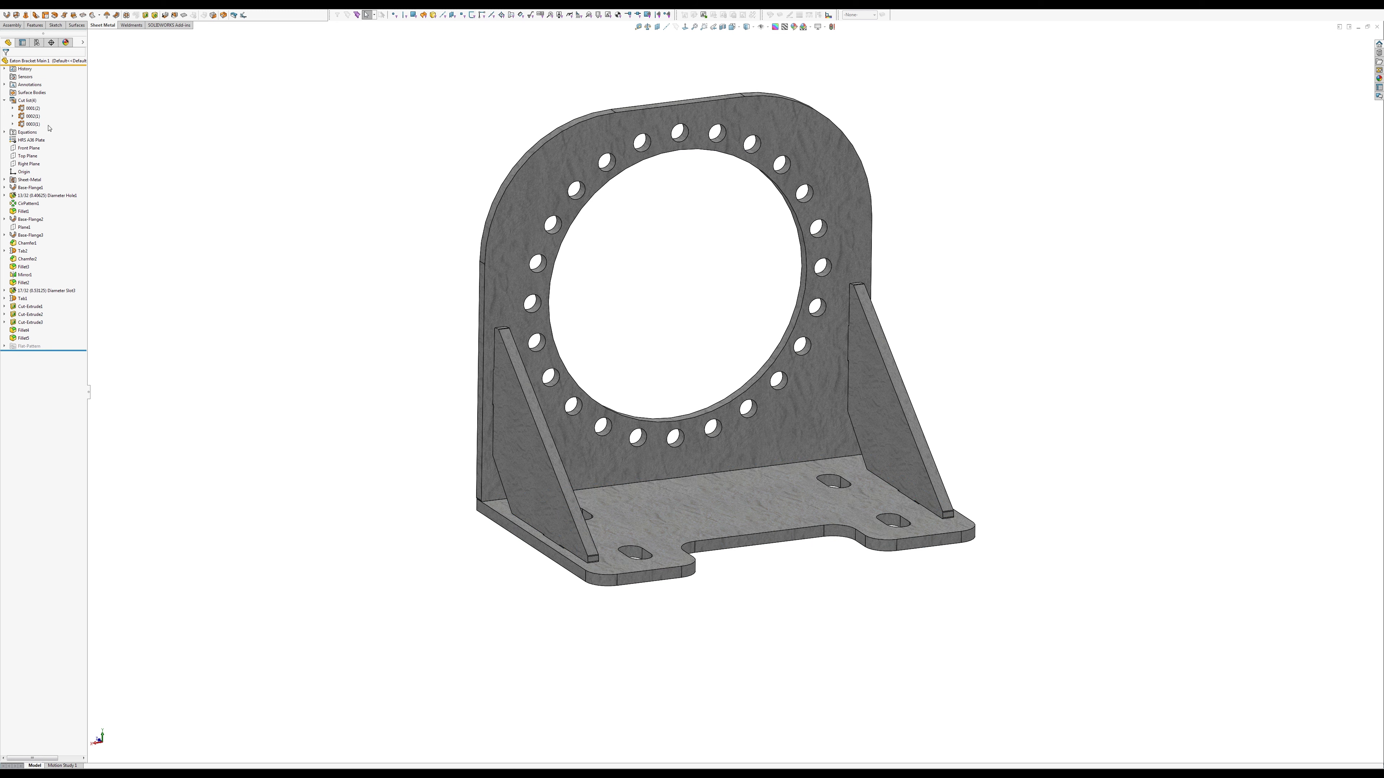
{"action": "left_click", "coordinate": [12, 108]}
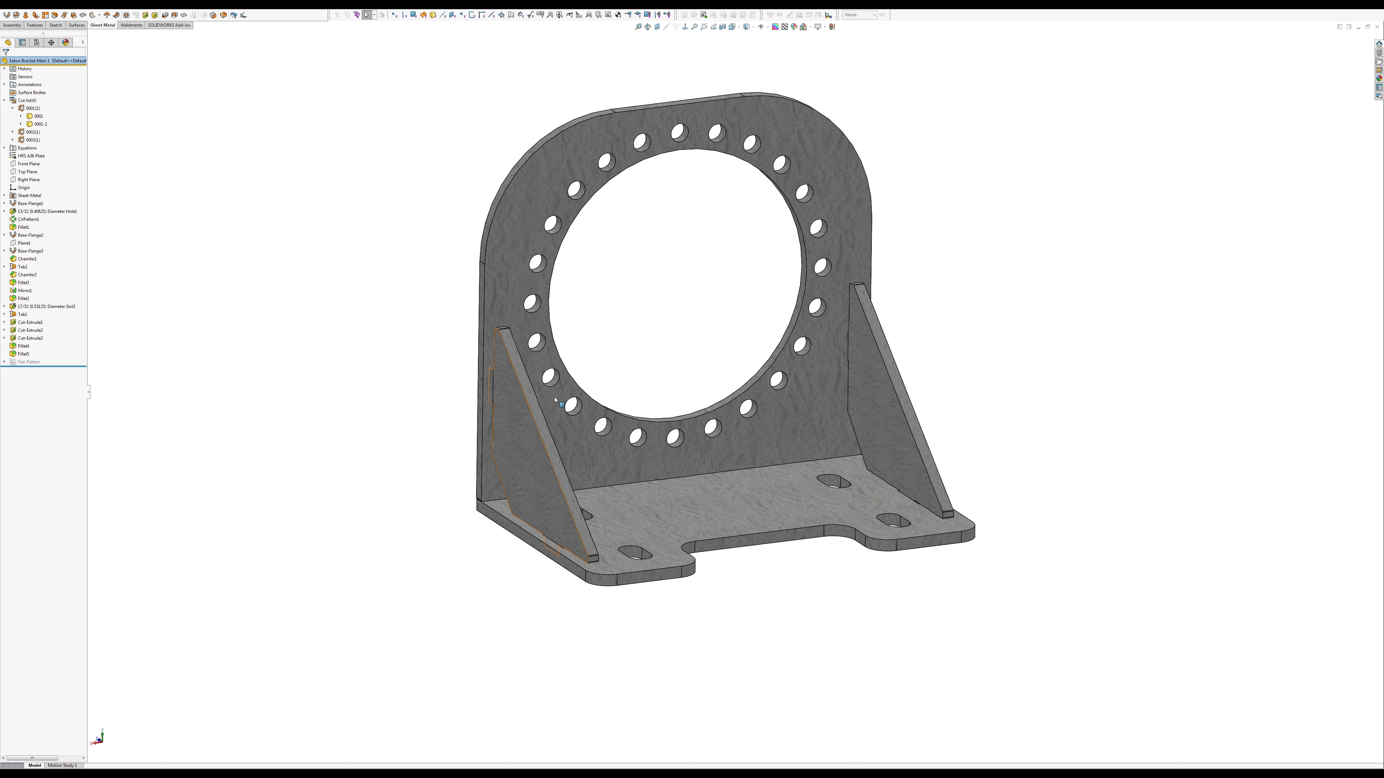
Step: Highlight the right and left gusset bodies, clear the selection, and collapse 0001(2)
{"action": "left_click", "coordinate": [872, 426]}
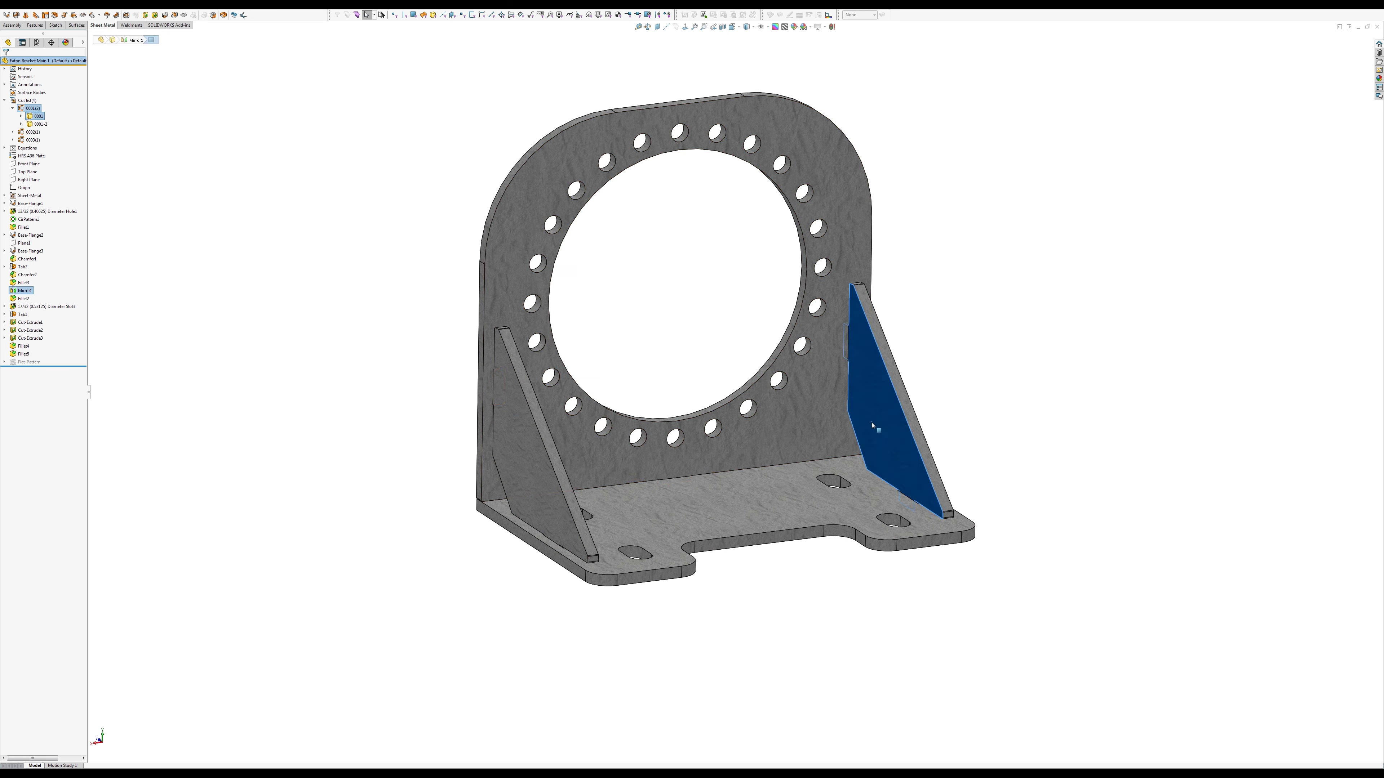
{"action": "left_click", "coordinate": [535, 469]}
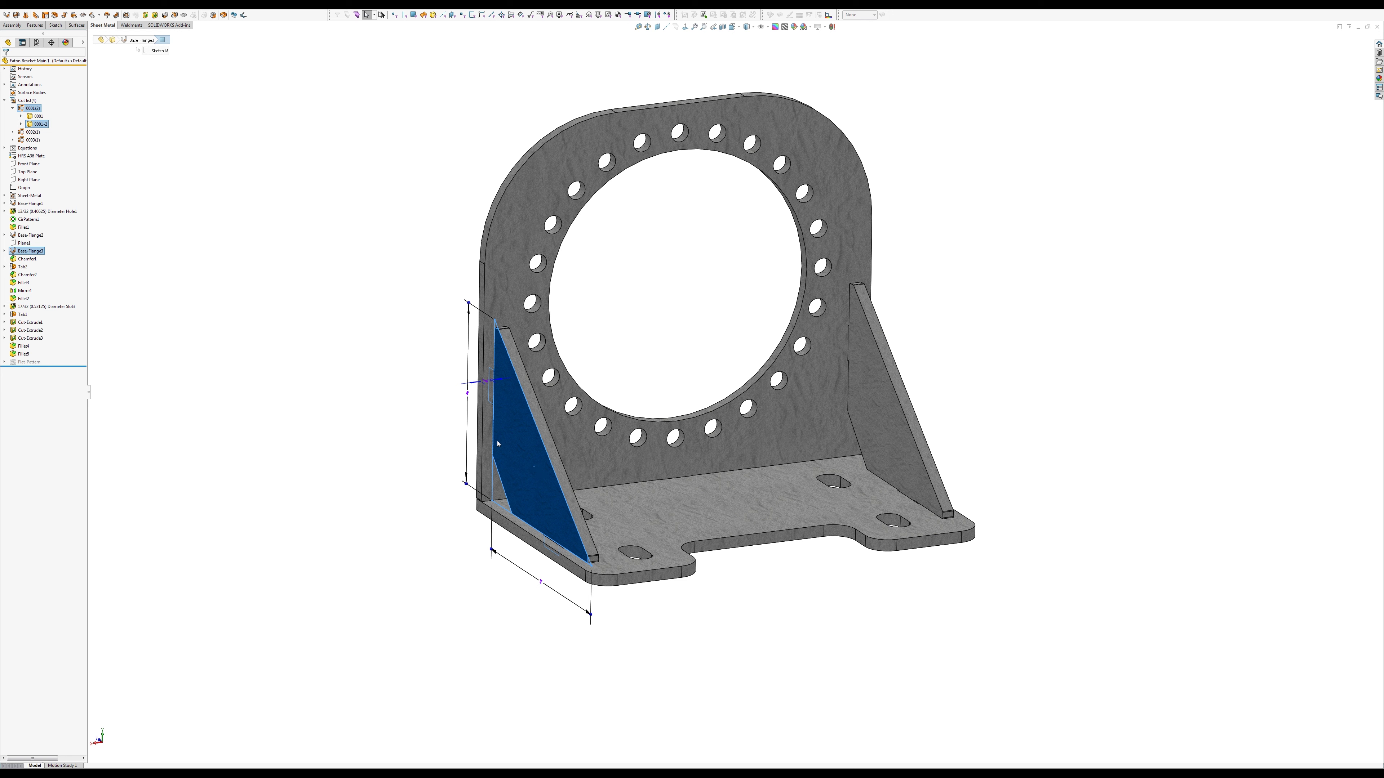
{"action": "left_click", "coordinate": [427, 390]}
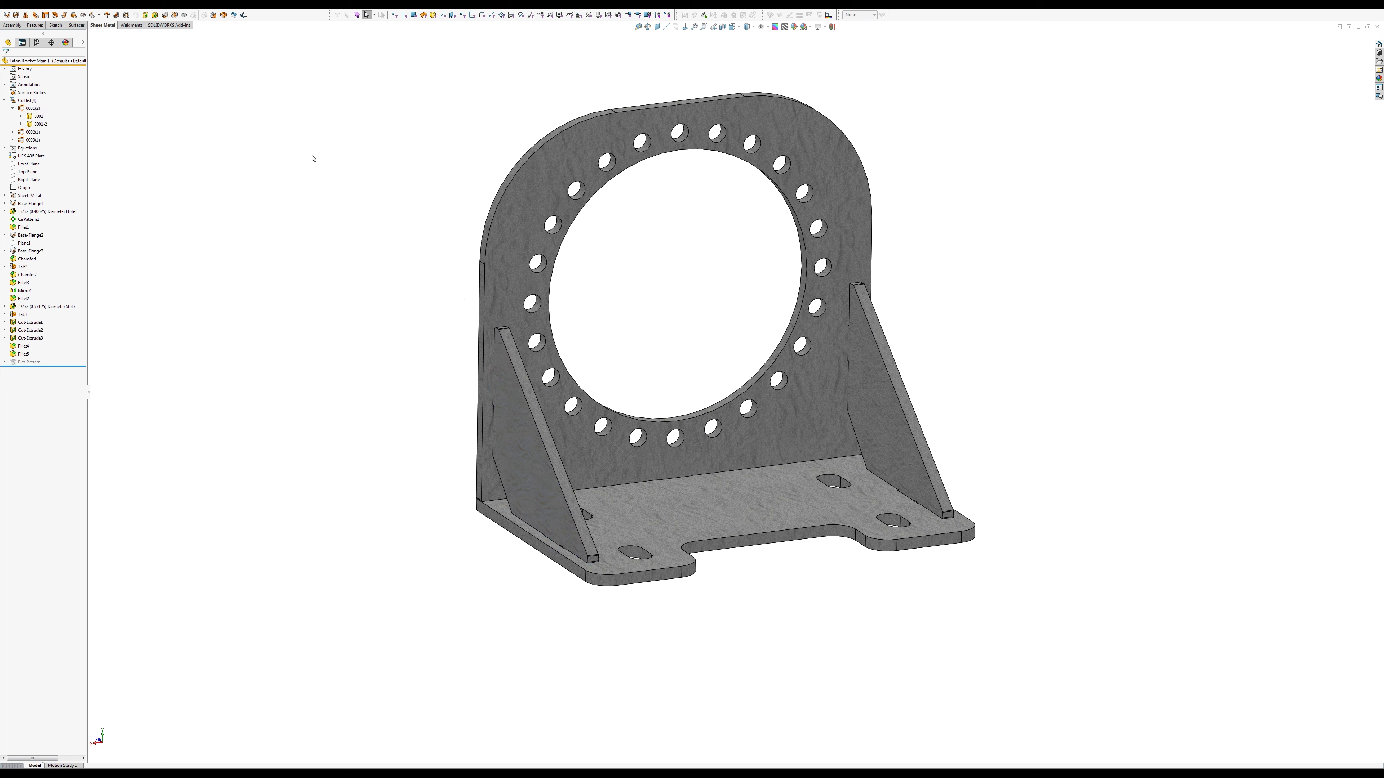
{"action": "left_click", "coordinate": [13, 108]}
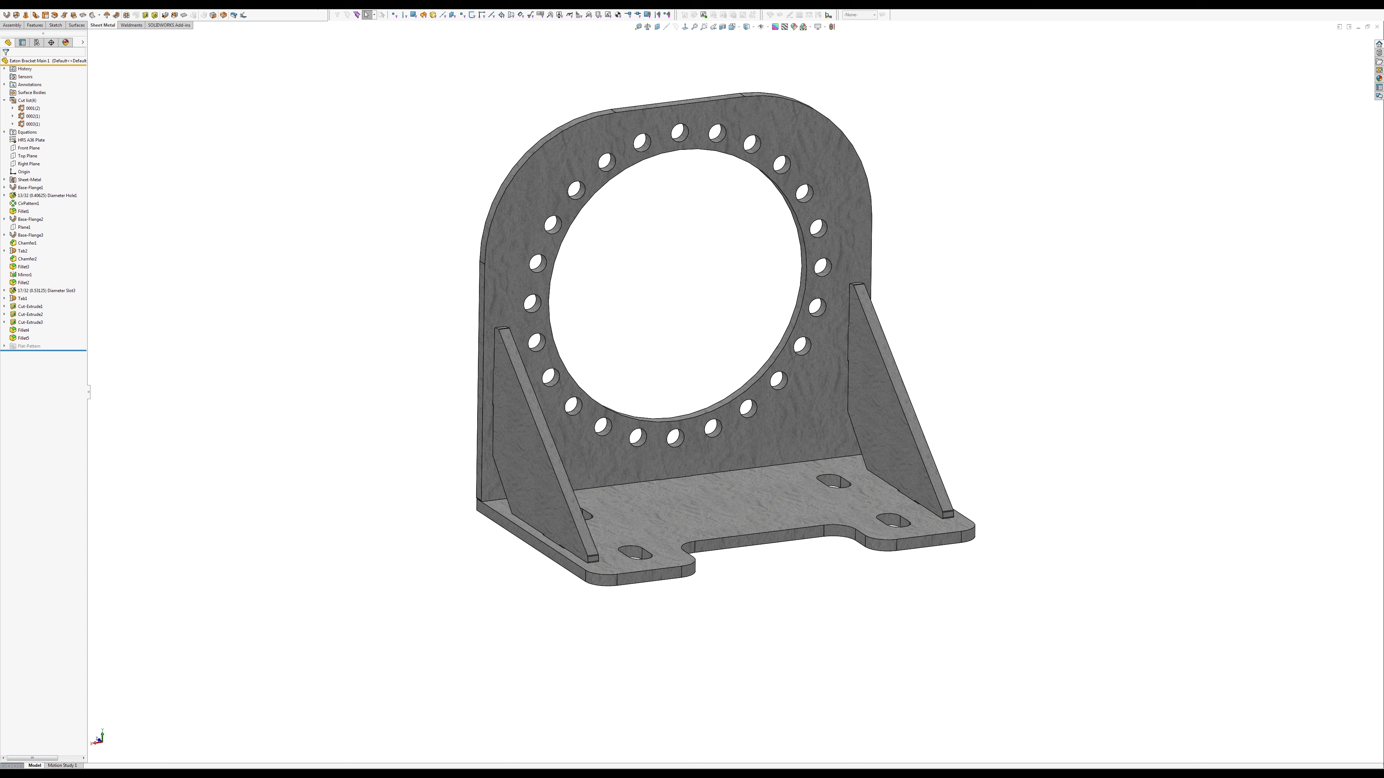
Step: Change the Material custom property value to HRS A36 in the part's File Properties
{"action": "left_click", "coordinate": [318, 15]}
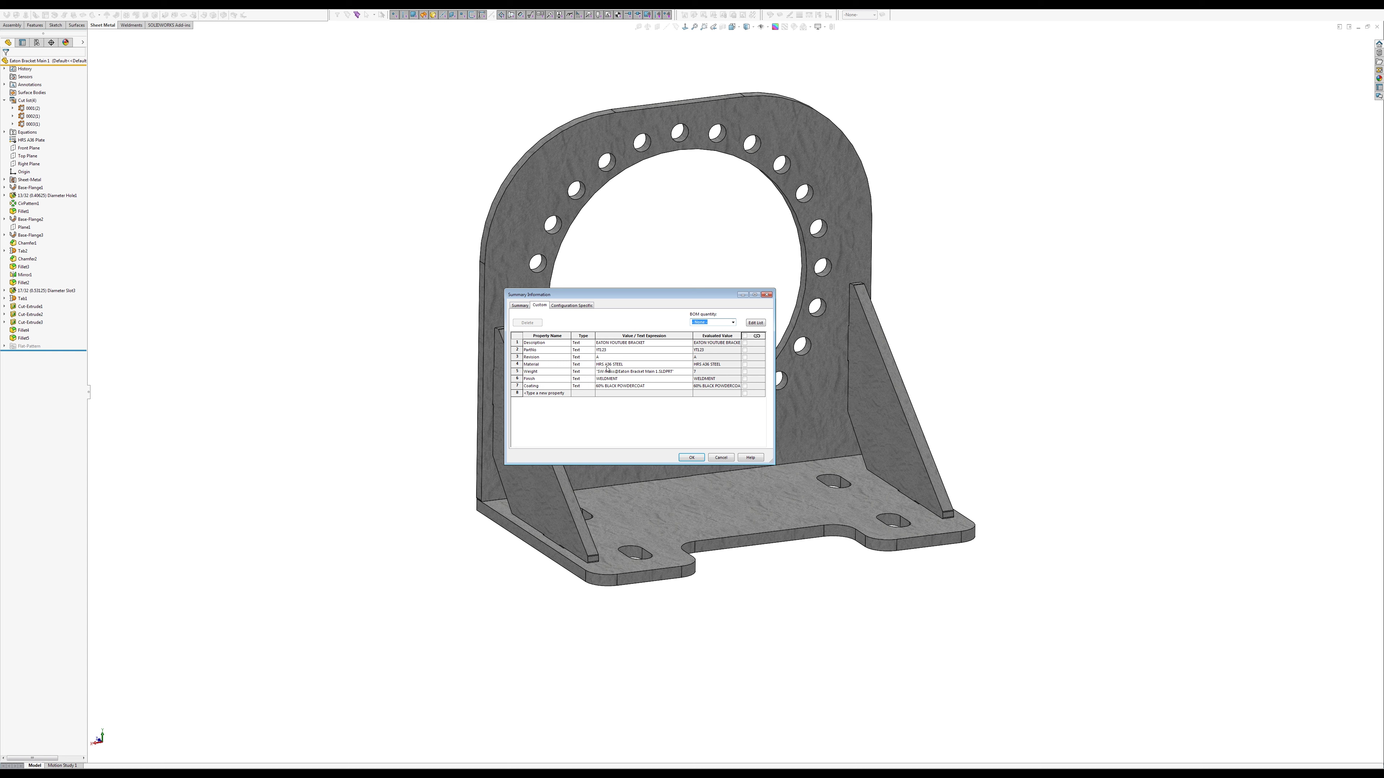
{"action": "left_click", "coordinate": [625, 364]}
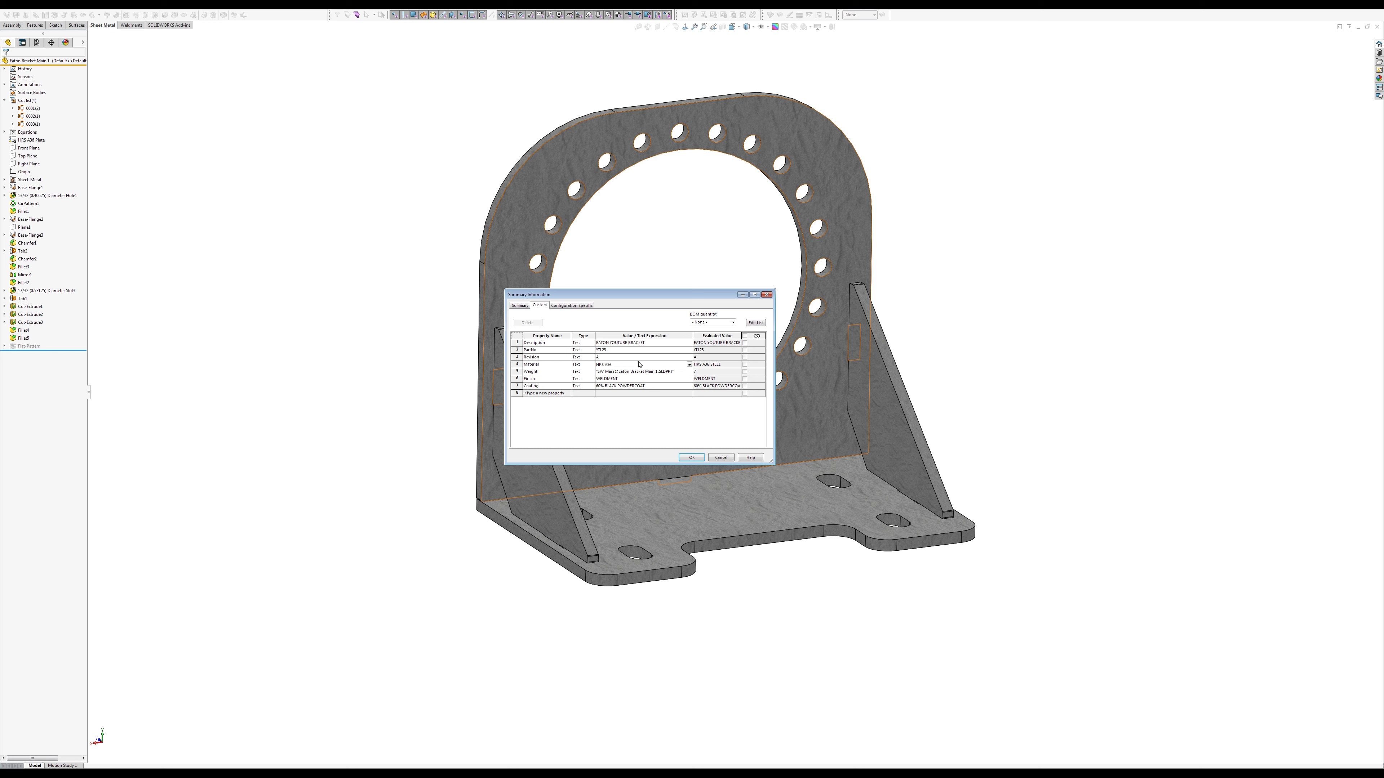
{"action": "left_click", "coordinate": [690, 459]}
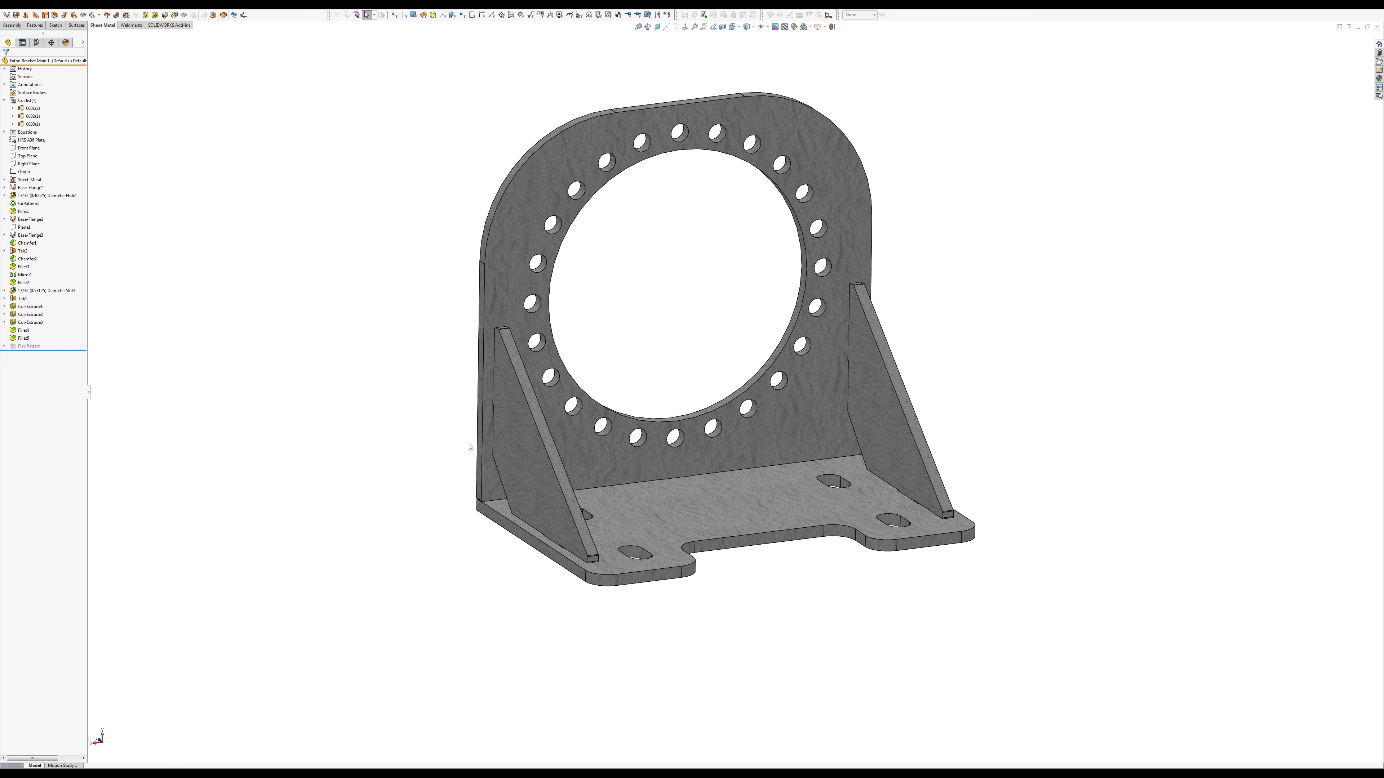
Step: Return to the Eaton Bracket drawing's YT123 sheet, its title block now reading HRS A36
{"action": "key", "text": "ctrl+Tab"}
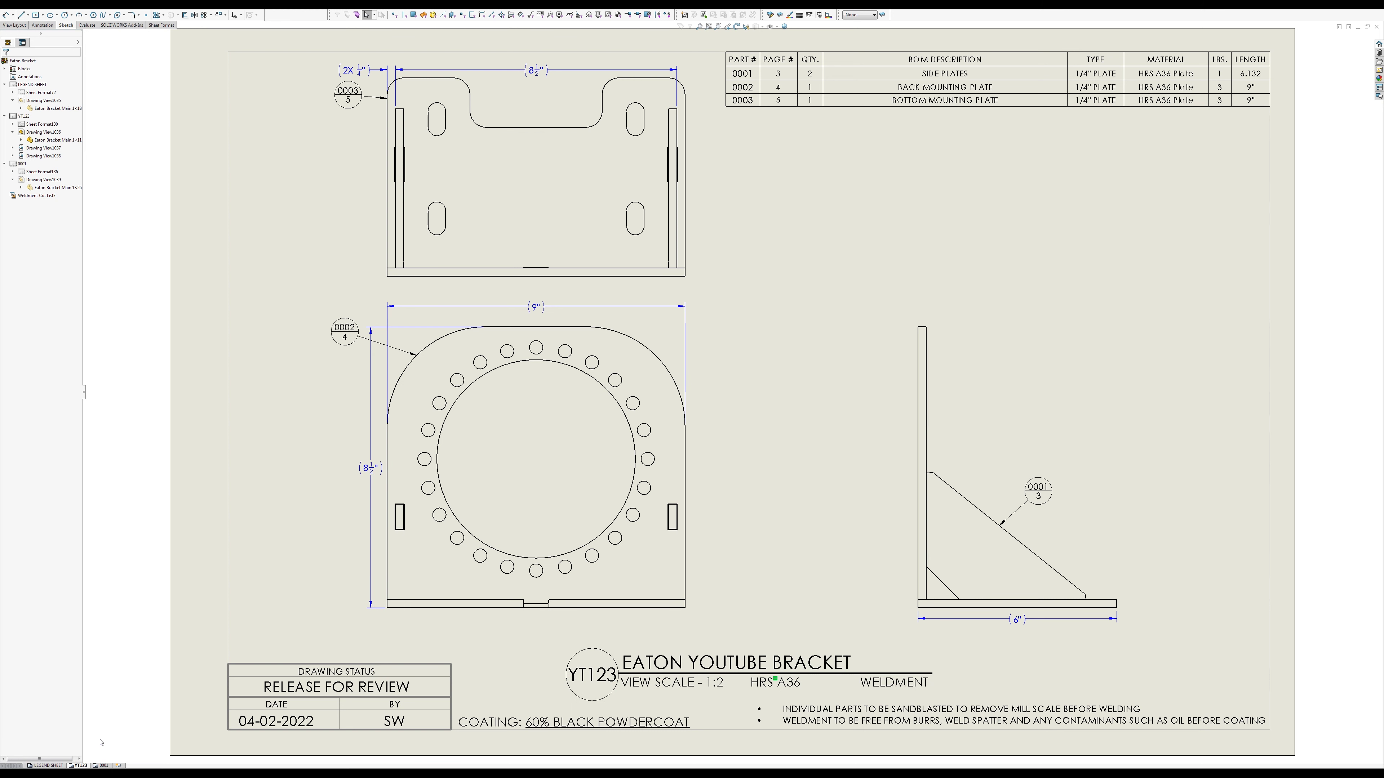
Step: Bold the header row of the YT123 cut list BOM table on the drawing
{"action": "mouse_move", "coordinate": [104, 766]}
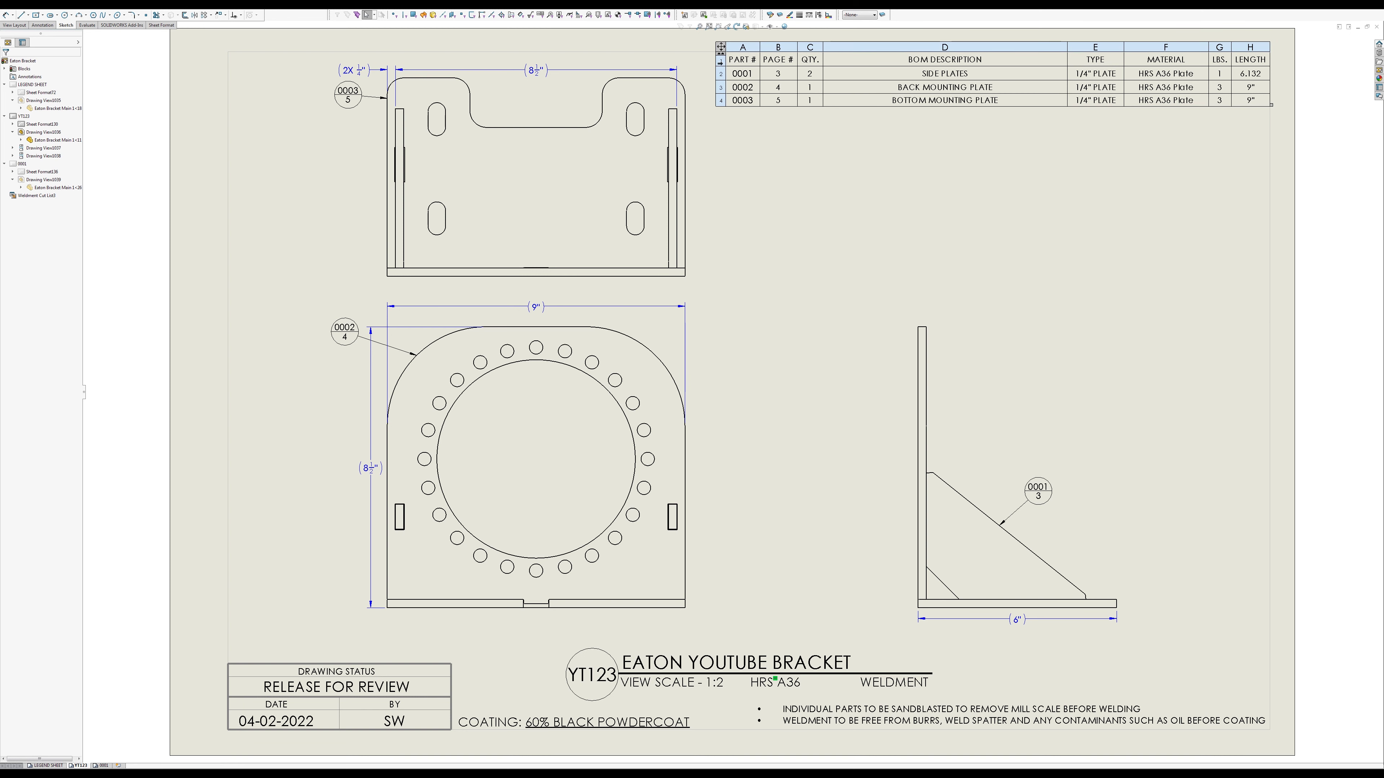
{"action": "left_click", "coordinate": [720, 61]}
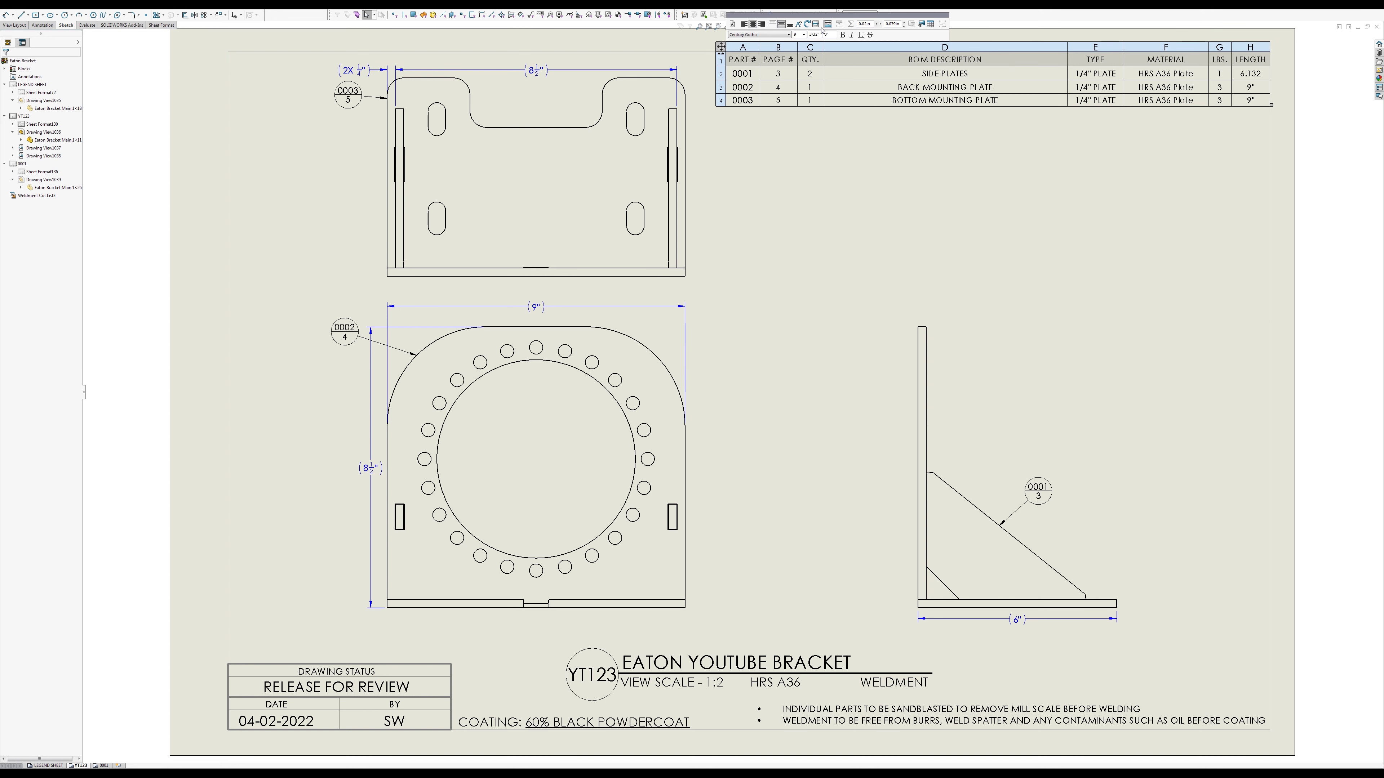
{"action": "left_click", "coordinate": [843, 35]}
{"action": "left_click", "coordinate": [870, 141]}
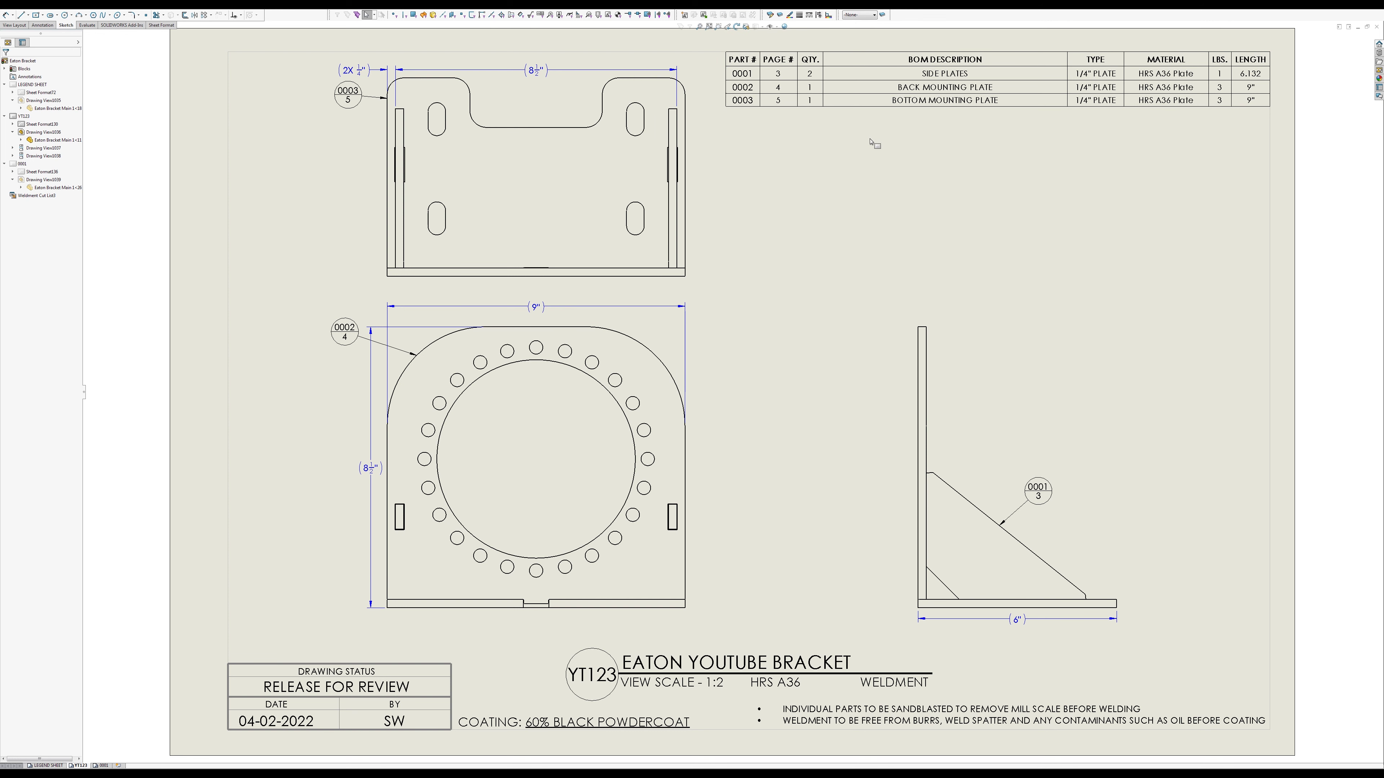
{"action": "left_click", "coordinate": [763, 83]}
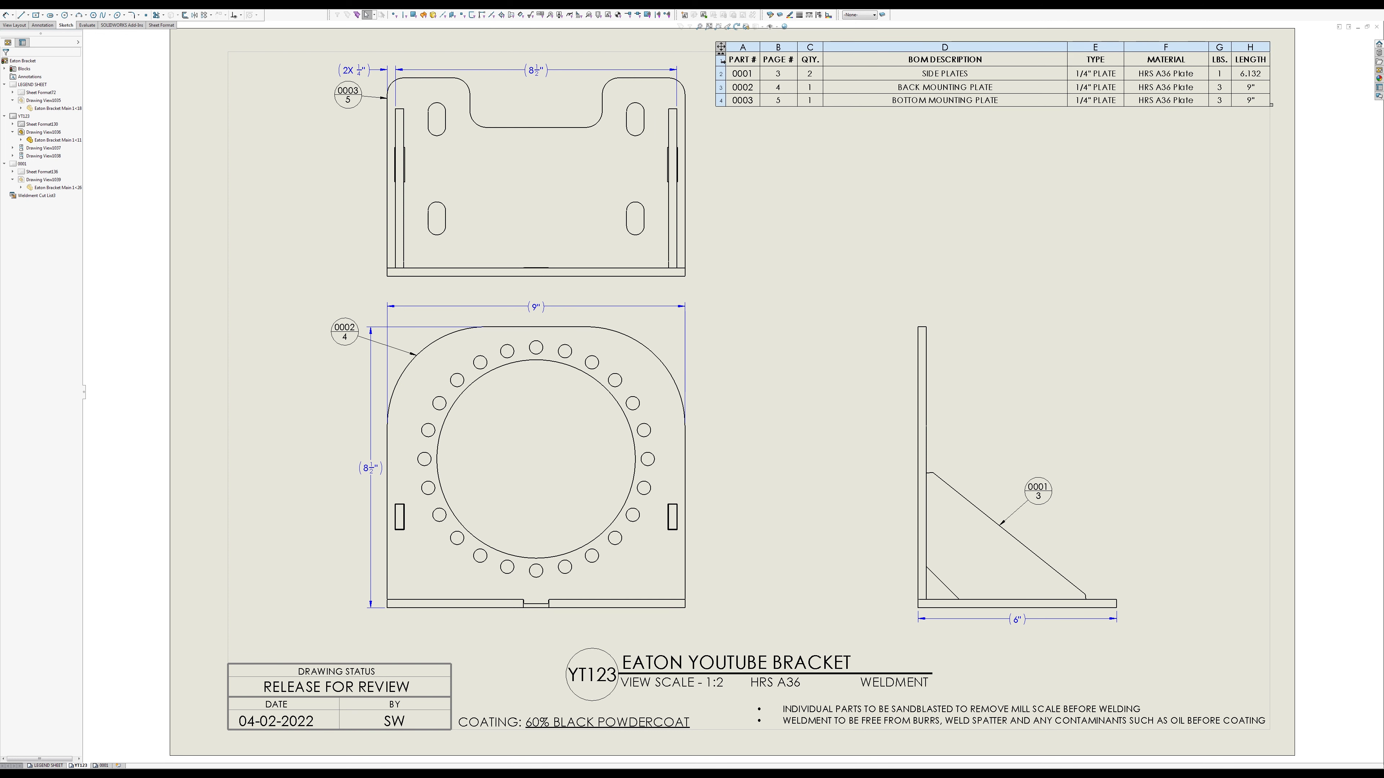
{"action": "left_click", "coordinate": [720, 60]}
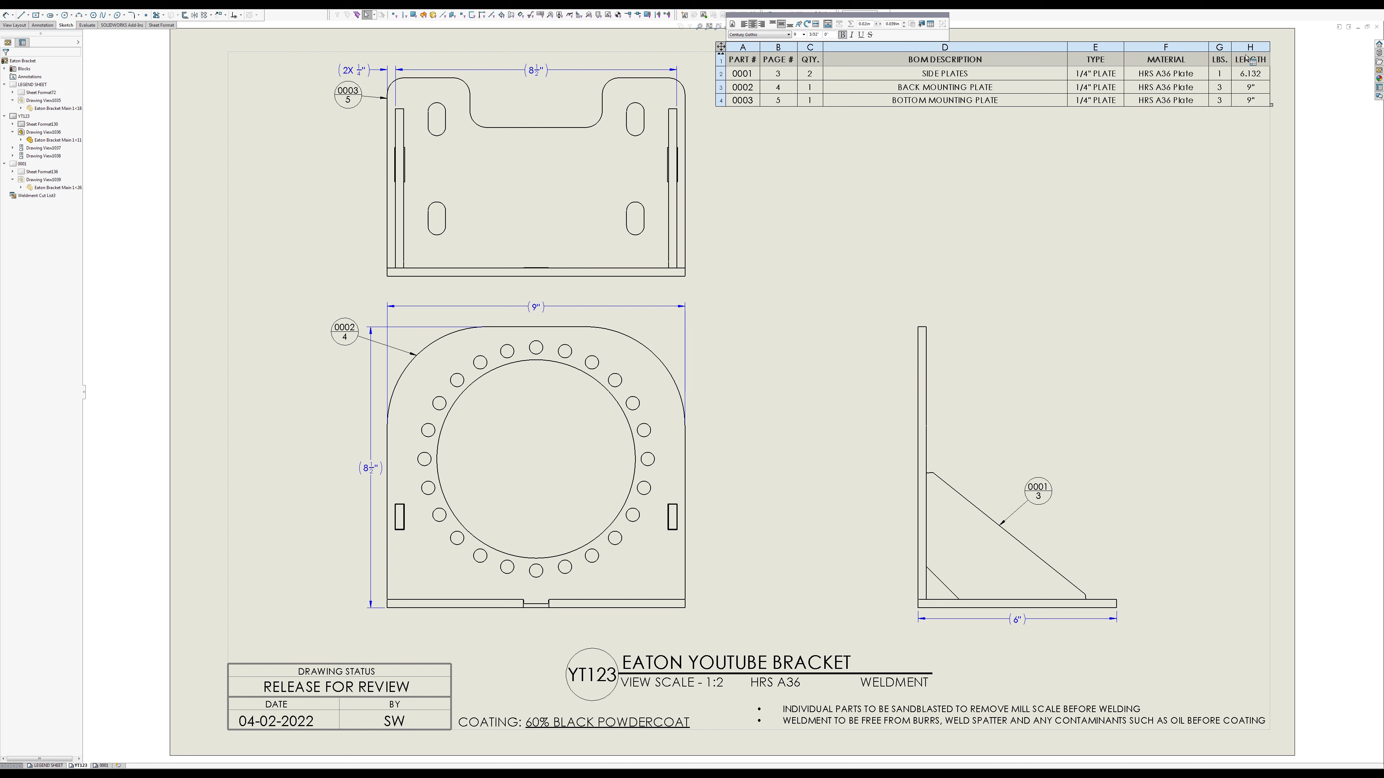
{"action": "left_click", "coordinate": [922, 155]}
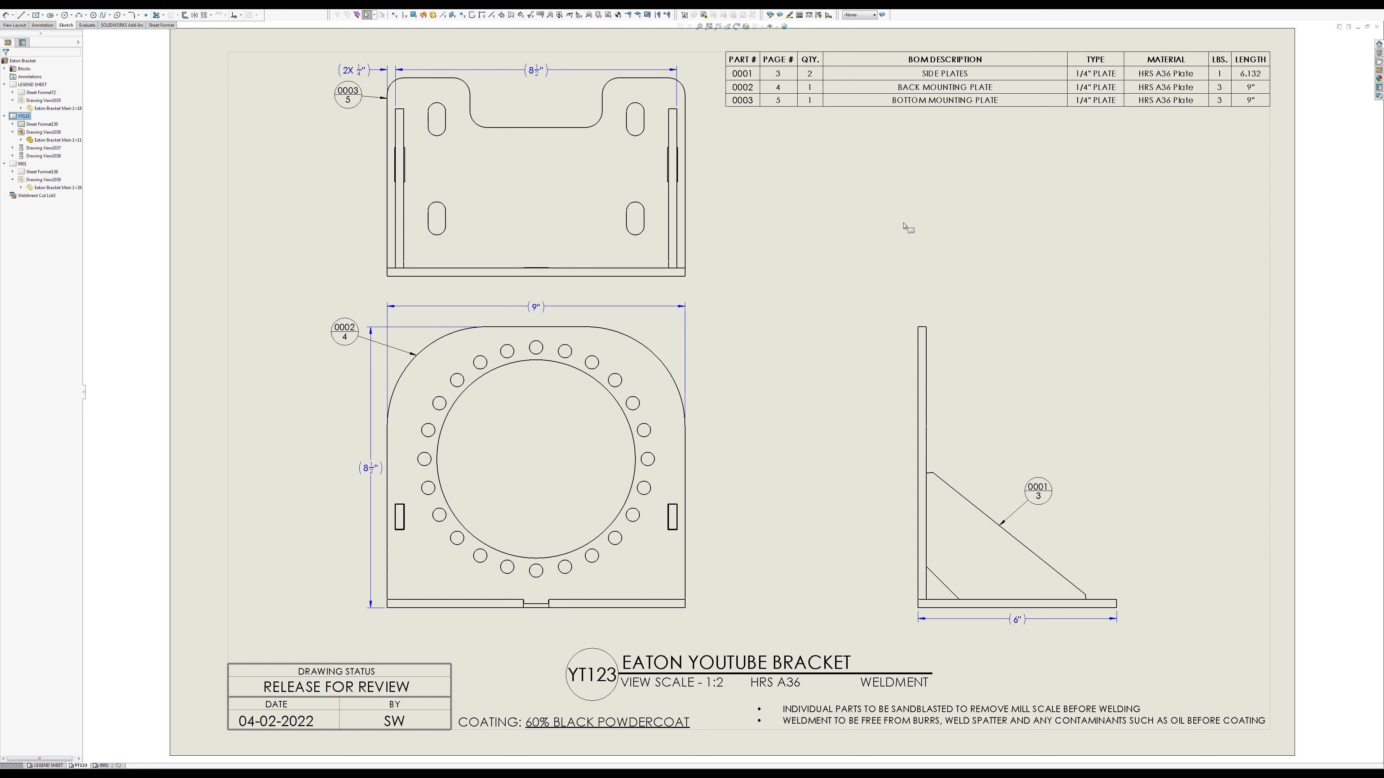
{"action": "left_click", "coordinate": [924, 78]}
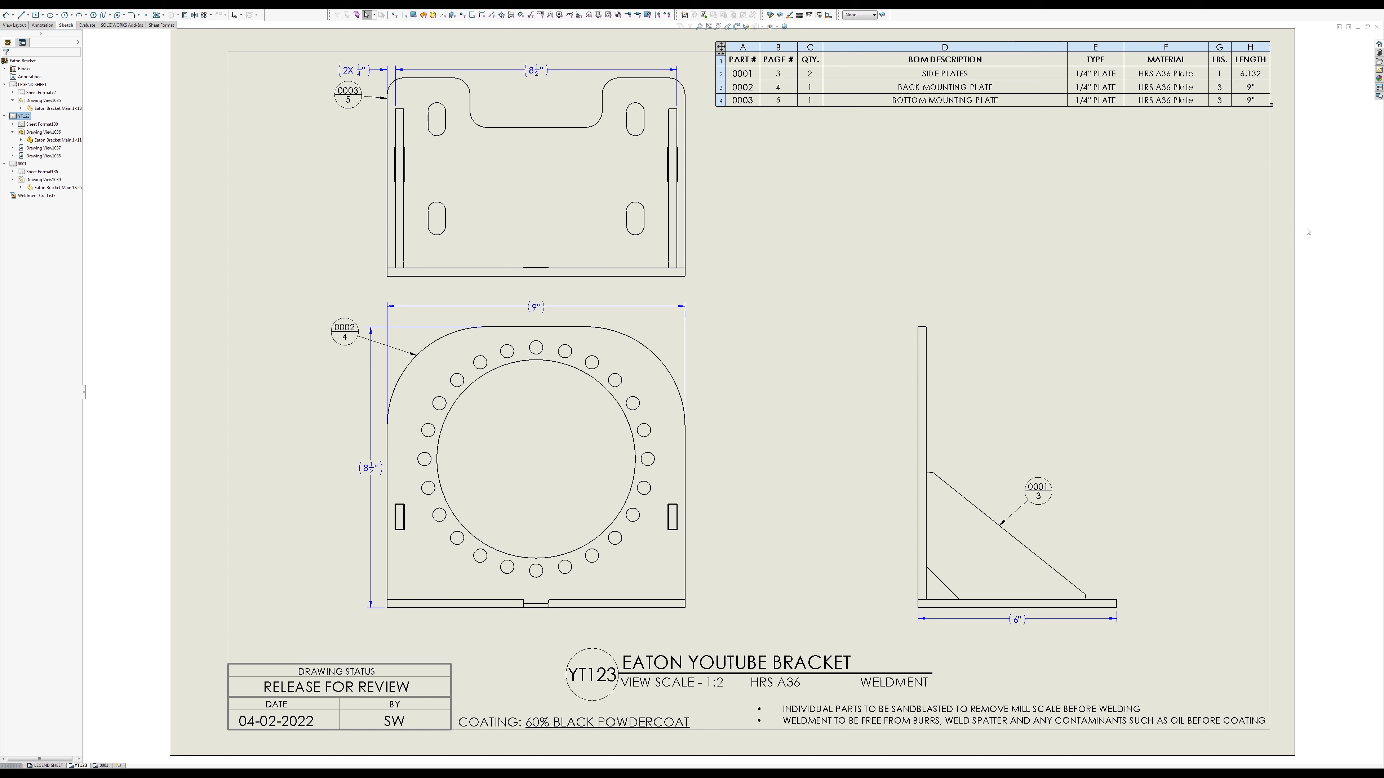
{"action": "left_click", "coordinate": [1256, 436]}
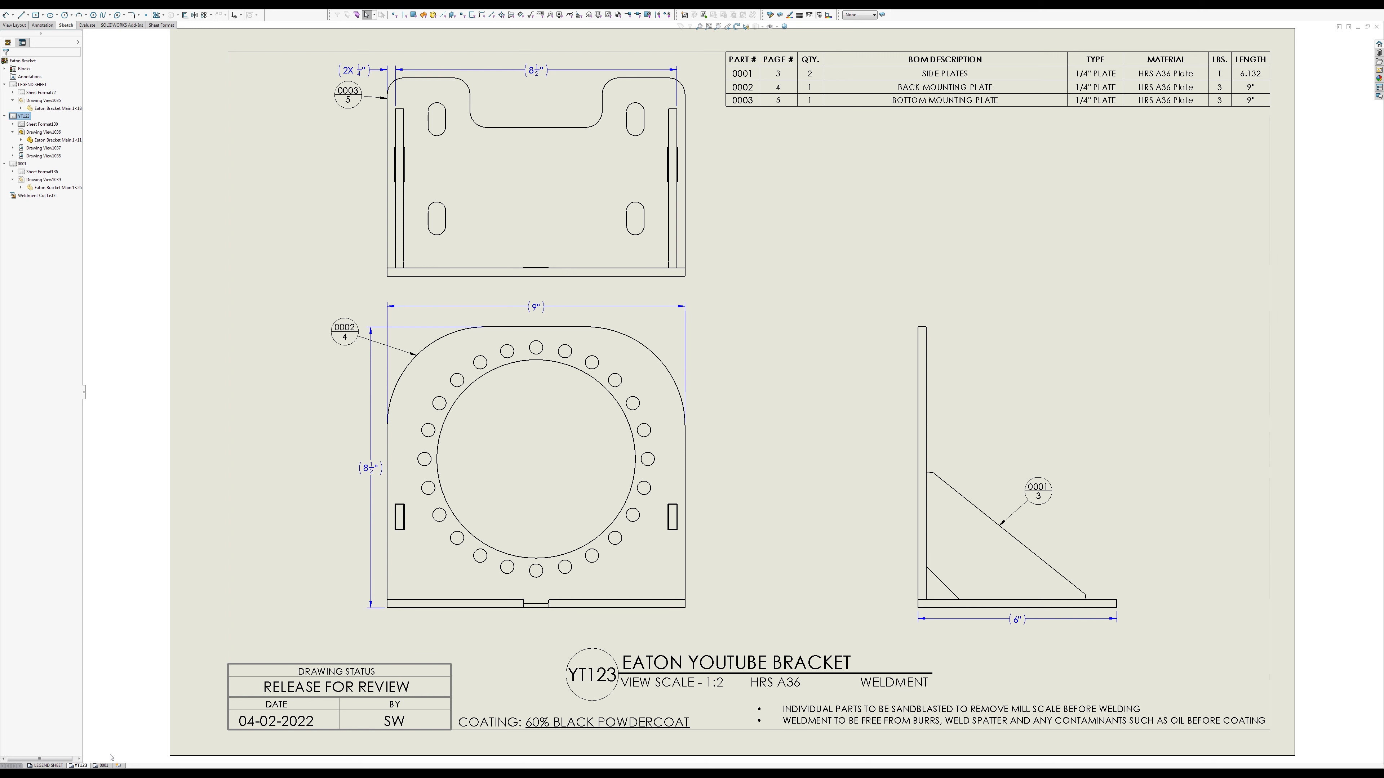
Step: Paste the copied sheet into the drawing, inserted after sheet 0001
{"action": "left_click", "coordinate": [103, 765]}
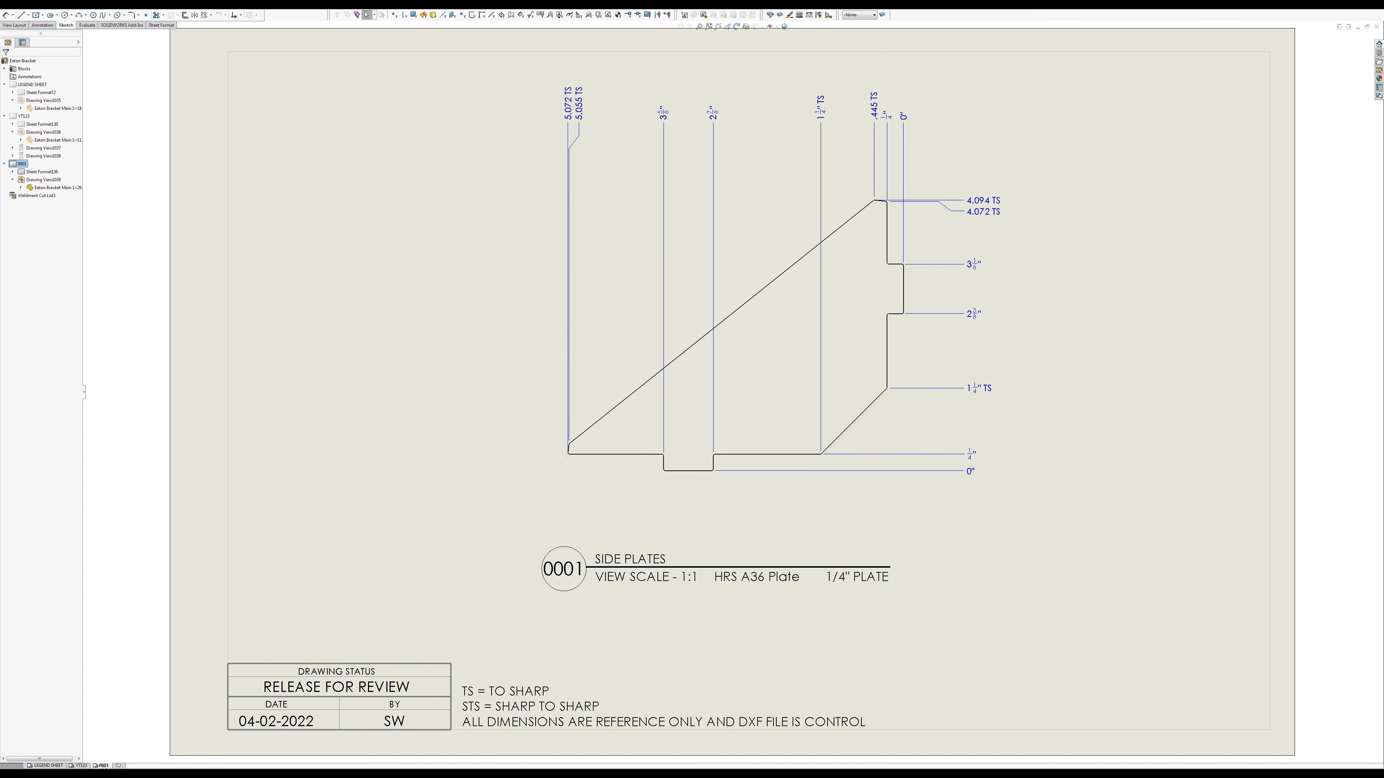
{"action": "right_click", "coordinate": [103, 766]}
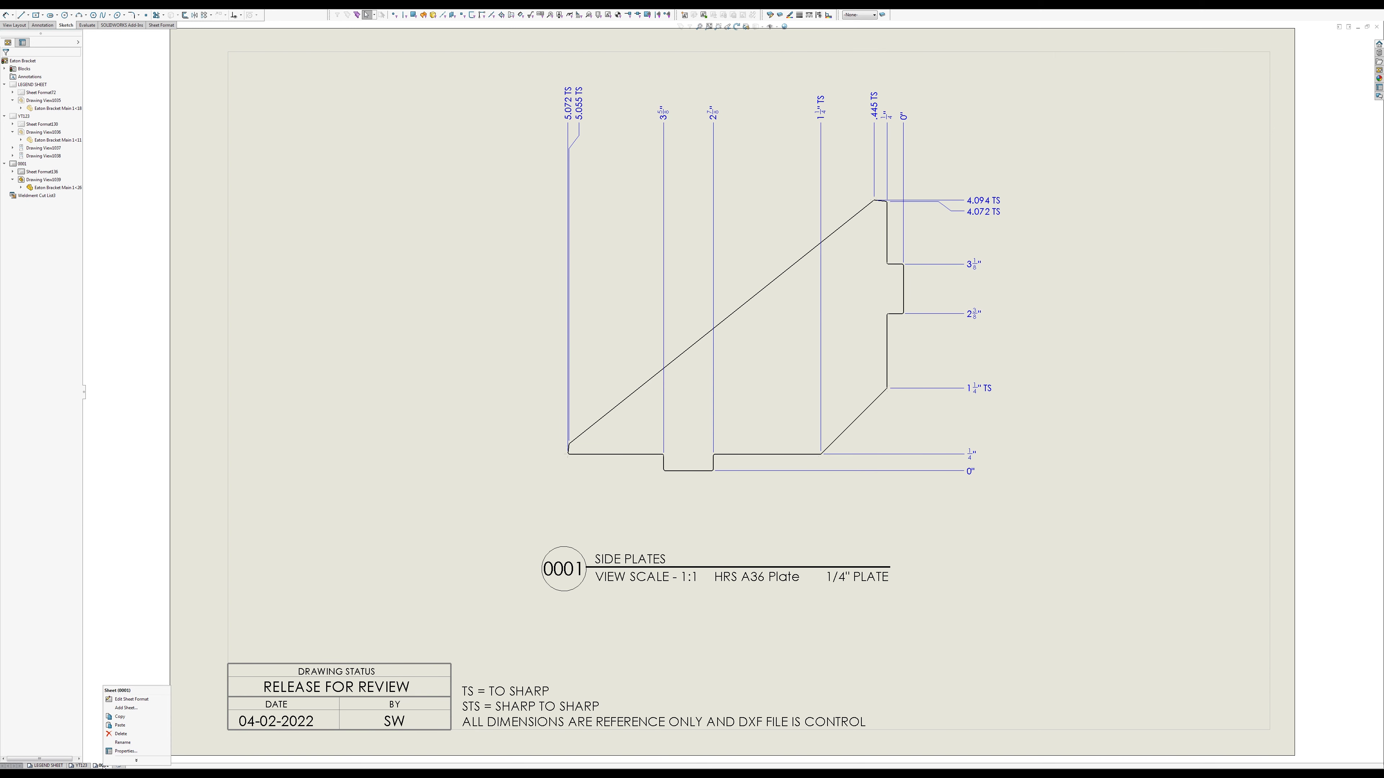
{"action": "left_click", "coordinate": [108, 763]}
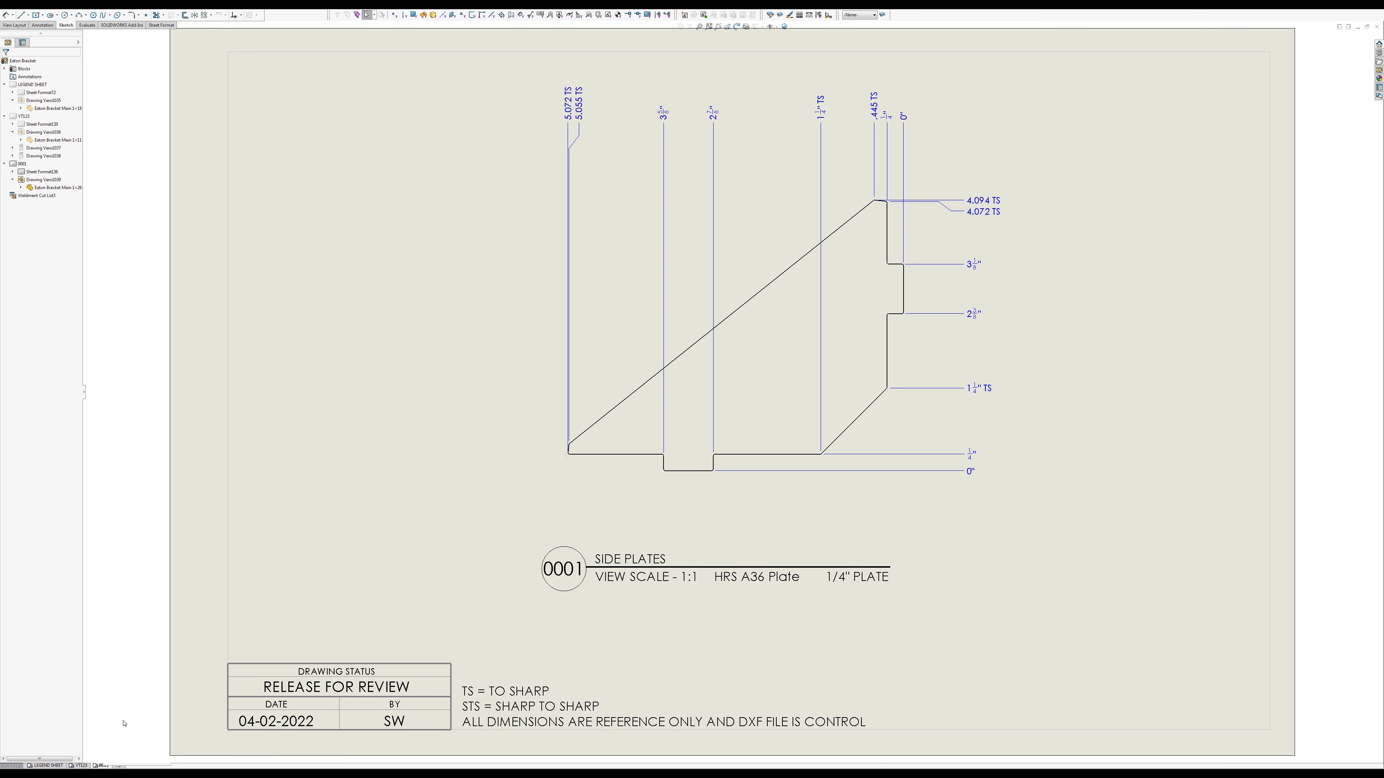
{"action": "right_click", "coordinate": [102, 766]}
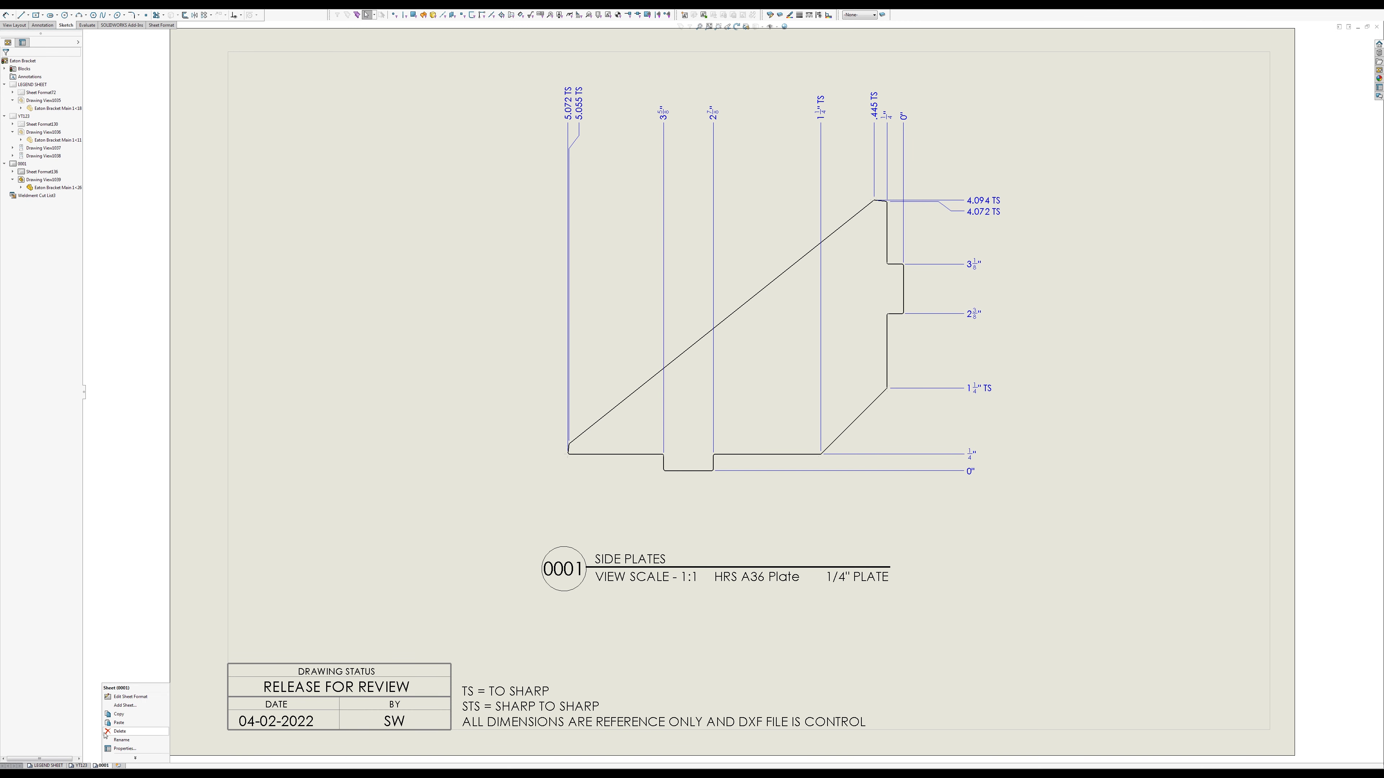
{"action": "left_click", "coordinate": [120, 723]}
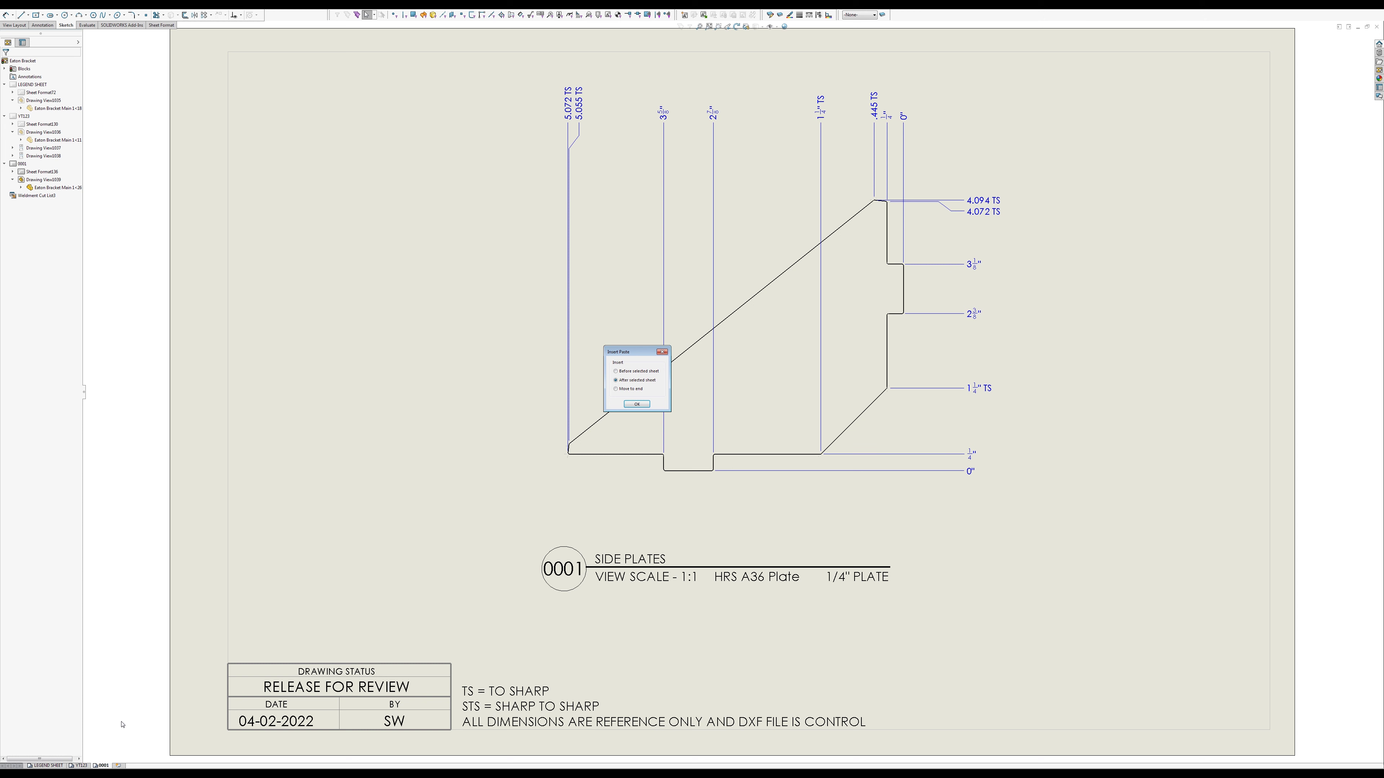
{"action": "left_click", "coordinate": [637, 404]}
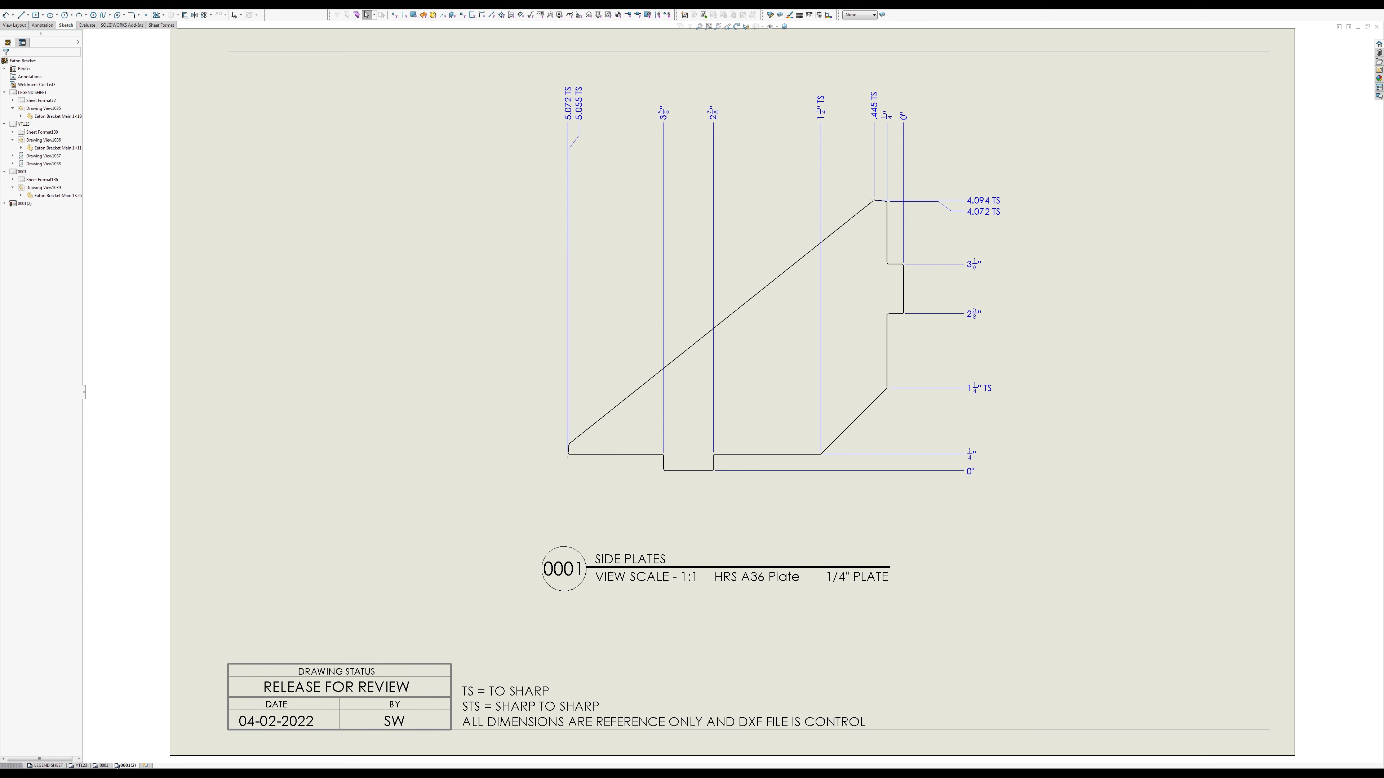
Step: Rename the new 0001(2) sheet to 0002
{"action": "left_click", "coordinate": [21, 203]}
{"action": "right_click", "coordinate": [123, 766]}
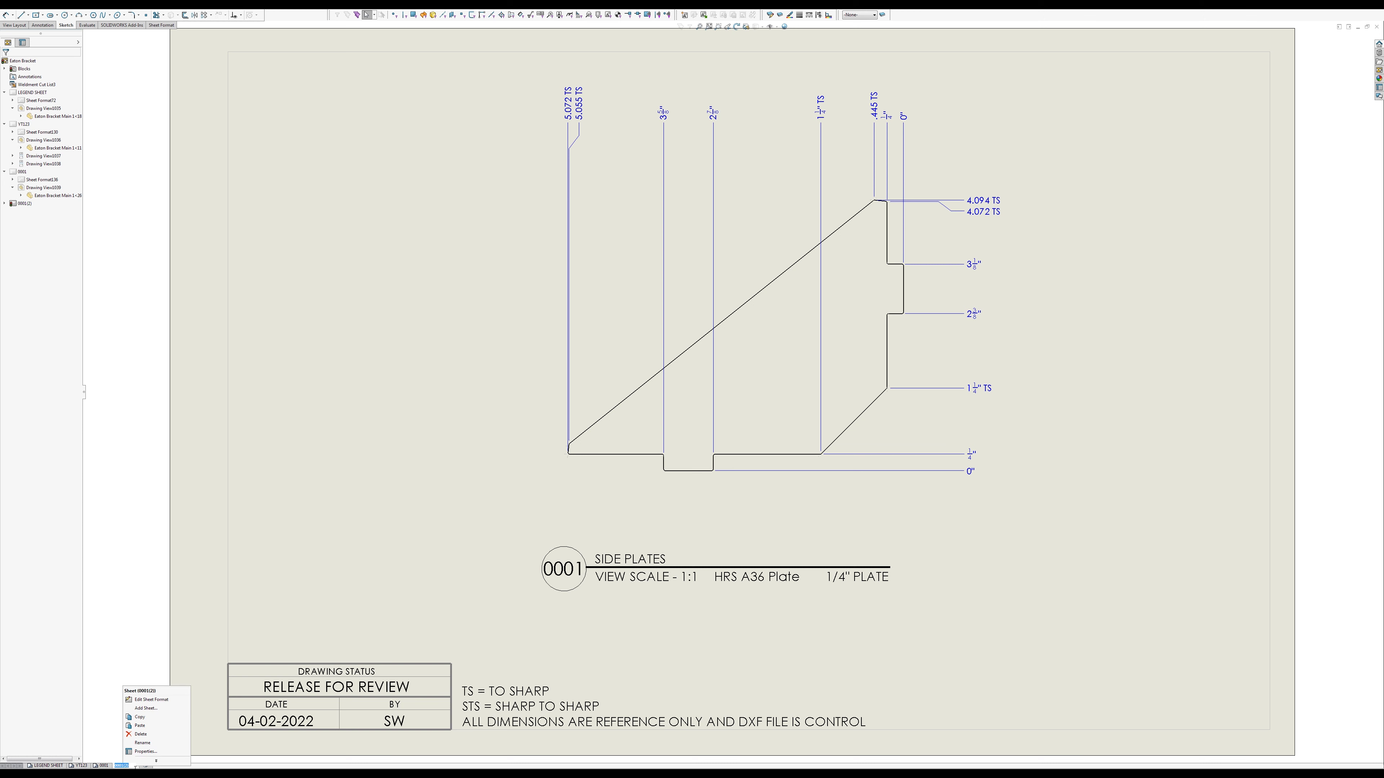
{"action": "key", "text": "Escape"}
{"action": "left_click", "coordinate": [126, 766]}
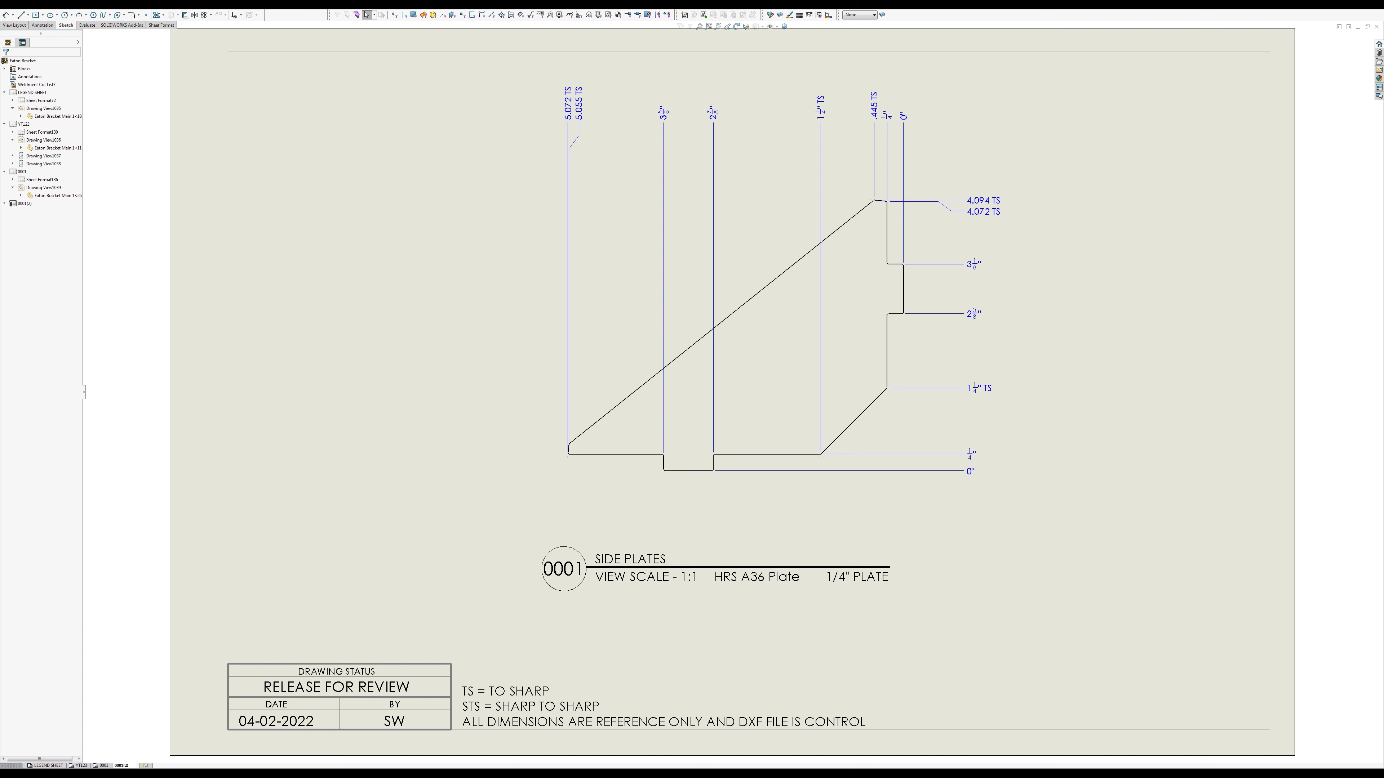
{"action": "key", "text": "BackSpace"}
{"action": "key", "text": "BackSpace"}
{"action": "key", "text": "BackSpace"}
{"action": "key", "text": "Return"}
Step: Add the back plate body 0002 to the side-plate view's selected bodies
{"action": "left_click", "coordinate": [688, 434]}
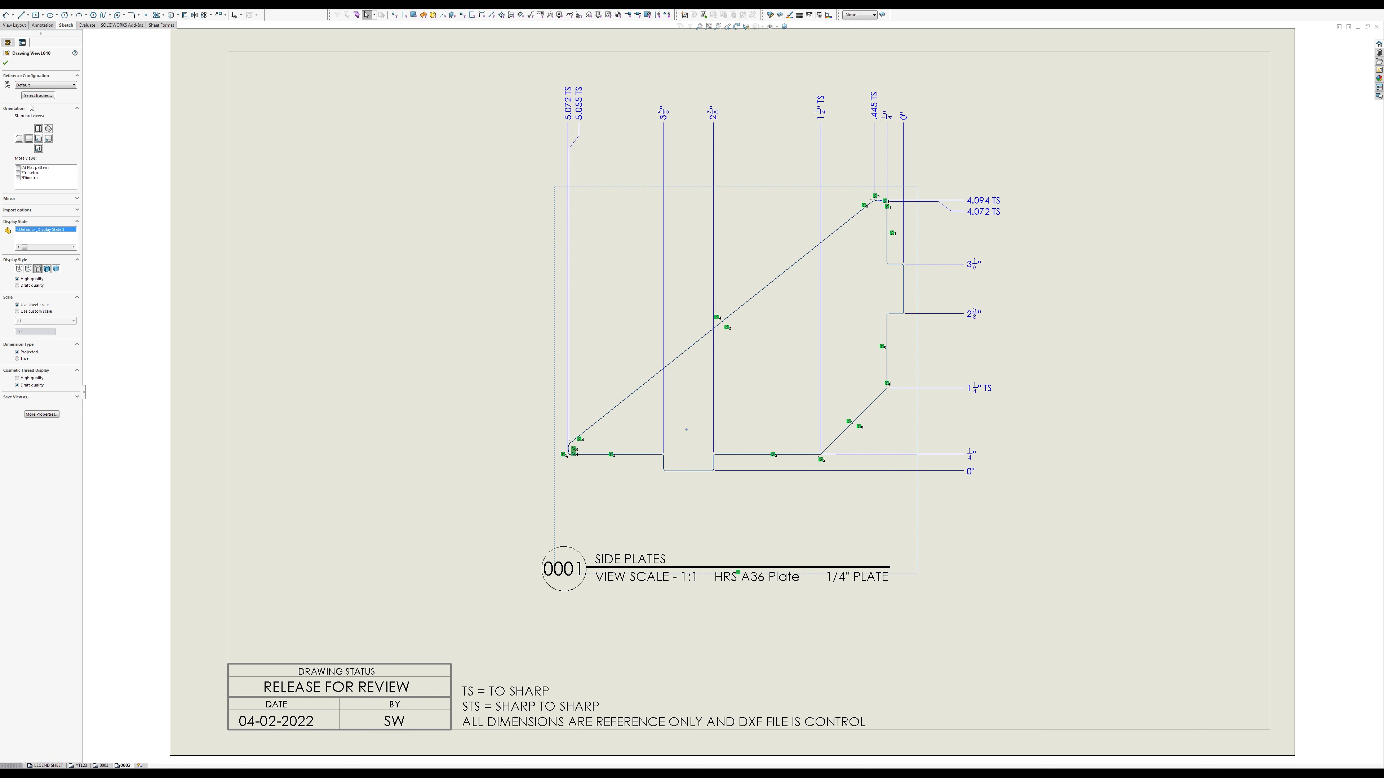
{"action": "left_click", "coordinate": [34, 96]}
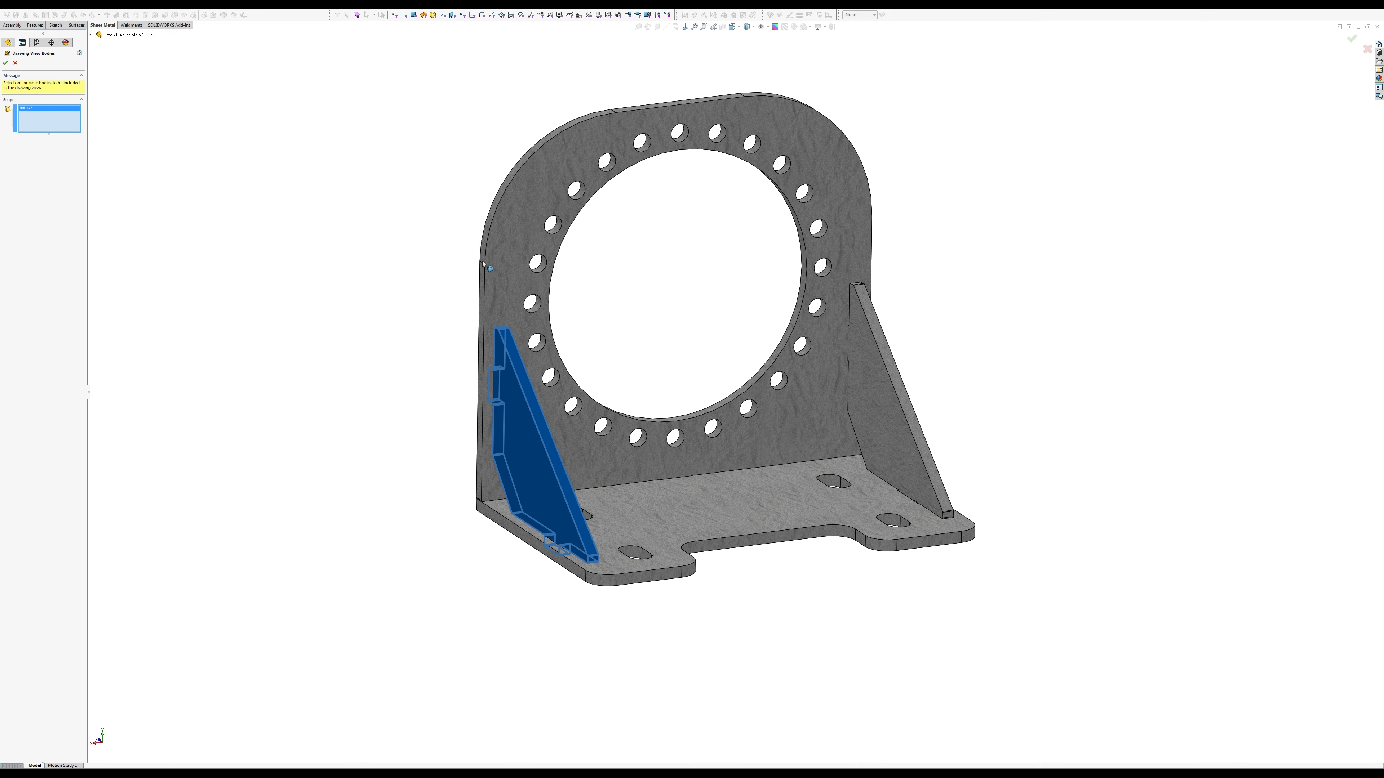
{"action": "left_click", "coordinate": [91, 34]}
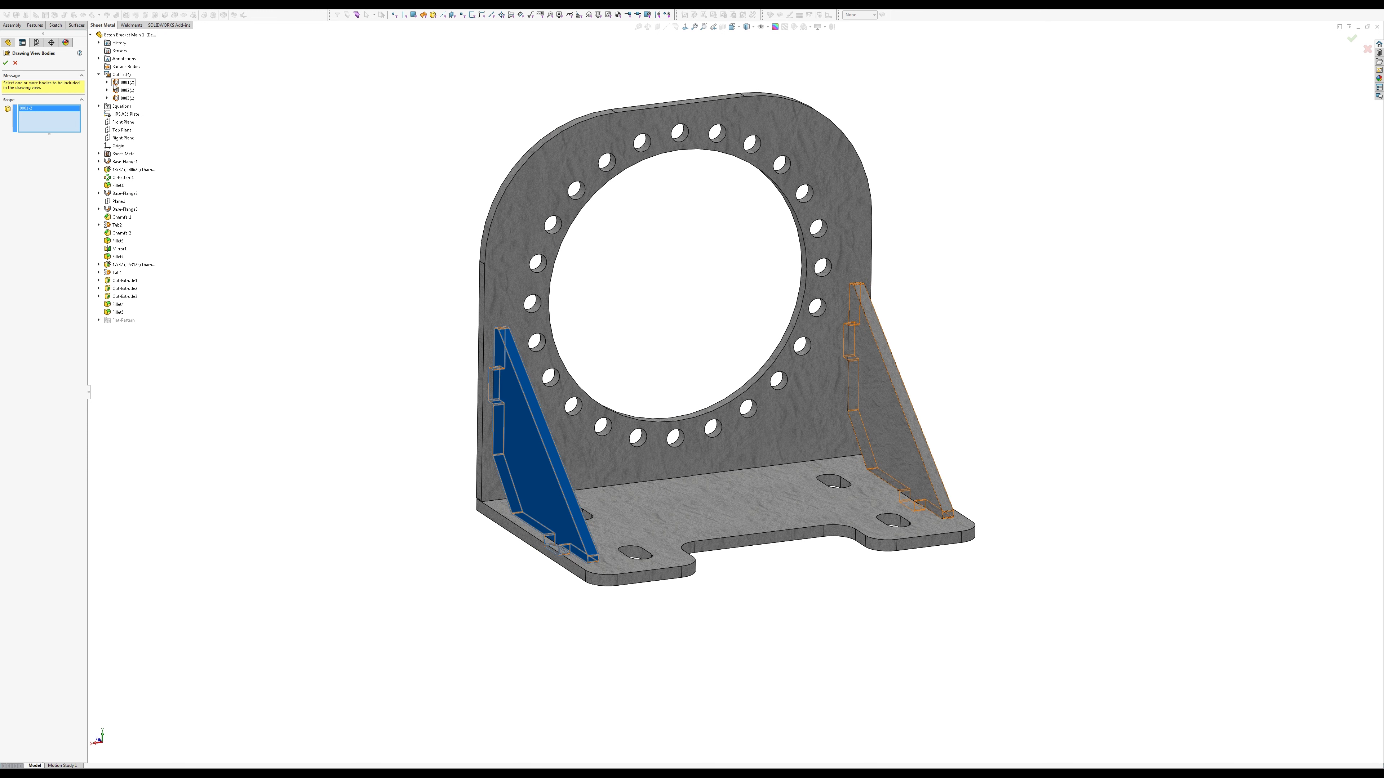
{"action": "left_click", "coordinate": [564, 176]}
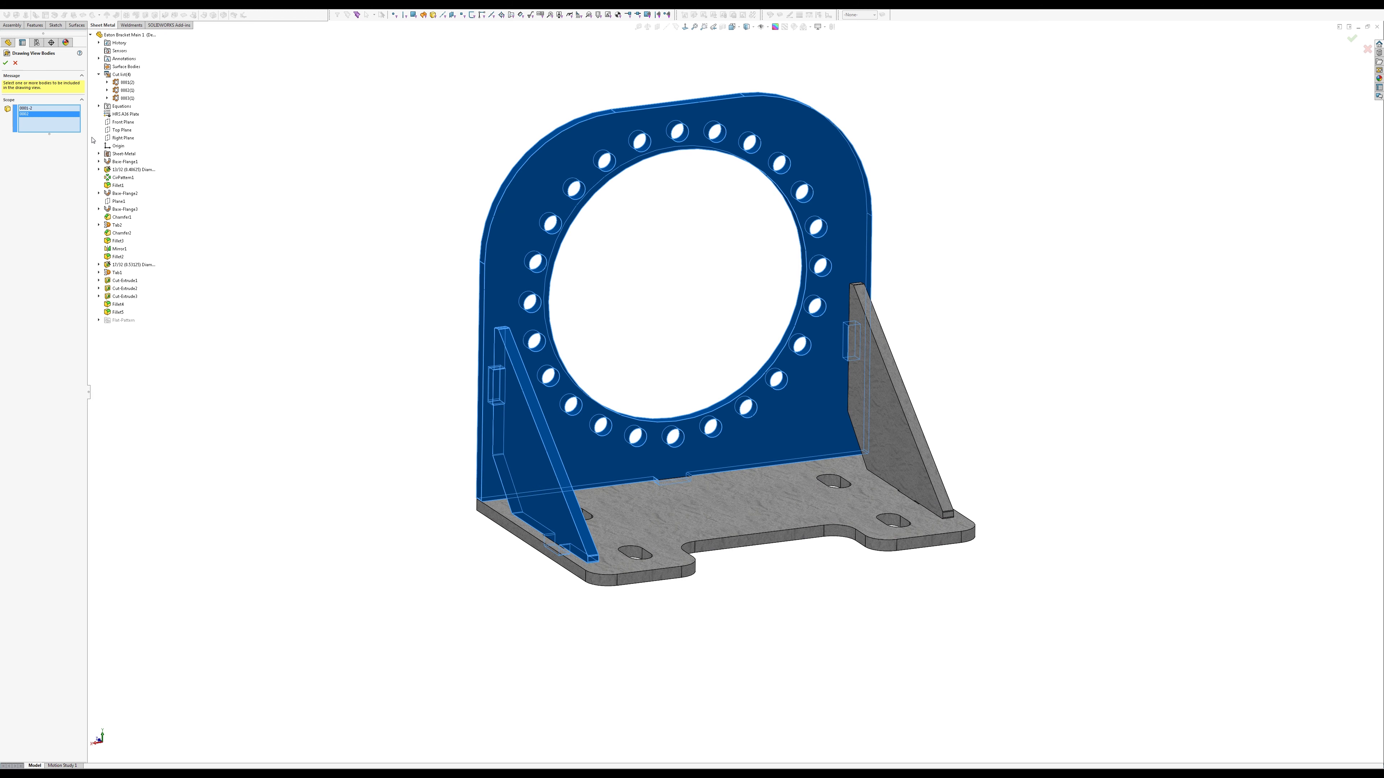
{"action": "left_click", "coordinate": [5, 63]}
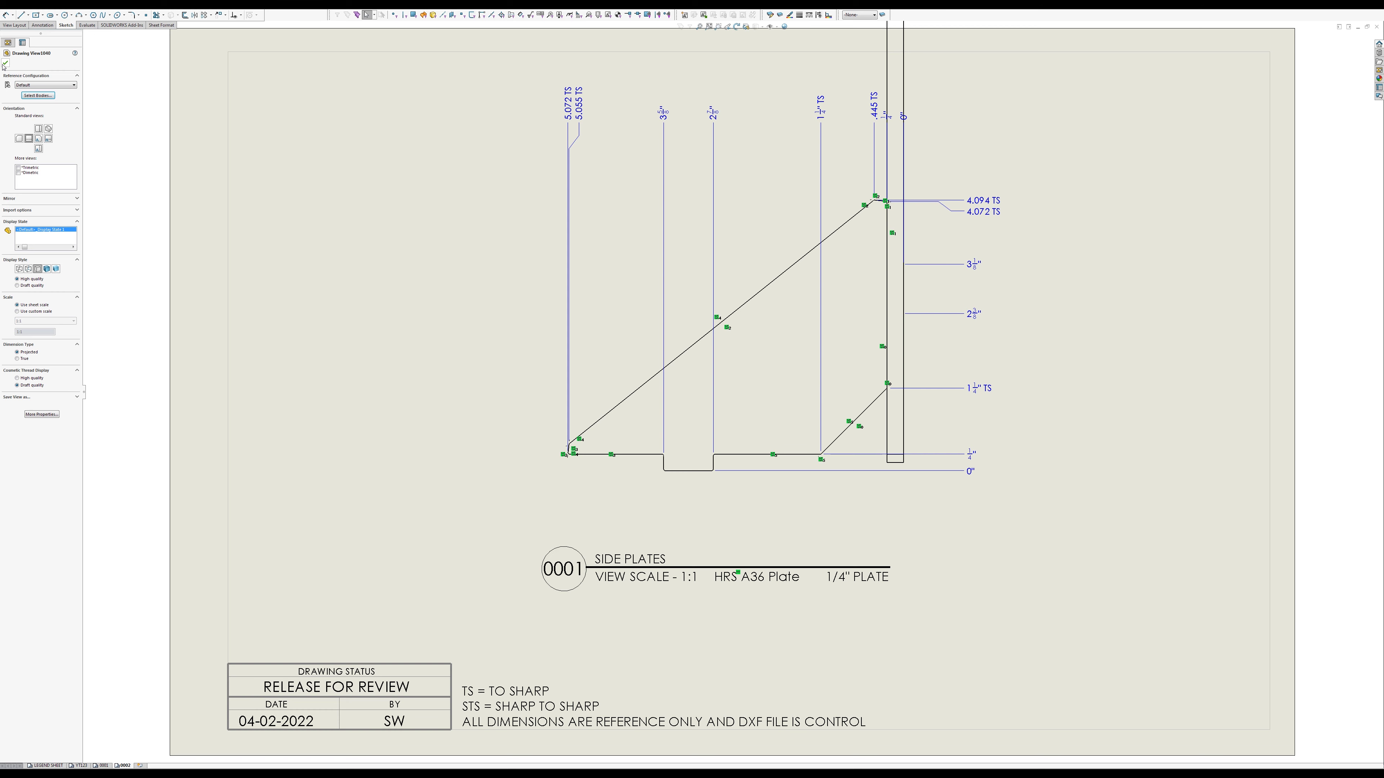
{"action": "left_click", "coordinate": [482, 403]}
Step: Move the side-plate view left and place a projected view to its right
{"action": "key", "text": "f"}
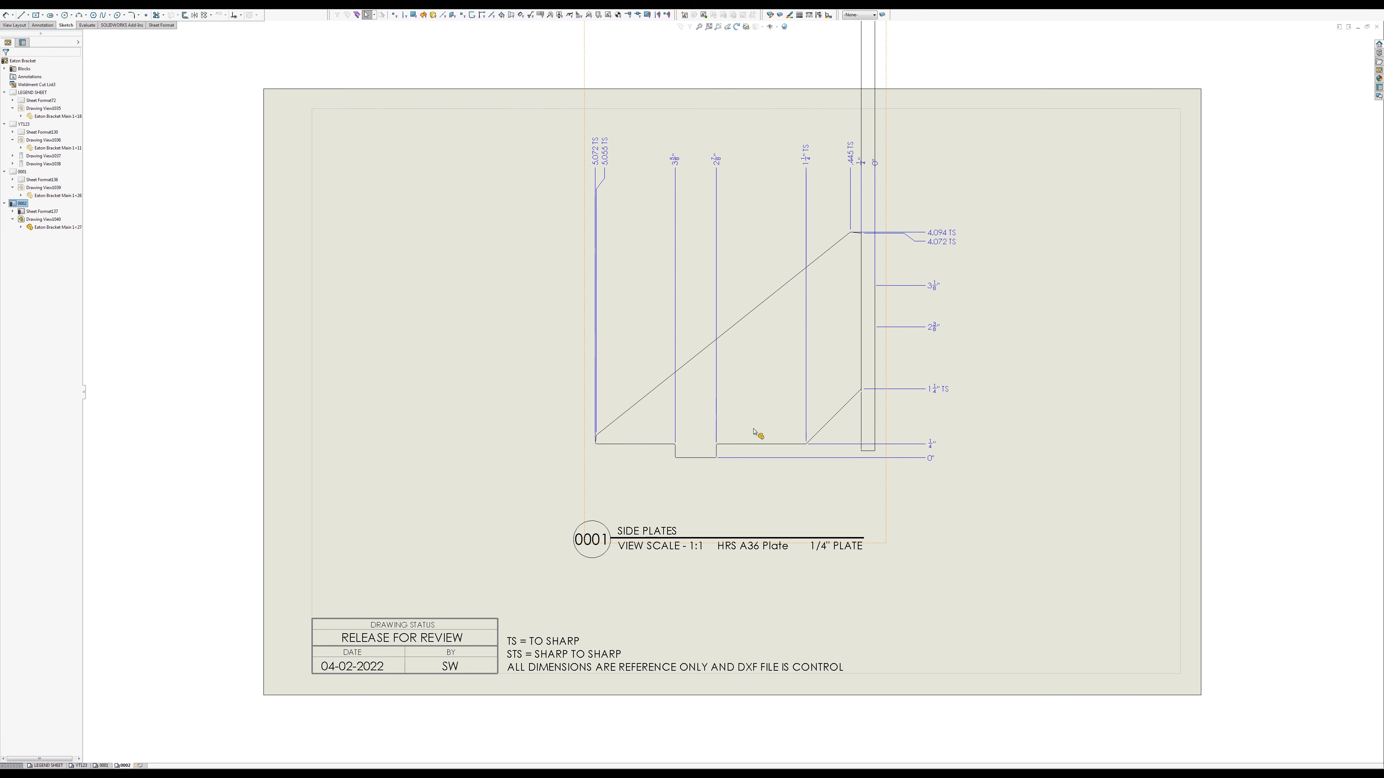
{"action": "mouse_move", "coordinate": [753, 432]}
{"action": "middle_mouse_down"}
{"action": "mouse_move", "coordinate": [707, 534]}
{"action": "mouse_move", "coordinate": [719, 541]}
{"action": "middle_mouse_up"}
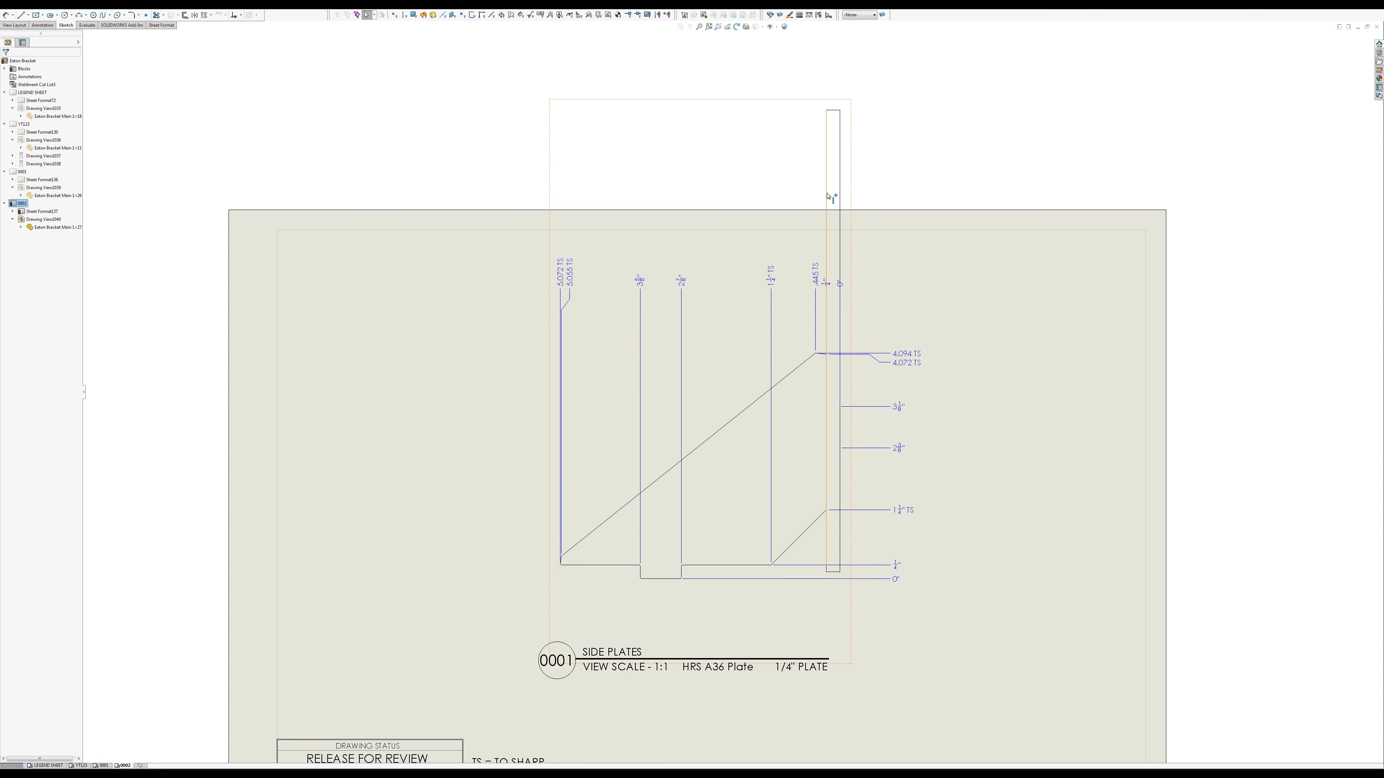
{"action": "mouse_move", "coordinate": [828, 197]}
{"action": "left_mouse_down"}
{"action": "mouse_move", "coordinate": [749, 212]}
{"action": "mouse_move", "coordinate": [668, 204]}
{"action": "left_mouse_up"}
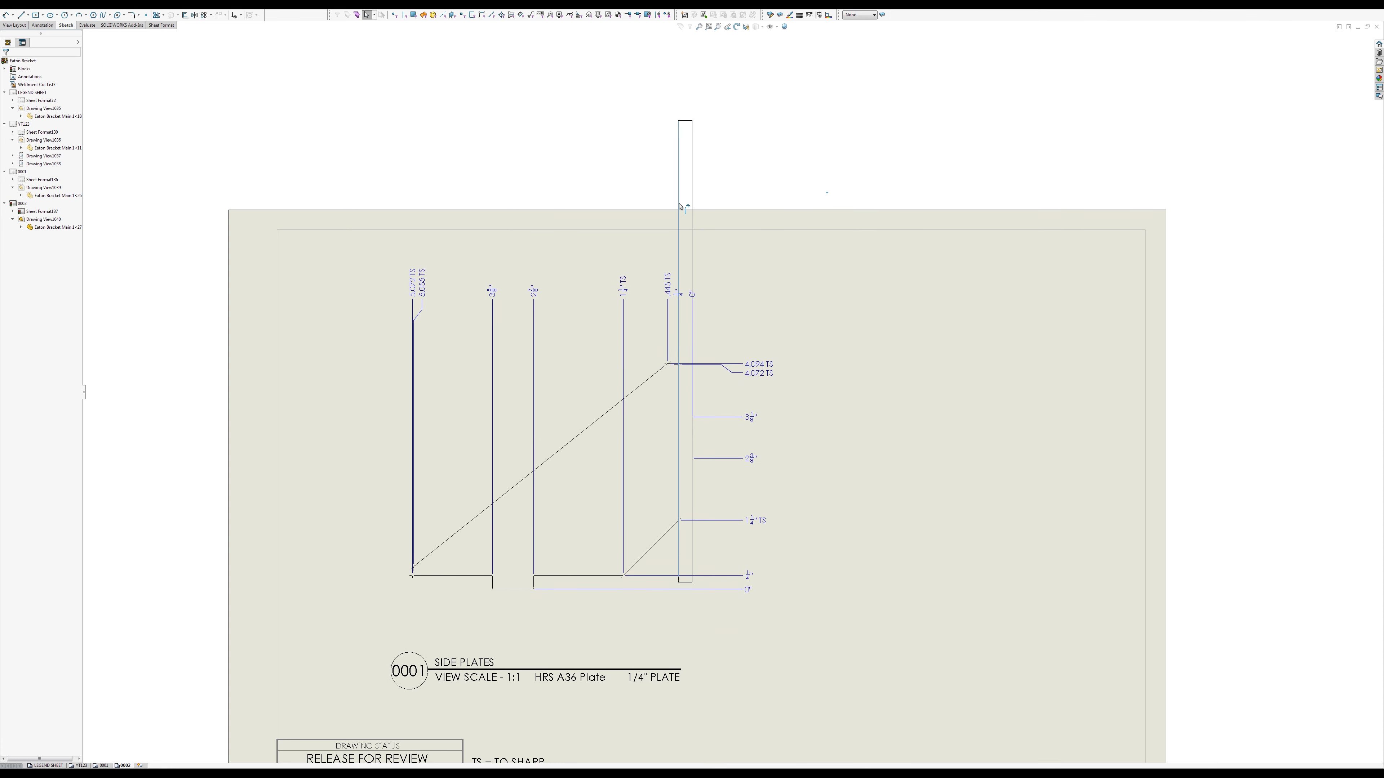
{"action": "left_click", "coordinate": [687, 247]}
{"action": "right_click", "coordinate": [687, 247]}
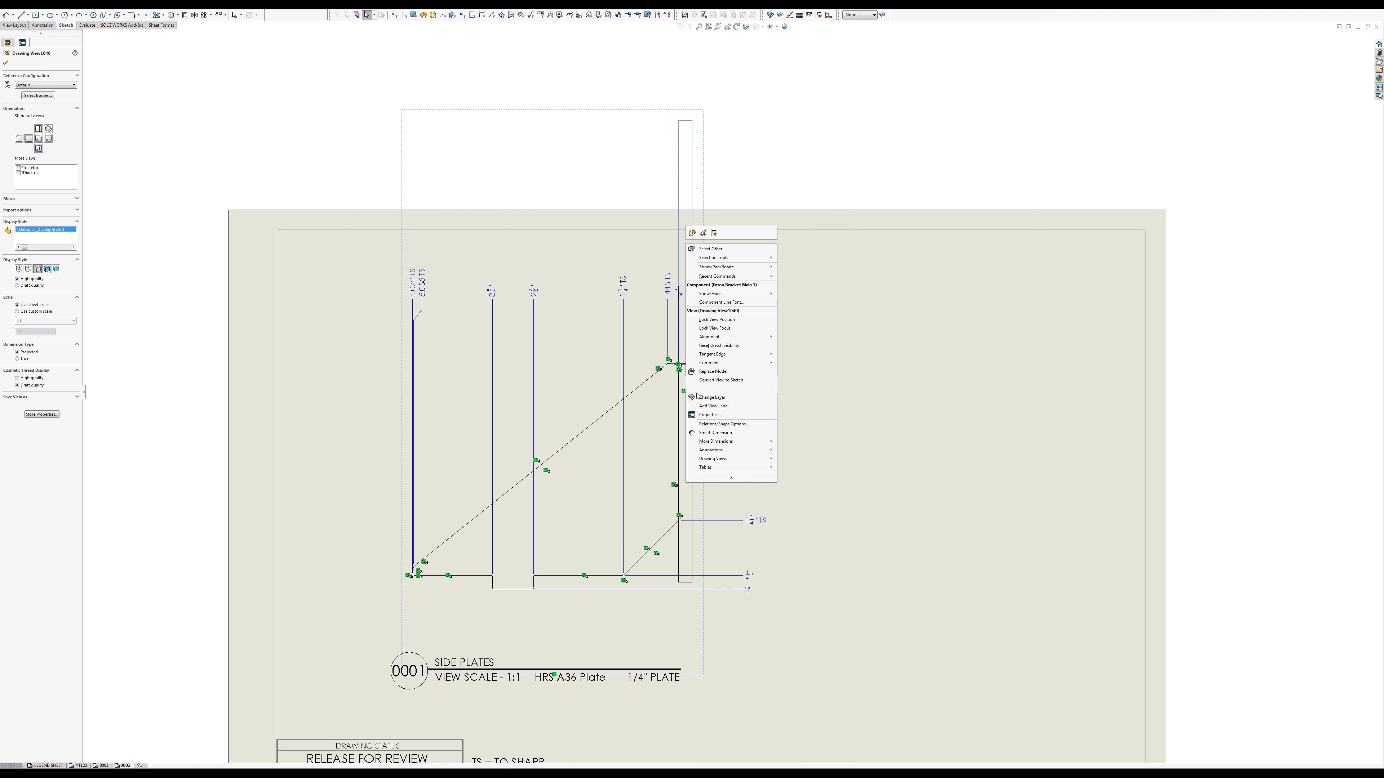
{"action": "mouse_move", "coordinate": [734, 463]}
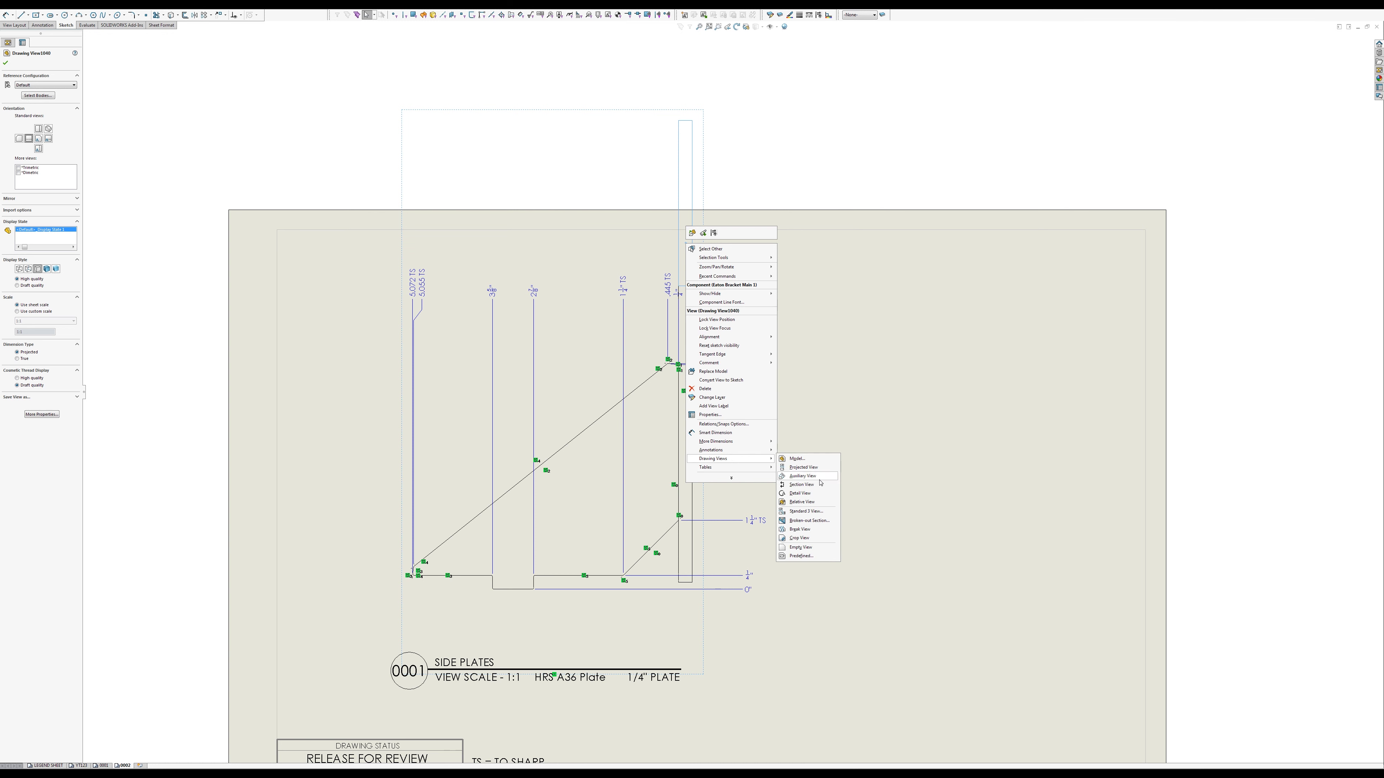
{"action": "left_click", "coordinate": [807, 468]}
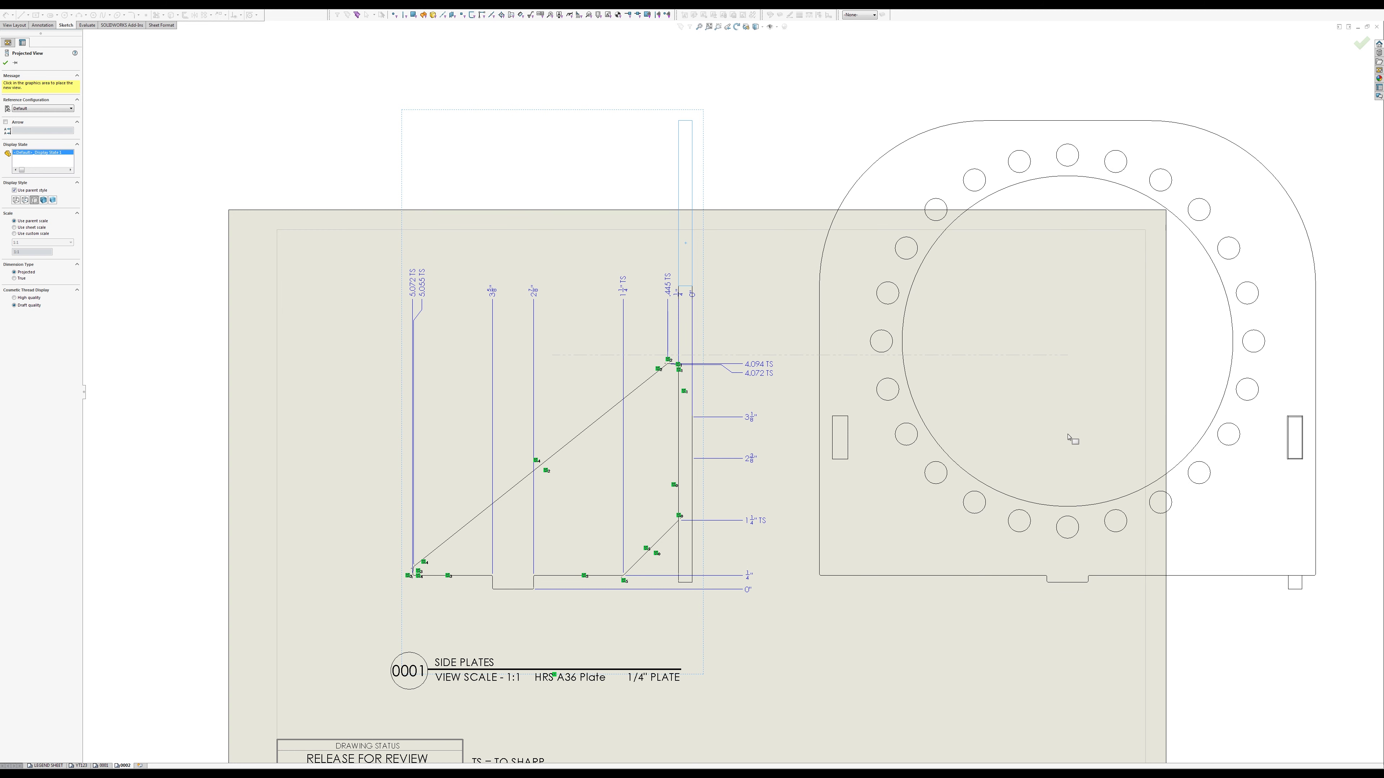
{"action": "left_click", "coordinate": [1069, 437]}
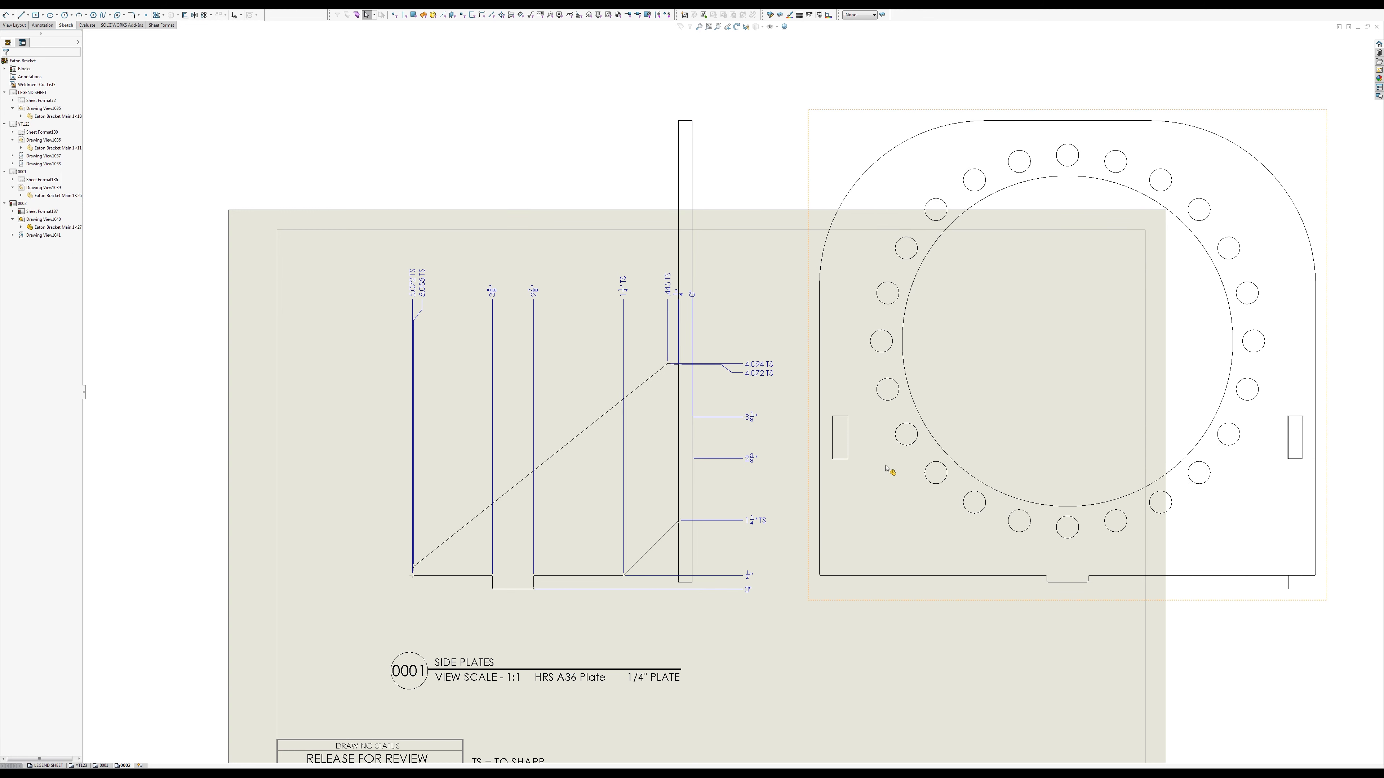
Step: Remove the 0001-2 gusset body so the projected view shows only the back plate
{"action": "left_click", "coordinate": [871, 492]}
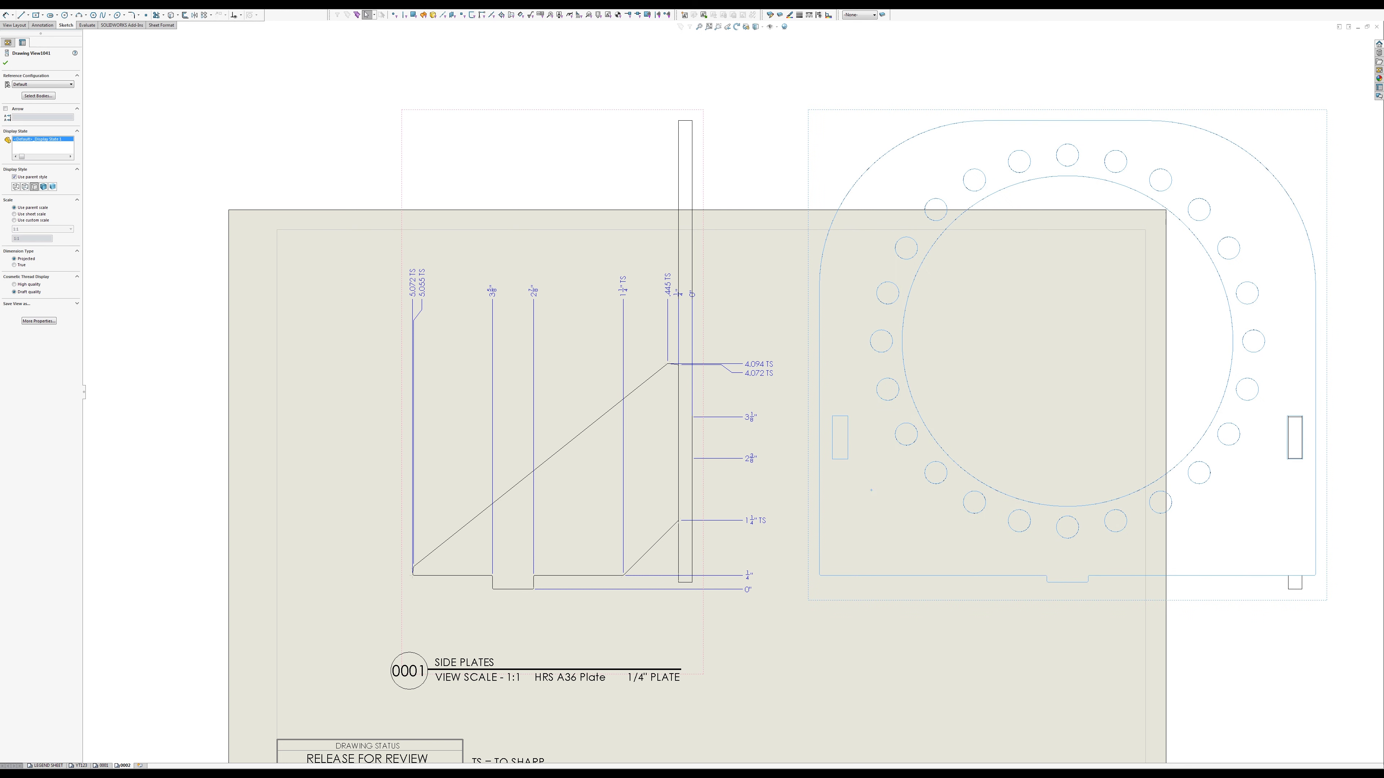
{"action": "left_click", "coordinate": [36, 95]}
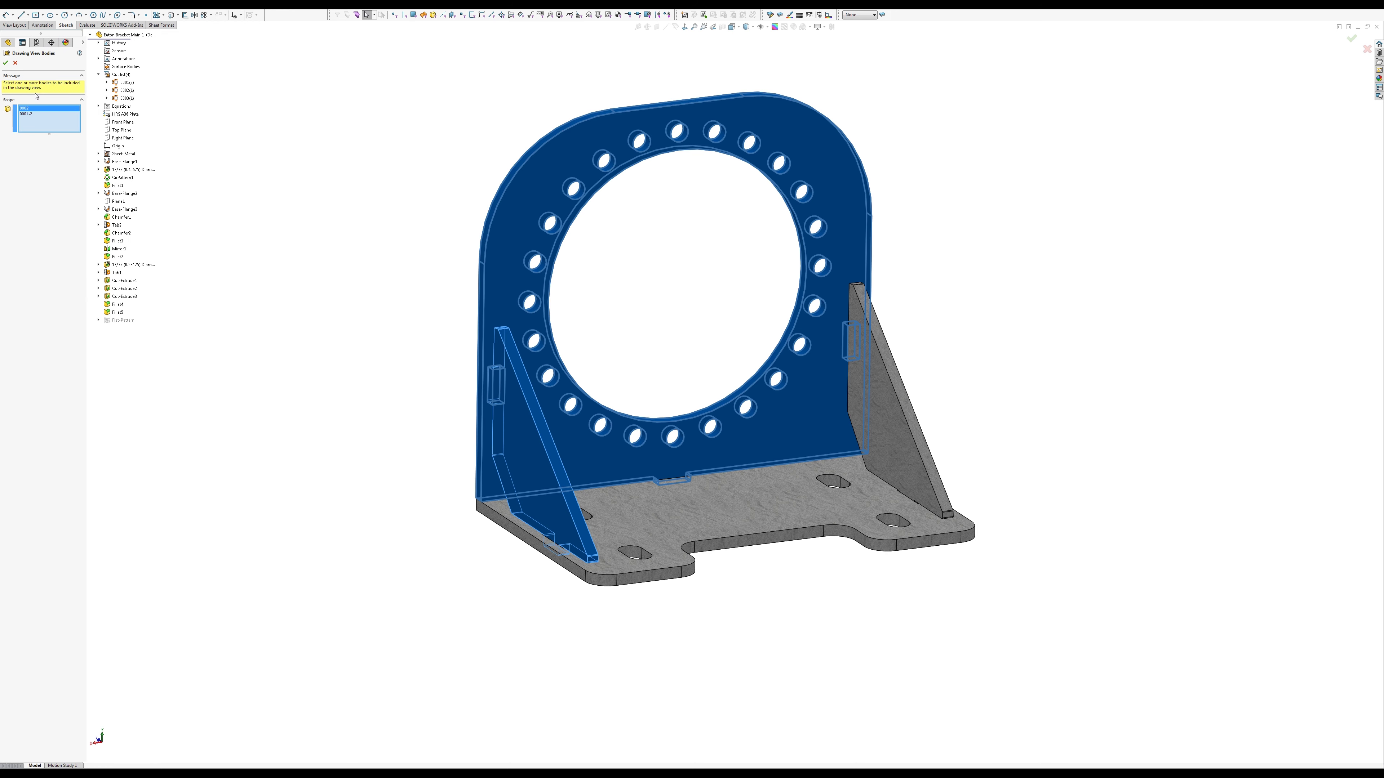
{"action": "left_click", "coordinate": [28, 115], "text": "ctrl"}
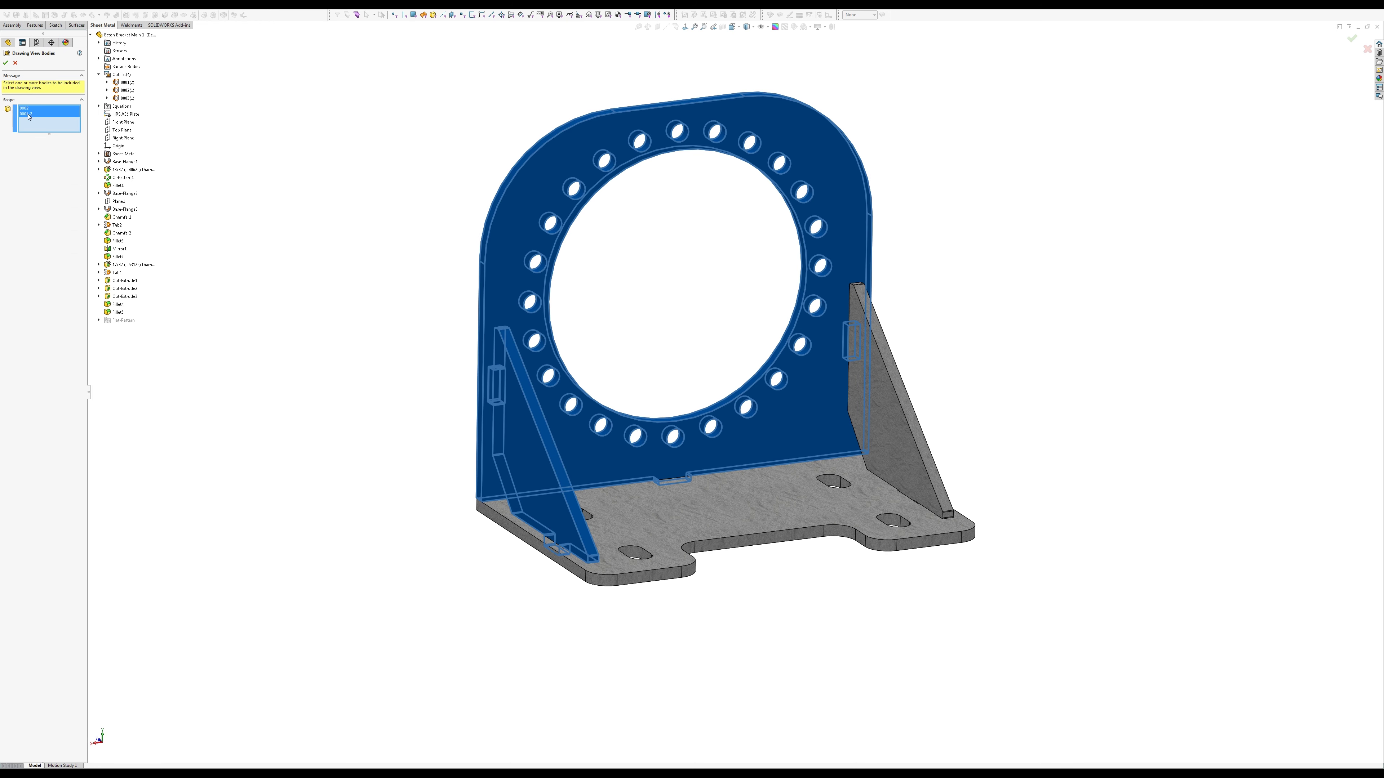
{"action": "left_click", "coordinate": [26, 109], "text": "ctrl"}
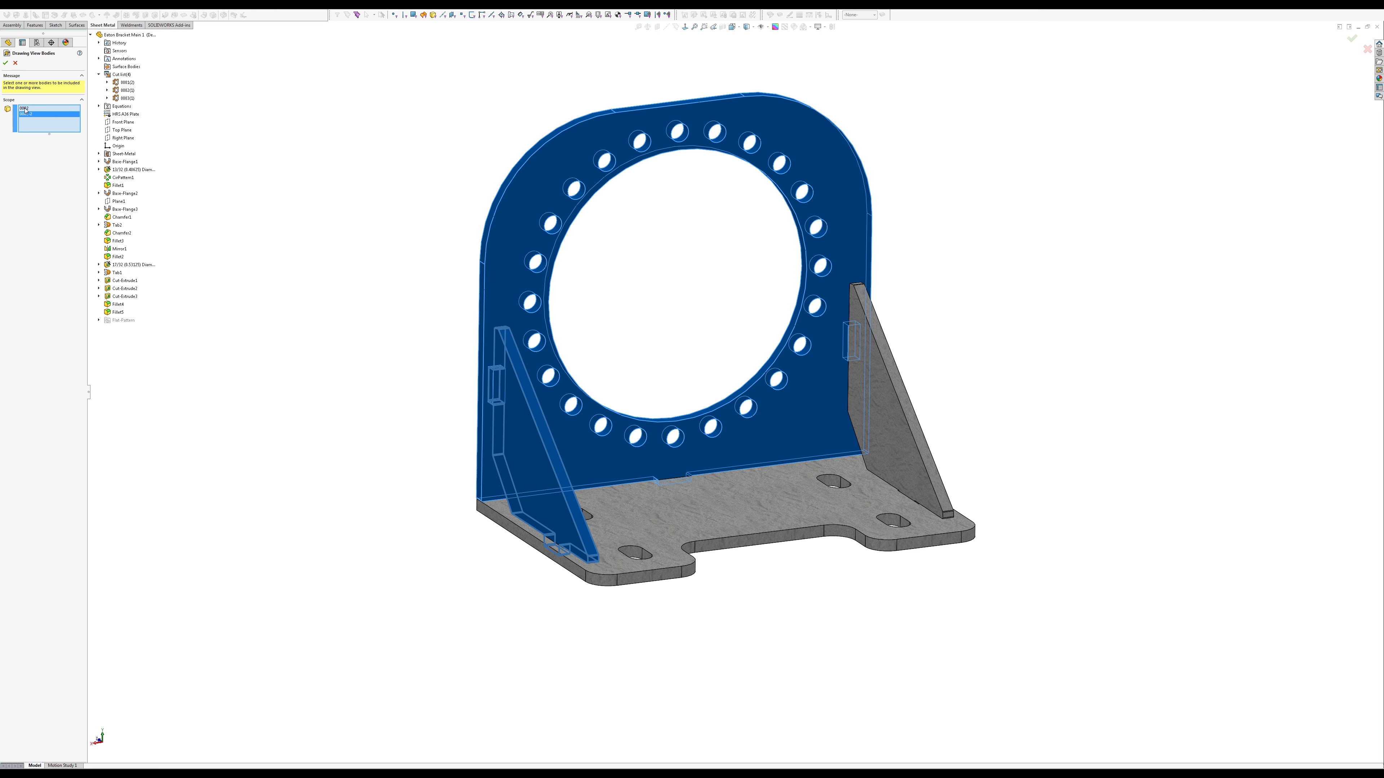
{"action": "key", "text": "Delete"}
{"action": "left_click", "coordinate": [5, 63]}
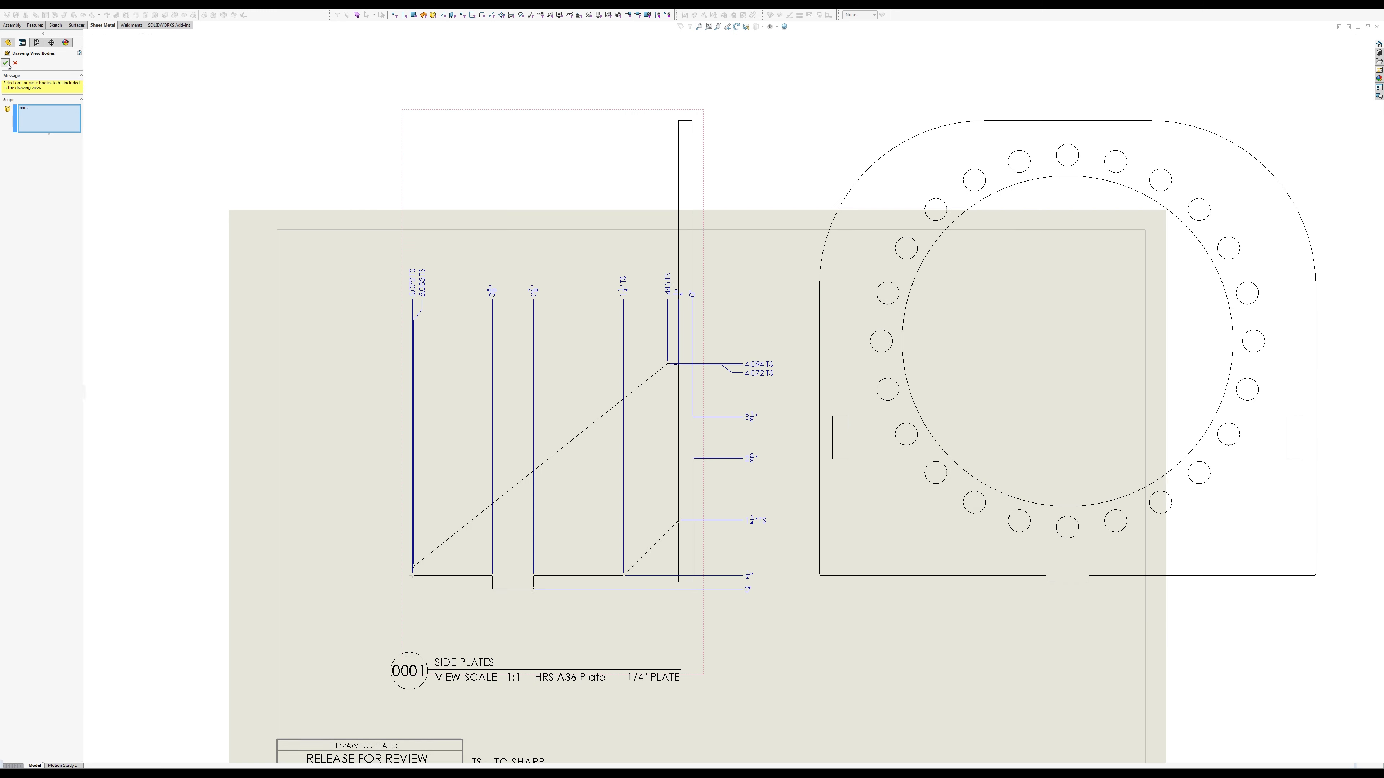
{"action": "left_click", "coordinate": [1105, 503]}
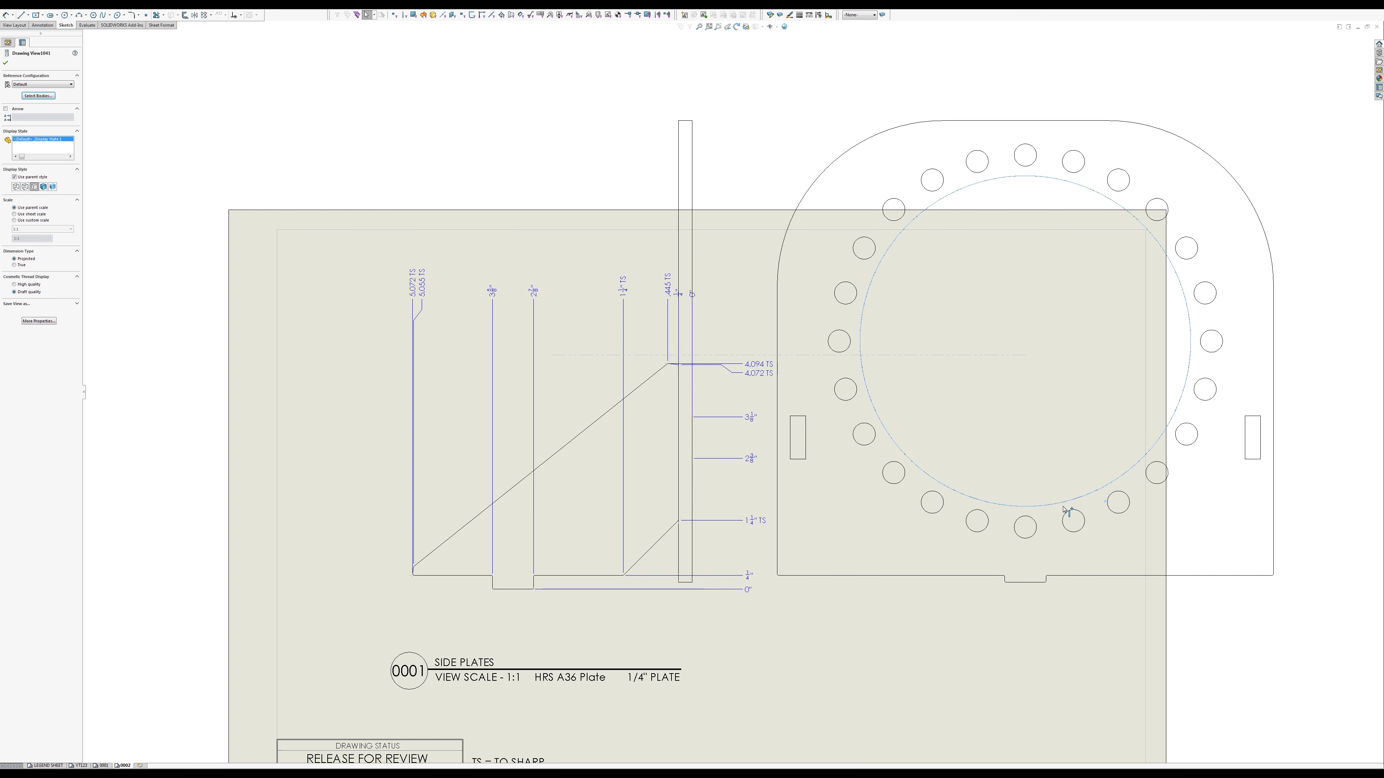
{"action": "left_click", "coordinate": [1066, 510]}
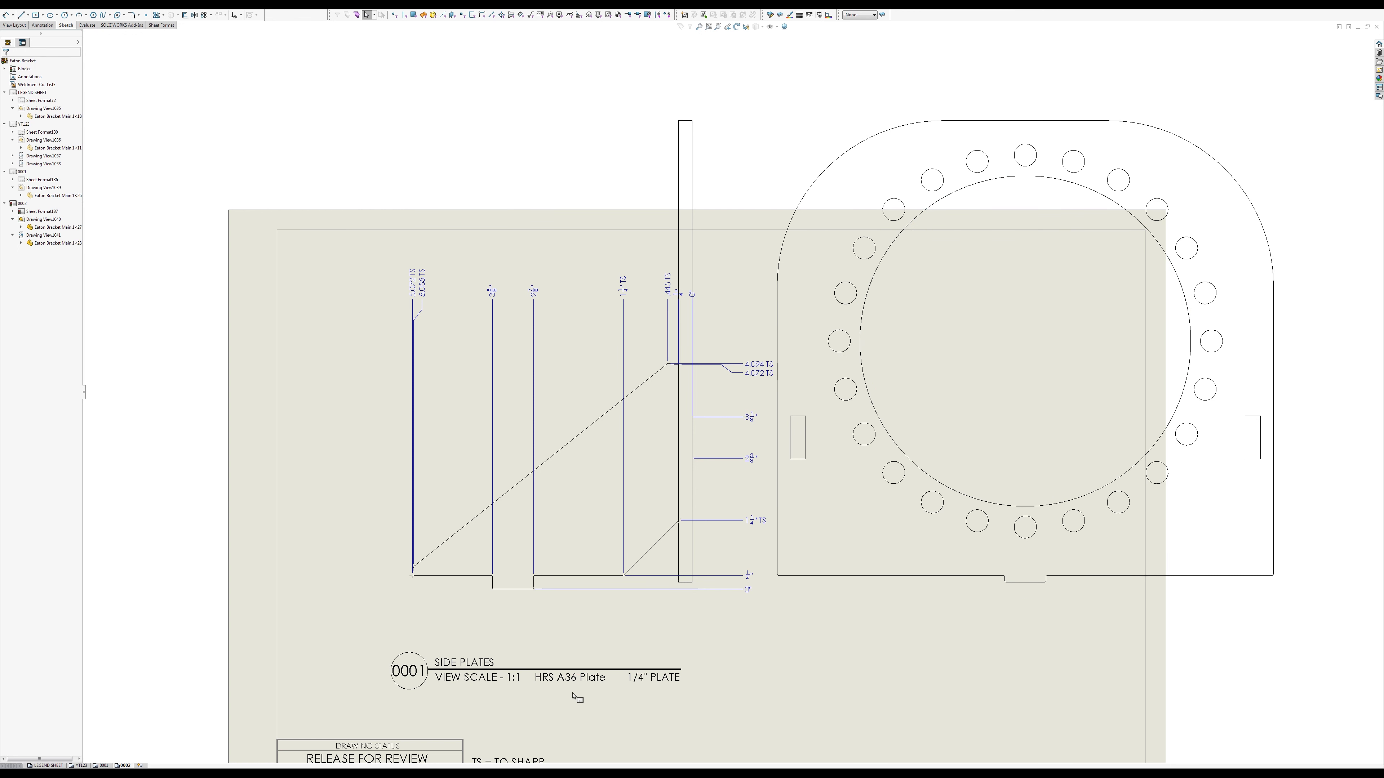
{"action": "left_click_drag", "start_coordinate": [681, 700], "coordinate": [378, 650]}
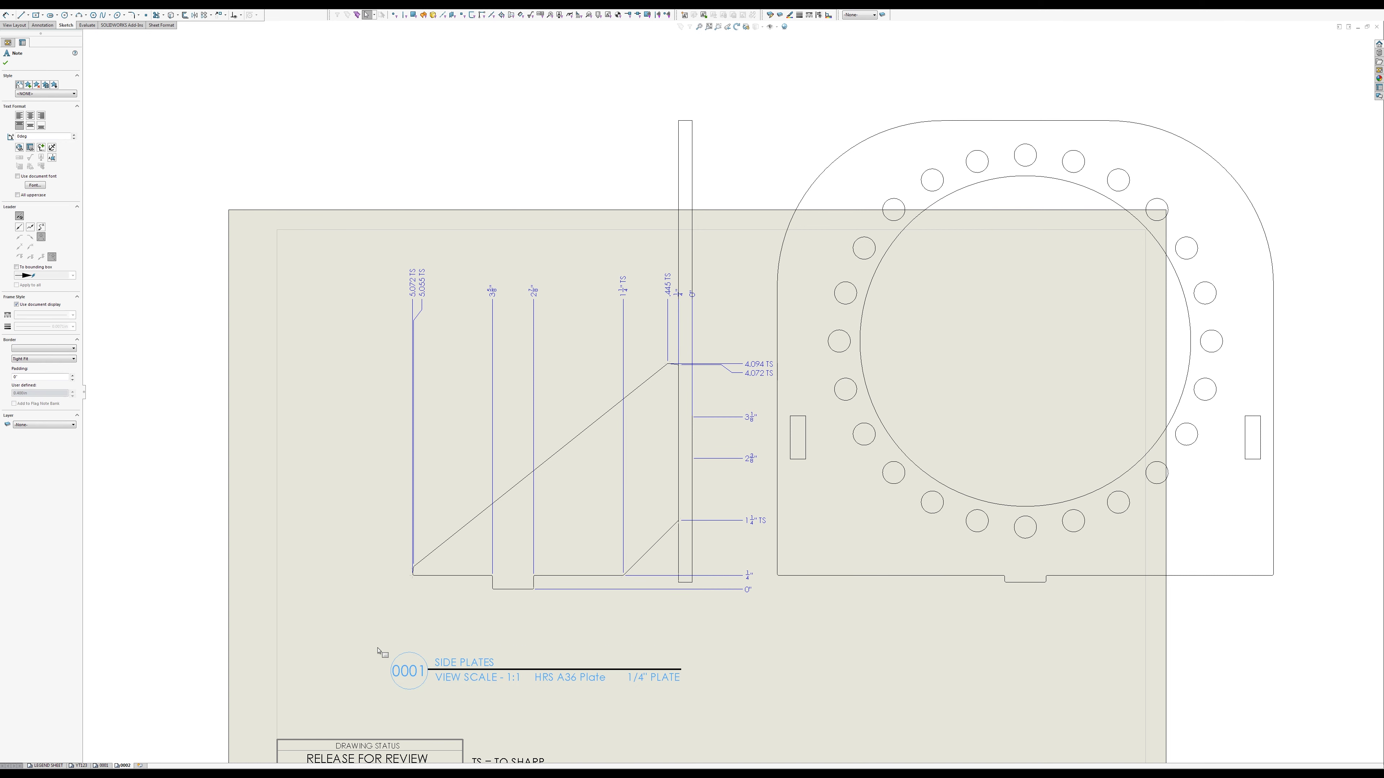
{"action": "left_click", "coordinate": [18, 227]}
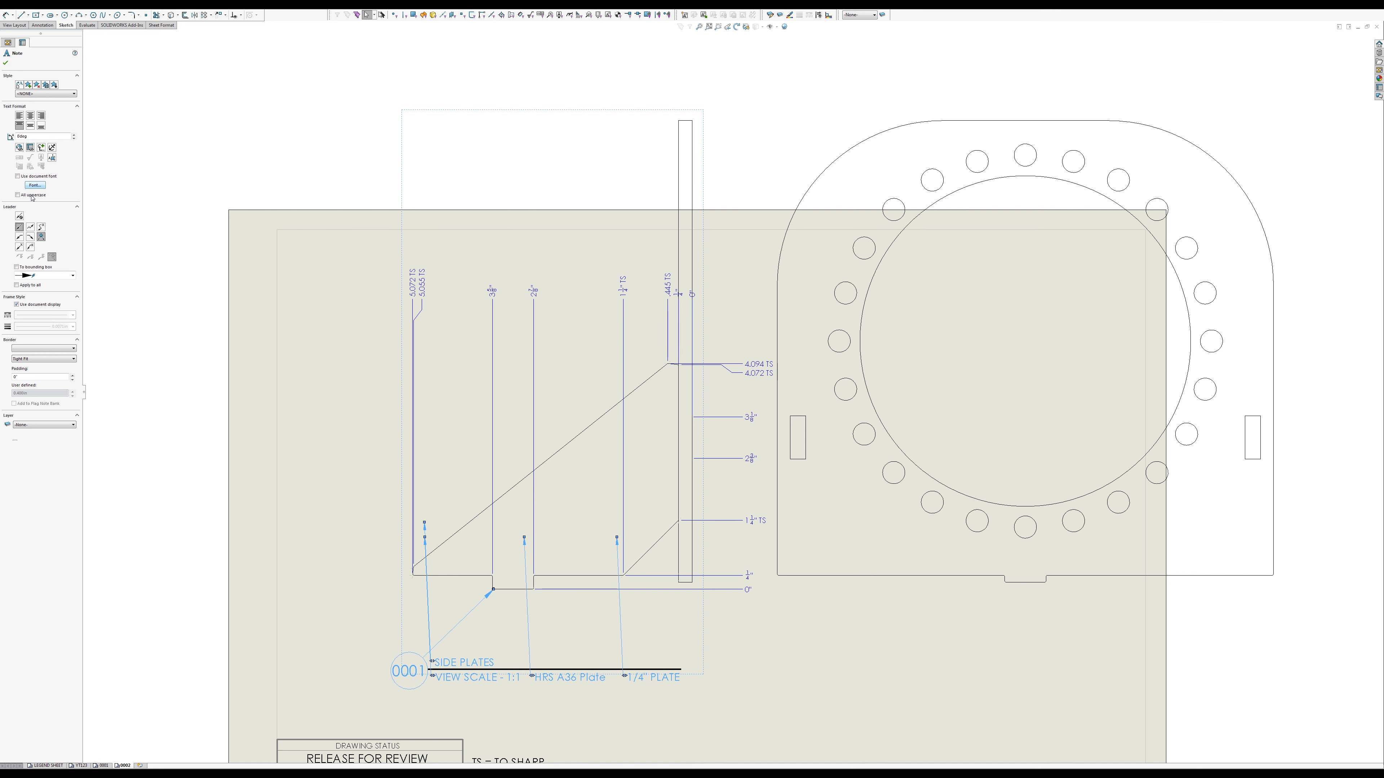
{"action": "left_click", "coordinate": [19, 216]}
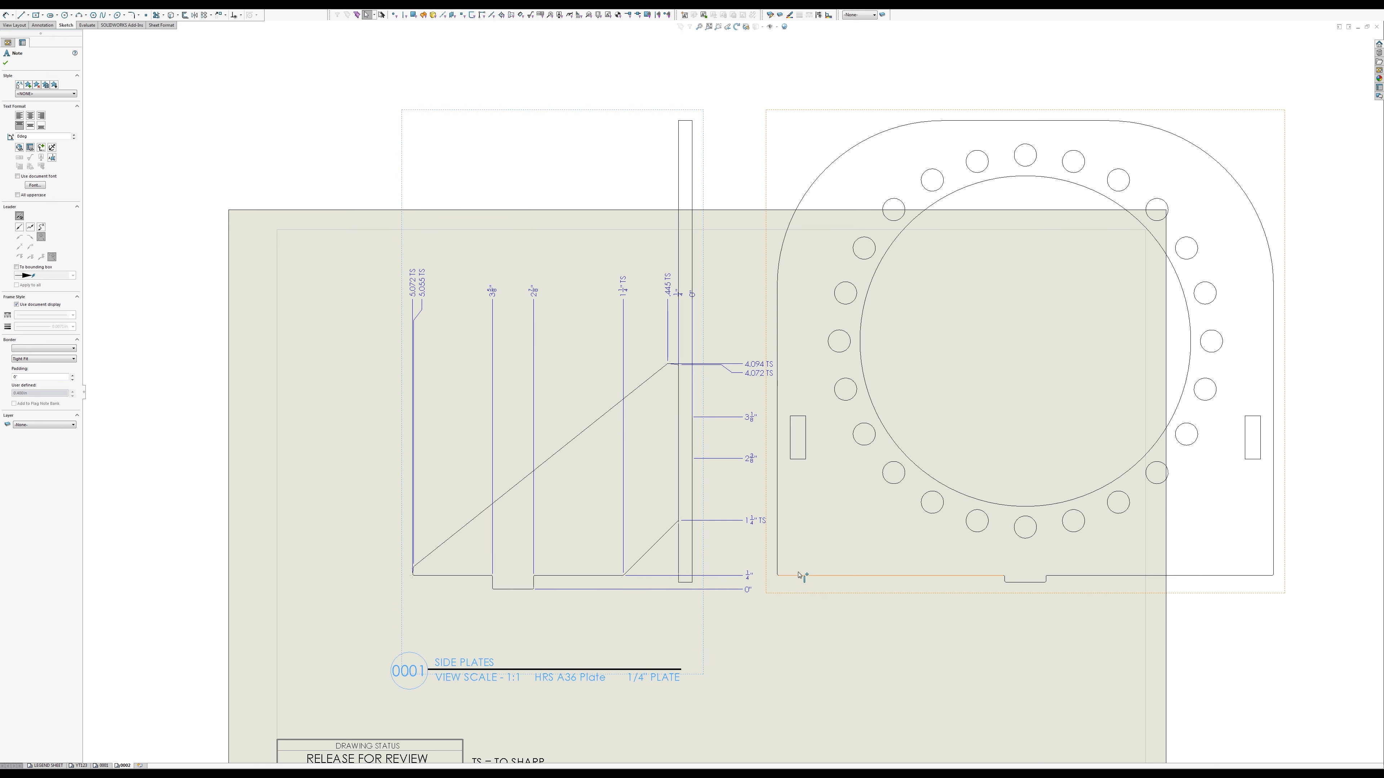
Step: Paste the 0002 BACK MOUNTING PLATE label by the back plate view, deleting the overlapping jumbled notes
{"action": "left_click", "coordinate": [1007, 583]}
{"action": "key", "text": "ctrl+v"}
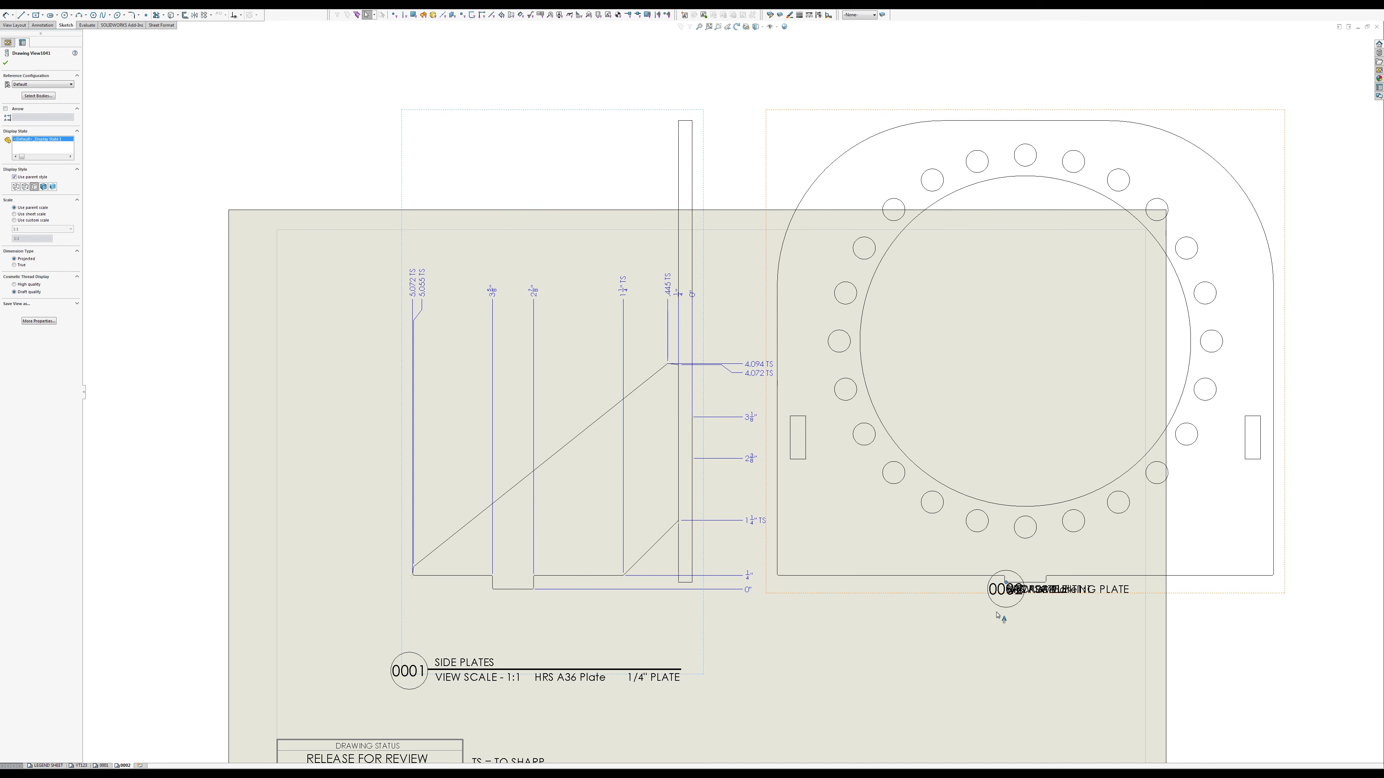
{"action": "middle_click_drag", "start_coordinate": [941, 629], "coordinate": [730, 529]}
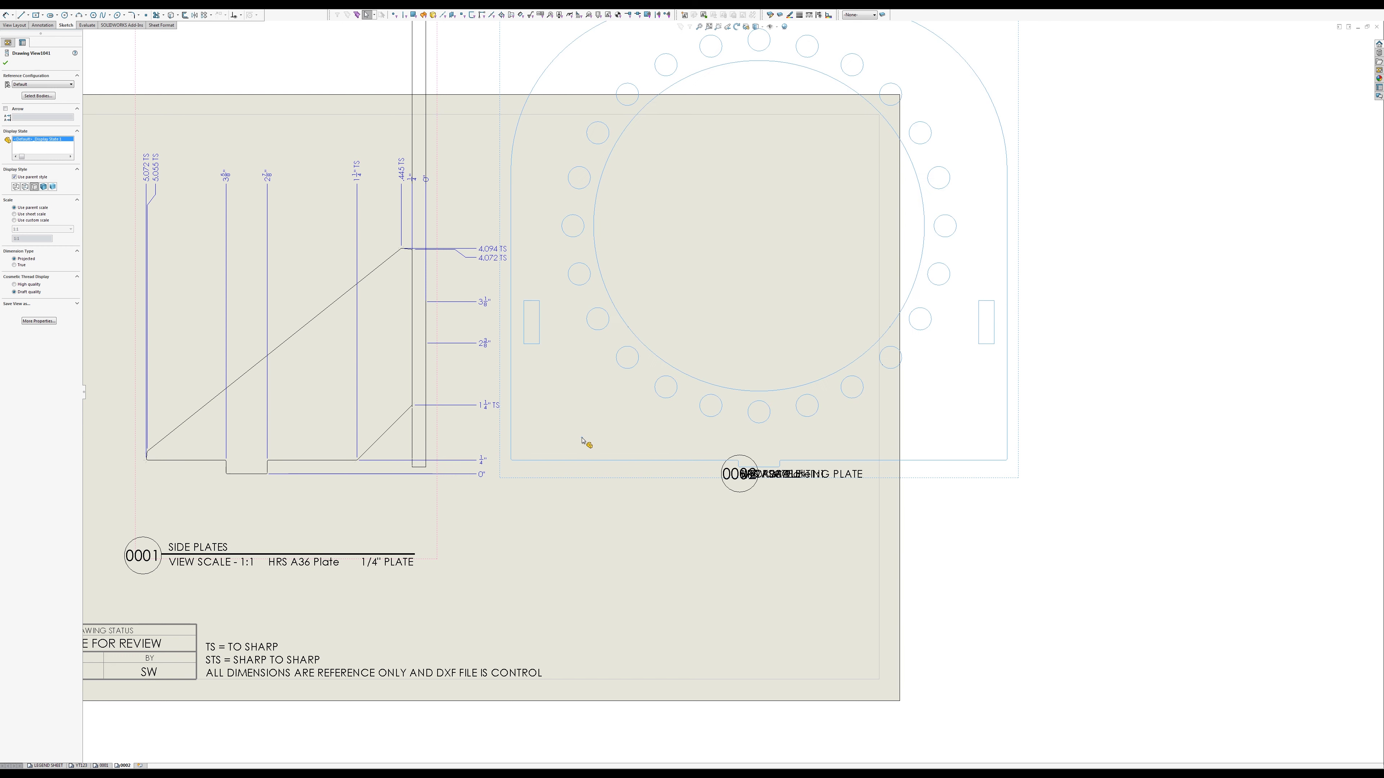
{"action": "key", "text": "ctrl+v"}
{"action": "left_click_drag", "start_coordinate": [551, 416], "coordinate": [710, 492]}
{"action": "key", "text": "Delete"}
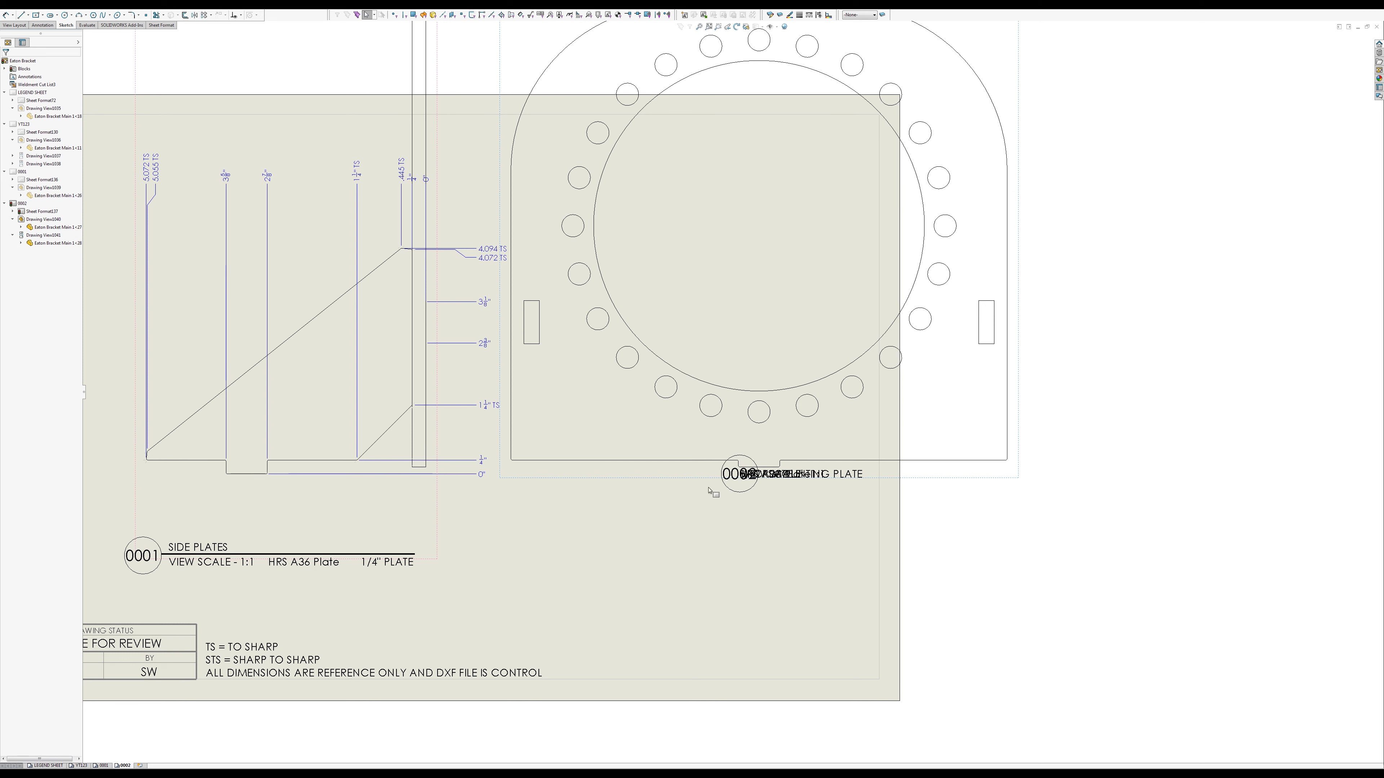
{"action": "left_click", "coordinate": [645, 473]}
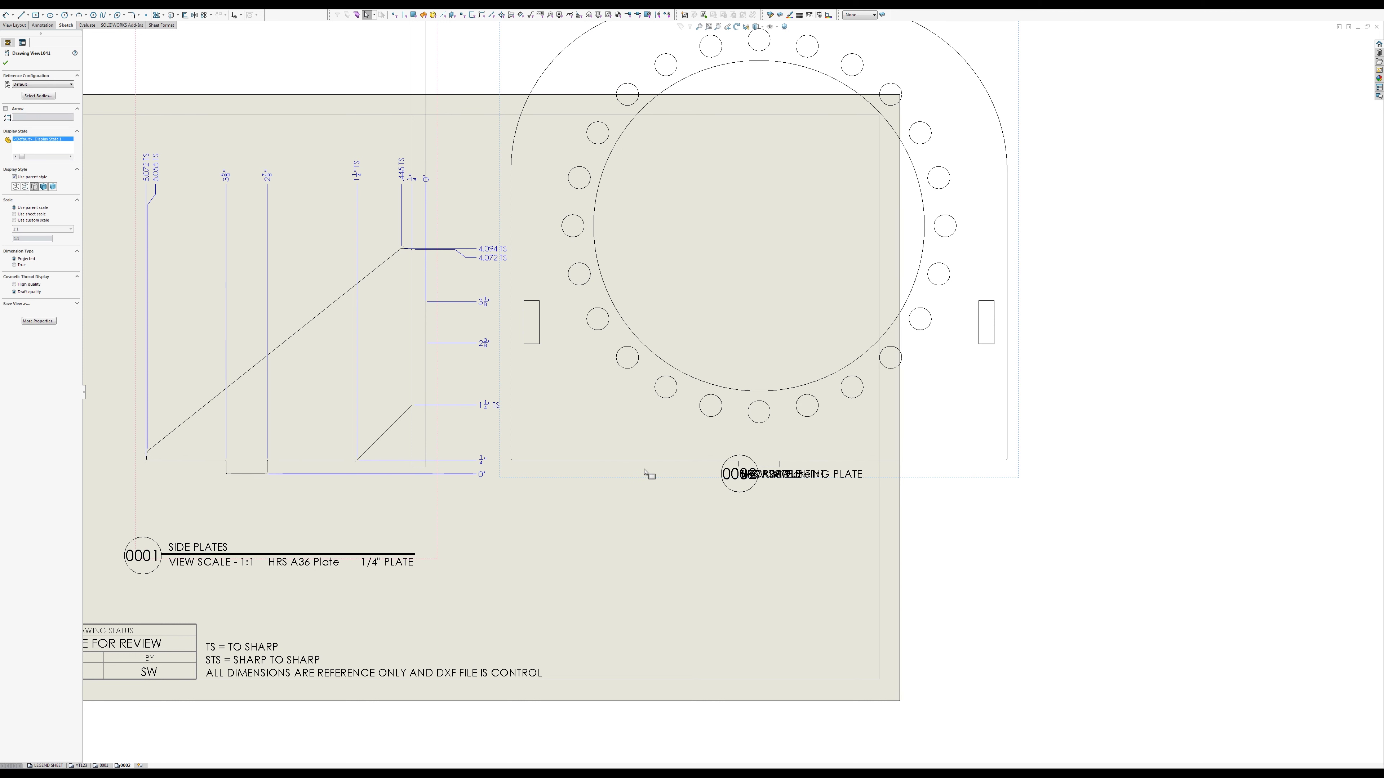
{"action": "key", "text": "ctrl+v"}
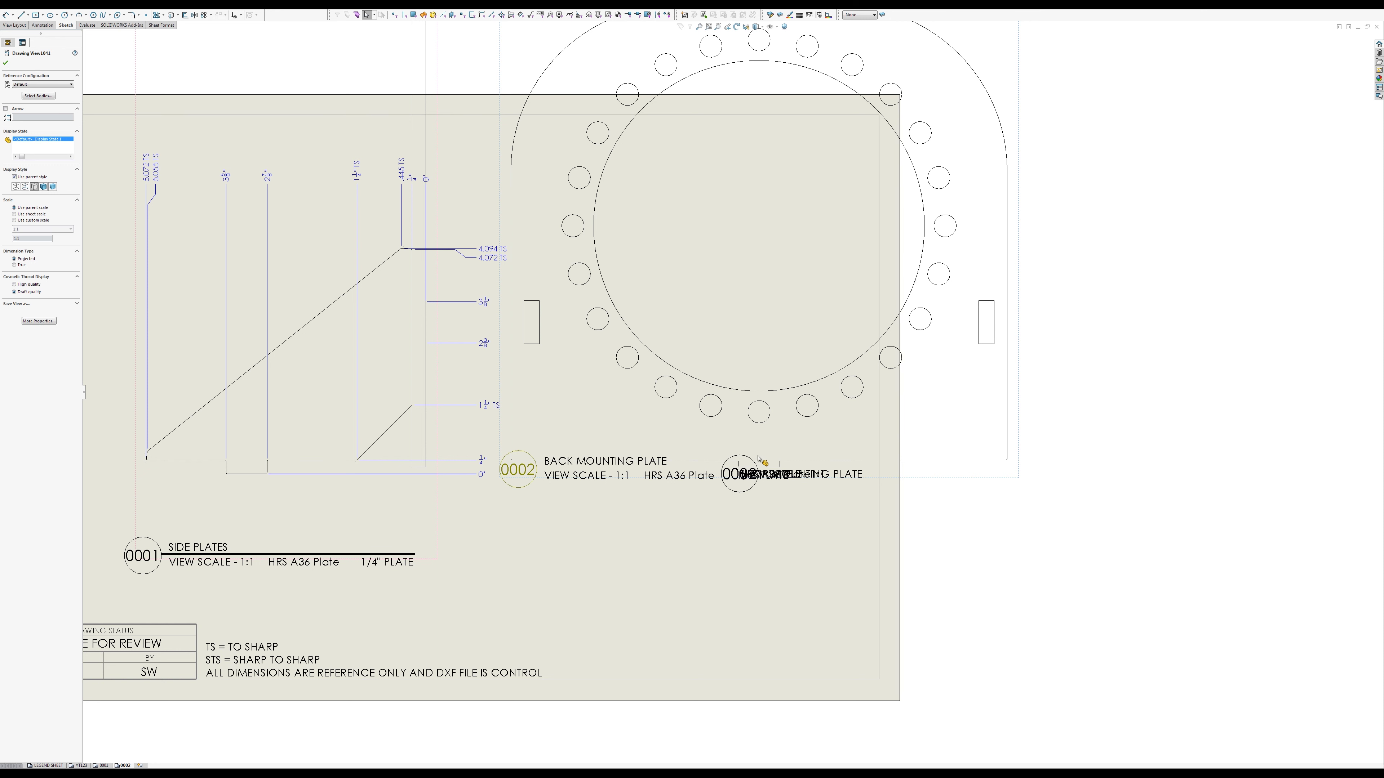
{"action": "left_click_drag", "start_coordinate": [819, 503], "coordinate": [738, 457]}
{"action": "key", "text": "Delete"}
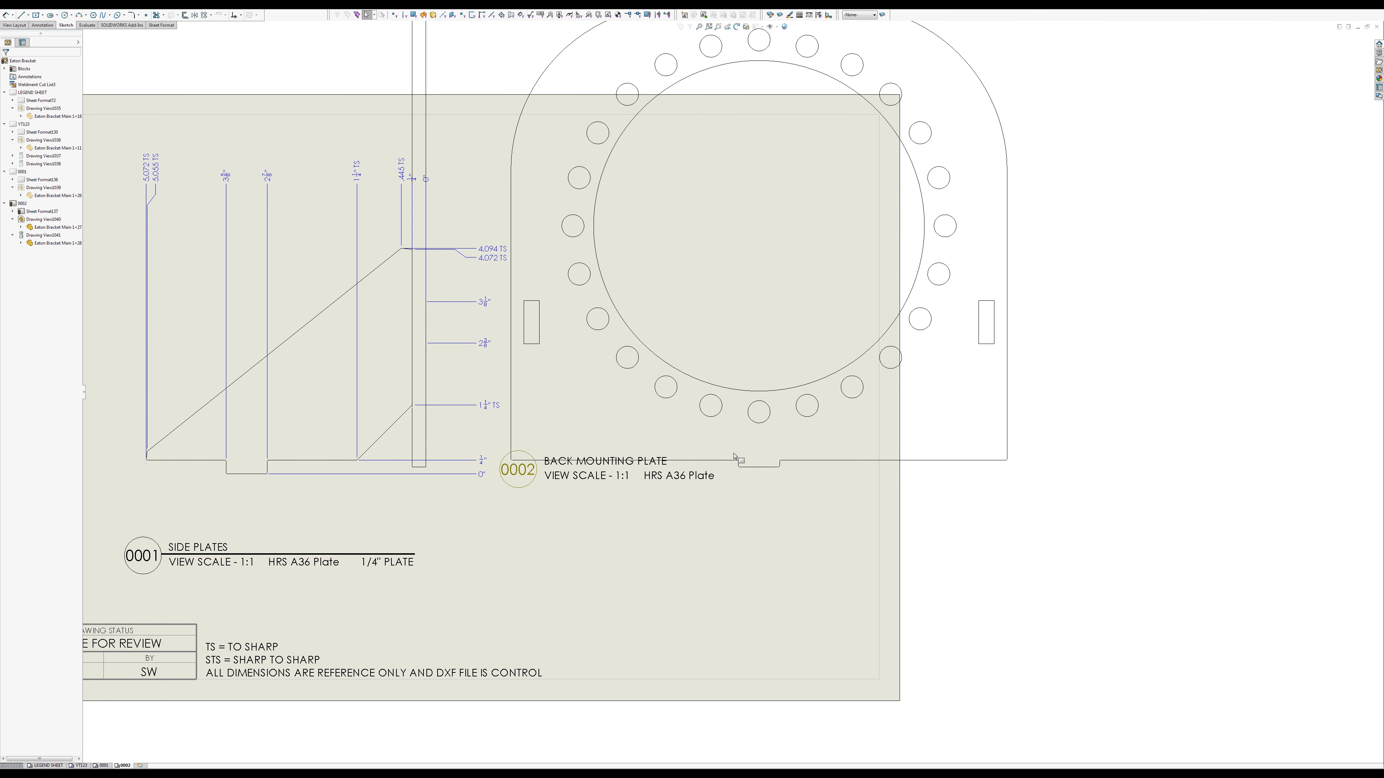
Step: Try a straight leader on the 0002 balloon, then undo it
{"action": "left_click", "coordinate": [513, 470]}
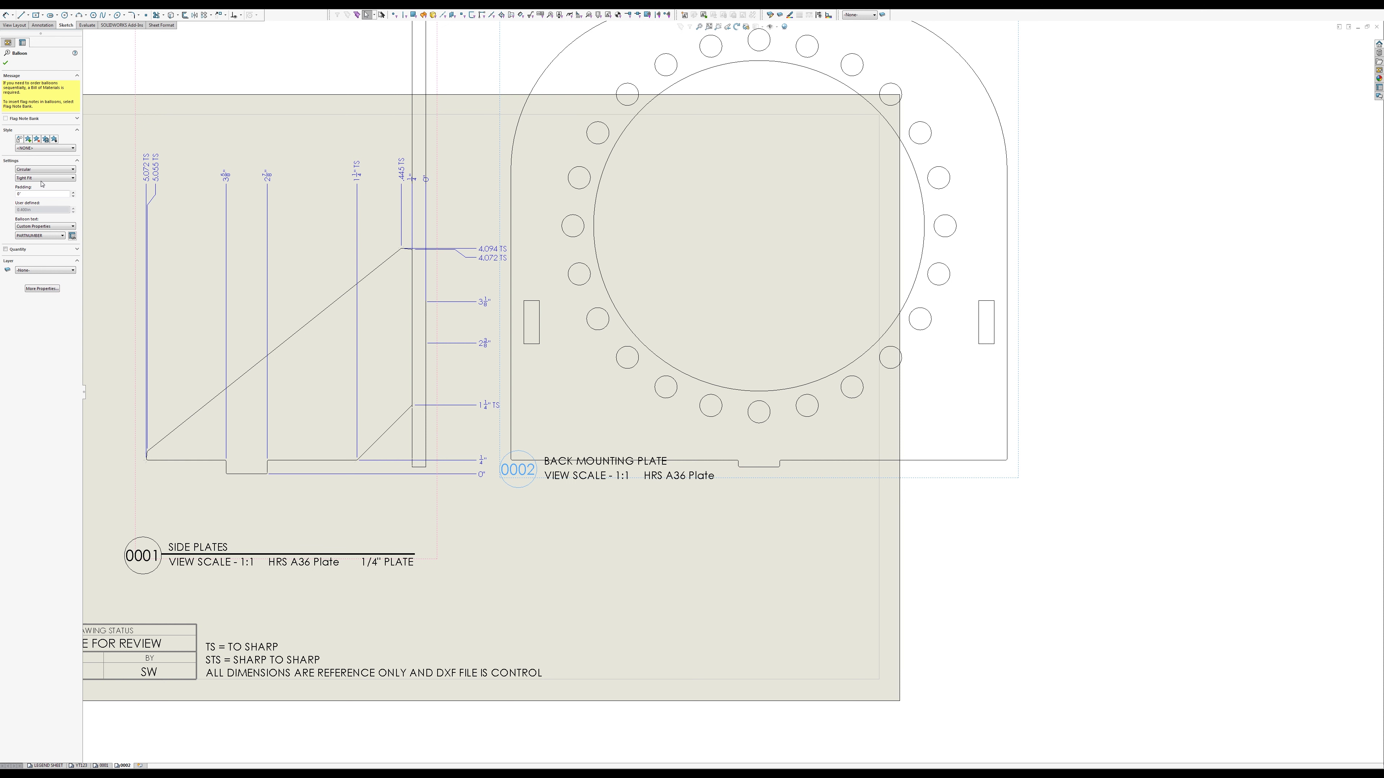
{"action": "left_click", "coordinate": [48, 289]}
{"action": "left_click", "coordinate": [19, 216]}
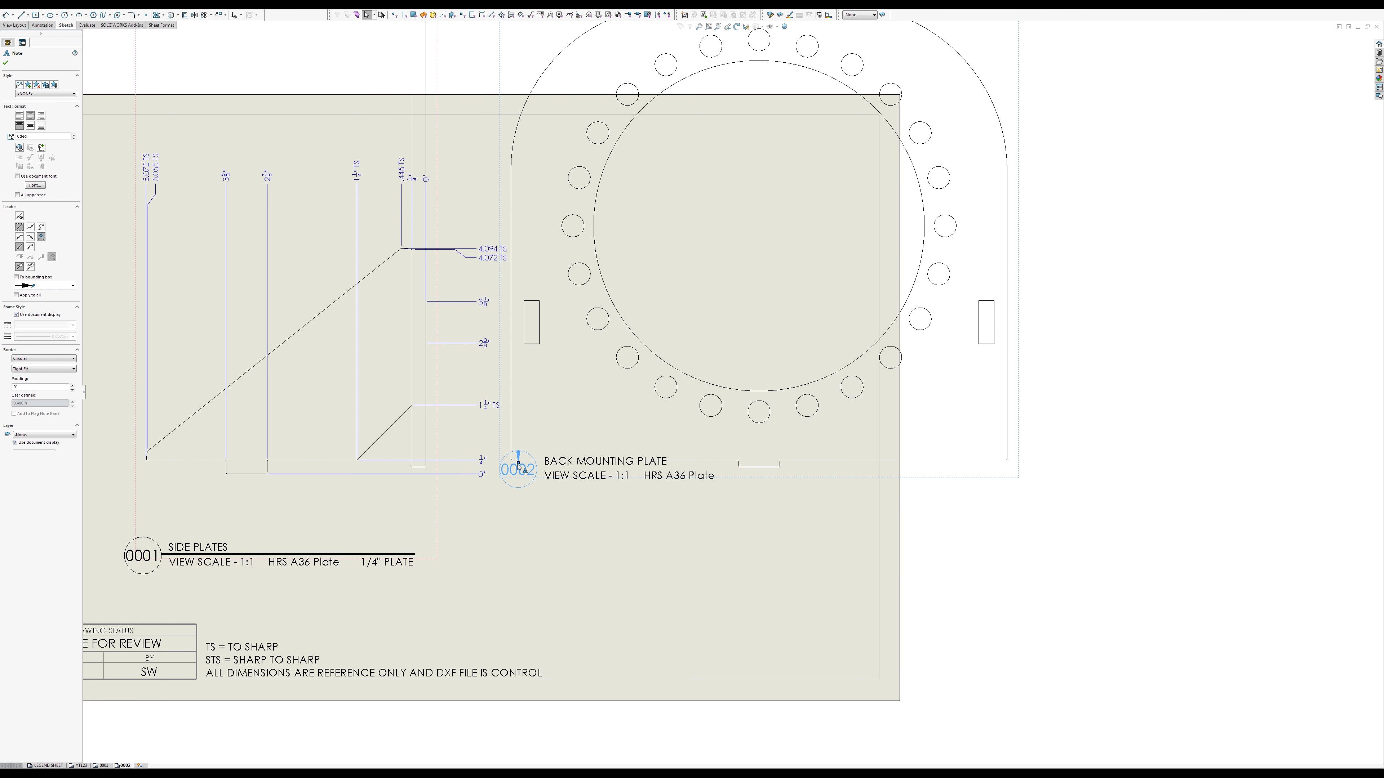
{"action": "left_click_drag", "start_coordinate": [509, 465], "coordinate": [552, 438]}
{"action": "key", "text": "ctrl+z"}
{"action": "key", "text": "ctrl+z"}
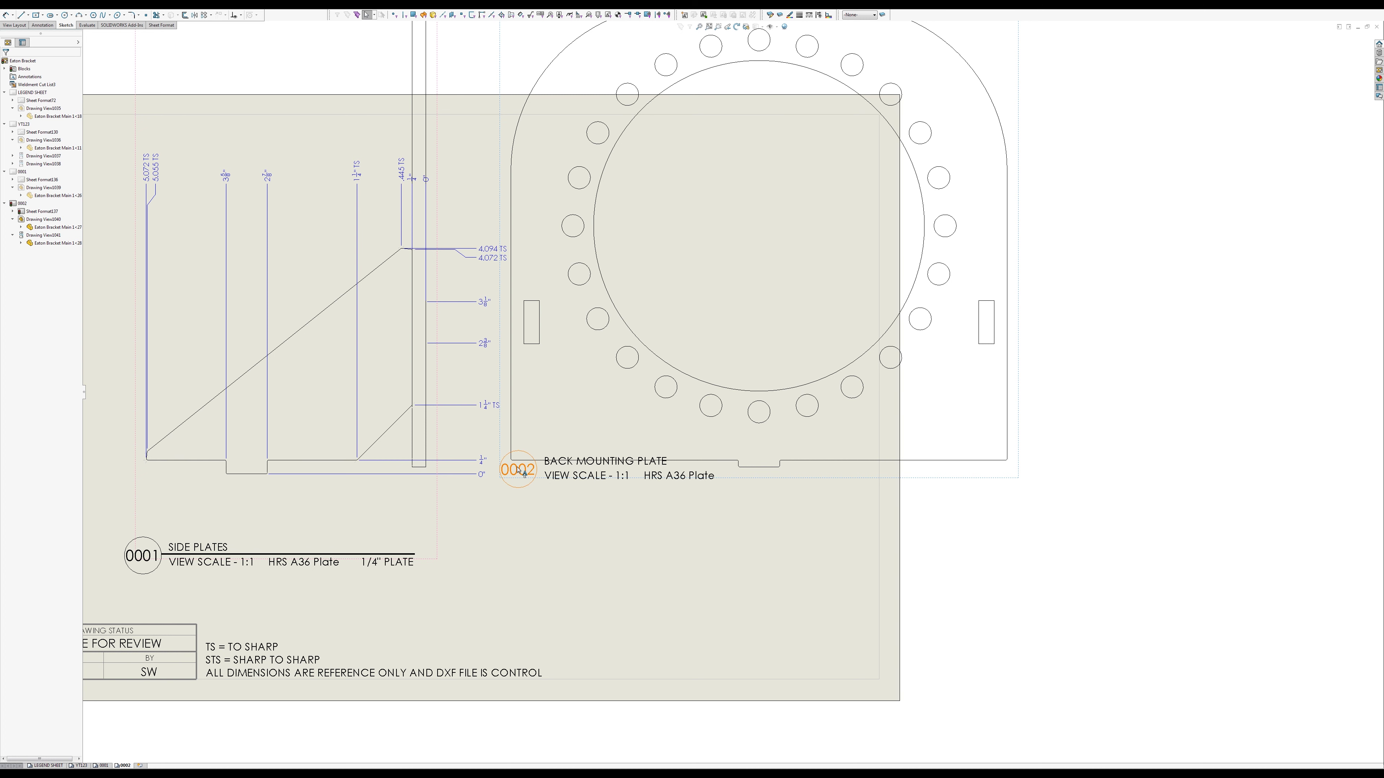
{"action": "left_click", "coordinate": [521, 463]}
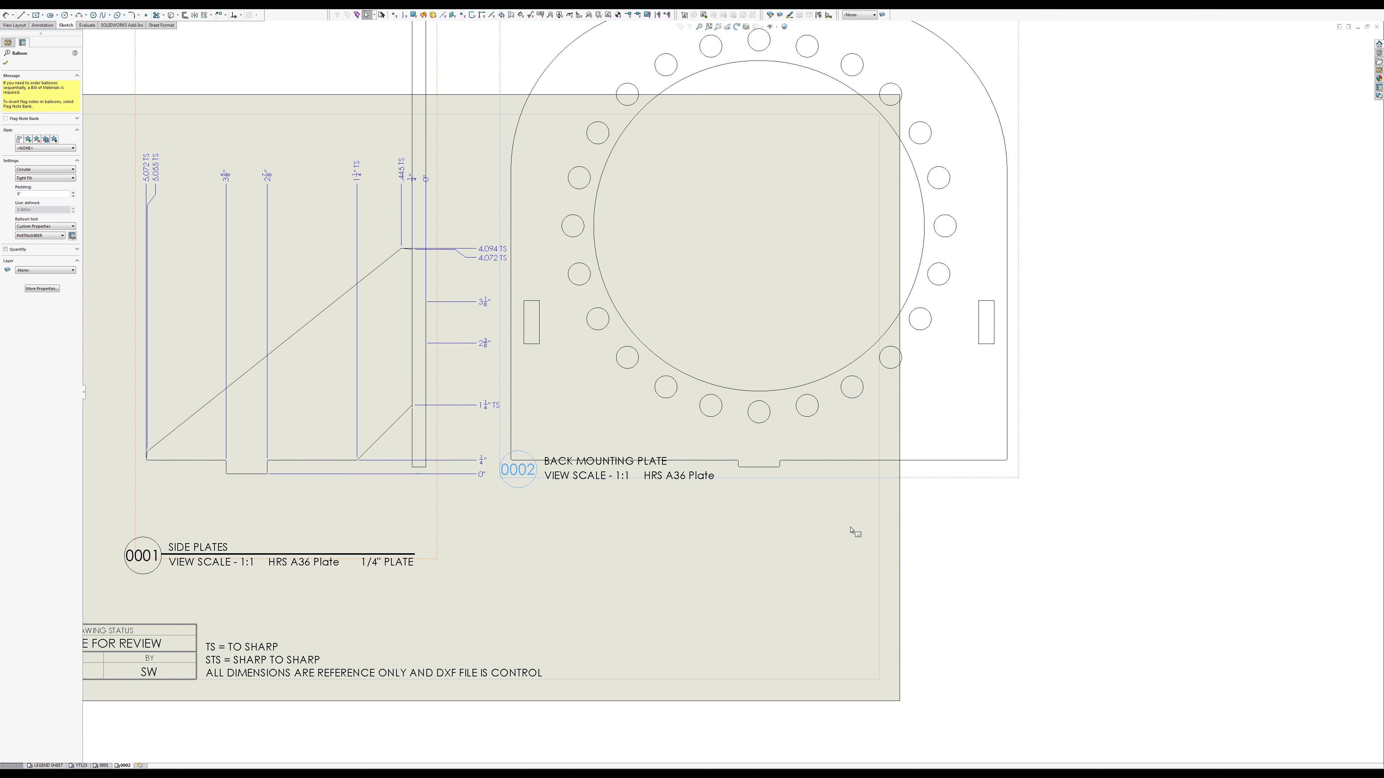
{"action": "left_click", "coordinate": [789, 515]}
Step: Drag the 0002 label down level with SIDE PLATES and nudge the plate view left
{"action": "left_click", "coordinate": [558, 475]}
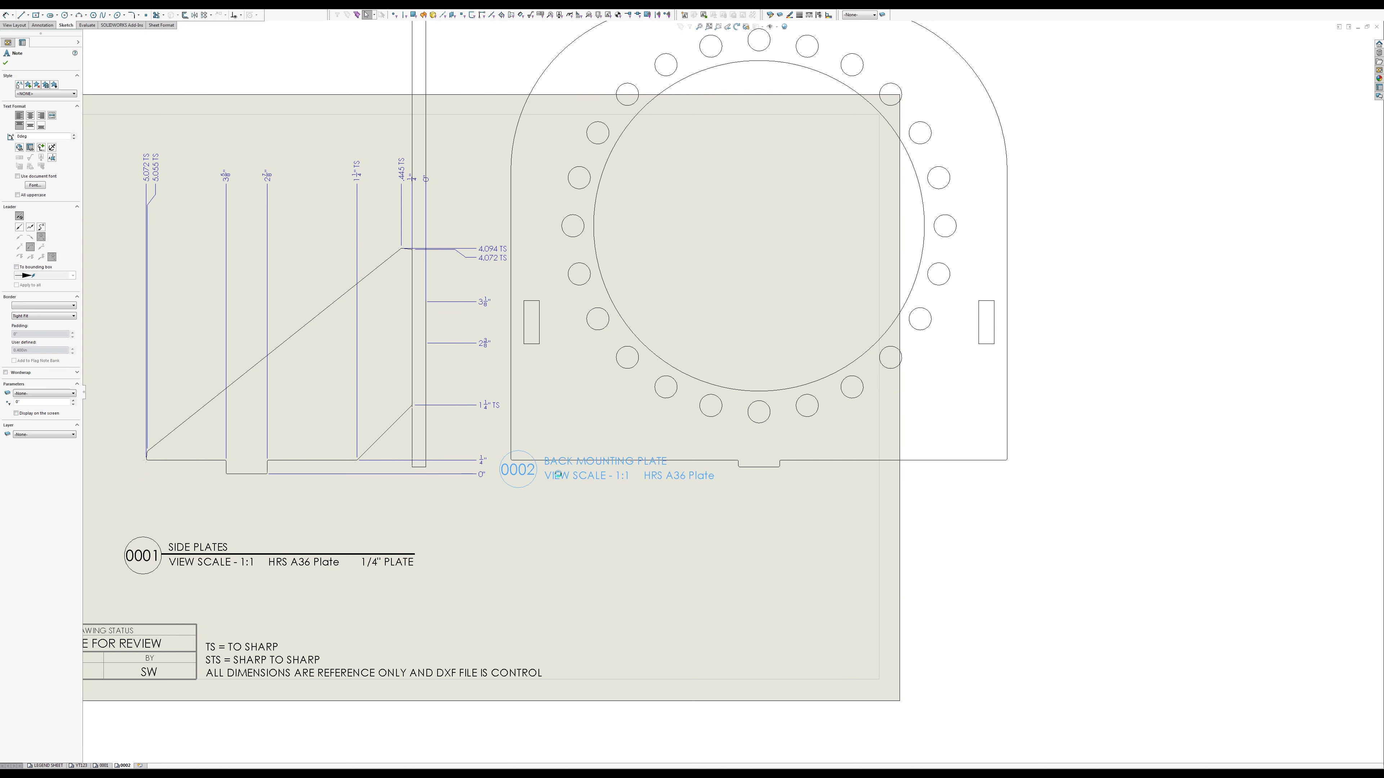
{"action": "left_click_drag", "start_coordinate": [558, 475], "coordinate": [725, 570]}
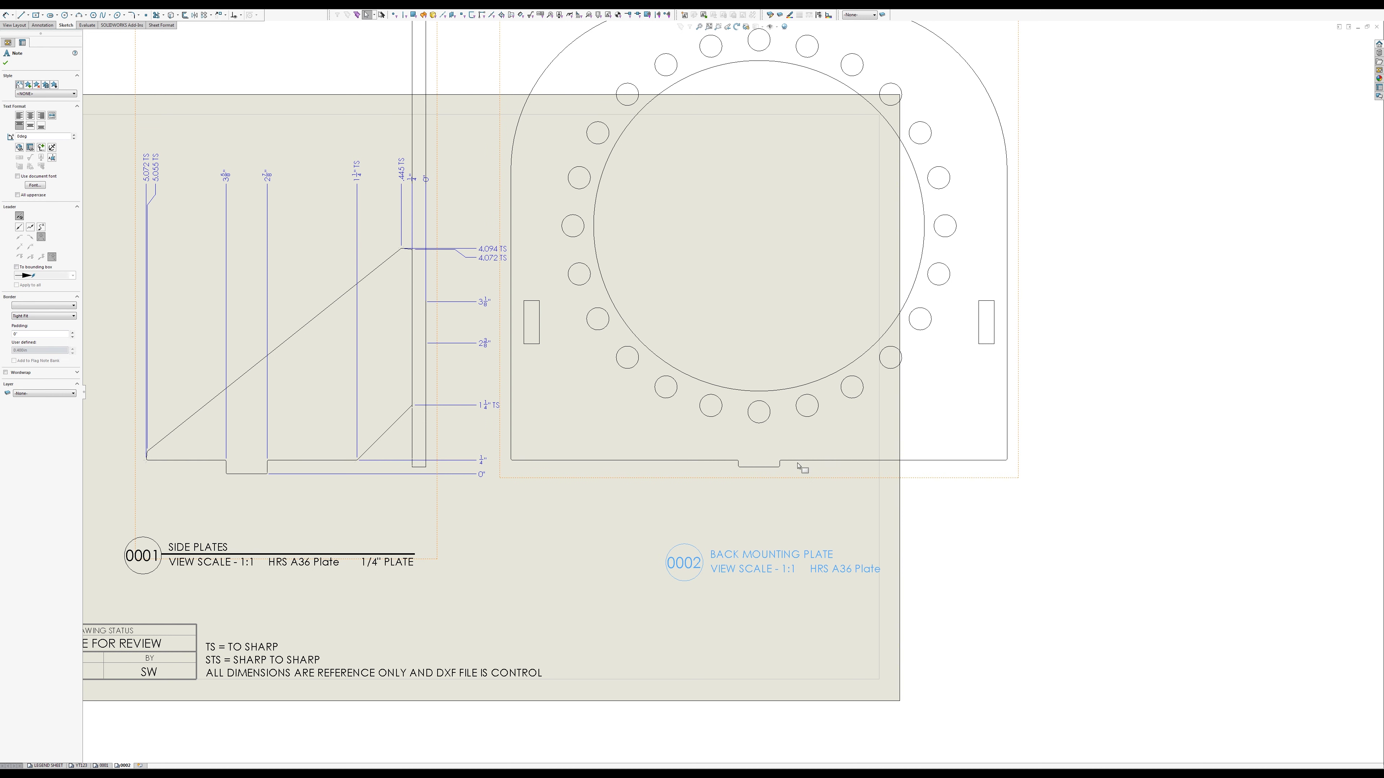
{"action": "mouse_move", "coordinate": [797, 464]}
{"action": "left_mouse_down"}
{"action": "mouse_move", "coordinate": [828, 480]}
{"action": "mouse_move", "coordinate": [761, 479]}
{"action": "left_mouse_up"}
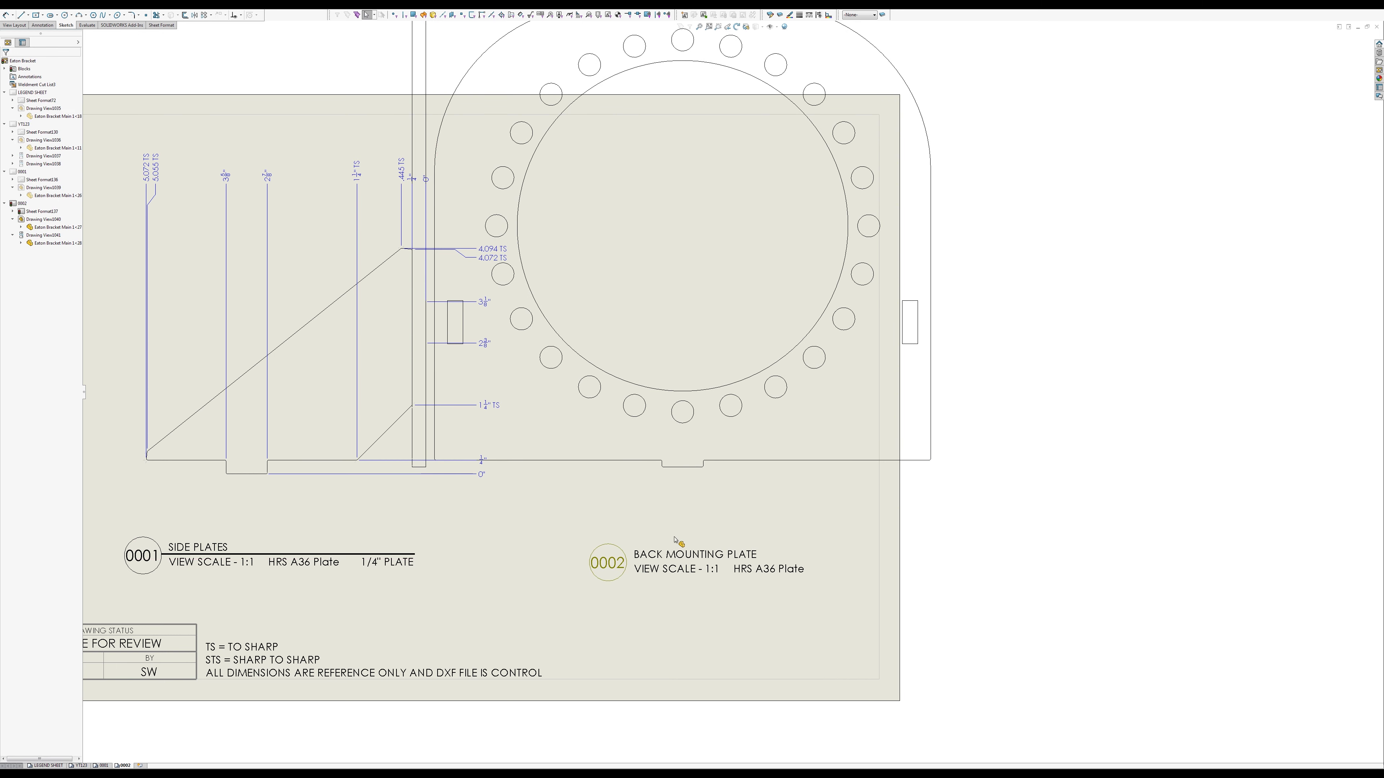
{"action": "left_click", "coordinate": [621, 567]}
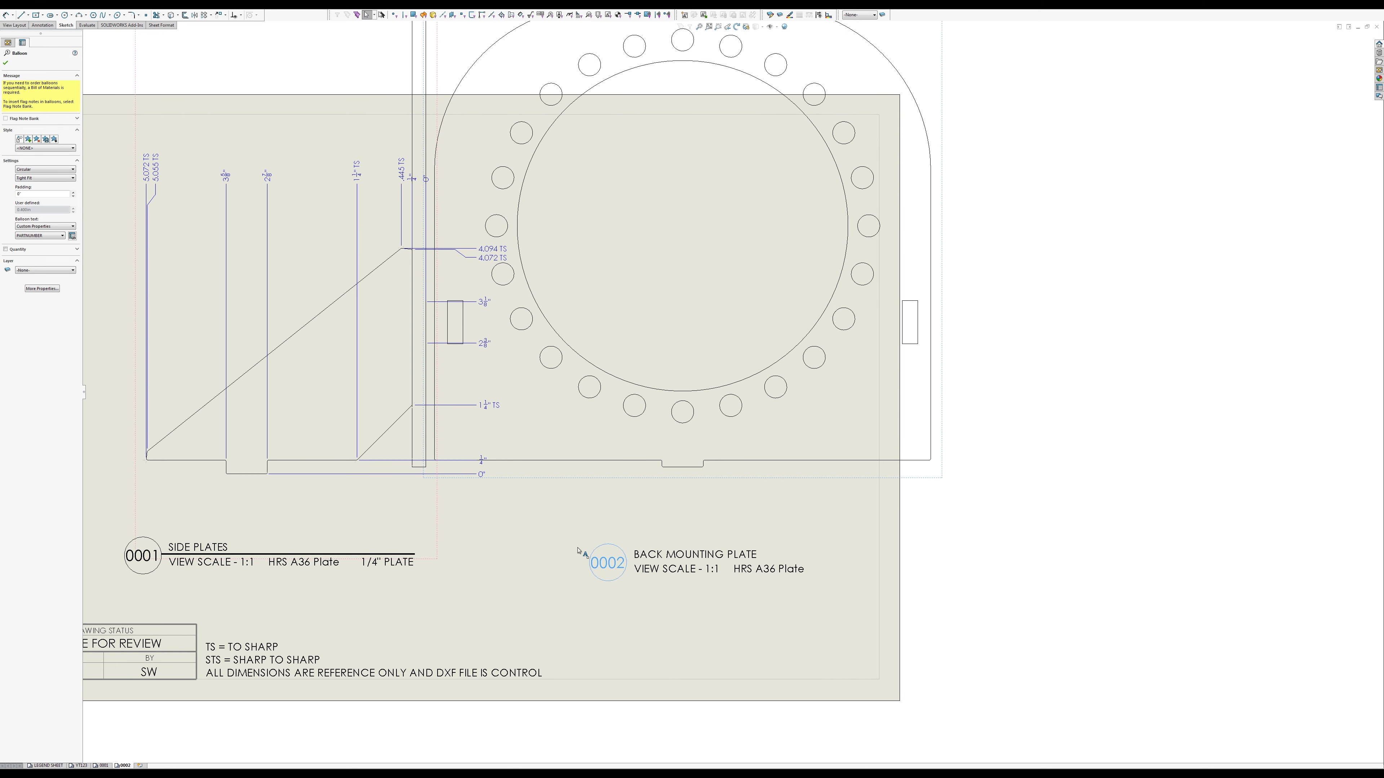
{"action": "left_click", "coordinate": [34, 289]}
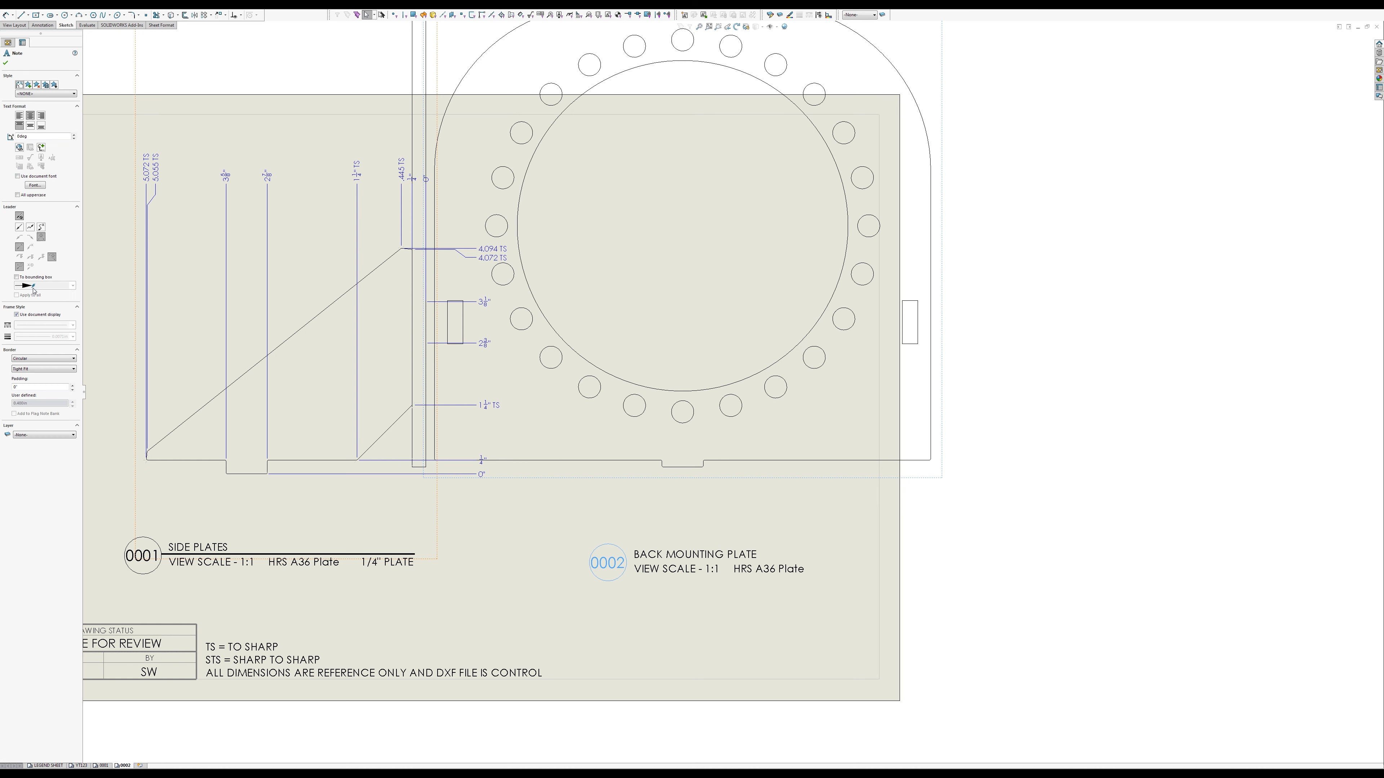
{"action": "left_click", "coordinate": [21, 227]}
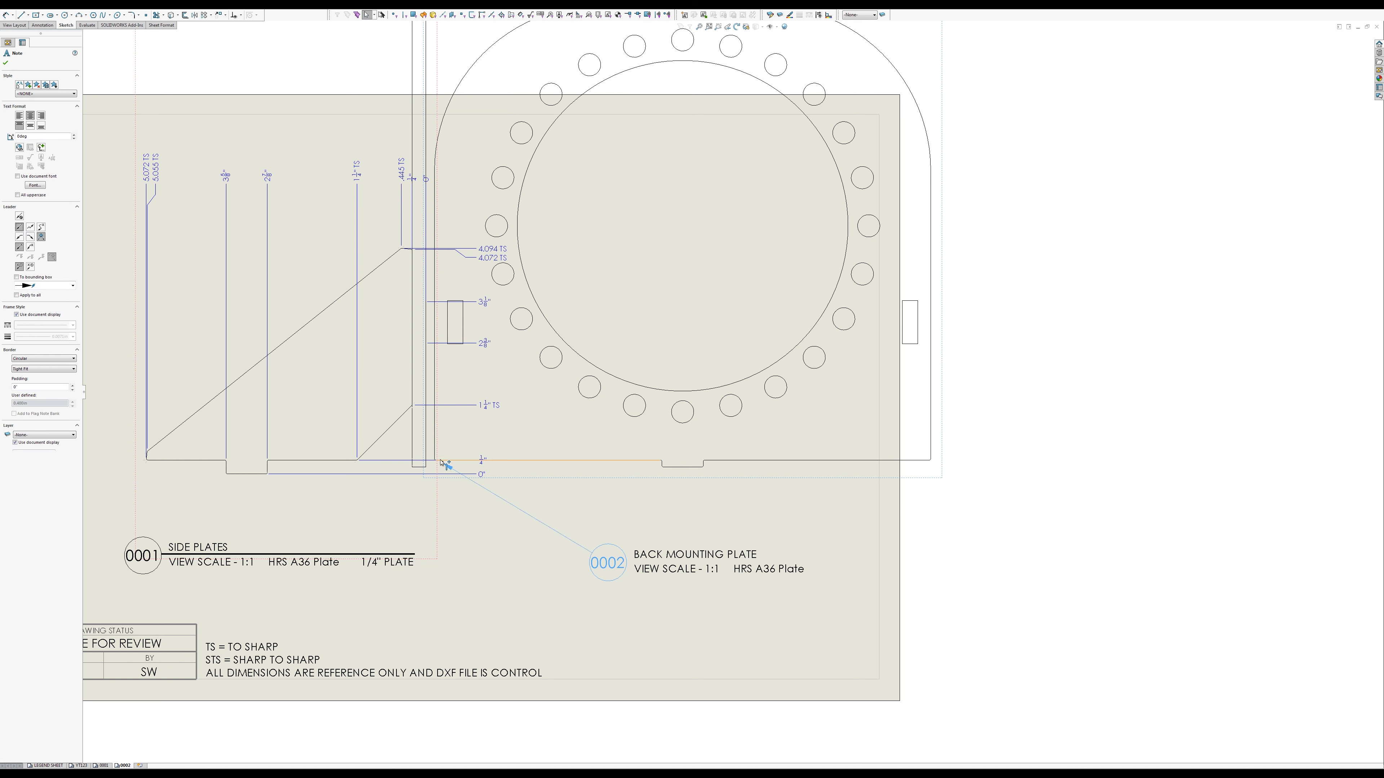
{"action": "left_click_drag", "start_coordinate": [443, 464], "coordinate": [663, 466]}
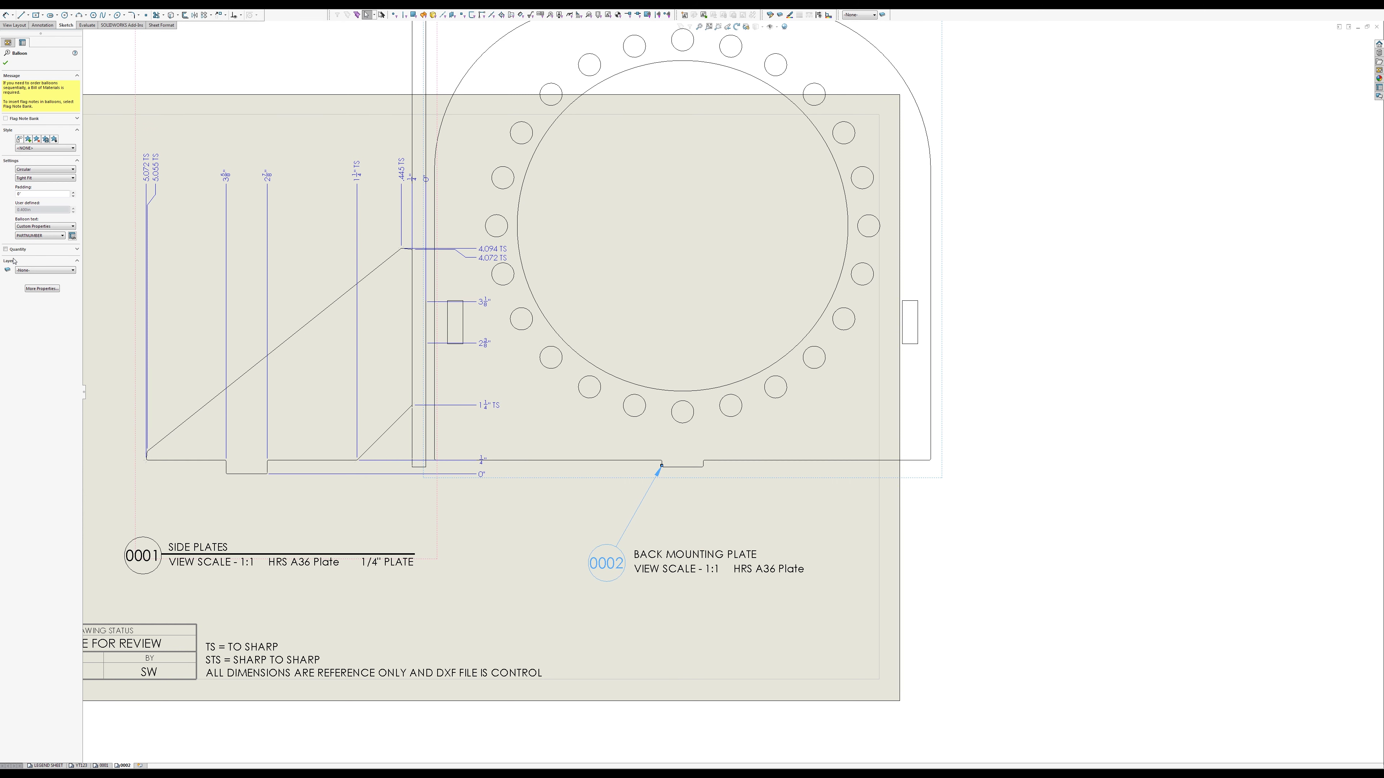
{"action": "left_click", "coordinate": [41, 289]}
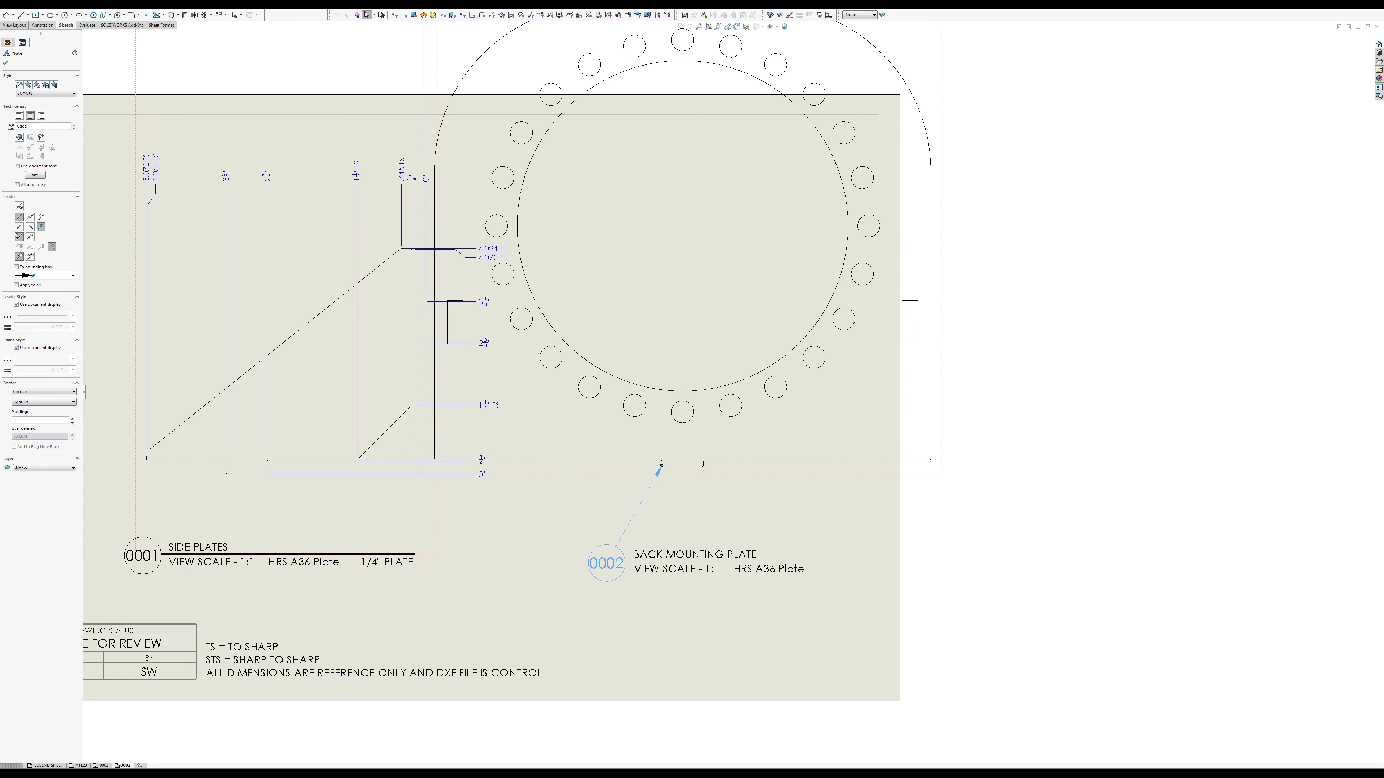
{"action": "left_click", "coordinate": [20, 206]}
{"action": "key", "text": "Escape"}
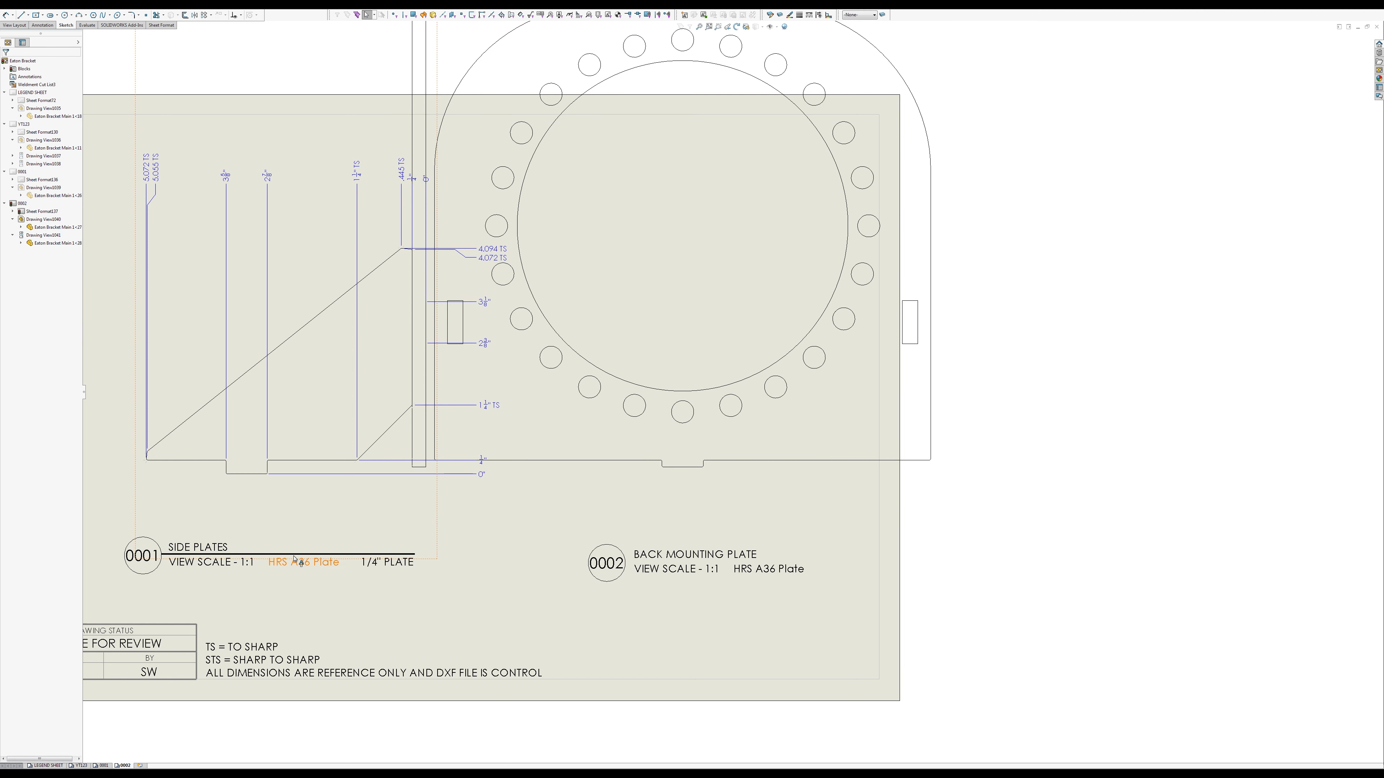
Step: Copy the SIDE PLATES underline beneath the BACK MOUNTING PLATE title and shorten it to fit
{"action": "left_click", "coordinate": [355, 560]}
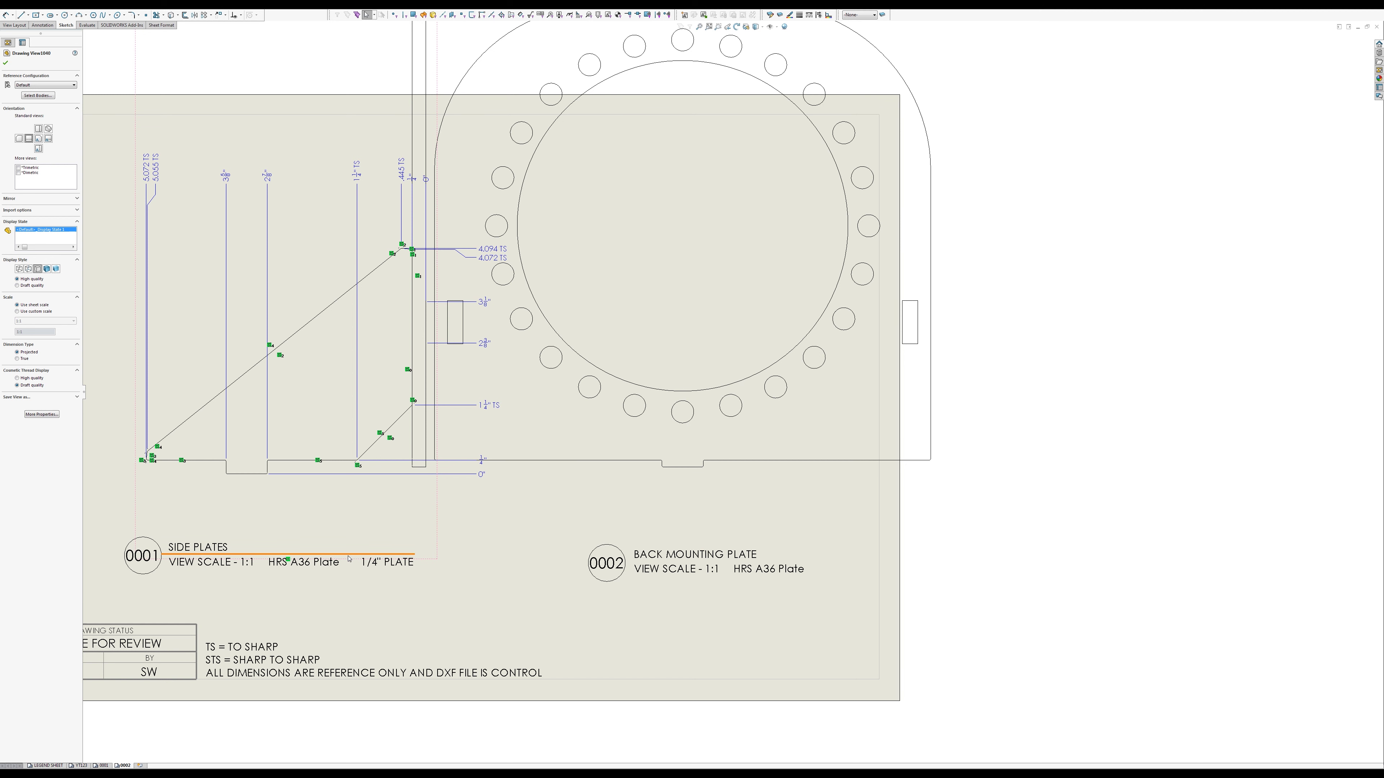
{"action": "left_click", "coordinate": [349, 555]}
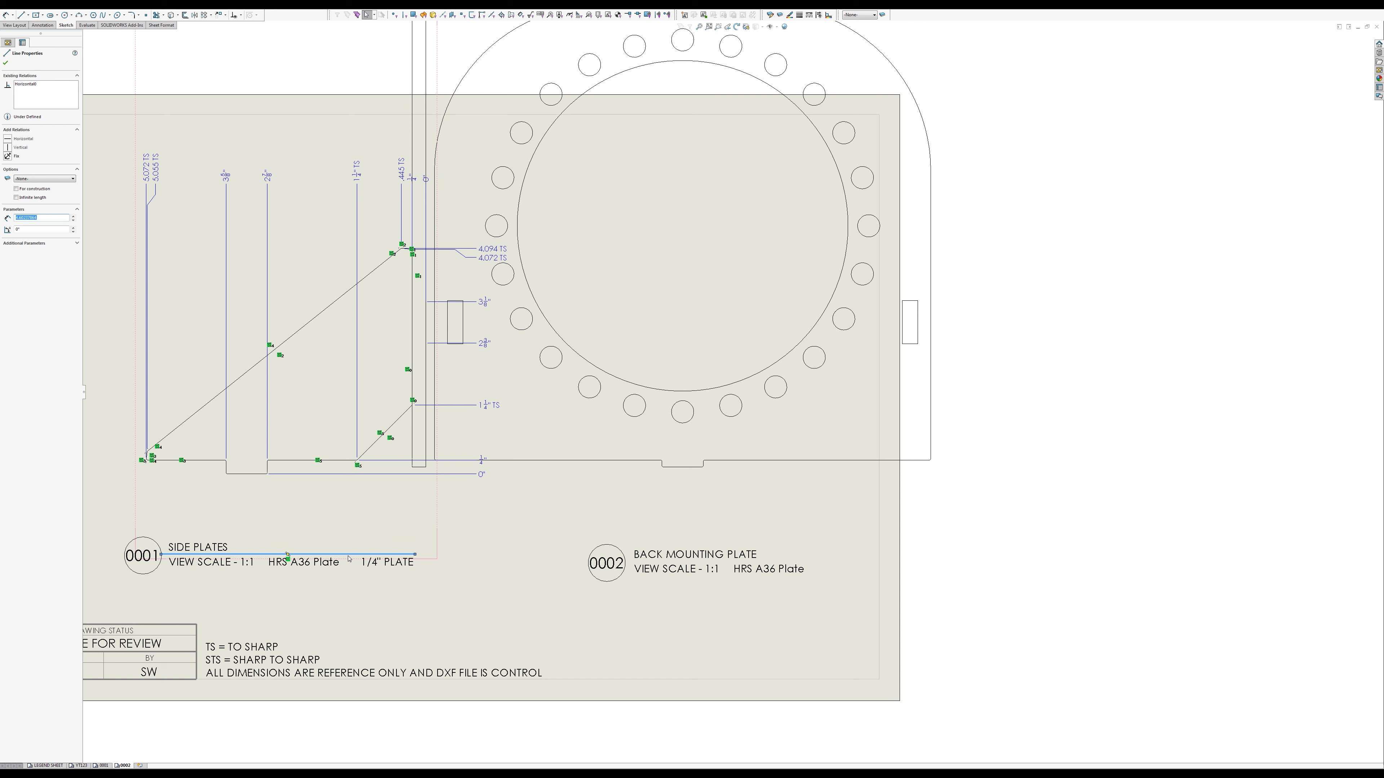
{"action": "left_click", "coordinate": [759, 448]}
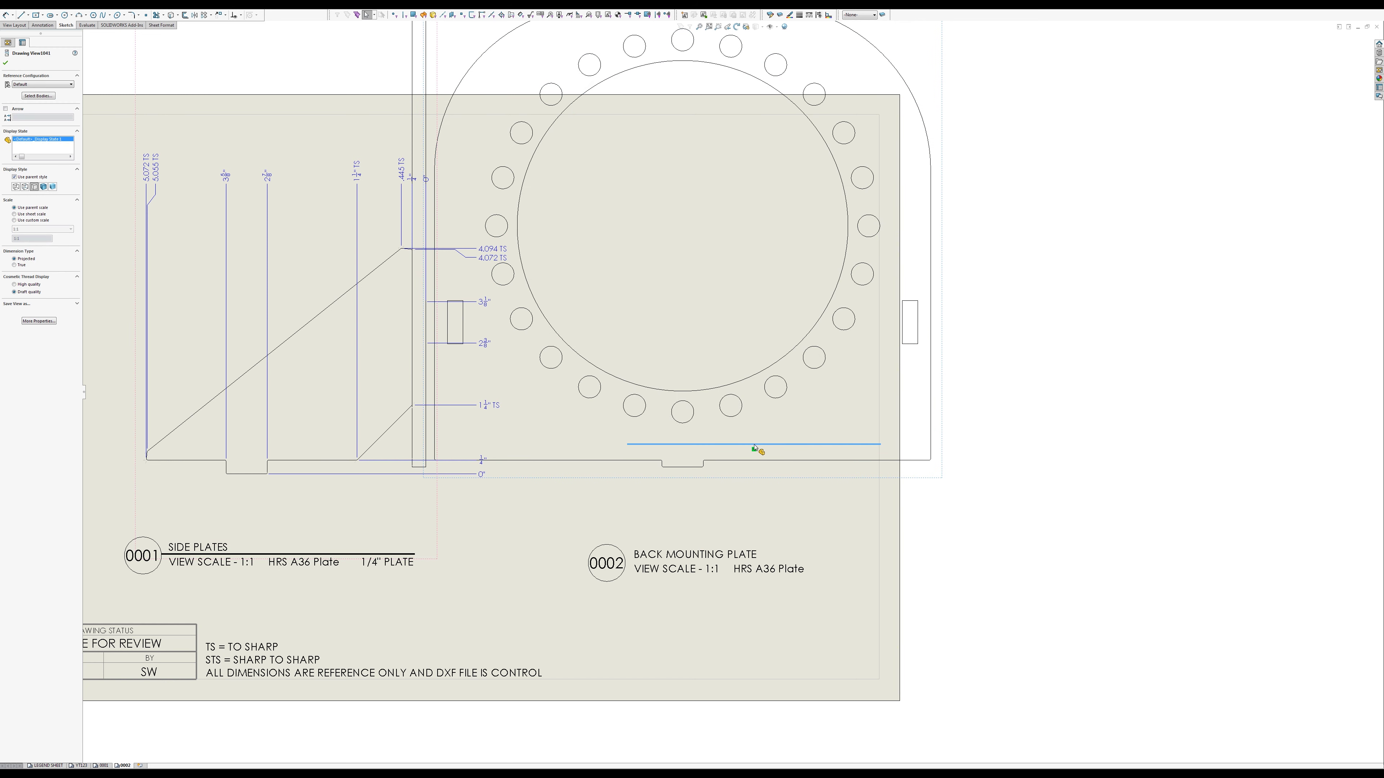
{"action": "left_click_drag", "start_coordinate": [755, 448], "coordinate": [755, 540]}
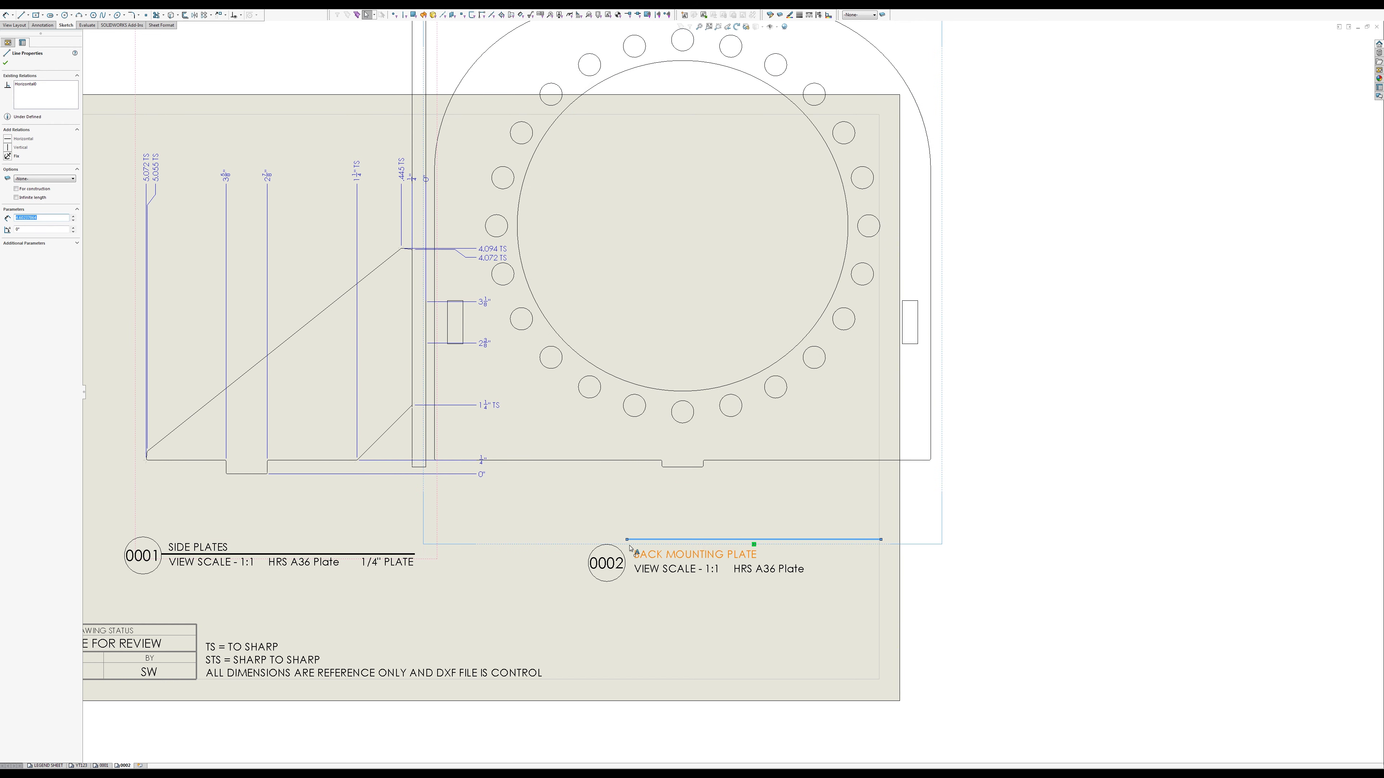
{"action": "left_click_drag", "start_coordinate": [627, 541], "coordinate": [626, 565]}
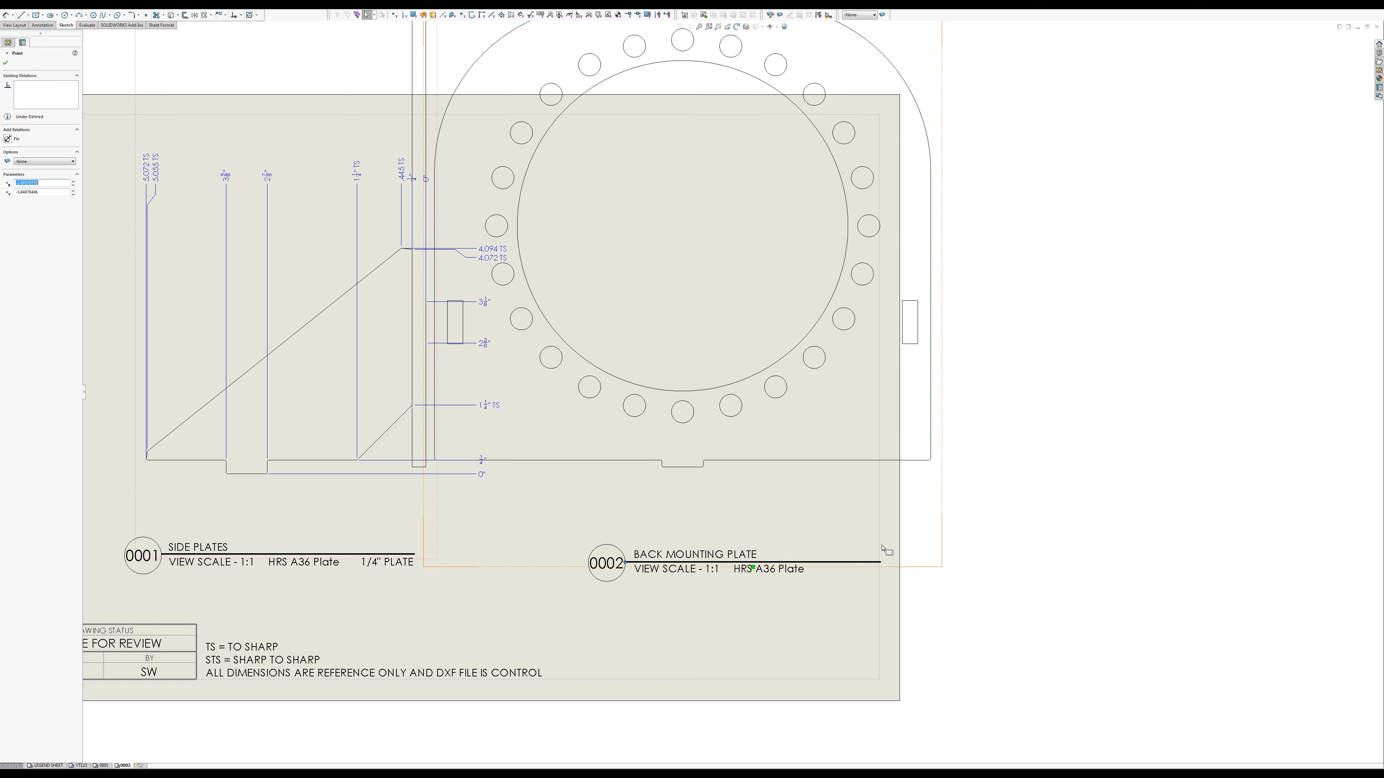
{"action": "left_click_drag", "start_coordinate": [880, 562], "coordinate": [808, 563]}
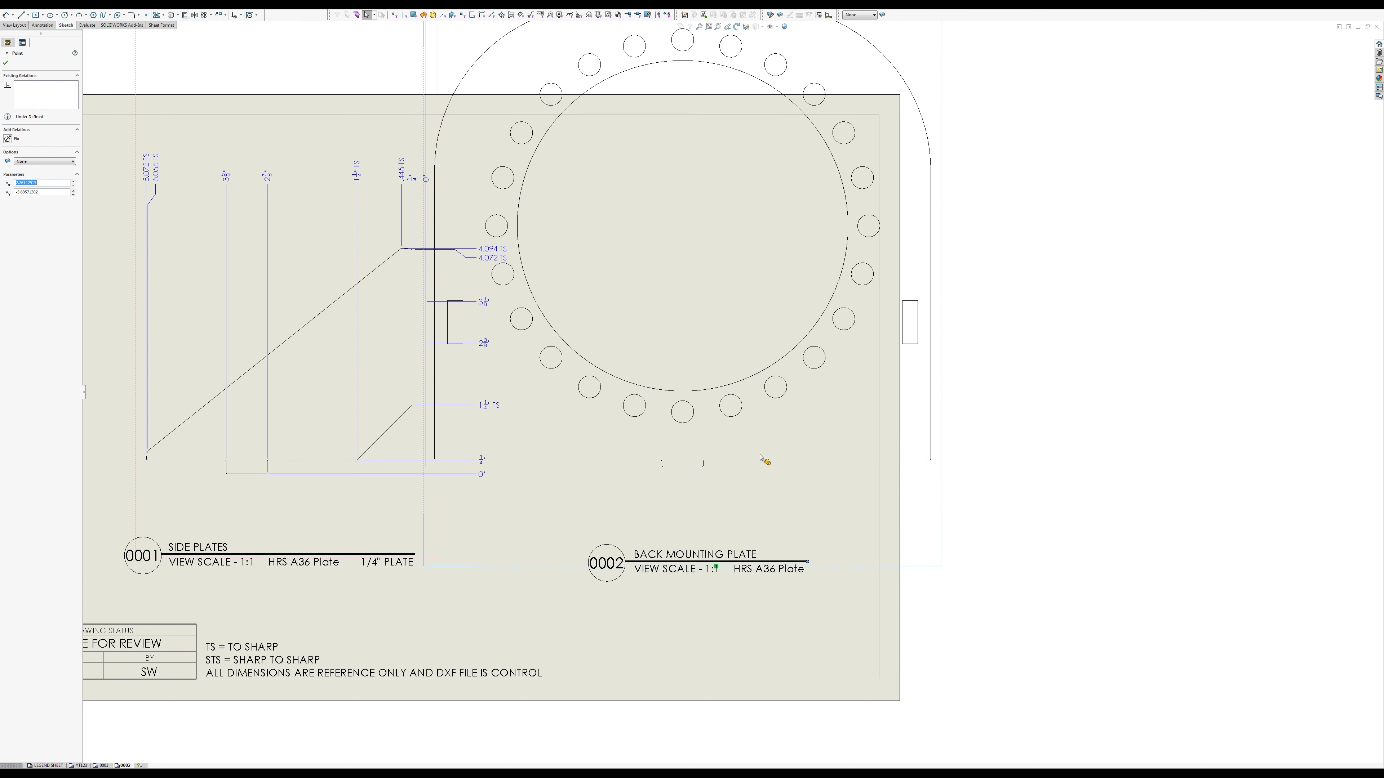
{"action": "left_click", "coordinate": [311, 434]}
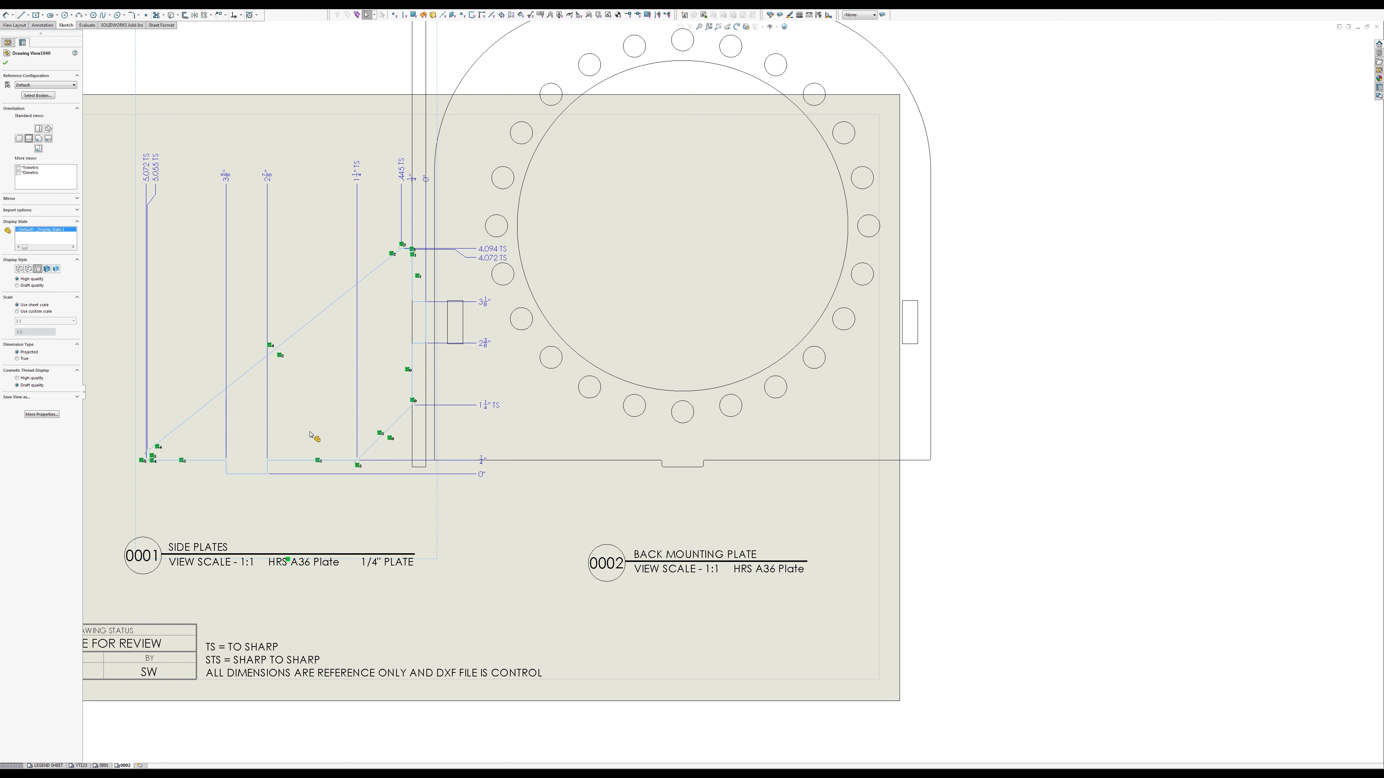
Step: Delete the side plates view and move the back mounting plate view down and left
{"action": "key", "text": "Delete"}
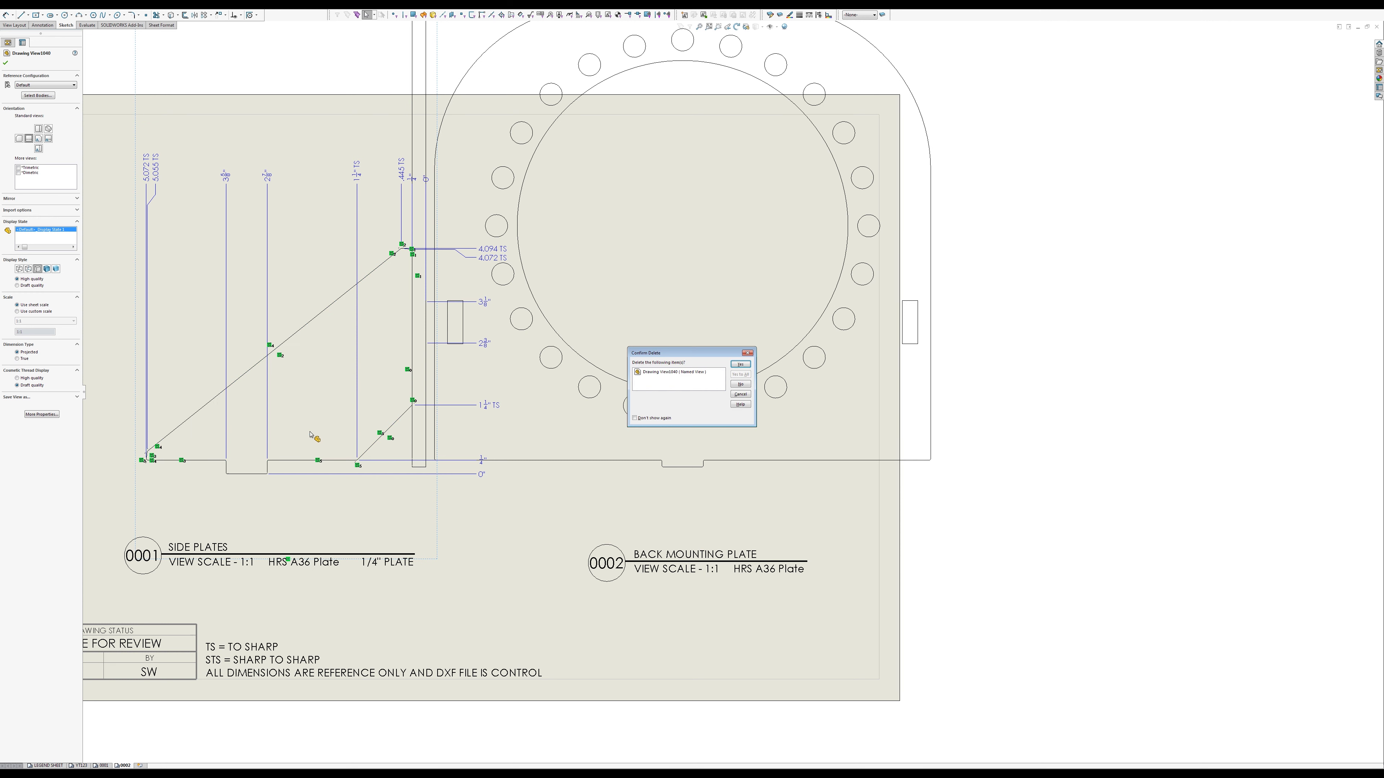
{"action": "left_click", "coordinate": [741, 364]}
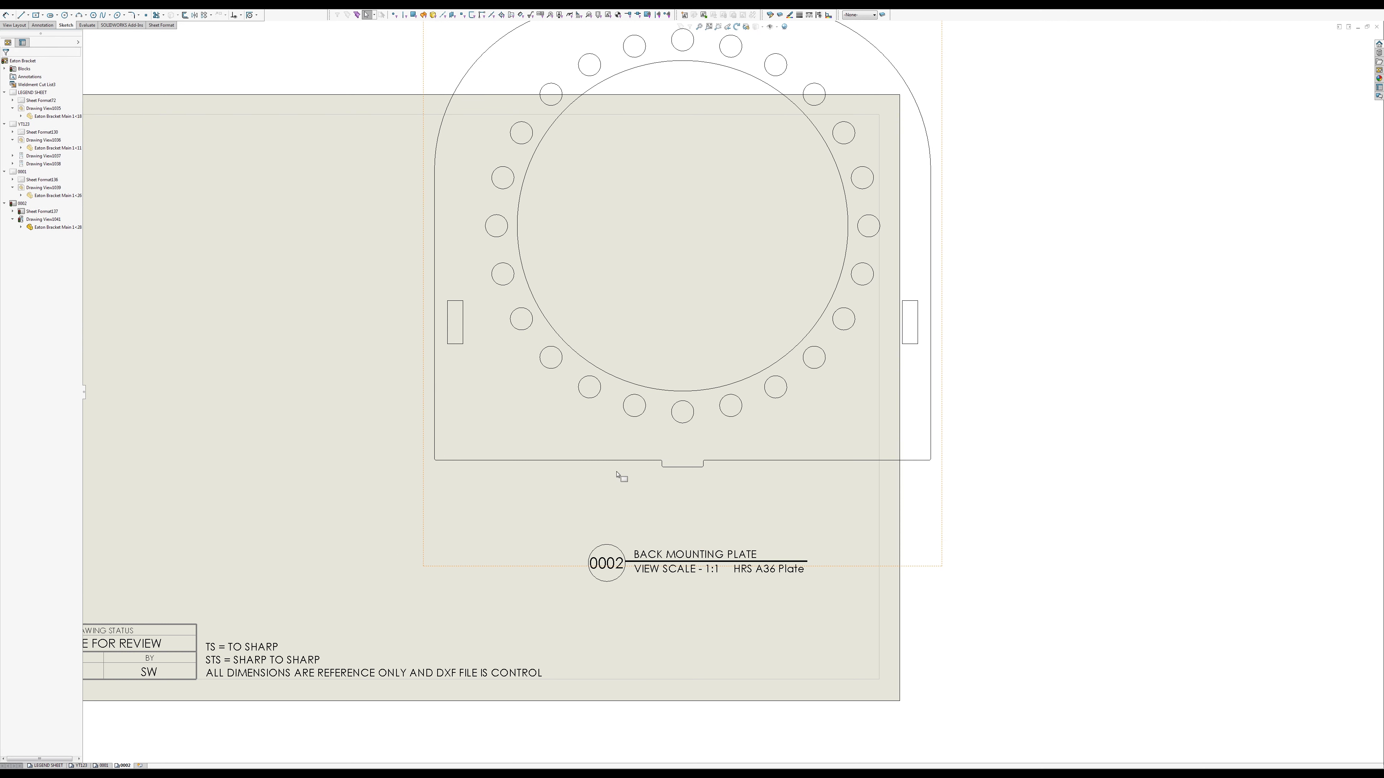
{"action": "mouse_move", "coordinate": [615, 470]}
{"action": "left_mouse_down"}
{"action": "mouse_move", "coordinate": [448, 483]}
{"action": "mouse_move", "coordinate": [415, 496]}
{"action": "mouse_move", "coordinate": [410, 539]}
{"action": "left_mouse_up"}
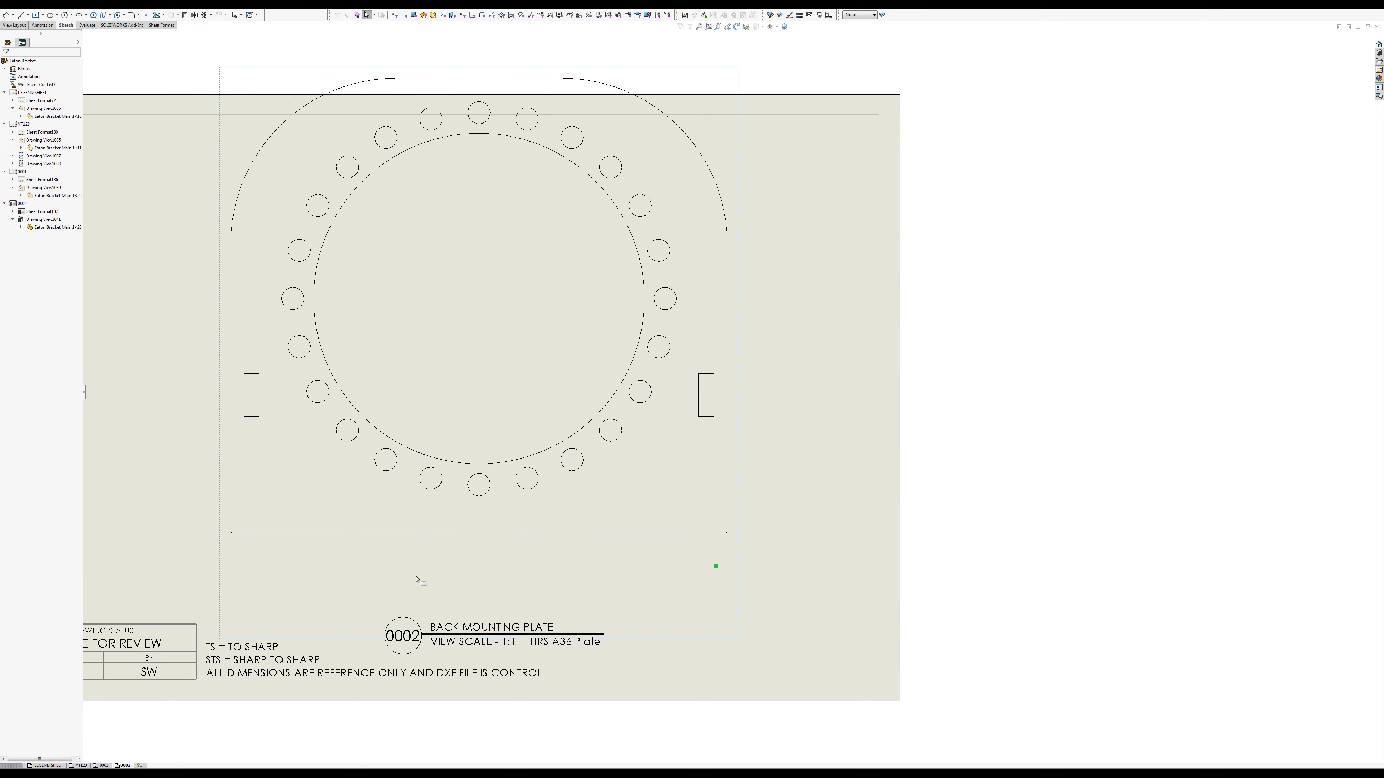
{"action": "left_click_drag", "start_coordinate": [618, 663], "coordinate": [374, 611]}
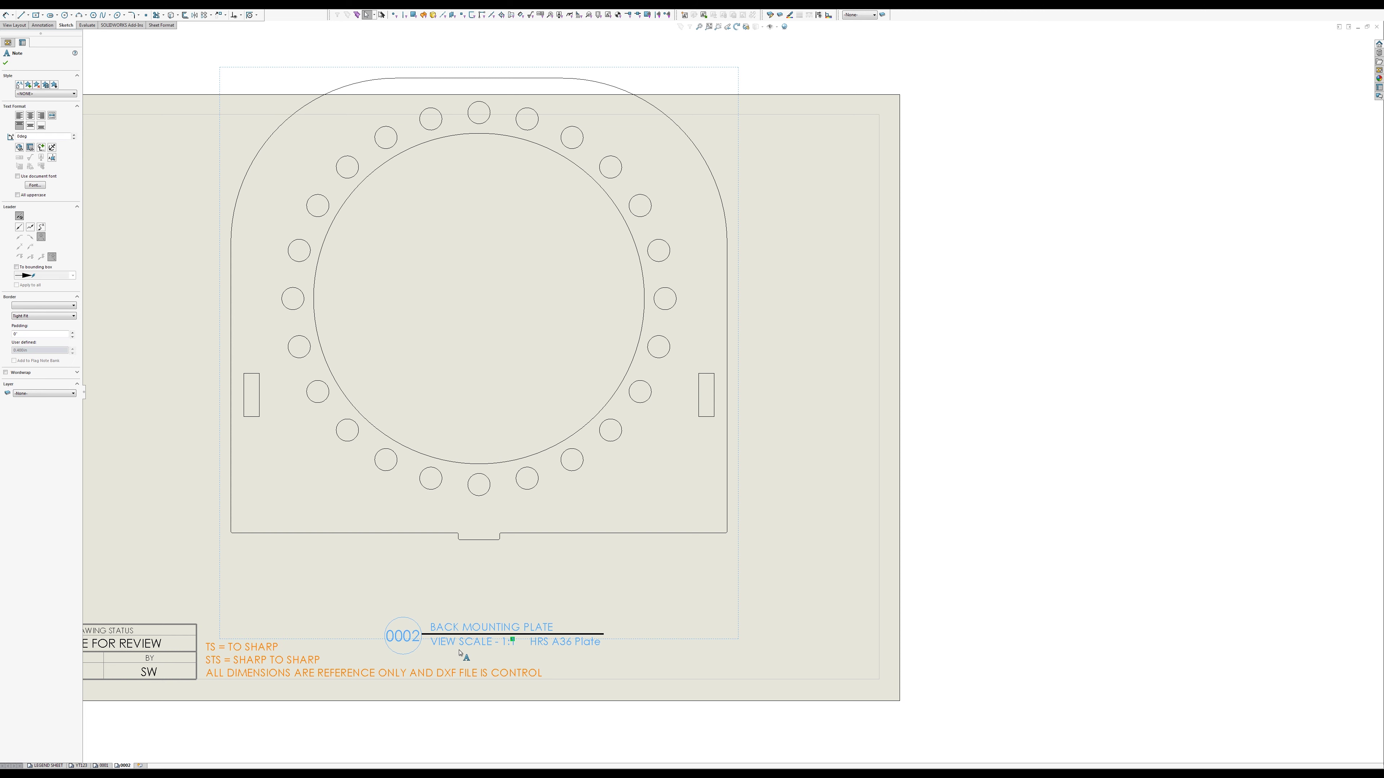
{"action": "left_click_drag", "start_coordinate": [473, 650], "coordinate": [455, 599]}
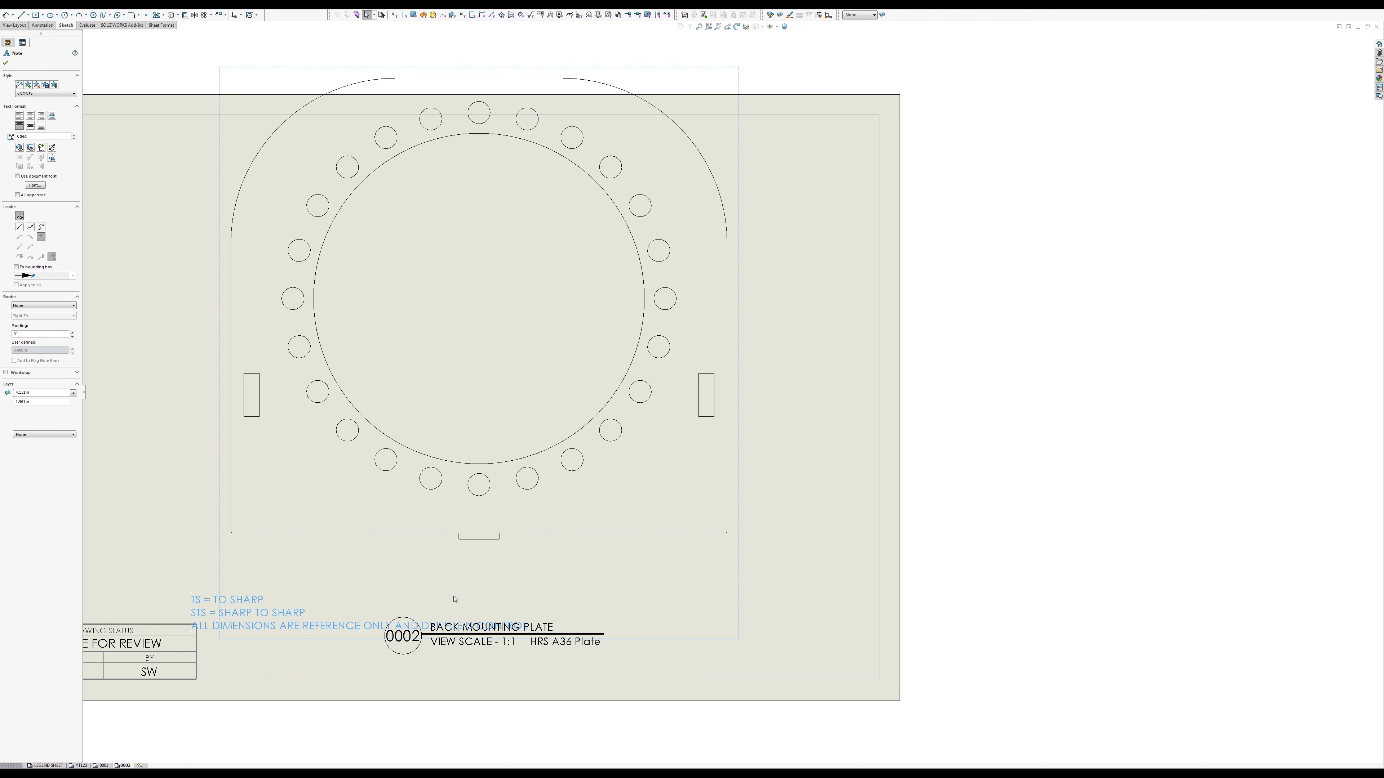
{"action": "key", "text": "ctrl+z"}
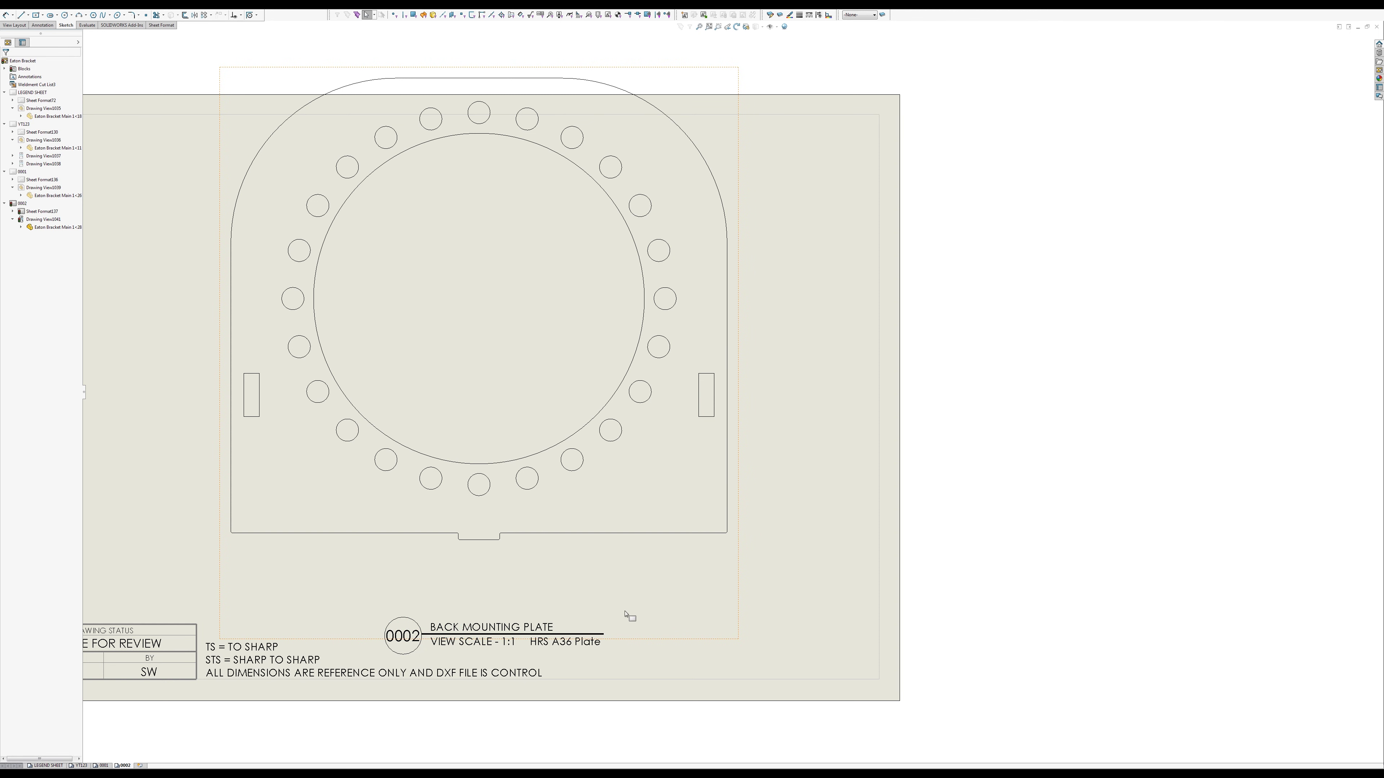
Step: Raise the 0002 BACK MOUNTING PLATE label under the plate and stretch its underline across the label
{"action": "left_click_drag", "start_coordinate": [647, 742], "coordinate": [378, 595]}
{"action": "left_click_drag", "start_coordinate": [339, 751], "coordinate": [690, 610]}
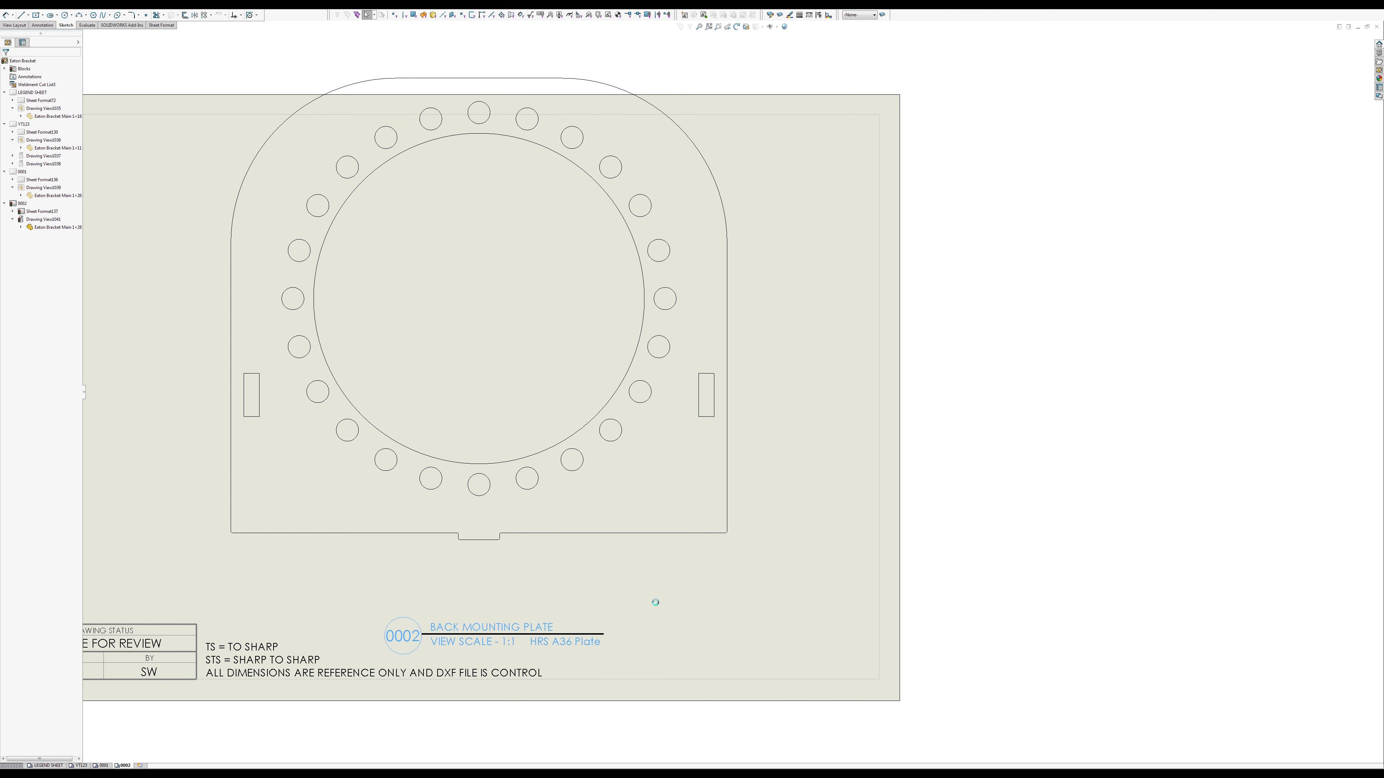
{"action": "left_click_drag", "start_coordinate": [468, 634], "coordinate": [456, 575]}
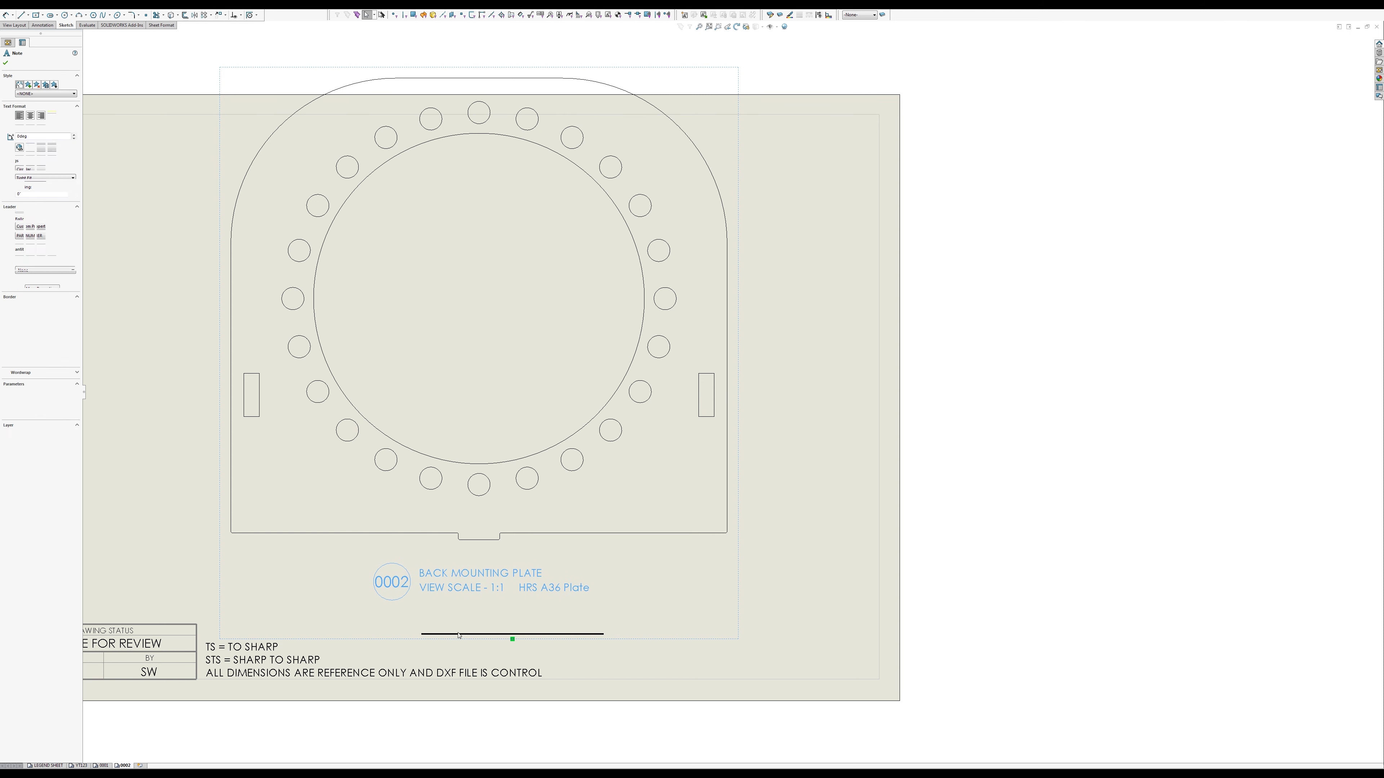
{"action": "left_click", "coordinate": [425, 635]}
{"action": "left_click_drag", "start_coordinate": [422, 635], "coordinate": [410, 582]}
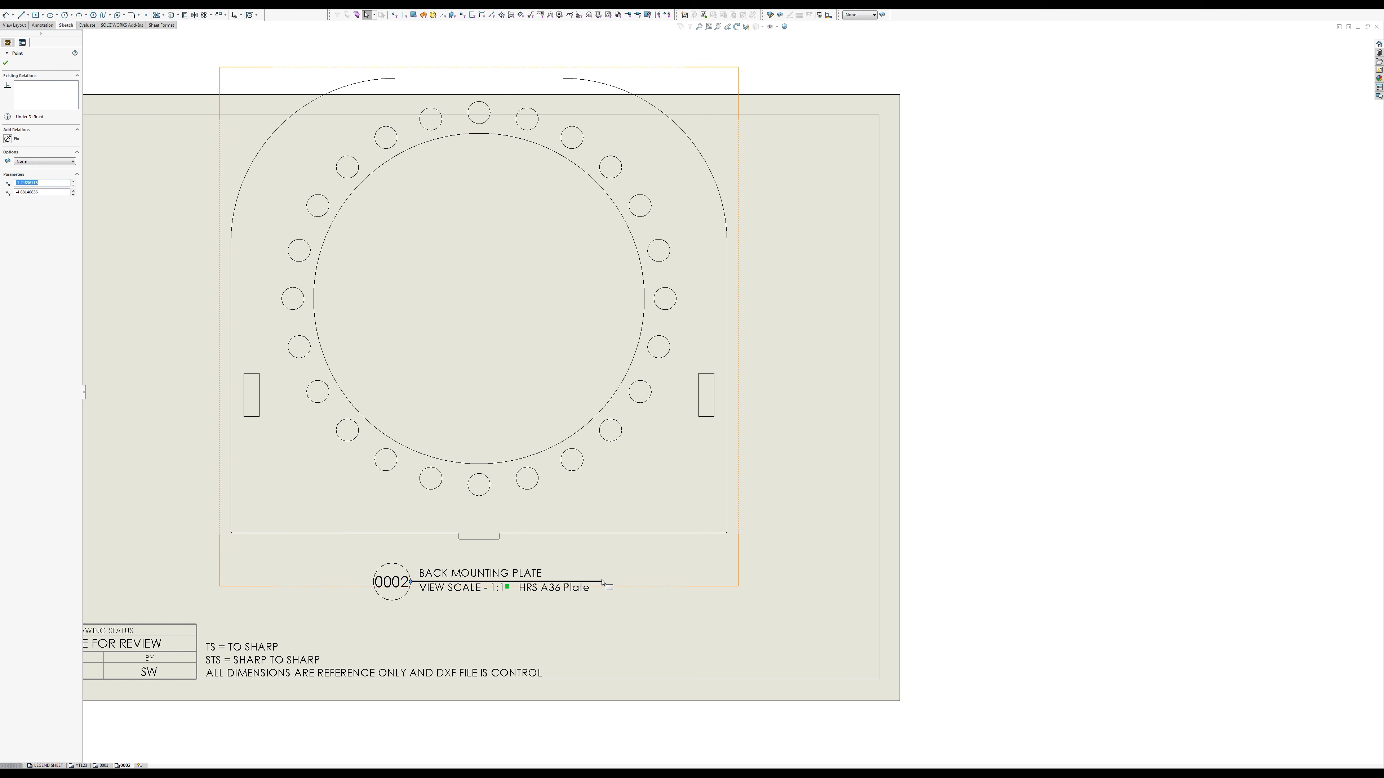
{"action": "left_click_drag", "start_coordinate": [604, 582], "coordinate": [594, 580]}
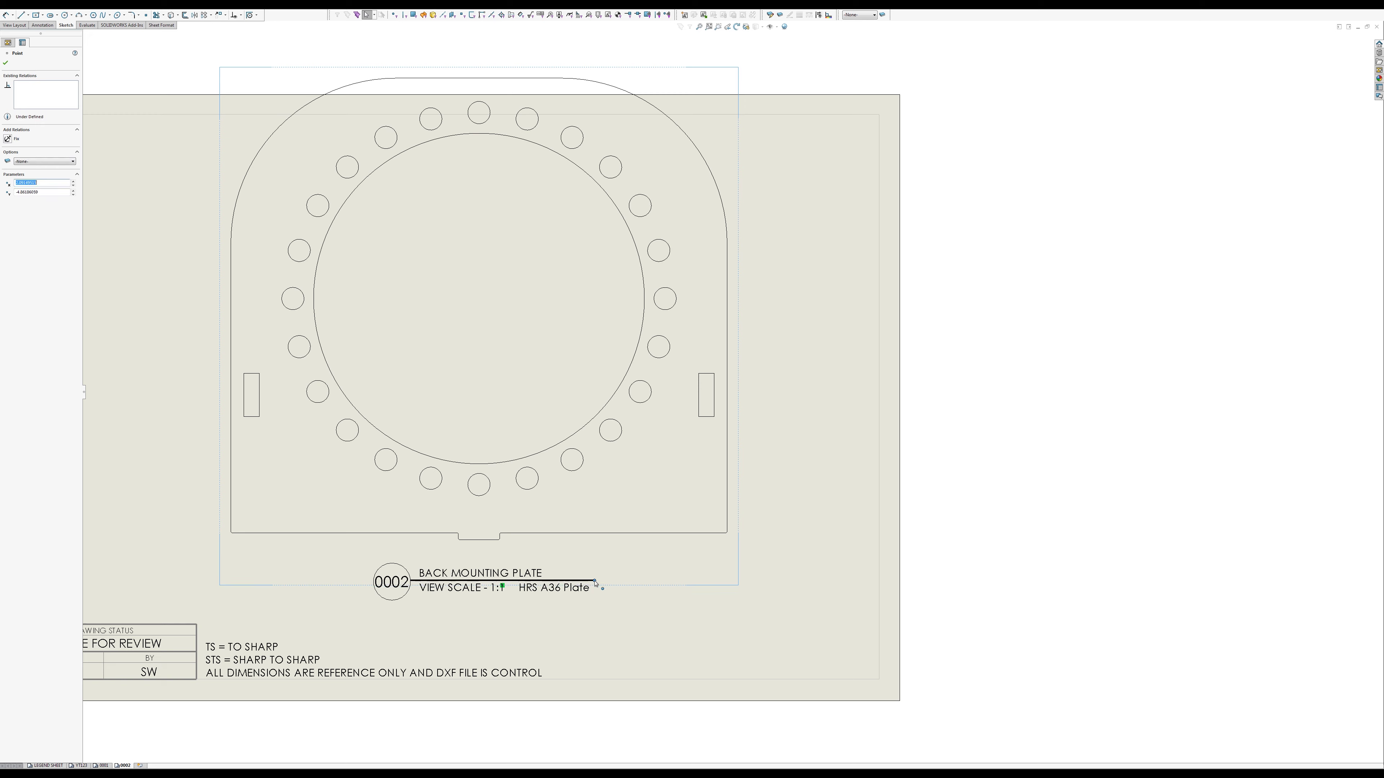
{"action": "left_click", "coordinate": [621, 616]}
{"action": "middle_click_drag", "start_coordinate": [621, 616], "coordinate": [774, 693], "text": "ctrl"}
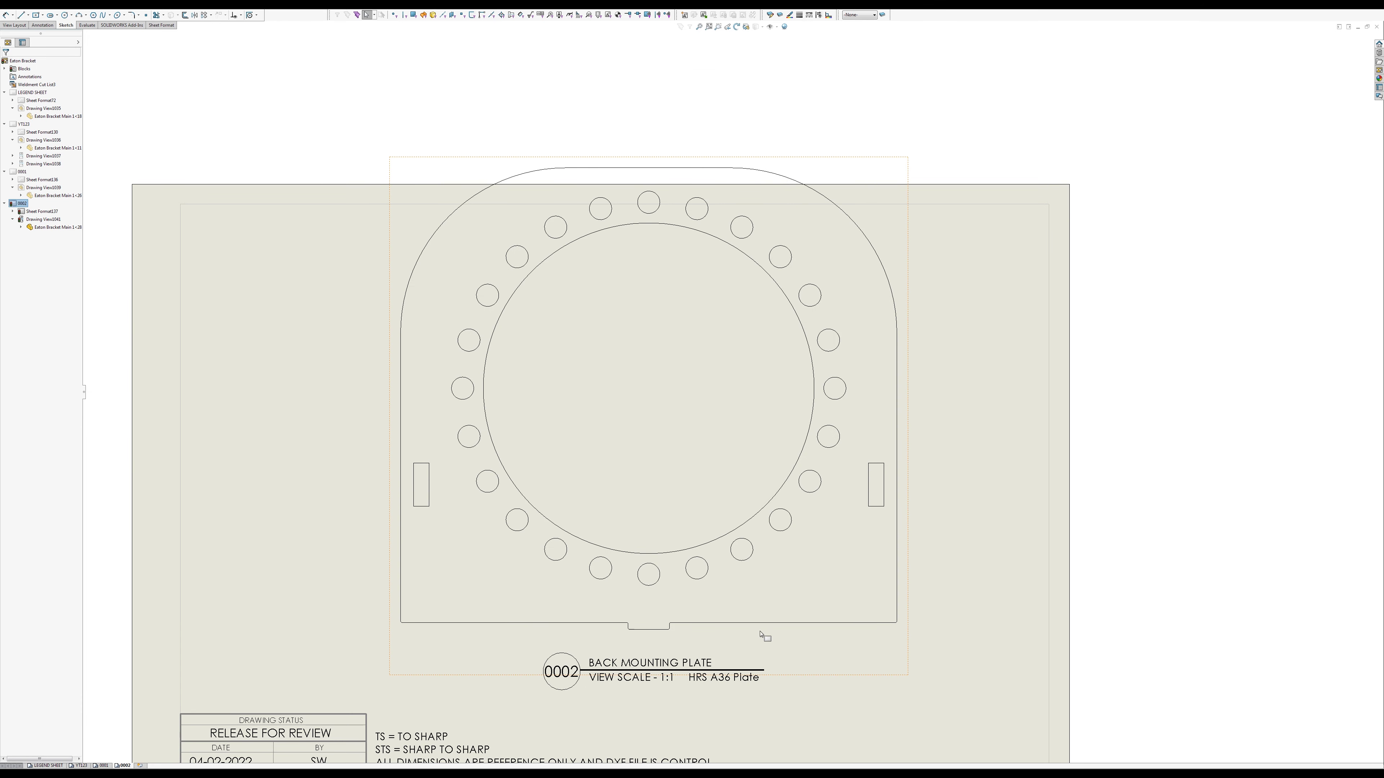
{"action": "left_click_drag", "start_coordinate": [759, 629], "coordinate": [765, 681]}
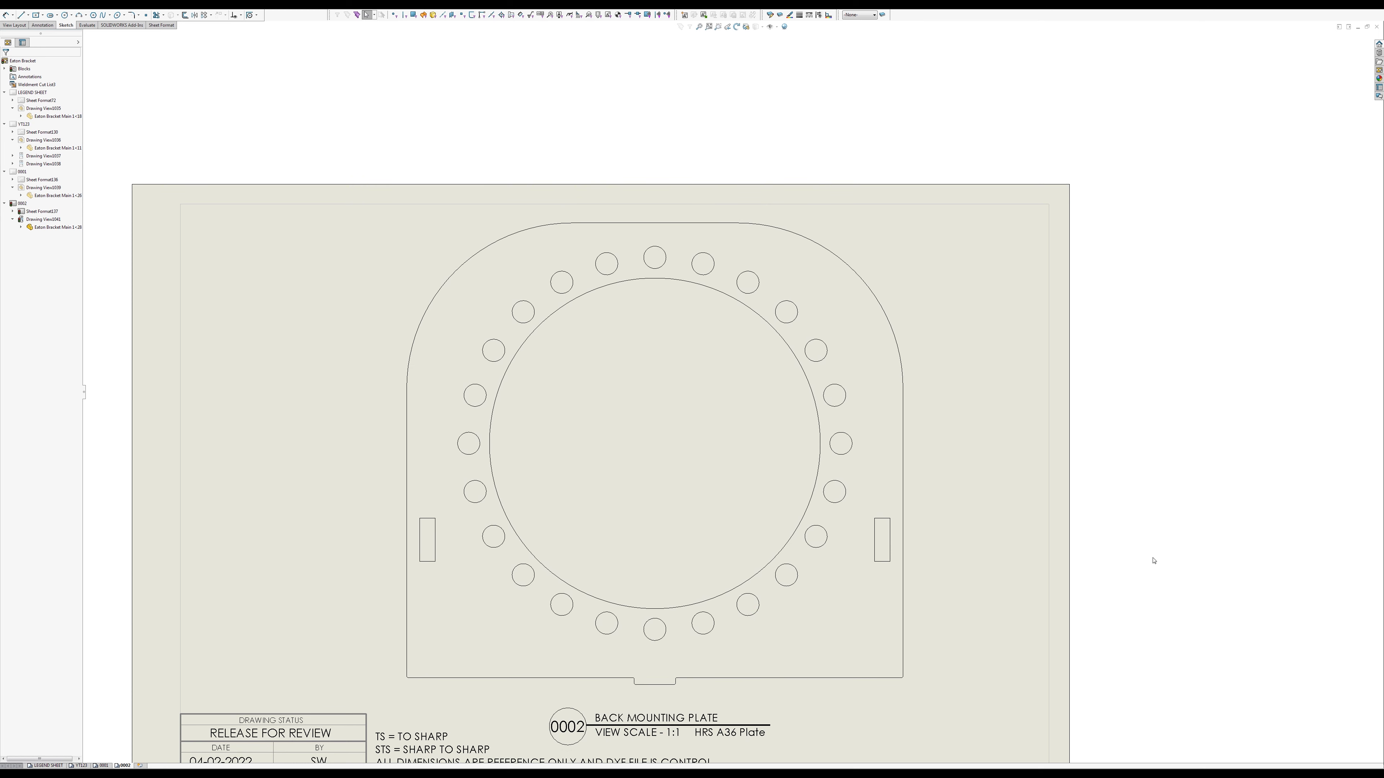
Step: Zoom to fit and shift the back mounting plate view left inside the border
{"action": "key", "text": "f"}
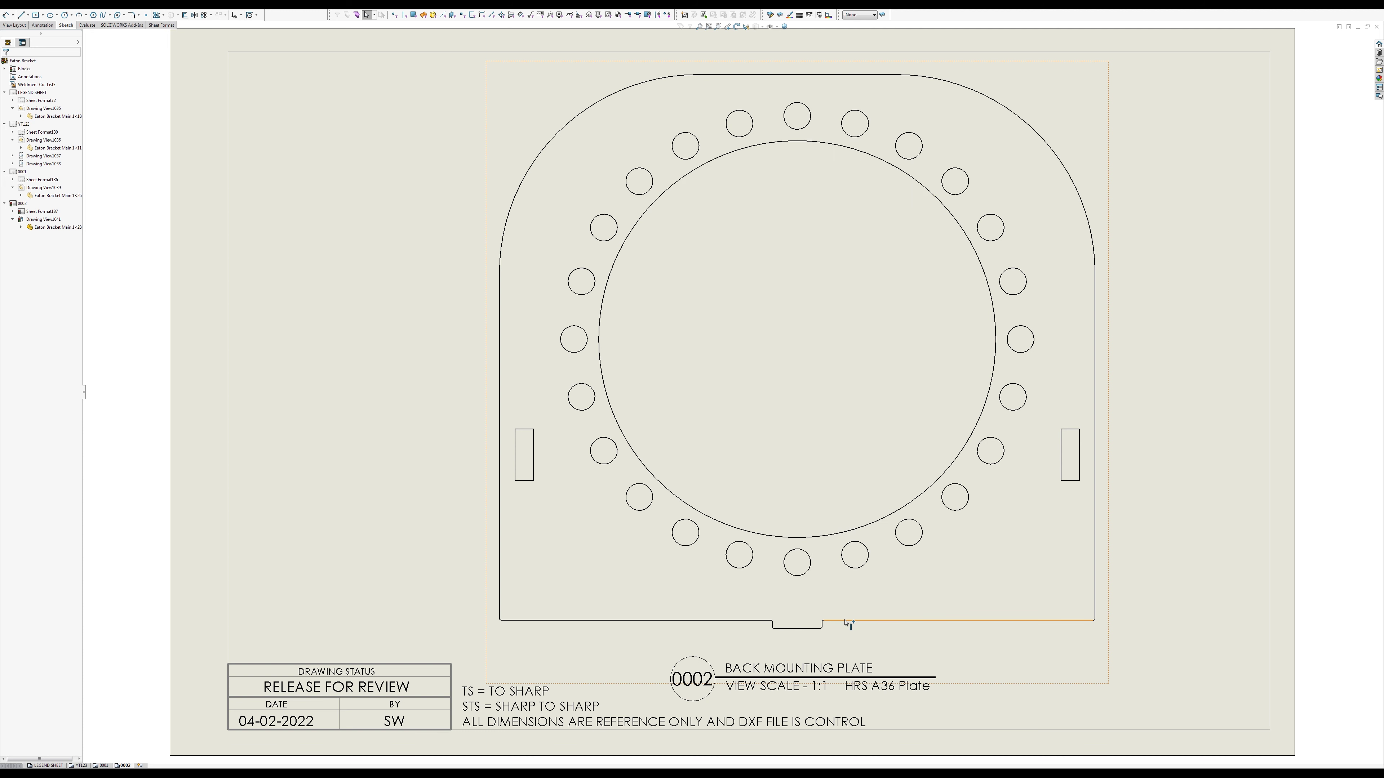
{"action": "left_click_drag", "start_coordinate": [845, 621], "coordinate": [809, 614]}
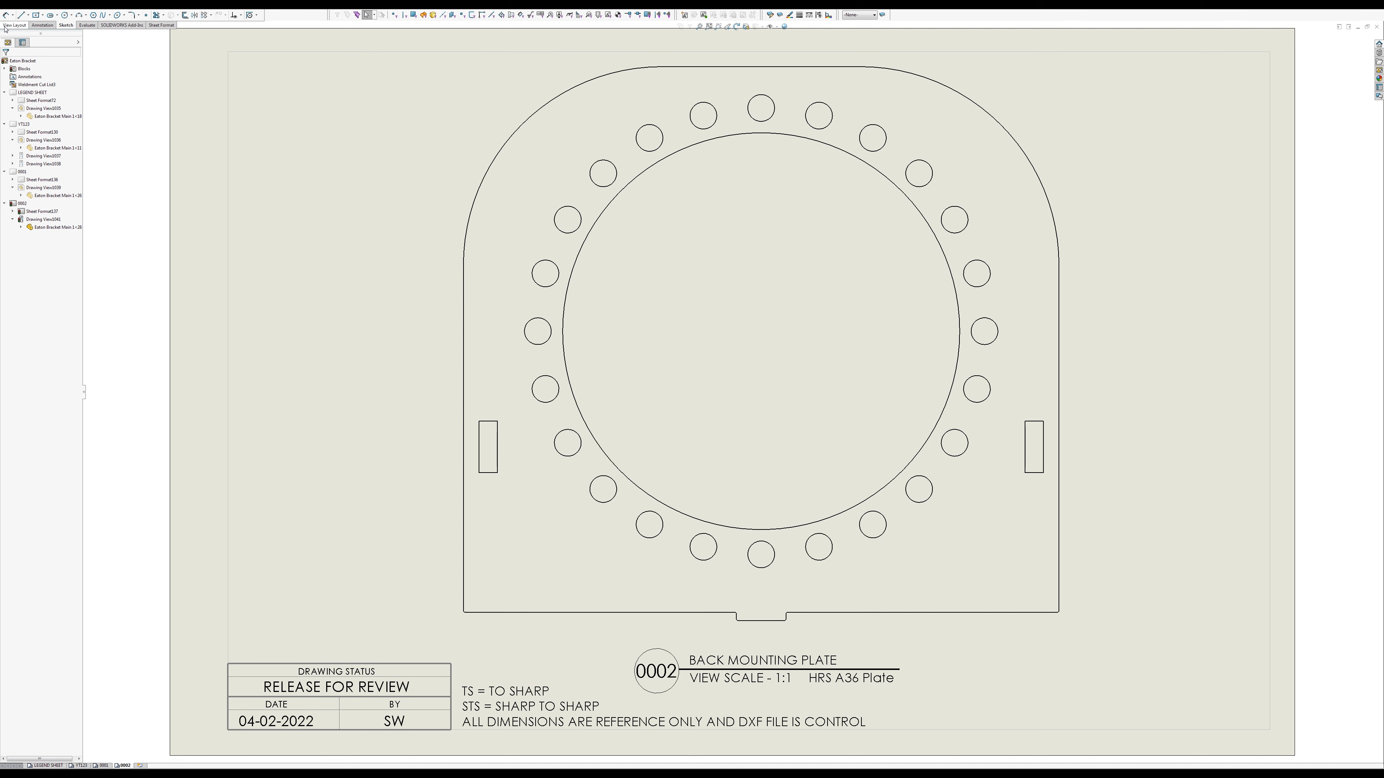
Step: Dimension the R3" corner arc, ⌀6" centre circle, and one ⌀13/32" bolt hole marked TYP
{"action": "left_click", "coordinate": [6, 15]}
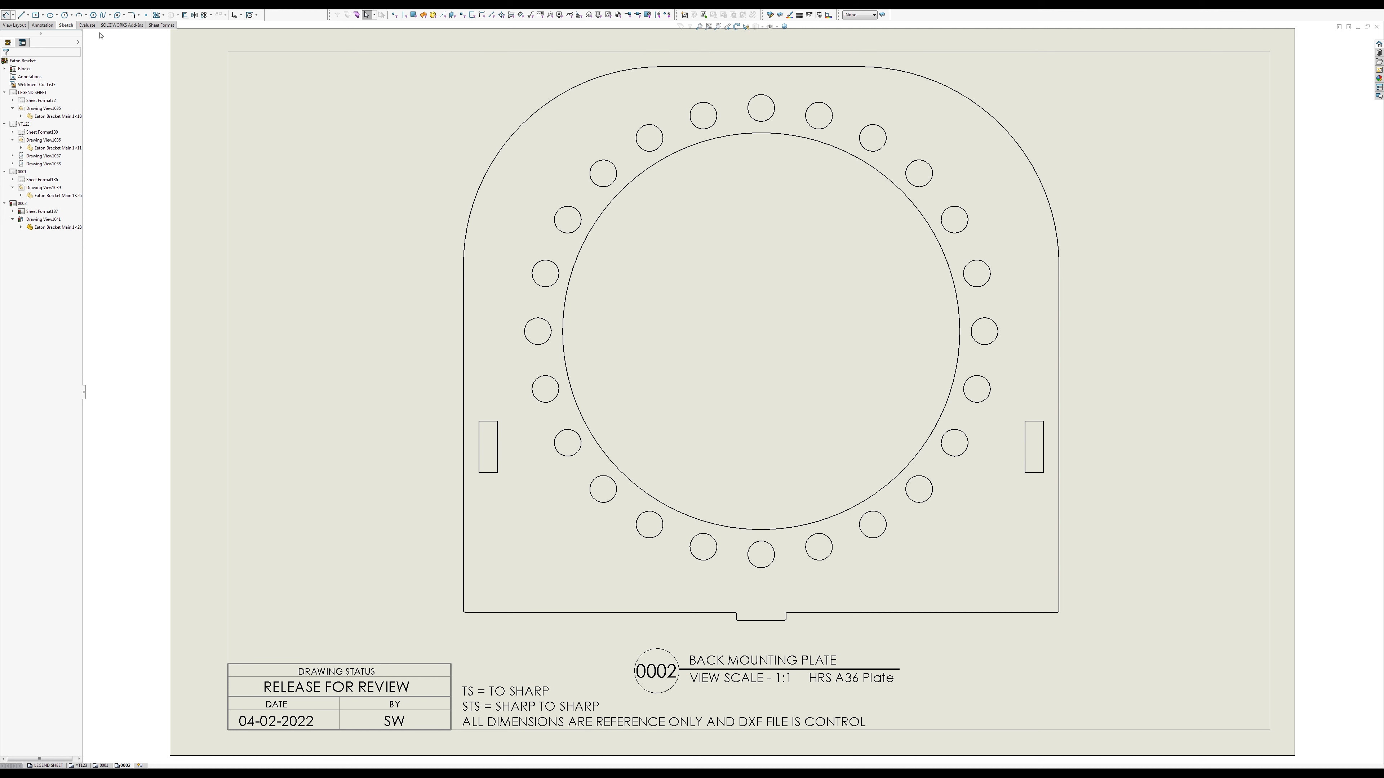
{"action": "left_click", "coordinate": [518, 137]}
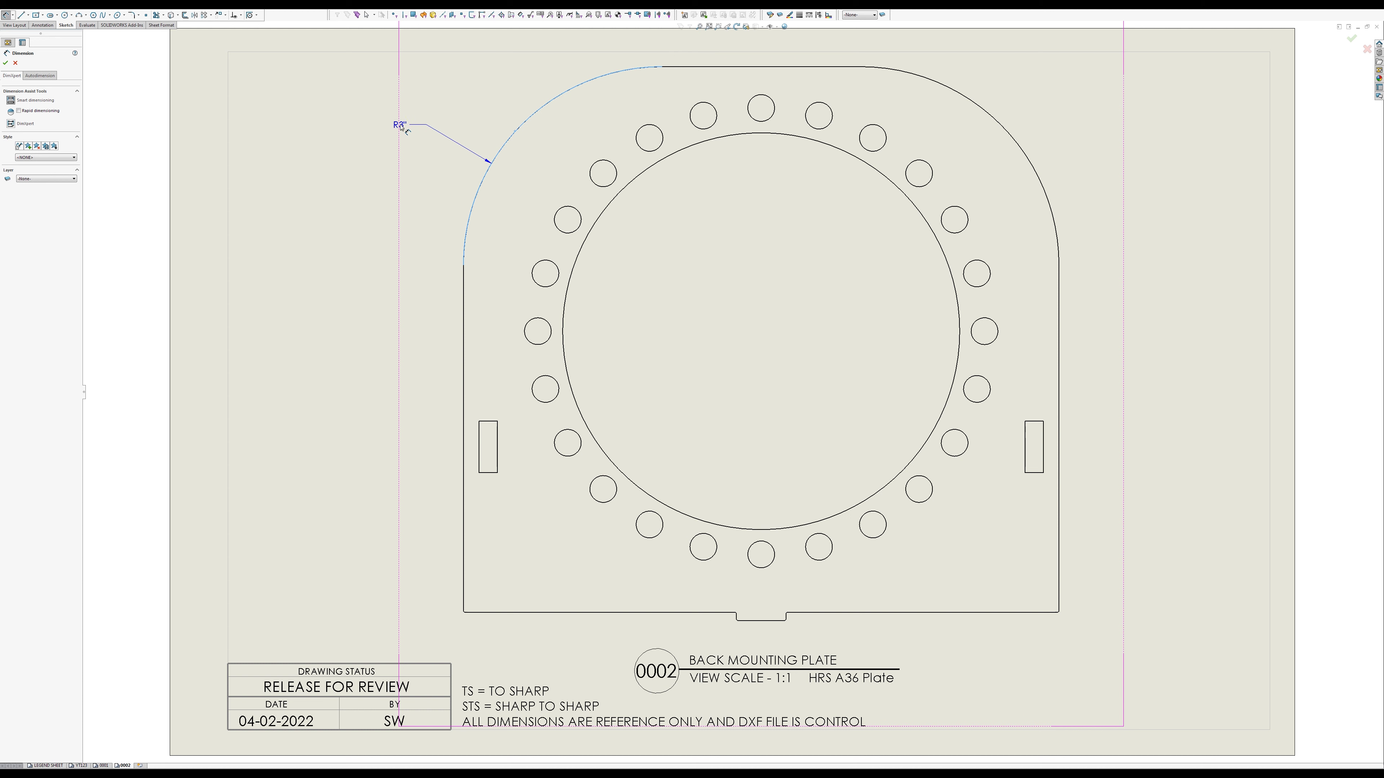
{"action": "left_click", "coordinate": [401, 127]}
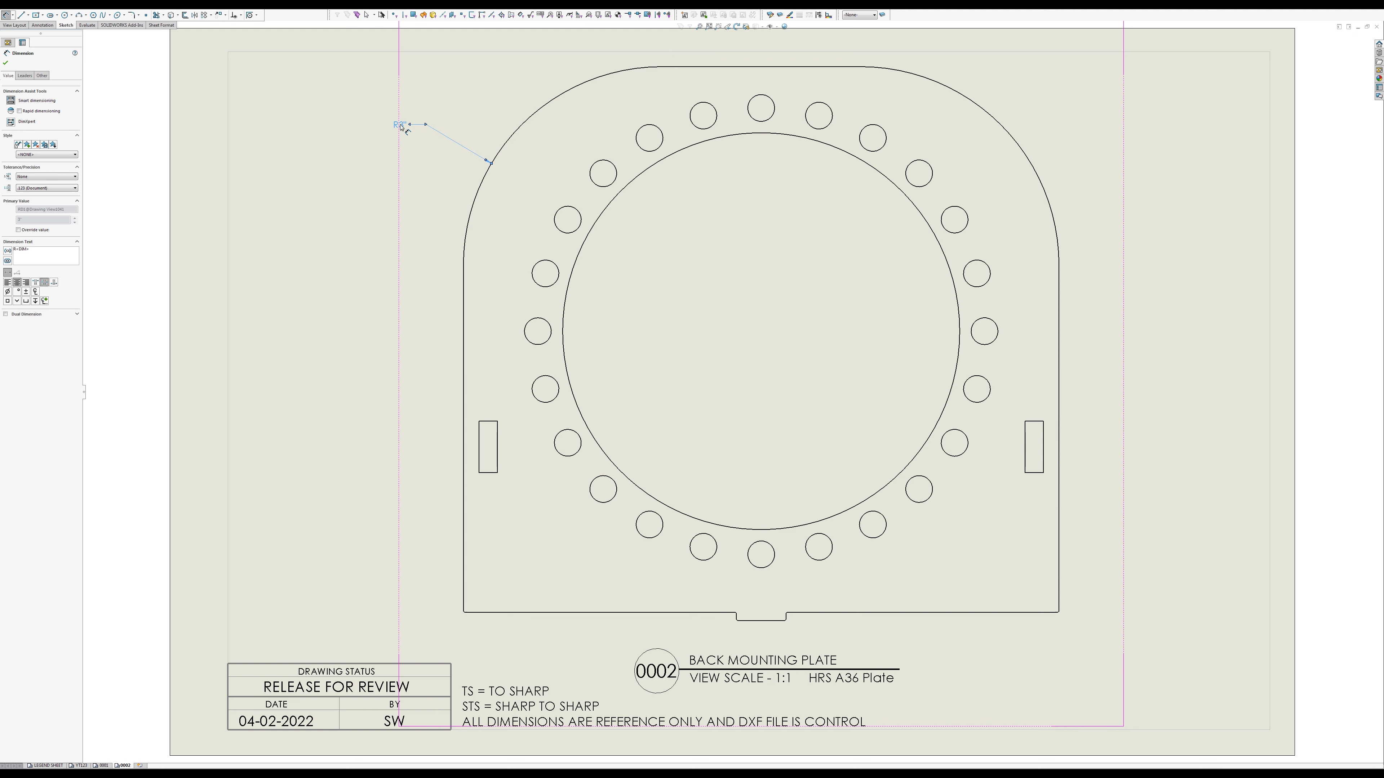
{"action": "left_click", "coordinate": [609, 203]}
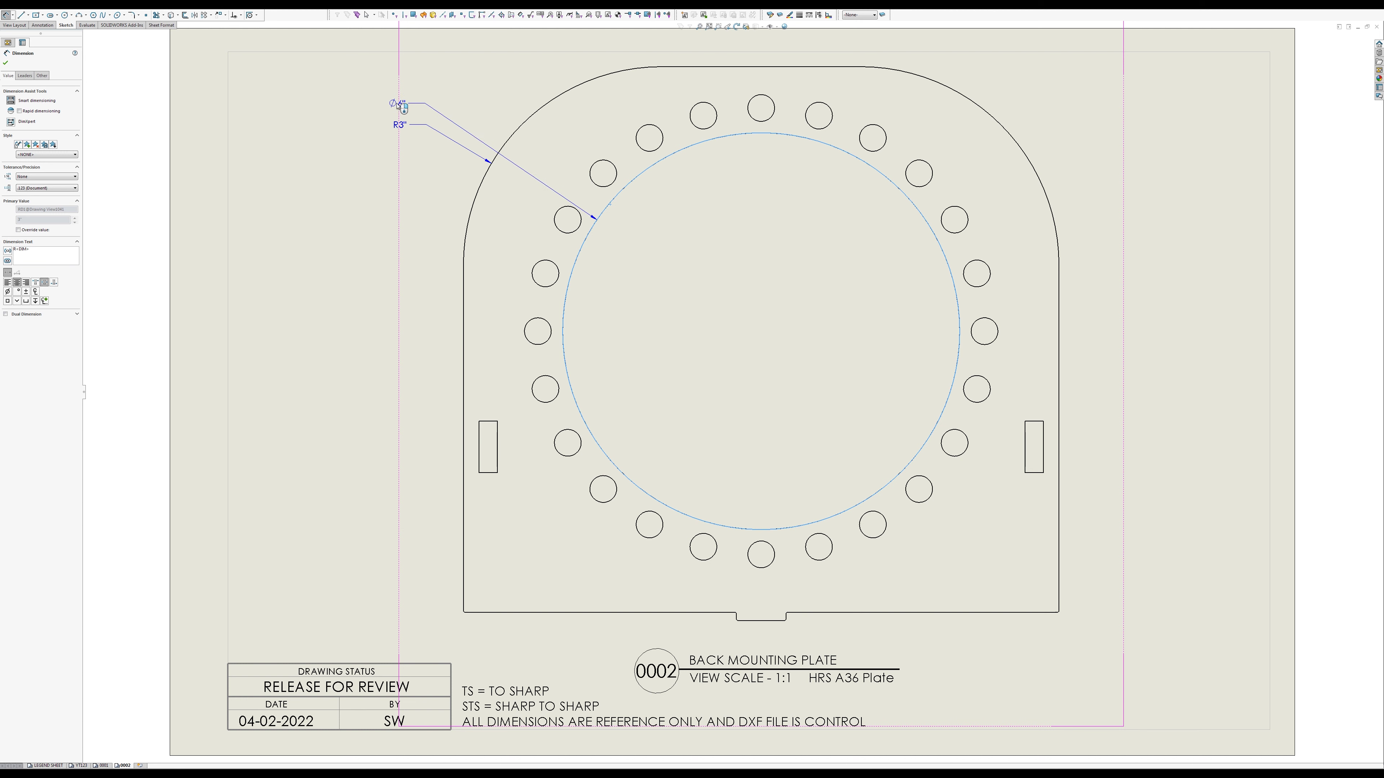
{"action": "left_click", "coordinate": [398, 106]}
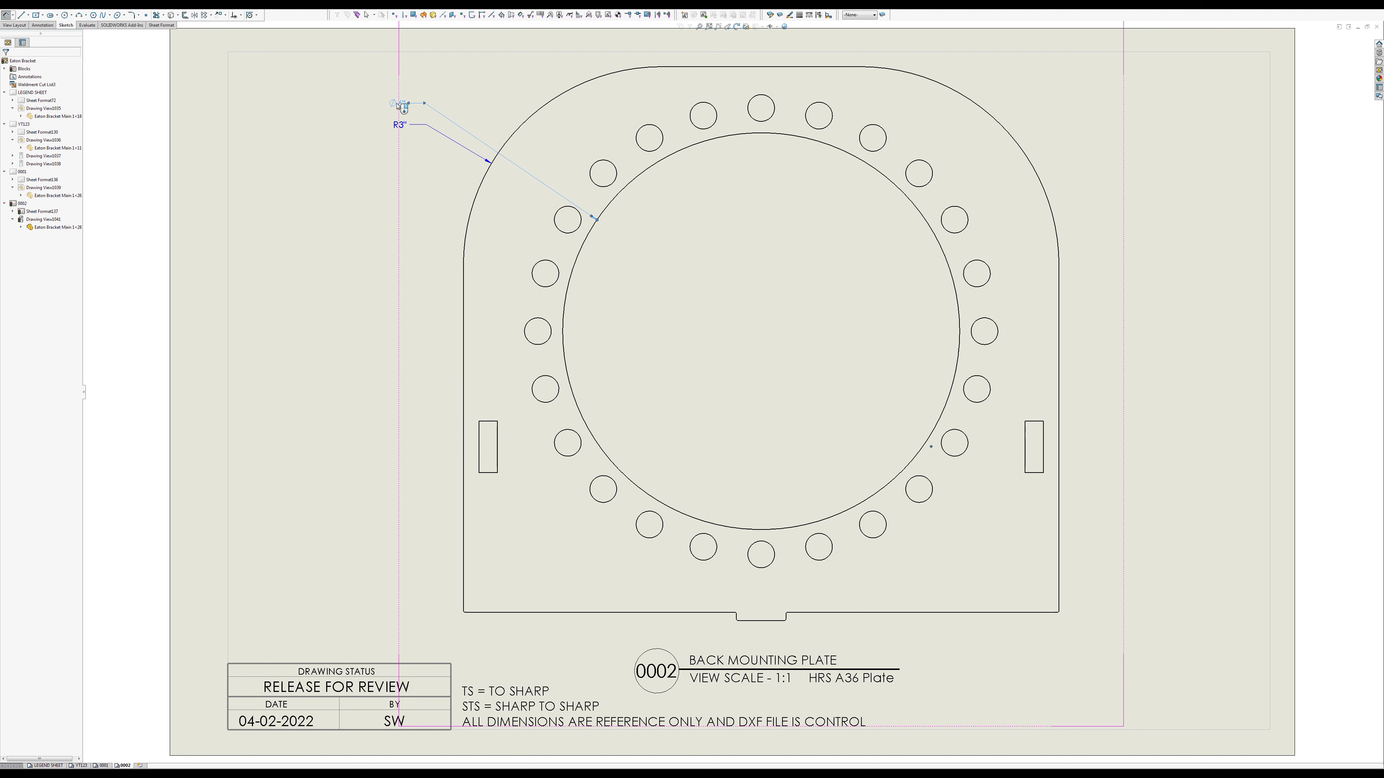
{"action": "left_click", "coordinate": [571, 231]}
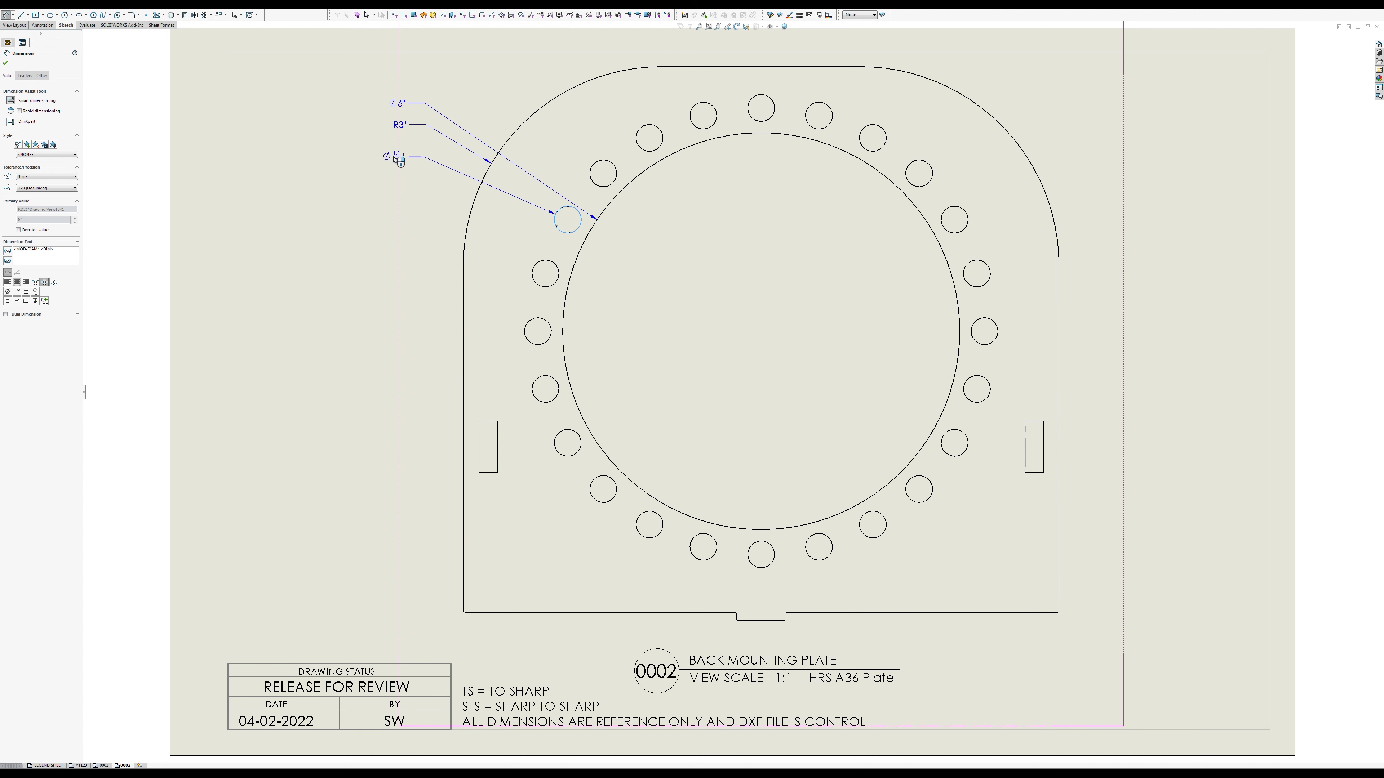
{"action": "left_click", "coordinate": [398, 155]}
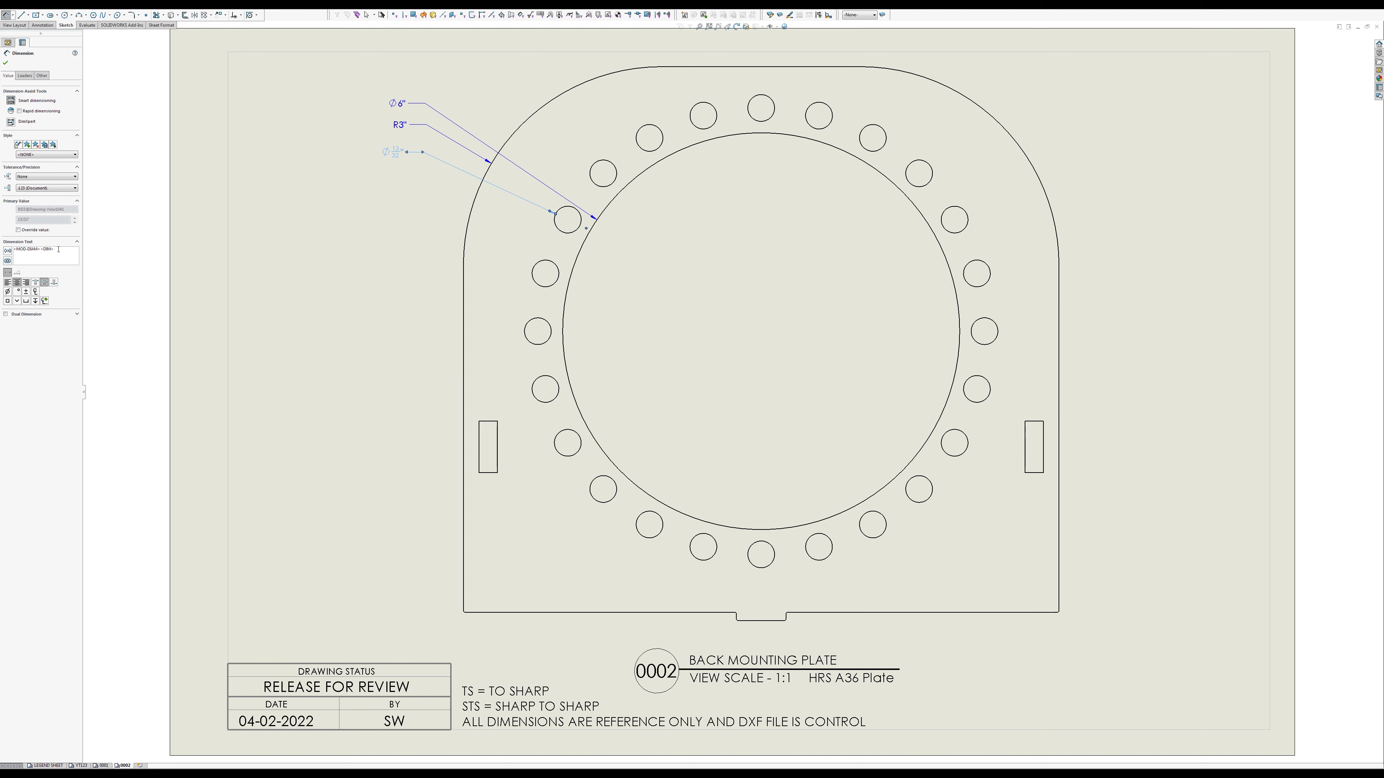
{"action": "type", "text": "TYP"}
{"action": "left_click", "coordinate": [320, 274]}
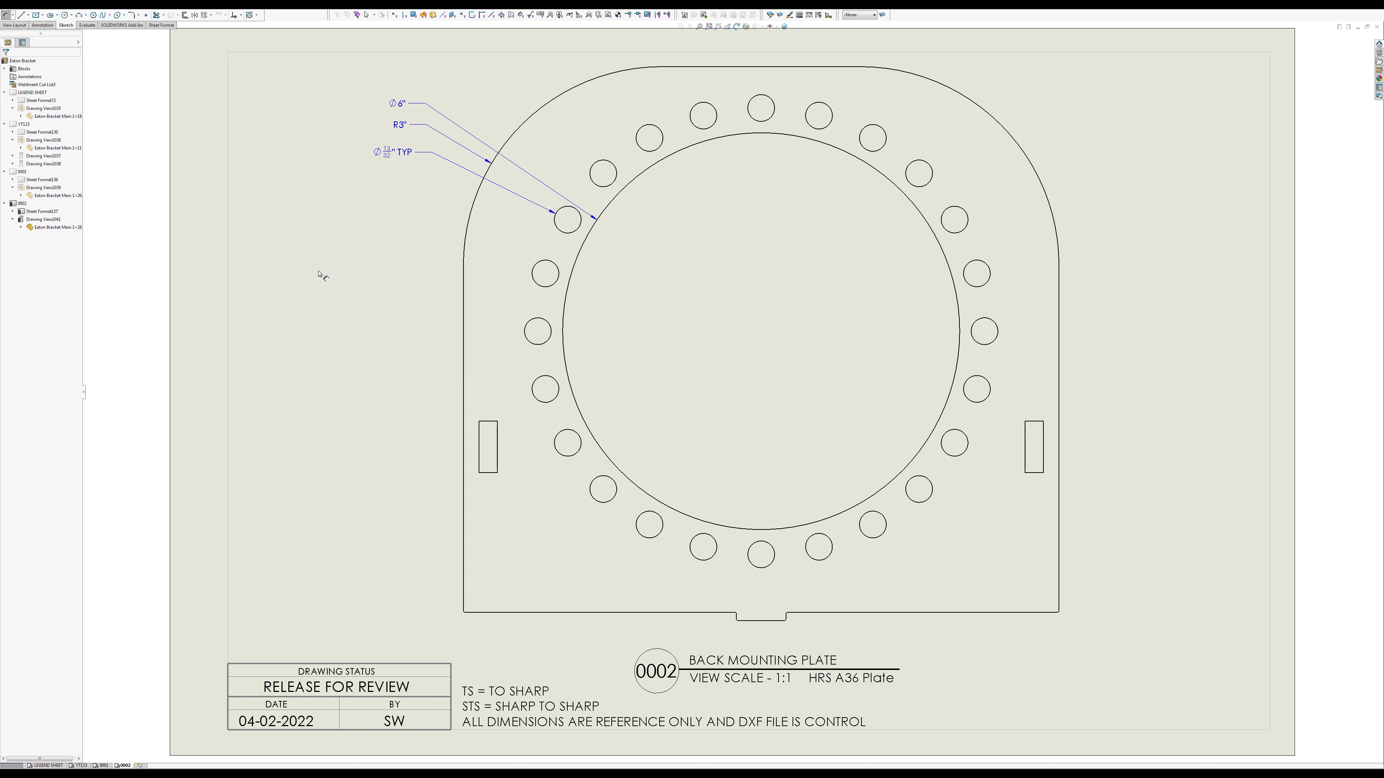
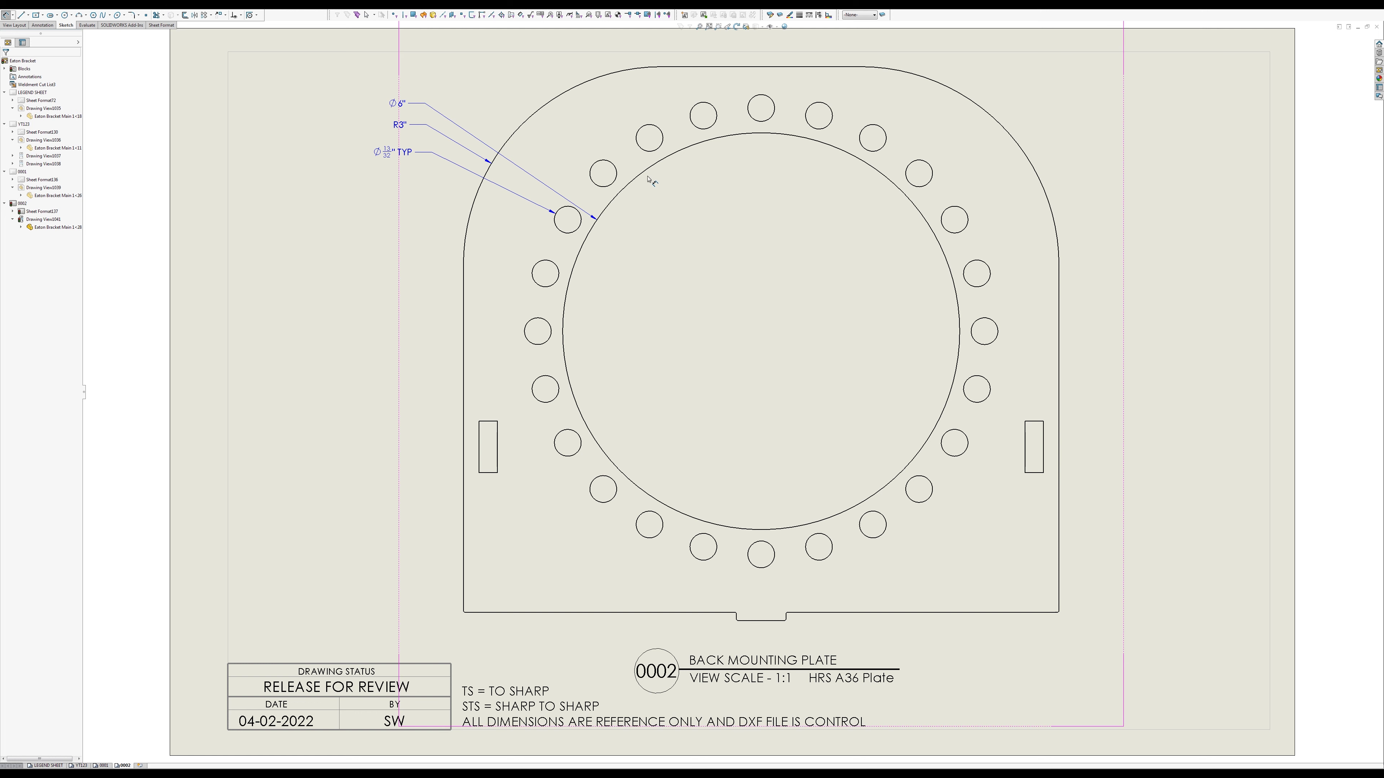
Step: Dimension the 4½" circle-centre offset and the 9" overall width, moving the 9" below the plate
{"action": "left_click", "coordinate": [643, 176]}
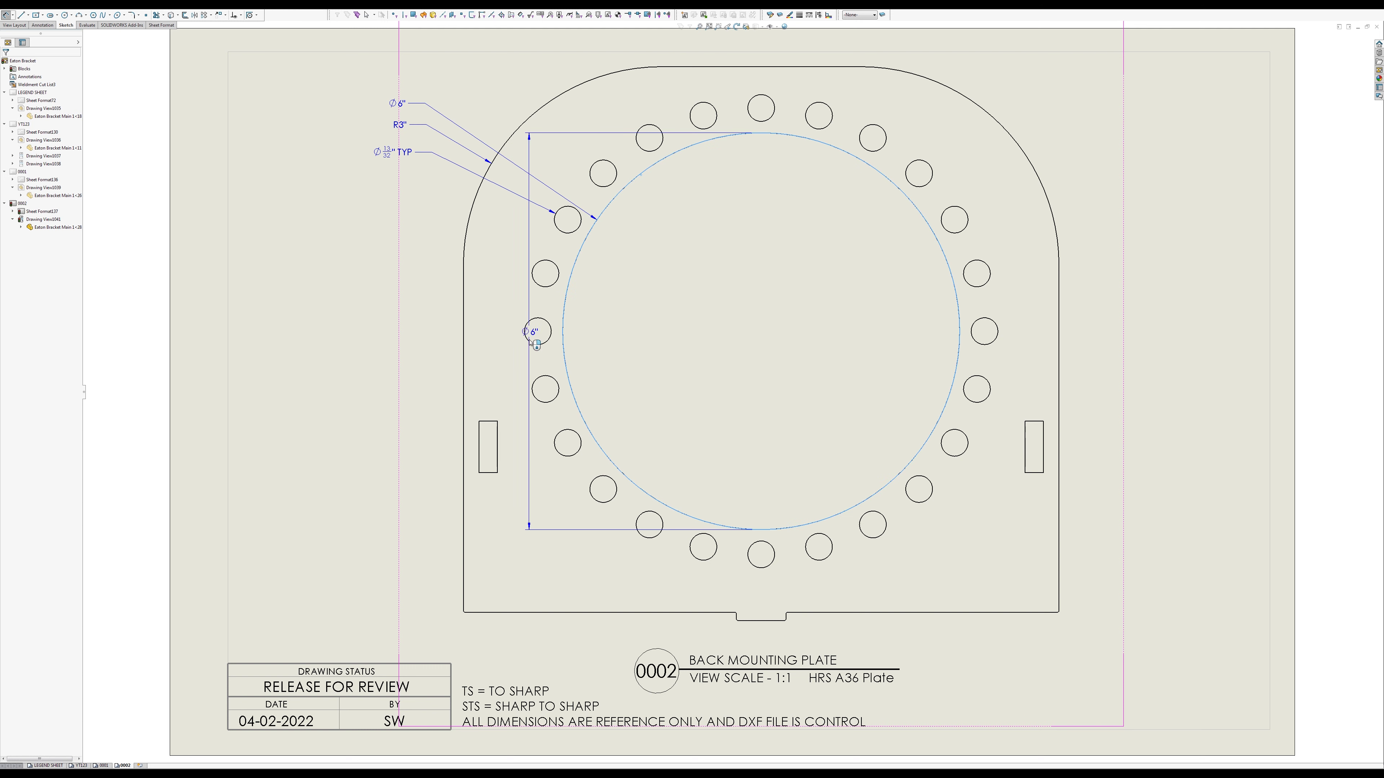
{"action": "left_click", "coordinate": [465, 372]}
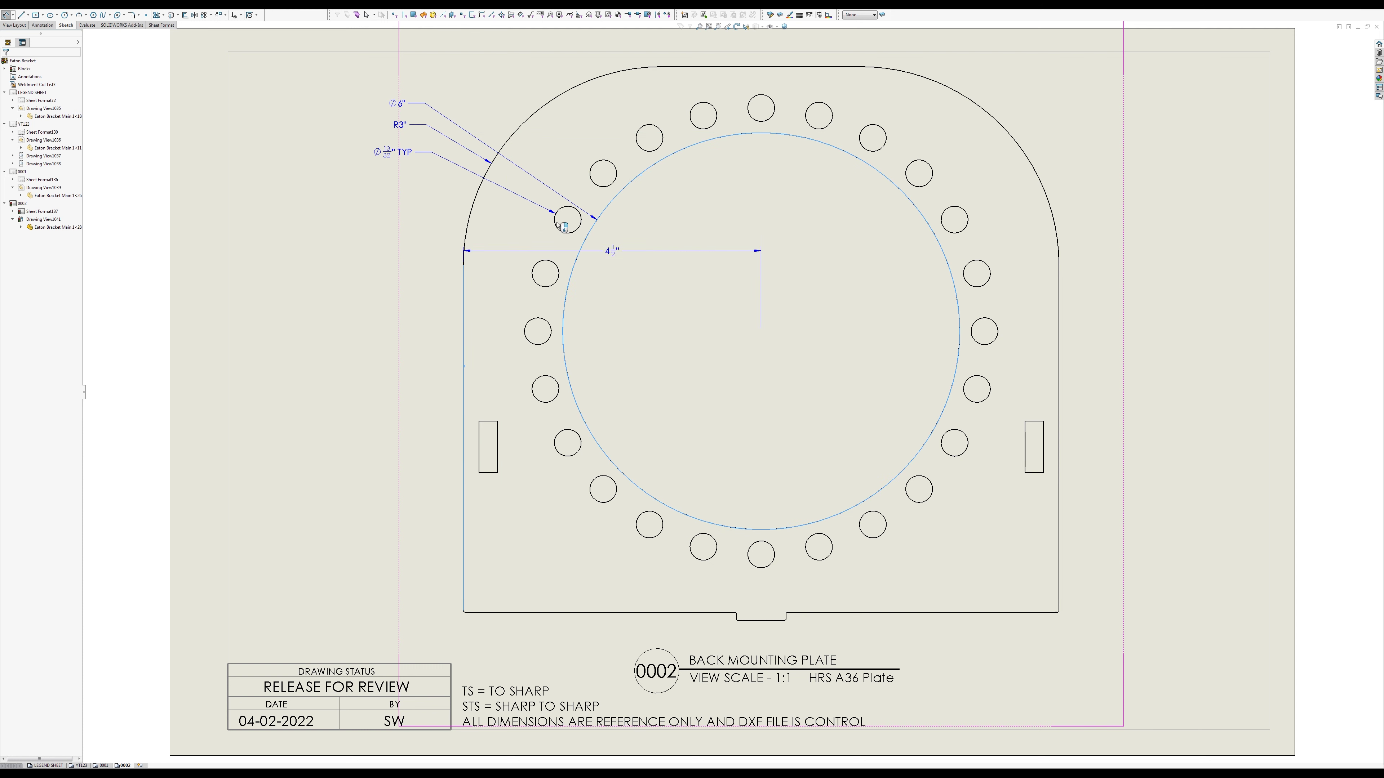
{"action": "left_click", "coordinate": [630, 62]}
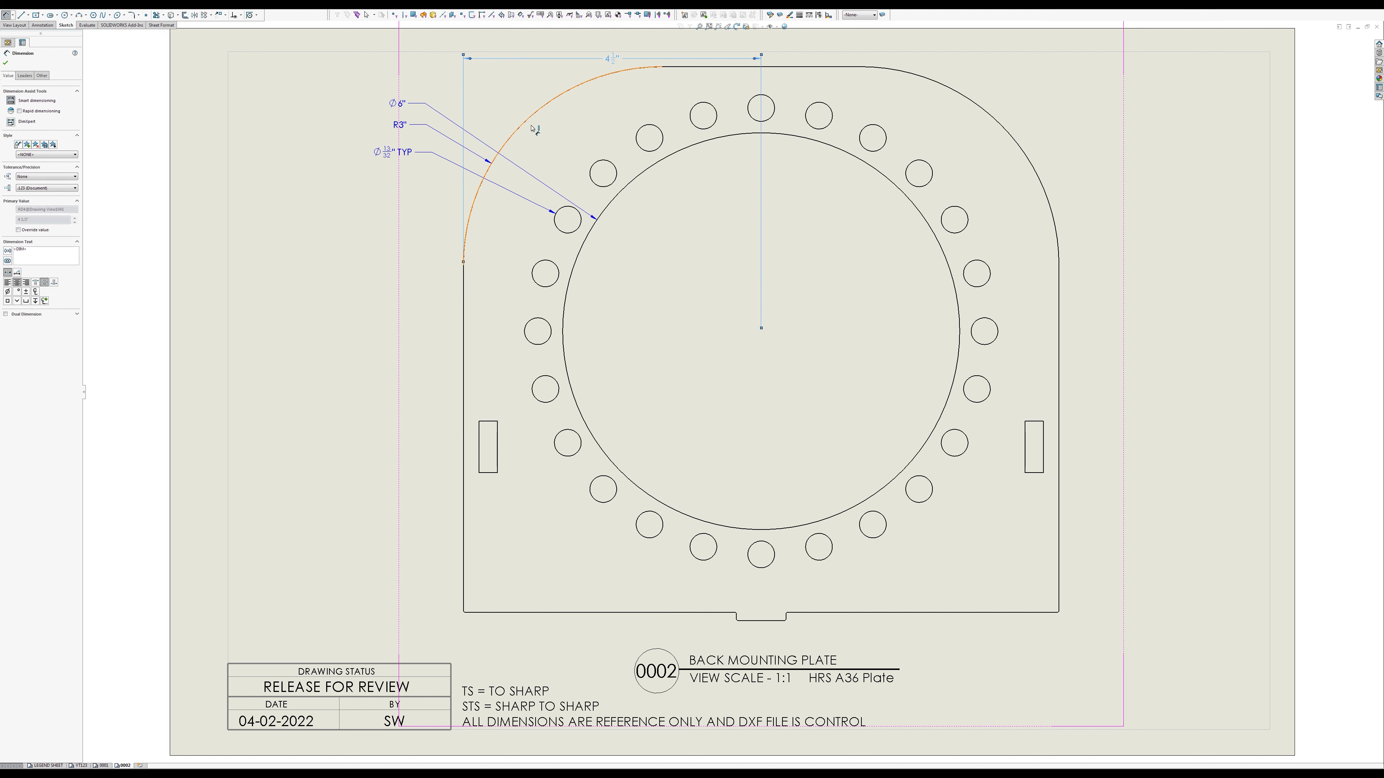
{"action": "left_click", "coordinate": [464, 283]}
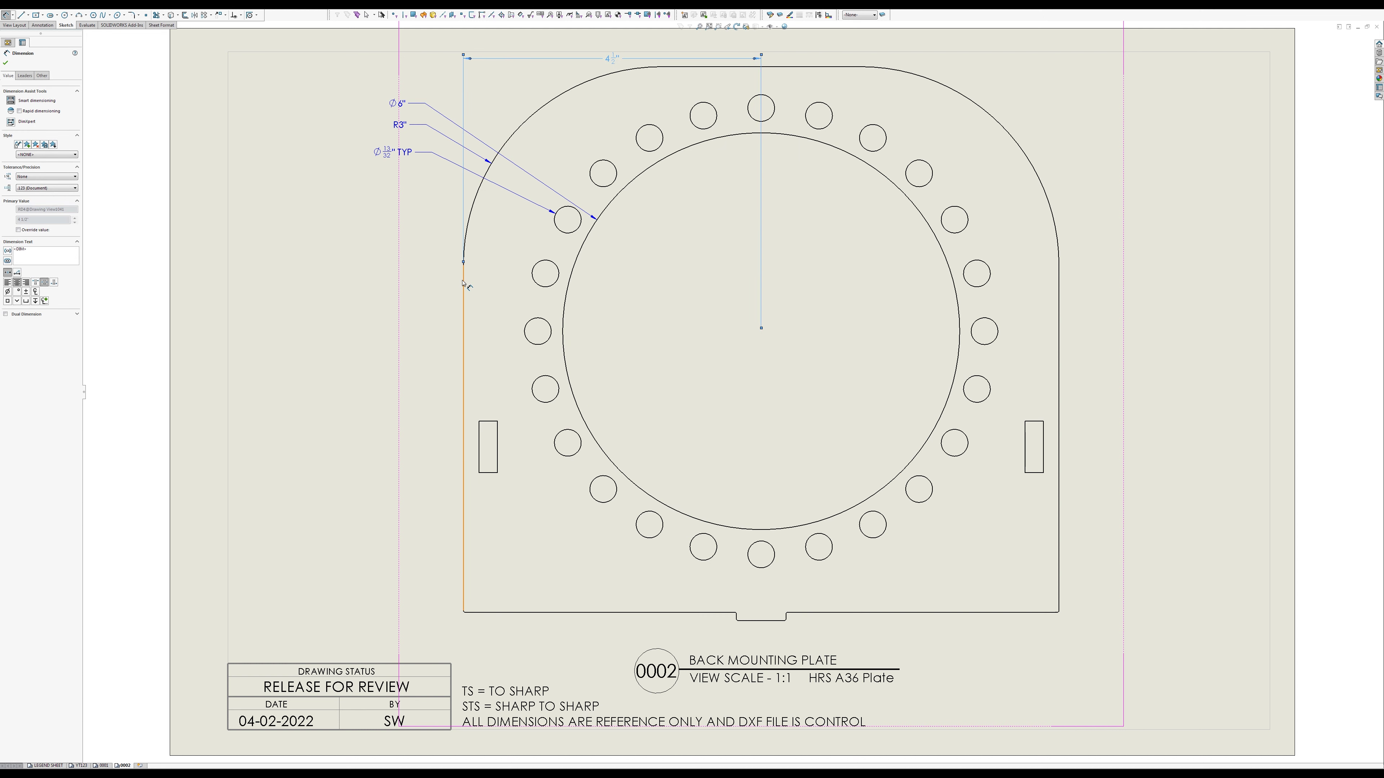
{"action": "left_click", "coordinate": [1060, 276]}
{"action": "left_click", "coordinate": [838, 45]}
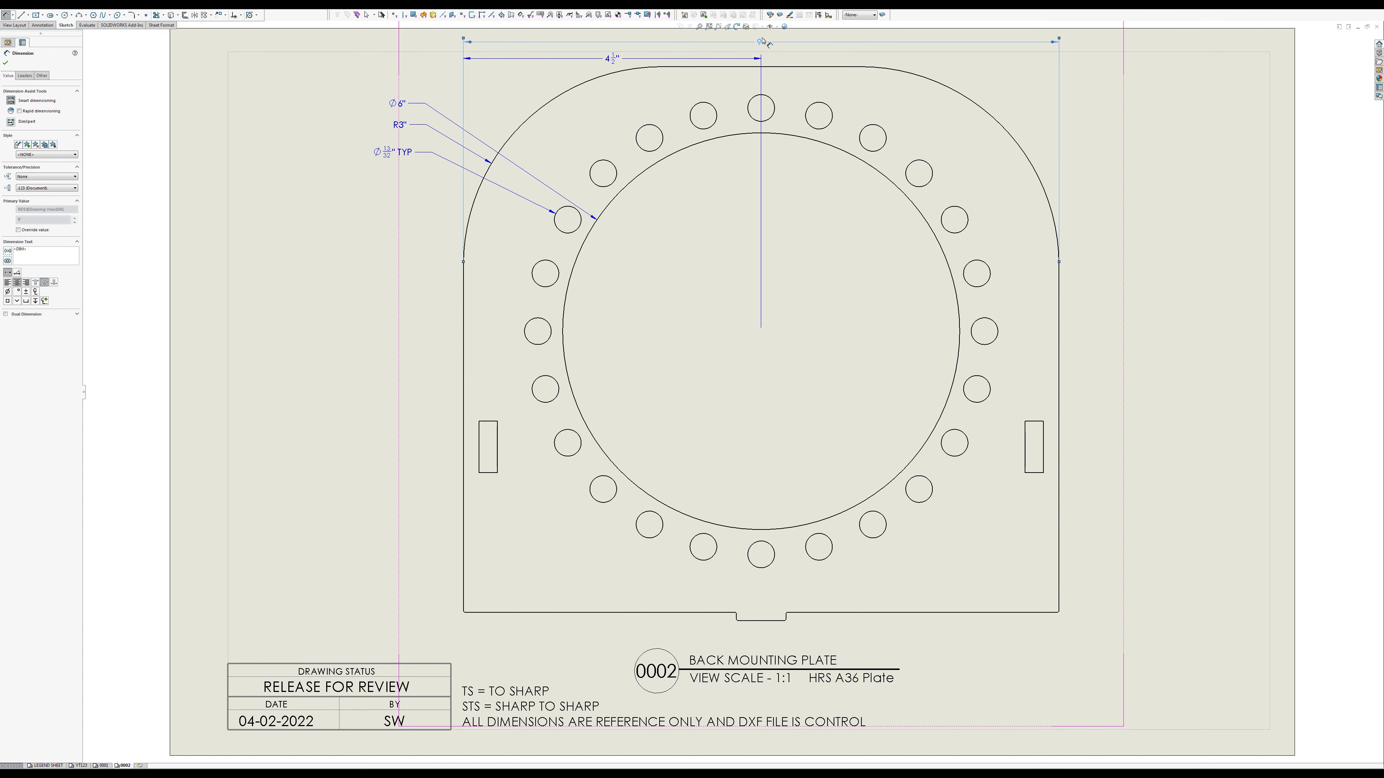
{"action": "left_click_drag", "start_coordinate": [763, 41], "coordinate": [762, 638]}
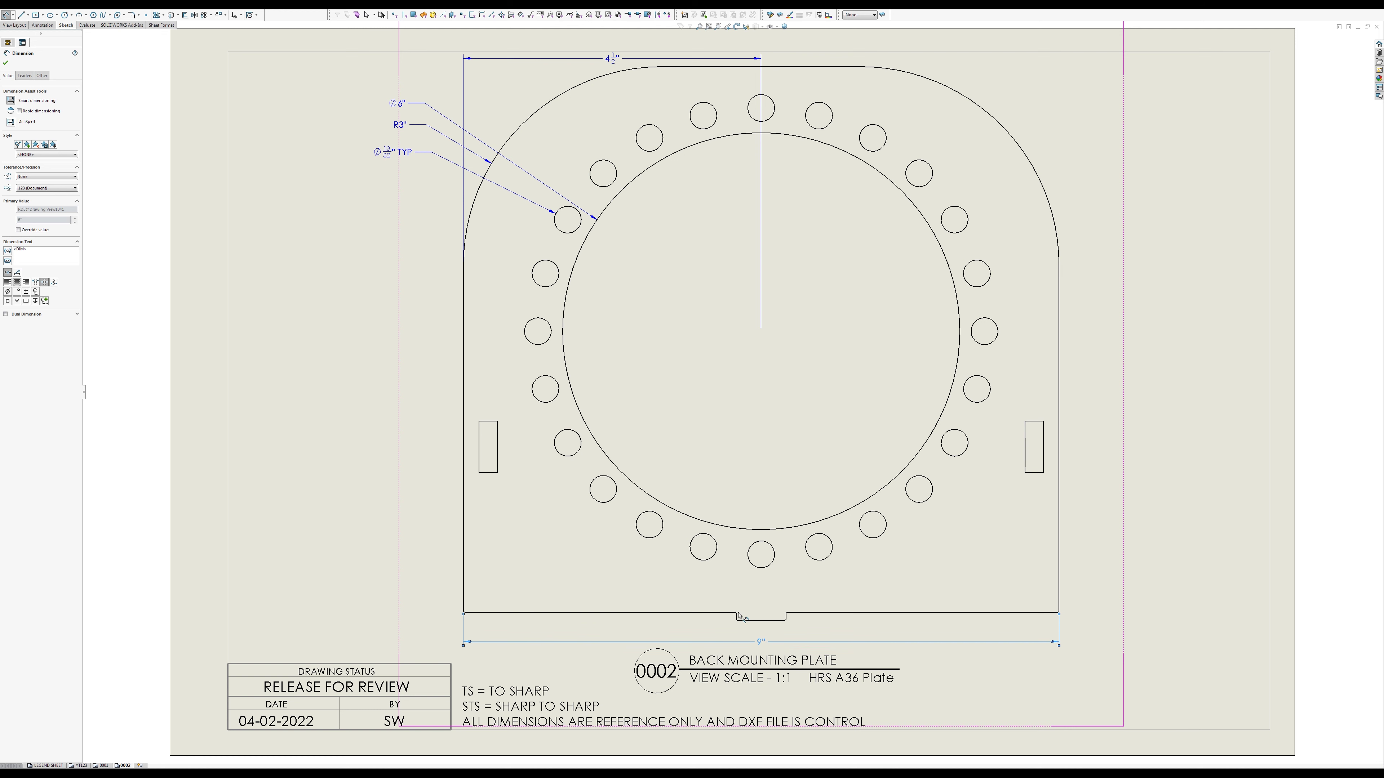
{"action": "scroll", "coordinate": [737, 613], "scroll_direction": "down", "scroll_amount": 3}
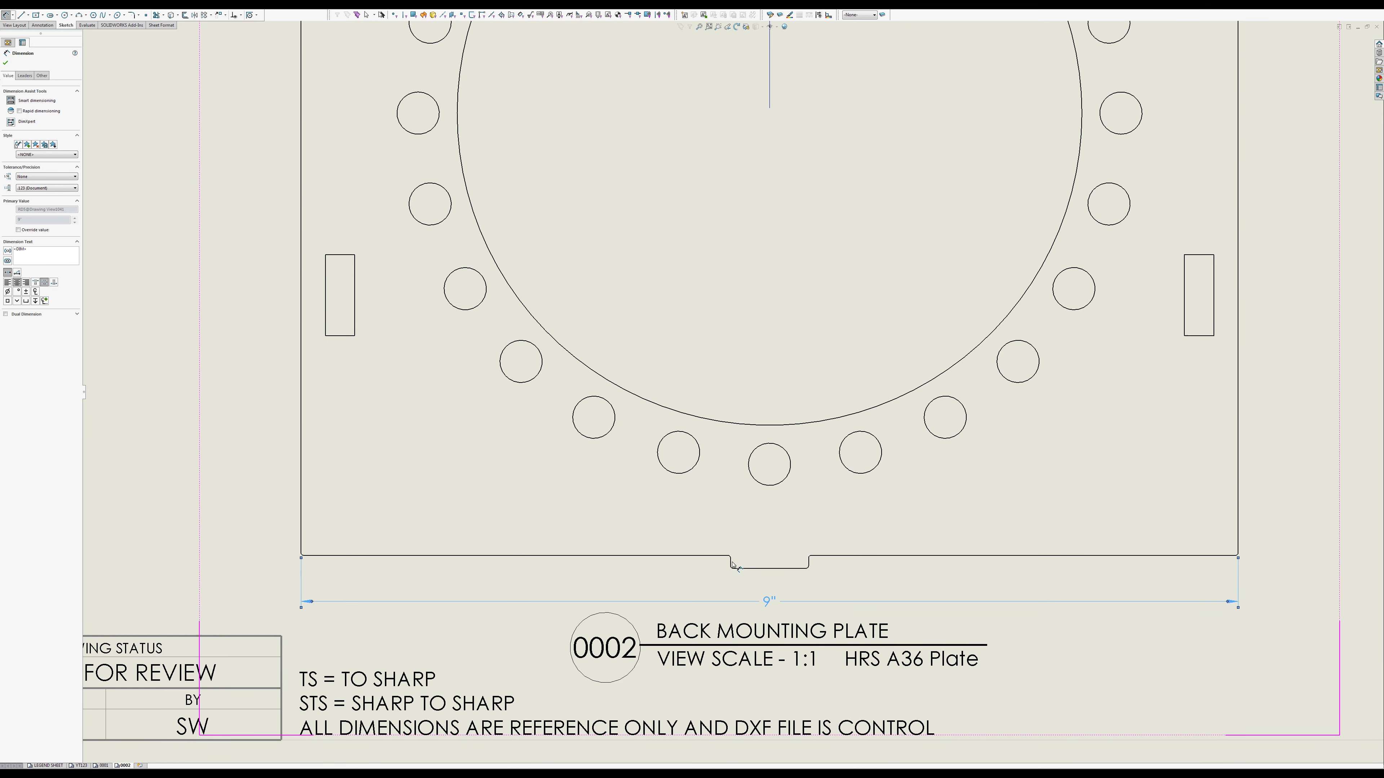
Step: Add the 3/4" bottom notch width and its 4 1/8" position from the left edge
{"action": "left_click", "coordinate": [731, 562]}
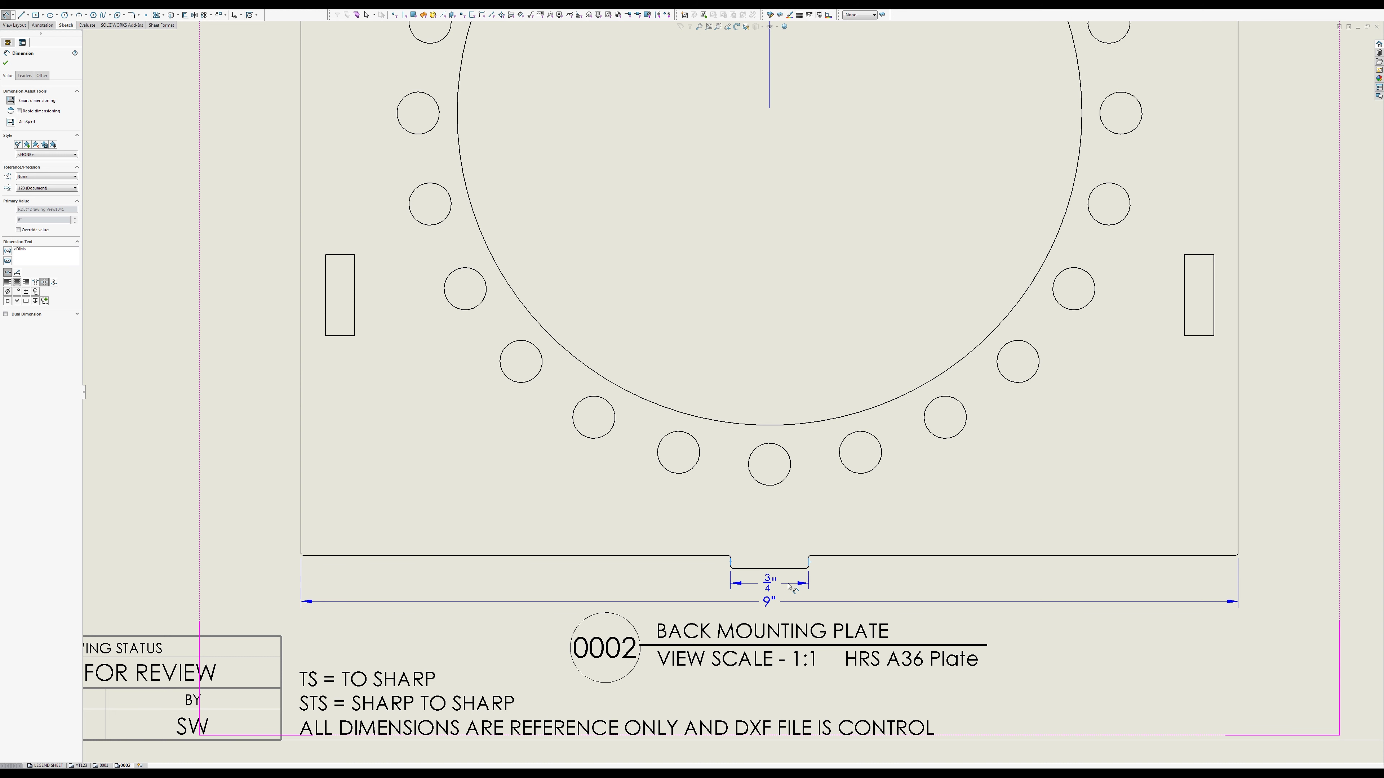
{"action": "left_click", "coordinate": [769, 581]}
{"action": "left_click", "coordinate": [730, 563]}
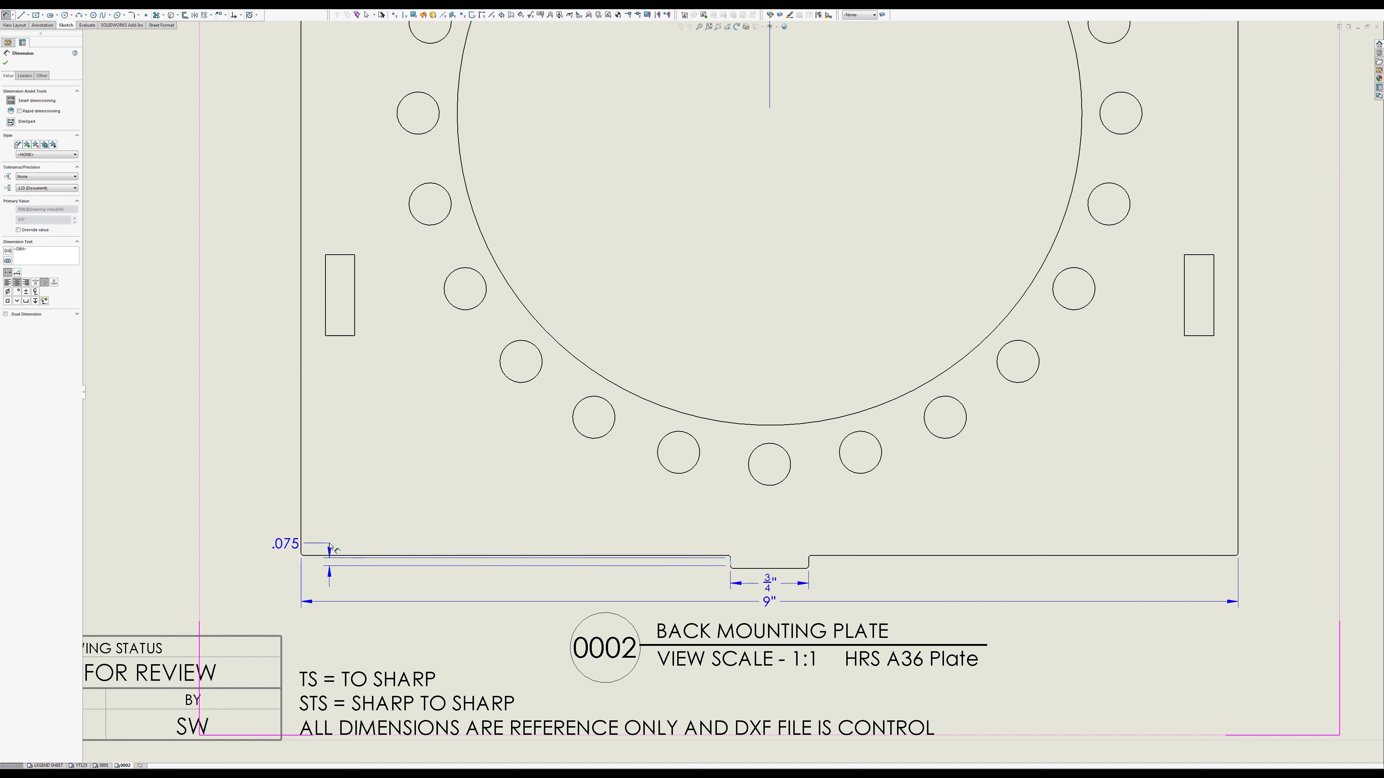
{"action": "left_click", "coordinate": [302, 539]}
{"action": "left_click", "coordinate": [349, 580]}
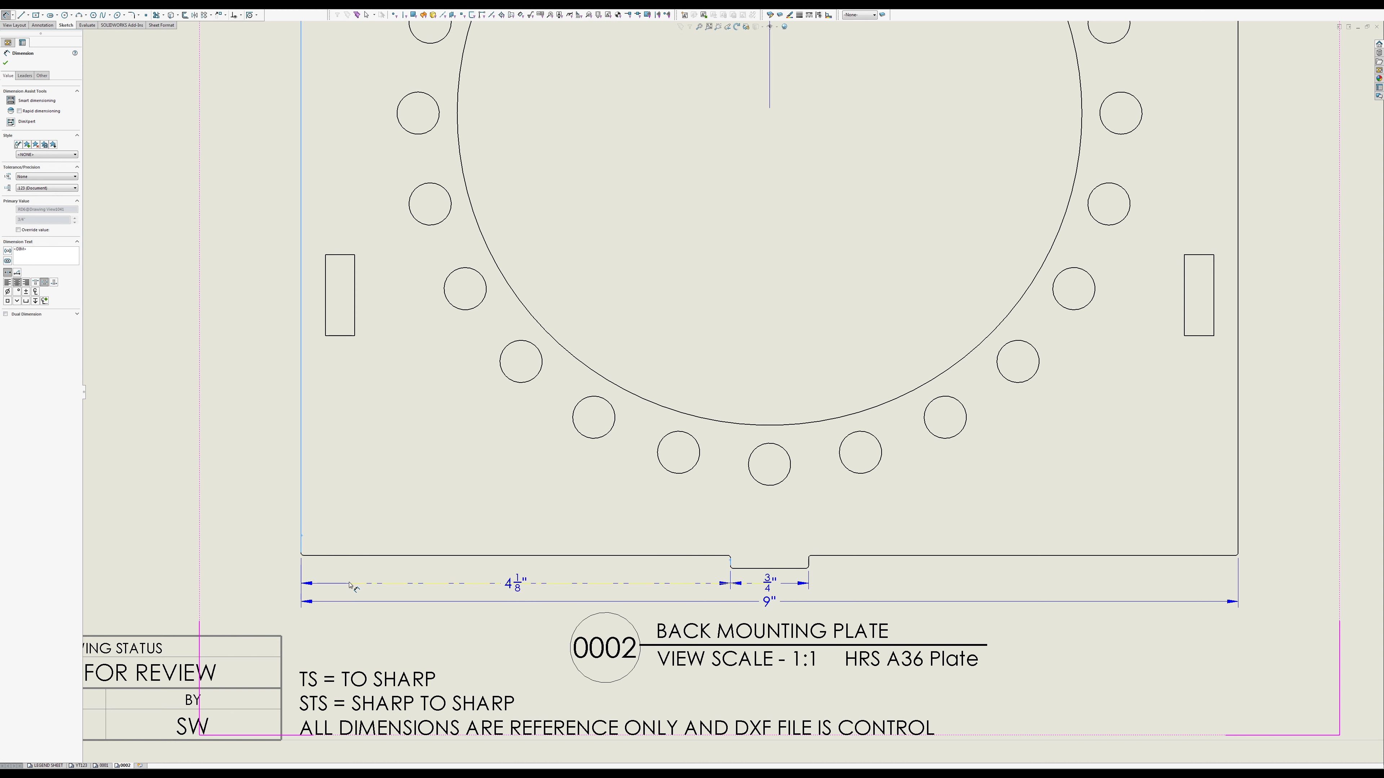
{"action": "key", "text": "Escape"}
{"action": "left_click", "coordinate": [360, 584]}
{"action": "scroll", "coordinate": [779, 602], "scroll_direction": "up", "scroll_amount": 3}
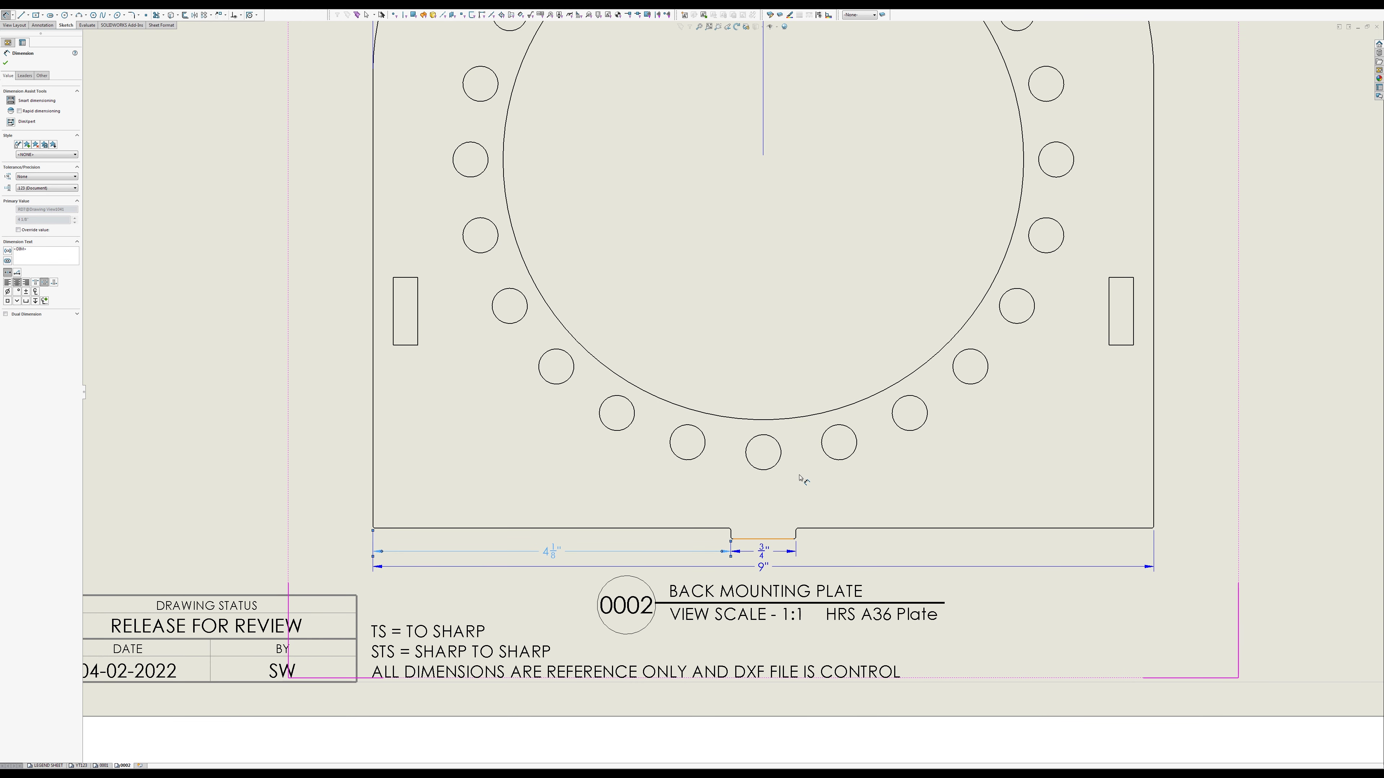
{"action": "scroll", "coordinate": [764, 565], "scroll_direction": "up", "scroll_amount": 2}
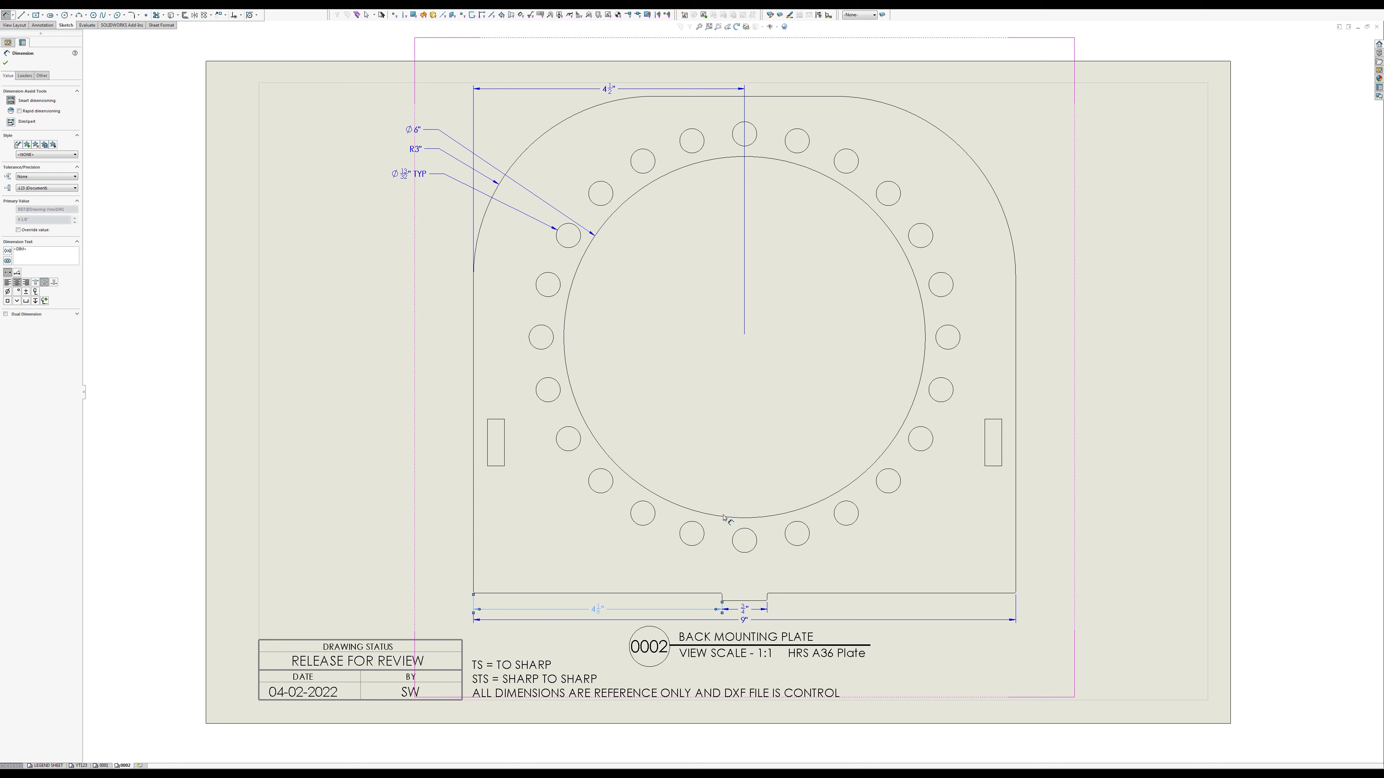
Step: Add the 4 1/4" circle-centre height and the 2 7/64" left slot position dimensions
{"action": "key", "text": "Escape"}
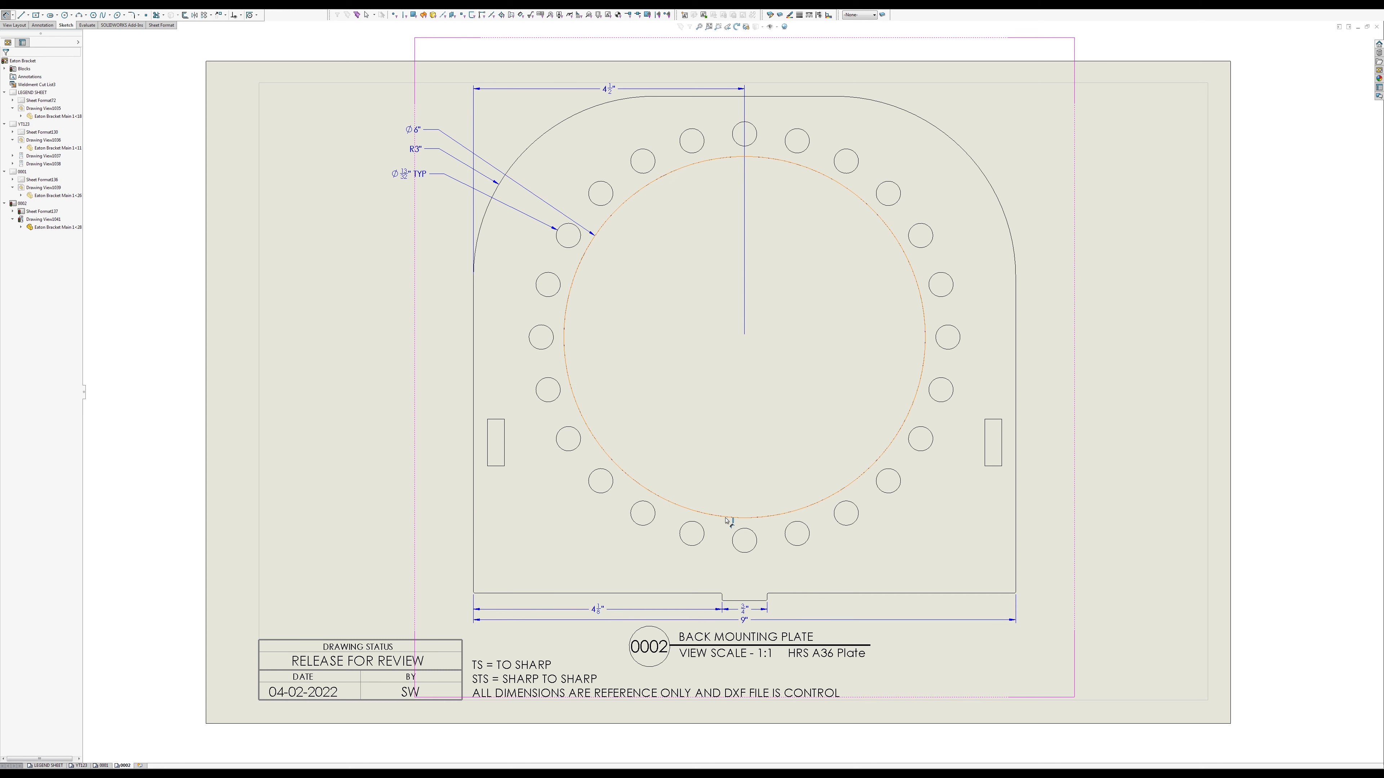
{"action": "left_click", "coordinate": [725, 518]}
{"action": "left_click", "coordinate": [643, 594]}
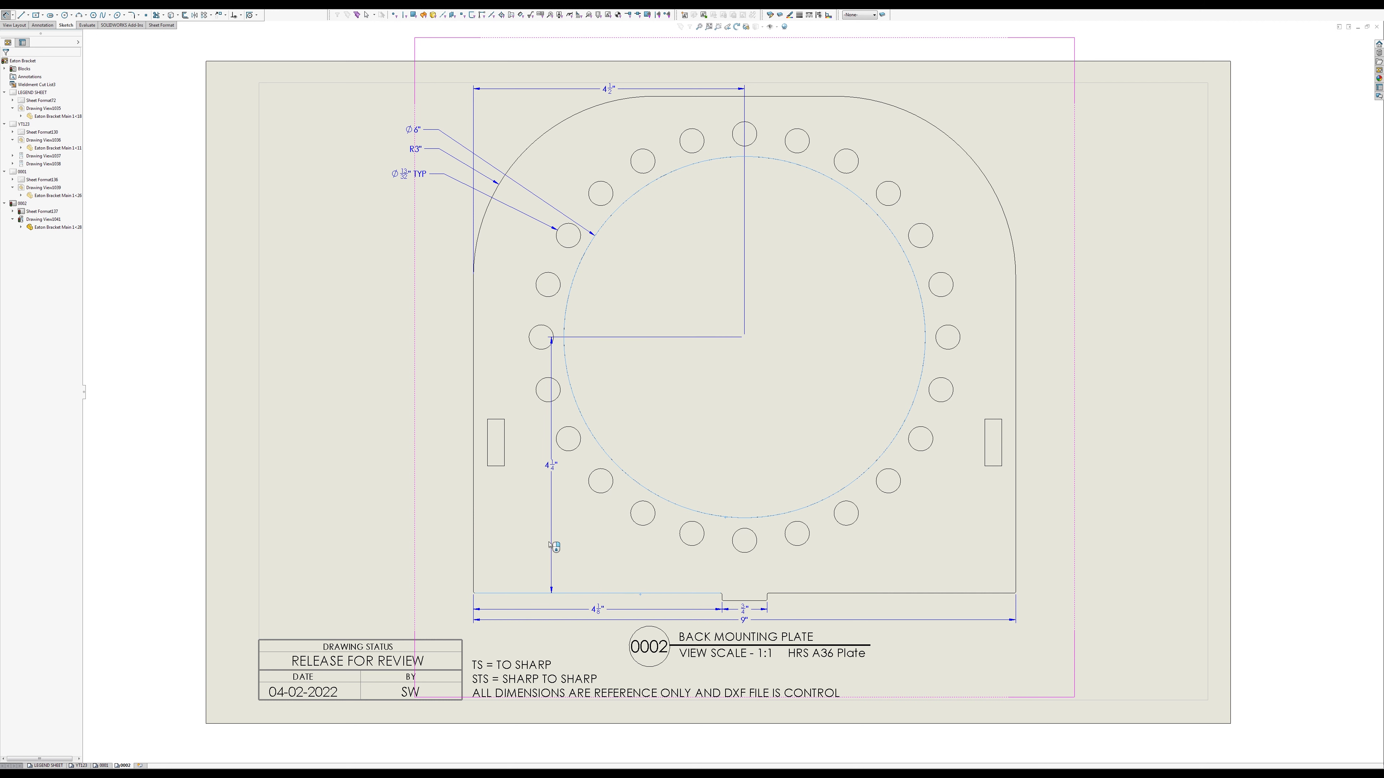
{"action": "left_click", "coordinate": [441, 504]}
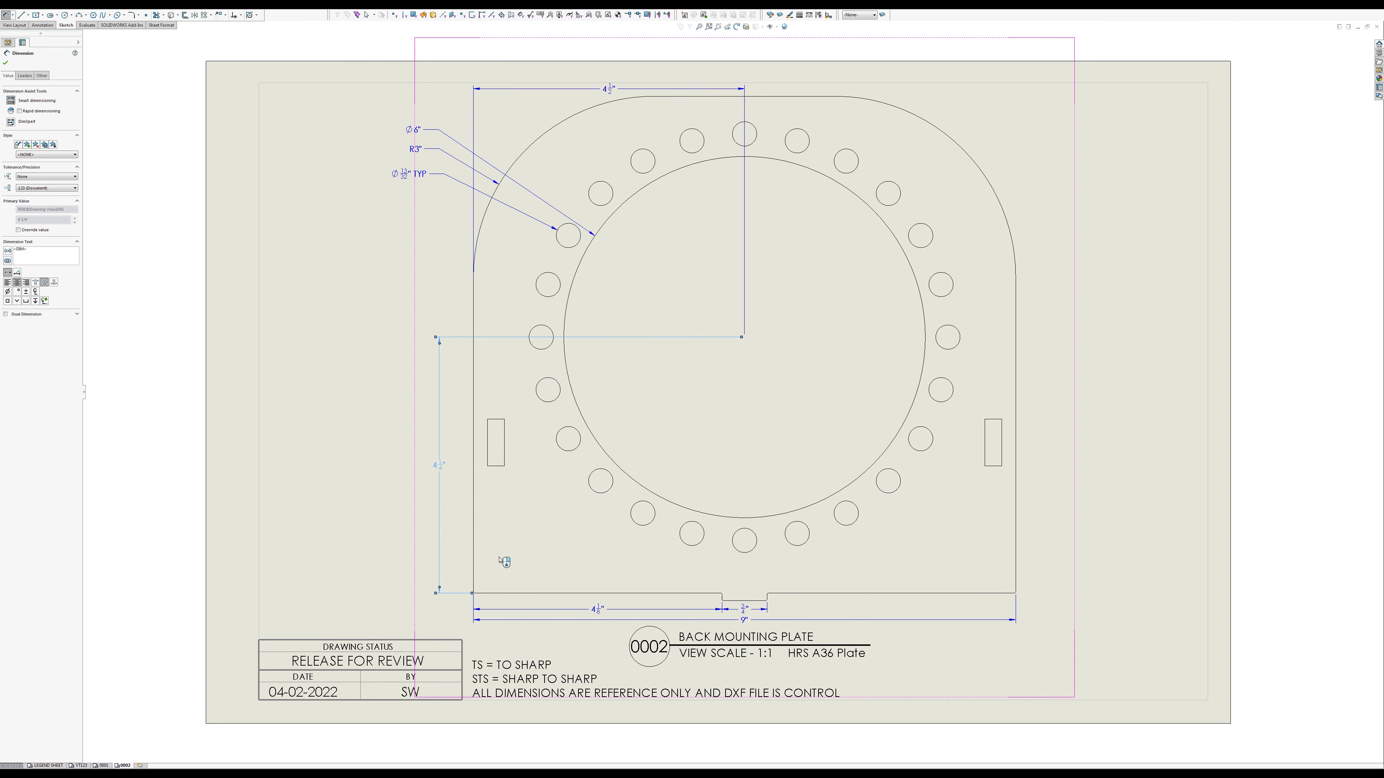
{"action": "left_click", "coordinate": [499, 594]}
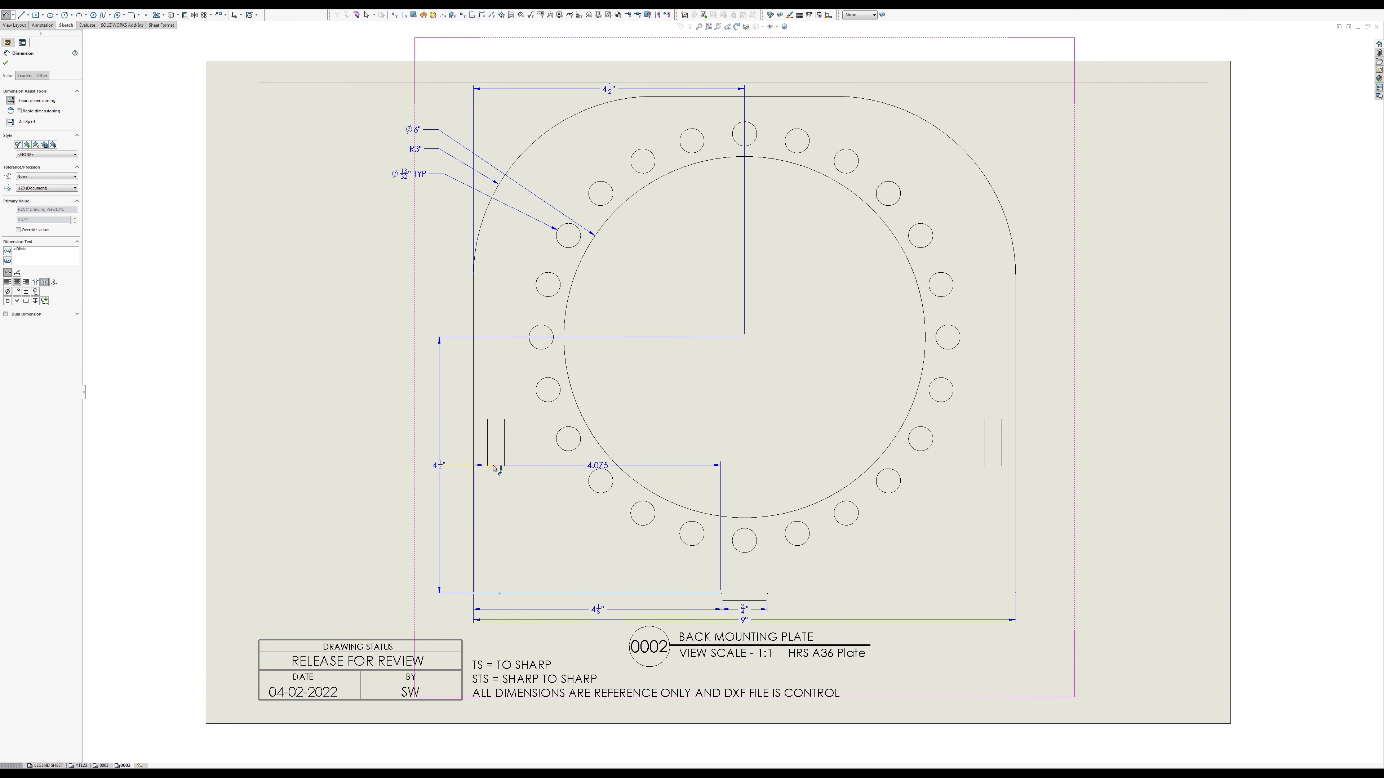
{"action": "left_click", "coordinate": [496, 468]}
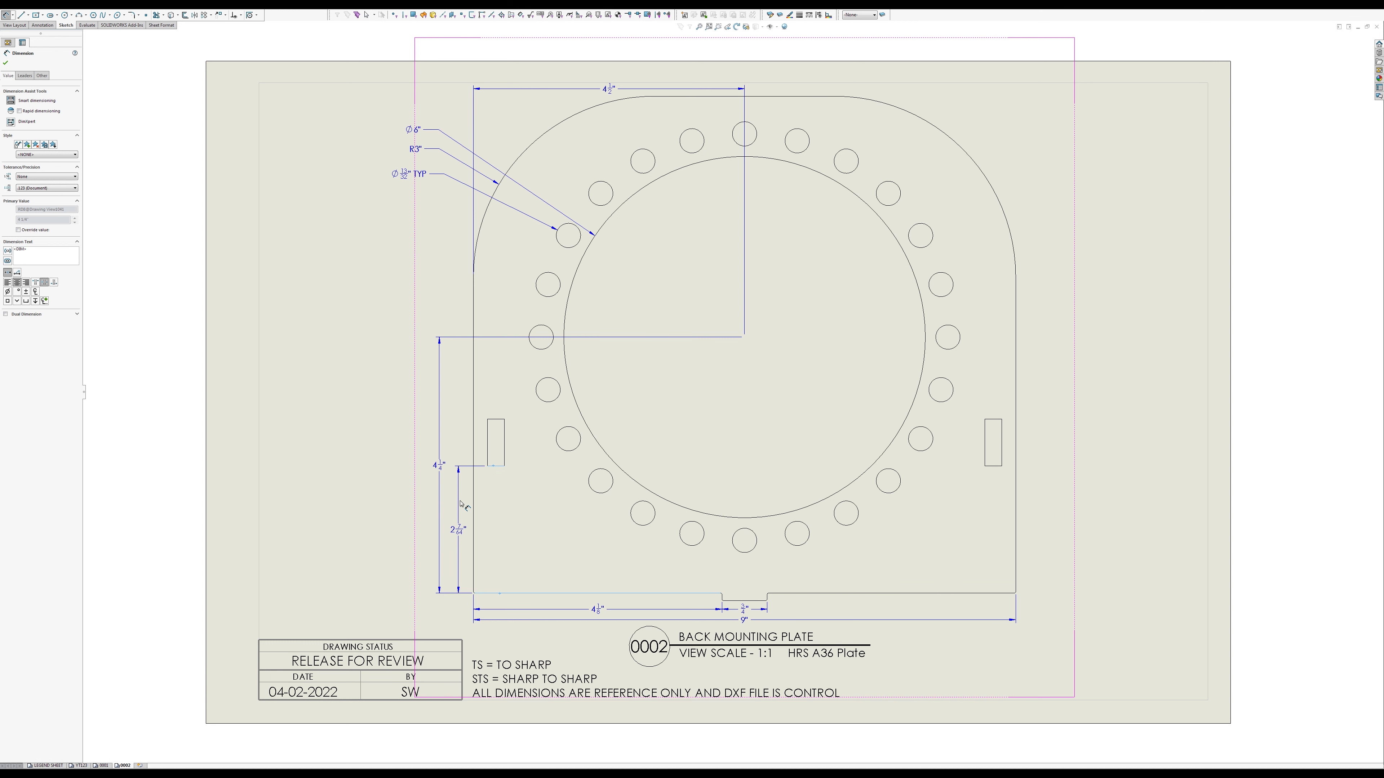
{"action": "left_click", "coordinate": [458, 526]}
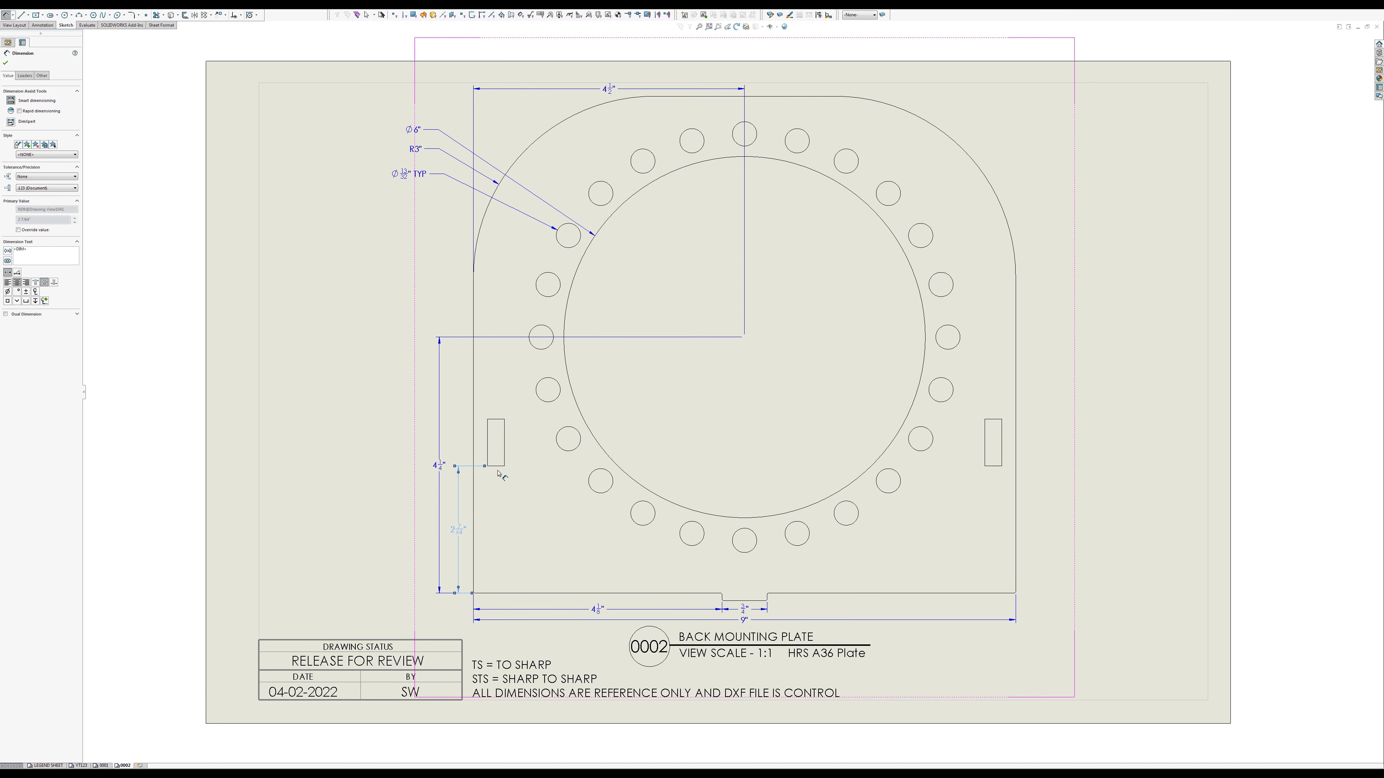
Step: Dimension the left slot's 25/32" height and fit the sheet in view
{"action": "left_click", "coordinate": [498, 468]}
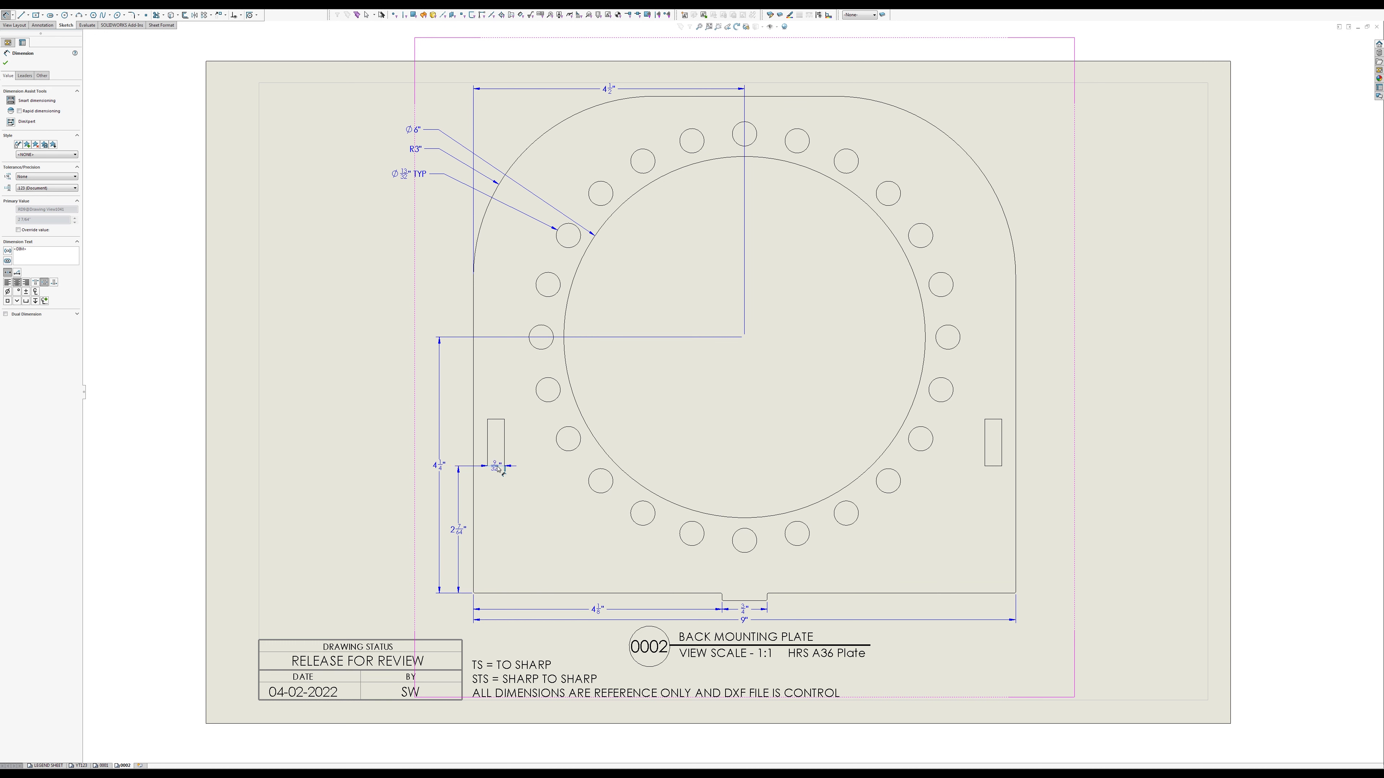
{"action": "left_click", "coordinate": [494, 420]}
{"action": "left_click", "coordinate": [464, 444]}
{"action": "scroll", "coordinate": [485, 465], "scroll_direction": "down", "scroll_amount": 5}
{"action": "scroll", "coordinate": [558, 448], "scroll_direction": "down", "scroll_amount": 6}
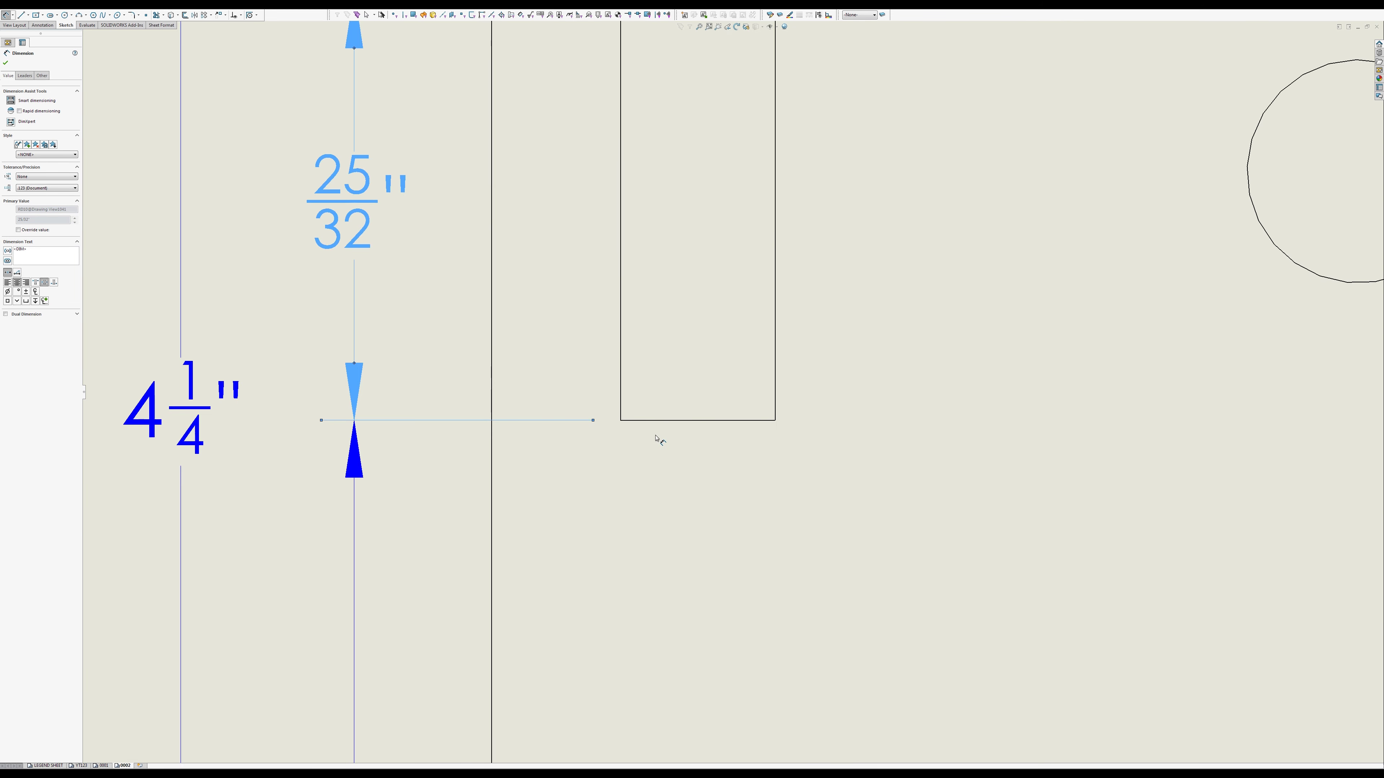
{"action": "key", "text": "Escape"}
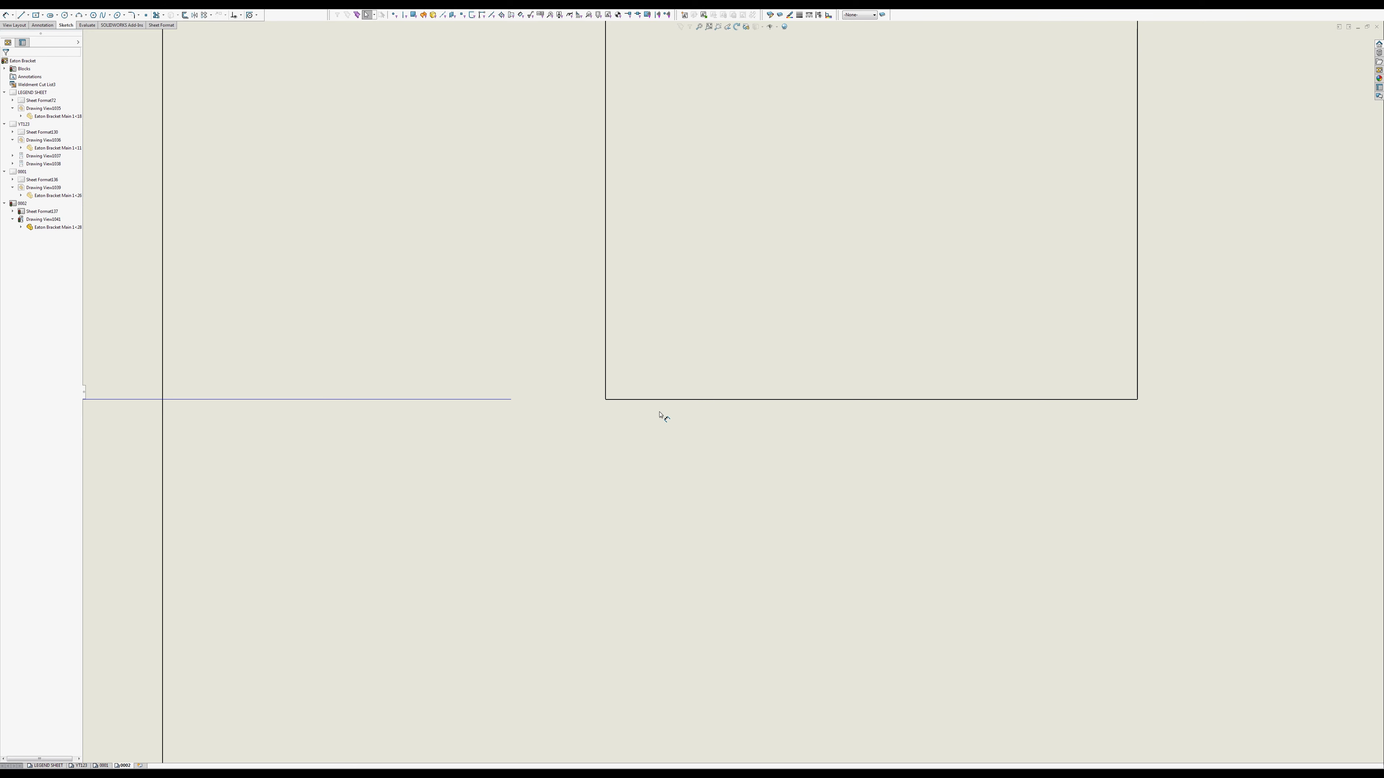
{"action": "scroll", "coordinate": [717, 411], "scroll_direction": "up", "scroll_amount": 8}
{"action": "key", "text": "f"}
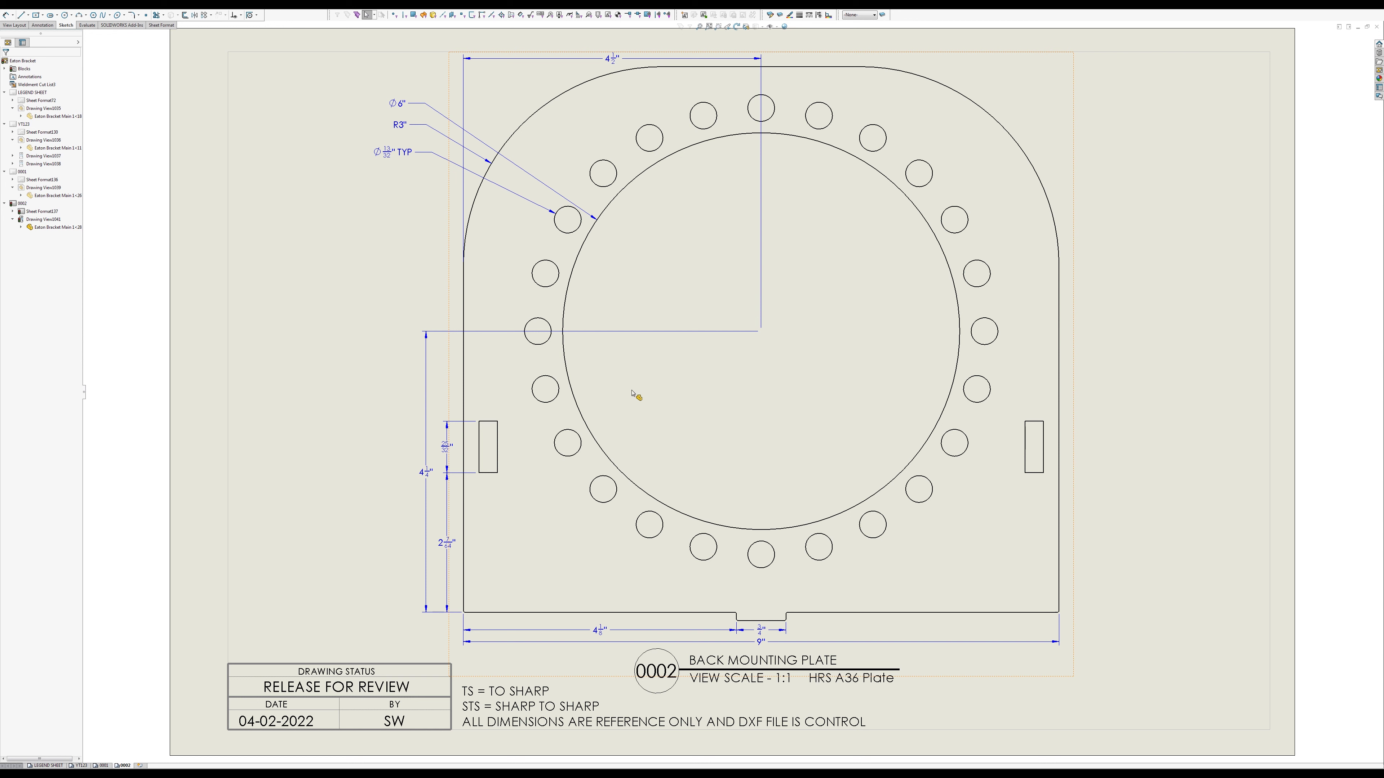
Step: Sketch centrelines from the plate centre to two holes and a construction circle through the hole centres
{"action": "left_click", "coordinate": [27, 15]}
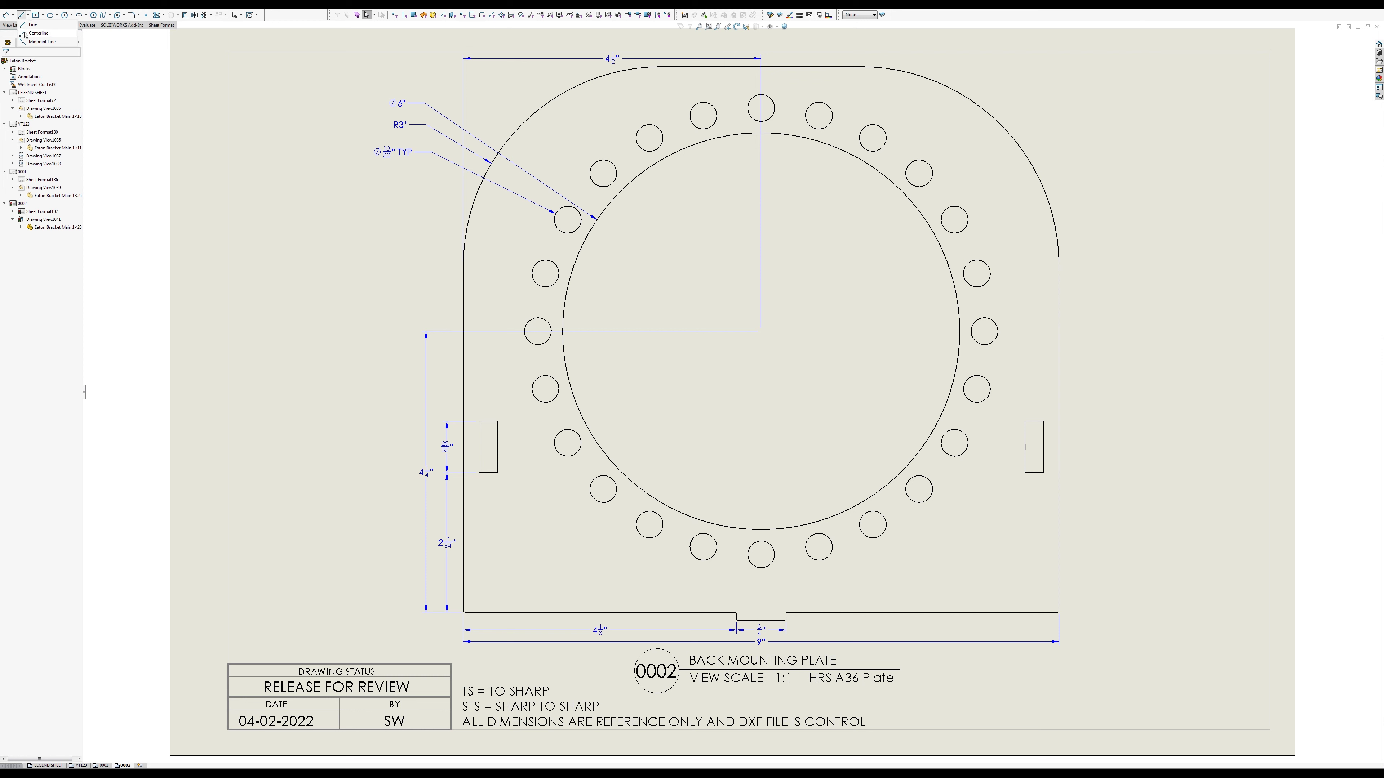
{"action": "left_click", "coordinate": [24, 34]}
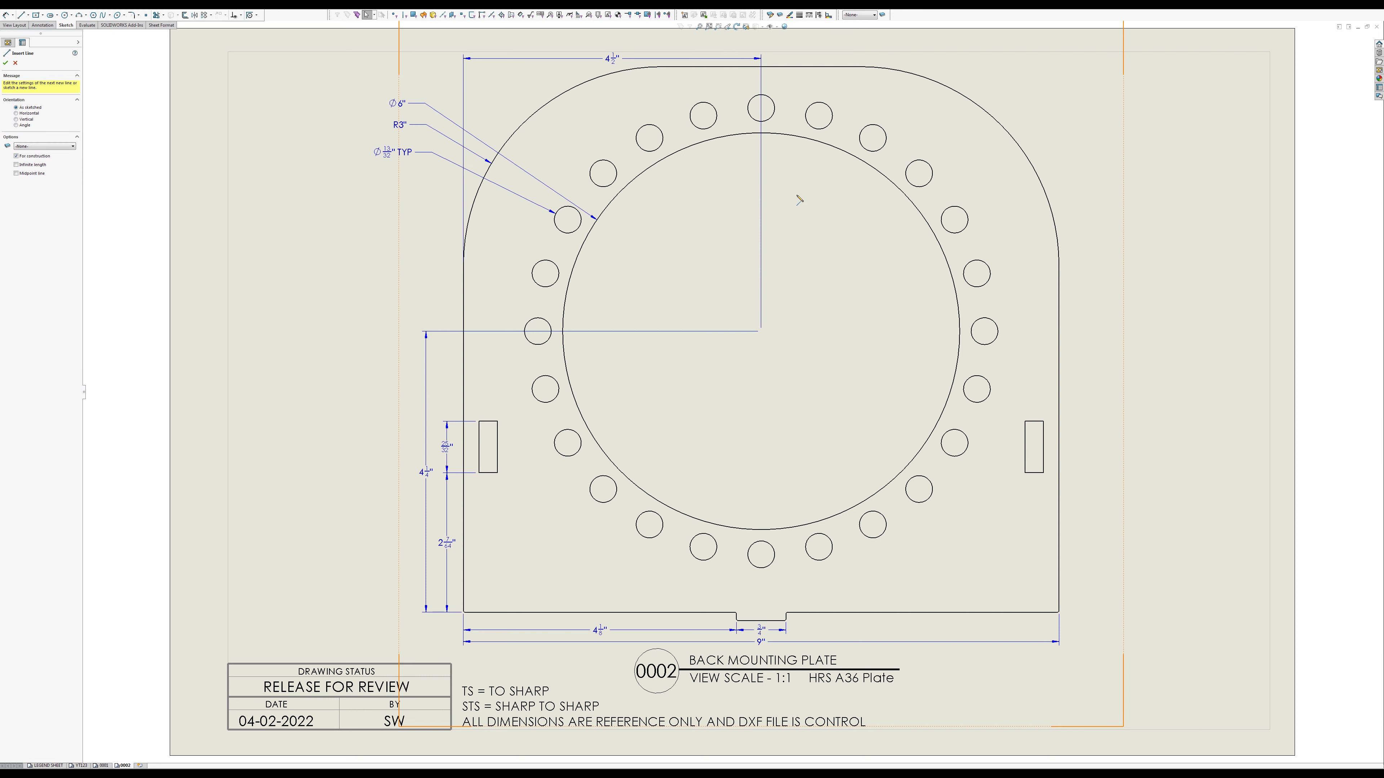
{"action": "left_click", "coordinate": [761, 108]}
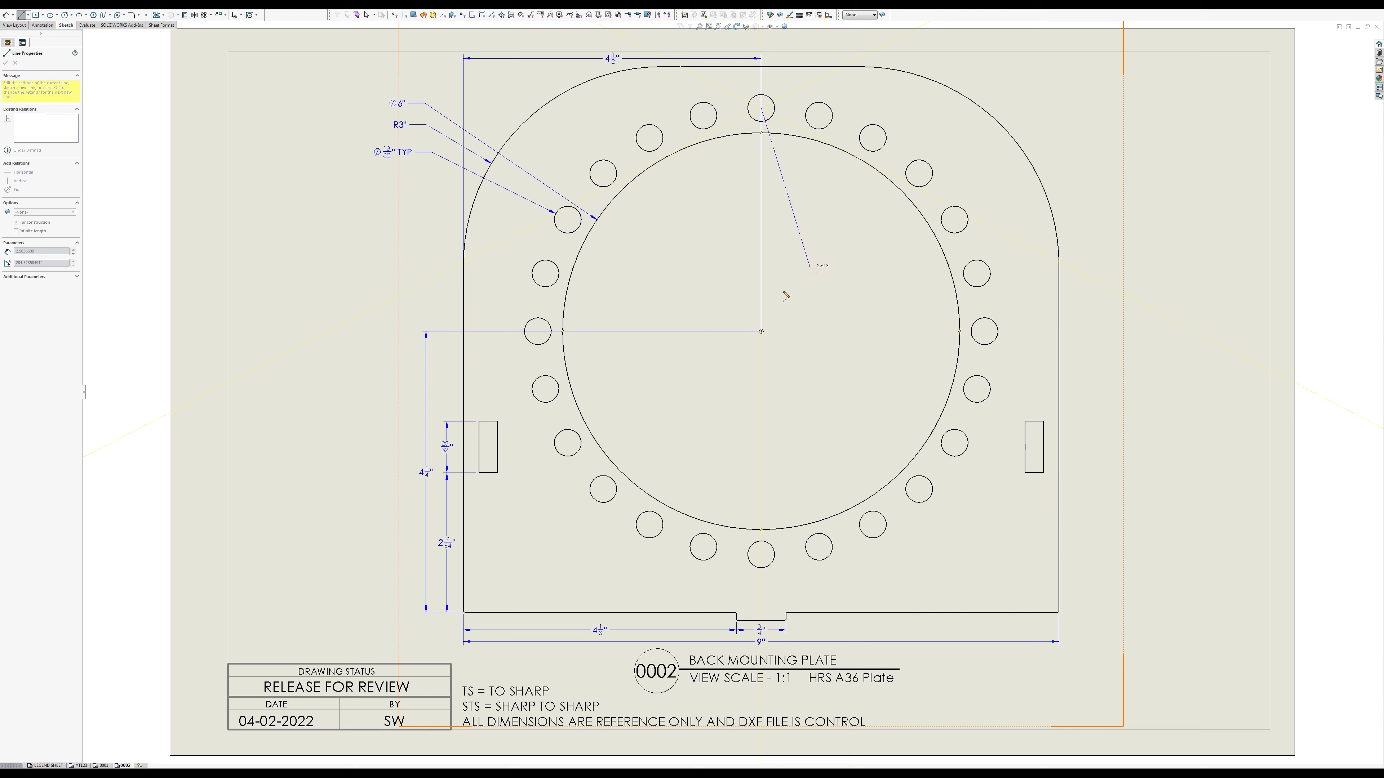
{"action": "left_click", "coordinate": [761, 331]}
{"action": "left_click", "coordinate": [704, 116]}
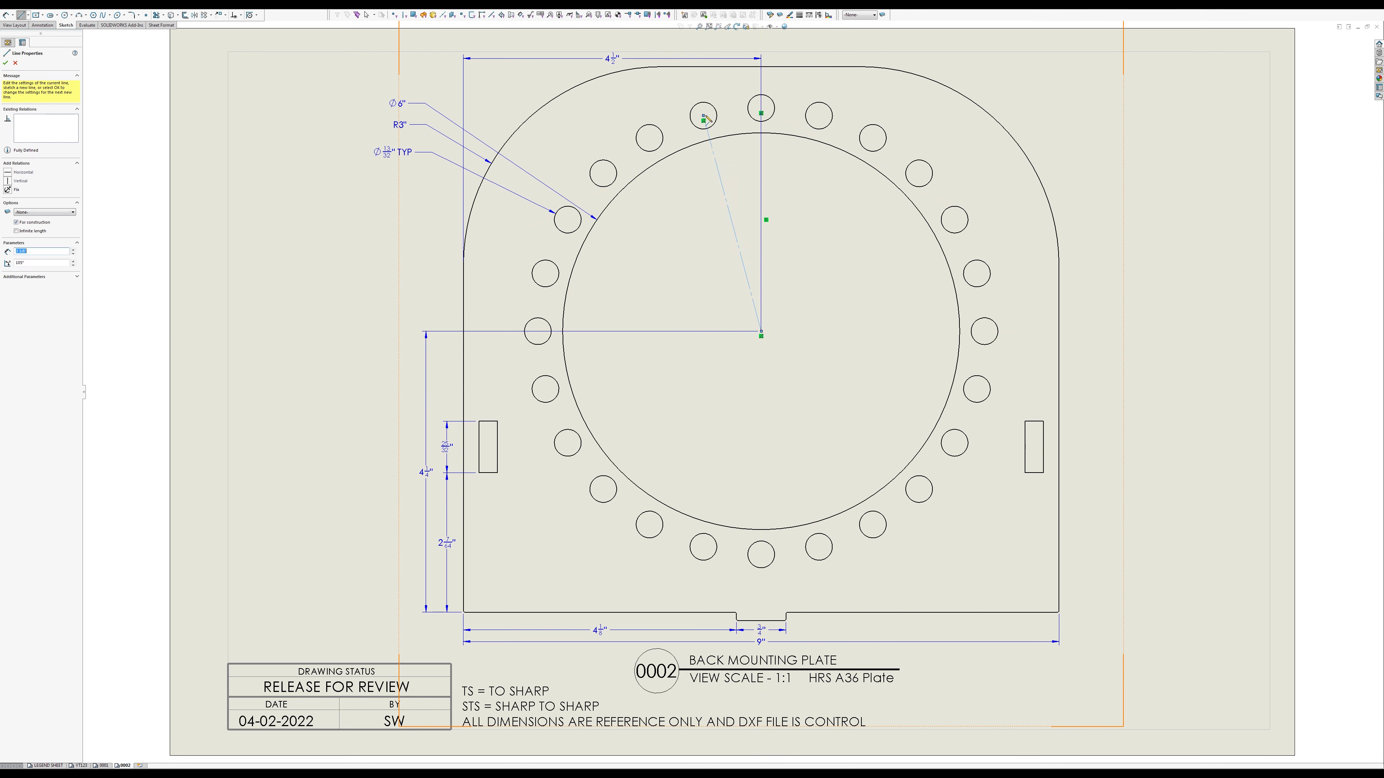
{"action": "left_click", "coordinate": [65, 15]}
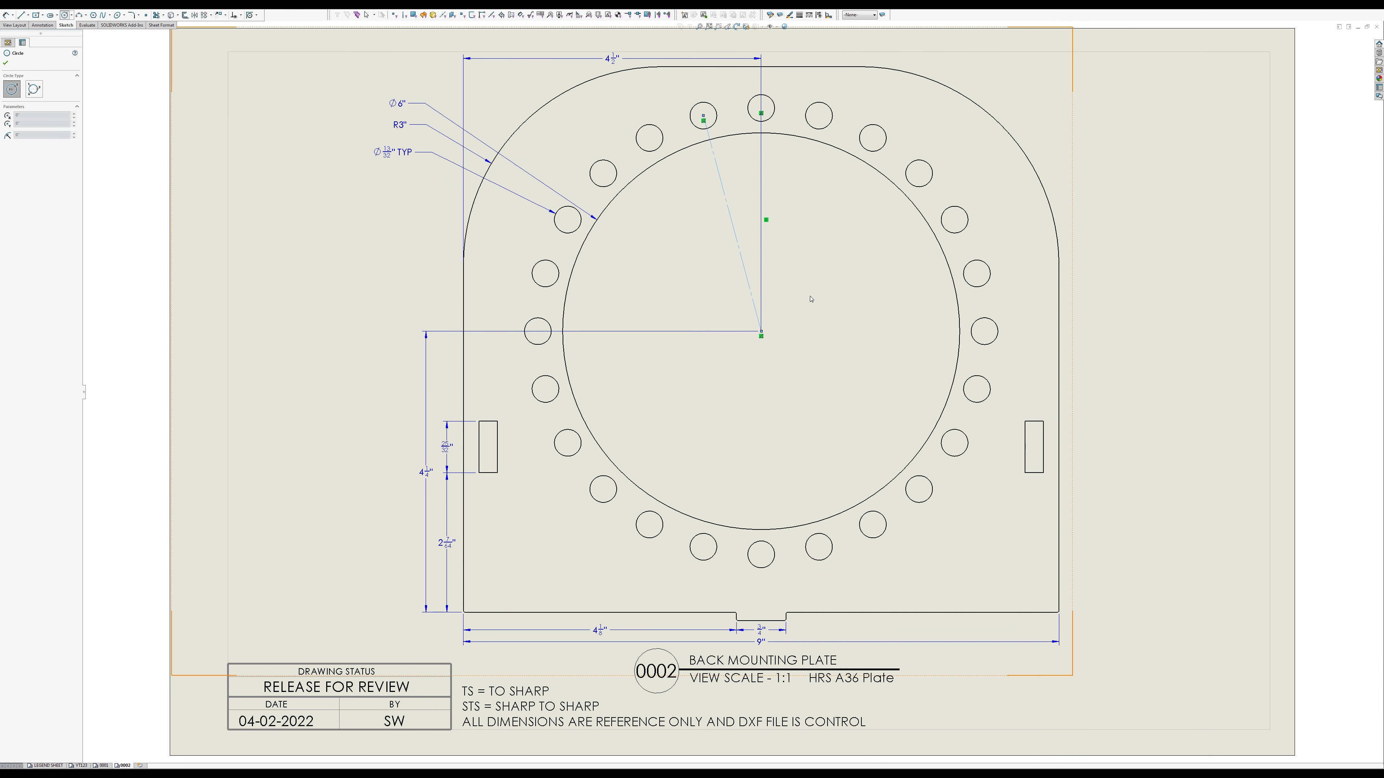
{"action": "left_click", "coordinate": [761, 331]}
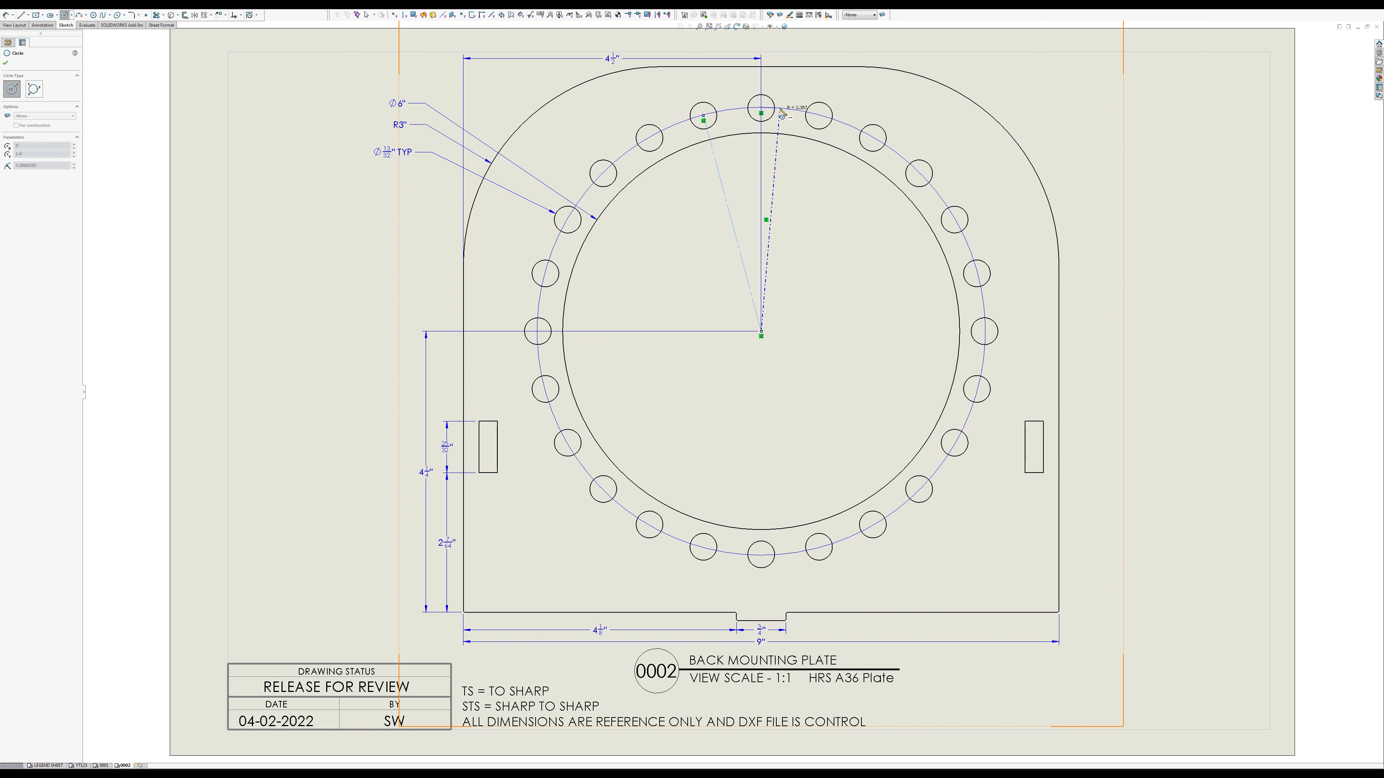
{"action": "left_click", "coordinate": [763, 111]}
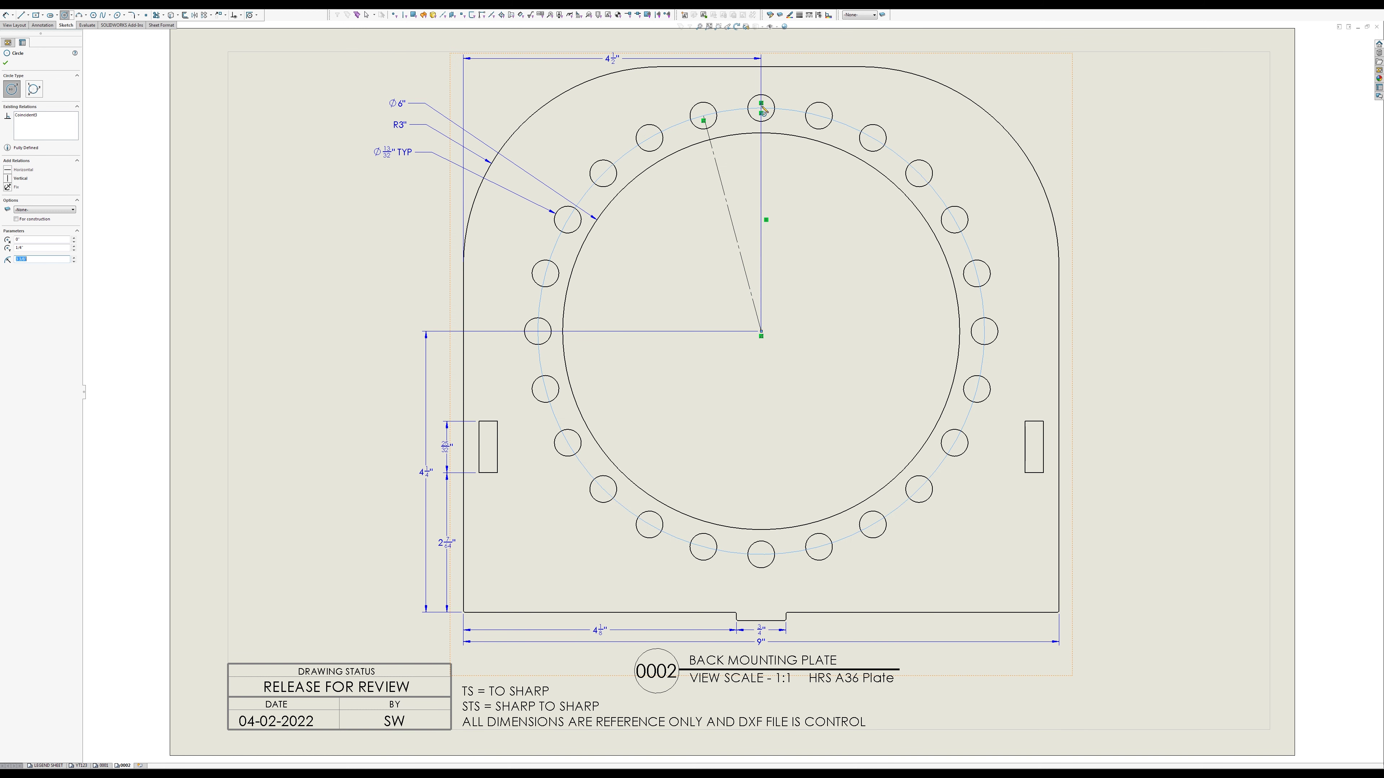
{"action": "key", "text": "Escape"}
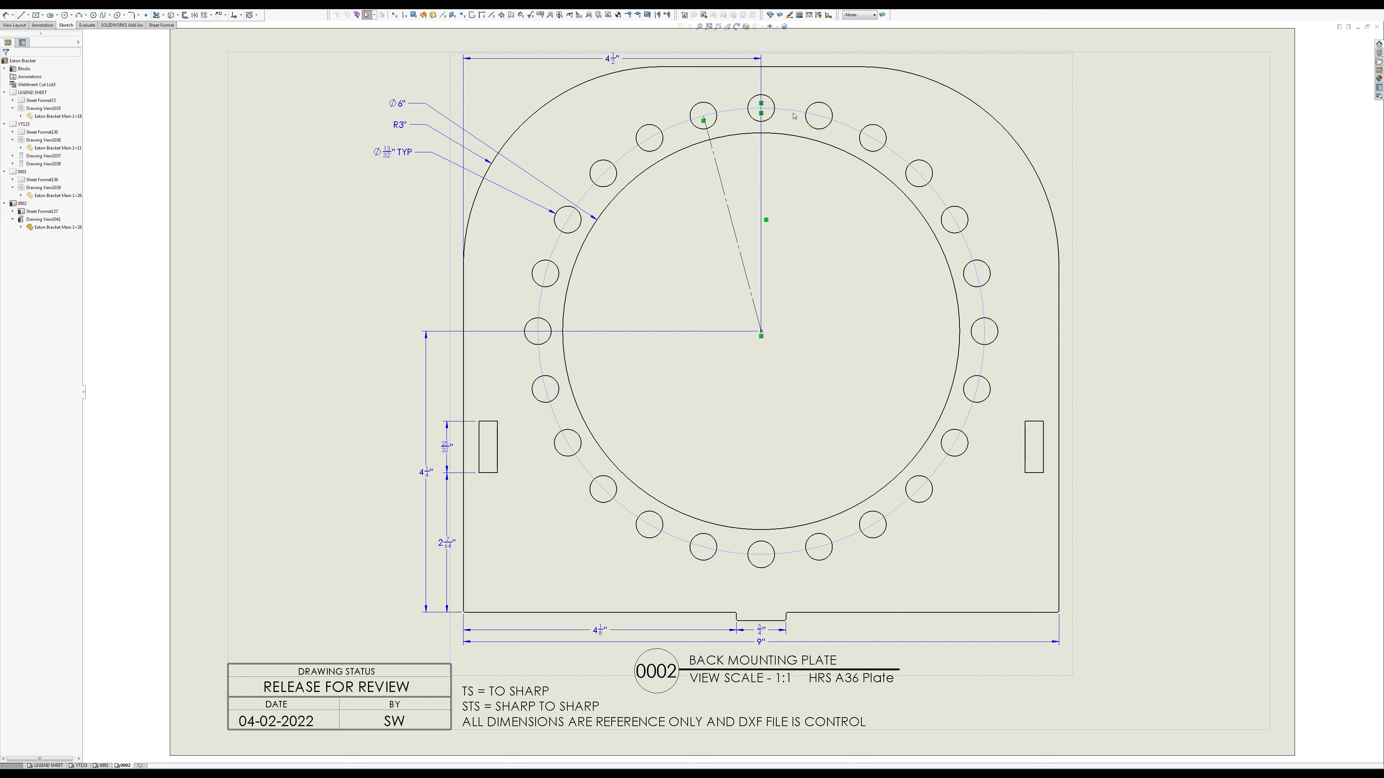
{"action": "left_click", "coordinate": [794, 113]}
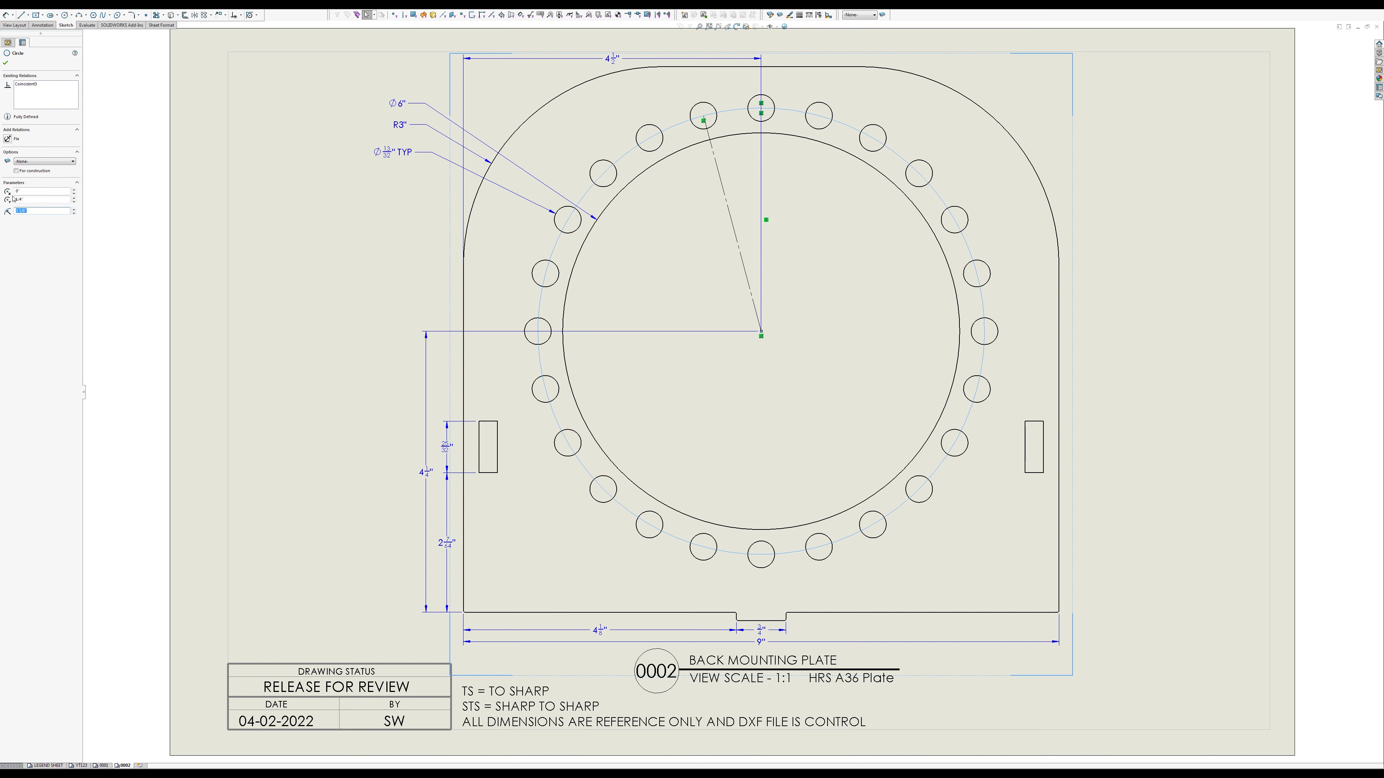
{"action": "left_click", "coordinate": [24, 178]}
{"action": "key", "text": "Escape"}
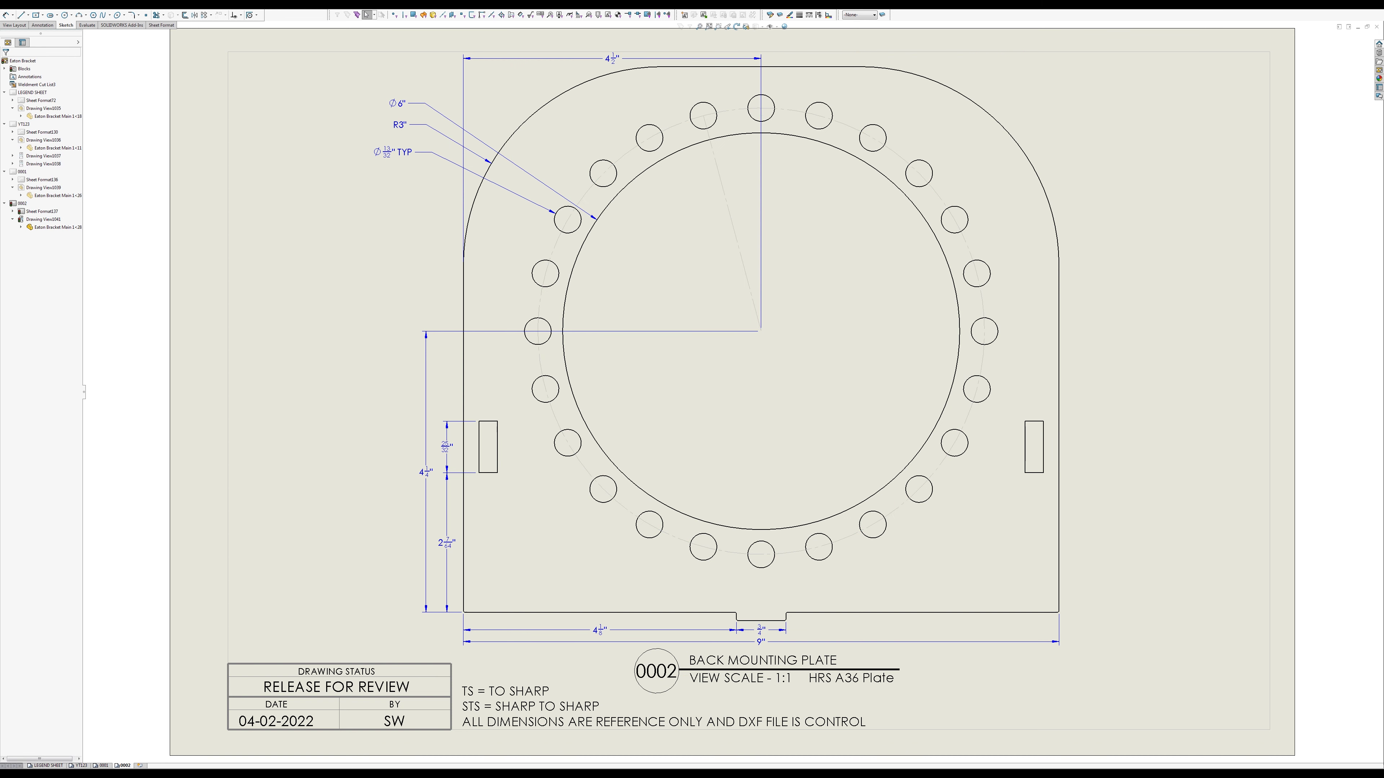
Step: Dimension the bolt circle's diameter among the other callouts and append 'B.C.' to its text
{"action": "left_click", "coordinate": [6, 15]}
{"action": "left_click", "coordinate": [588, 195]}
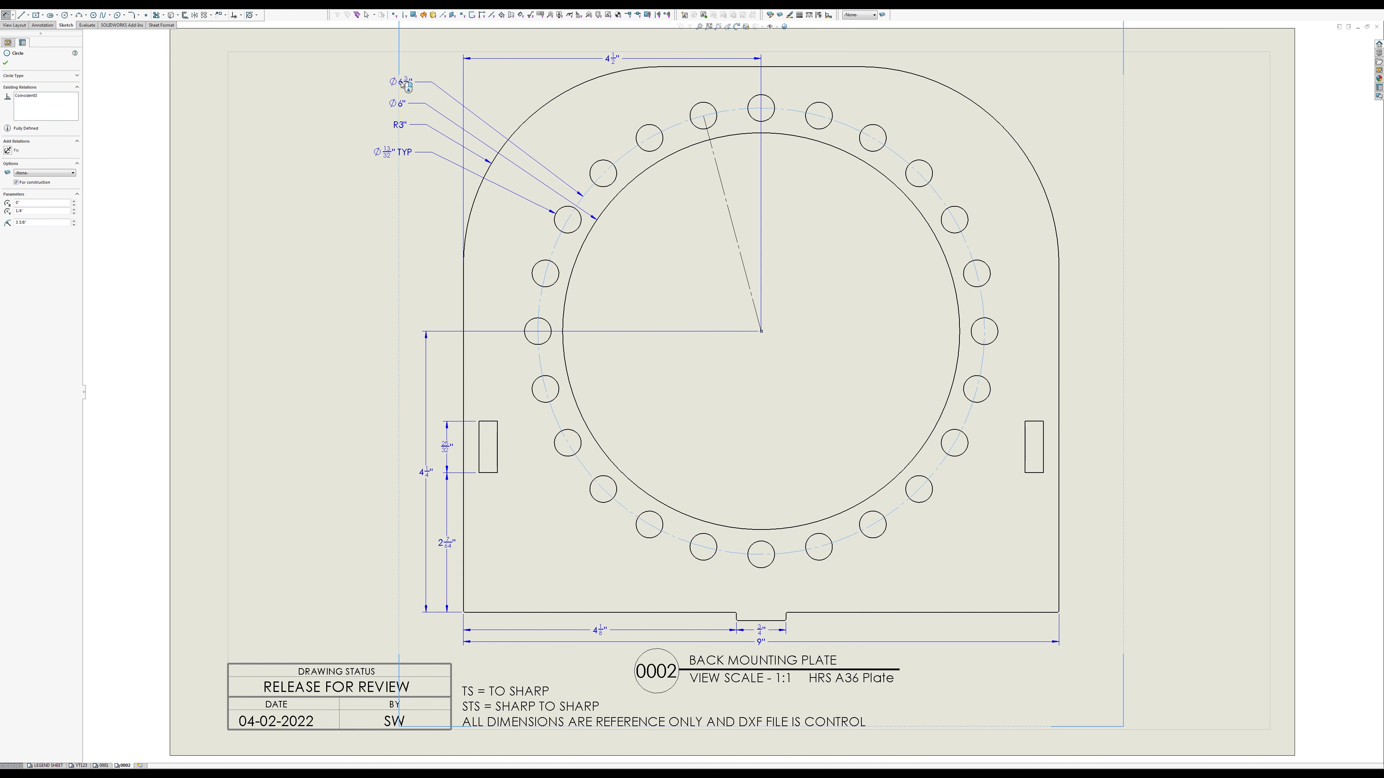
{"action": "left_click", "coordinate": [424, 82]}
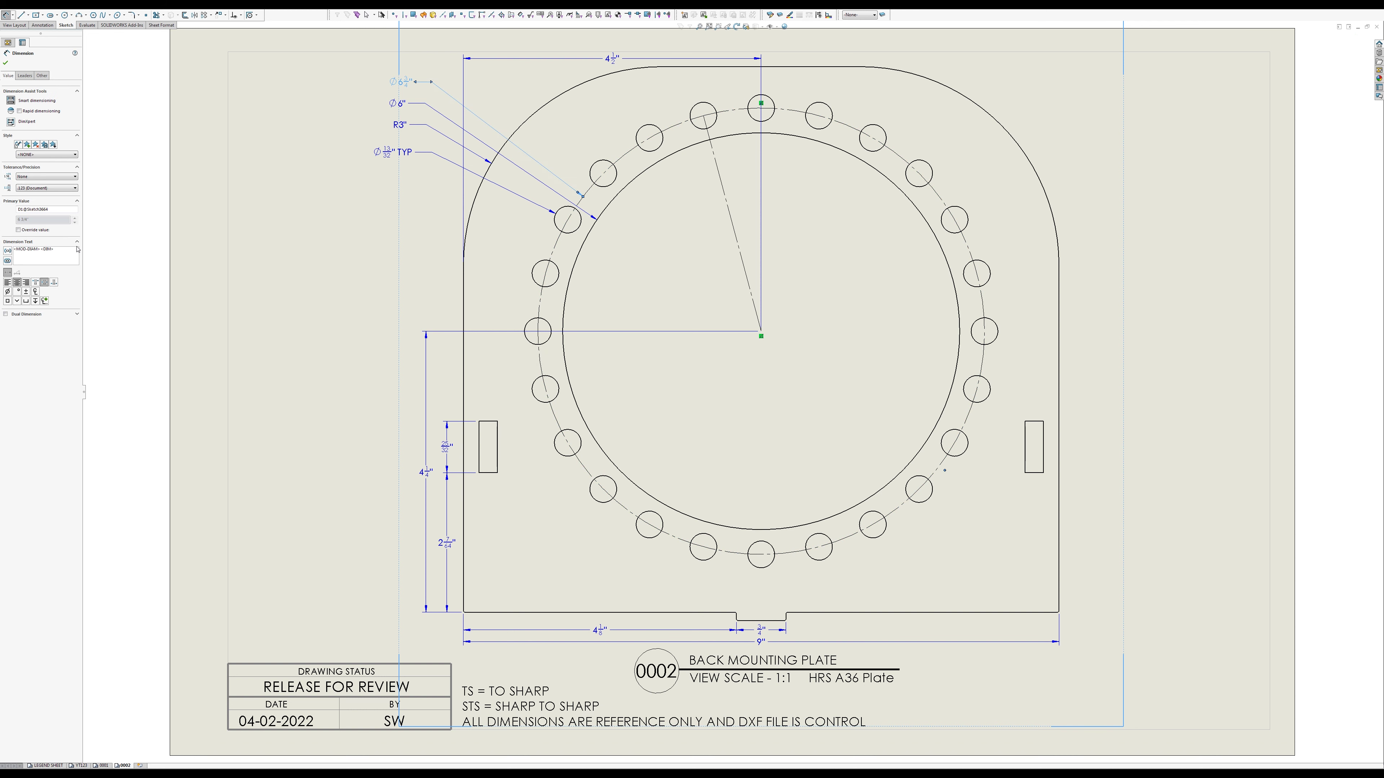
{"action": "left_click", "coordinate": [72, 249]}
{"action": "type", "text": "B.C."}
Step: Add the line 'B.C. = BOLT CIRCLE' to the abbreviation note and nudge the note upward
{"action": "key", "text": "Escape"}
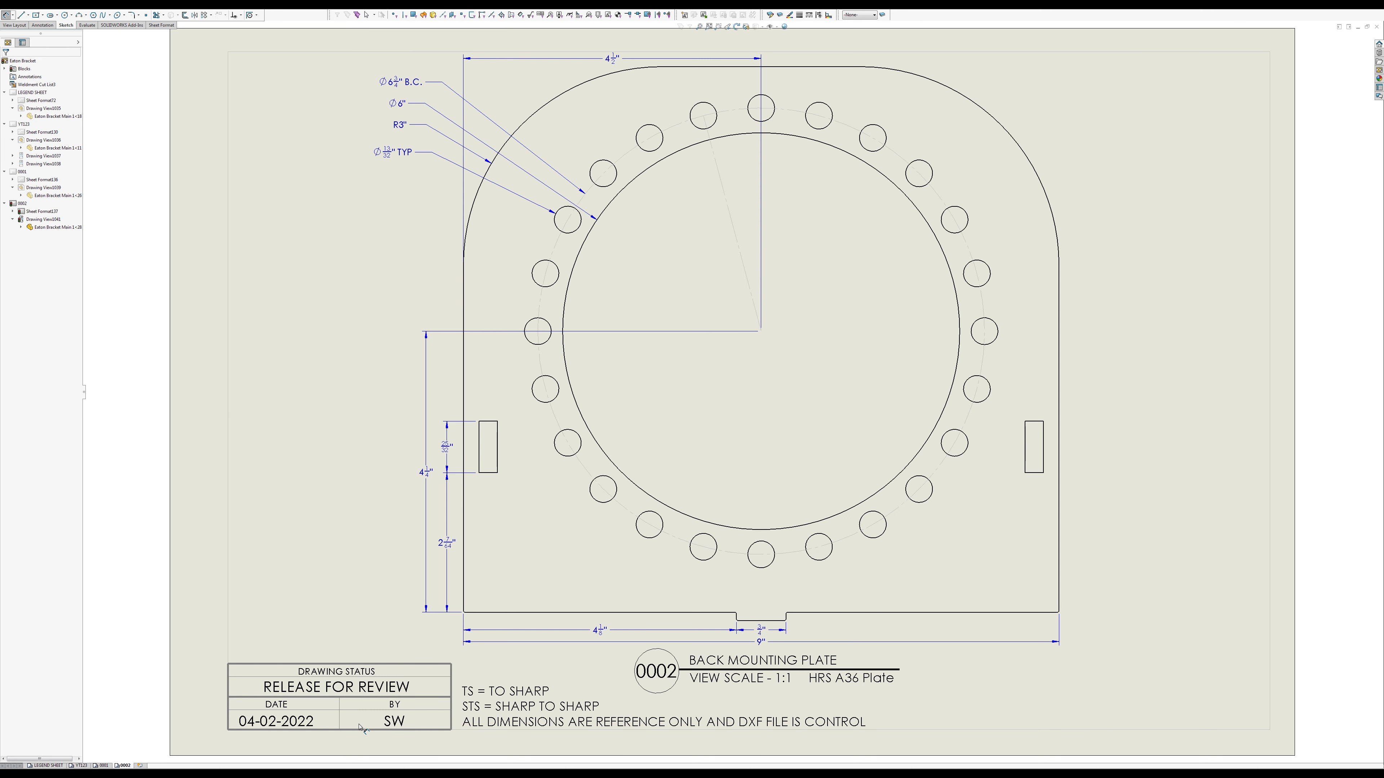
{"action": "double_click", "coordinate": [614, 709]}
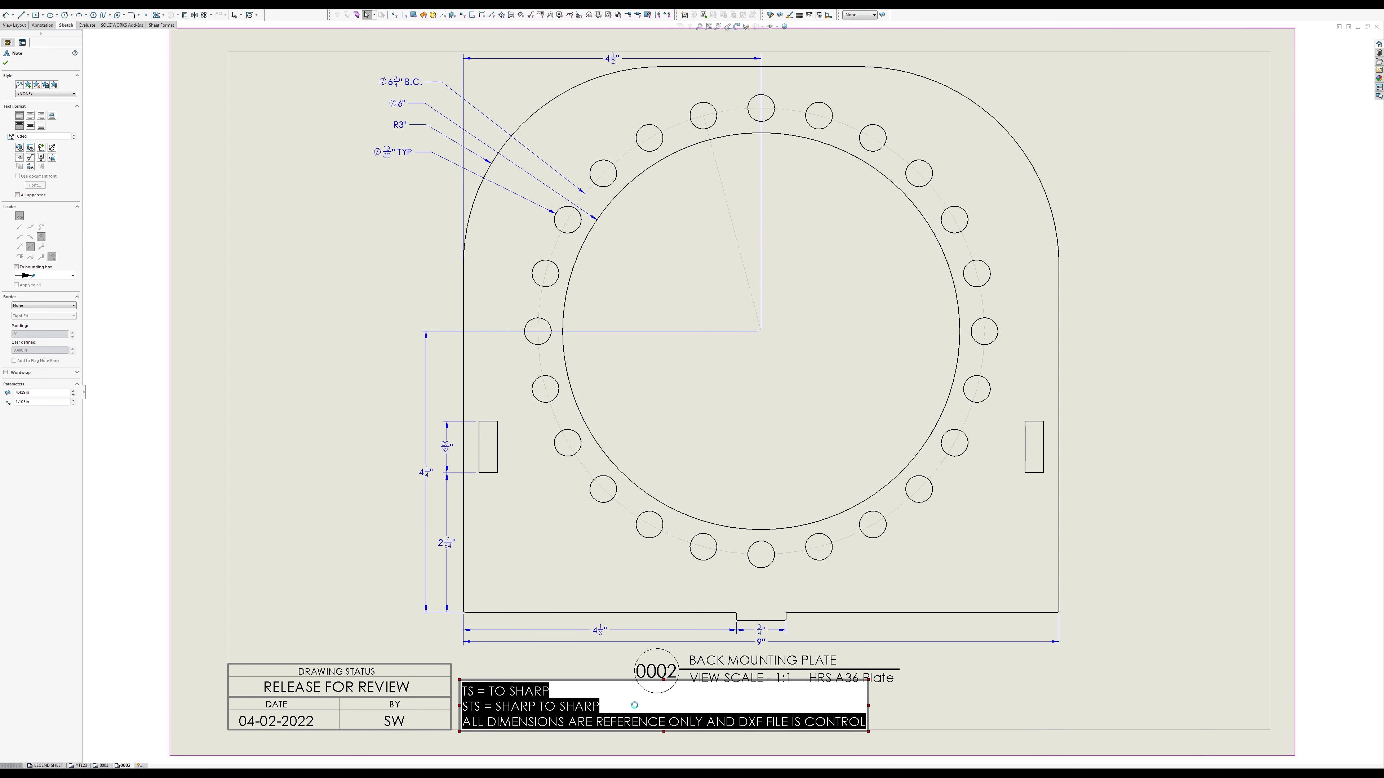
{"action": "key", "text": "Return"}
{"action": "type", "text": "B.C."}
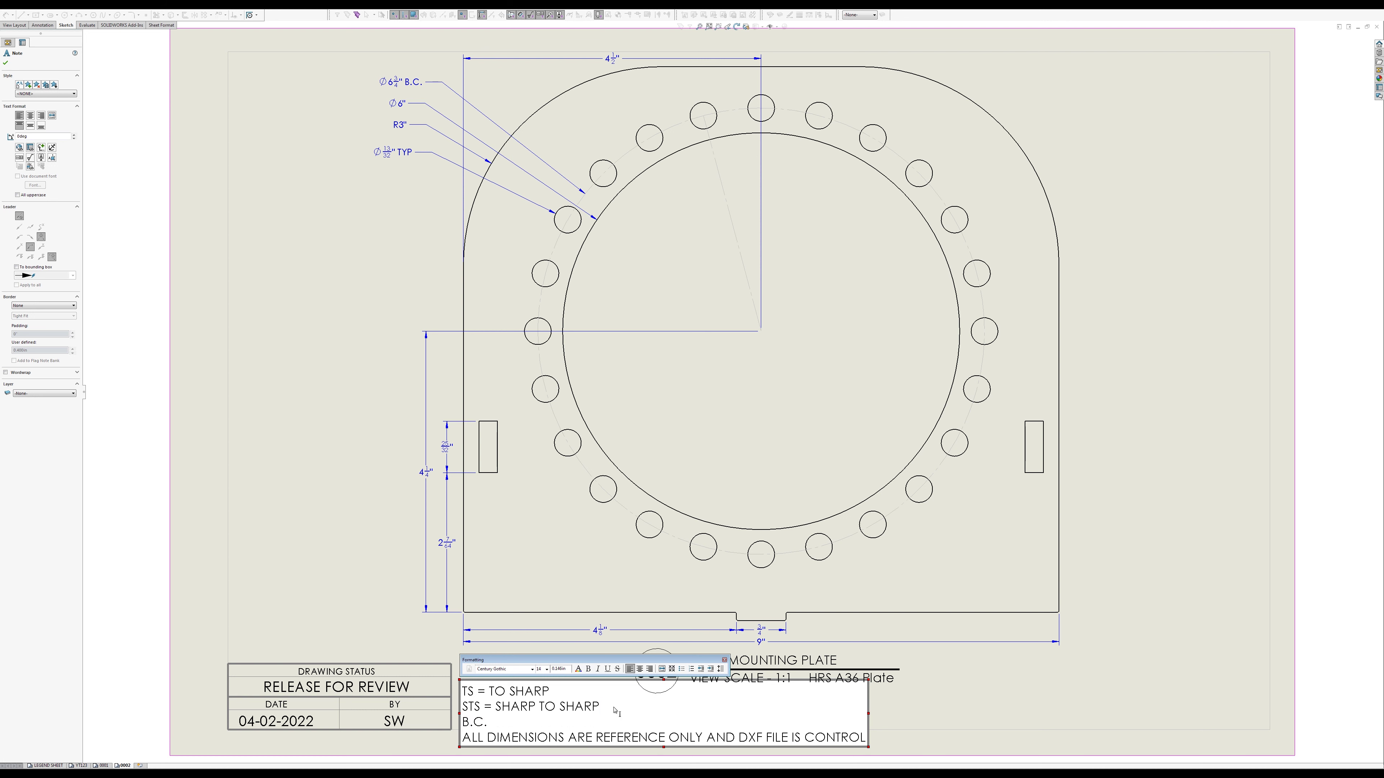
{"action": "type", "text": " = BOLT CIRCLE"}
{"action": "key", "text": "Escape"}
{"action": "left_click_drag", "start_coordinate": [519, 711], "coordinate": [516, 693]}
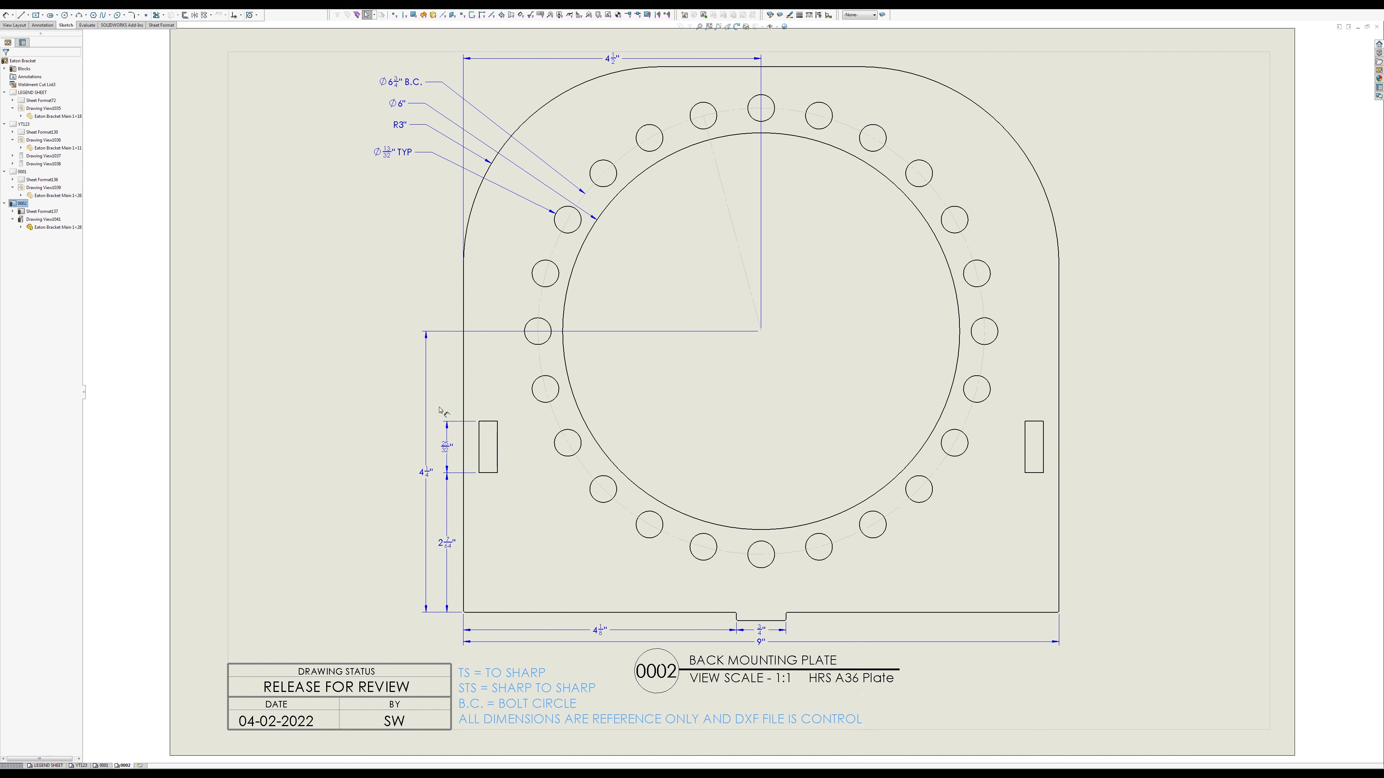
{"action": "left_click", "coordinate": [355, 445]}
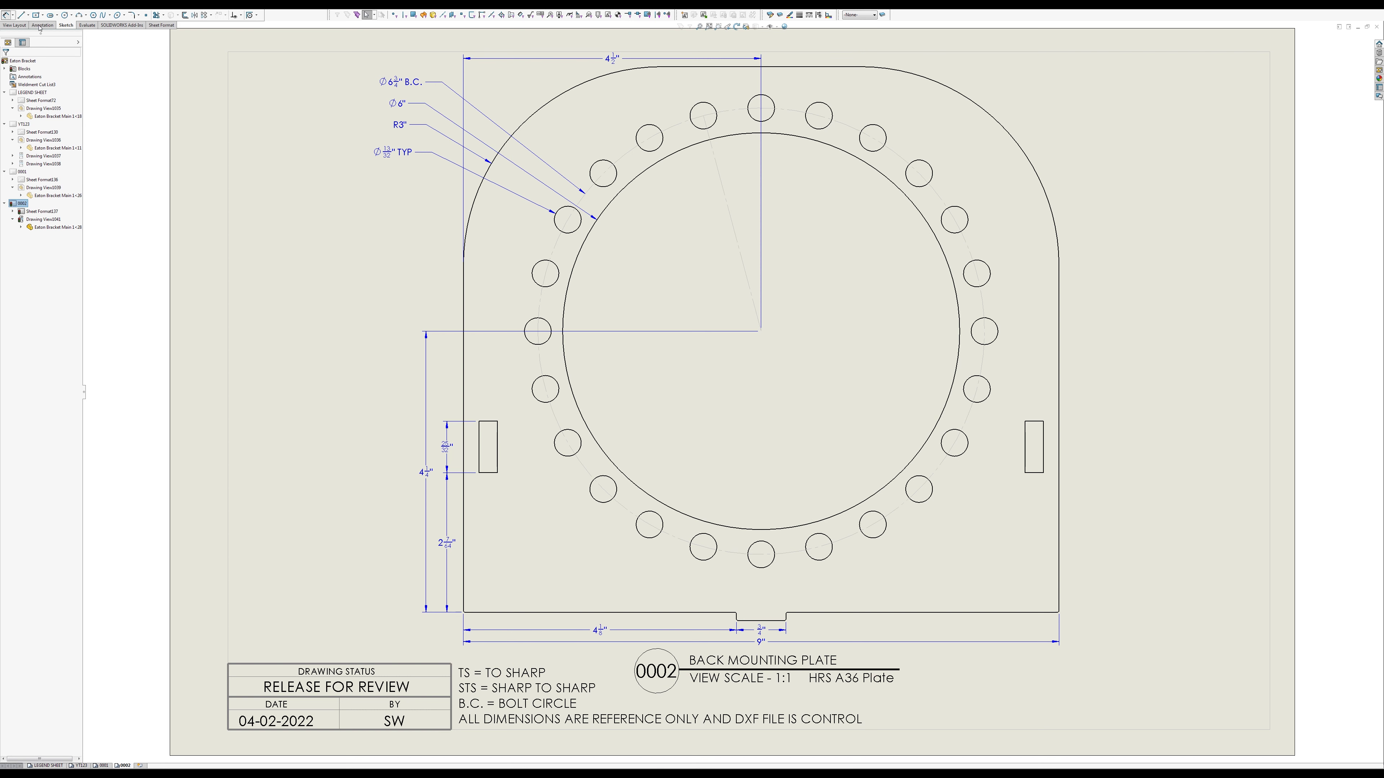
Step: Dimension the 15° angle between the angled construction line and the vertical centreline
{"action": "left_click", "coordinate": [5, 15]}
{"action": "left_click", "coordinate": [718, 163]}
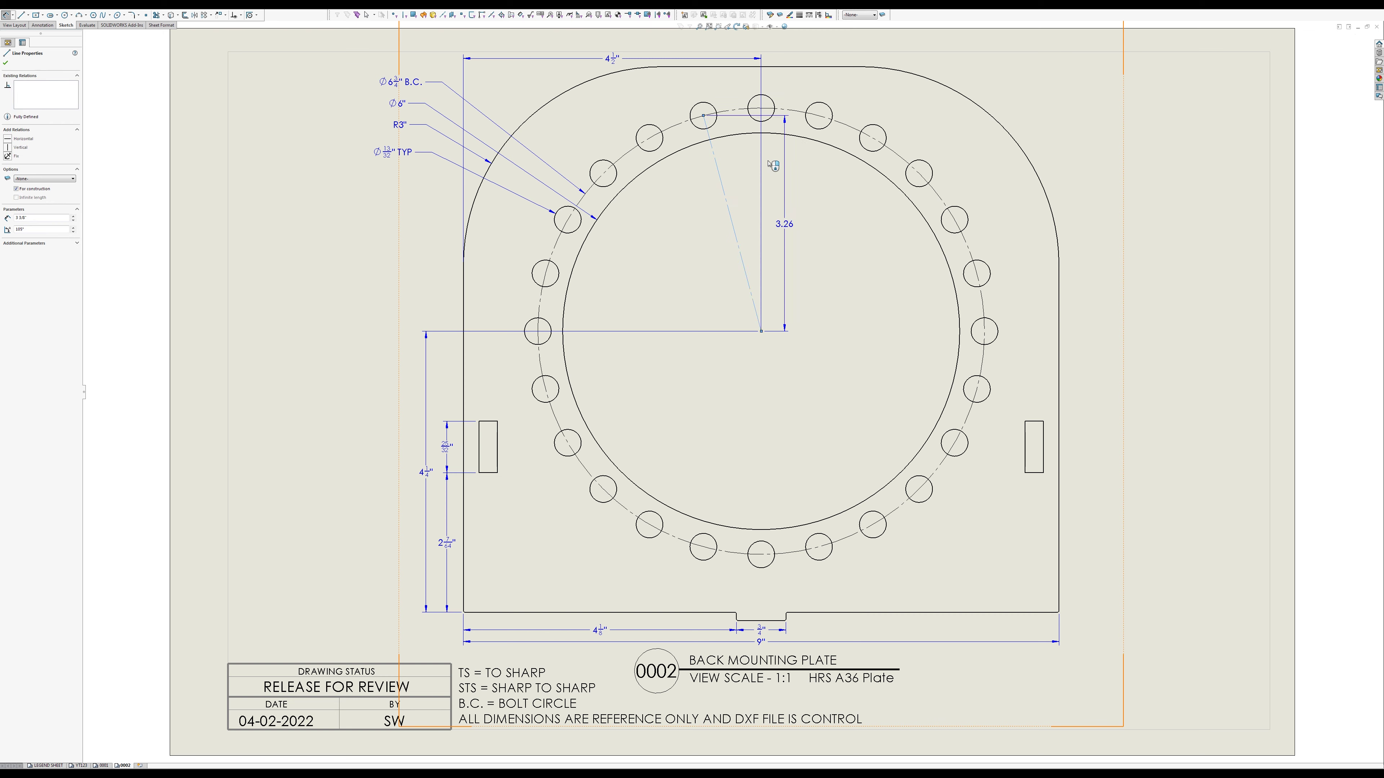
{"action": "left_click", "coordinate": [760, 300]}
{"action": "scroll", "coordinate": [742, 114], "scroll_direction": "down", "scroll_amount": 5}
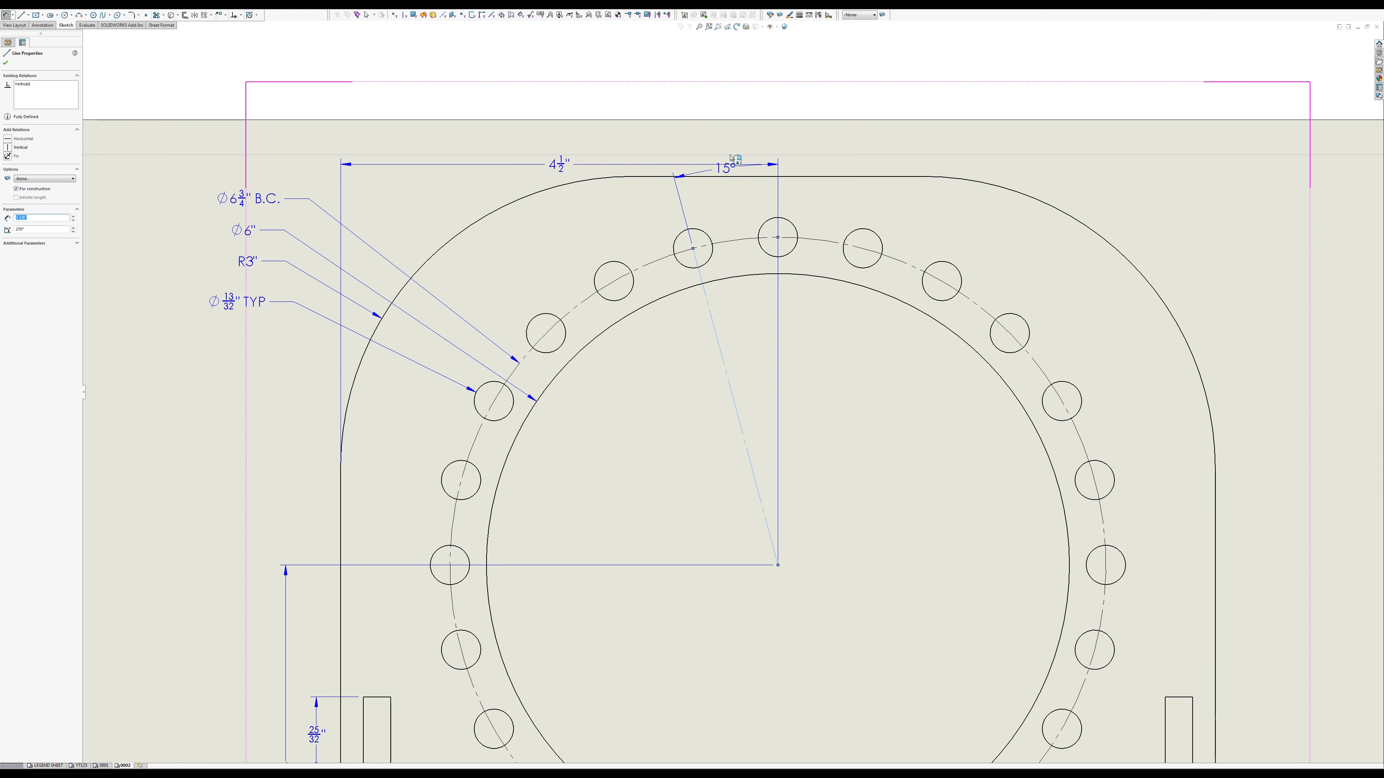
{"action": "scroll", "coordinate": [732, 145], "scroll_direction": "down", "scroll_amount": 3}
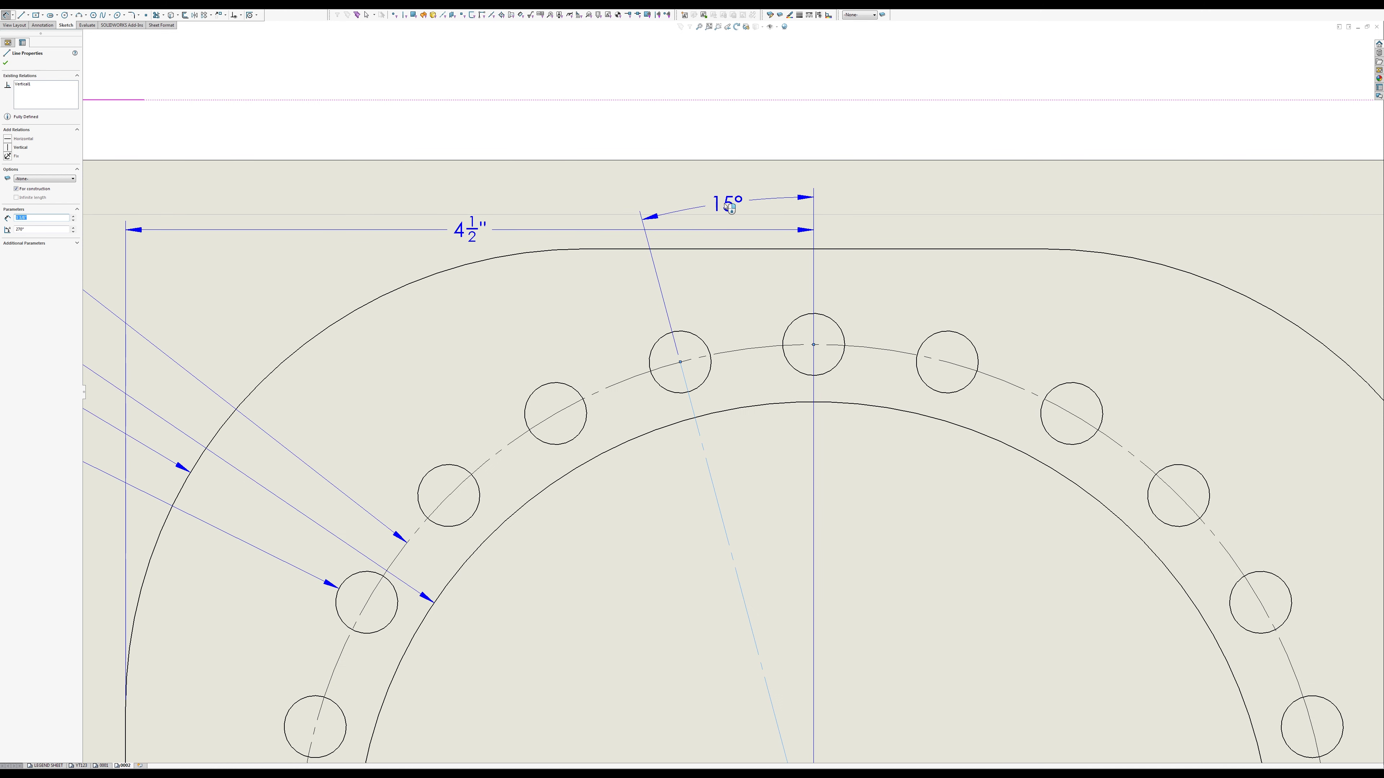
{"action": "scroll", "coordinate": [729, 207], "scroll_direction": "down", "scroll_amount": 3}
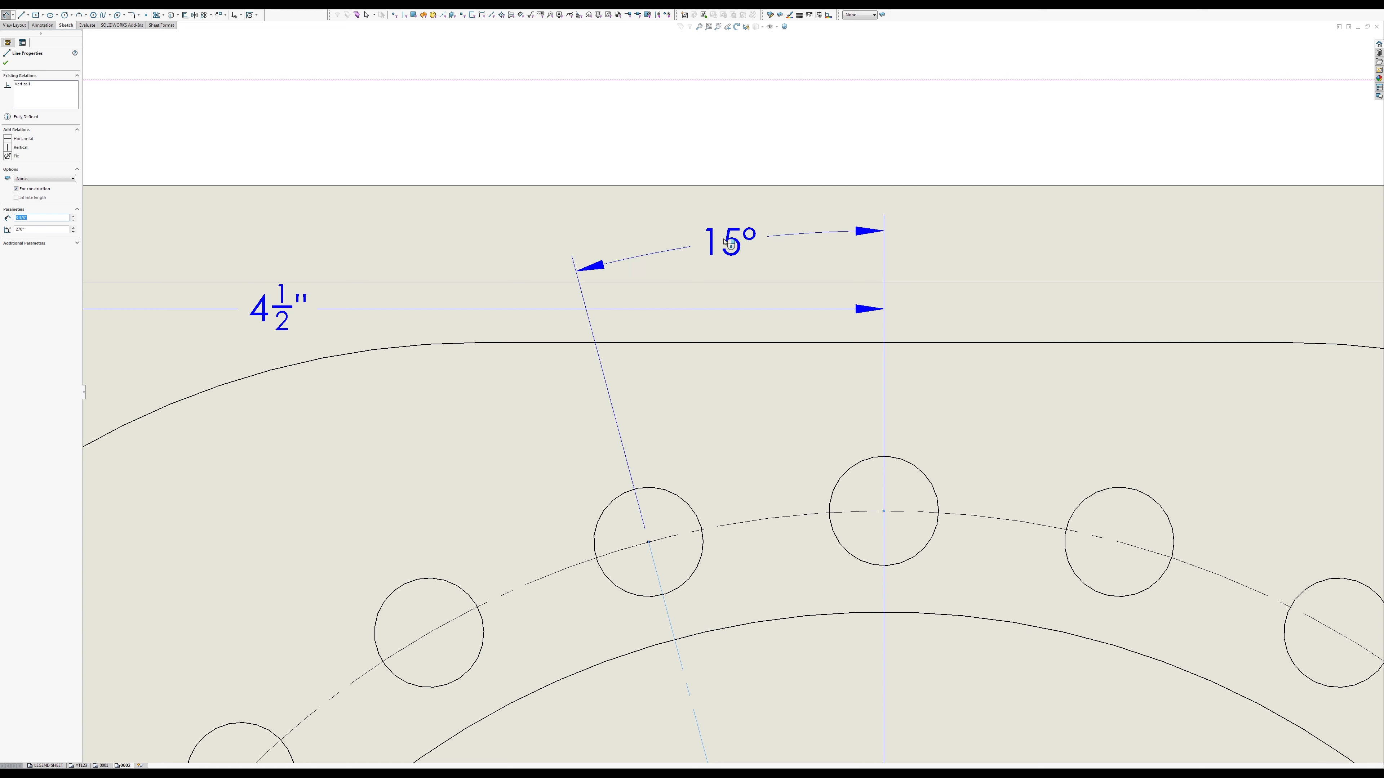
{"action": "left_click", "coordinate": [724, 265]}
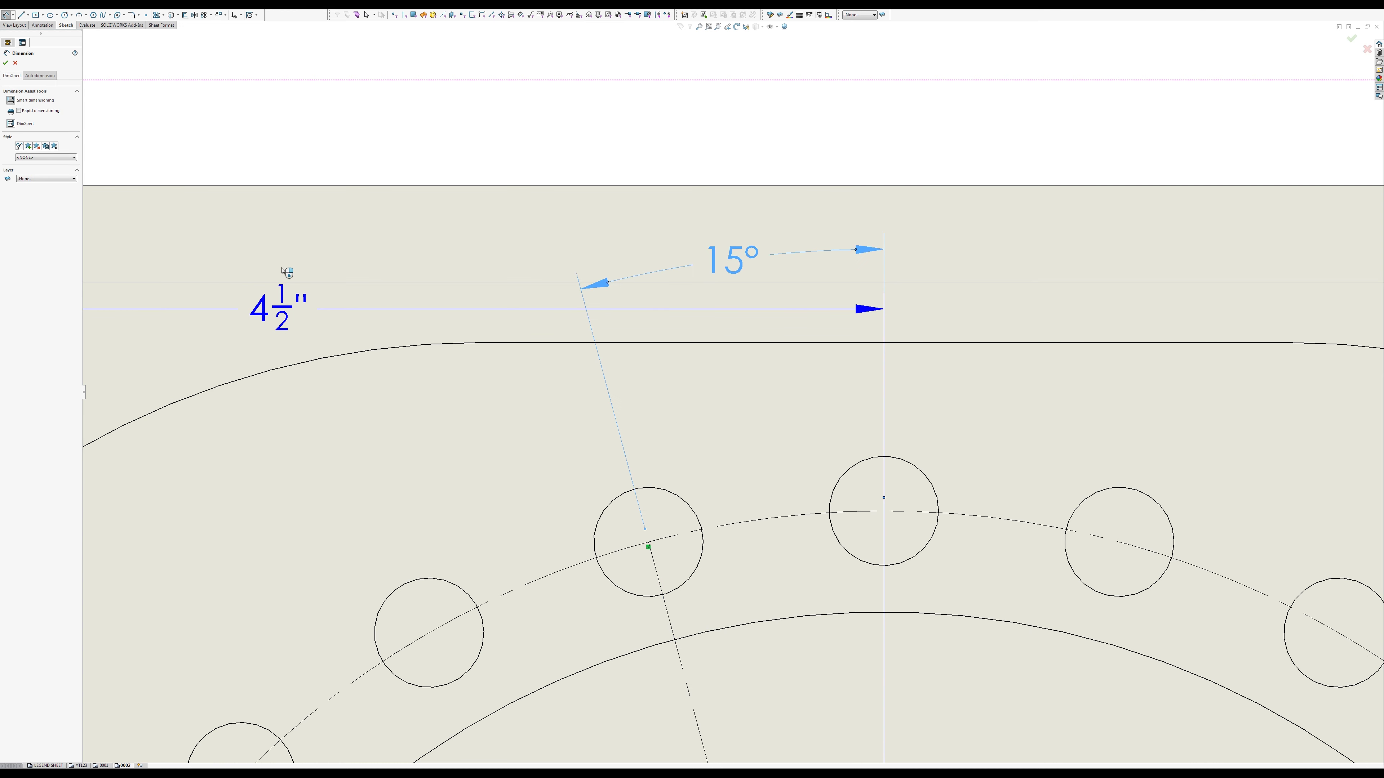
Step: Rearrange the 15° angle and the 4½" dimension so they sit clear of each other
{"action": "left_click_drag", "start_coordinate": [278, 308], "coordinate": [278, 195]}
{"action": "left_click_drag", "start_coordinate": [811, 269], "coordinate": [756, 285]}
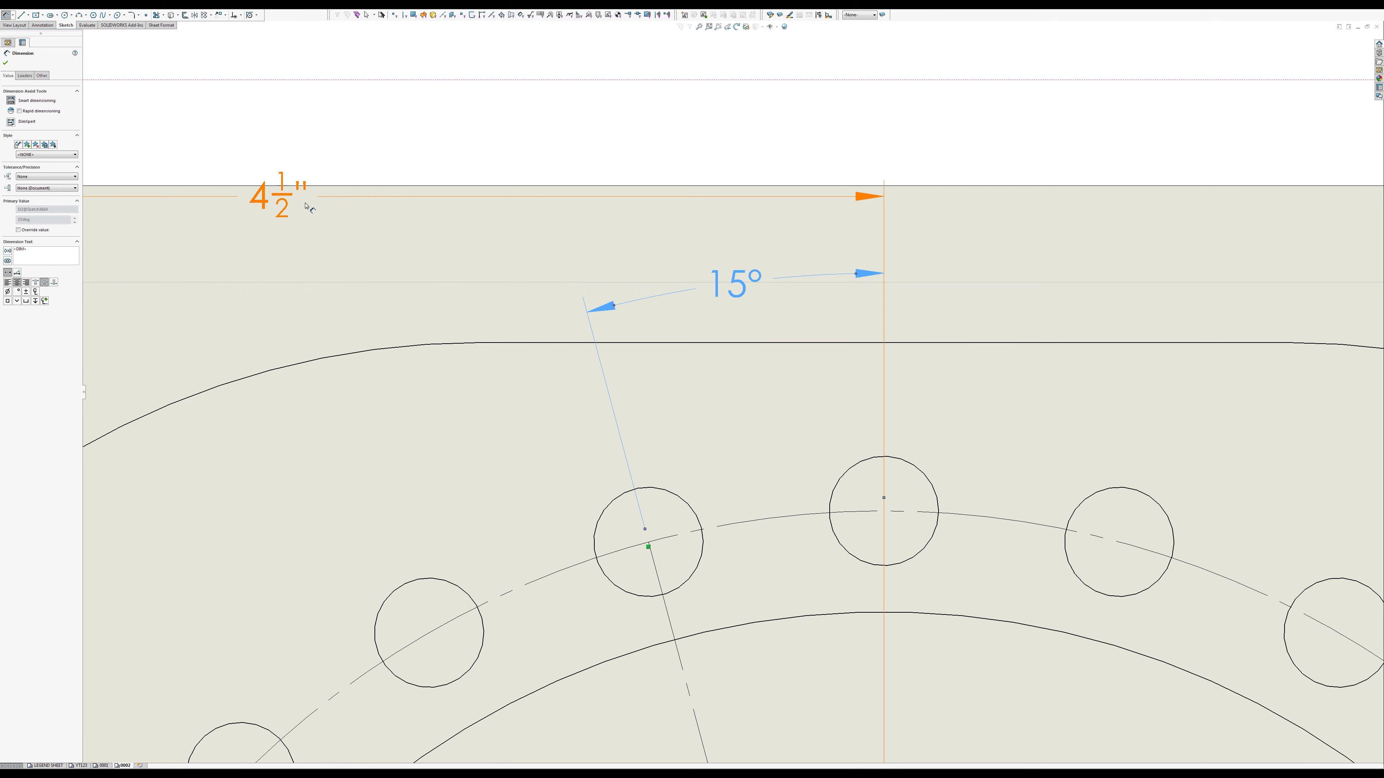
{"action": "left_click_drag", "start_coordinate": [278, 198], "coordinate": [279, 234]}
{"action": "key", "text": "Escape"}
{"action": "scroll", "coordinate": [667, 267], "scroll_direction": "up", "scroll_amount": 5}
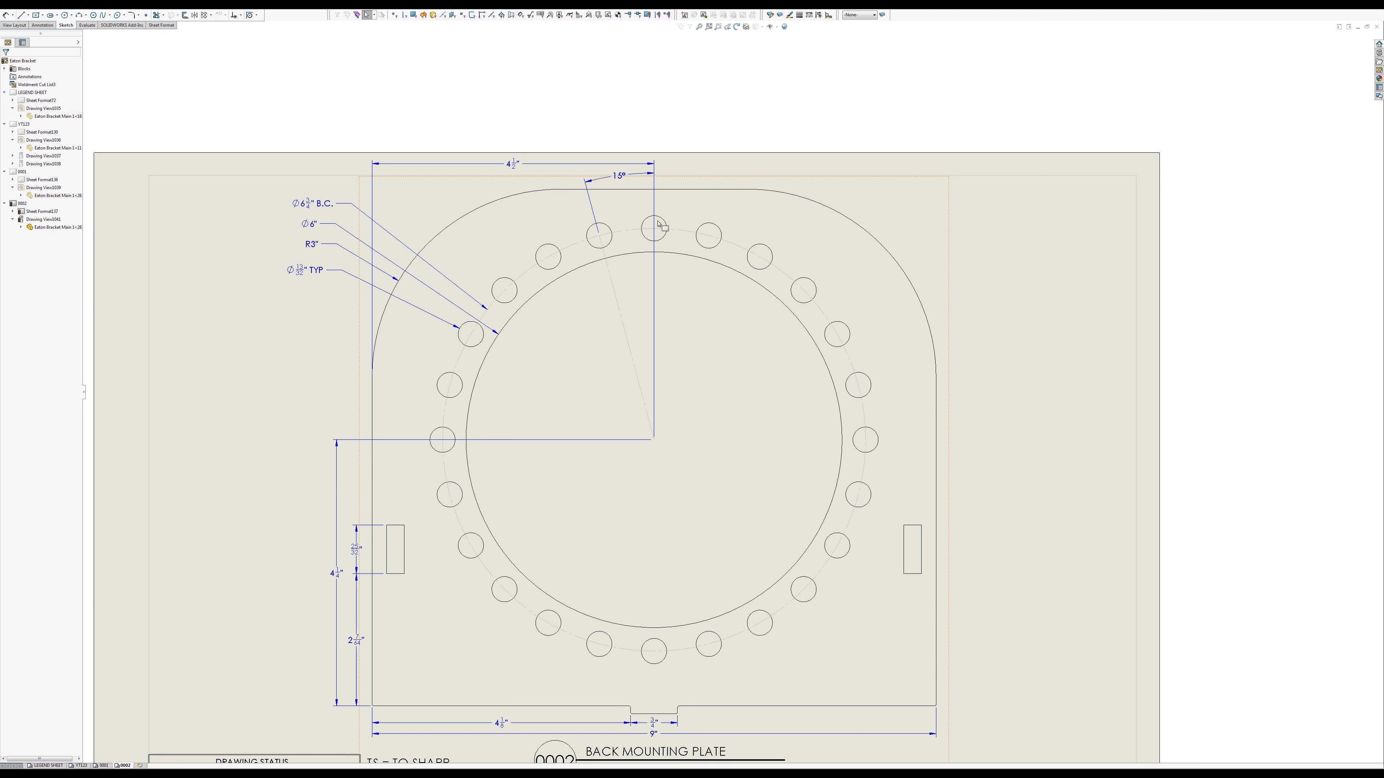
{"action": "left_click", "coordinate": [619, 176]}
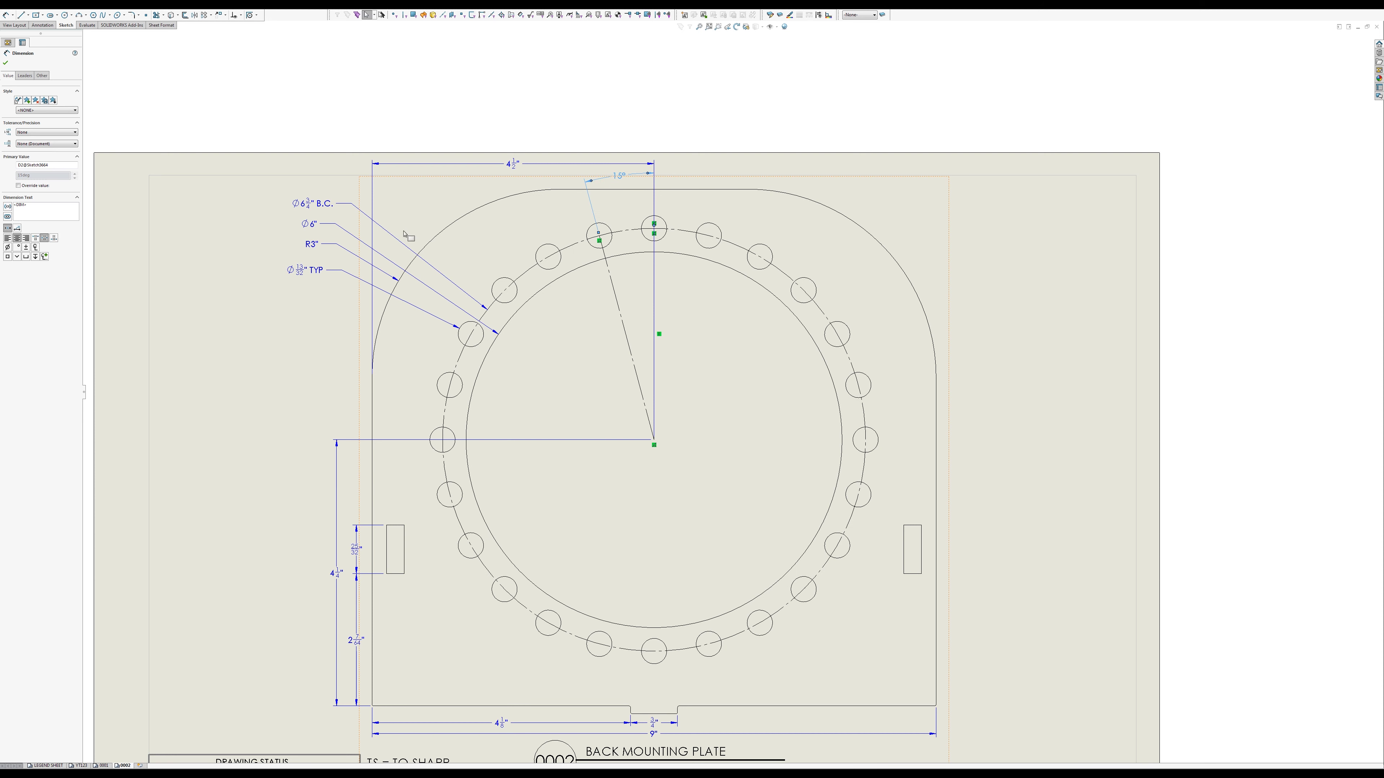
{"action": "left_click", "coordinate": [259, 256]}
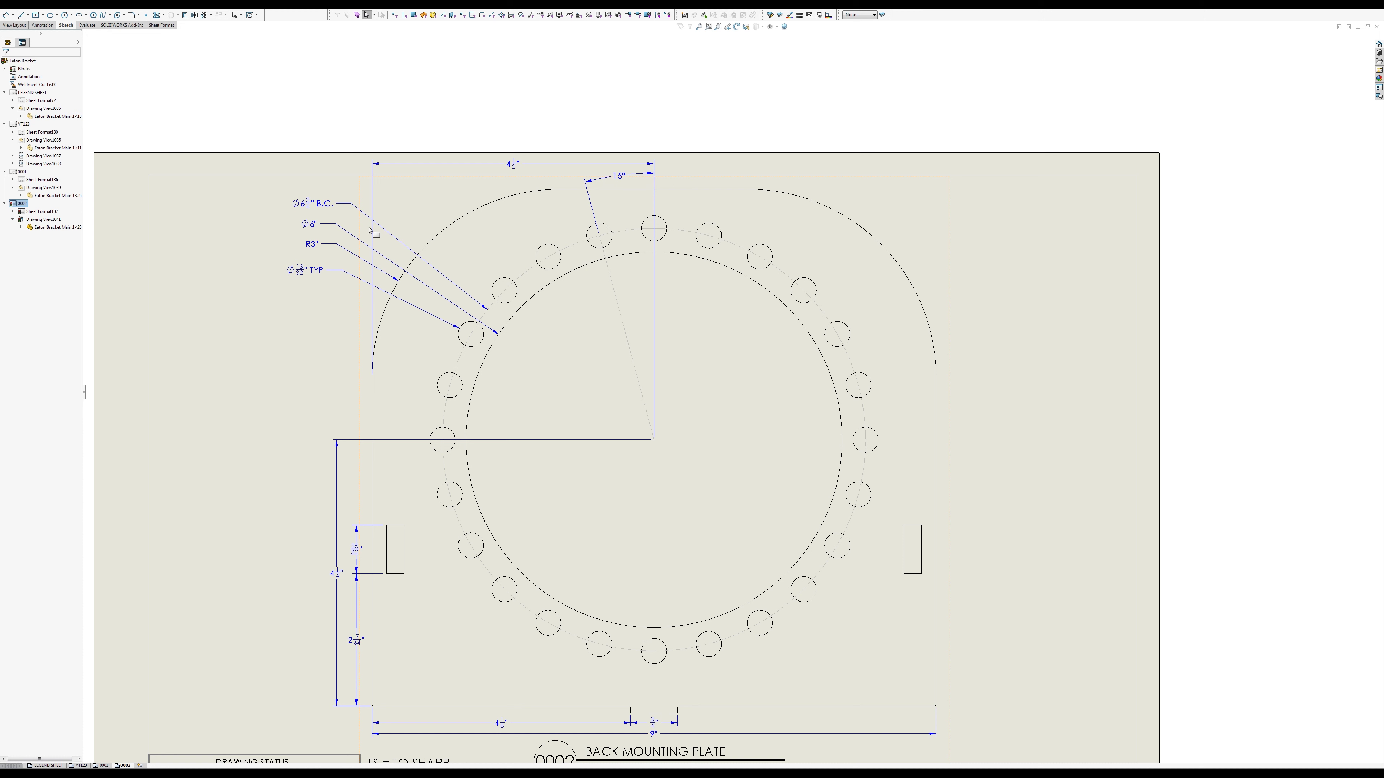
Step: Prefix both the Ø13/32" hole callout and the 15° angle dimension with '24X'
{"action": "left_click", "coordinate": [324, 269]}
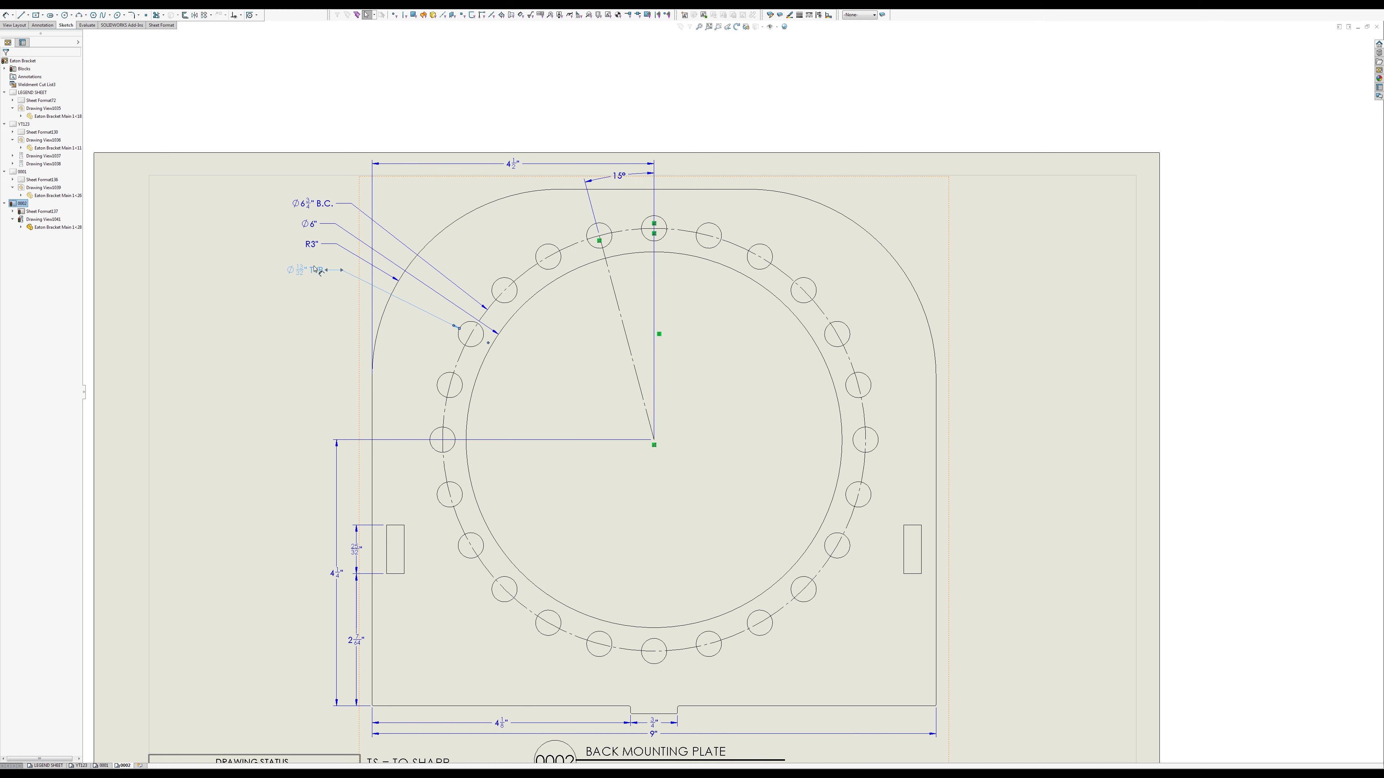
{"action": "left_click", "coordinate": [613, 183]}
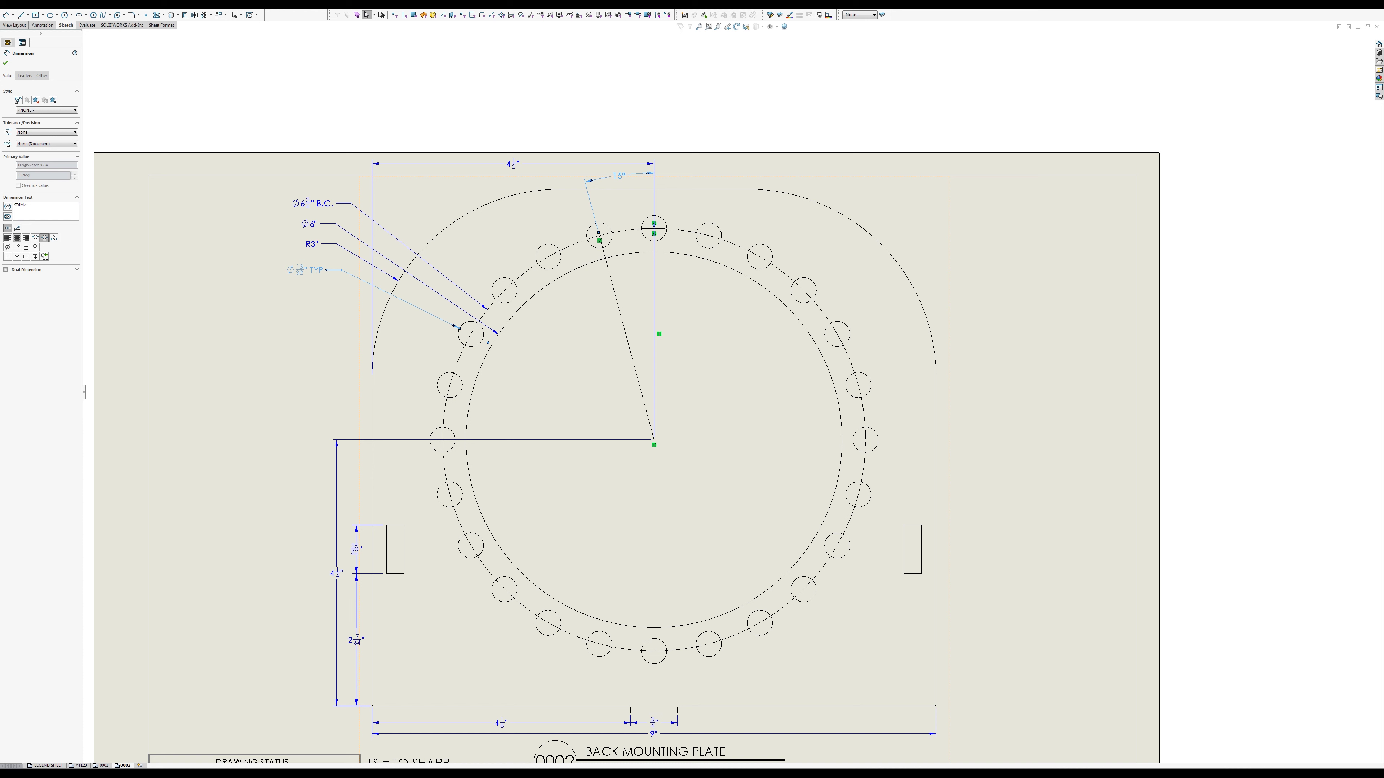
{"action": "type", "text": "24X"}
{"action": "left_click", "coordinate": [208, 330]}
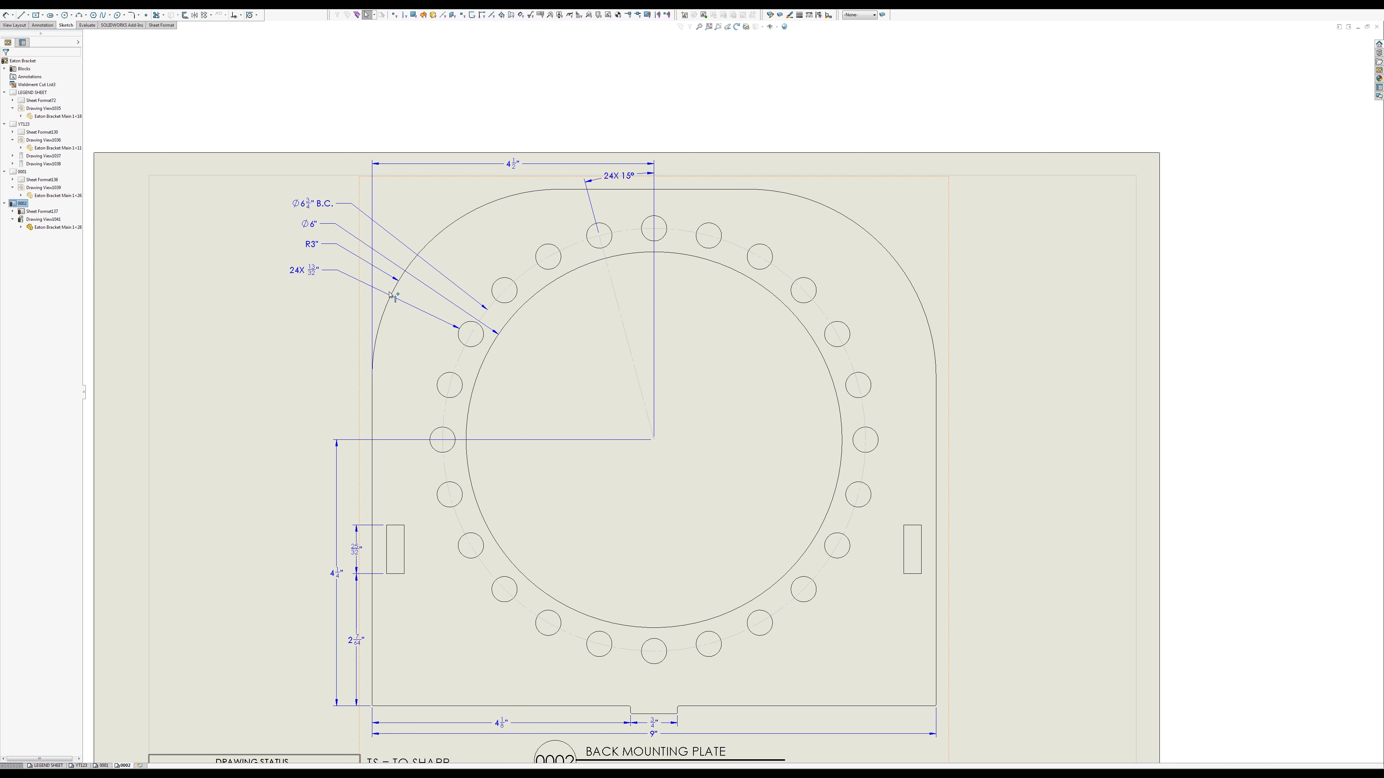
{"action": "left_click", "coordinate": [6, 15]}
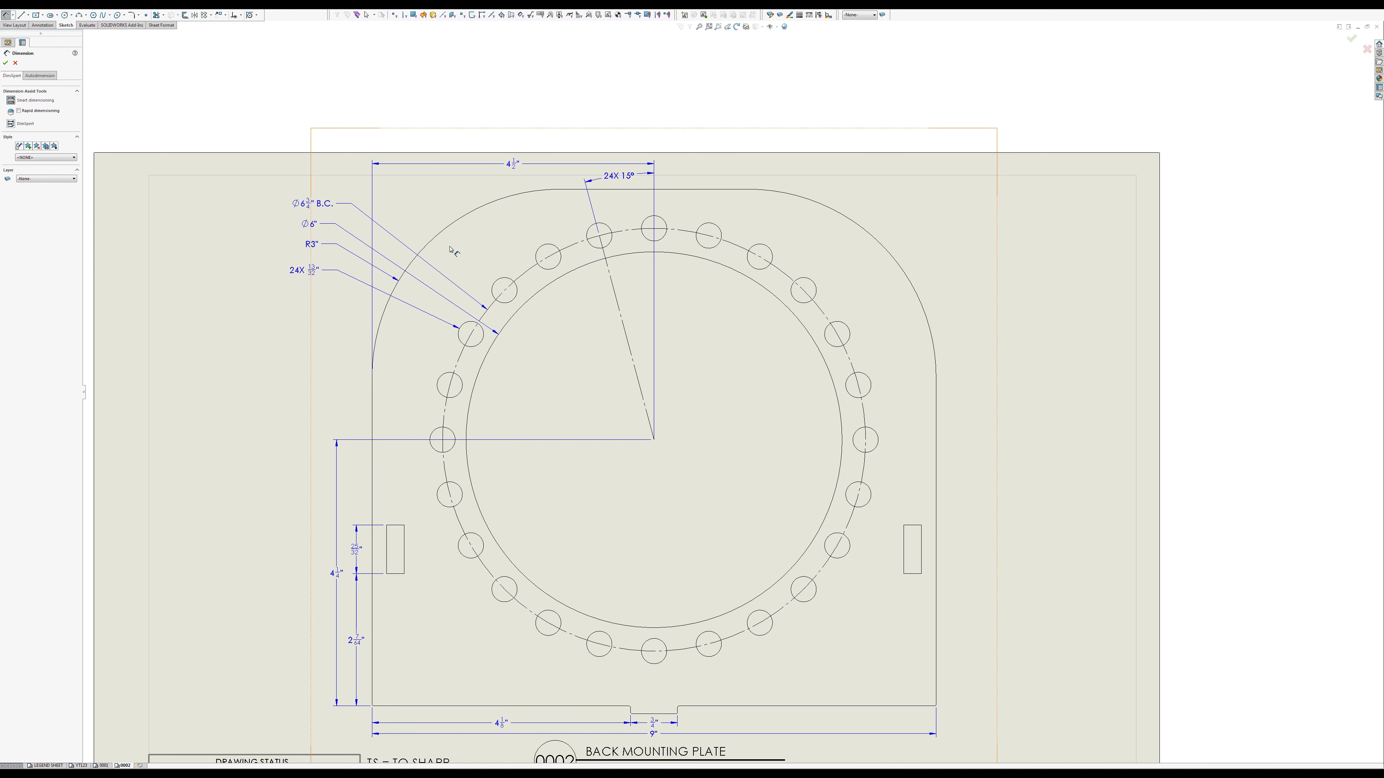
Step: Dimension the 8 1/4" overall height between the top and bottom edges, placed right of the plate
{"action": "left_click", "coordinate": [693, 190]}
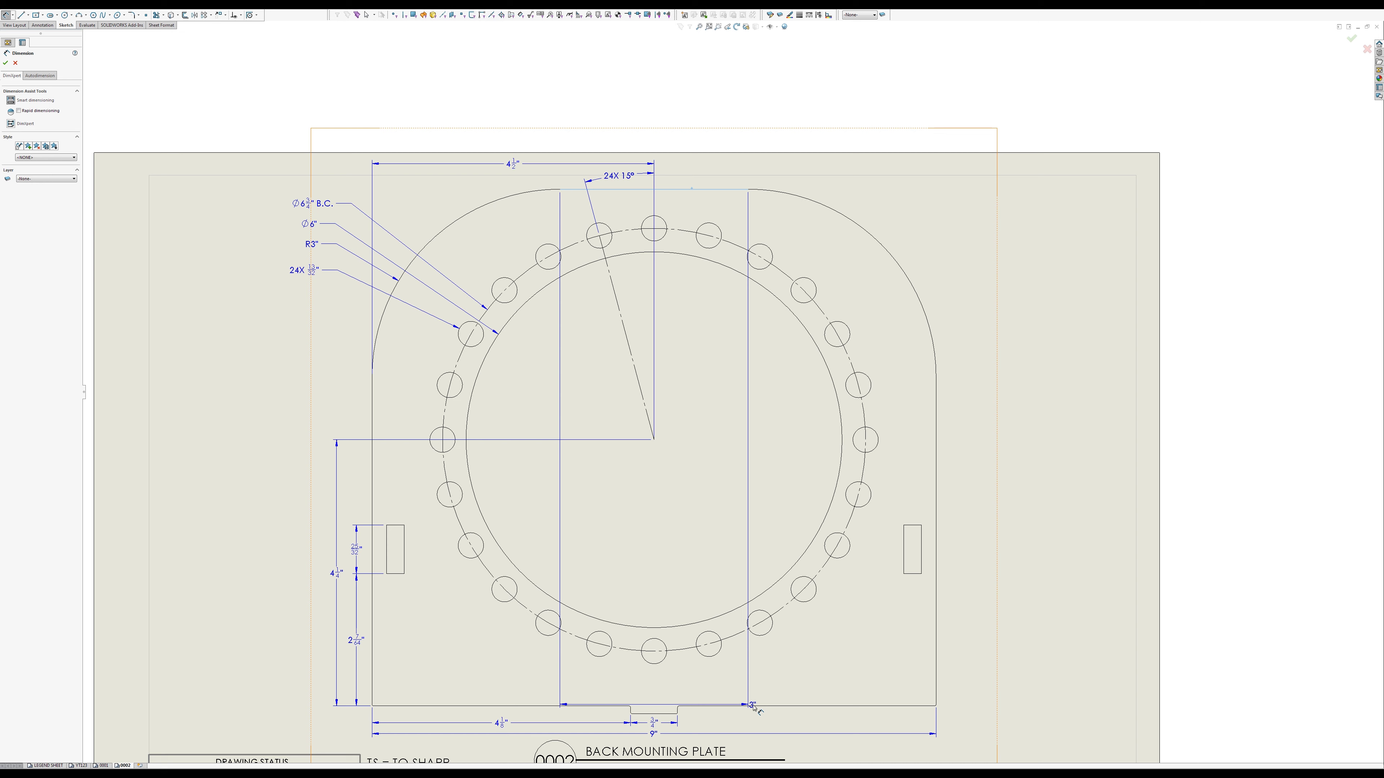
{"action": "left_click", "coordinate": [753, 706]}
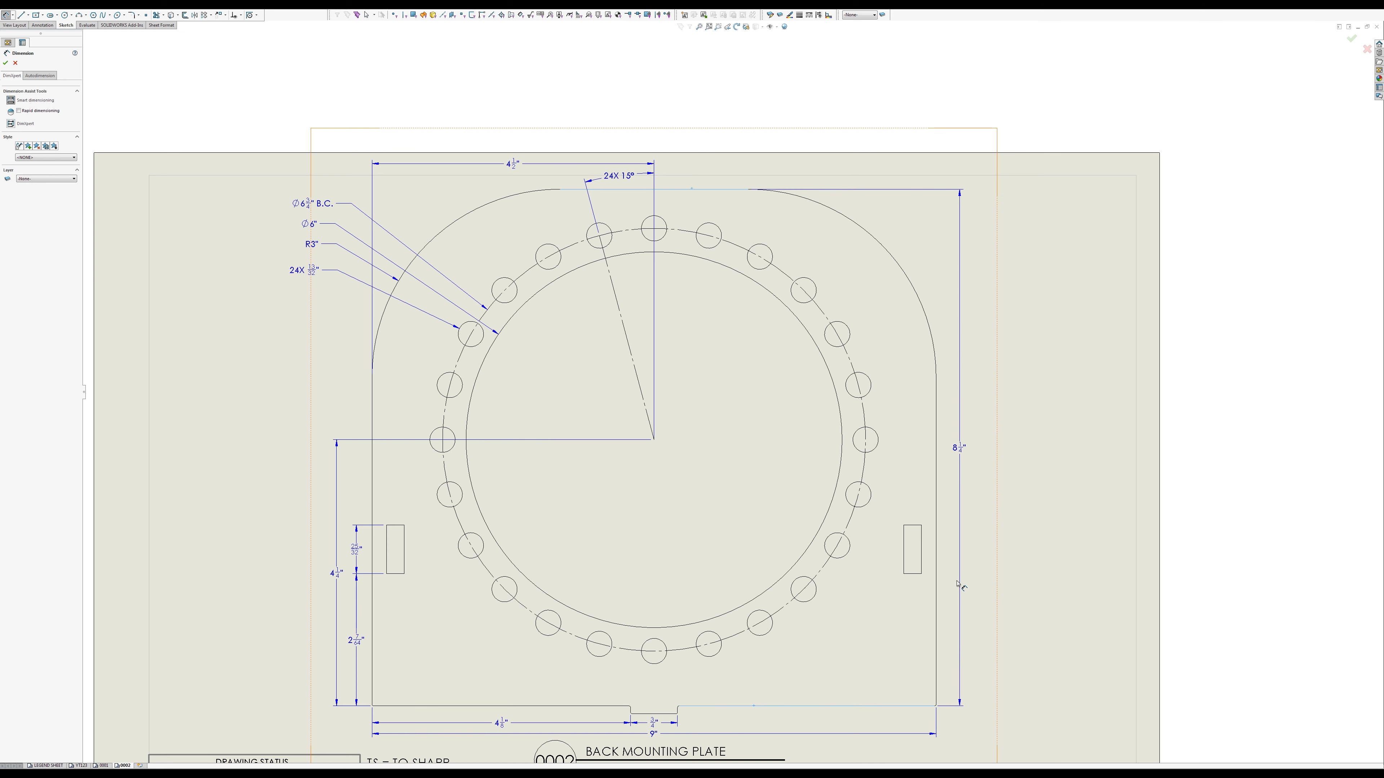
{"action": "left_click", "coordinate": [959, 585]}
{"action": "key", "text": "Escape"}
{"action": "key", "text": "f"}
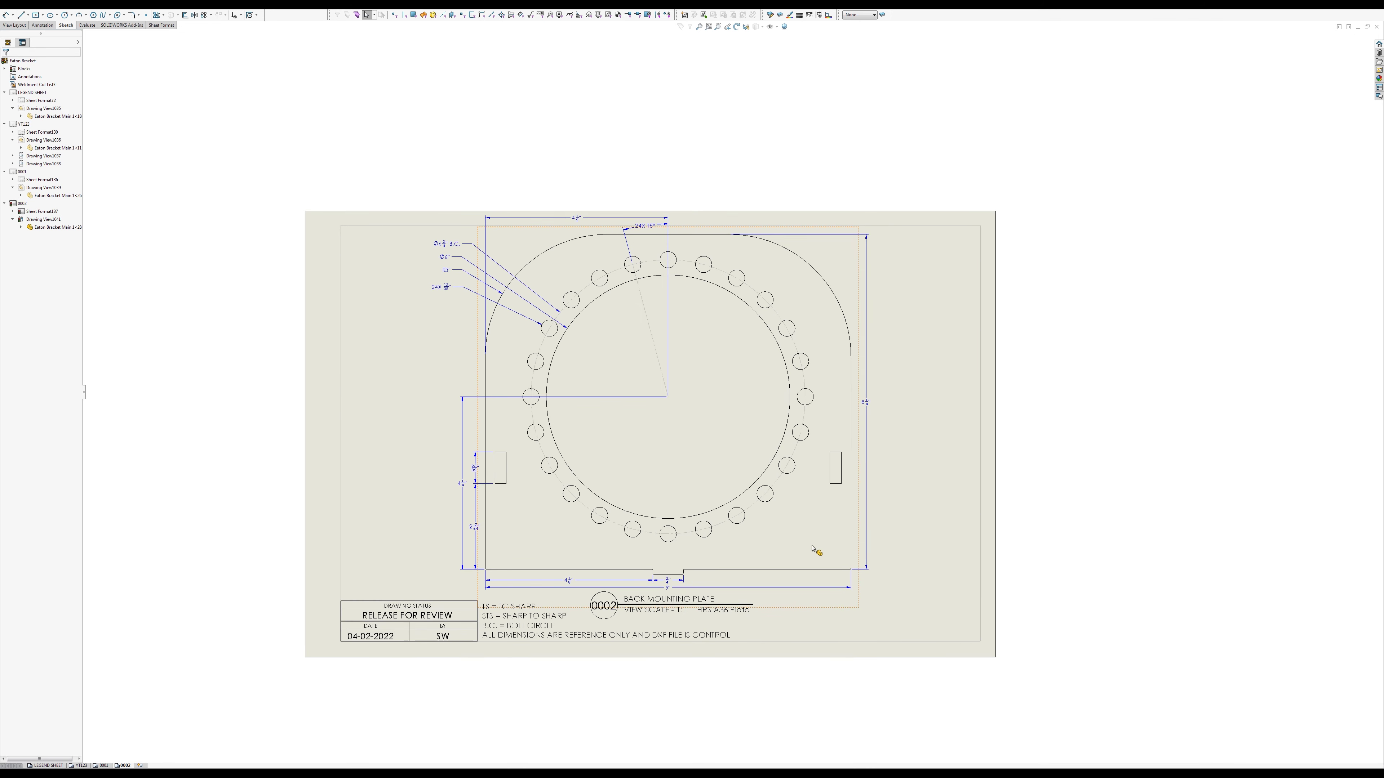
{"action": "key", "text": "f"}
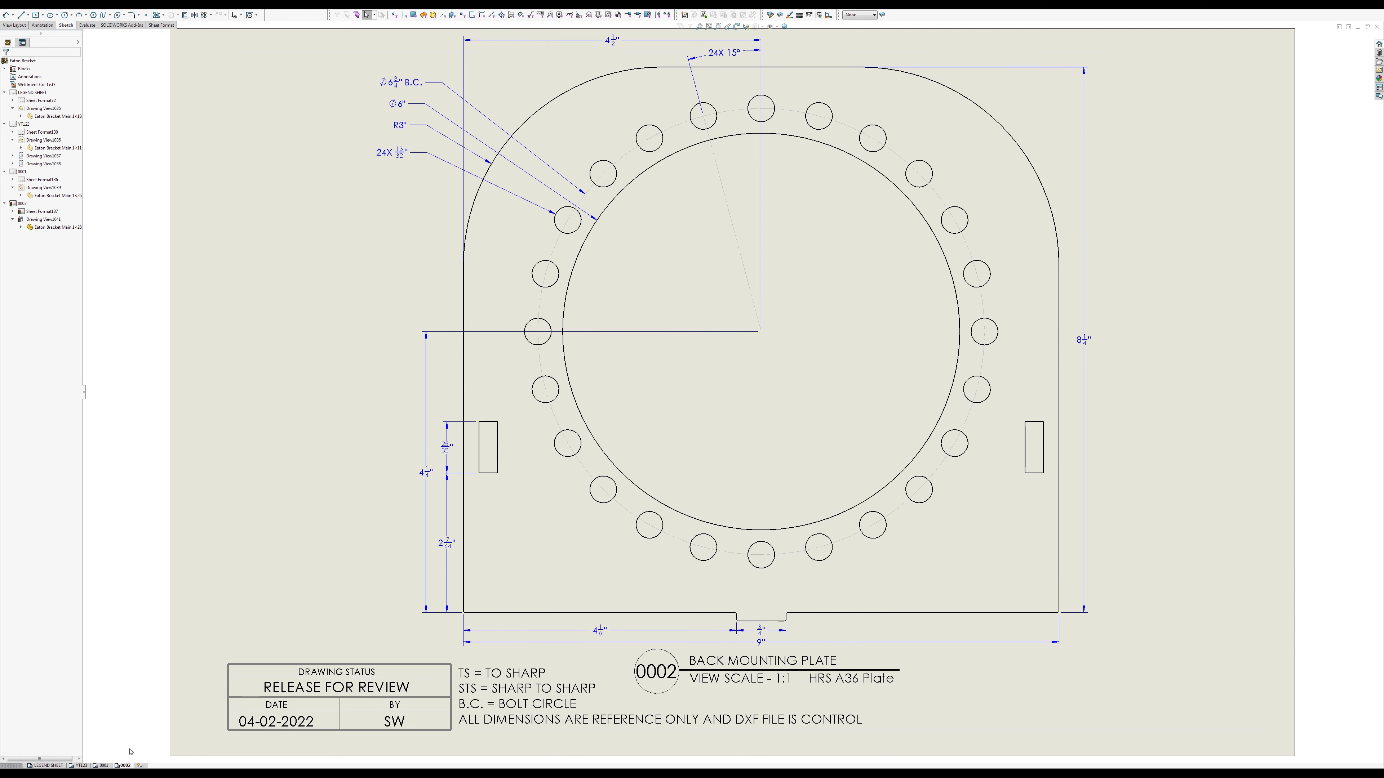
Step: Copy the 1/4" PLATE note from sheet 0001 and paste it after 'HRS A36 Plate' on sheet 0002
{"action": "left_click", "coordinate": [104, 766]}
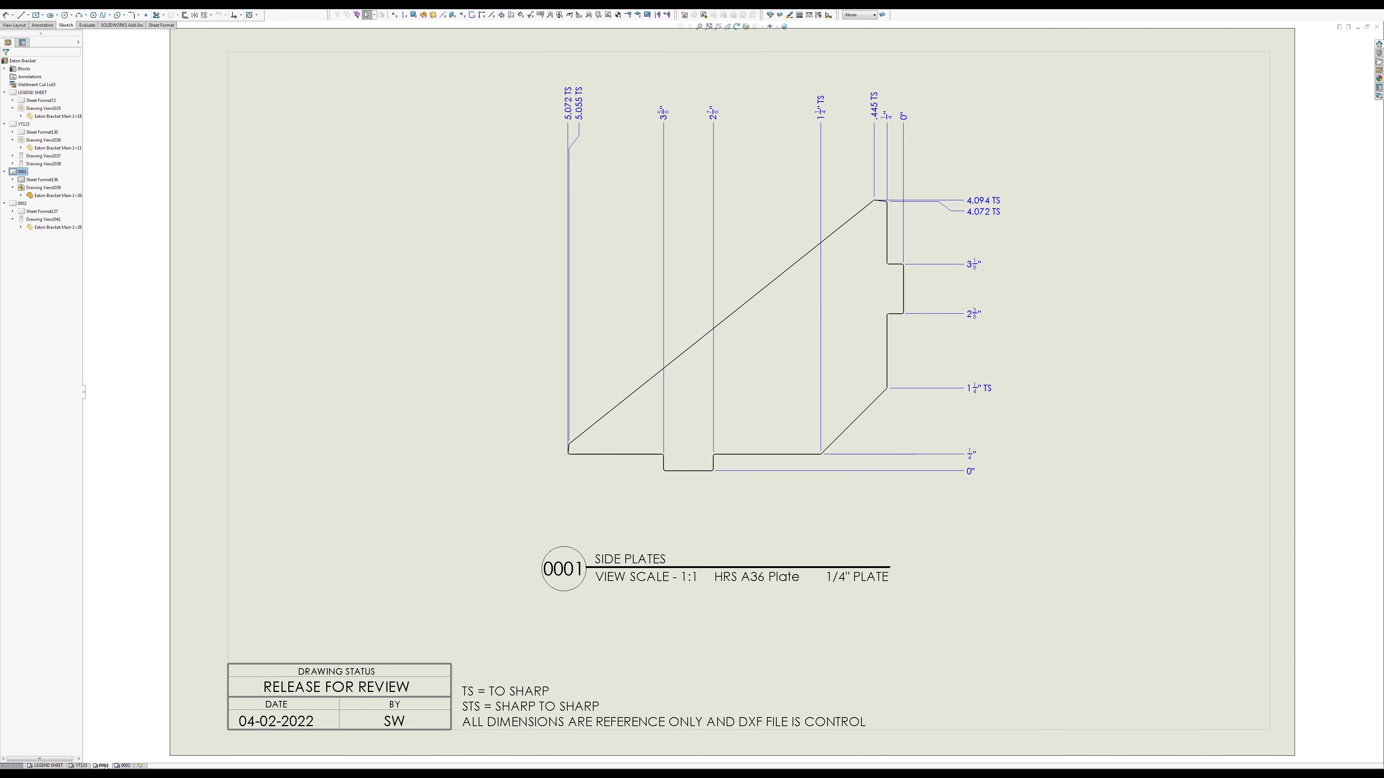
{"action": "left_click", "coordinate": [861, 582]}
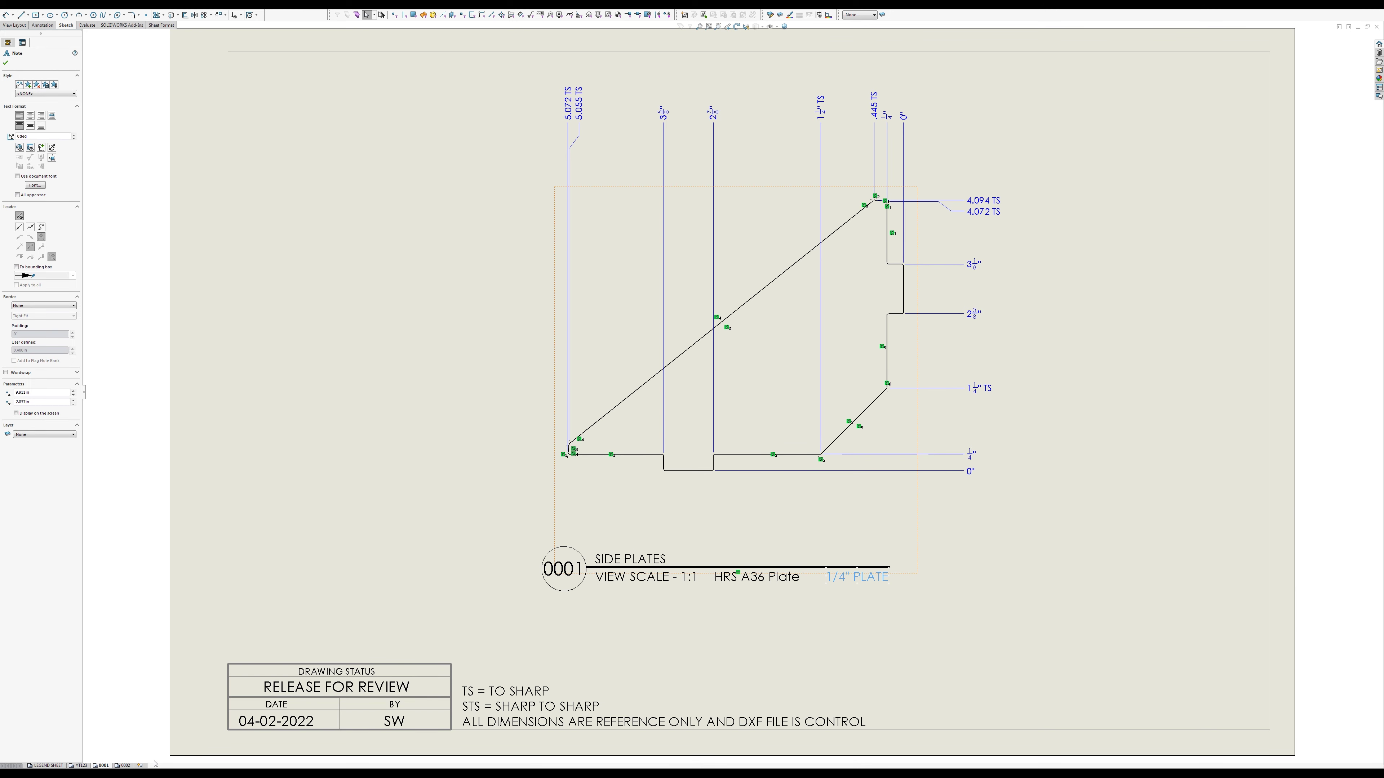
{"action": "left_click", "coordinate": [125, 766]}
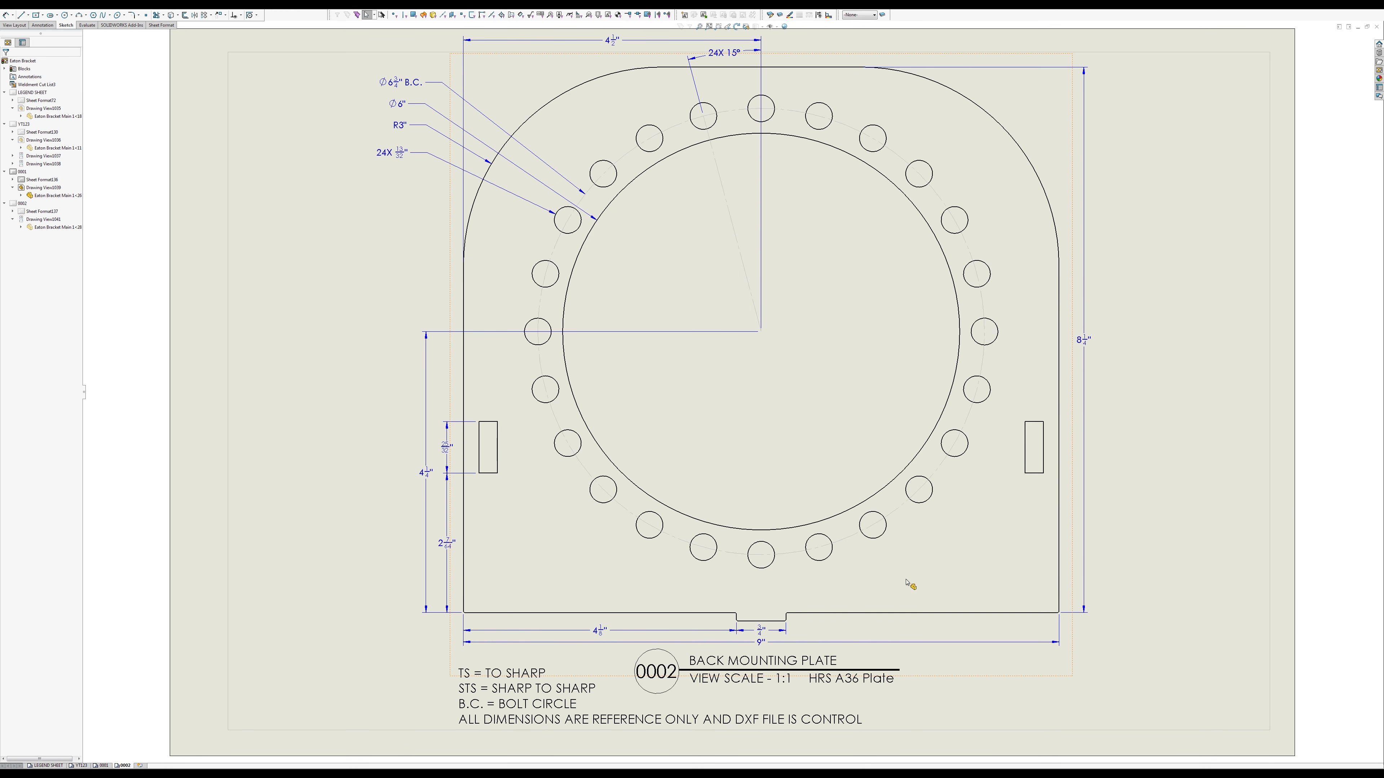
{"action": "left_click", "coordinate": [788, 624]}
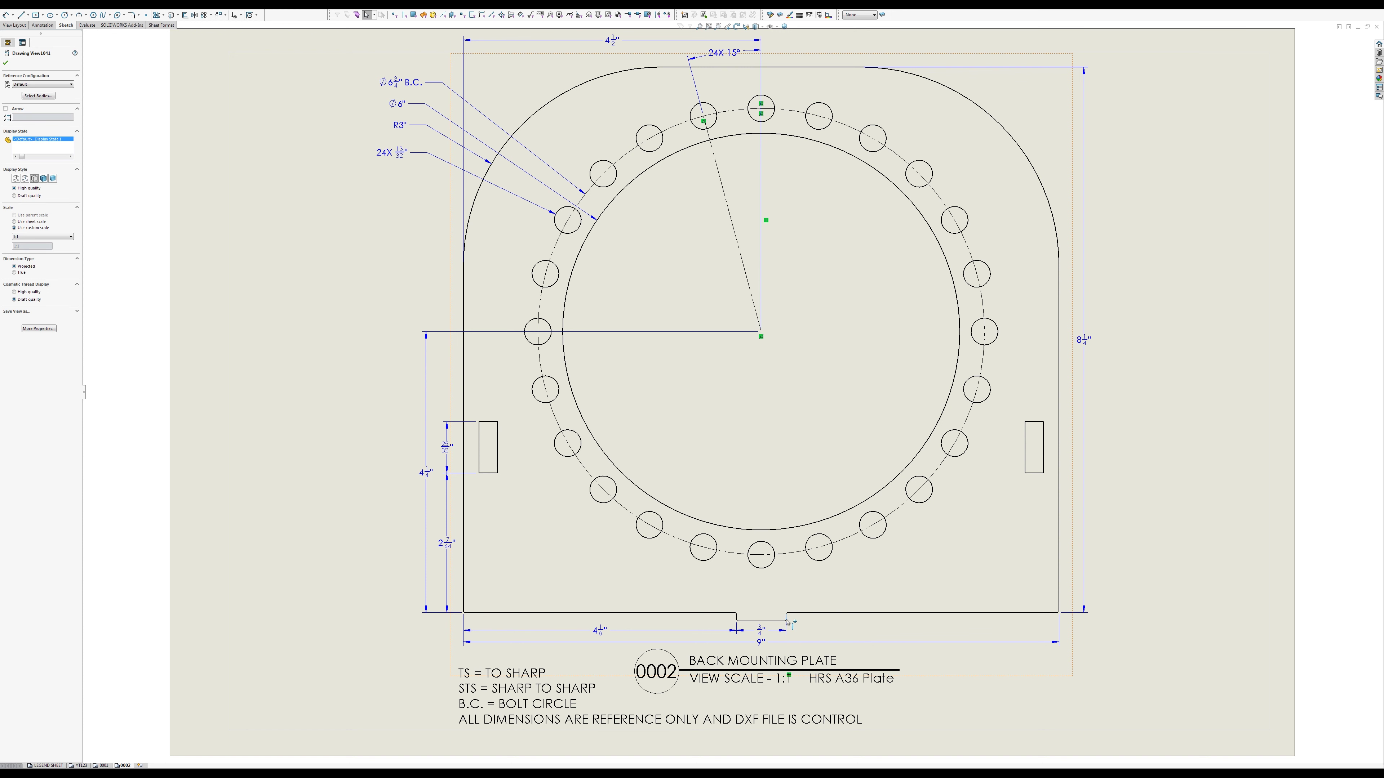
{"action": "type", "text": "1/4\" PLATE"}
{"action": "mouse_move", "coordinate": [809, 629]}
{"action": "left_mouse_down"}
{"action": "mouse_move", "coordinate": [967, 661]}
{"action": "mouse_move", "coordinate": [934, 680]}
{"action": "mouse_move", "coordinate": [985, 673]}
{"action": "left_mouse_up"}
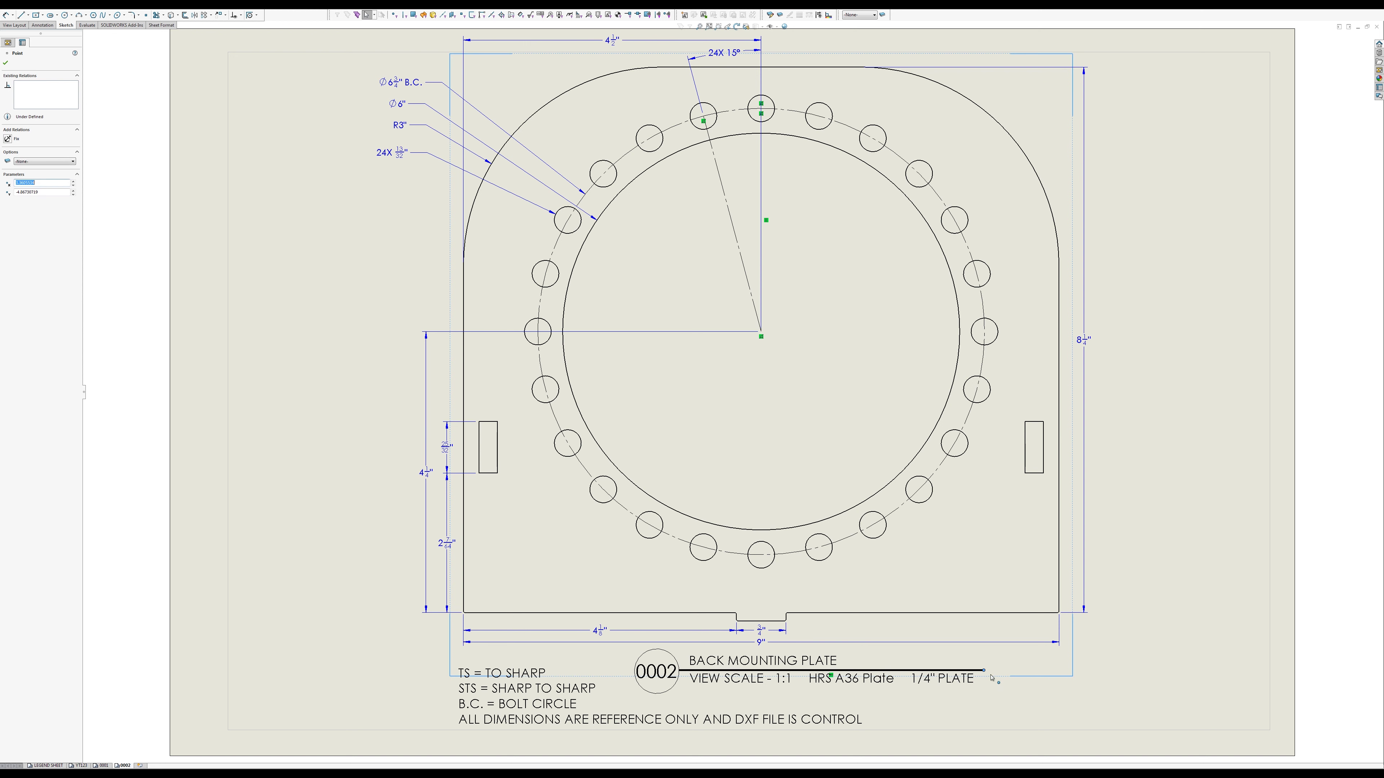
{"action": "left_click", "coordinate": [1012, 698]}
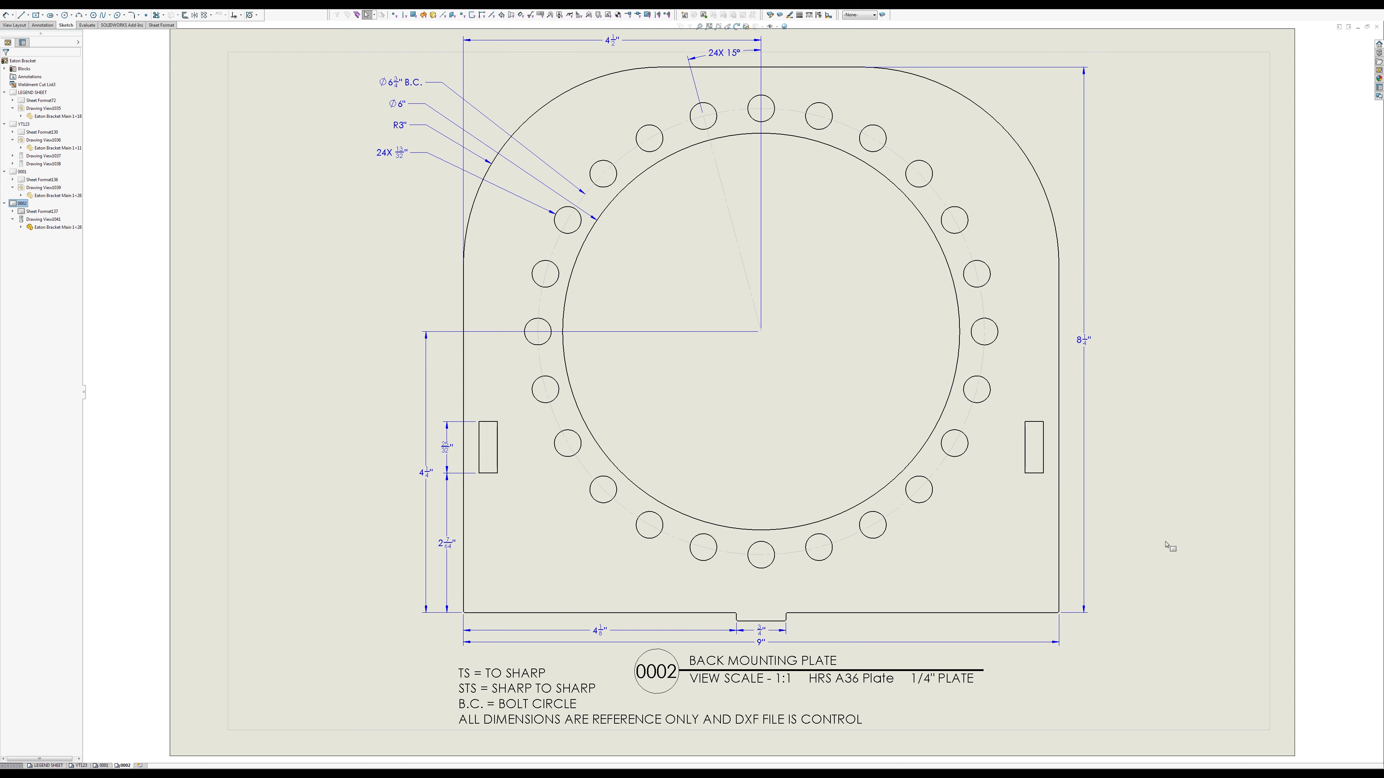
Step: Open the bracket part and add the slot edges of both gussets to Fillet4
{"action": "right_click", "coordinate": [492, 552]}
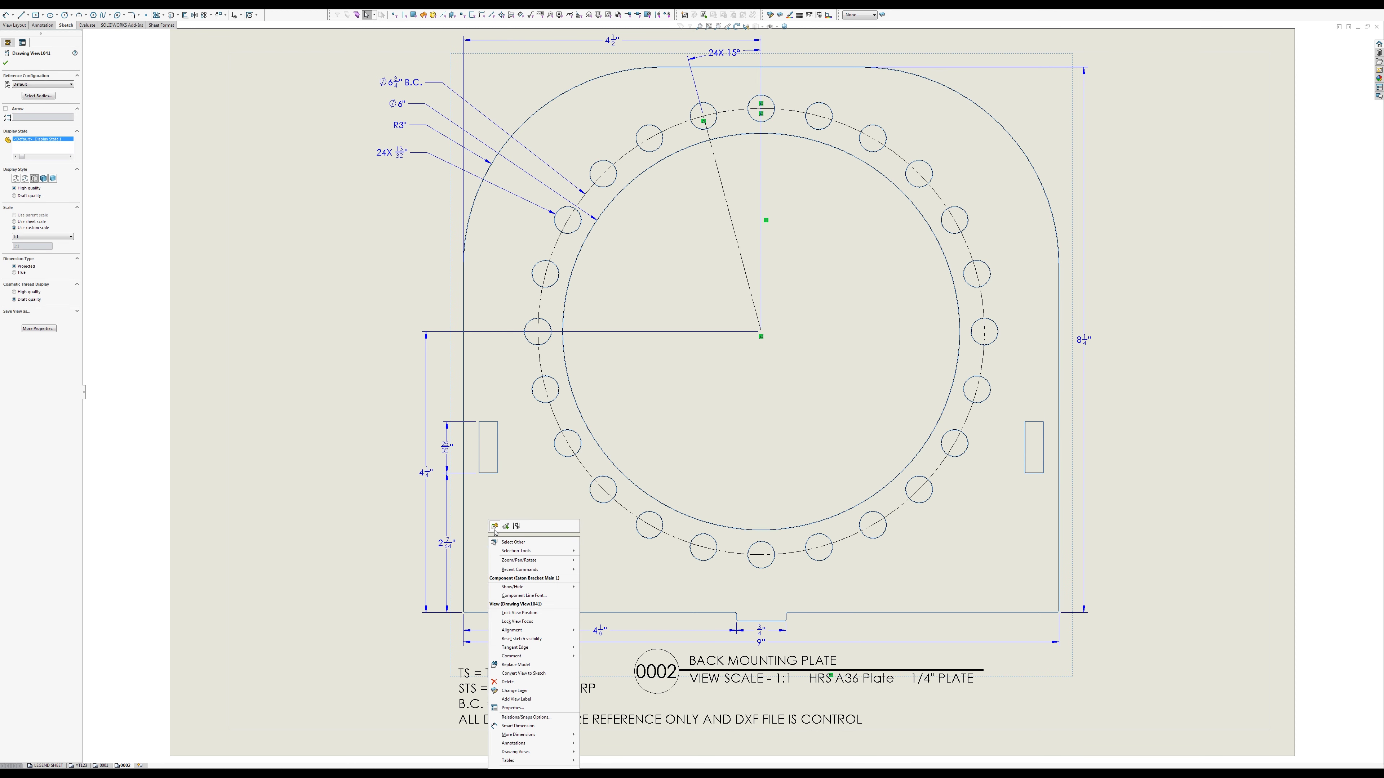
{"action": "left_click", "coordinate": [494, 527]}
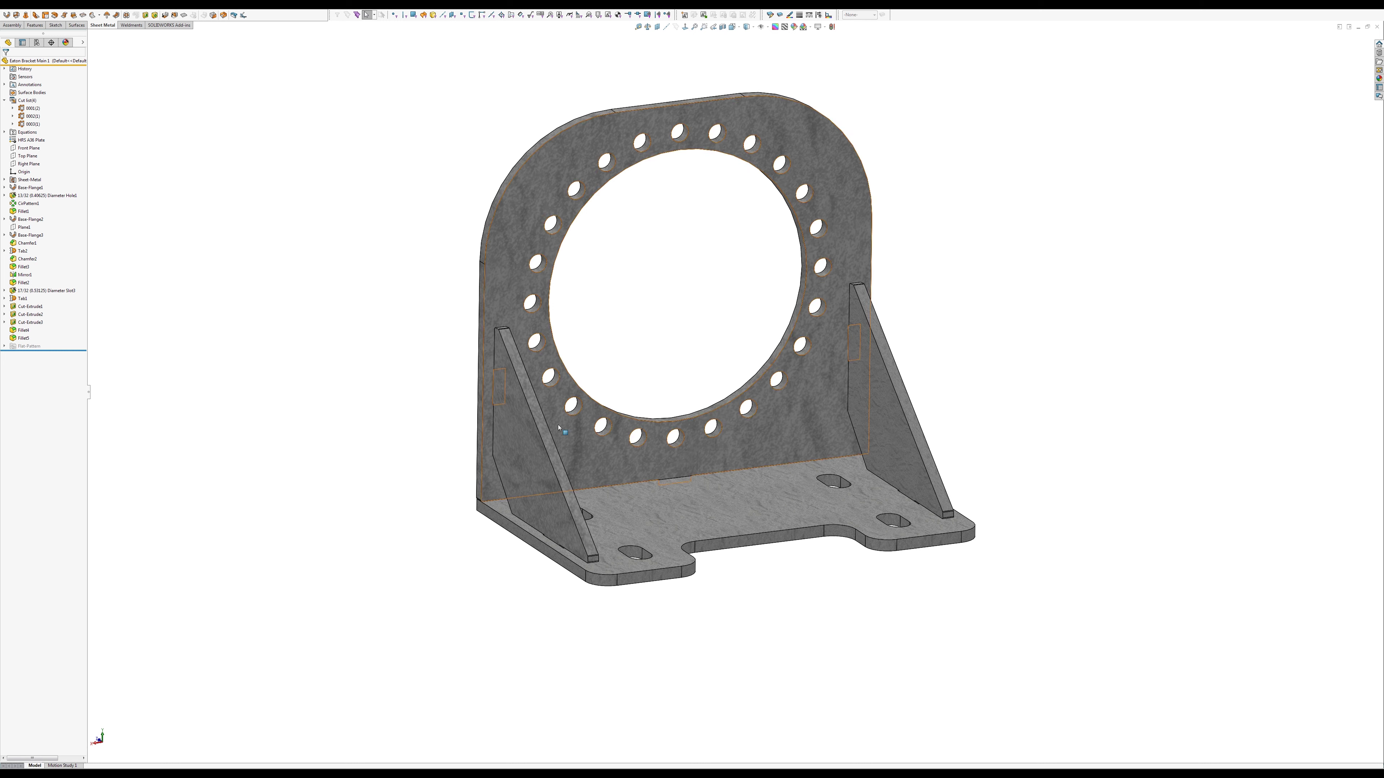
{"action": "scroll", "coordinate": [469, 490], "scroll_direction": "down", "scroll_amount": 4}
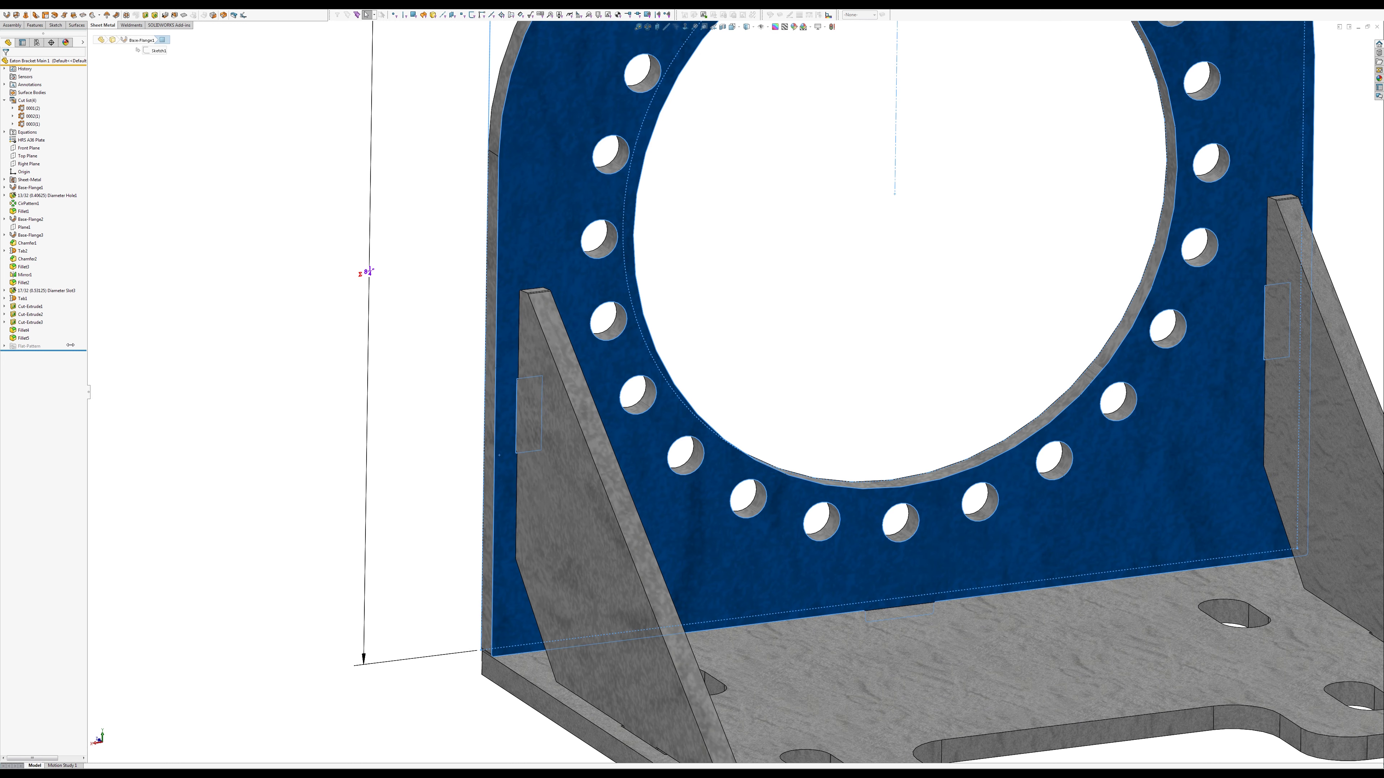
{"action": "left_click", "coordinate": [18, 331]}
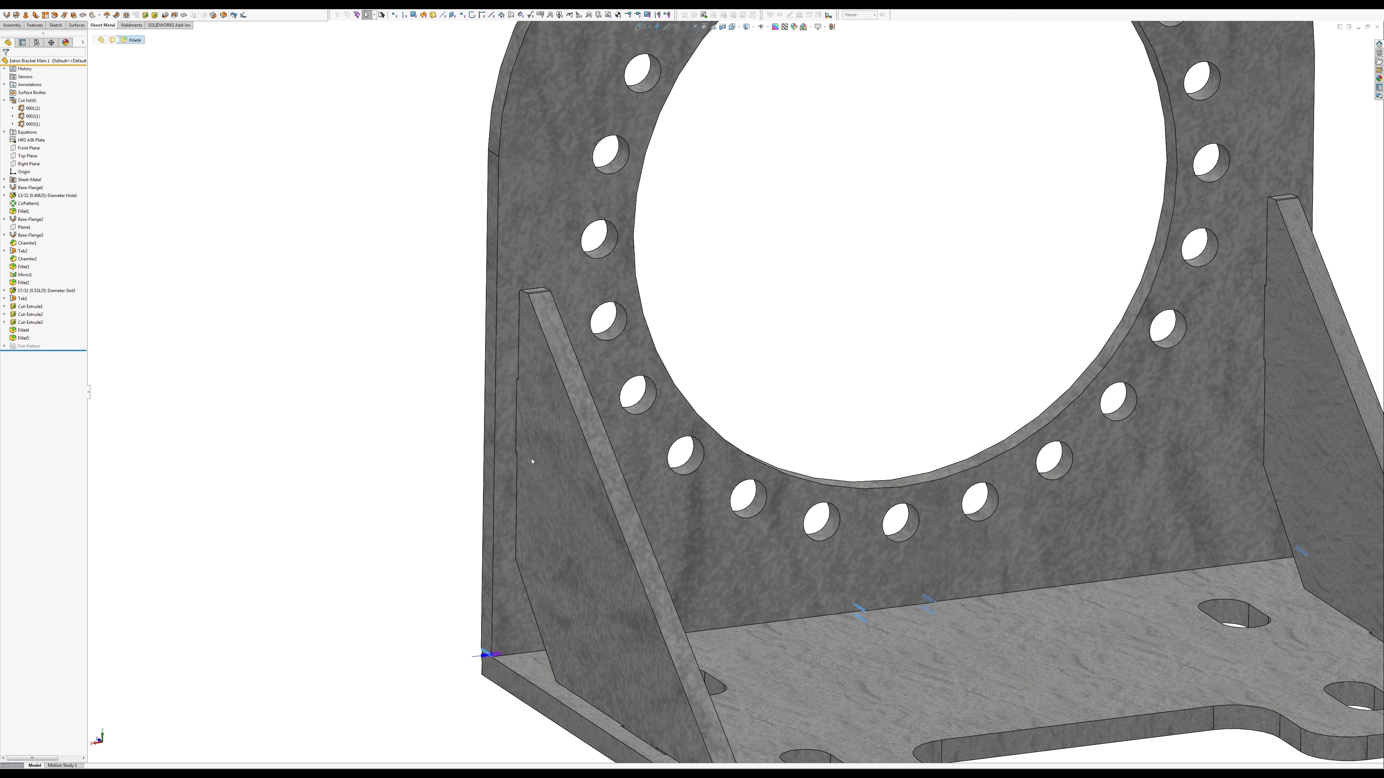
{"action": "scroll", "coordinate": [520, 453], "scroll_direction": "down", "scroll_amount": 3}
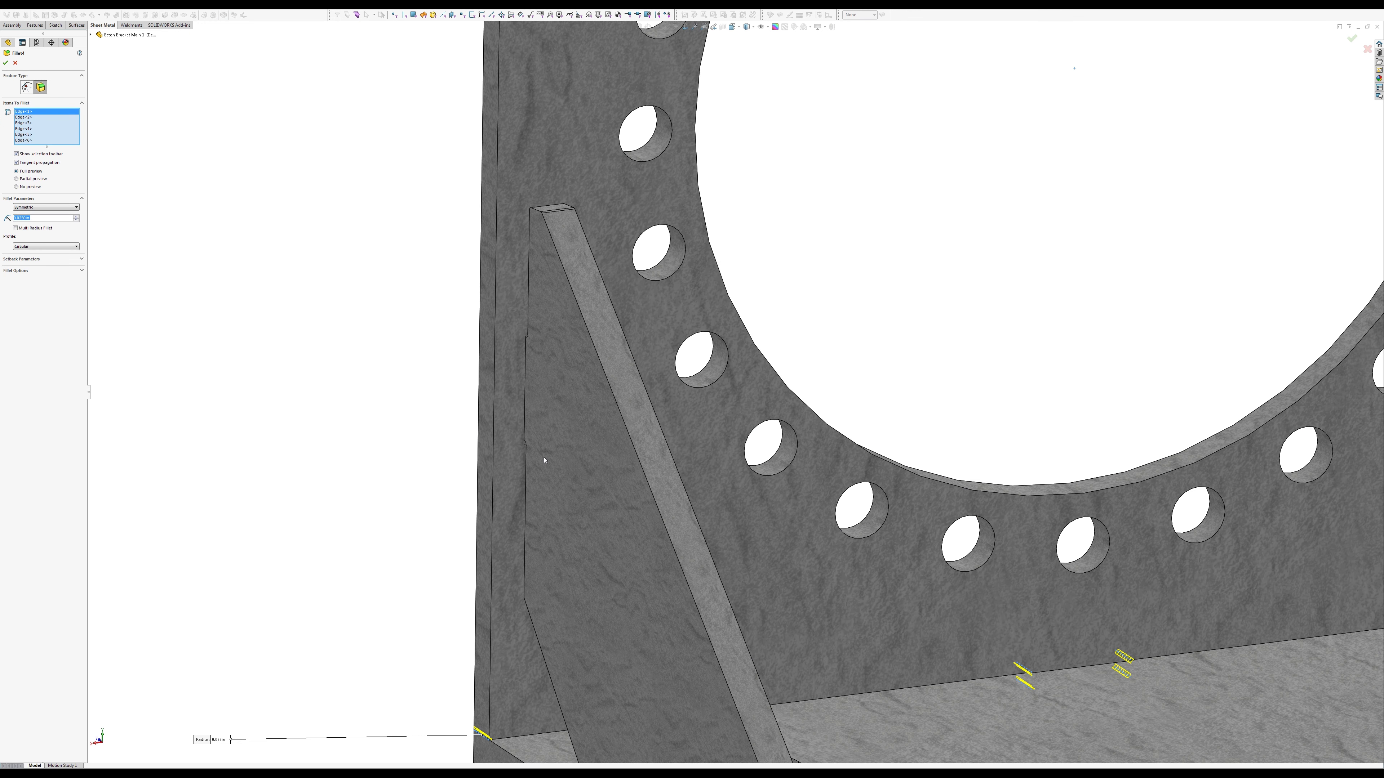
{"action": "left_click", "coordinate": [520, 443]}
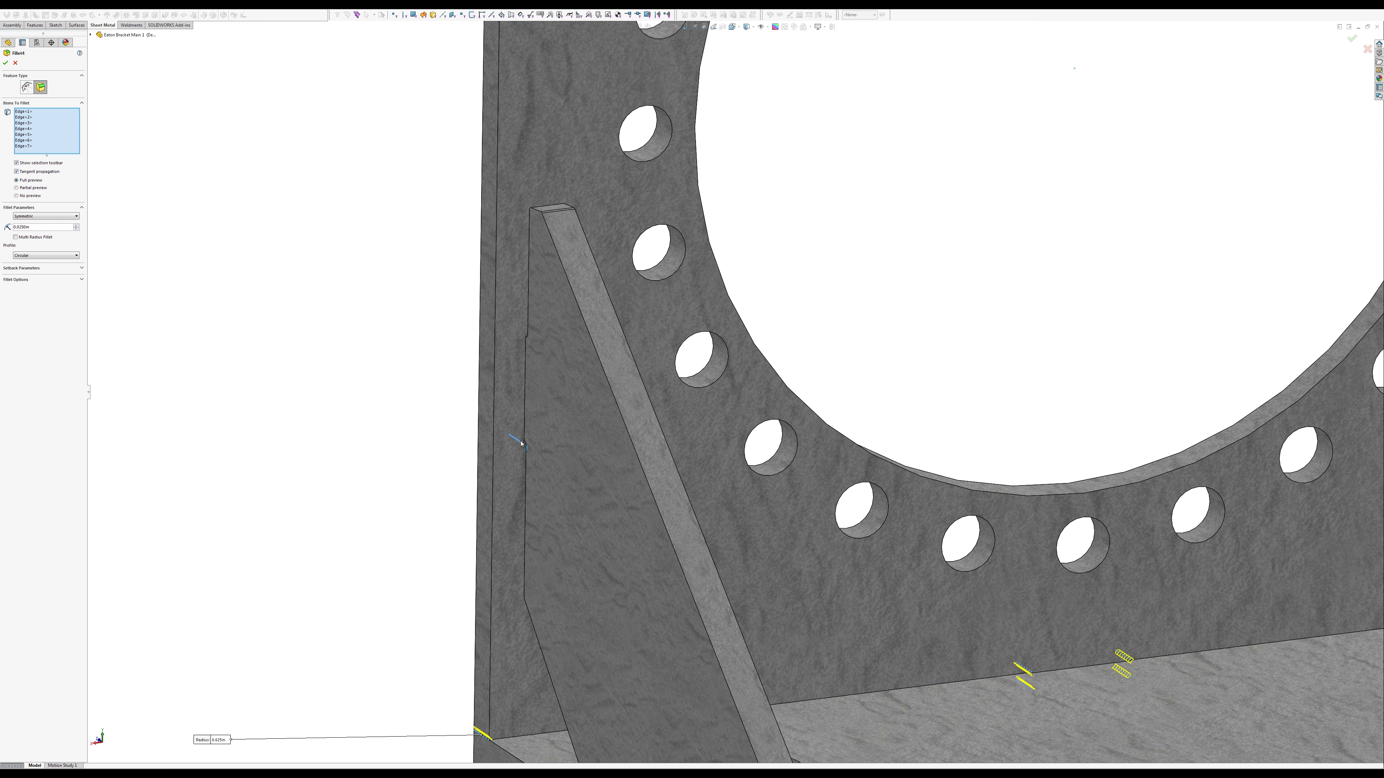
{"action": "left_click", "coordinate": [538, 425]}
{"action": "scroll", "coordinate": [567, 403], "scroll_direction": "up", "scroll_amount": 5}
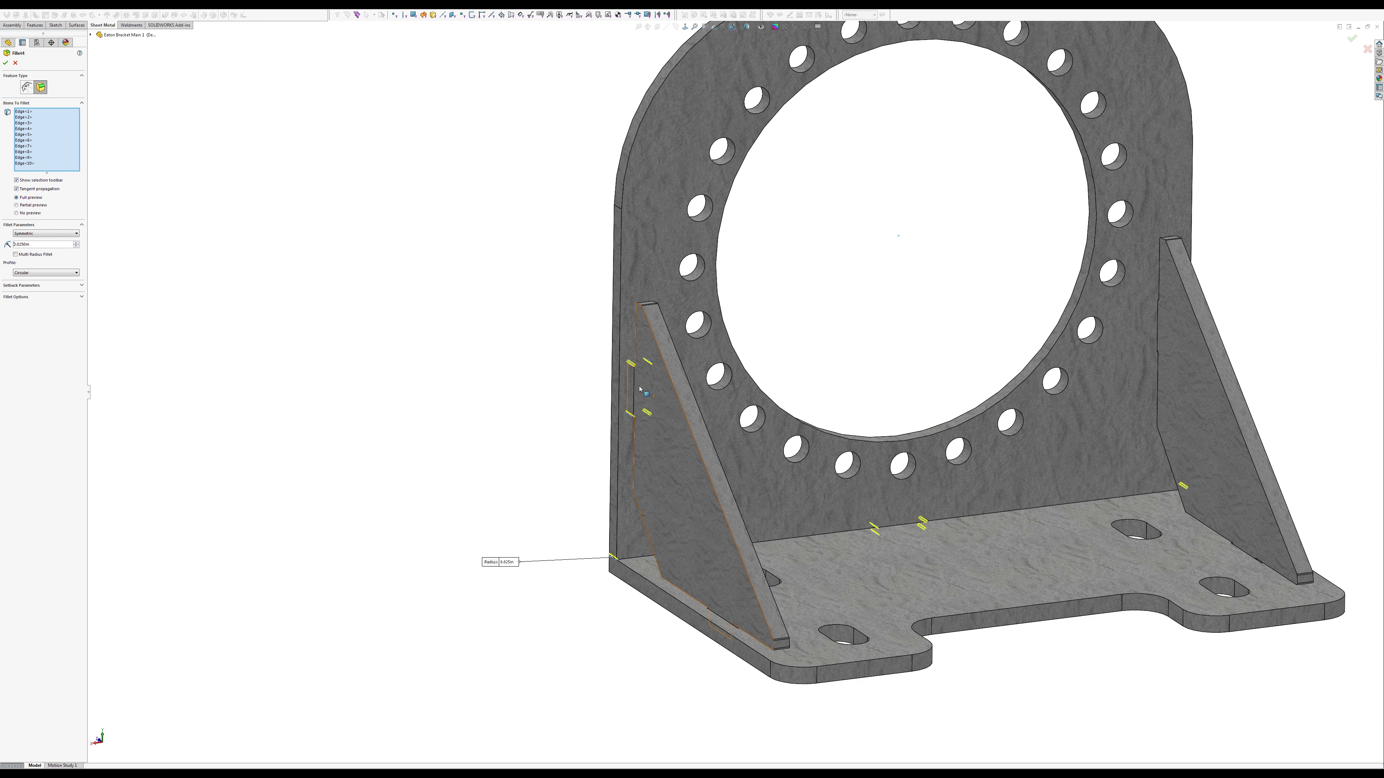
{"action": "scroll", "coordinate": [966, 323], "scroll_direction": "down", "scroll_amount": 5}
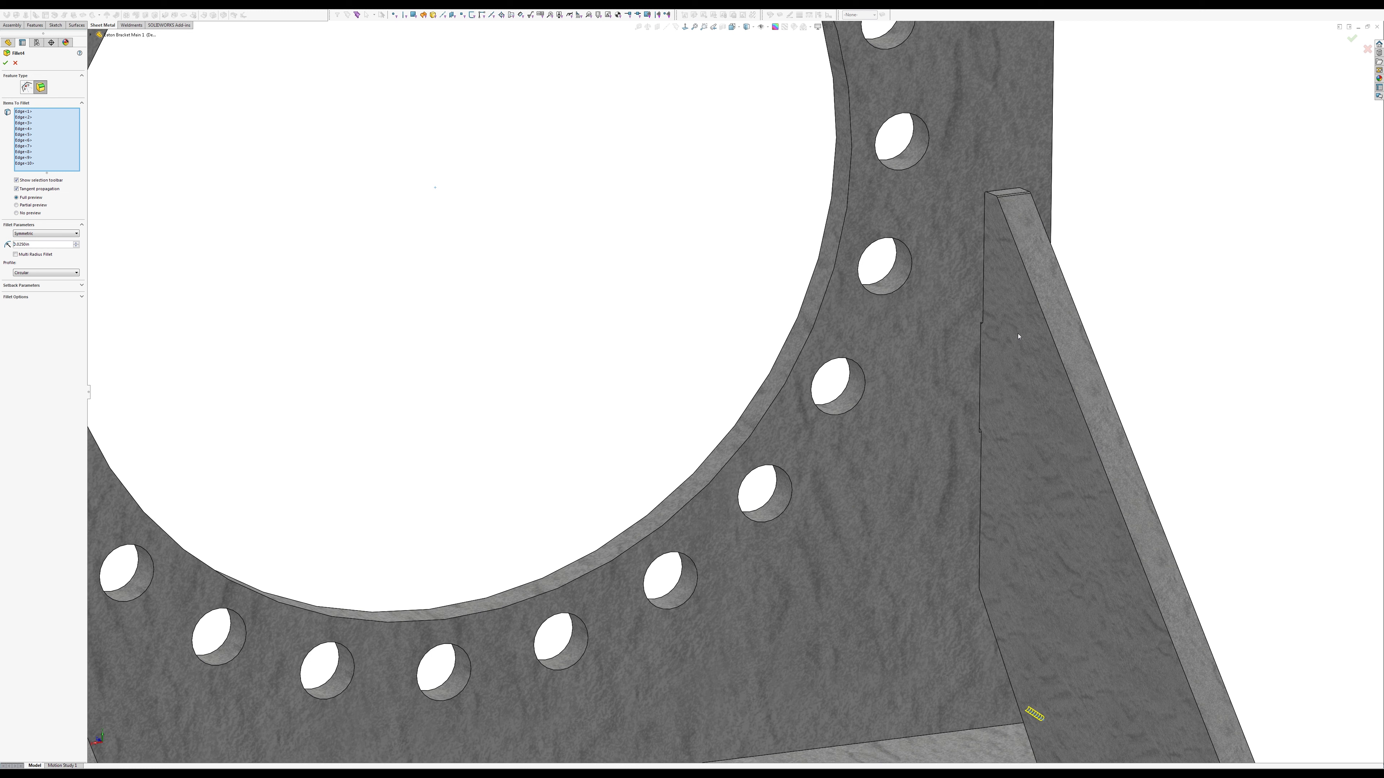
{"action": "left_click", "coordinate": [977, 319]}
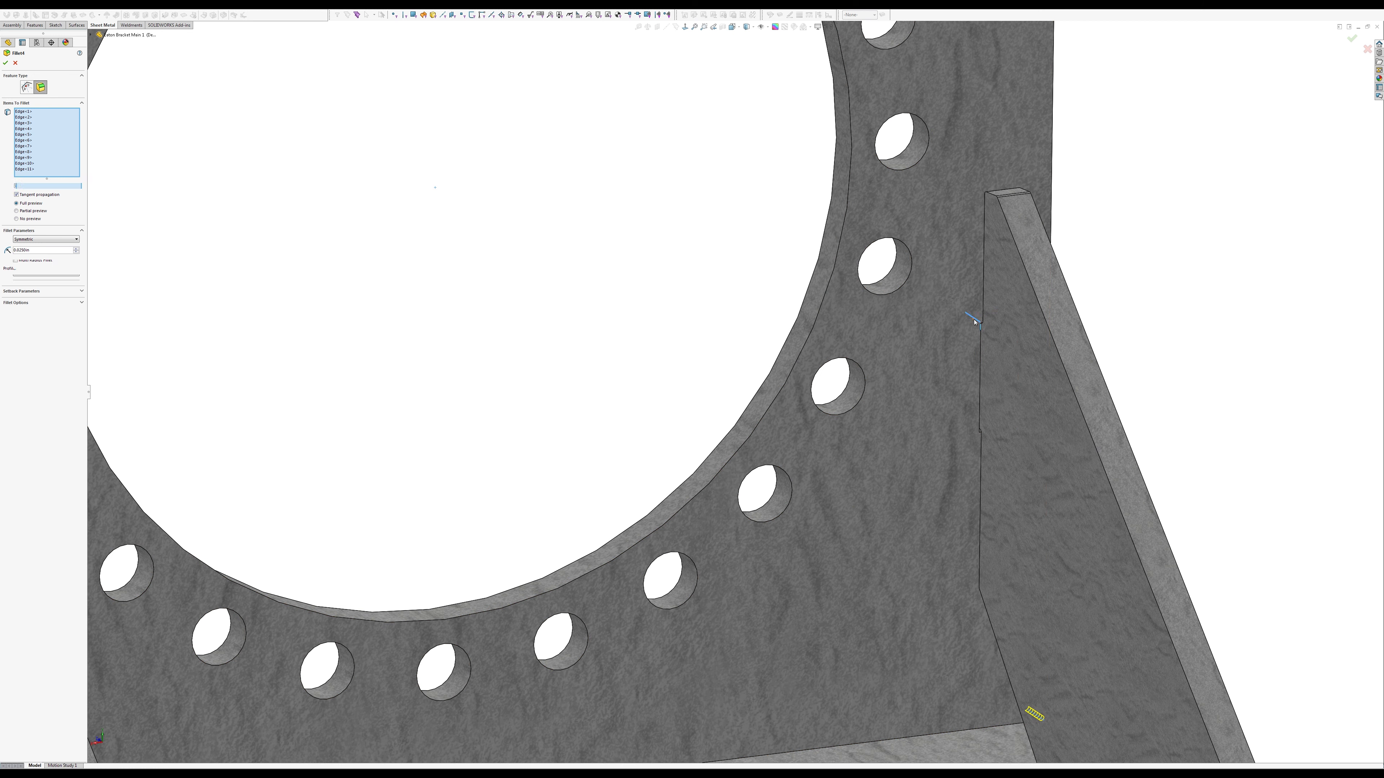
{"action": "left_click", "coordinate": [994, 302]}
{"action": "left_click", "coordinate": [1351, 38]}
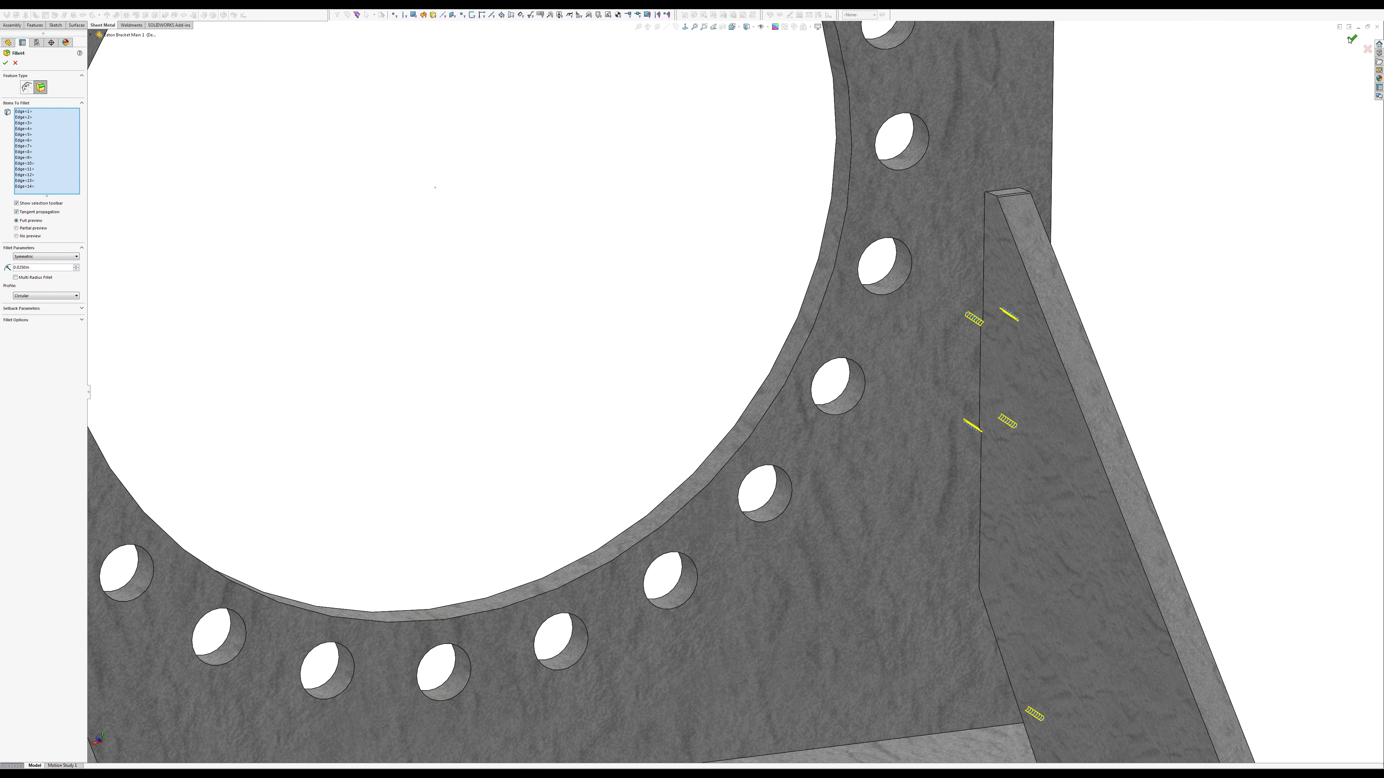
{"action": "key", "text": "f"}
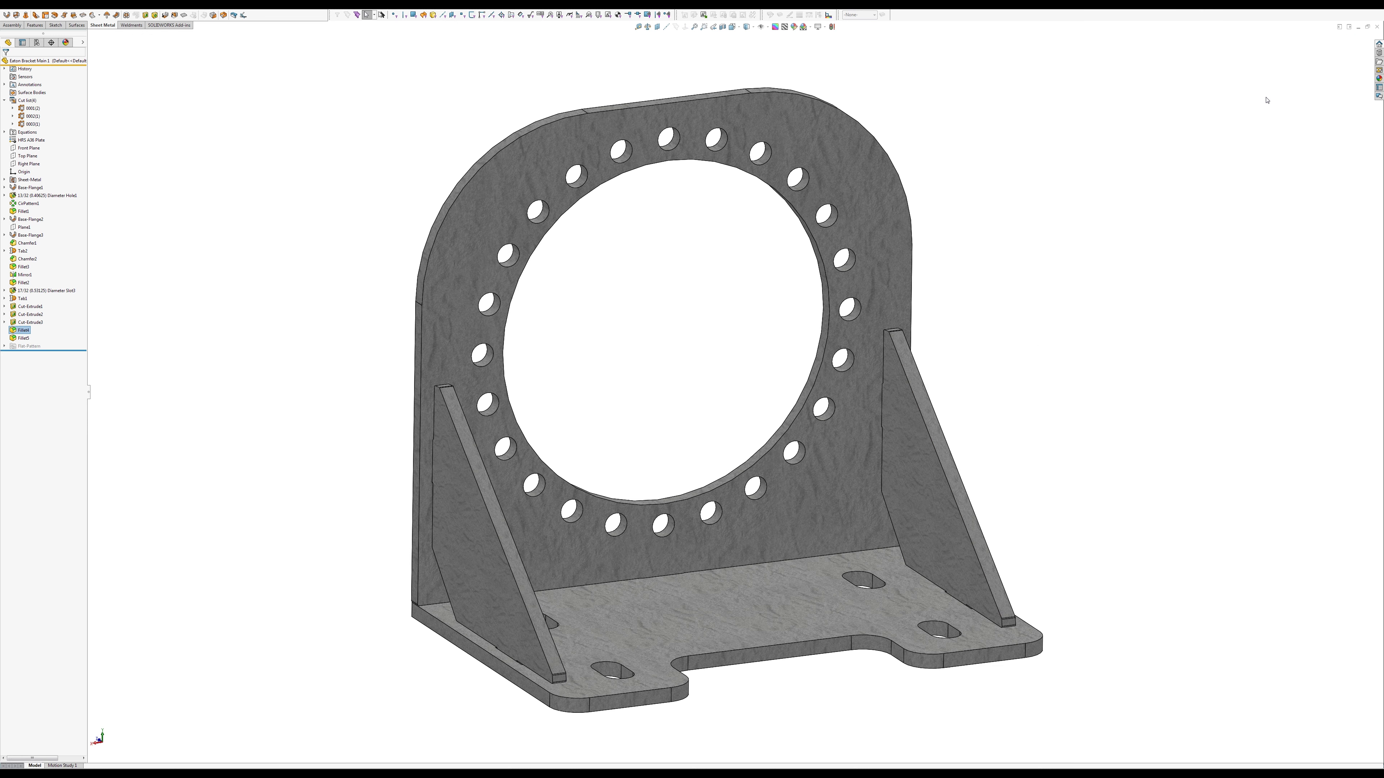
Step: Save the part, get write access, and close it to return to the drawing
{"action": "key", "text": "ctrl+s"}
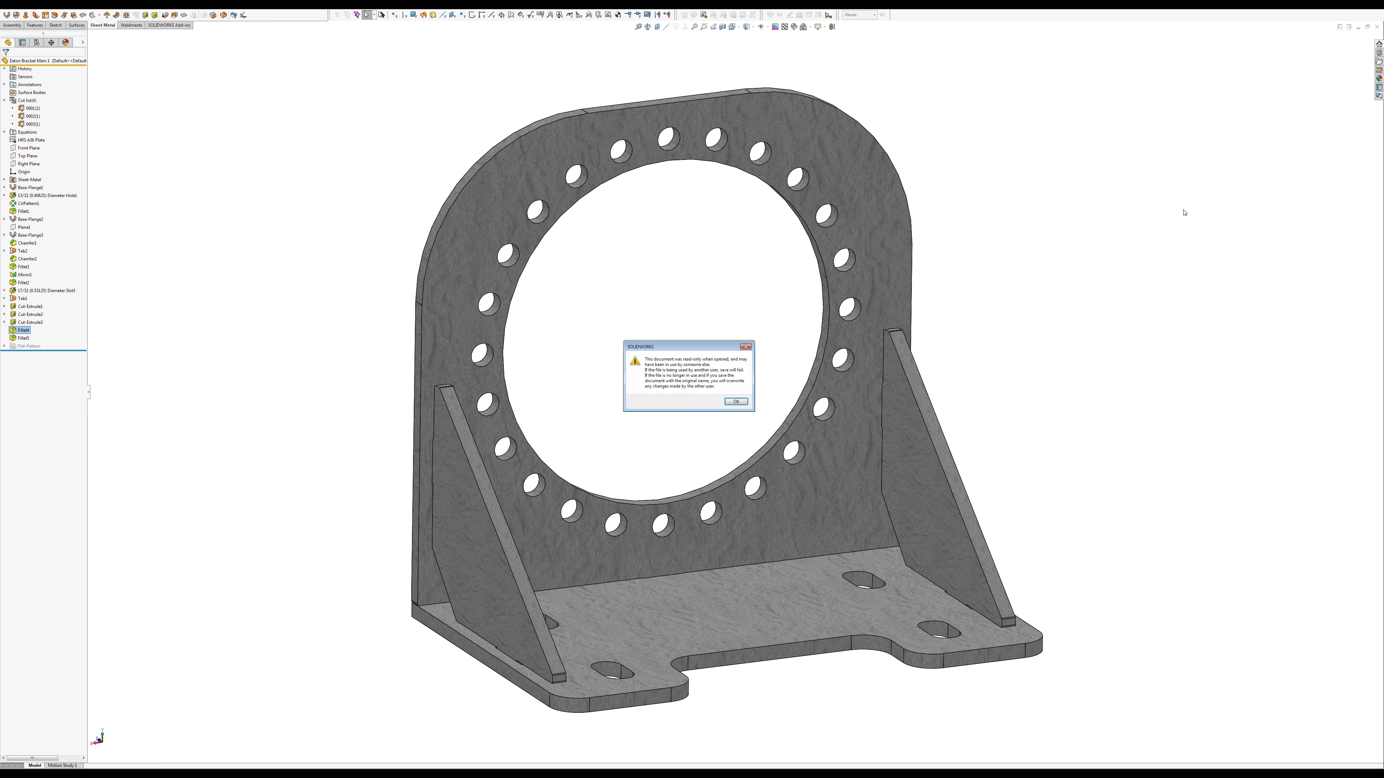
{"action": "left_click", "coordinate": [744, 402]}
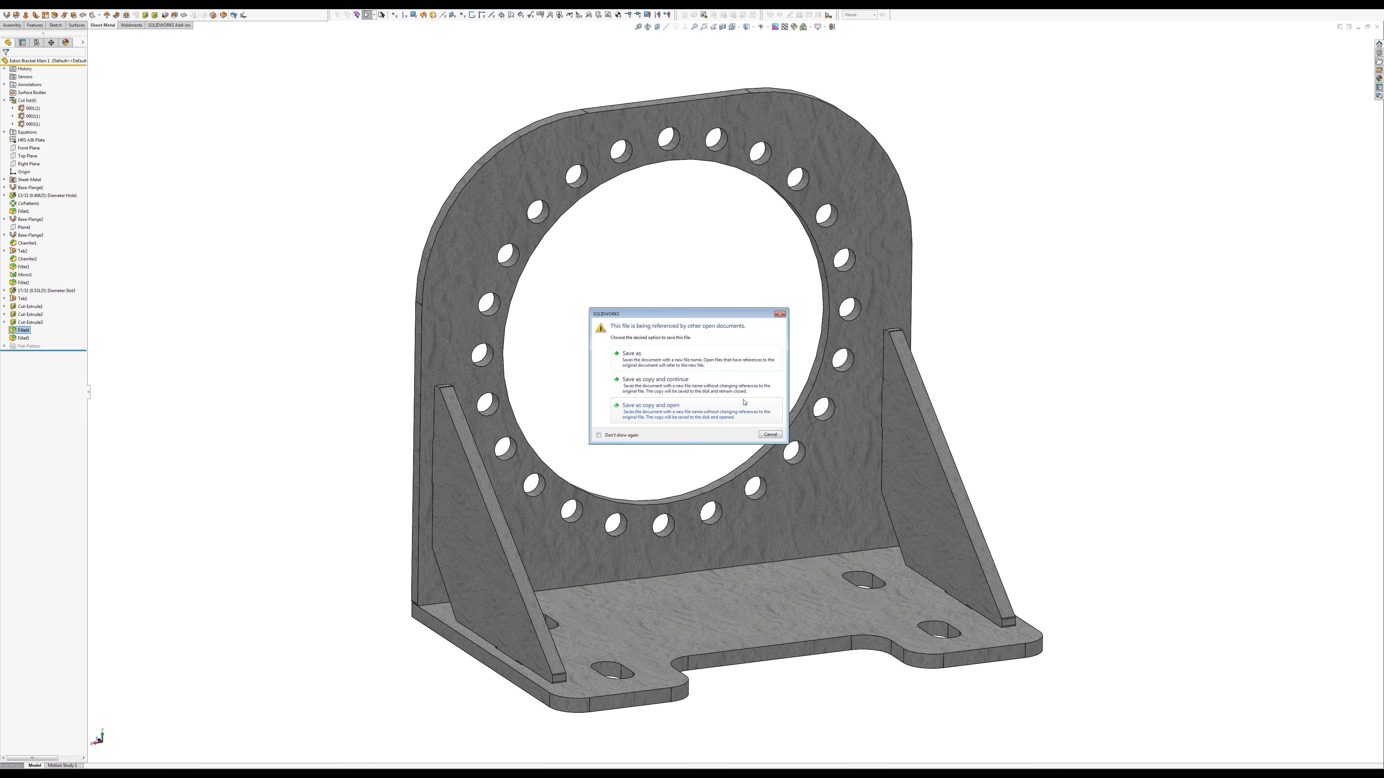
{"action": "left_click", "coordinate": [744, 402]}
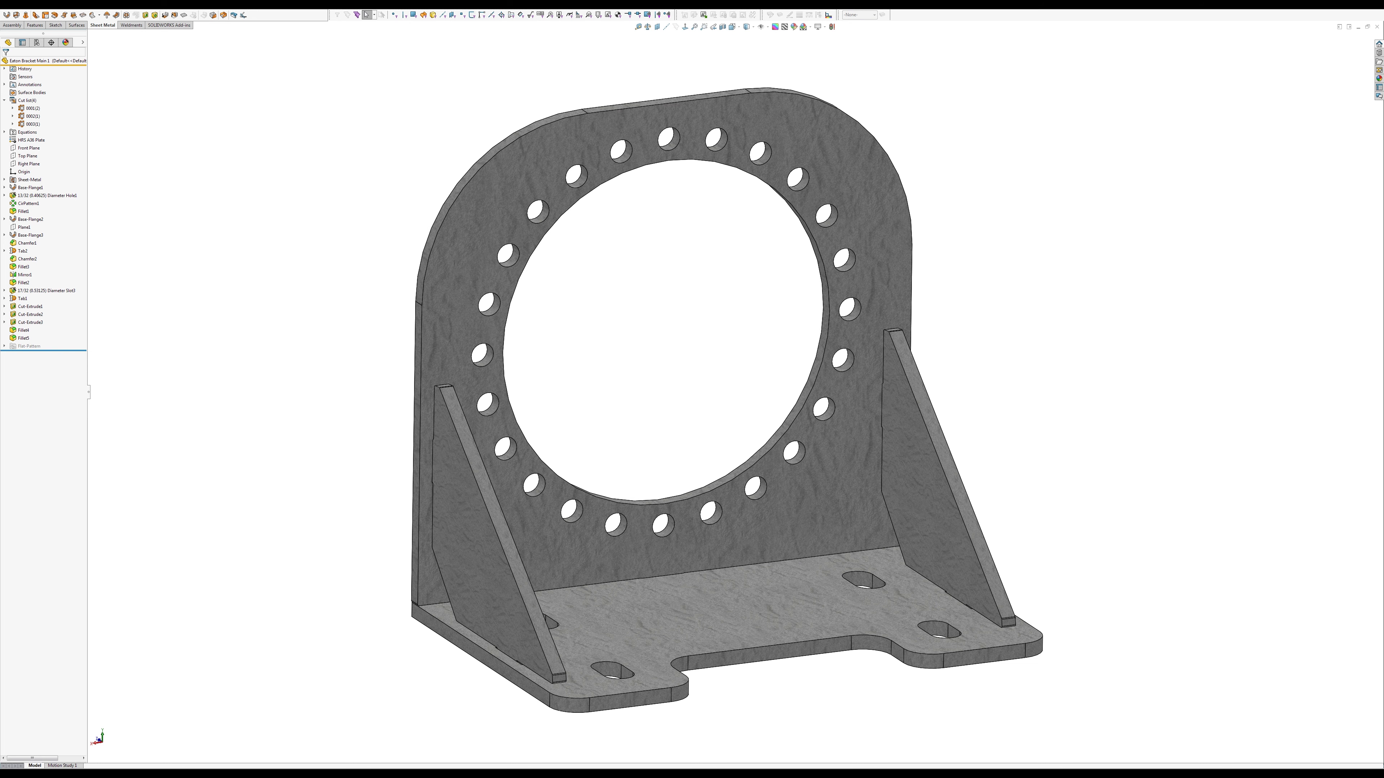
{"action": "left_click", "coordinate": [73, 4]}
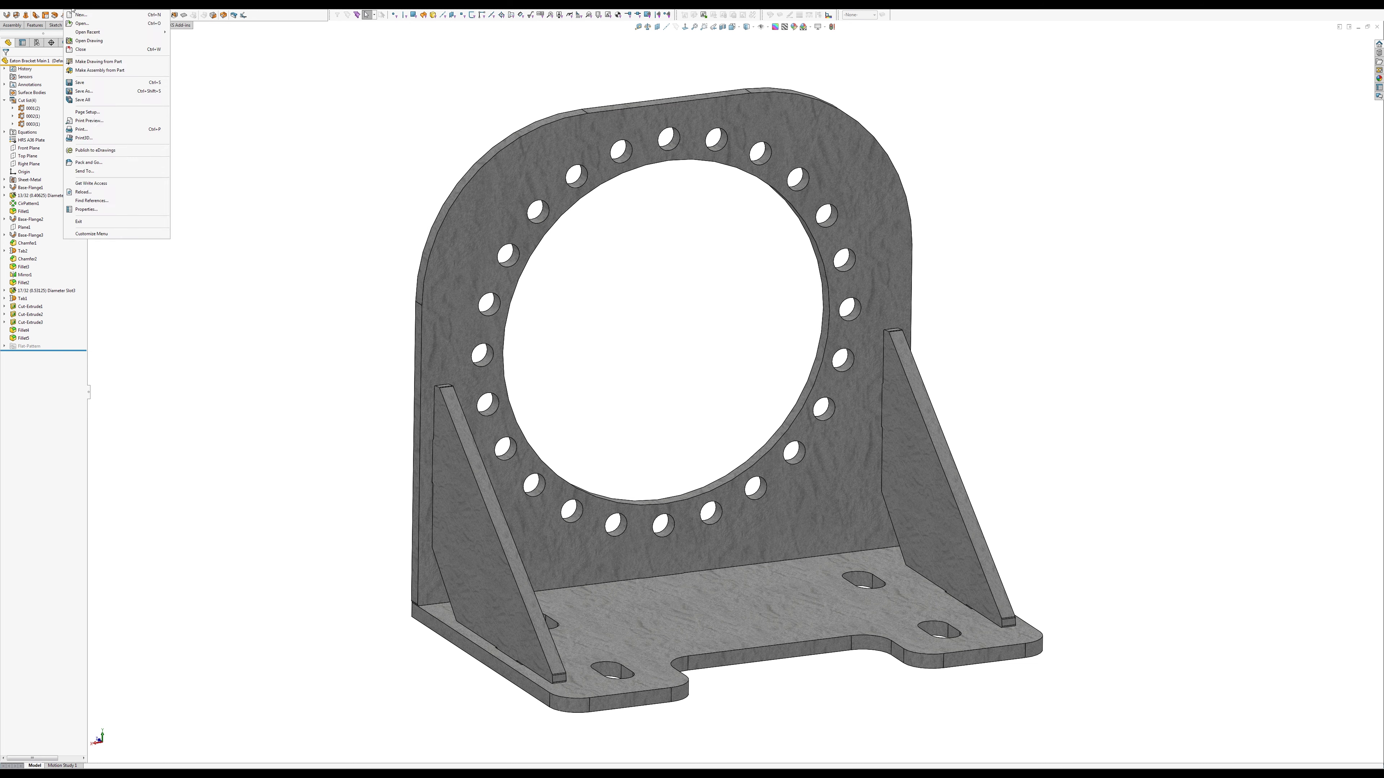
{"action": "left_click", "coordinate": [95, 185]}
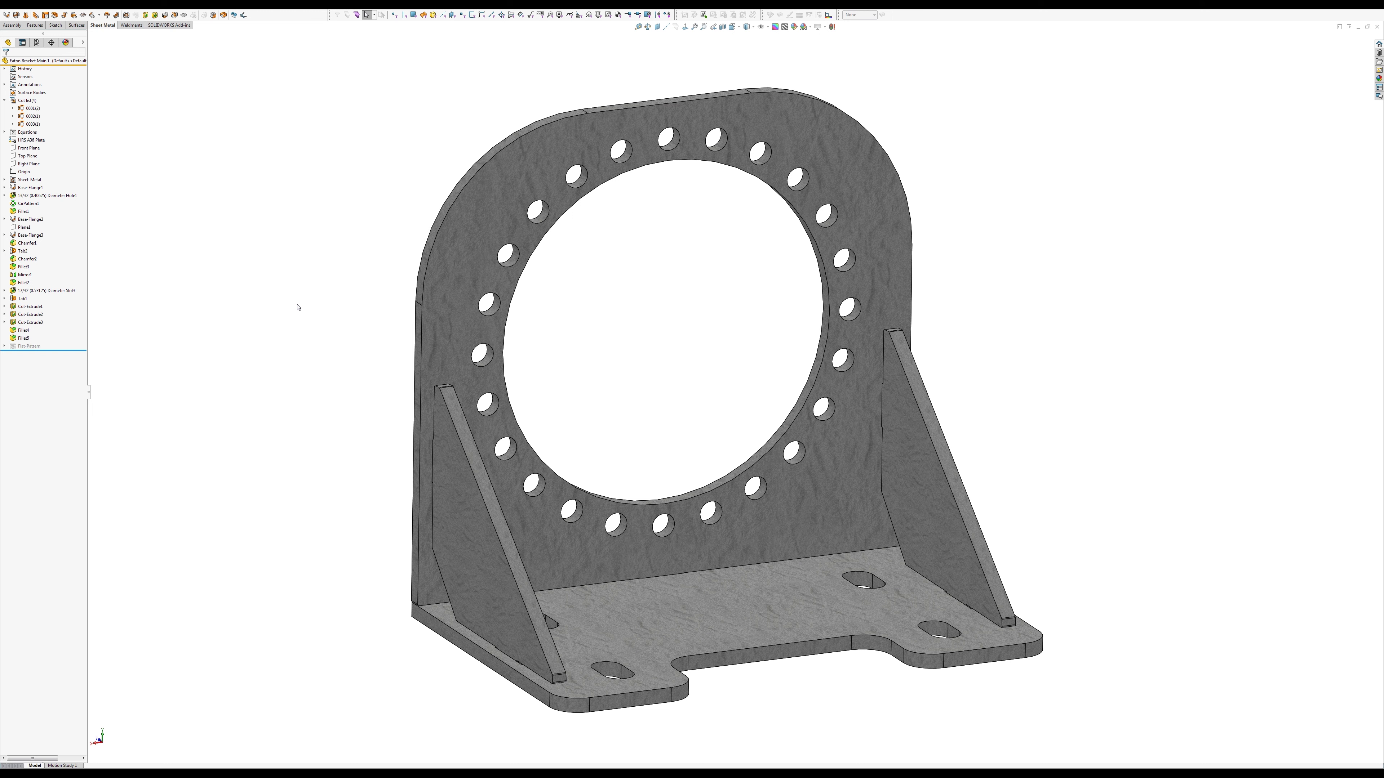
{"action": "left_click", "coordinate": [1376, 26]}
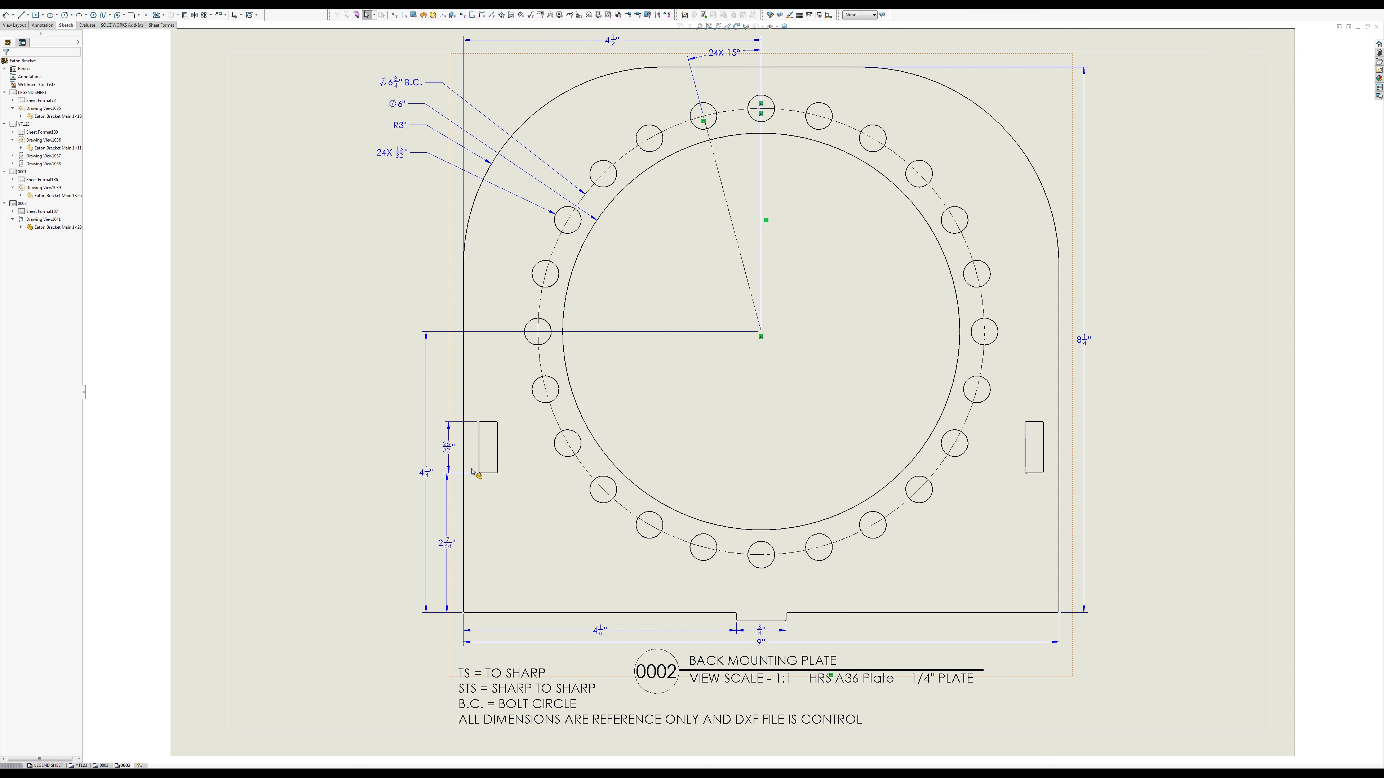
Step: Dimension the left slot's corner fillet as R.025 with 'TYP' appended to the text
{"action": "left_click", "coordinate": [5, 15]}
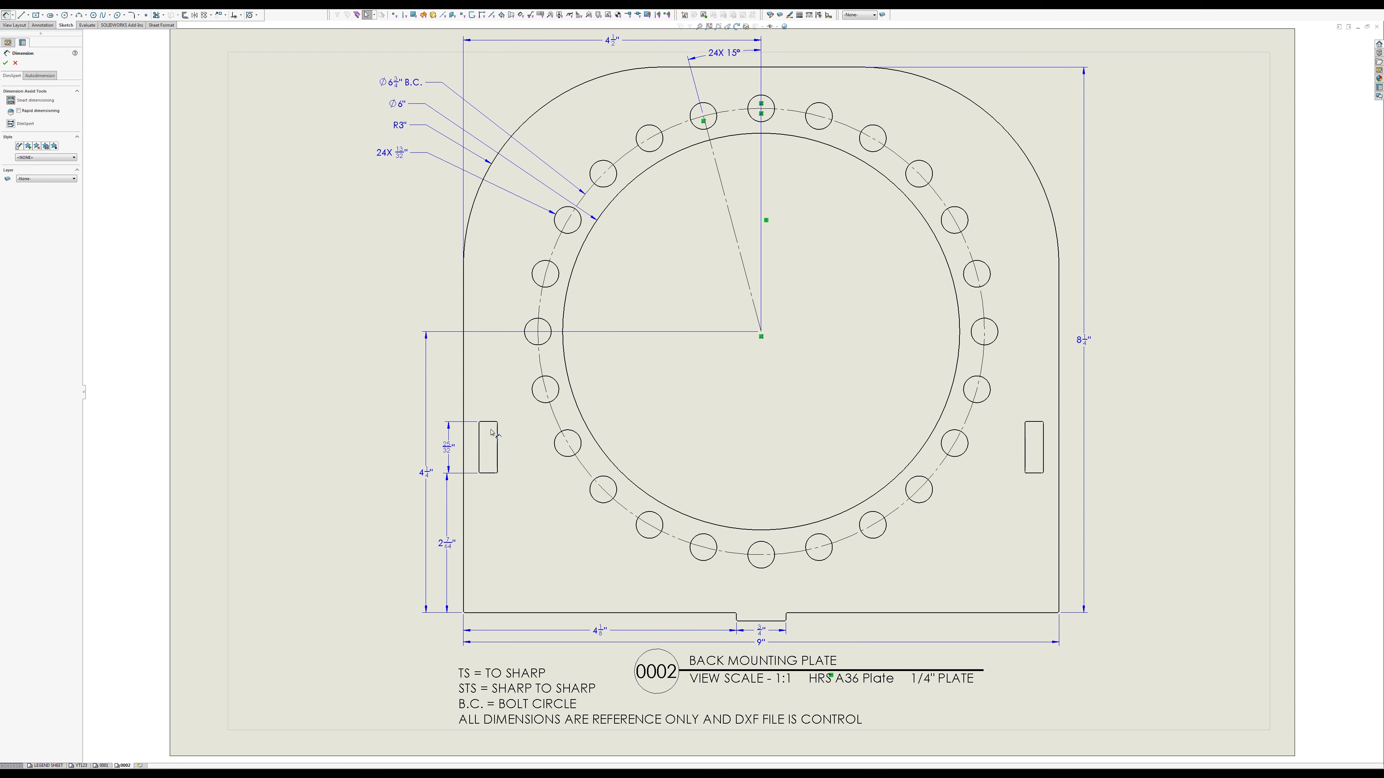
{"action": "scroll", "coordinate": [404, 466], "scroll_direction": "down", "scroll_amount": 3}
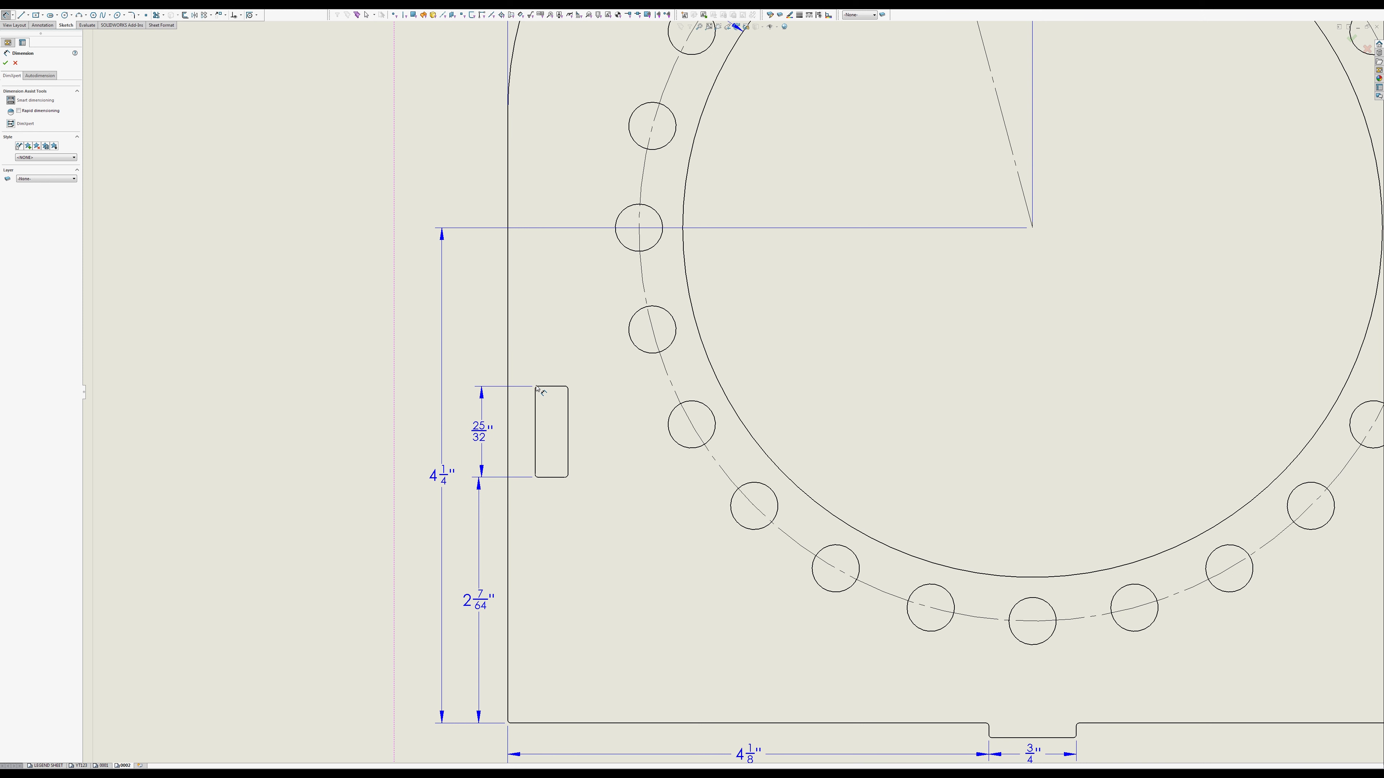
{"action": "left_click", "coordinate": [537, 386]}
{"action": "left_click", "coordinate": [410, 335]}
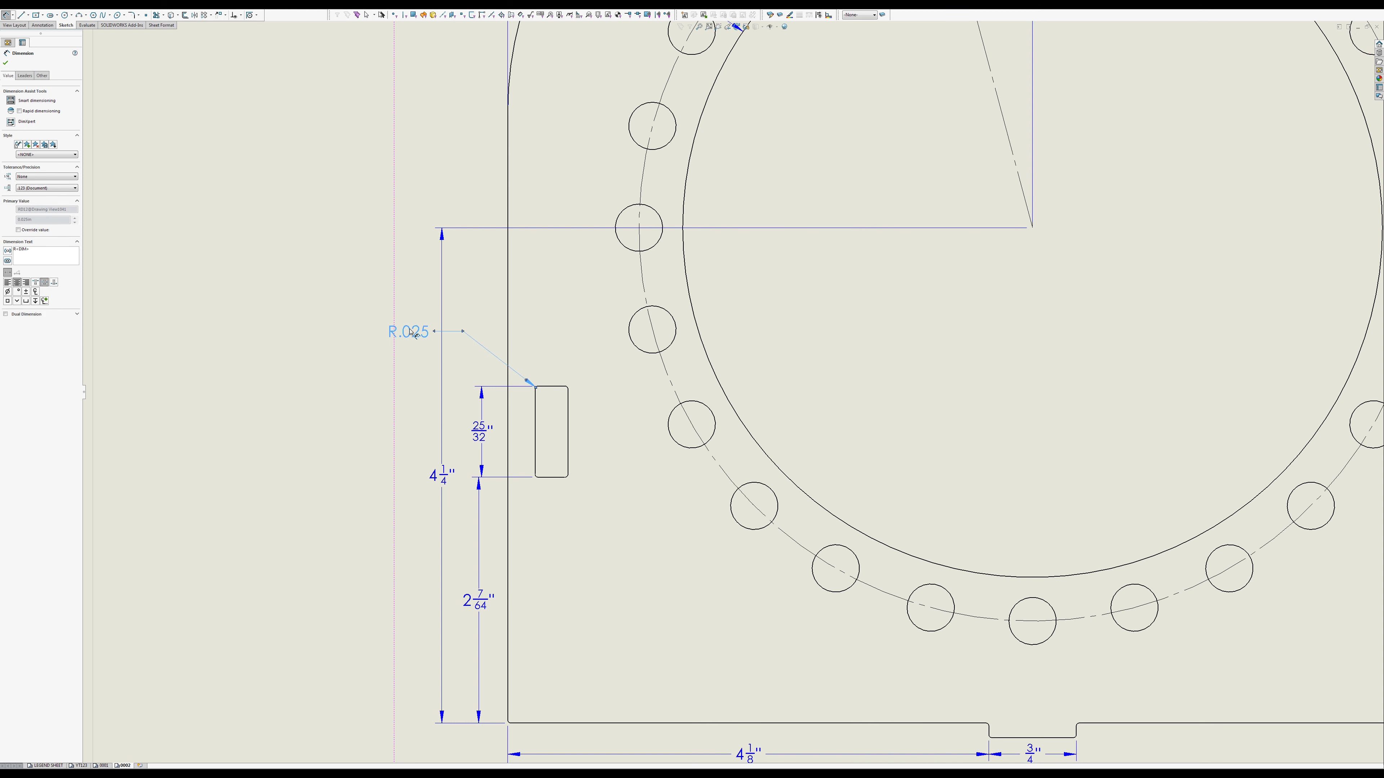
{"action": "left_click", "coordinate": [51, 260]}
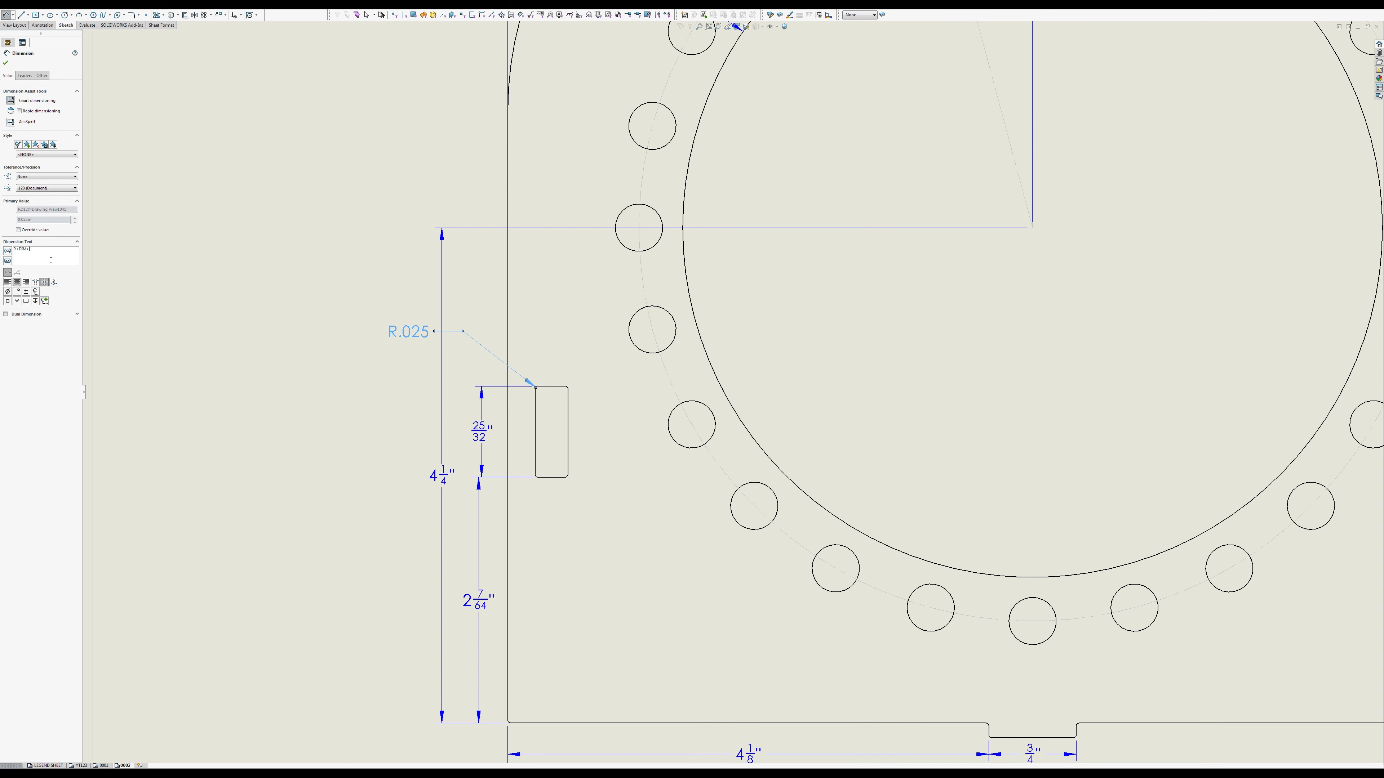
{"action": "type", "text": "TYP"}
{"action": "left_click", "coordinate": [199, 343]}
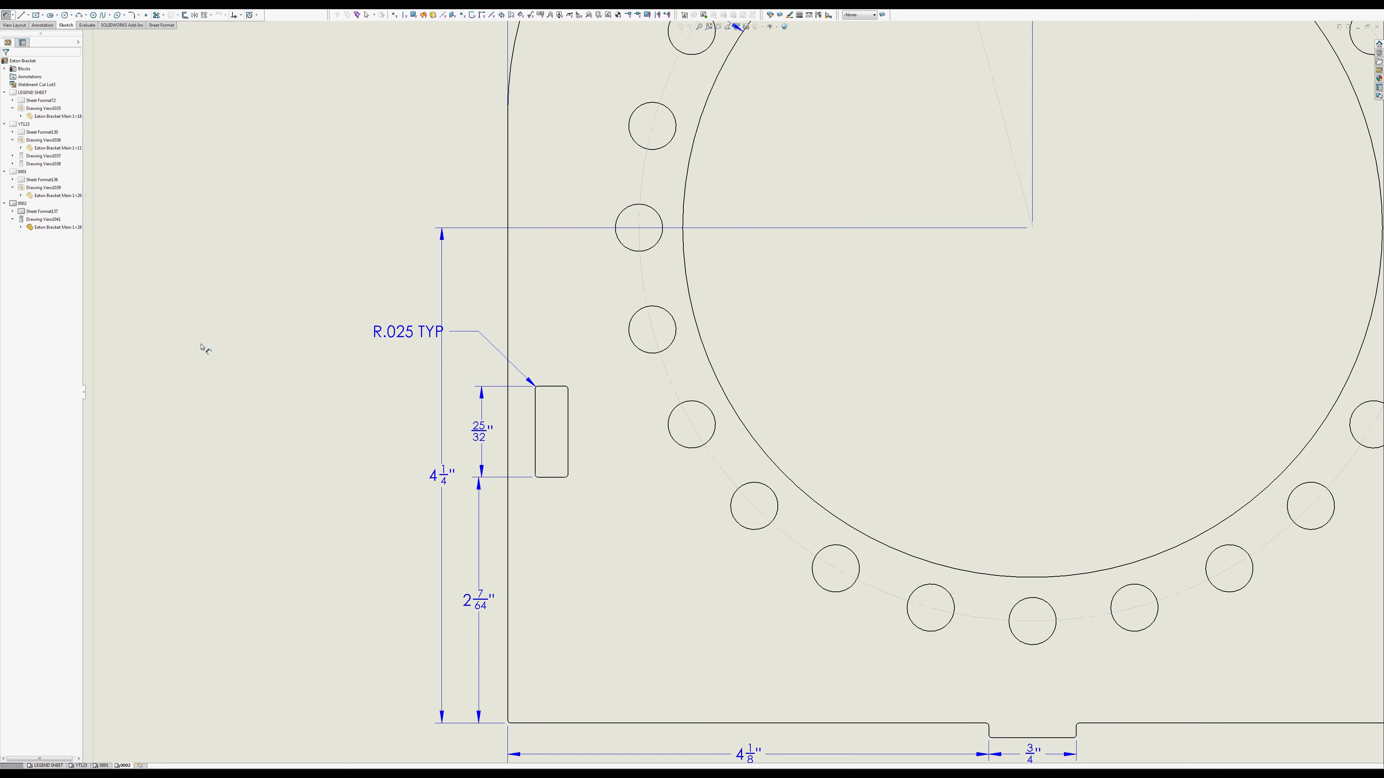
Step: Add a 9/32" width dimension between the slot's left and right edges, placed above the slot
{"action": "key", "text": "f"}
{"action": "scroll", "coordinate": [797, 402], "scroll_direction": "down", "scroll_amount": 6}
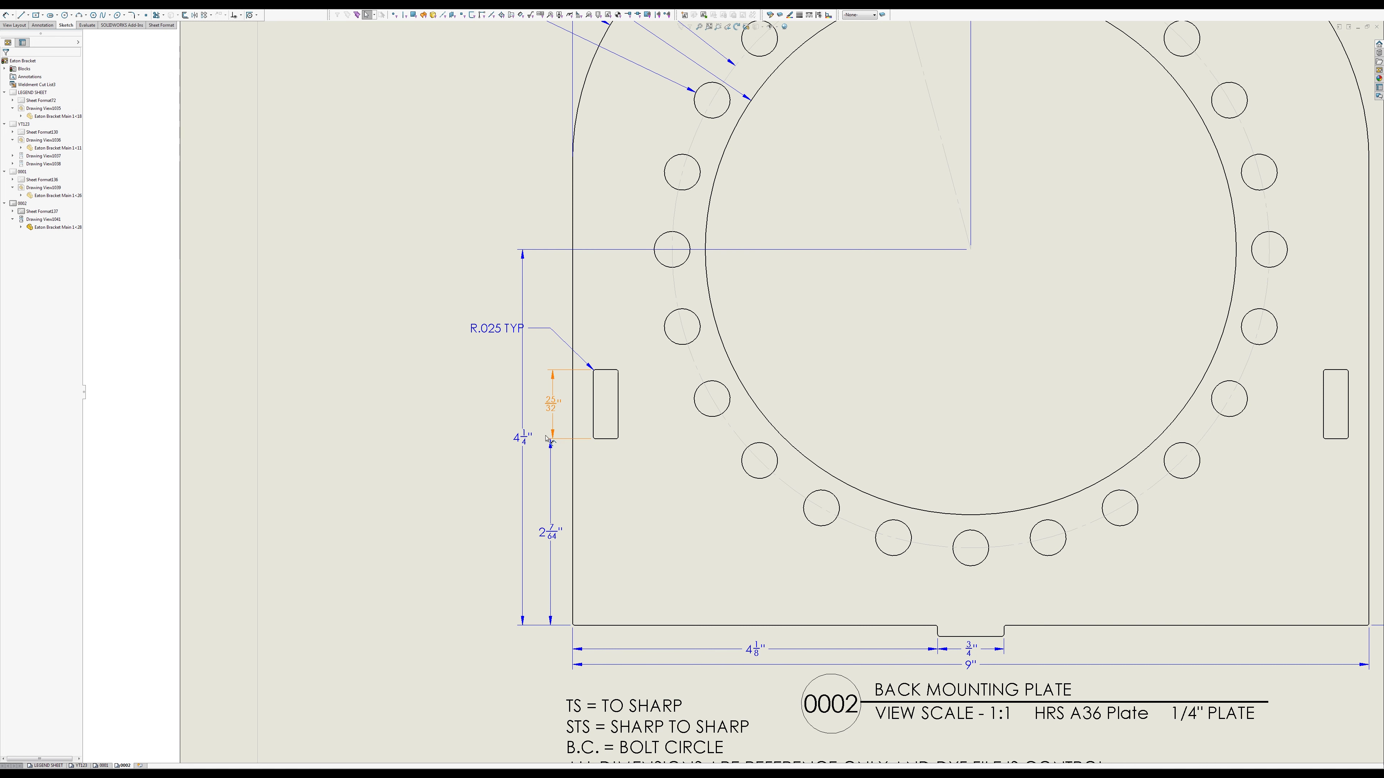
{"action": "left_click", "coordinate": [555, 408]}
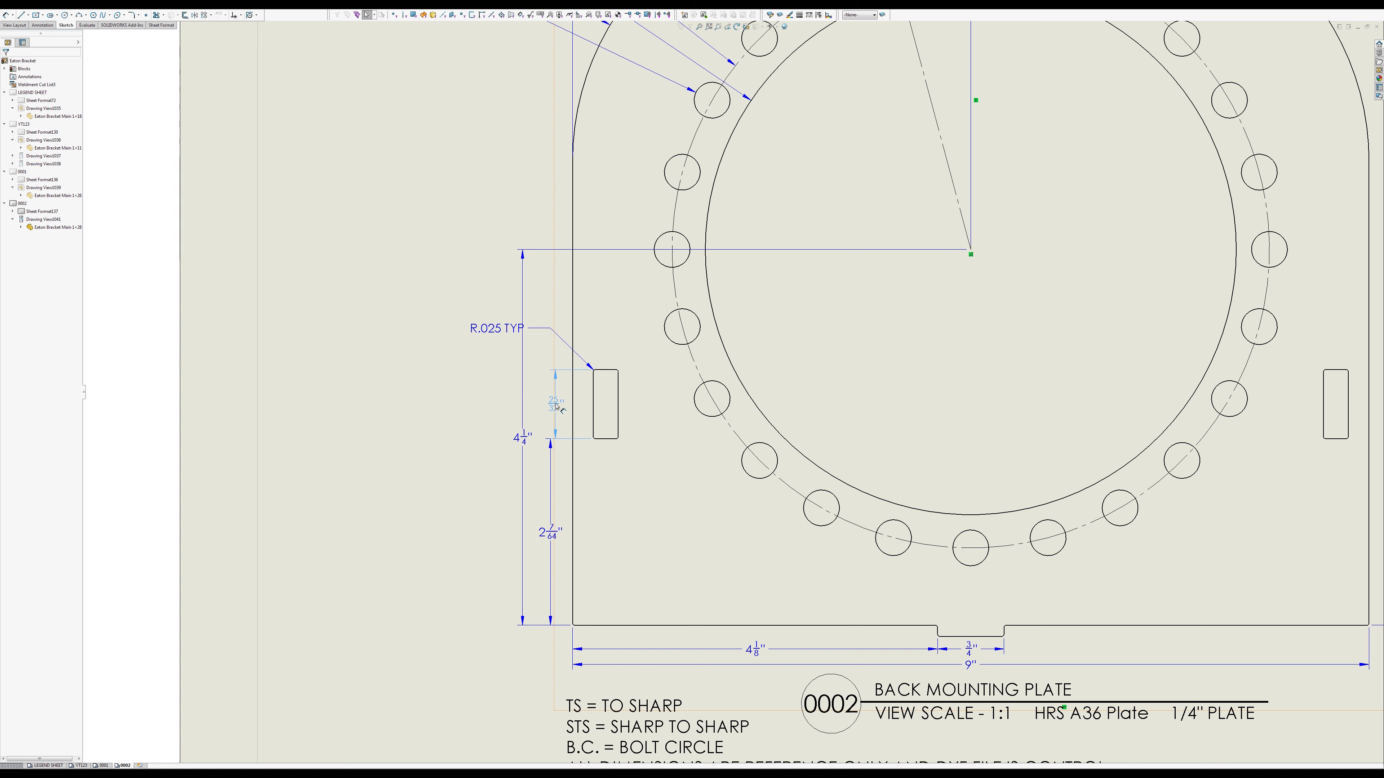
{"action": "key", "text": "Escape"}
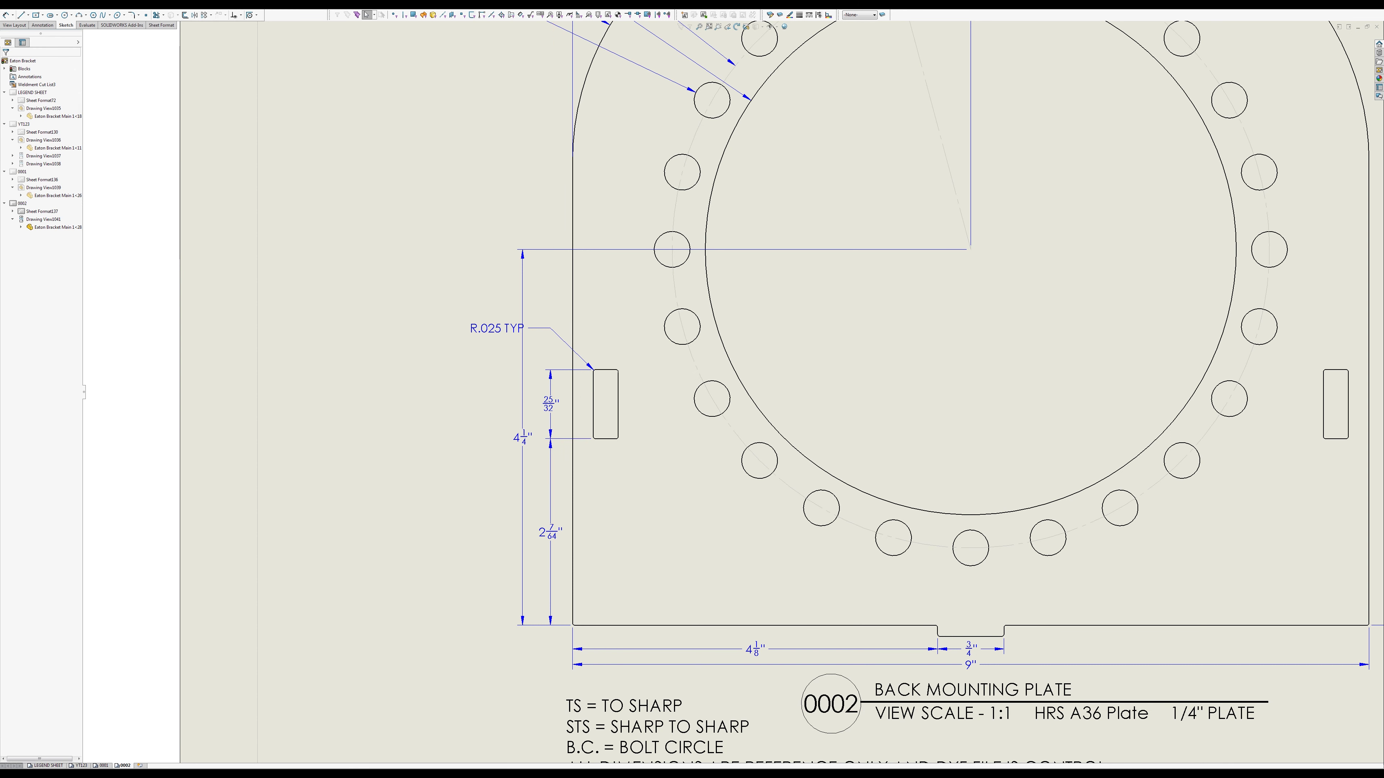
{"action": "right_click_drag", "start_coordinate": [596, 409], "coordinate": [582, 381]}
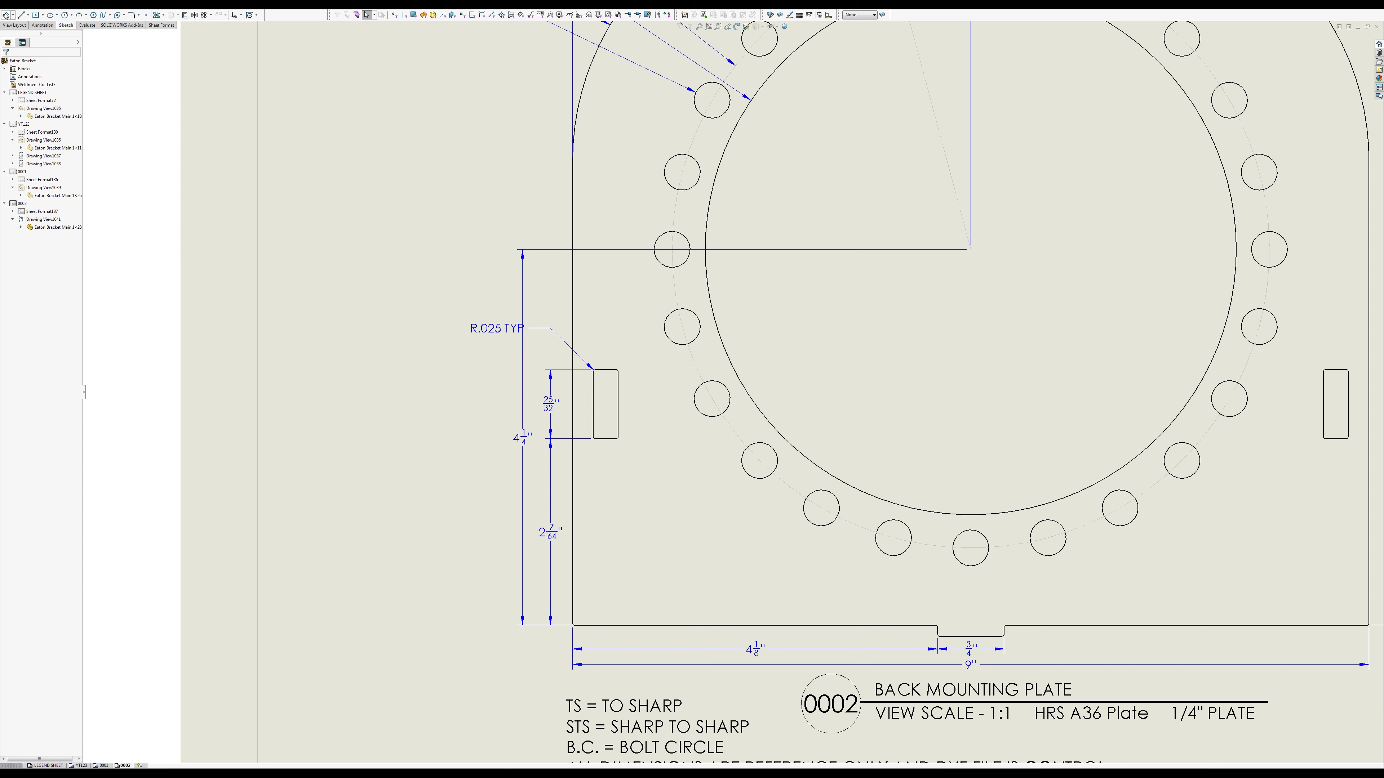
{"action": "left_click", "coordinate": [594, 391]}
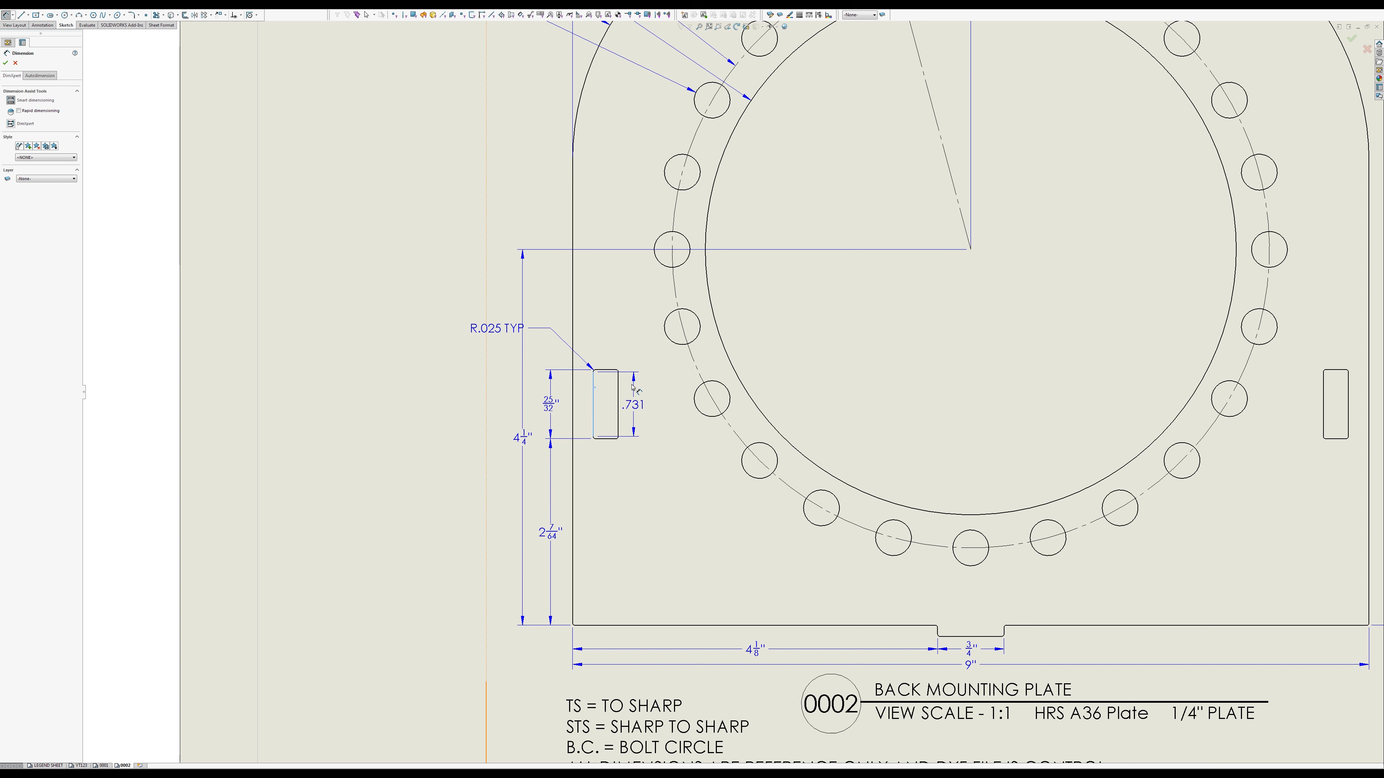
{"action": "left_click", "coordinate": [618, 401]}
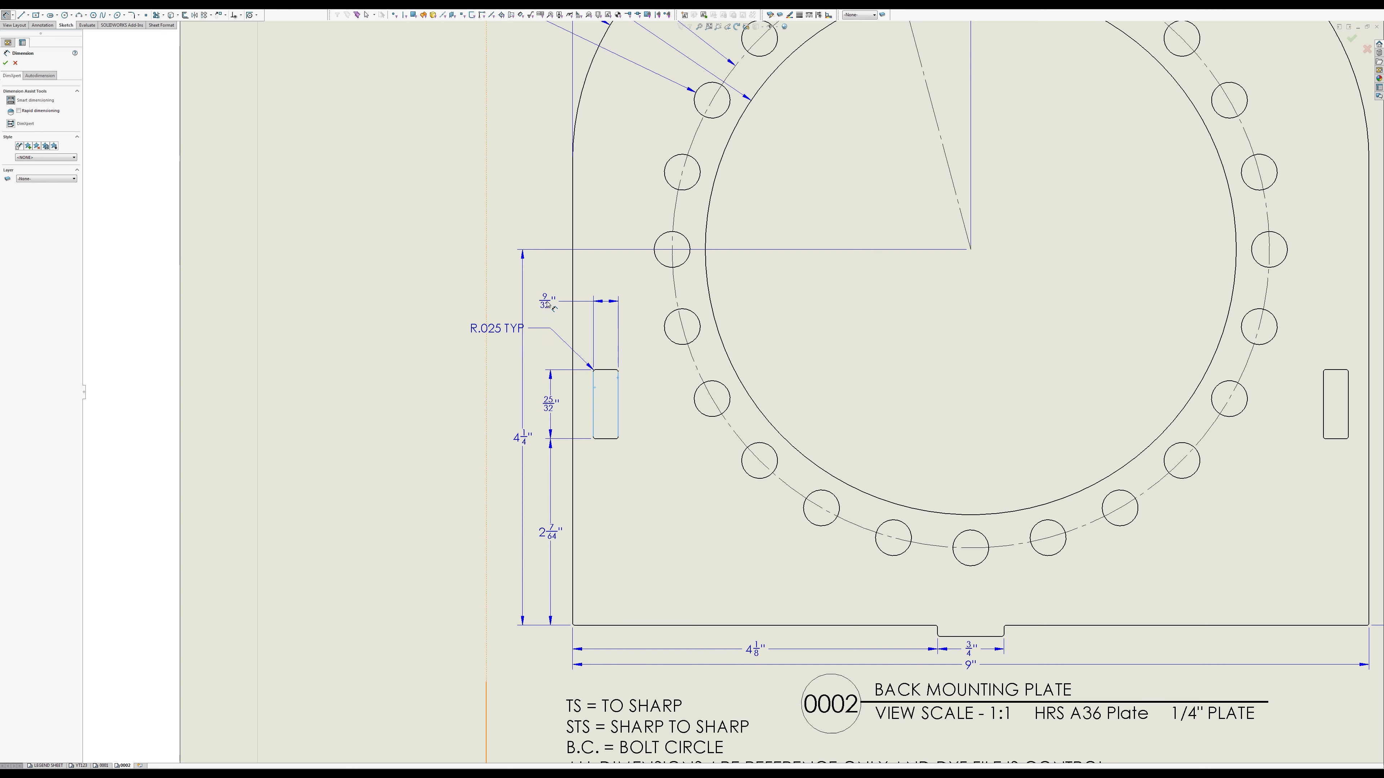
{"action": "left_click", "coordinate": [547, 306]}
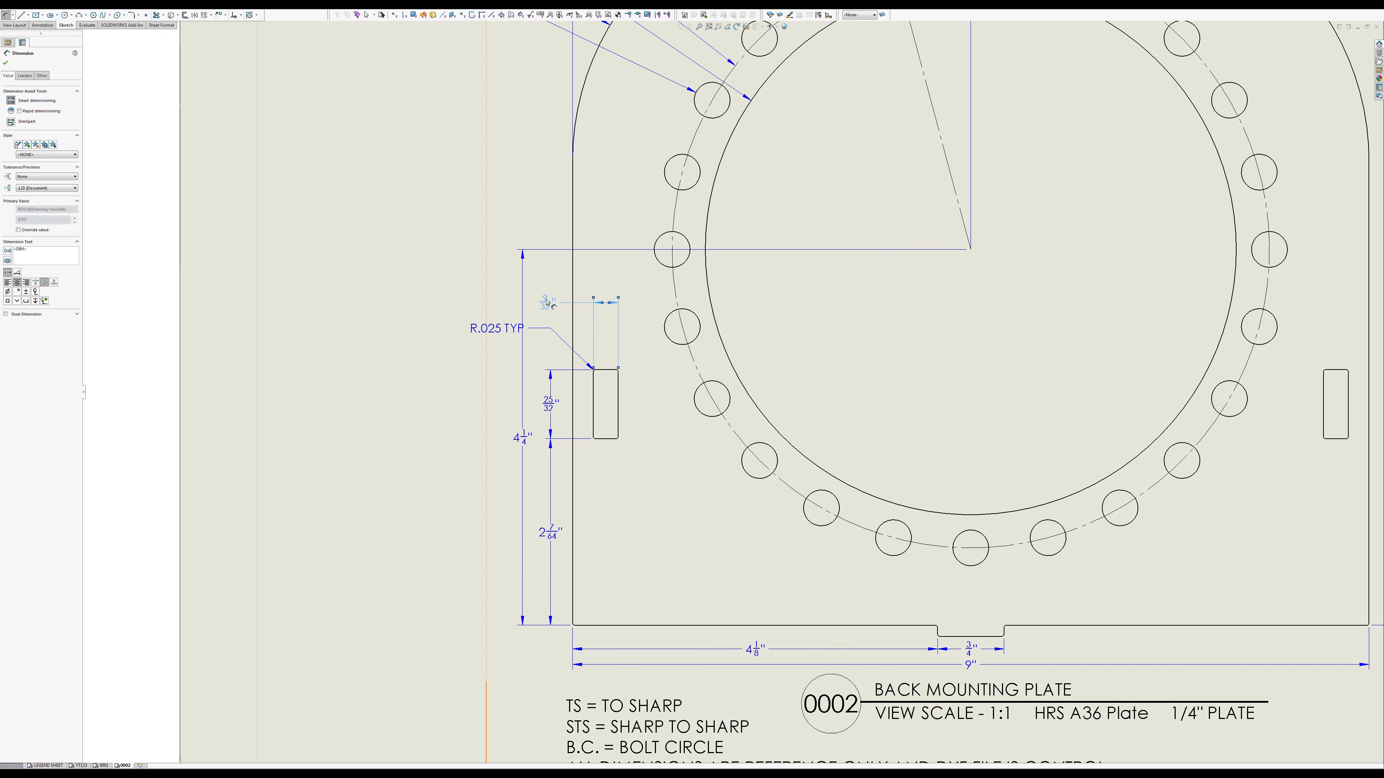
Step: Append TYP to the 9/32" and 25/32" slot dimensions and shift the R.025 TYP note left
{"action": "scroll", "coordinate": [566, 333], "scroll_direction": "up", "scroll_amount": 2}
{"action": "mouse_move", "coordinate": [566, 333]}
{"action": "middle_mouse_down"}
{"action": "mouse_move", "coordinate": [516, 309]}
{"action": "mouse_move", "coordinate": [523, 360]}
{"action": "mouse_move", "coordinate": [505, 386]}
{"action": "middle_mouse_up"}
{"action": "left_click", "coordinate": [489, 435]}
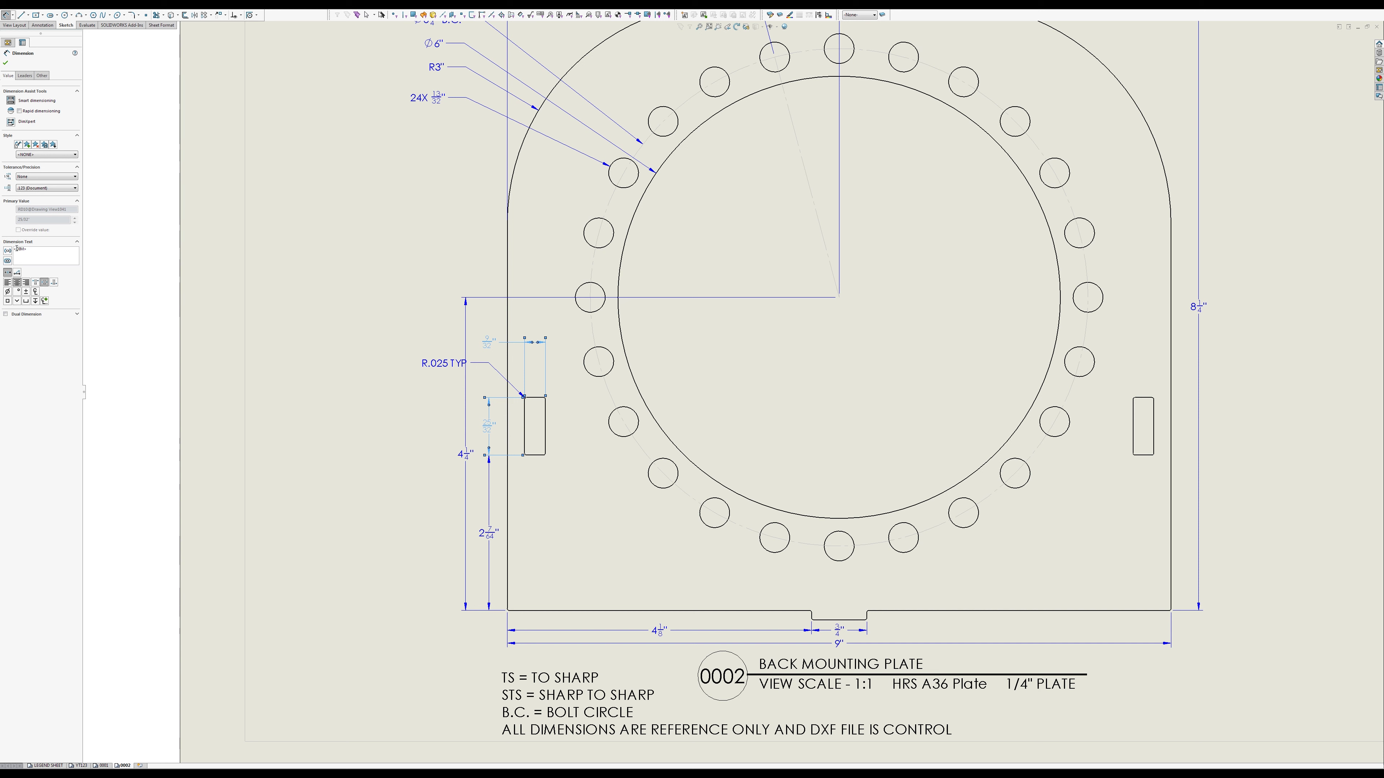
{"action": "left_click", "coordinate": [263, 400]}
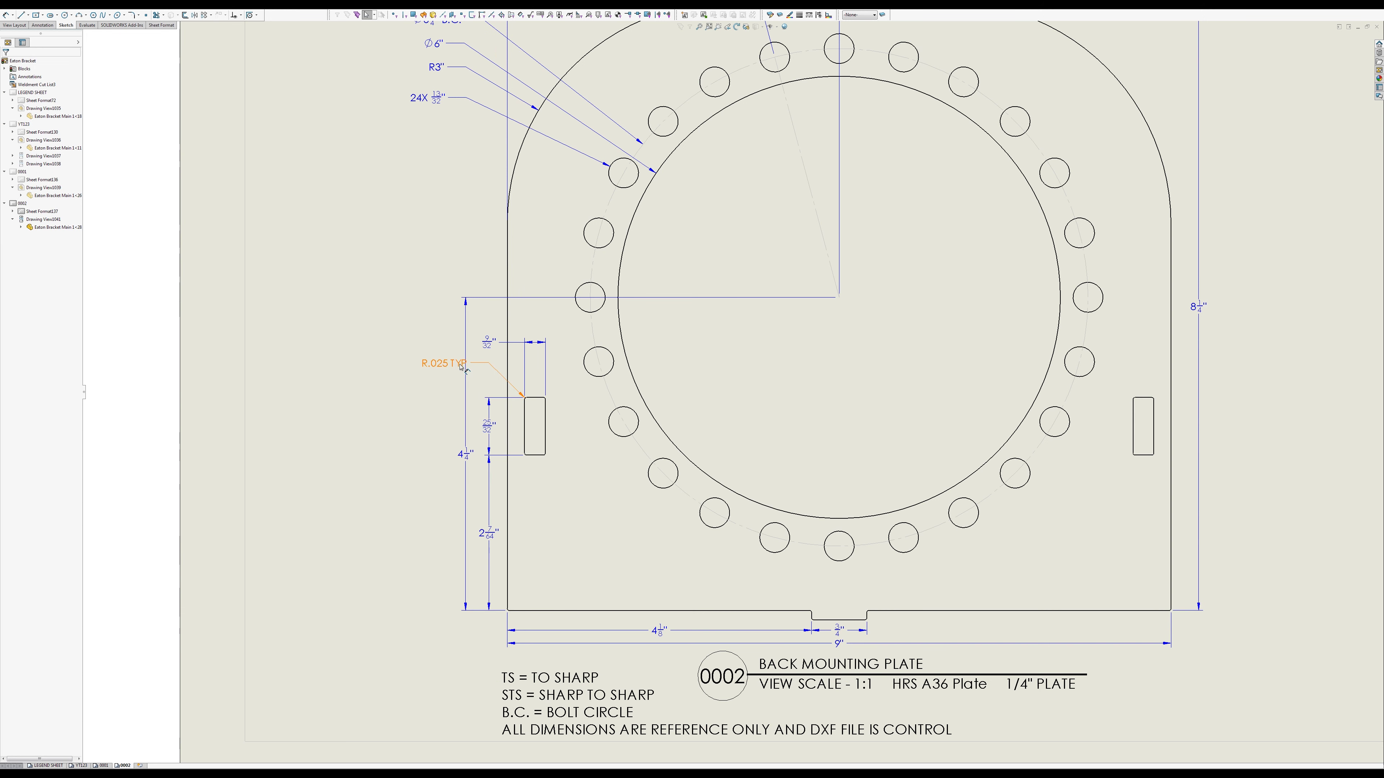
{"action": "left_click_drag", "start_coordinate": [461, 370], "coordinate": [441, 373]}
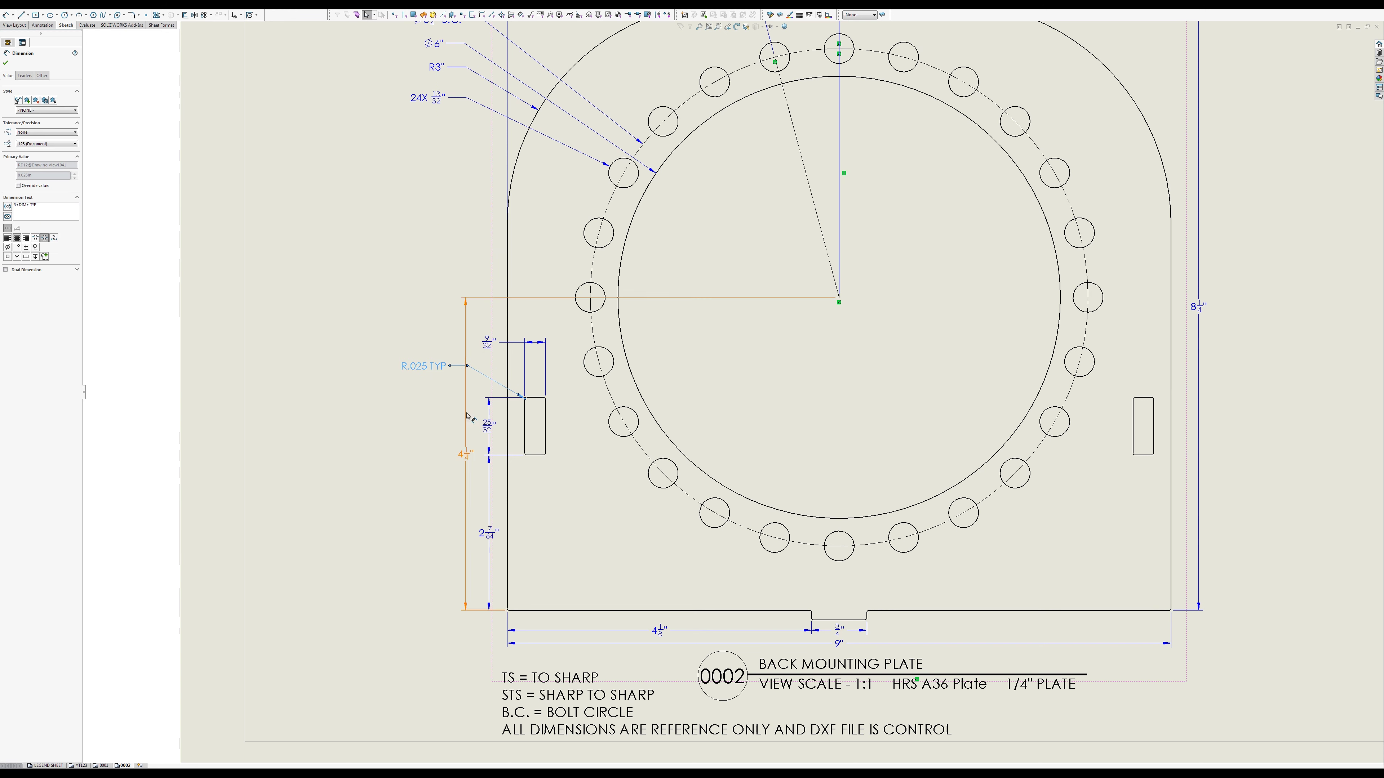
{"action": "left_click", "coordinate": [487, 344]}
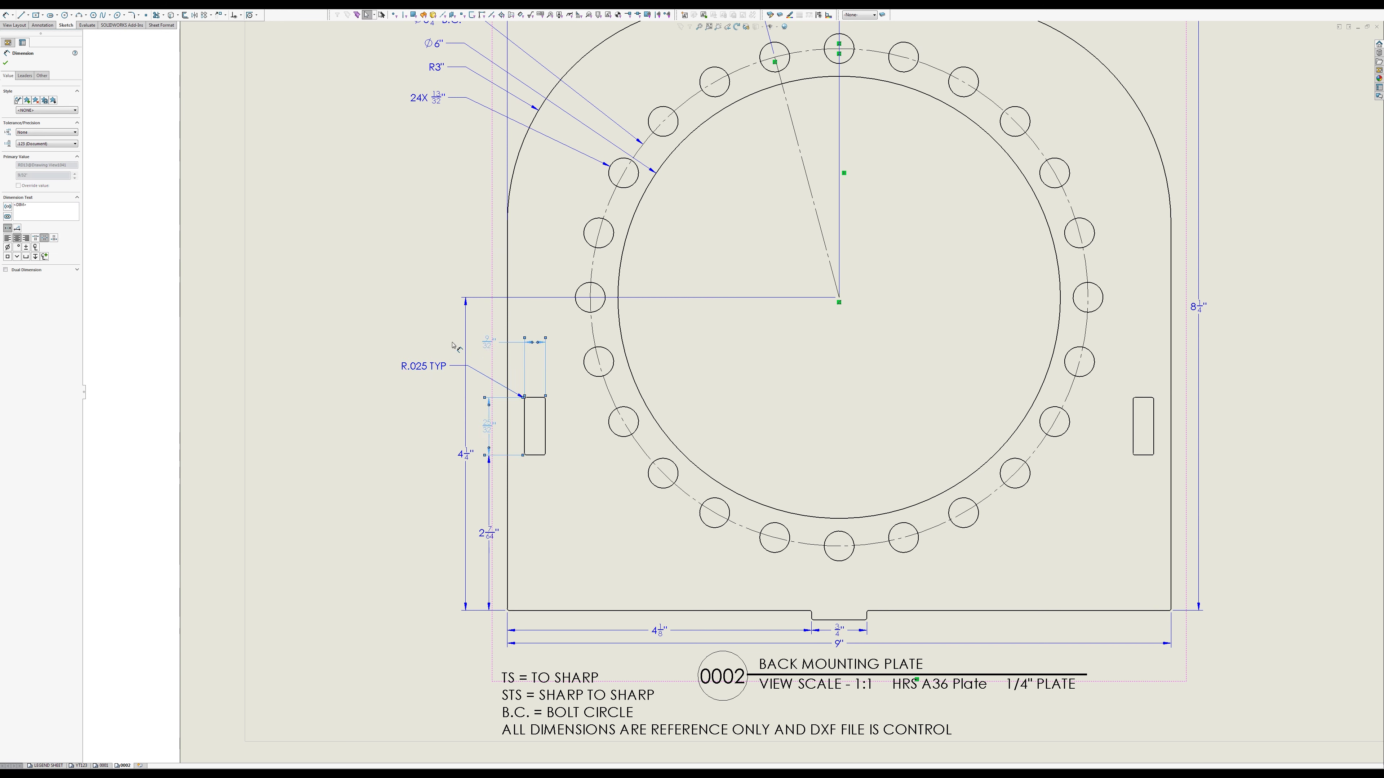
{"action": "left_click", "coordinate": [63, 214]}
{"action": "type", "text": "TYP"}
{"action": "left_click", "coordinate": [258, 380]}
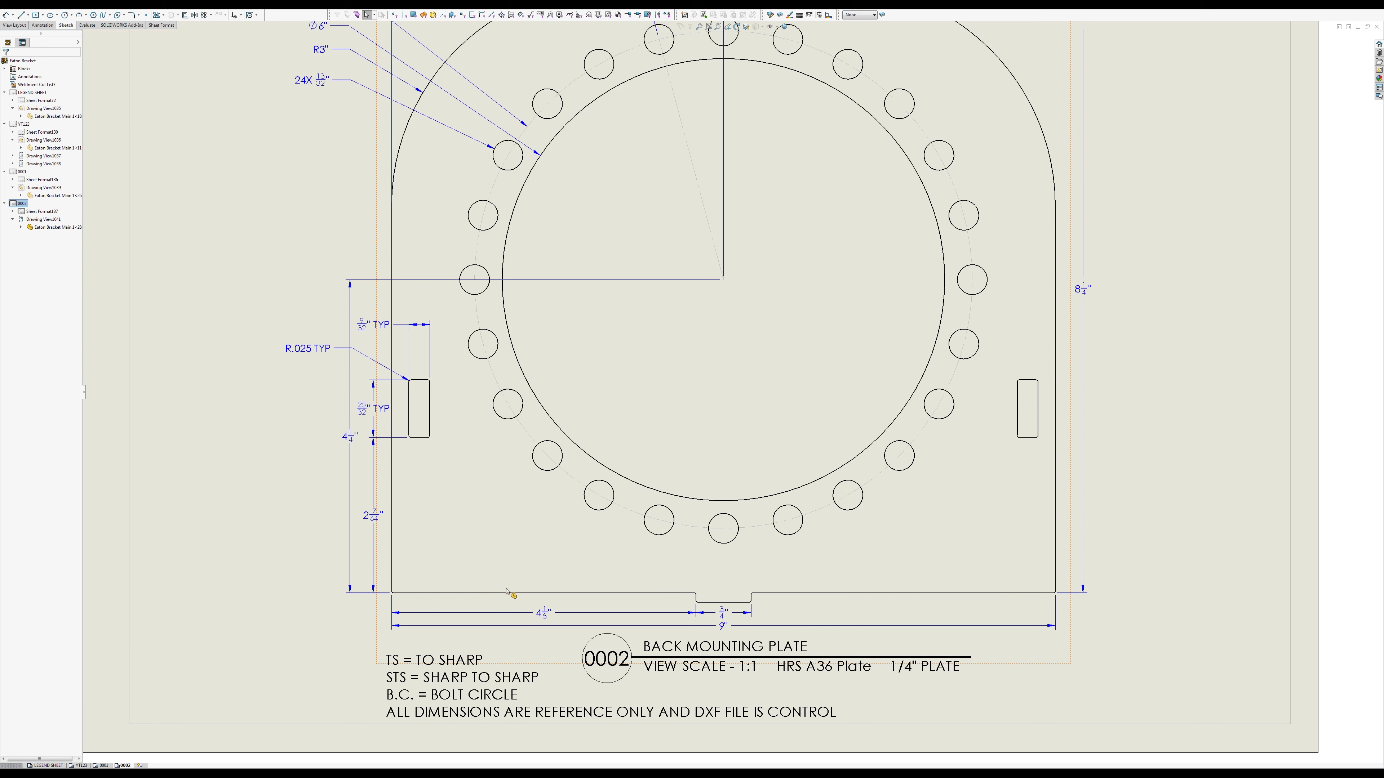
Step: Dimension the notch depth as 1/8" from the notch edge to the plate bottom, placed lower left
{"action": "left_click", "coordinate": [6, 14]}
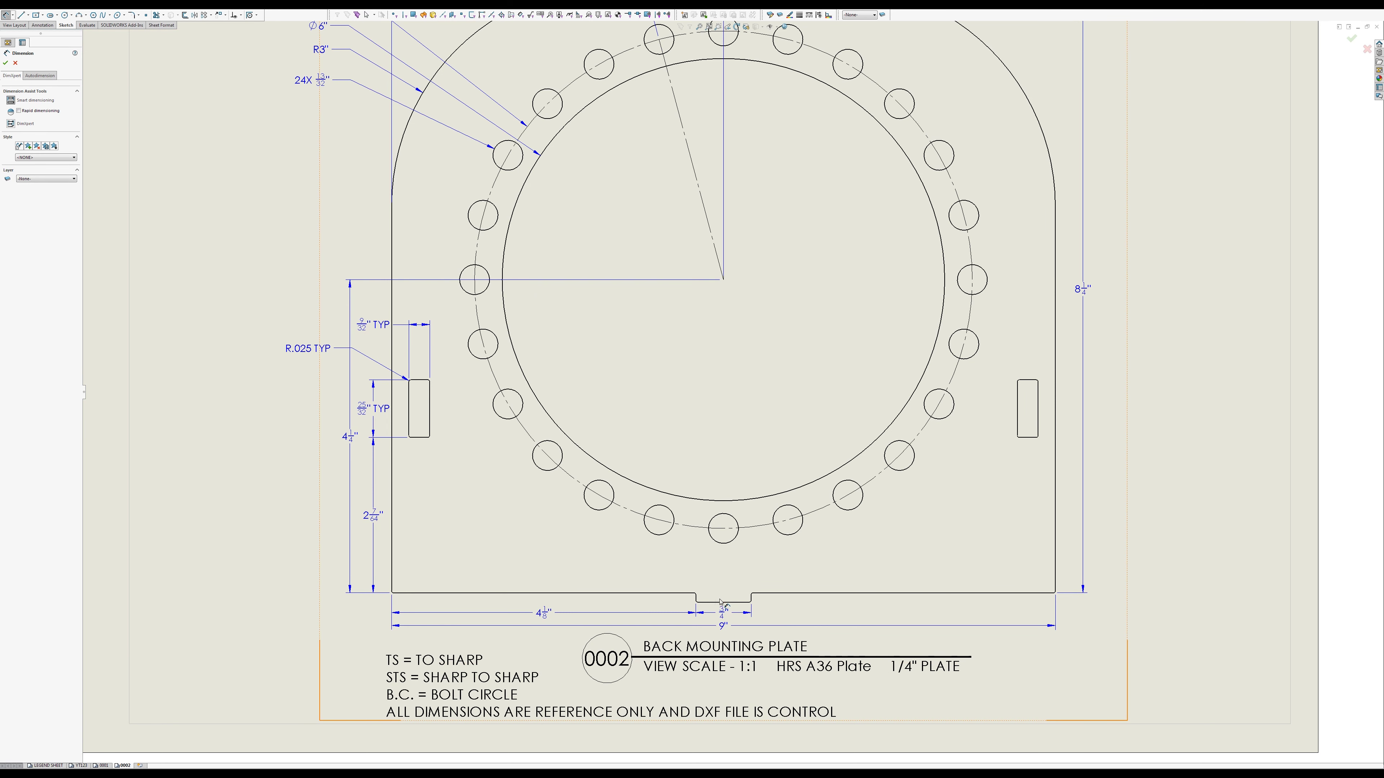
{"action": "left_click", "coordinate": [721, 602]}
{"action": "left_click", "coordinate": [687, 594]}
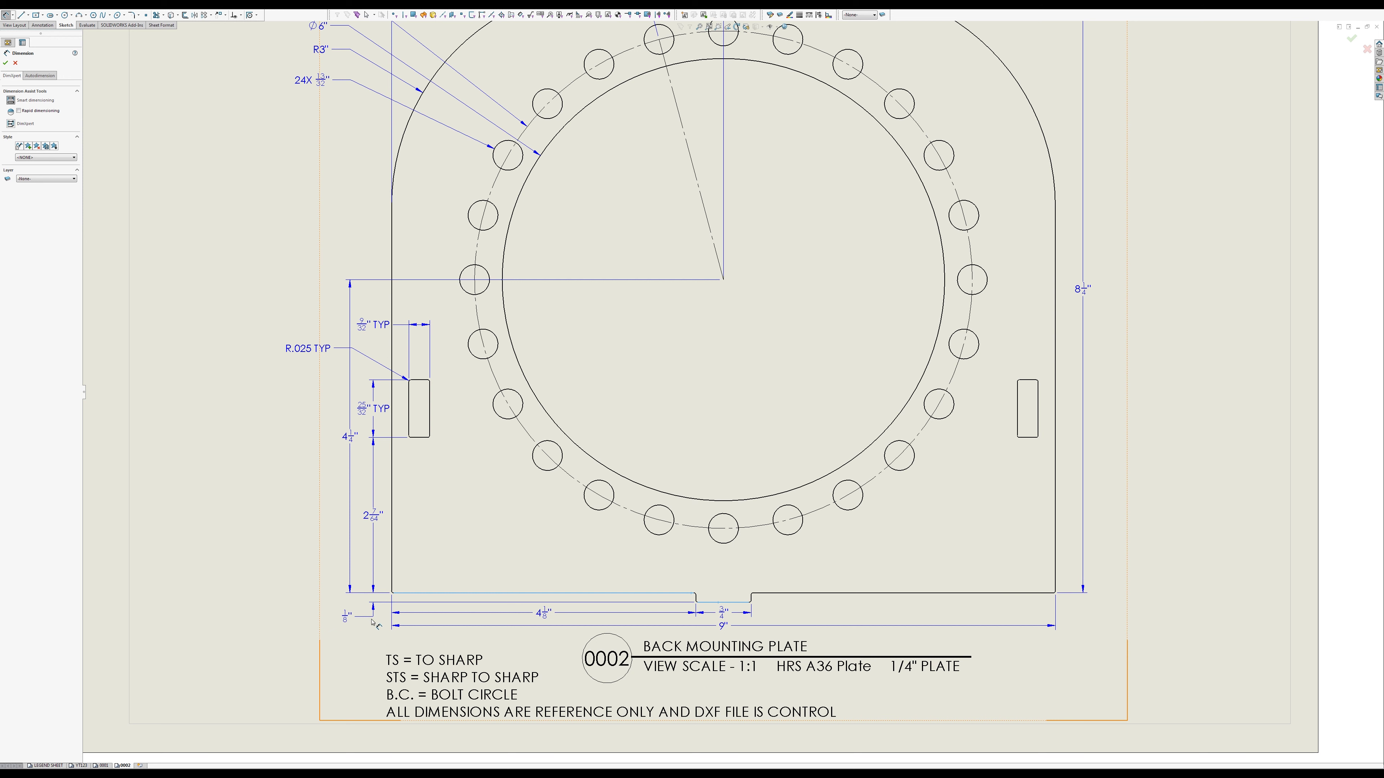
{"action": "left_click", "coordinate": [373, 630]}
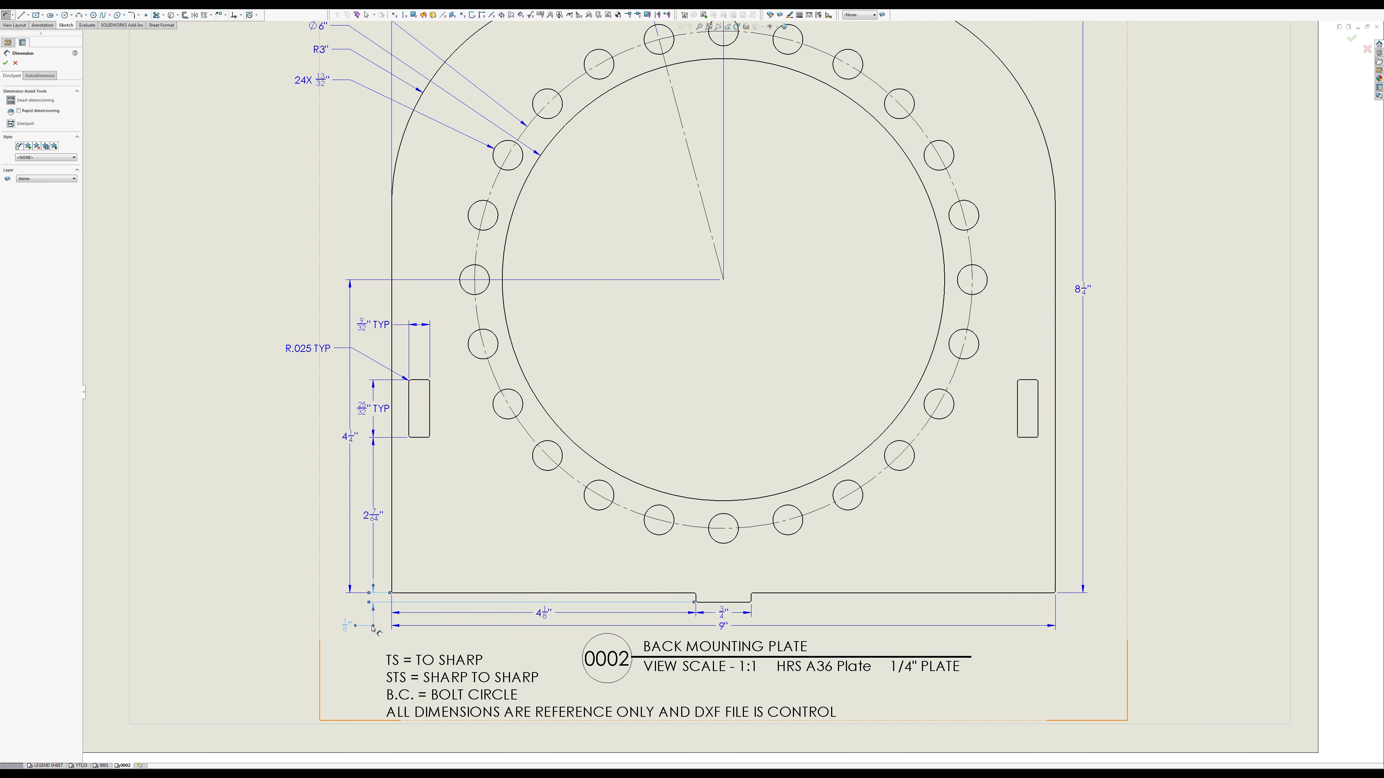
{"action": "key", "text": "Escape"}
{"action": "key", "text": "f"}
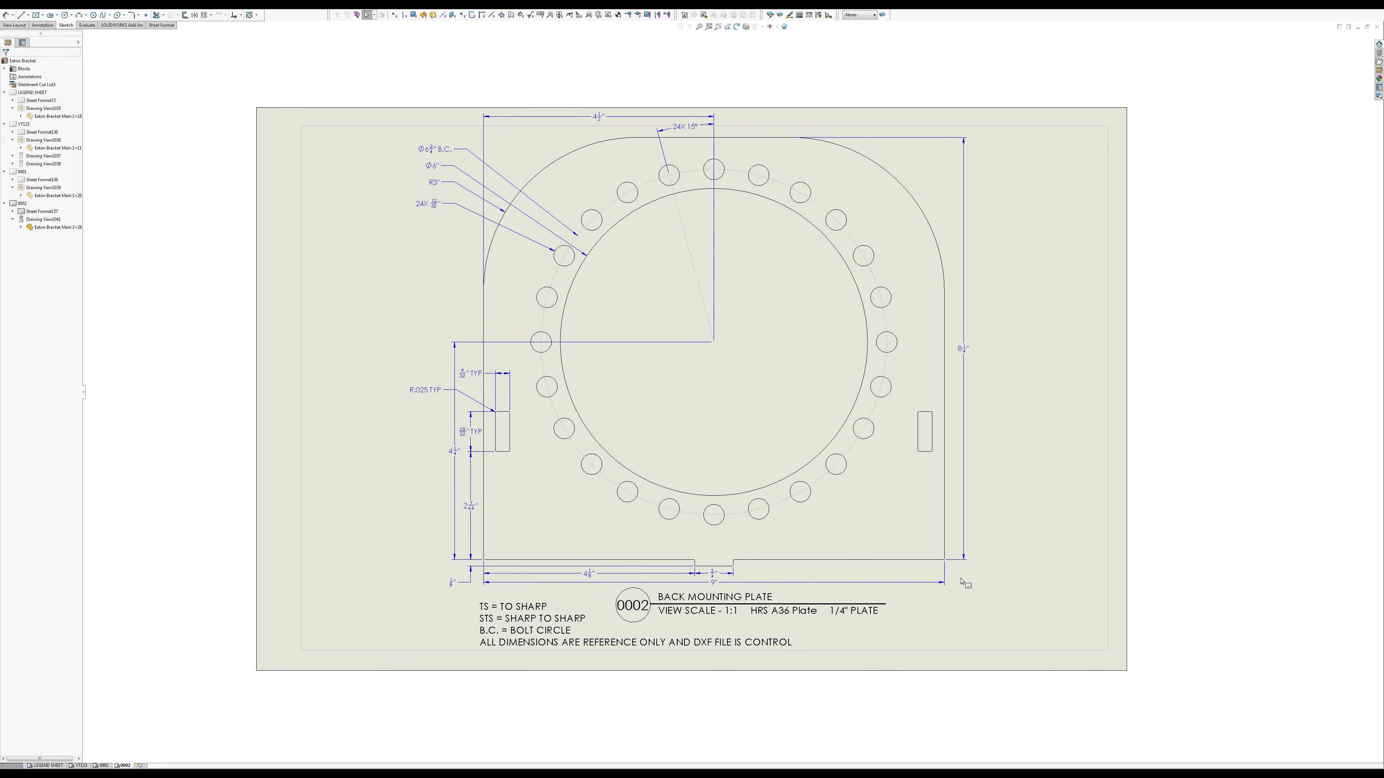
{"action": "scroll", "coordinate": [962, 582], "scroll_direction": "down", "scroll_amount": 3}
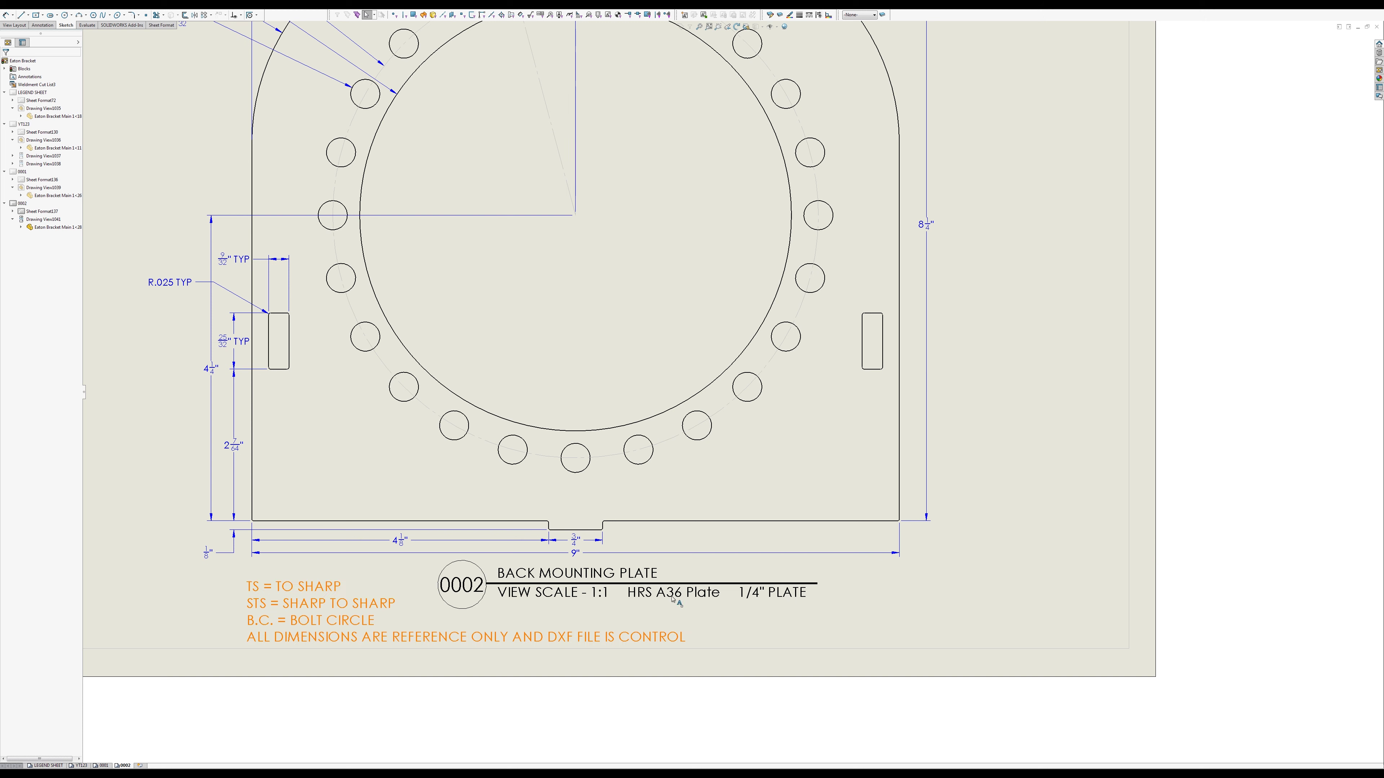
{"action": "left_click", "coordinate": [641, 576]}
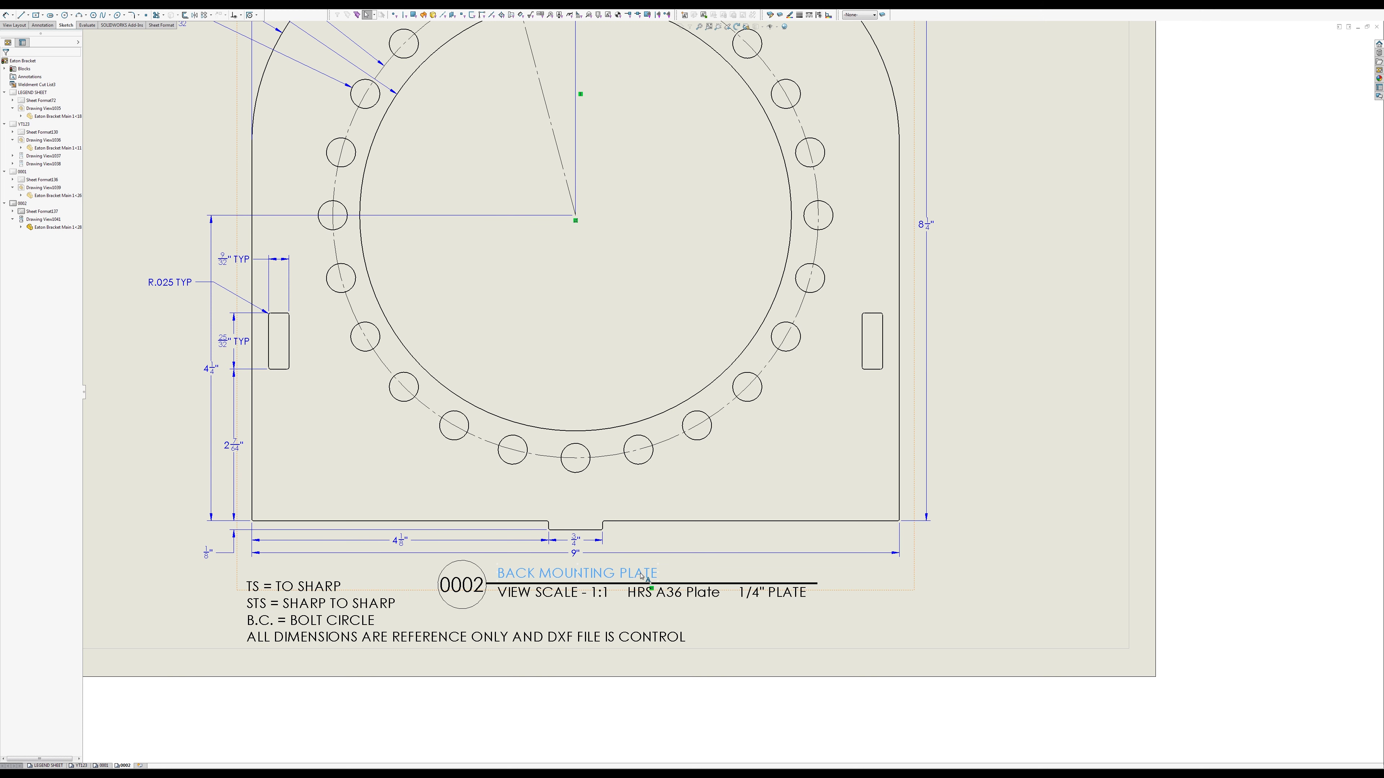
{"action": "left_click", "coordinate": [970, 567]}
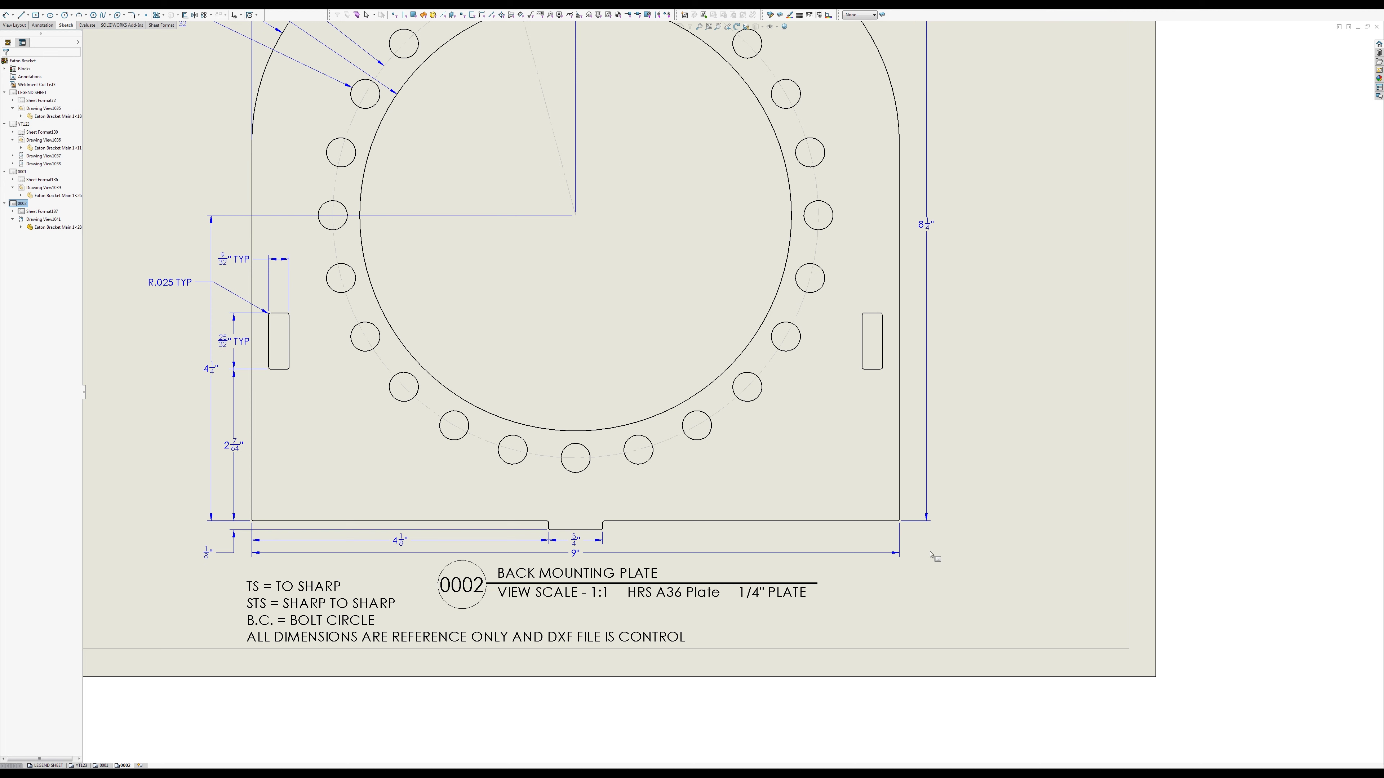
{"action": "key", "text": "f"}
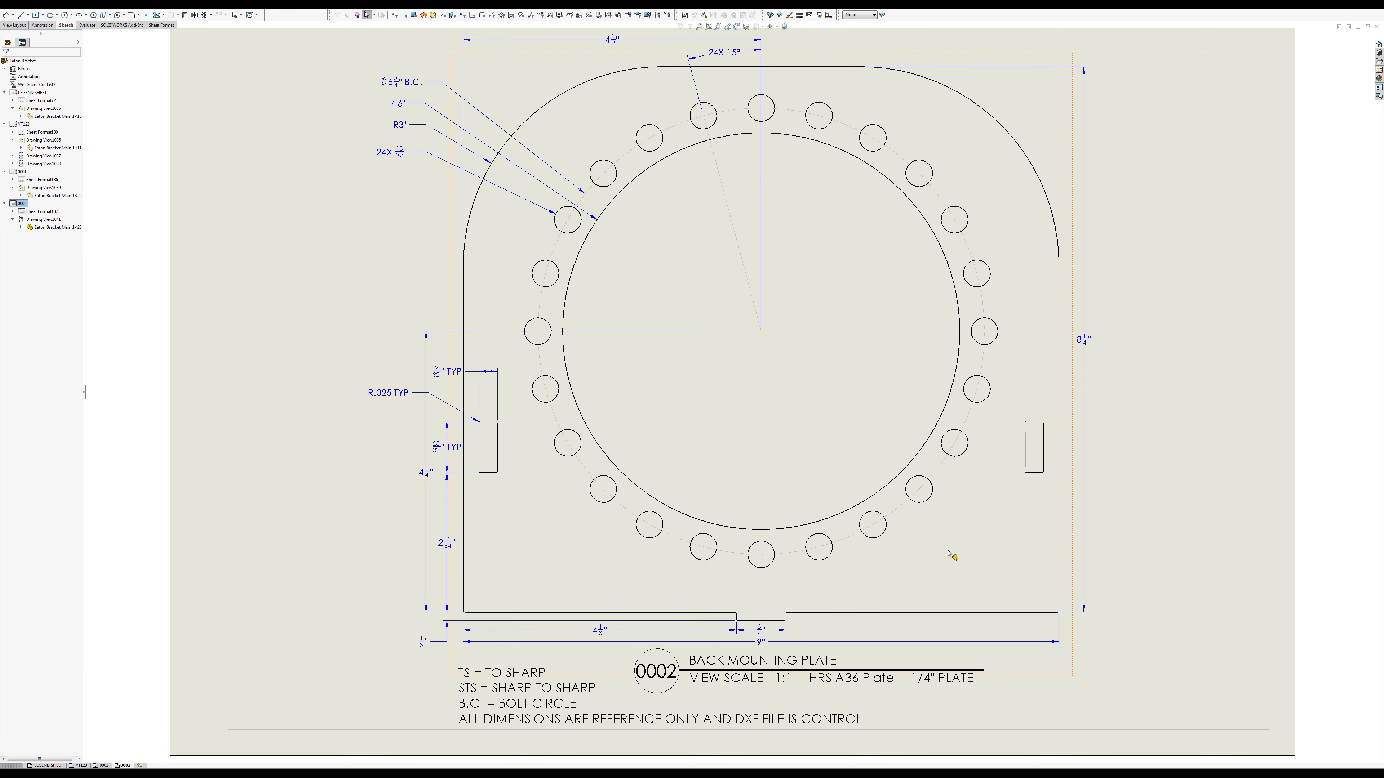
Step: Set the sheet scale to 1:2 in sheet 0002's Properties and apply the change
{"action": "right_click", "coordinate": [1125, 573]}
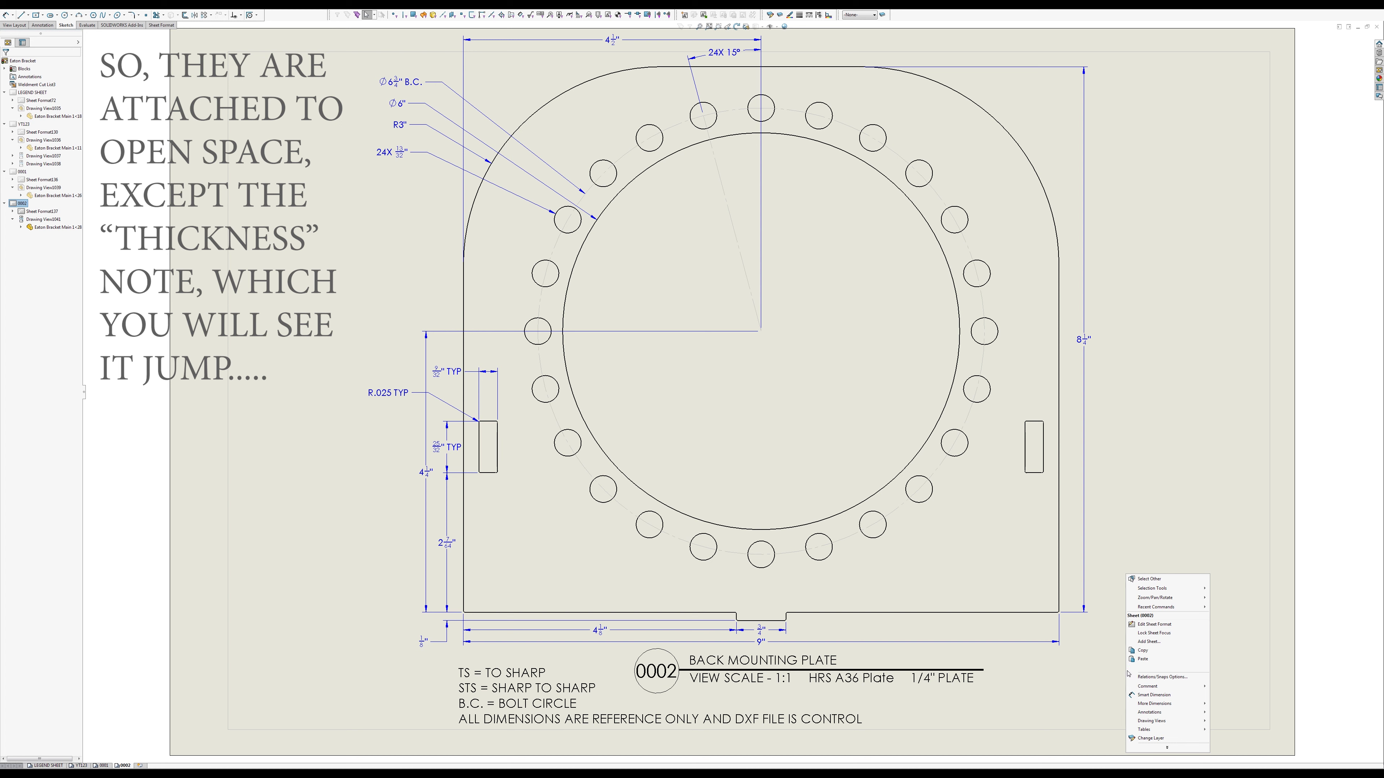
{"action": "left_click", "coordinate": [1166, 748]}
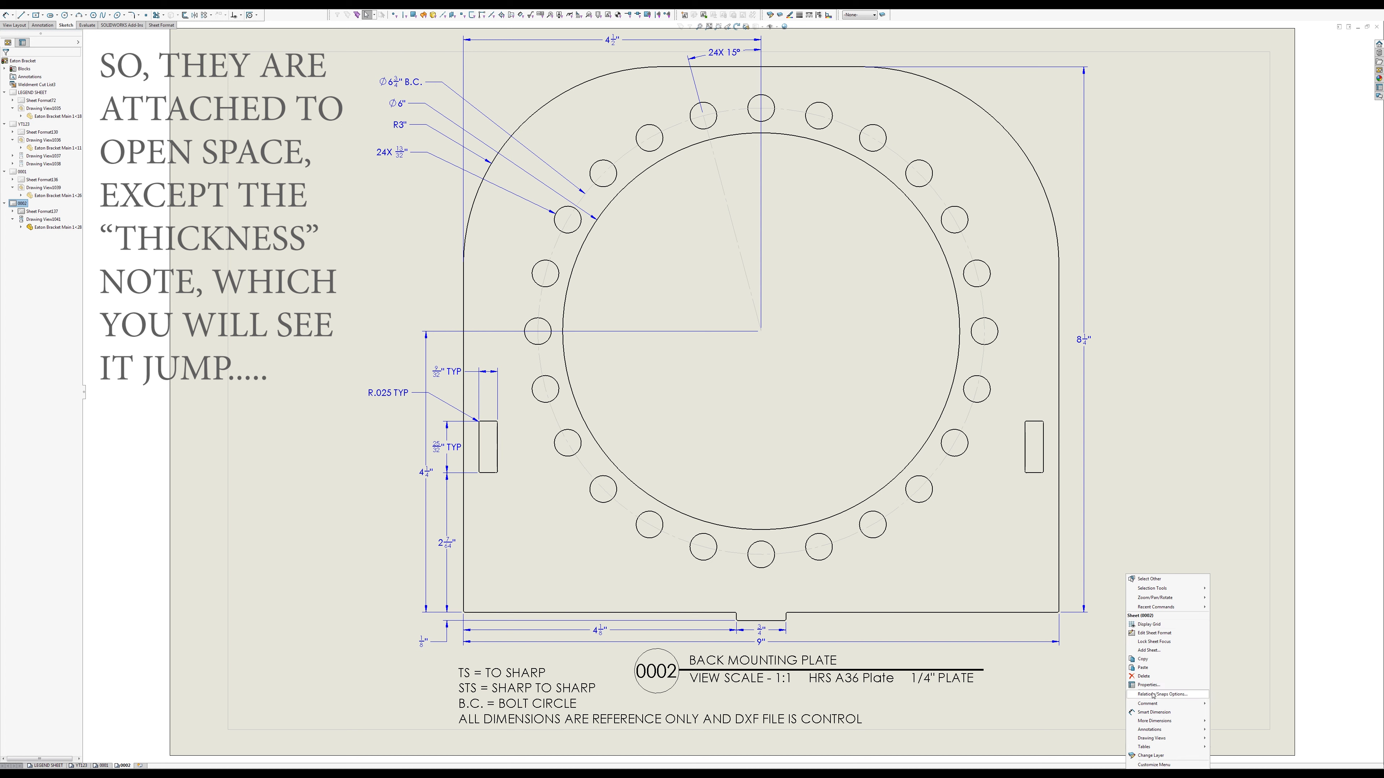
{"action": "left_click", "coordinate": [1148, 685]}
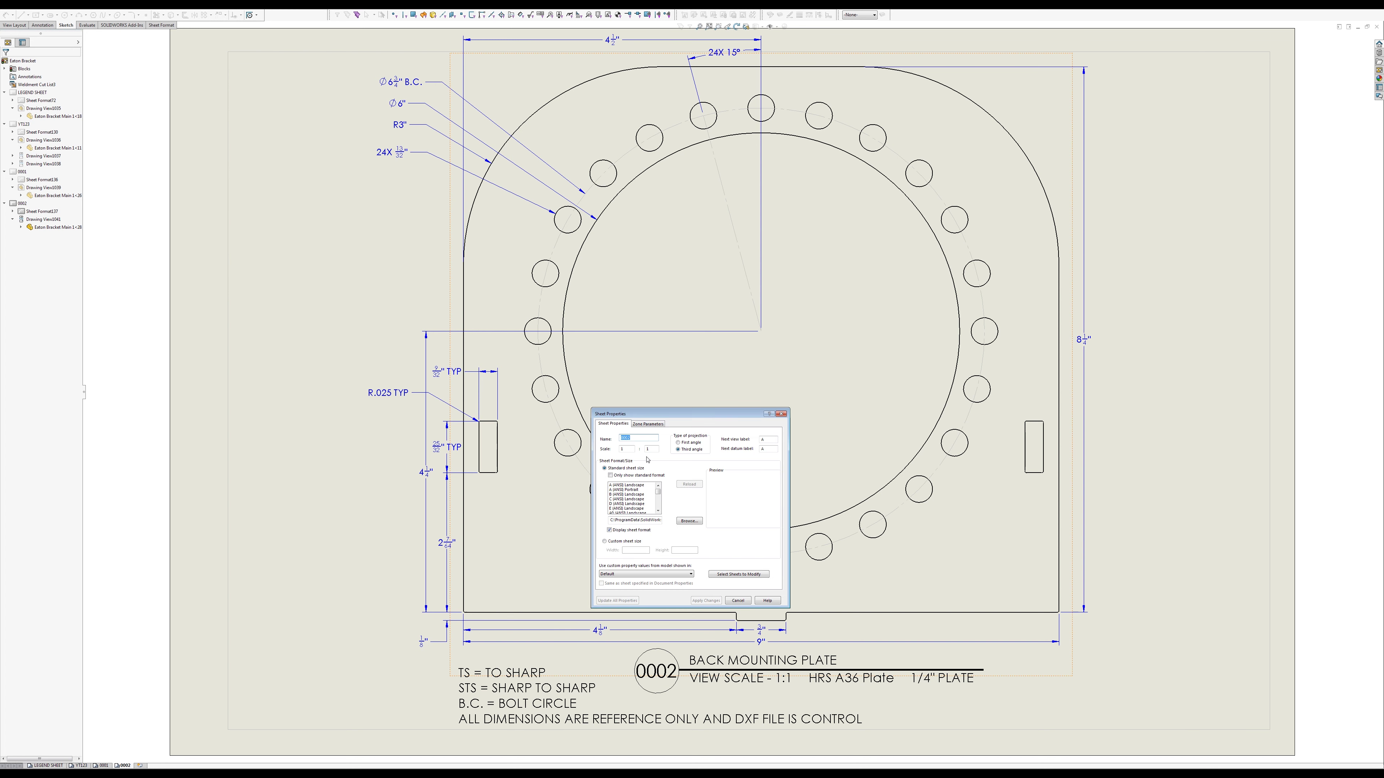
{"action": "type", "text": "2"}
{"action": "left_click", "coordinate": [710, 601]}
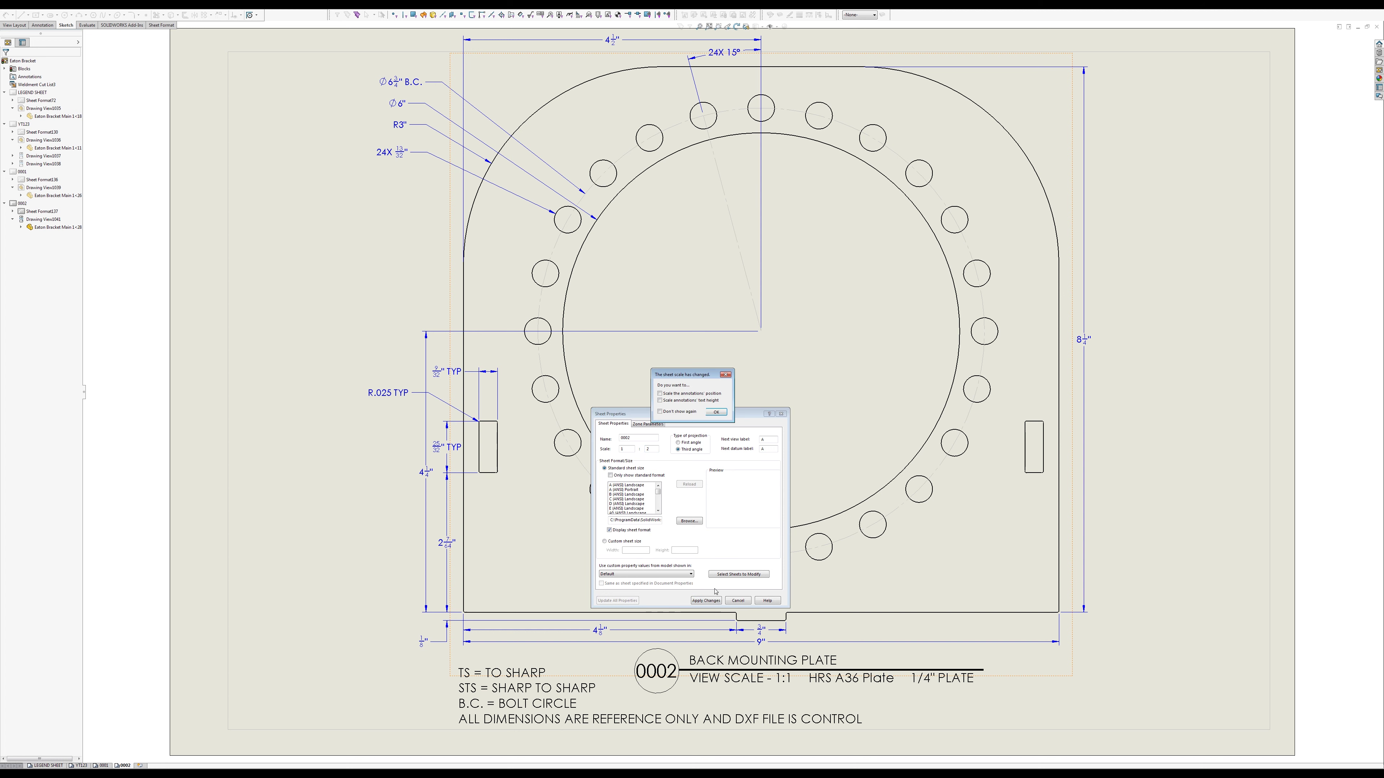
{"action": "left_click", "coordinate": [721, 416]}
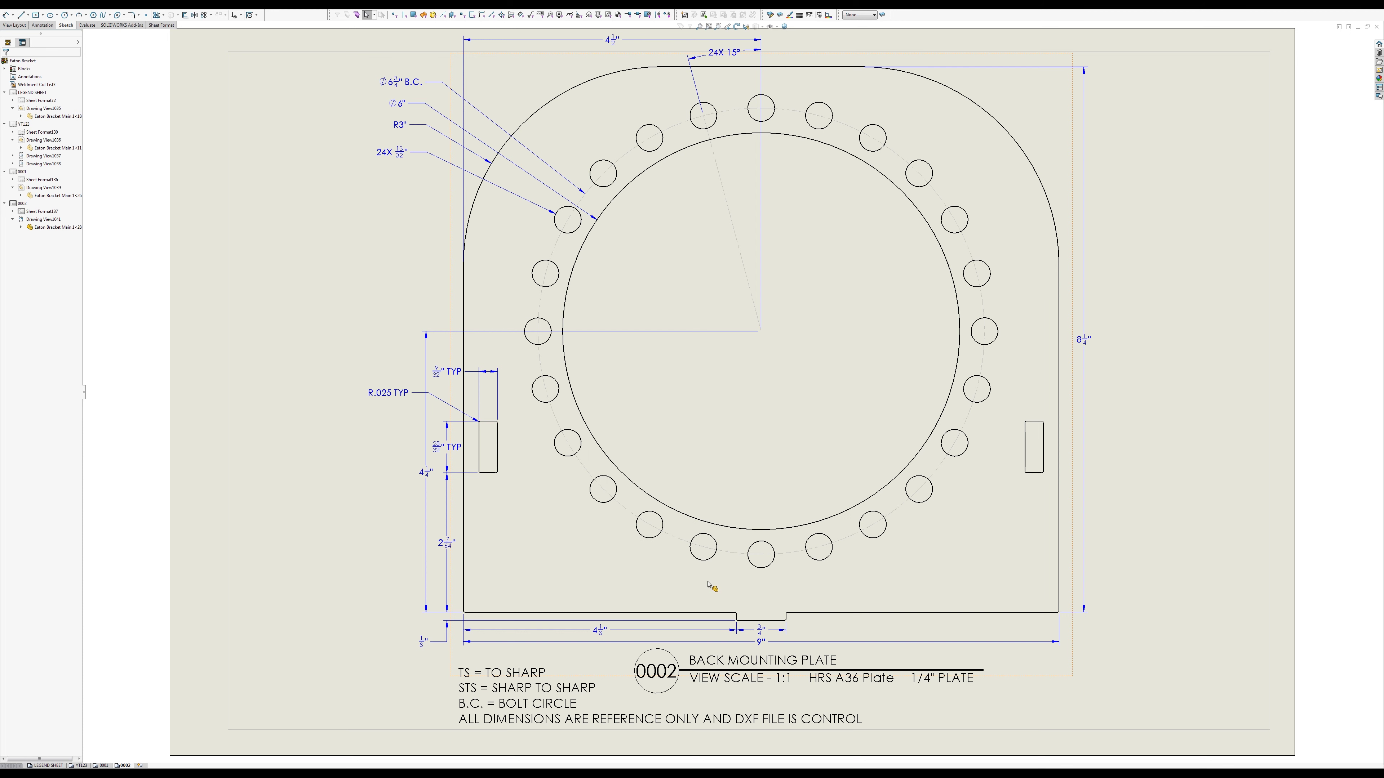
{"action": "left_click", "coordinate": [708, 584]}
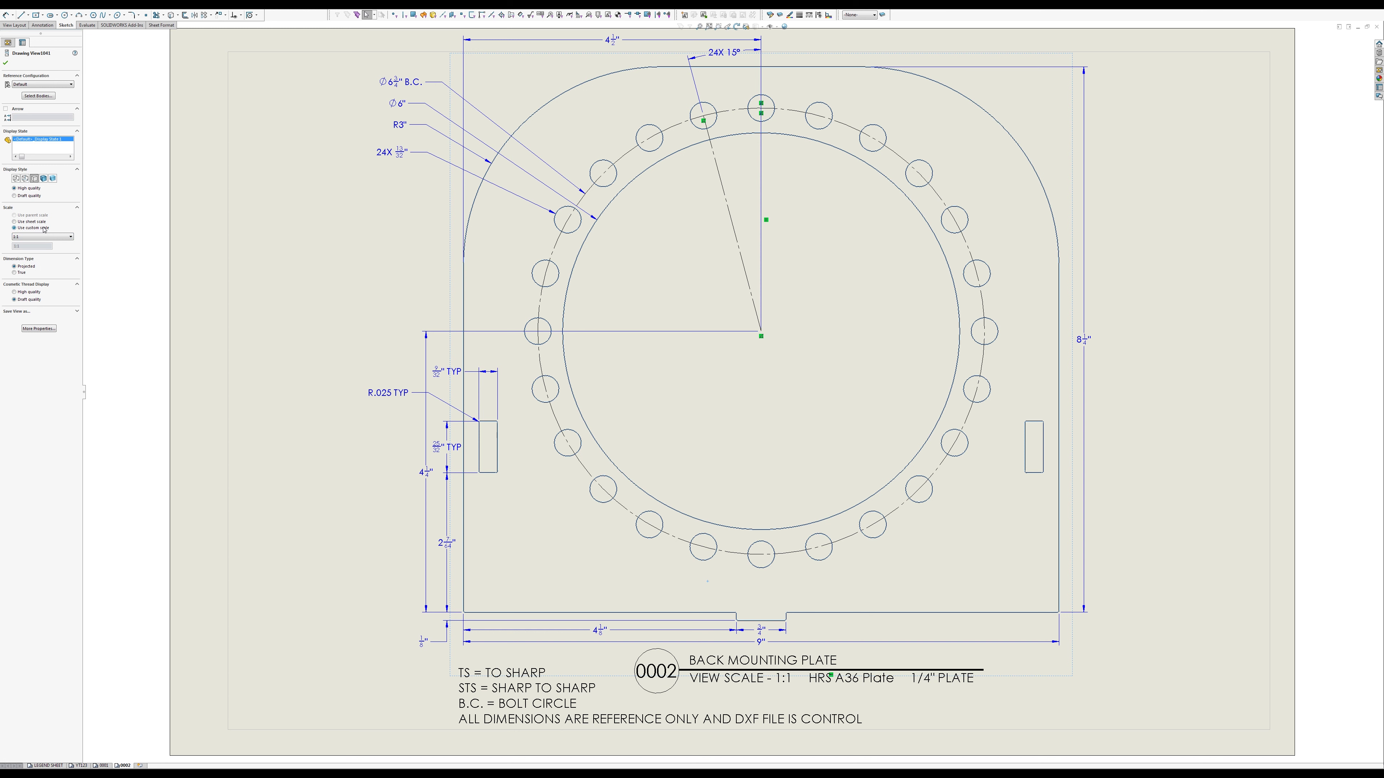
Step: Make the plate view use the 1:2 sheet scale and move the 1/4" PLATE note beside HRS A36 Plate
{"action": "left_click", "coordinate": [16, 222]}
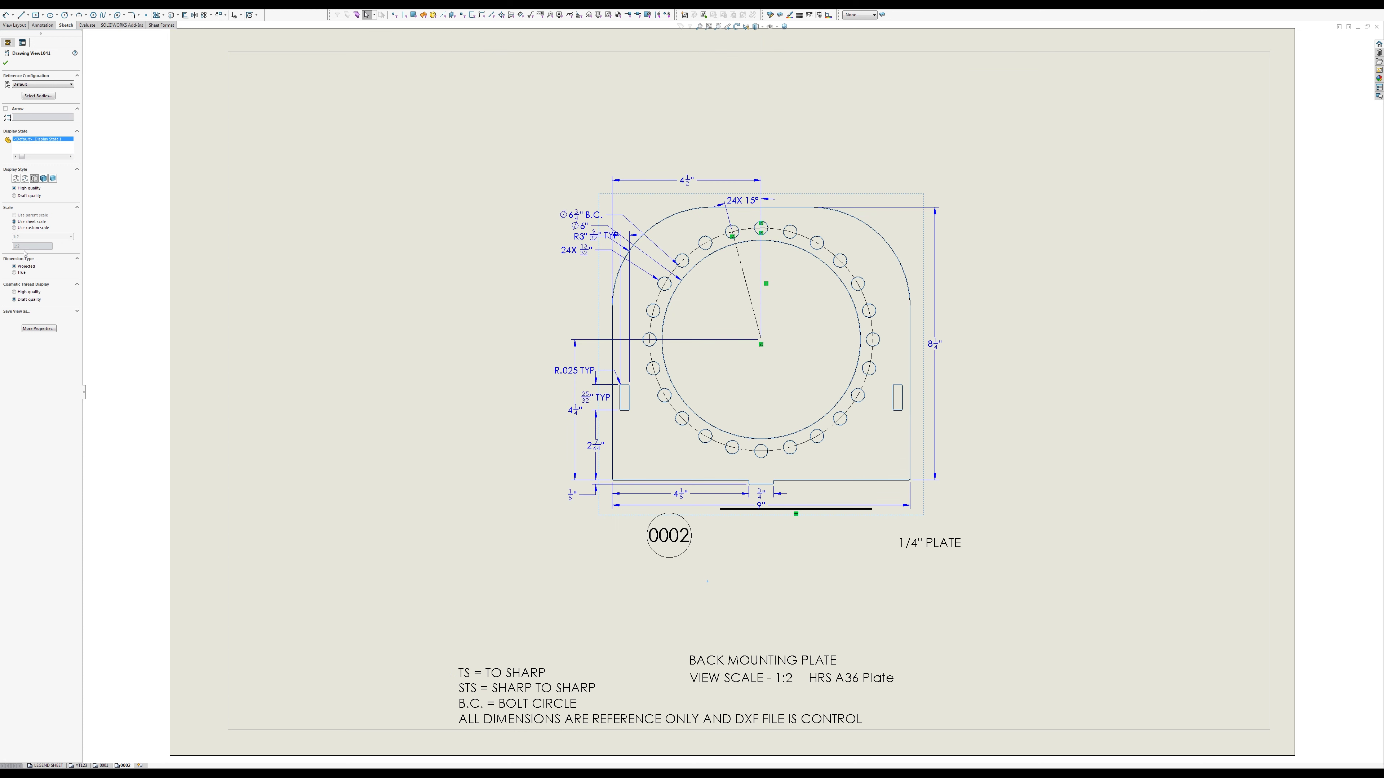
{"action": "left_click", "coordinate": [512, 481]}
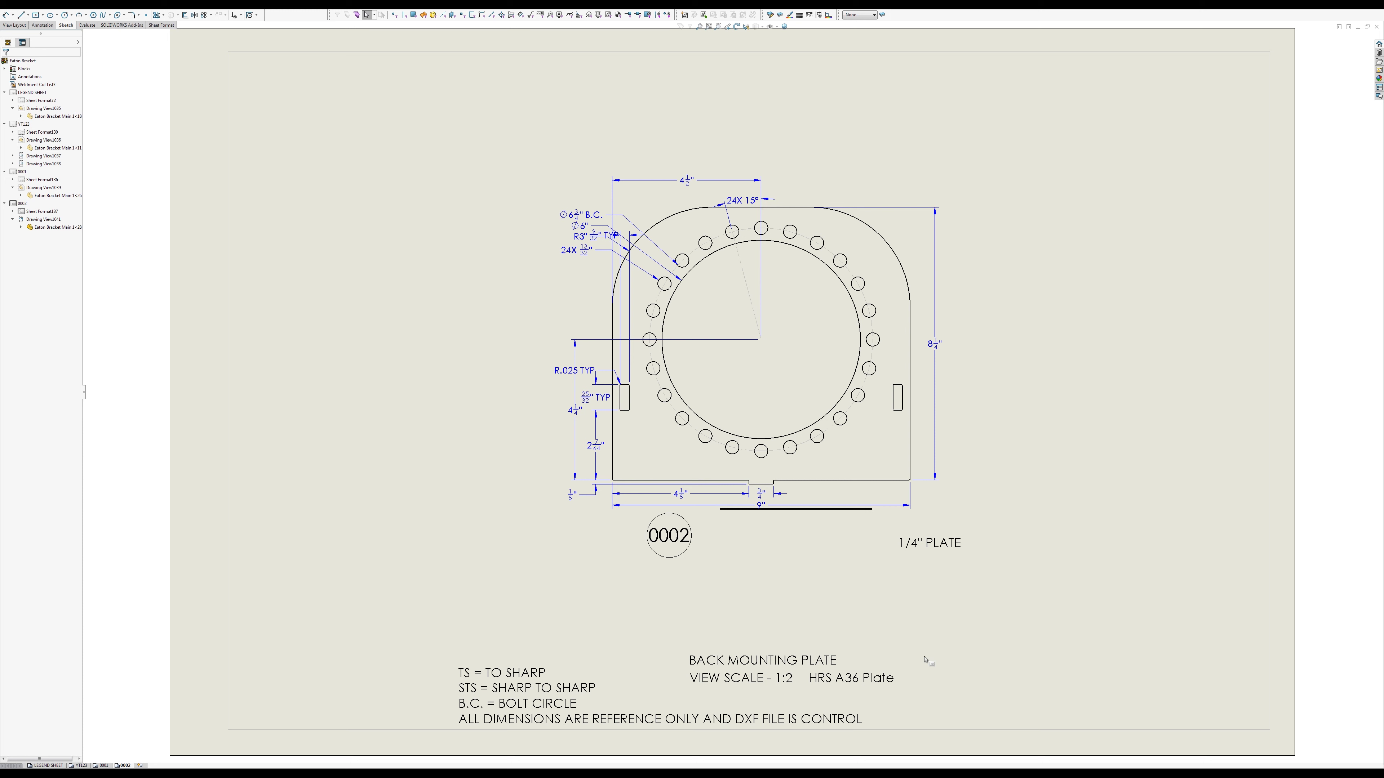
{"action": "left_click", "coordinate": [700, 683]}
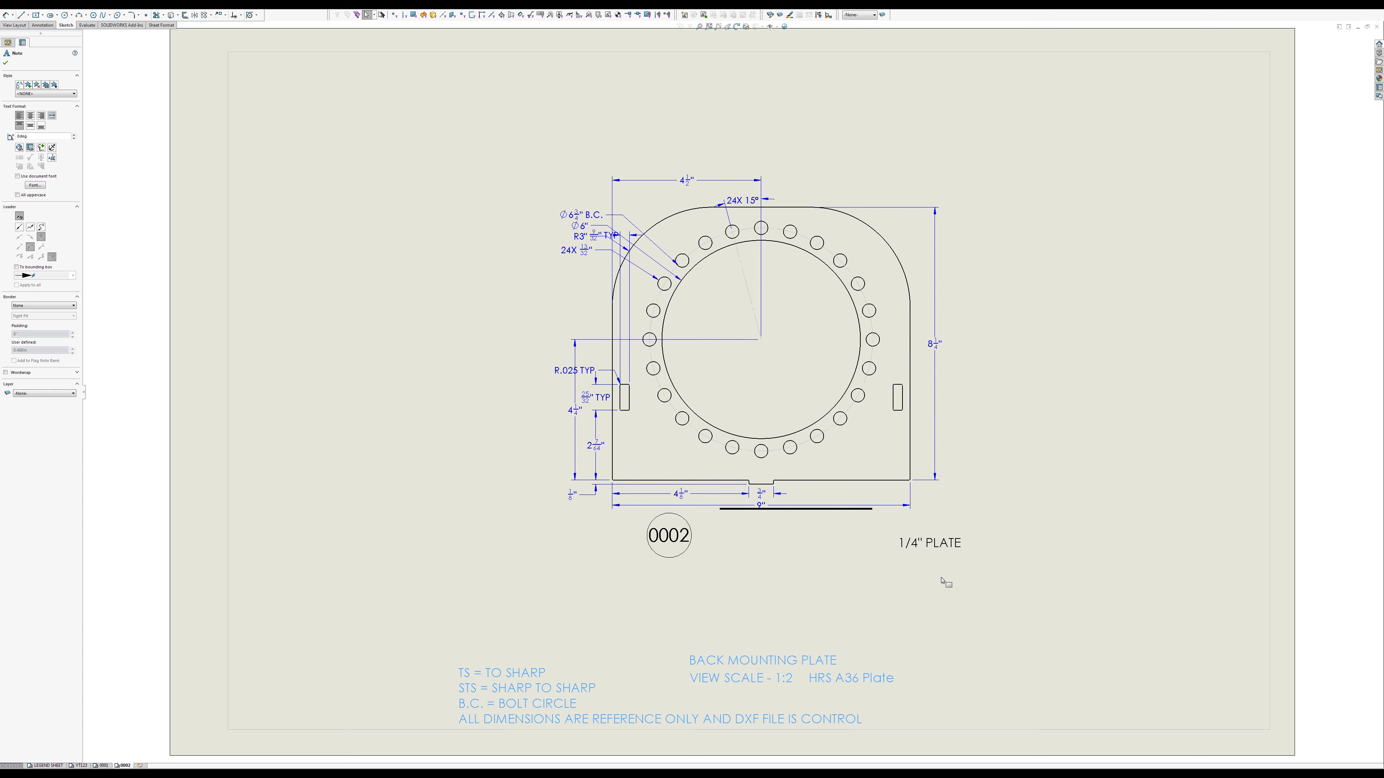
{"action": "left_click", "coordinate": [951, 572]}
{"action": "left_click_drag", "start_coordinate": [915, 550], "coordinate": [923, 686]}
Step: Move both title note lines up beside the 0002 balloon
{"action": "left_click_drag", "start_coordinate": [1042, 615], "coordinate": [670, 688]}
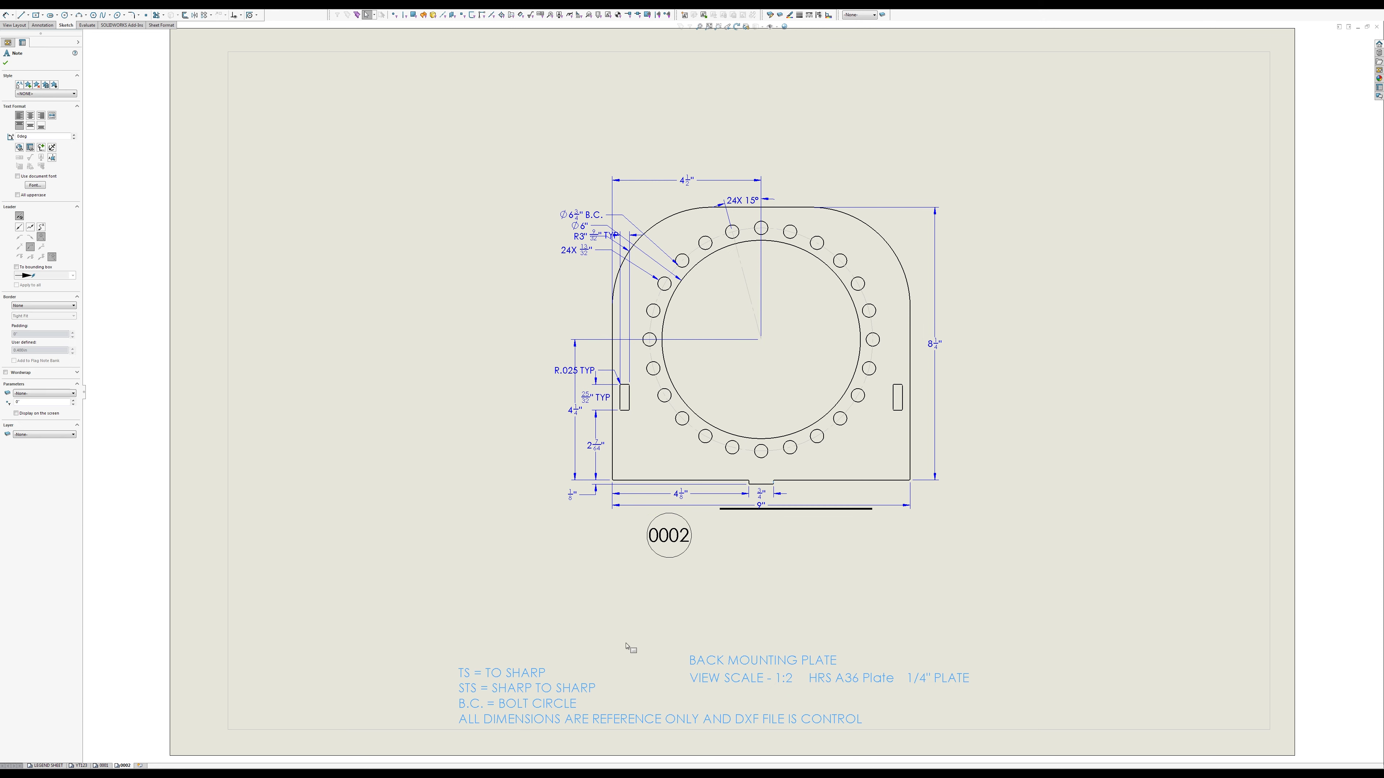
{"action": "left_click", "coordinate": [626, 615]}
{"action": "left_click_drag", "start_coordinate": [656, 630], "coordinate": [978, 709]}
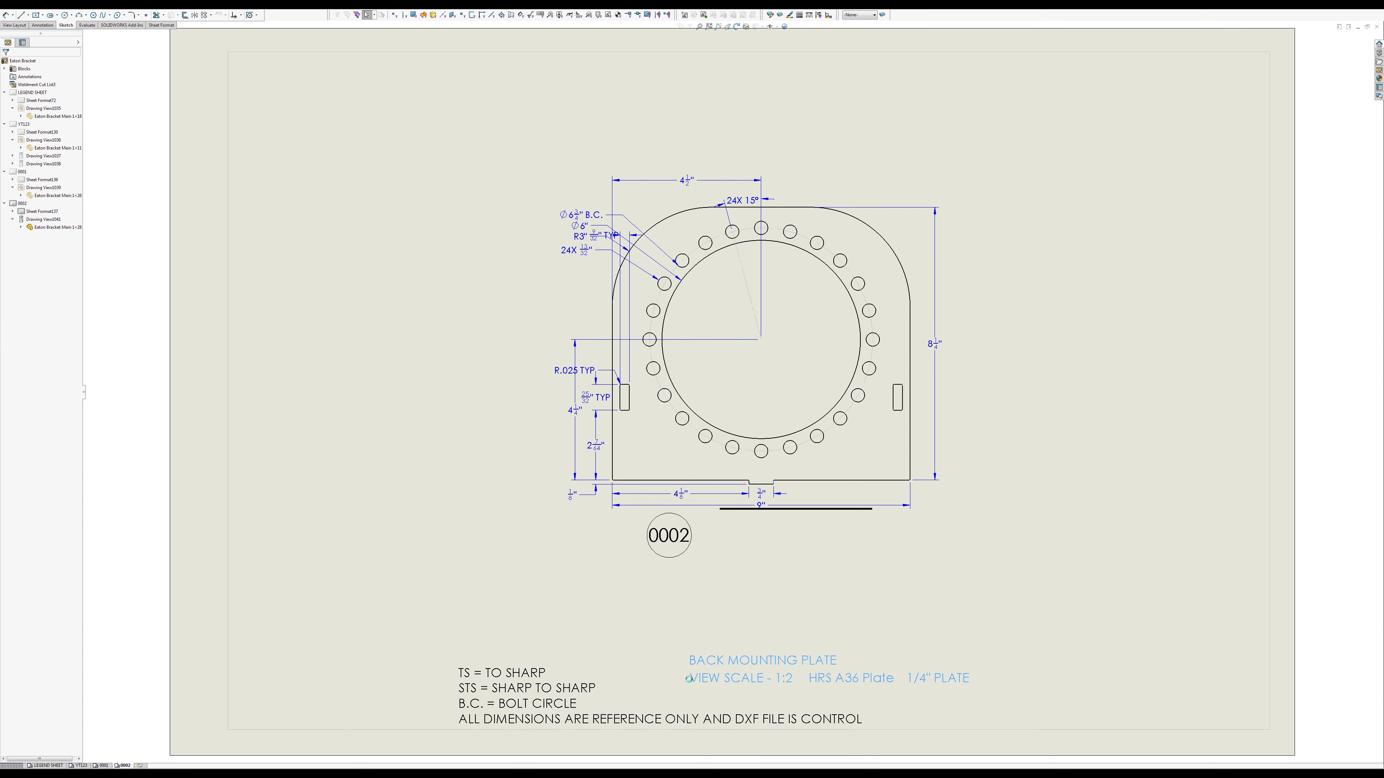
{"action": "left_click_drag", "start_coordinate": [698, 664], "coordinate": [706, 532]}
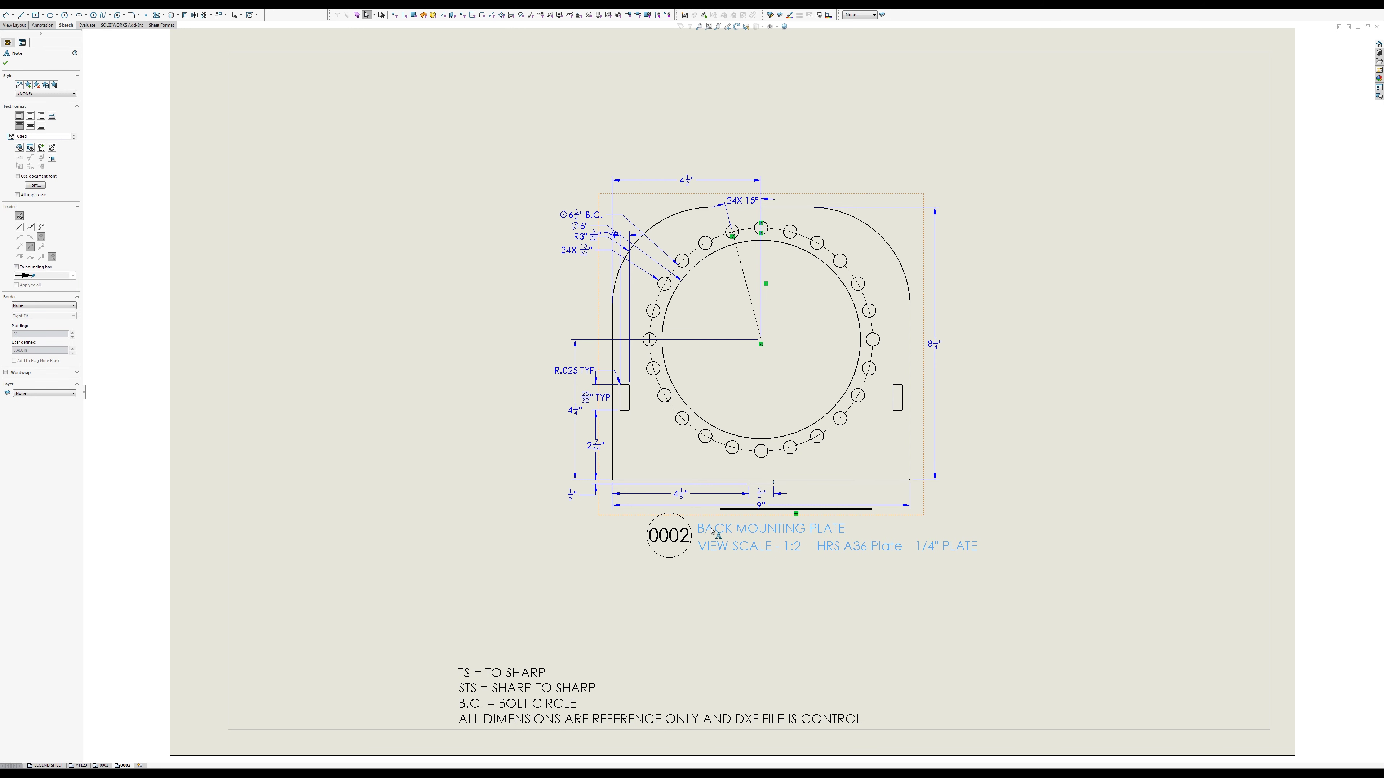
Step: Stretch the title underline from under BACK MOUNTING PLATE to past the end of the title
{"action": "scroll", "coordinate": [712, 531], "scroll_direction": "down", "scroll_amount": 3}
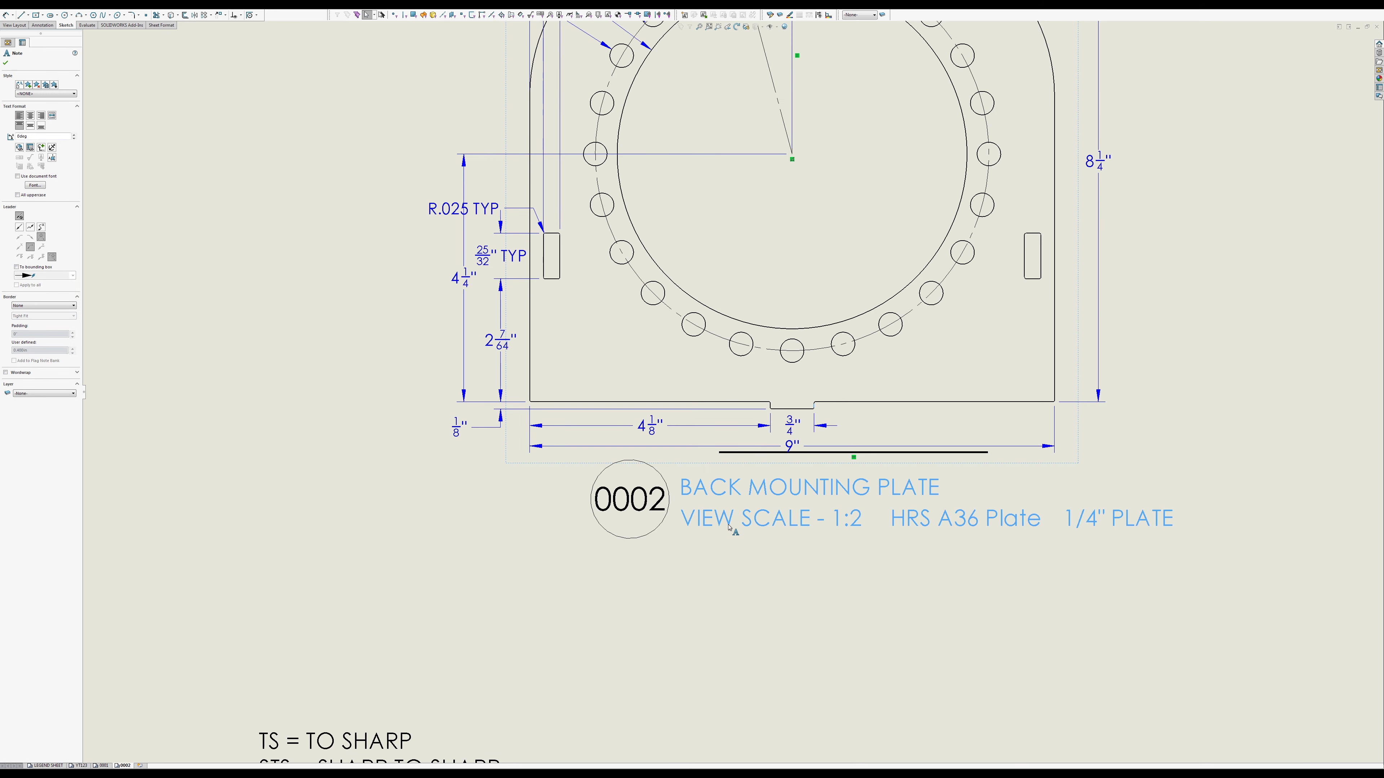
{"action": "left_click", "coordinate": [733, 453]}
{"action": "left_click_drag", "start_coordinate": [721, 454], "coordinate": [670, 500]}
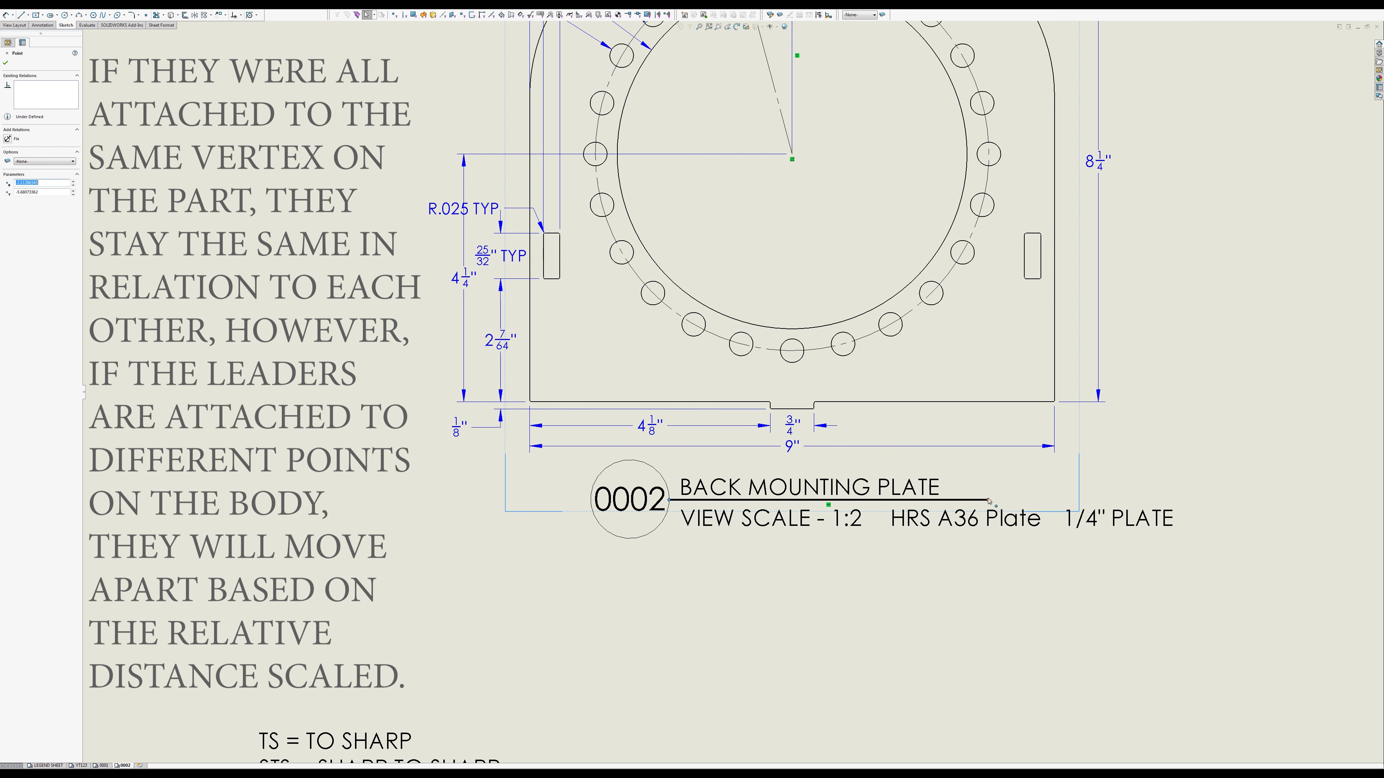
{"action": "left_click_drag", "start_coordinate": [987, 500], "coordinate": [1174, 502]}
{"action": "key", "text": "Escape"}
{"action": "key", "text": "f"}
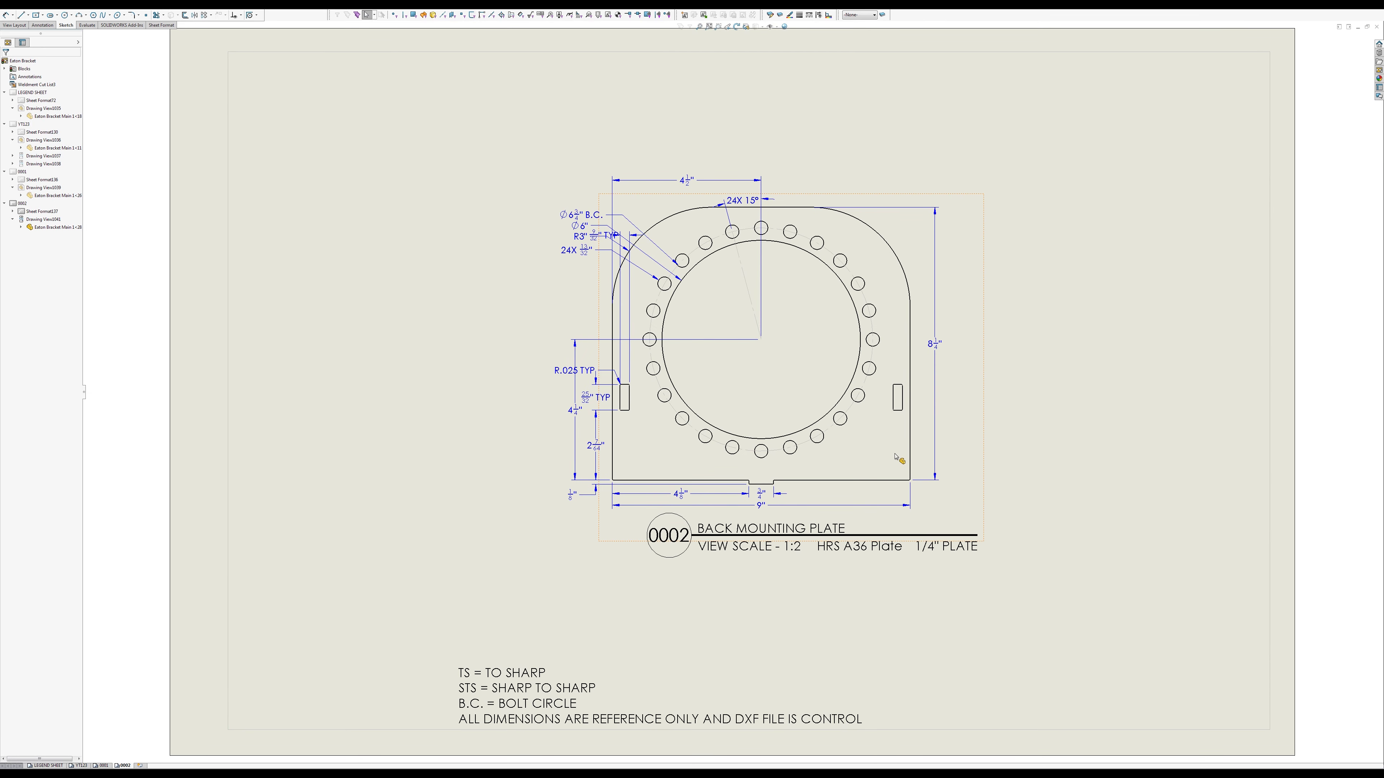
Step: Paste a copy of the plate view, set its custom scale to 1:1, then discard the copy
{"action": "left_click", "coordinate": [895, 457]}
{"action": "key", "text": "ctrl+c"}
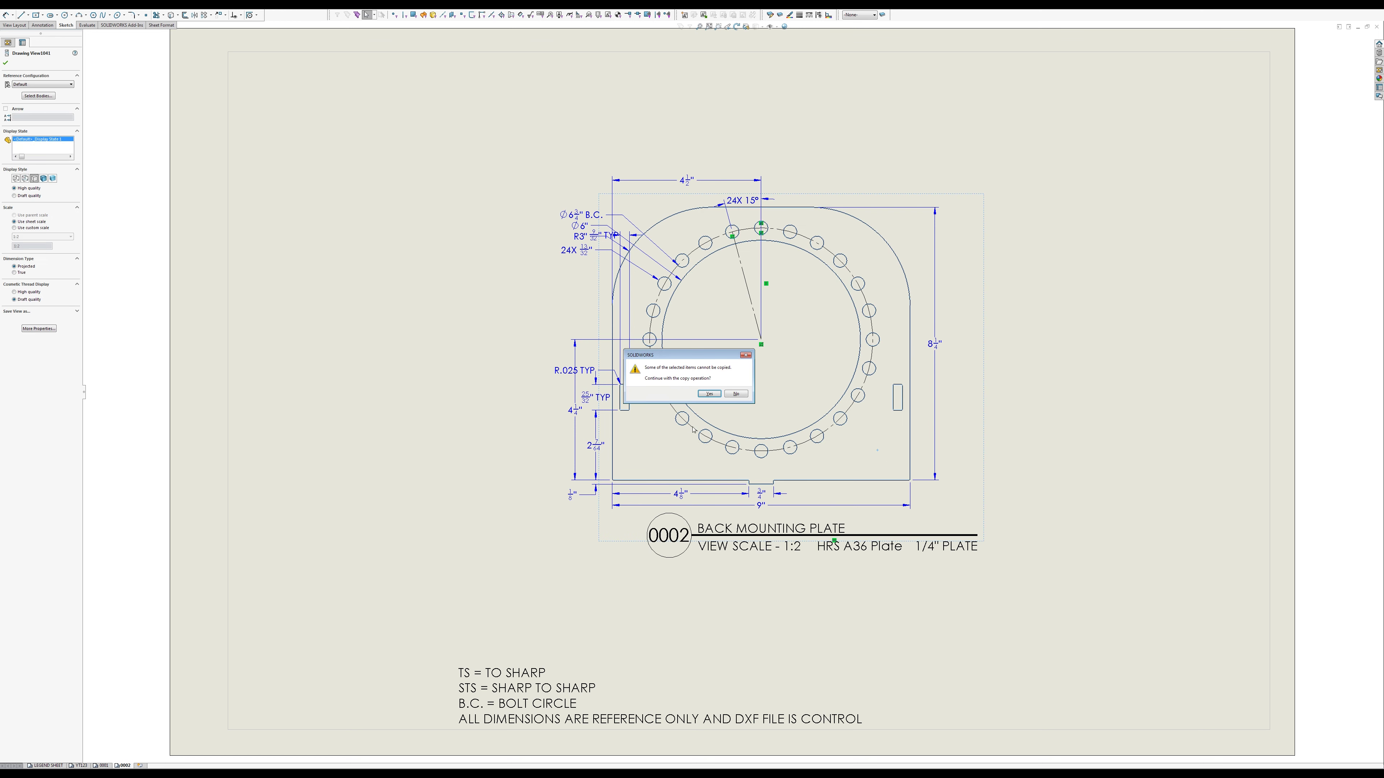
{"action": "left_click", "coordinate": [702, 396]}
{"action": "left_click", "coordinate": [1177, 373]}
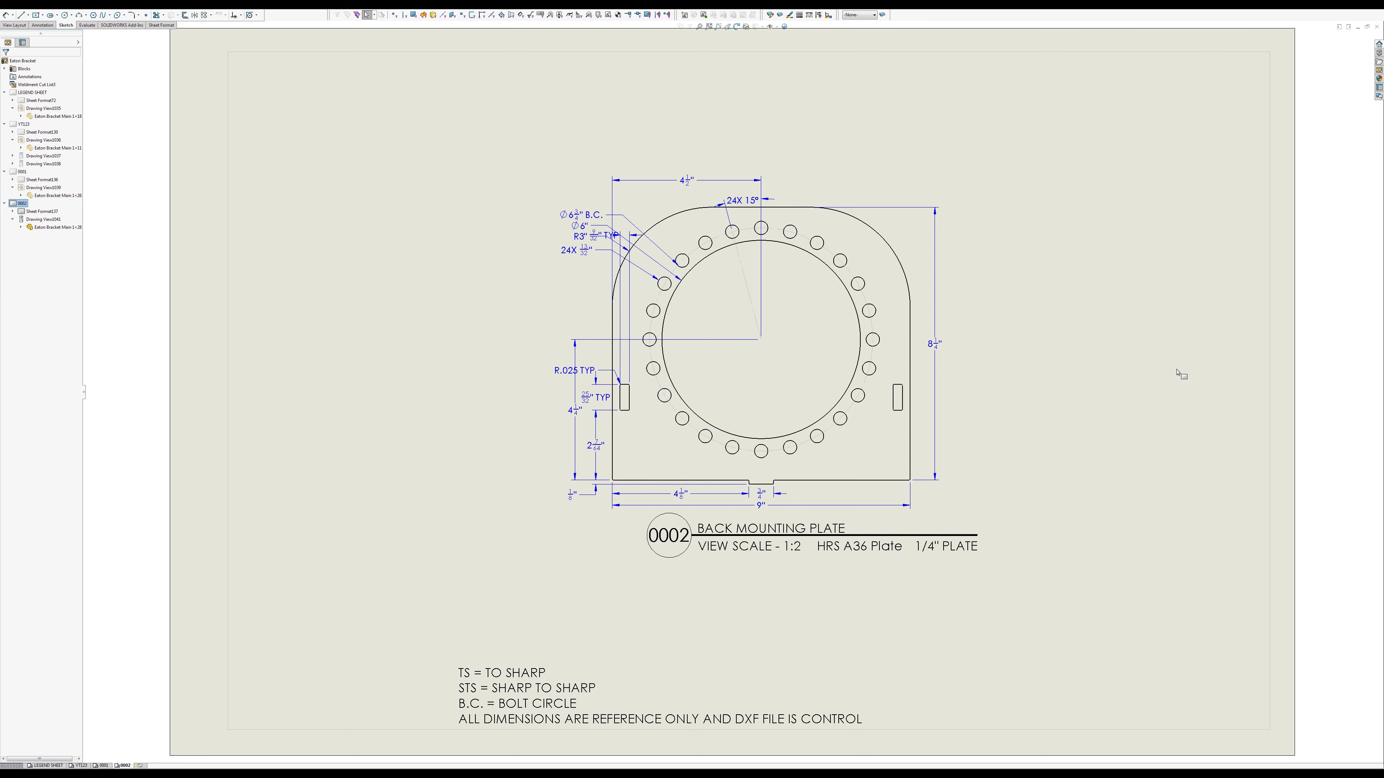
{"action": "key", "text": "ctrl+v"}
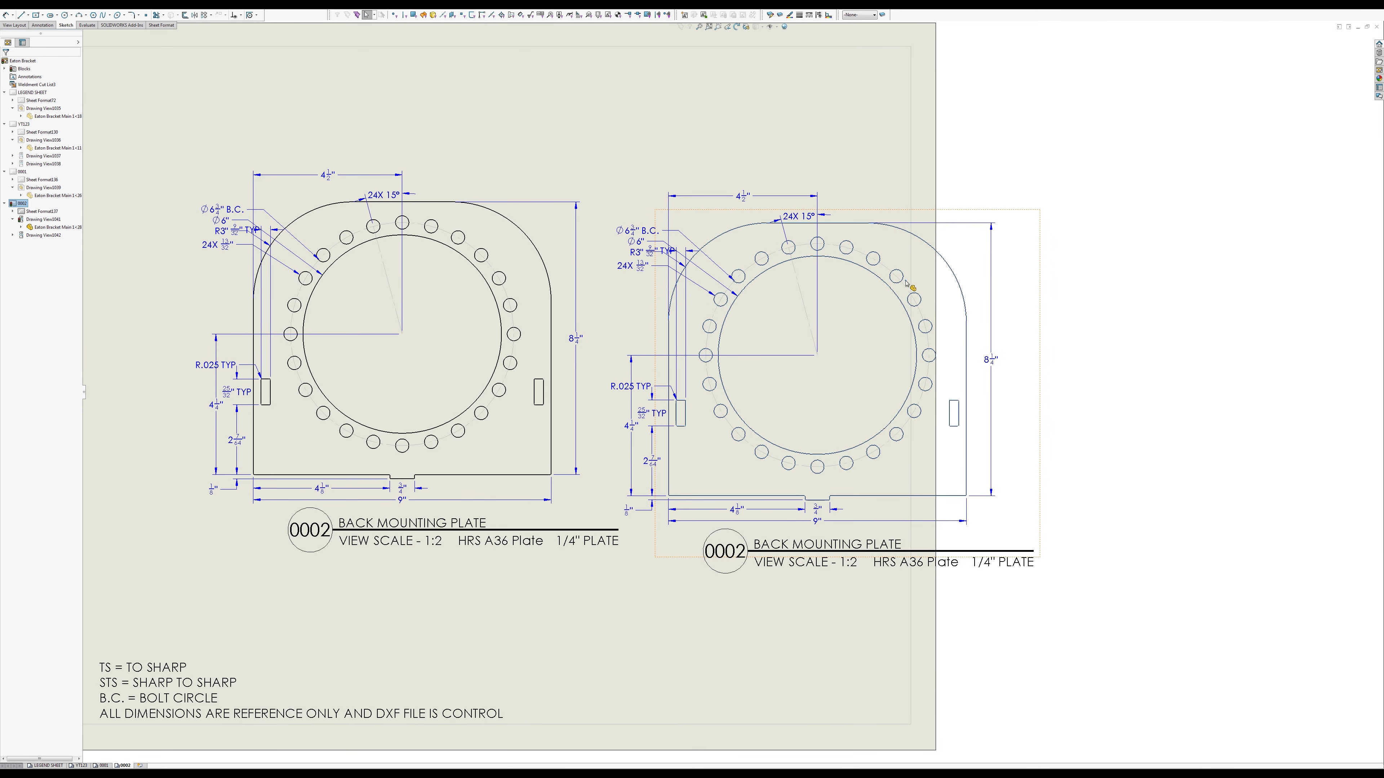
{"action": "left_click", "coordinate": [23, 228]}
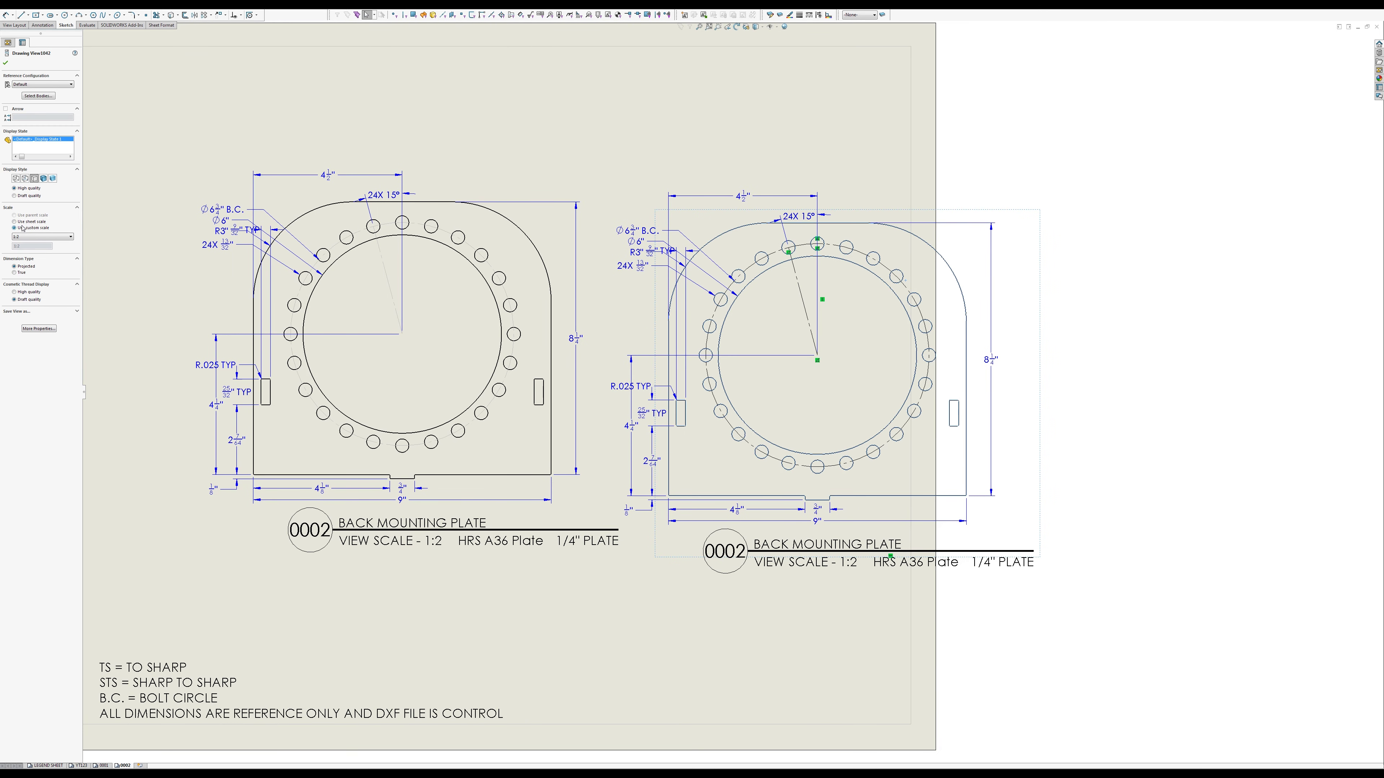
{"action": "left_click", "coordinate": [39, 237]}
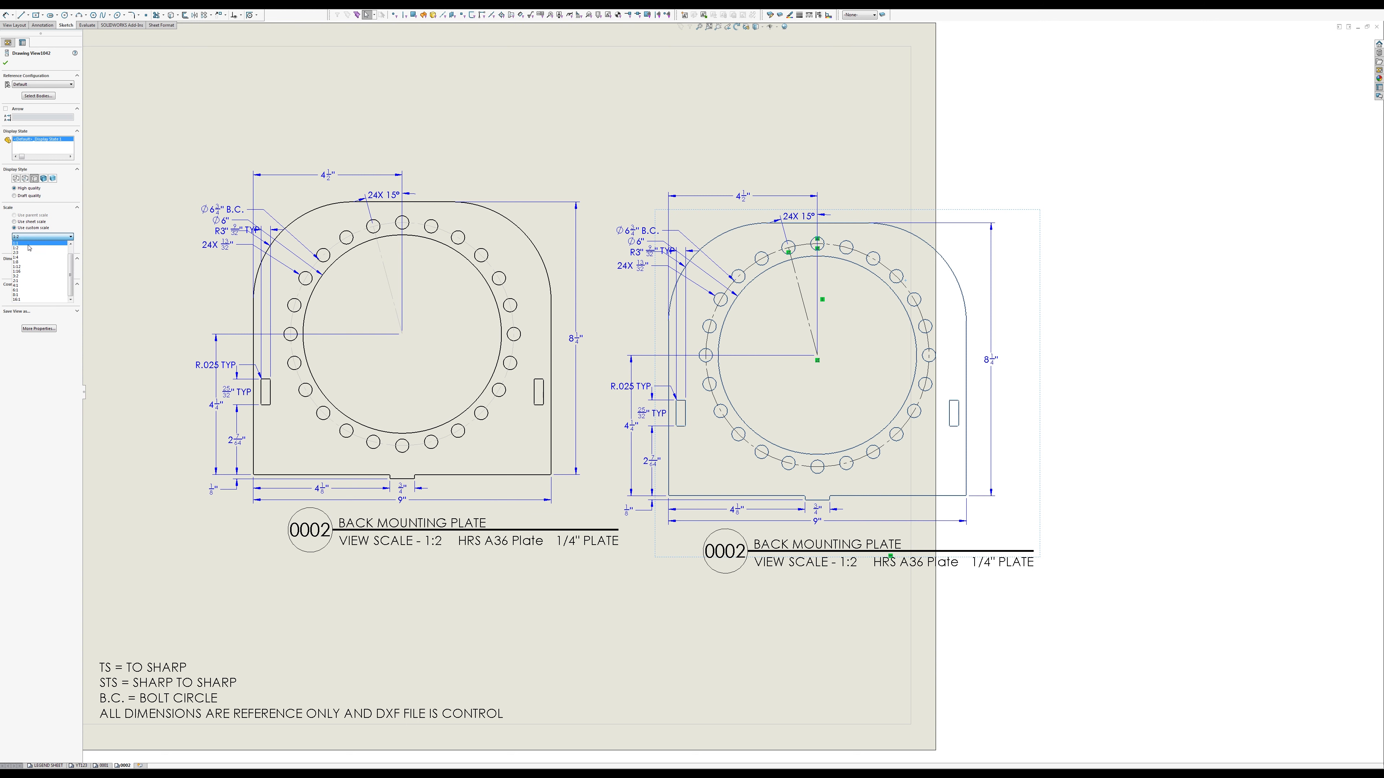
{"action": "left_click", "coordinate": [29, 243]}
{"action": "scroll", "coordinate": [654, 322], "scroll_direction": "up", "scroll_amount": 3}
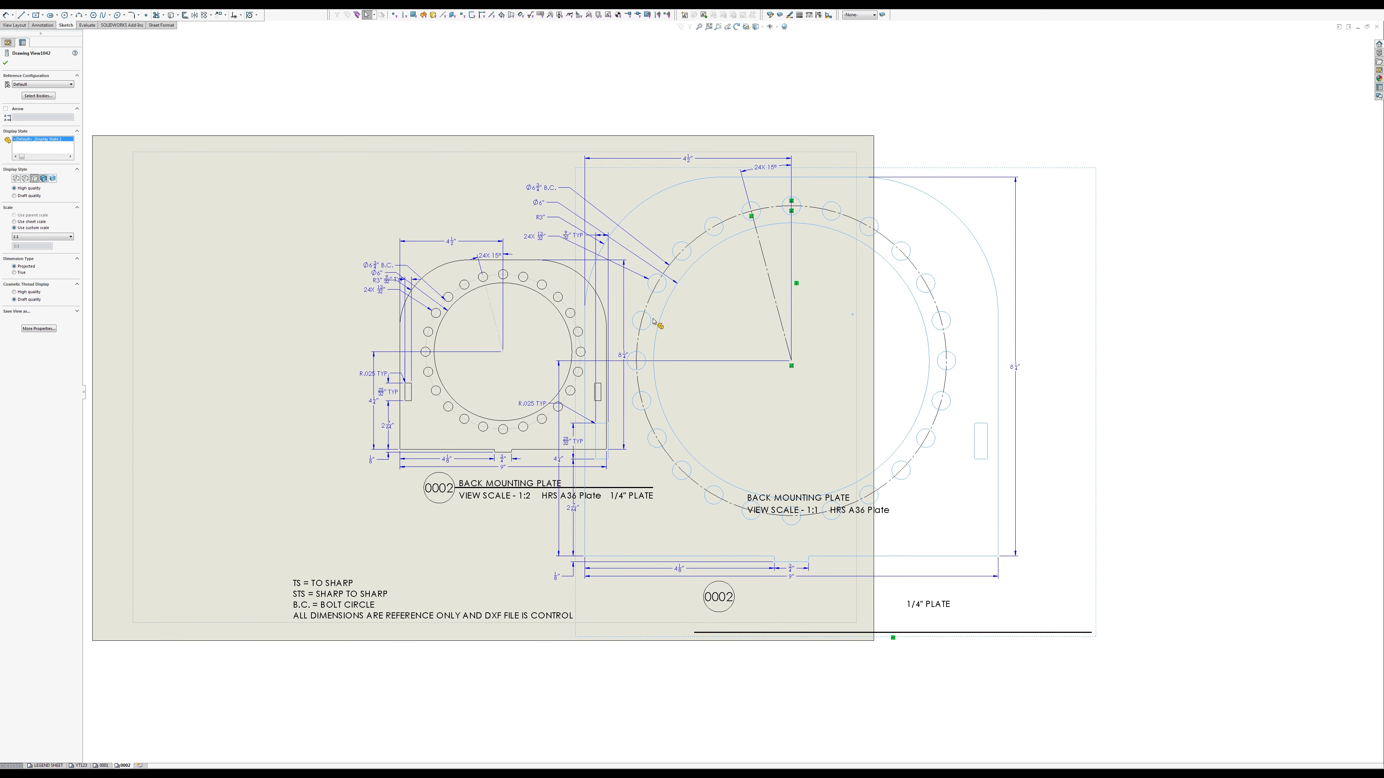
{"action": "key", "text": "Escape"}
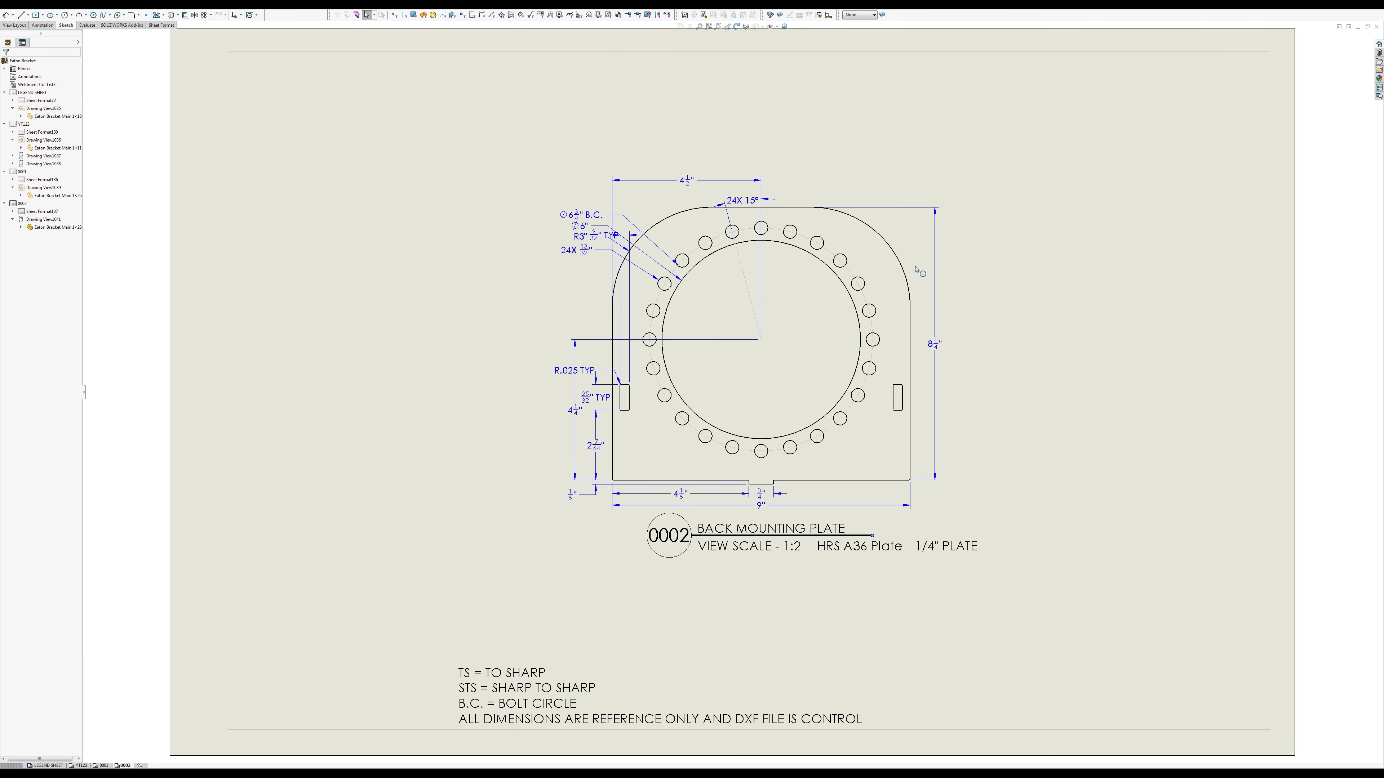
Step: Move the 0002 balloon and view label notes lower, below the plate
{"action": "left_click", "coordinate": [597, 382]}
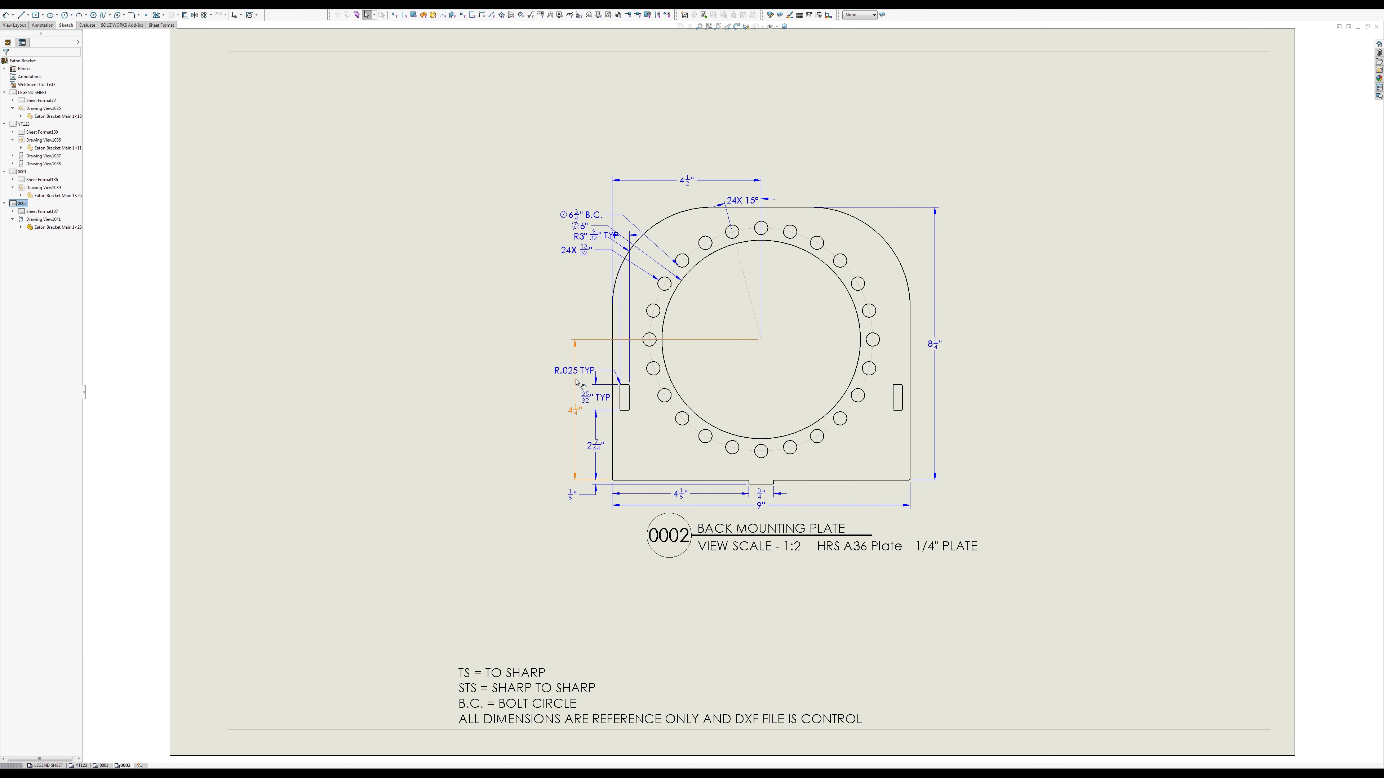
{"action": "scroll", "coordinate": [579, 383], "scroll_direction": "down", "scroll_amount": 1}
{"action": "scroll", "coordinate": [866, 537], "scroll_direction": "up", "scroll_amount": 2}
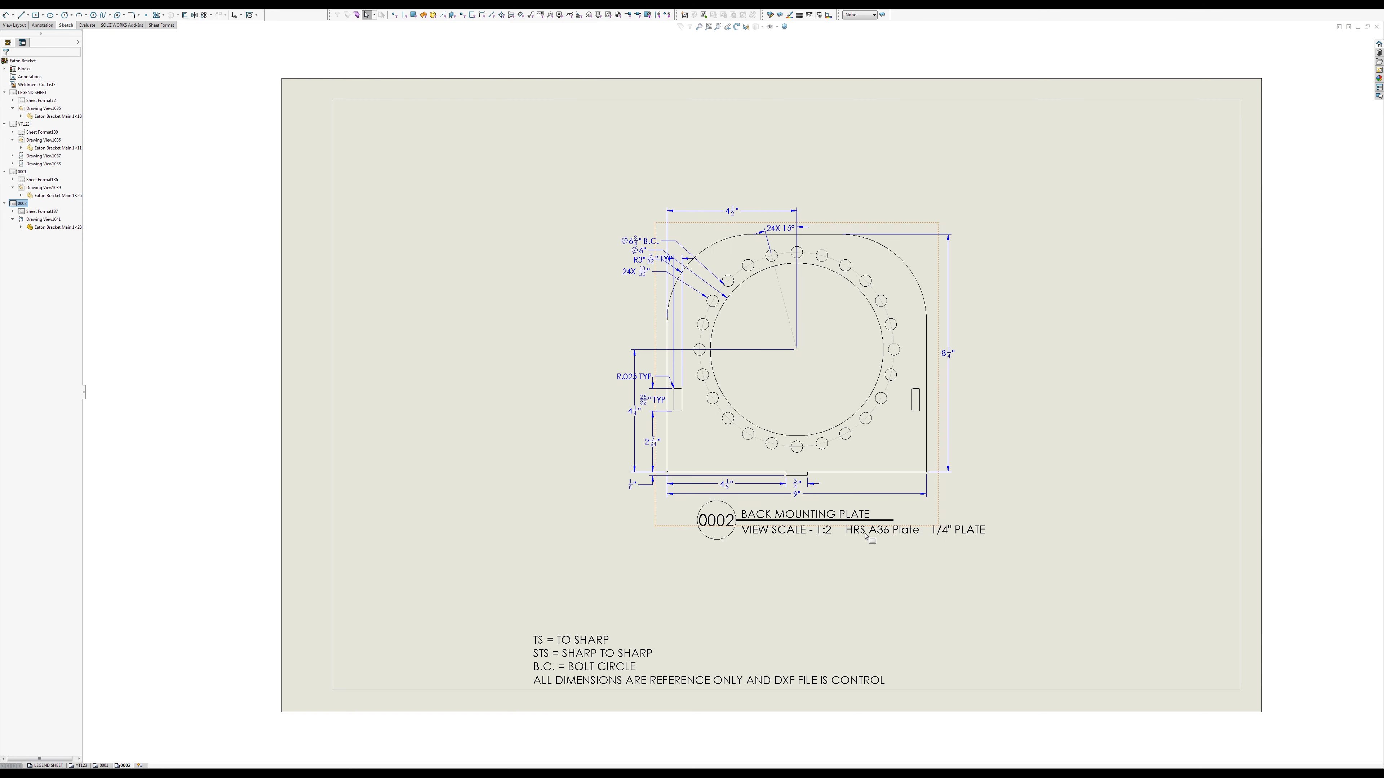
{"action": "scroll", "coordinate": [872, 546], "scroll_direction": "down", "scroll_amount": 2}
{"action": "left_click_drag", "start_coordinate": [1013, 542], "coordinate": [581, 487]}
{"action": "left_click_drag", "start_coordinate": [708, 521], "coordinate": [689, 550]}
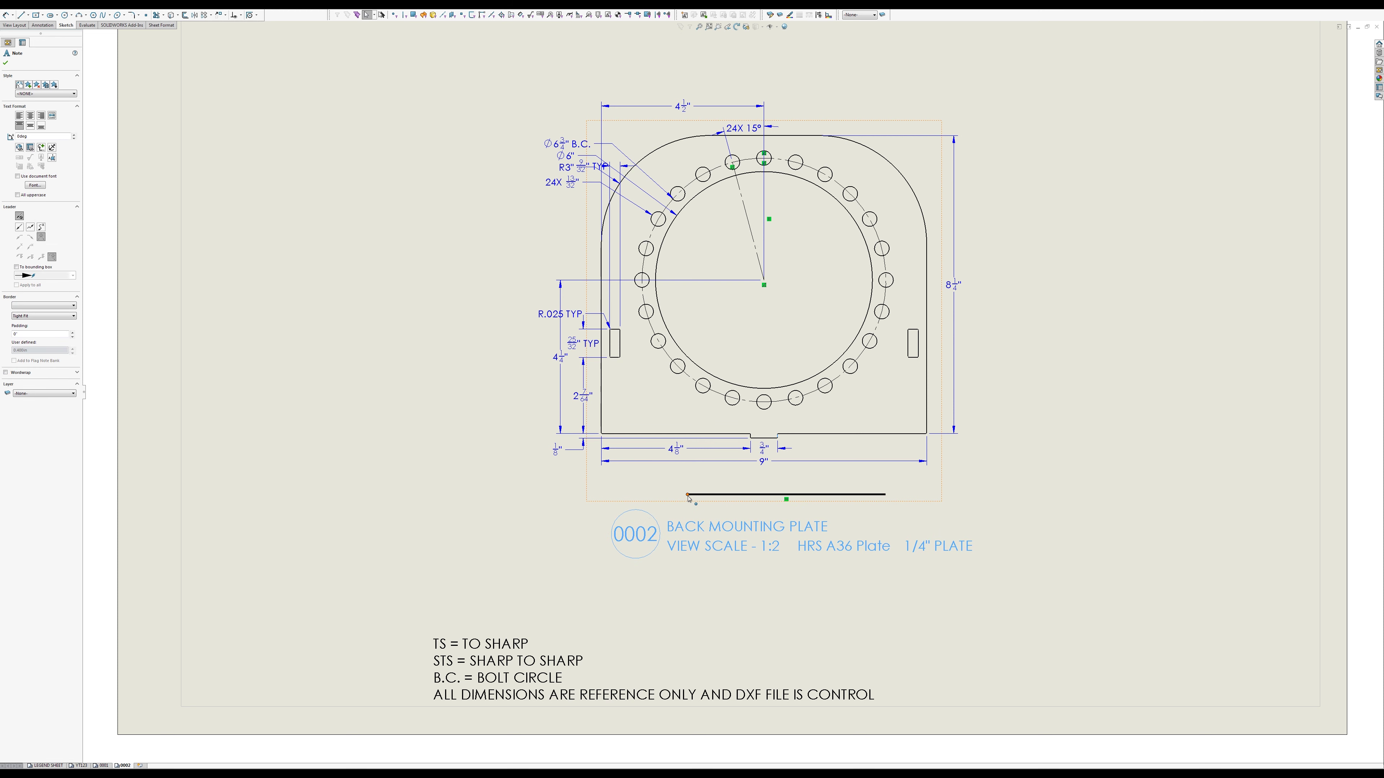
{"action": "left_click", "coordinate": [698, 507]}
Step: Extend the title underline past the title text and nudge the 0002 balloon slightly left
{"action": "left_click_drag", "start_coordinate": [687, 494], "coordinate": [660, 536]}
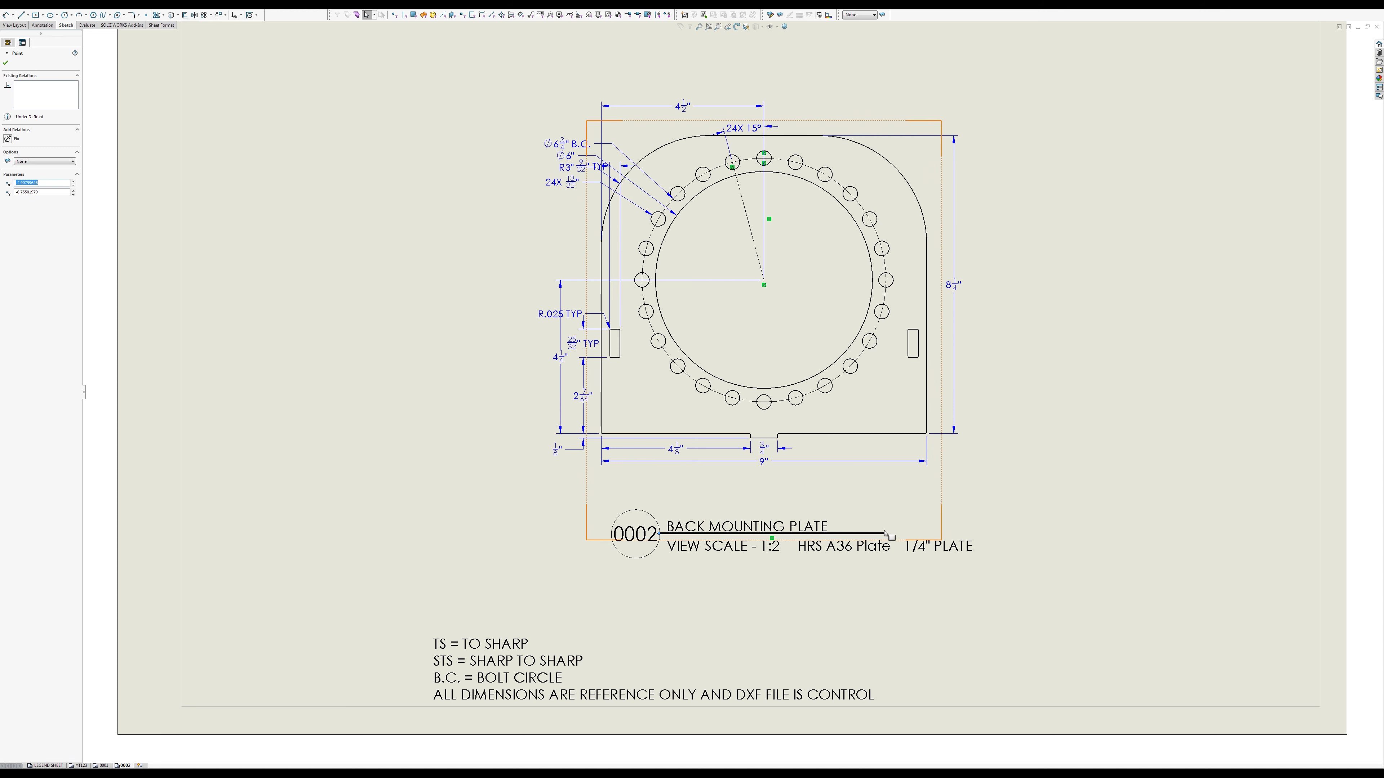
{"action": "left_click_drag", "start_coordinate": [885, 534], "coordinate": [975, 536]}
{"action": "left_click", "coordinate": [1099, 500]}
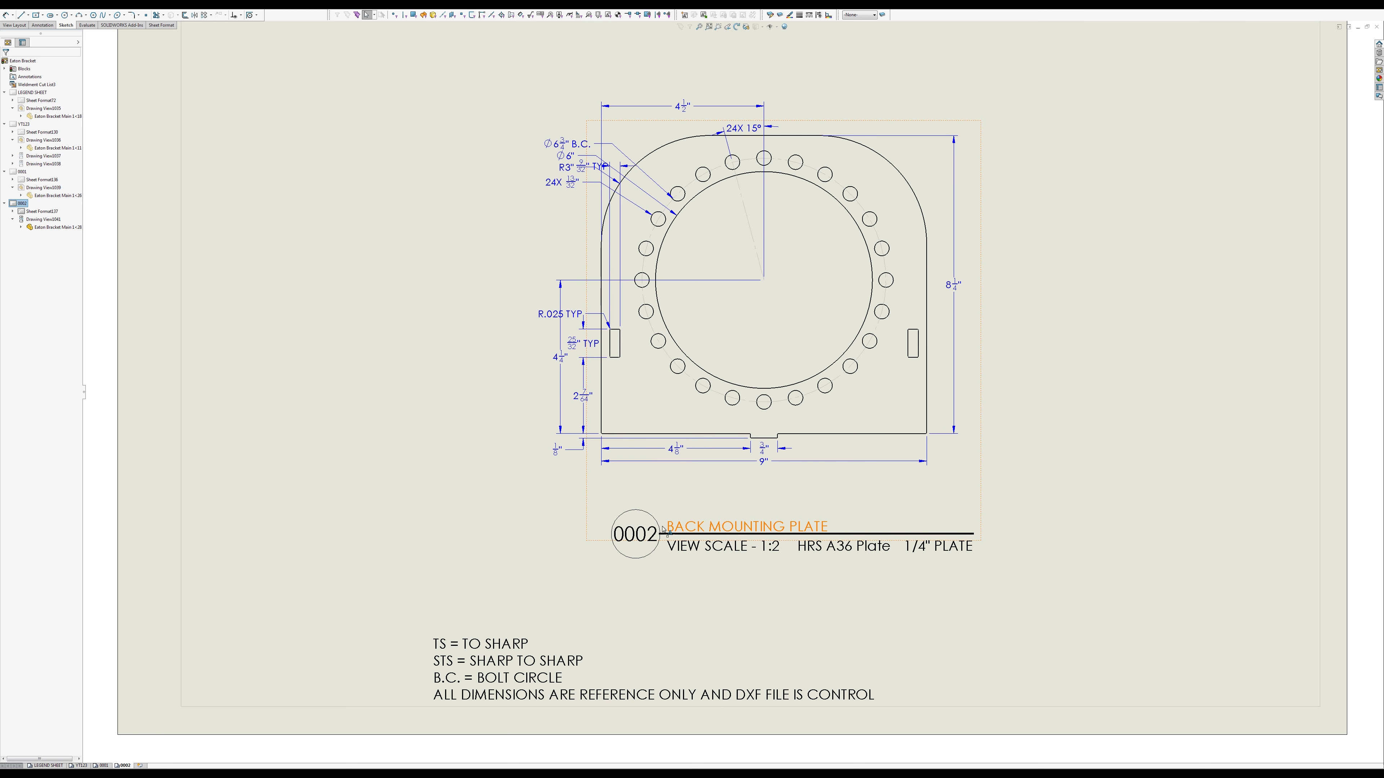
{"action": "scroll", "coordinate": [638, 532], "scroll_direction": "down", "scroll_amount": 3}
{"action": "left_click_drag", "start_coordinate": [656, 512], "coordinate": [652, 510]}
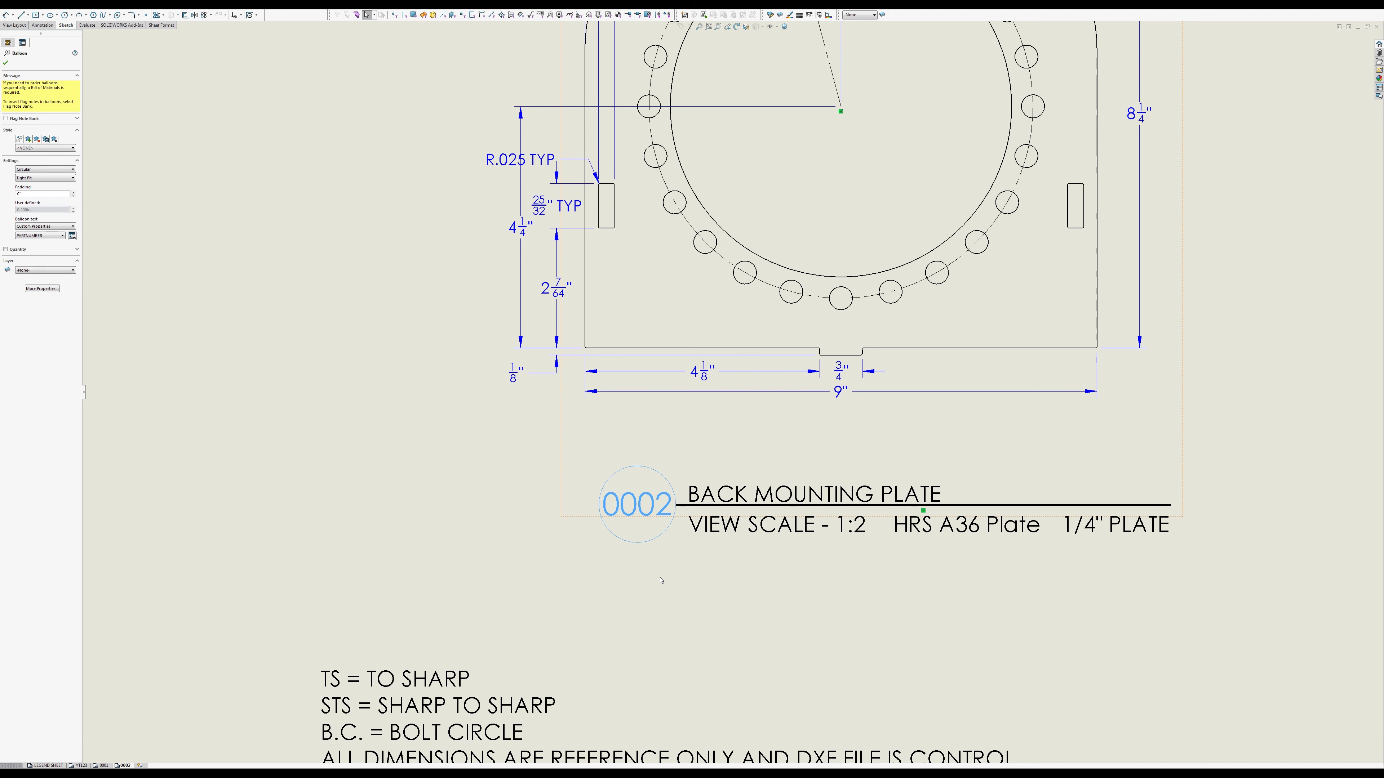
{"action": "left_click", "coordinate": [774, 576]}
{"action": "scroll", "coordinate": [774, 577], "scroll_direction": "up", "scroll_amount": 1}
{"action": "middle_click_drag", "start_coordinate": [769, 573], "coordinate": [667, 609], "text": "ctrl"}
Step: Stack the Ø6¾" B.C., Ø6", R3" and 24X 13/32" callouts up-left above the plate's corner
{"action": "scroll", "coordinate": [670, 611], "scroll_direction": "up", "scroll_amount": 2}
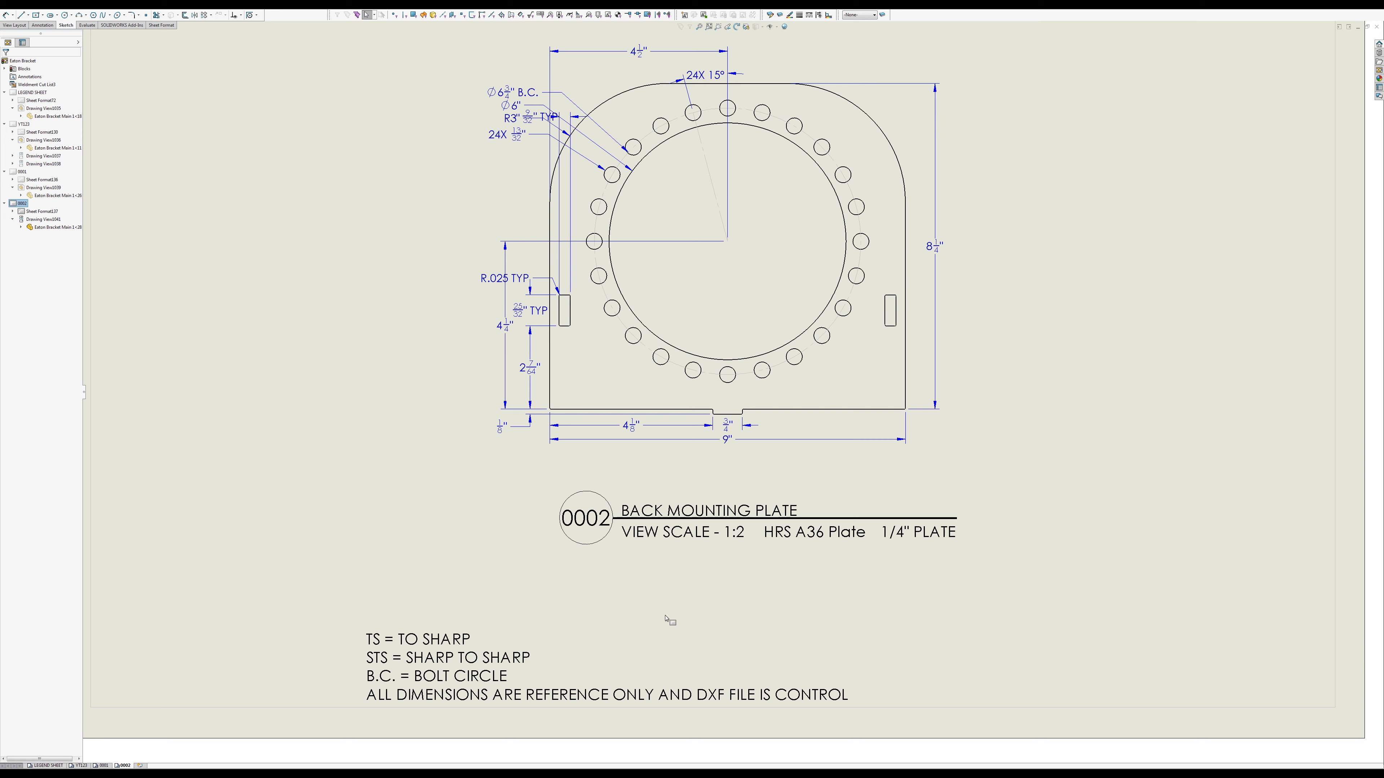
{"action": "scroll", "coordinate": [700, 679], "scroll_direction": "up", "scroll_amount": 2}
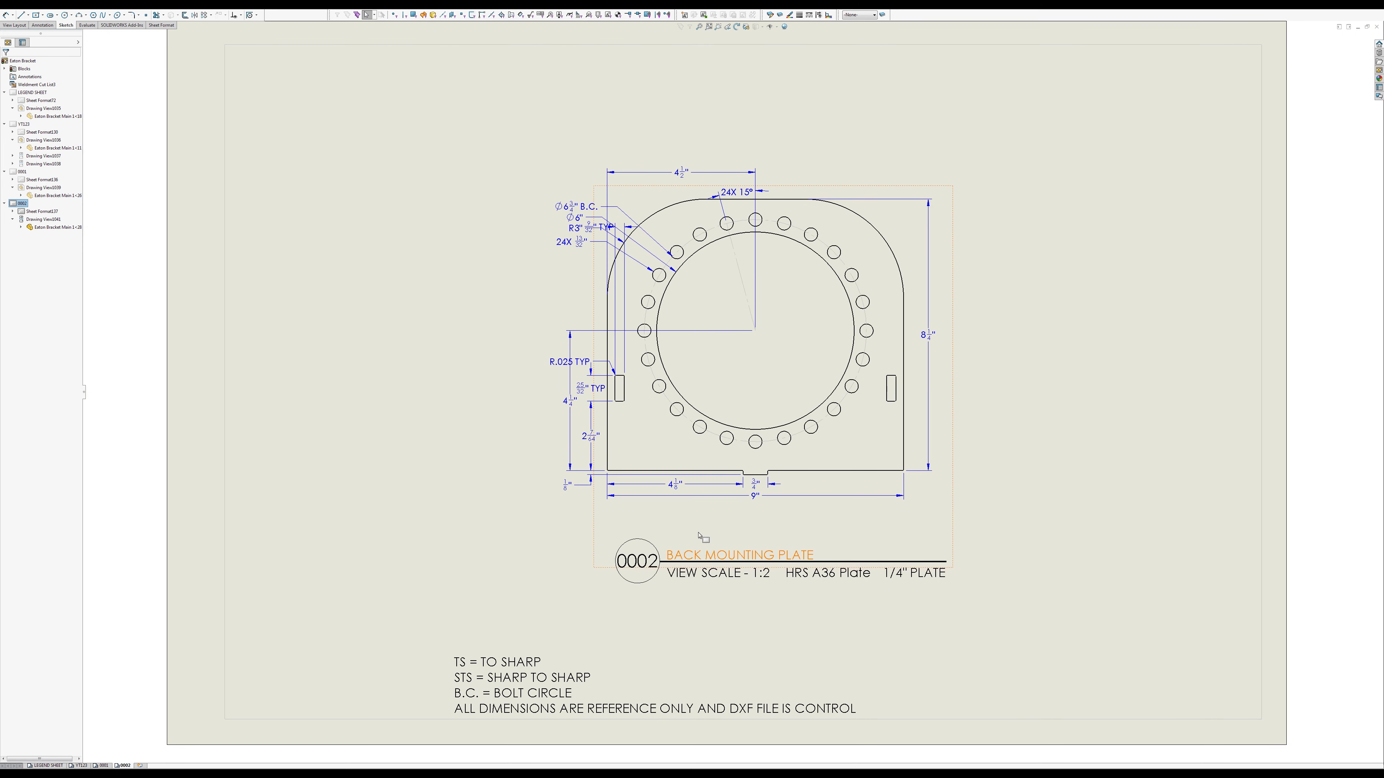
{"action": "scroll", "coordinate": [739, 698], "scroll_direction": "down", "scroll_amount": 4}
{"action": "key", "text": "f"}
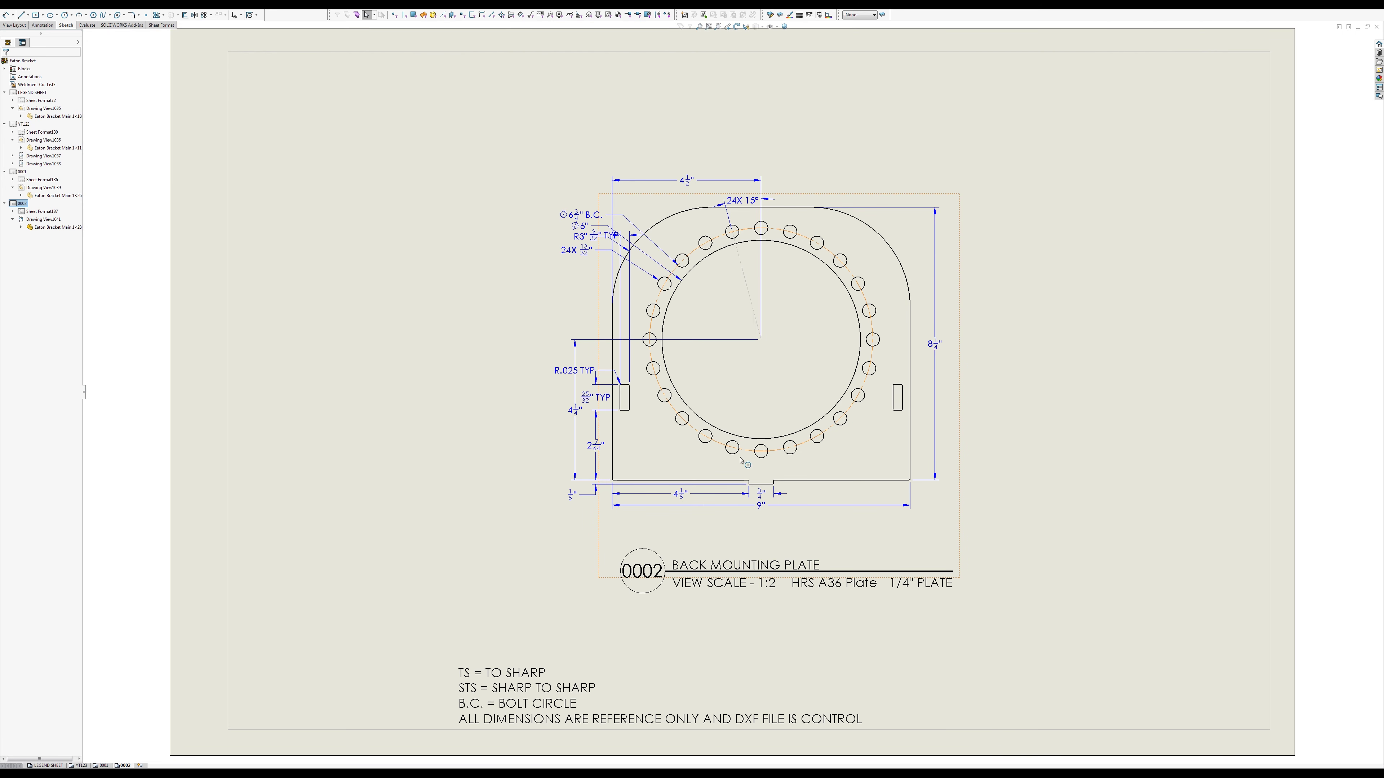
{"action": "left_click", "coordinate": [735, 202]}
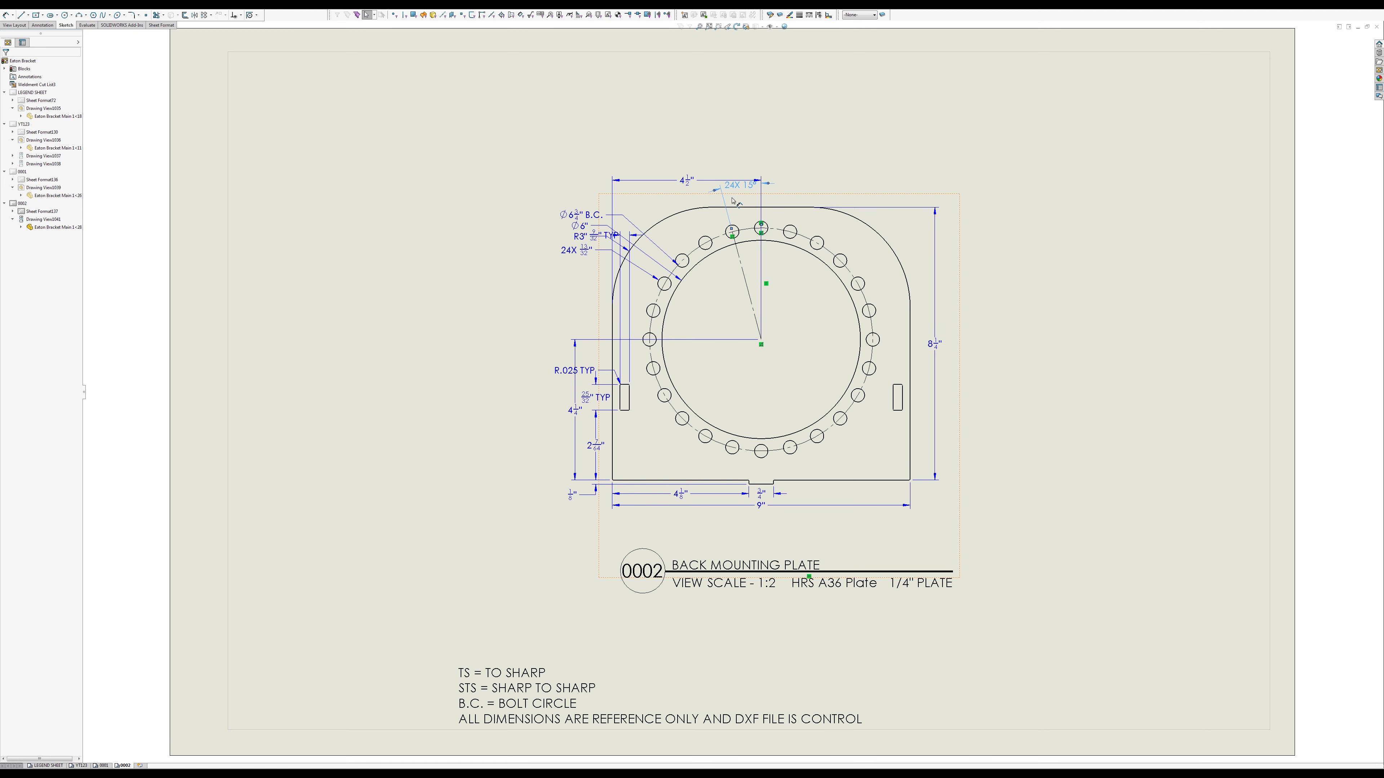
{"action": "scroll", "coordinate": [667, 175], "scroll_direction": "down", "scroll_amount": 2}
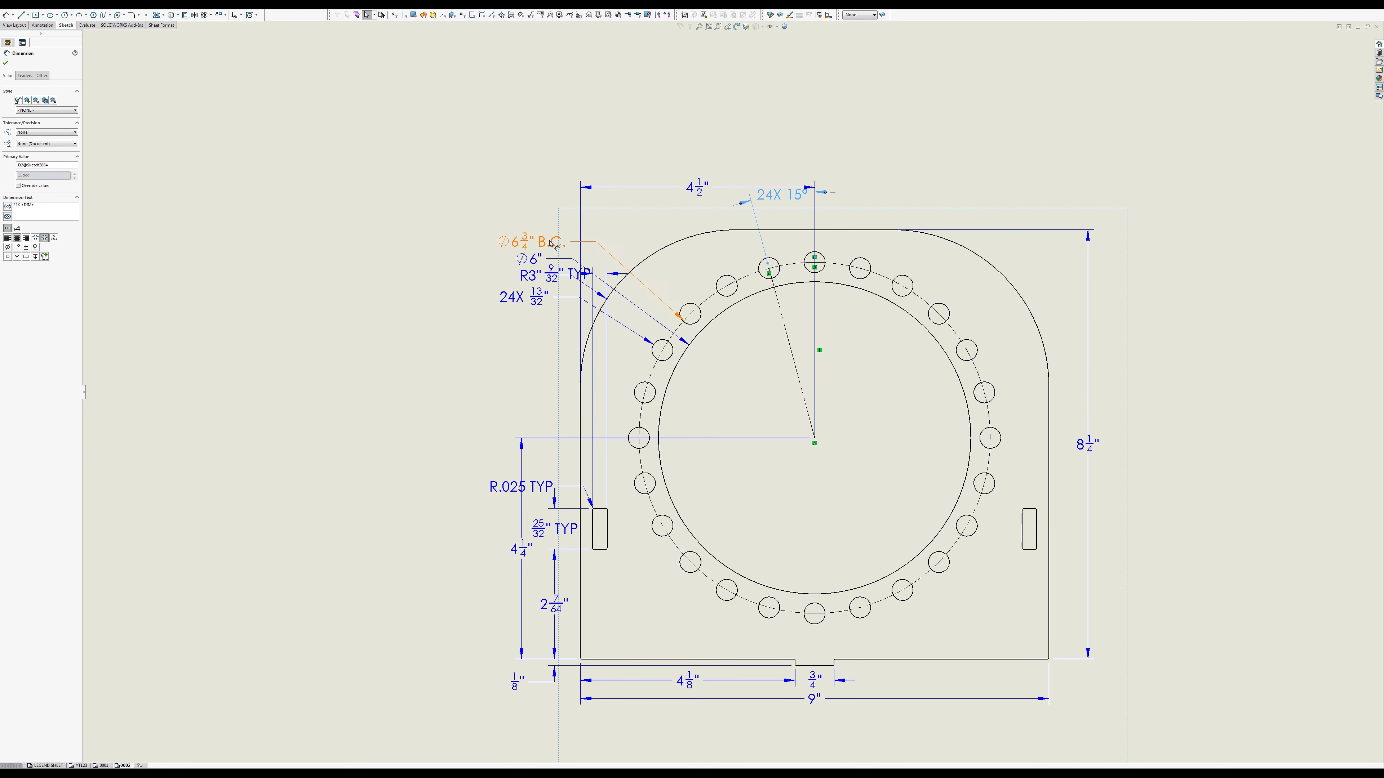
{"action": "left_click_drag", "start_coordinate": [550, 243], "coordinate": [537, 206]}
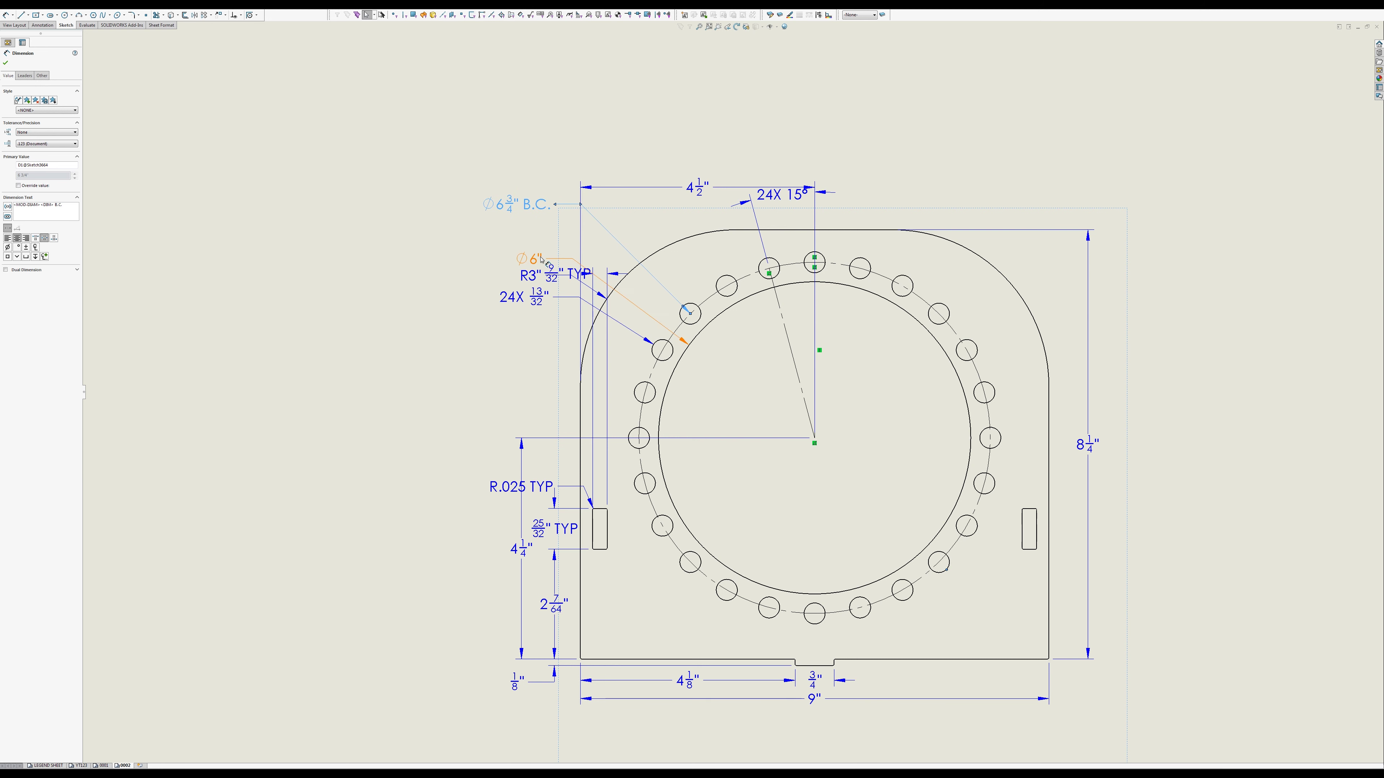
{"action": "left_click_drag", "start_coordinate": [541, 258], "coordinate": [504, 226]}
{"action": "mouse_move", "coordinate": [524, 283]}
{"action": "left_mouse_down"}
{"action": "mouse_move", "coordinate": [491, 246]}
{"action": "mouse_move", "coordinate": [491, 278]}
{"action": "mouse_move", "coordinate": [469, 270]}
{"action": "mouse_move", "coordinate": [498, 282]}
{"action": "left_mouse_up"}
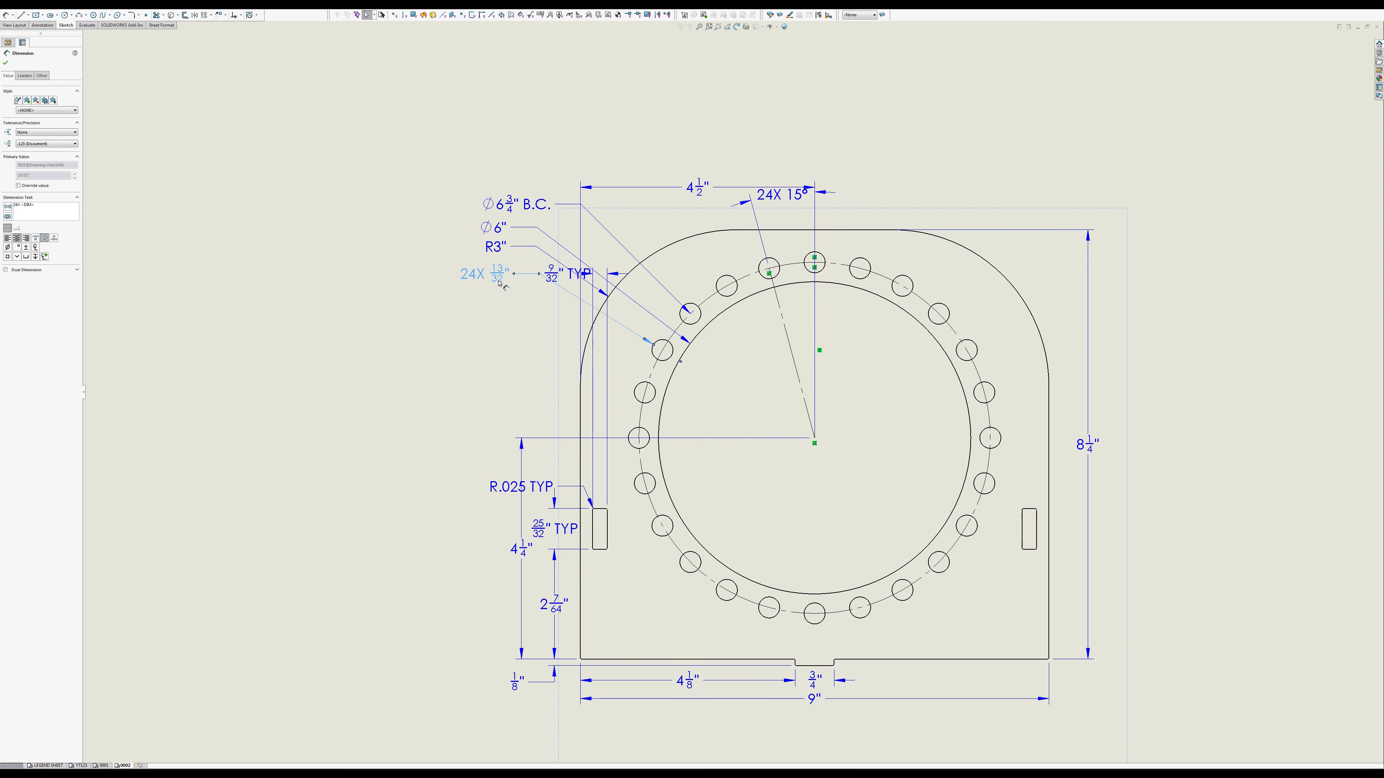
{"action": "left_click", "coordinate": [493, 346]}
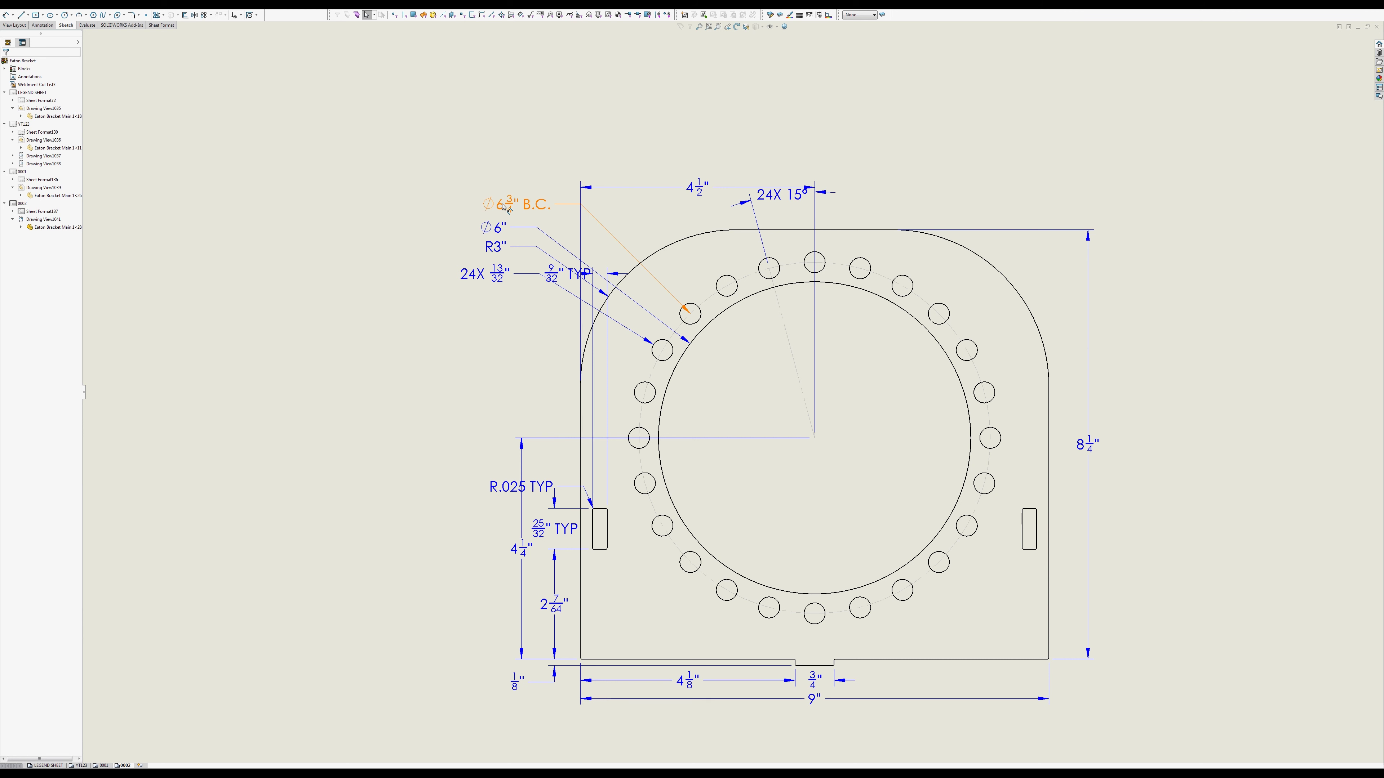
{"action": "left_click_drag", "start_coordinate": [502, 207], "coordinate": [485, 238]}
Step: Check the Align options for the selected Ø6" and R3" callouts without changing them
{"action": "left_click", "coordinate": [548, 164]}
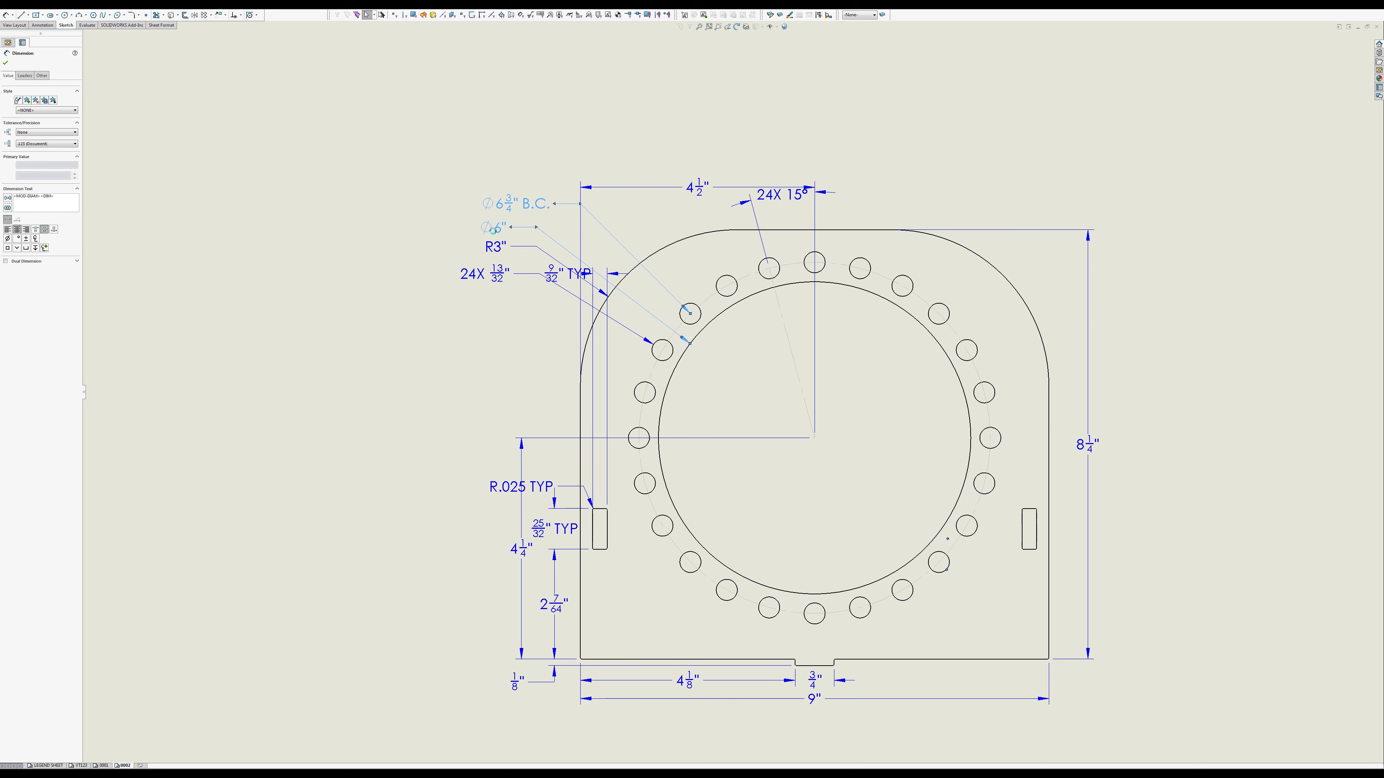
{"action": "right_click", "coordinate": [492, 226]}
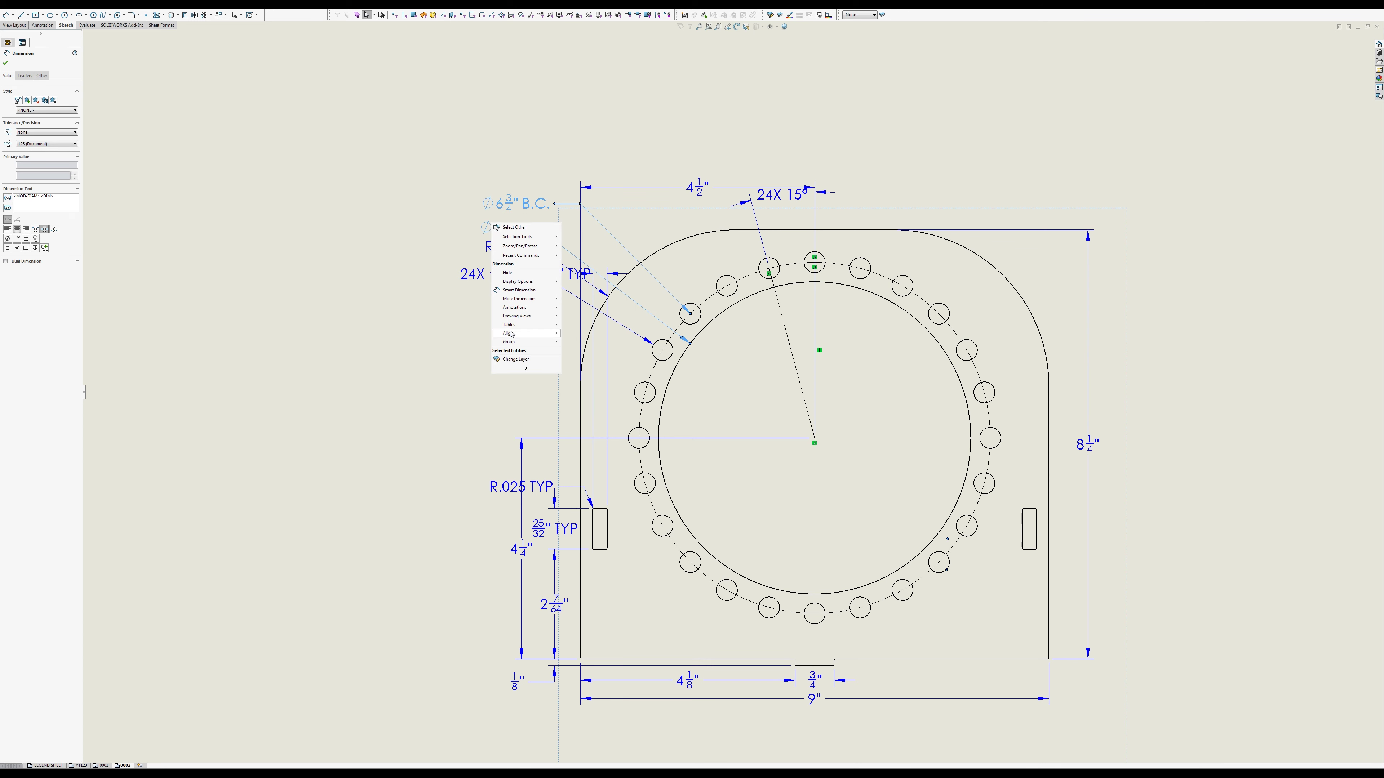
{"action": "key", "text": "Escape"}
{"action": "left_click", "coordinate": [446, 223]}
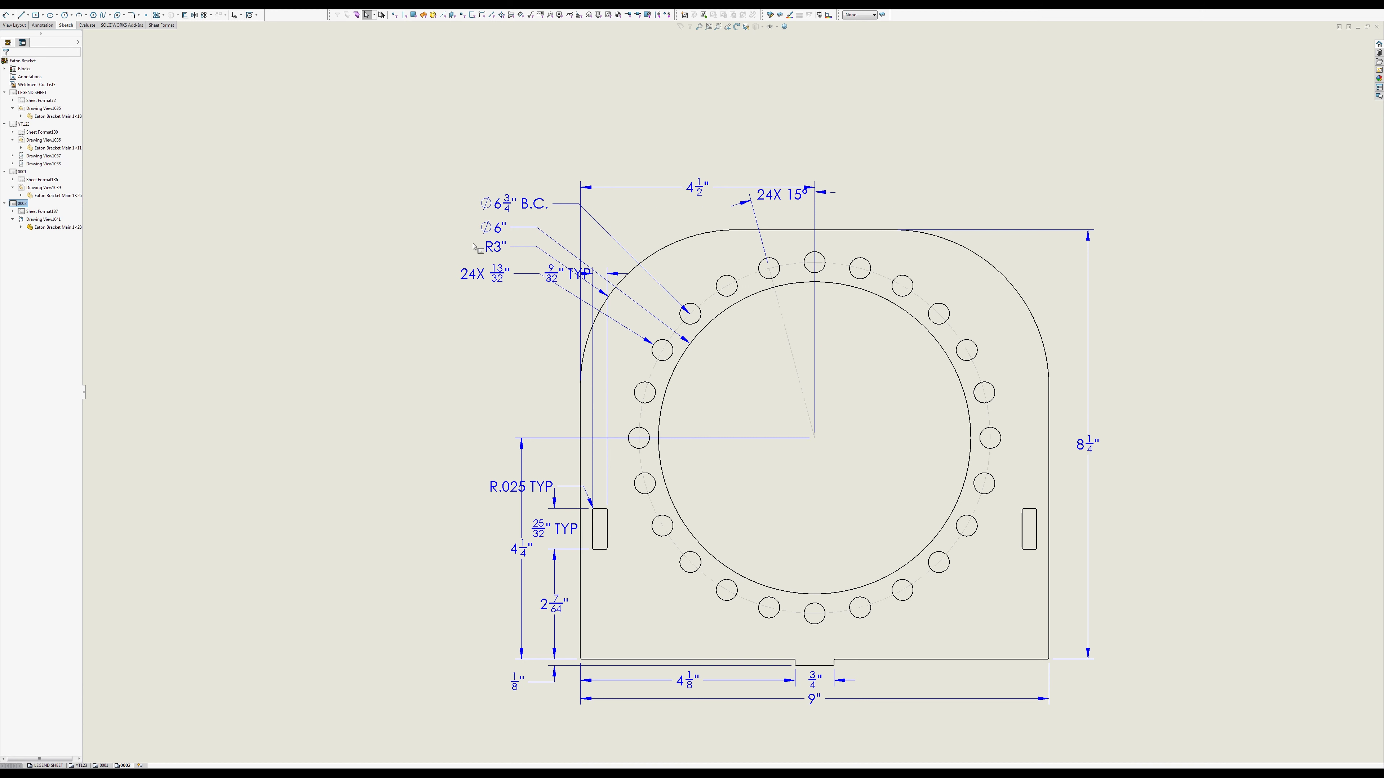
{"action": "left_click", "coordinate": [492, 226]}
{"action": "right_click", "coordinate": [491, 223]}
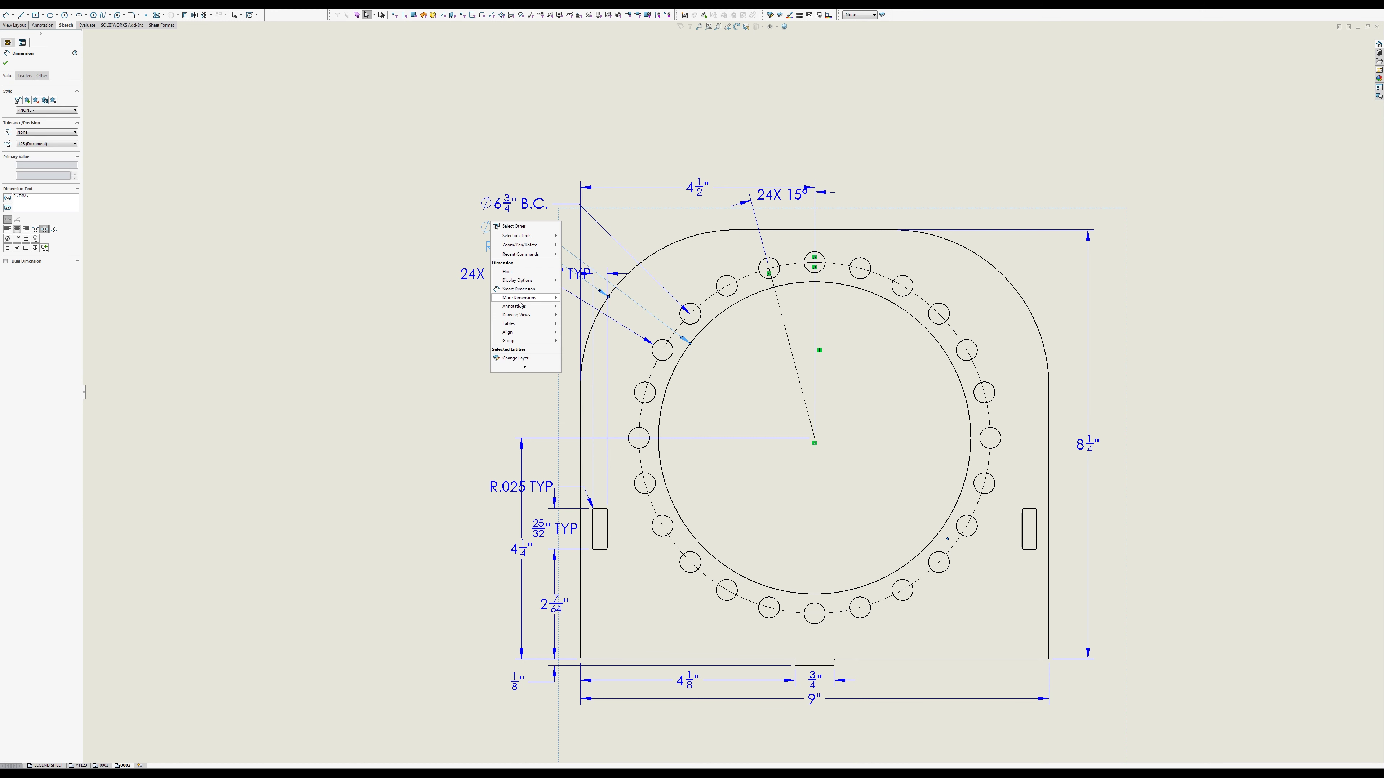
{"action": "mouse_move", "coordinate": [542, 322]}
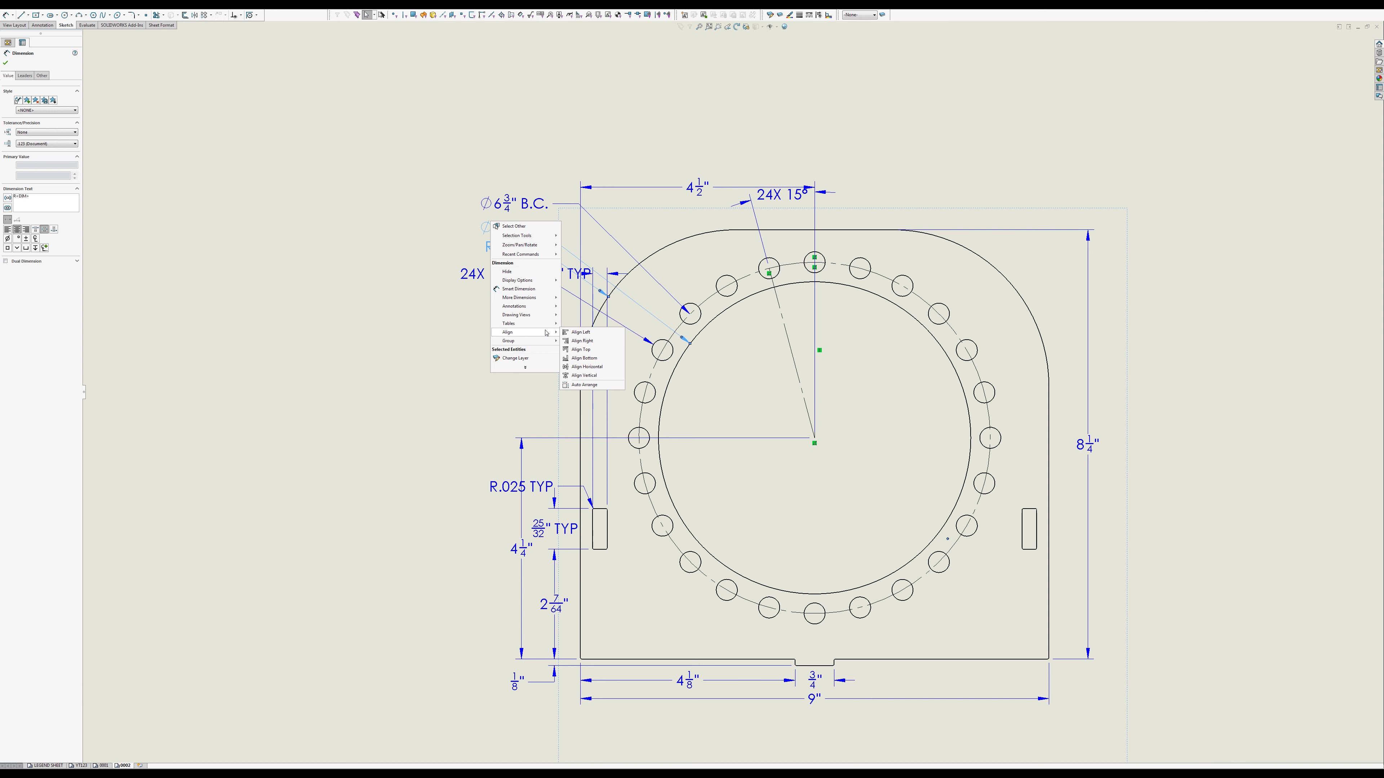
{"action": "key", "text": "Escape"}
{"action": "key", "text": "Escape"}
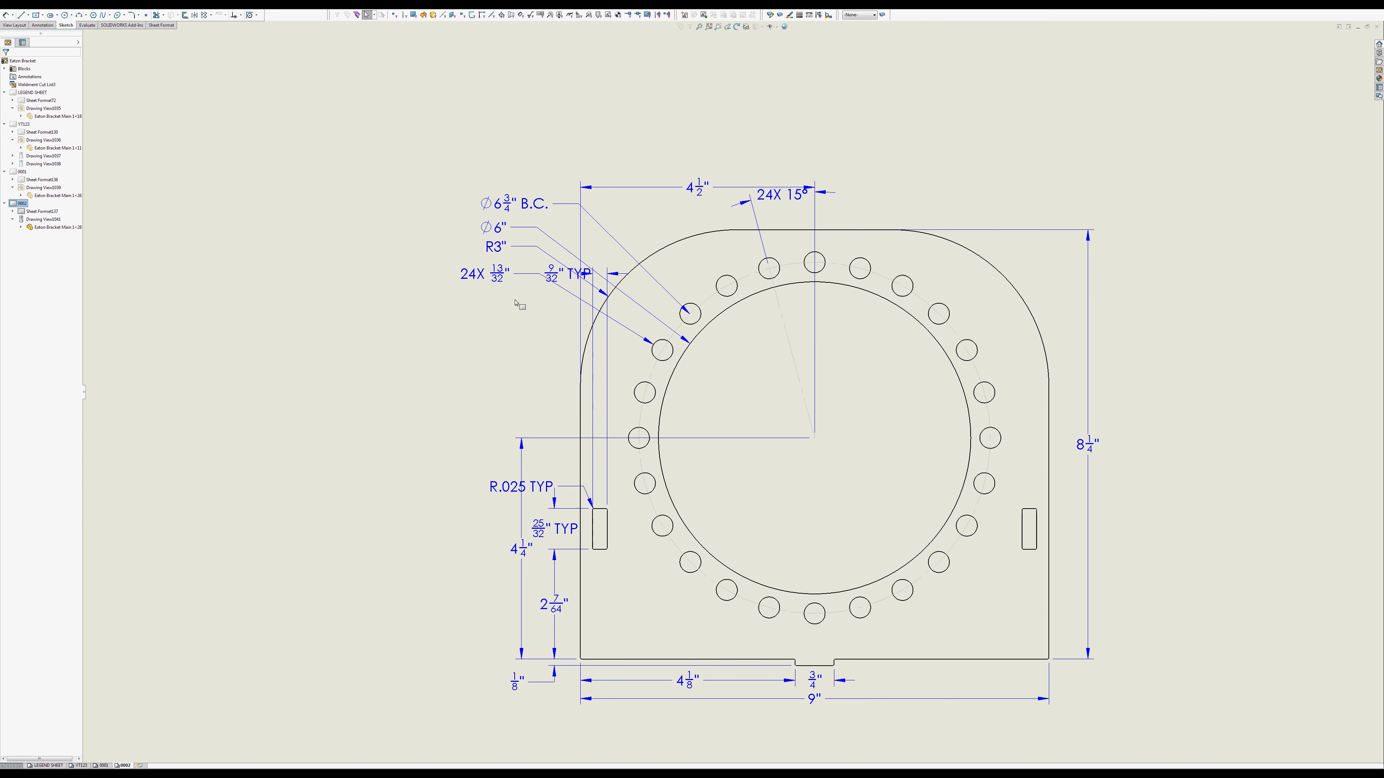
Step: Lower 9/32" TYP, 9" and 4⅛"; shift 4¼" and R.025 TYP left; raise 4½" above the plate
{"action": "left_click_drag", "start_coordinate": [499, 283], "coordinate": [523, 431]}
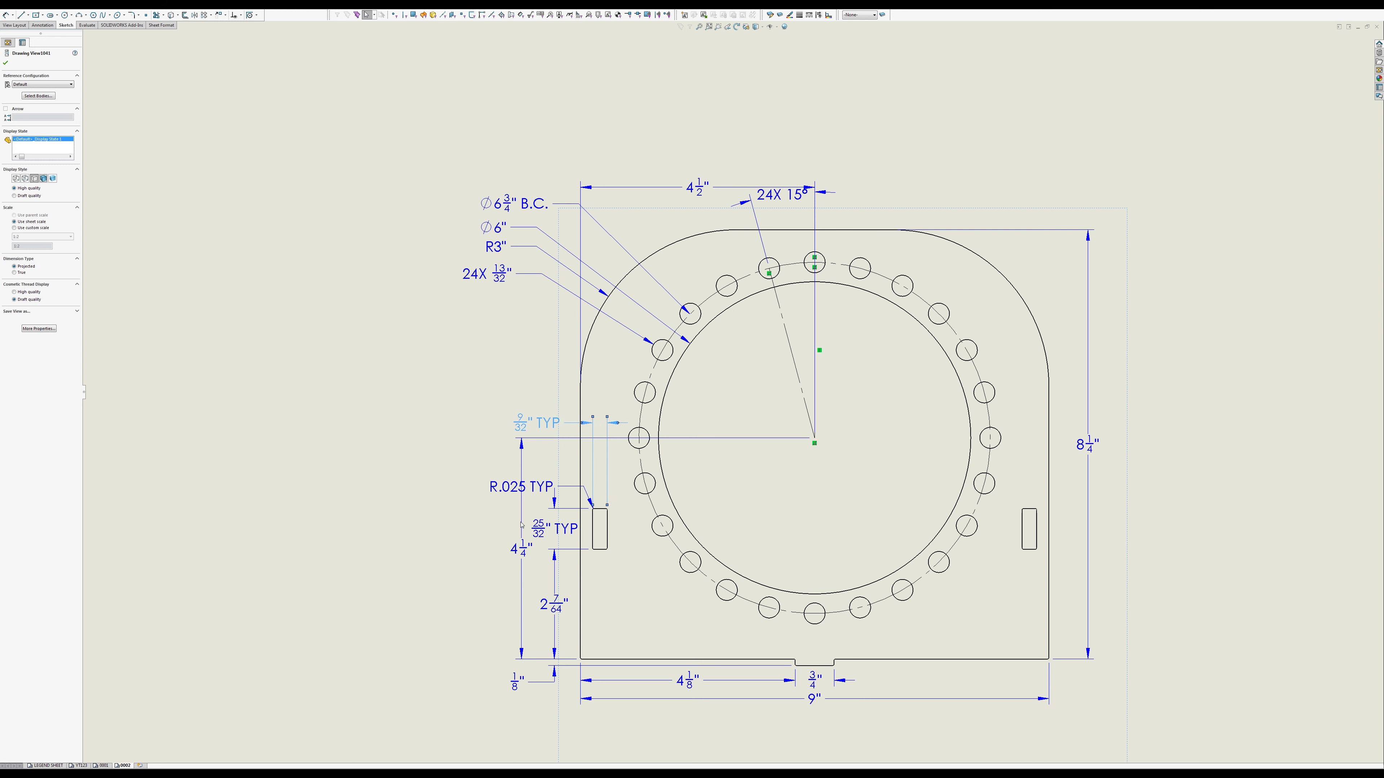
{"action": "left_click_drag", "start_coordinate": [522, 525], "coordinate": [477, 548]}
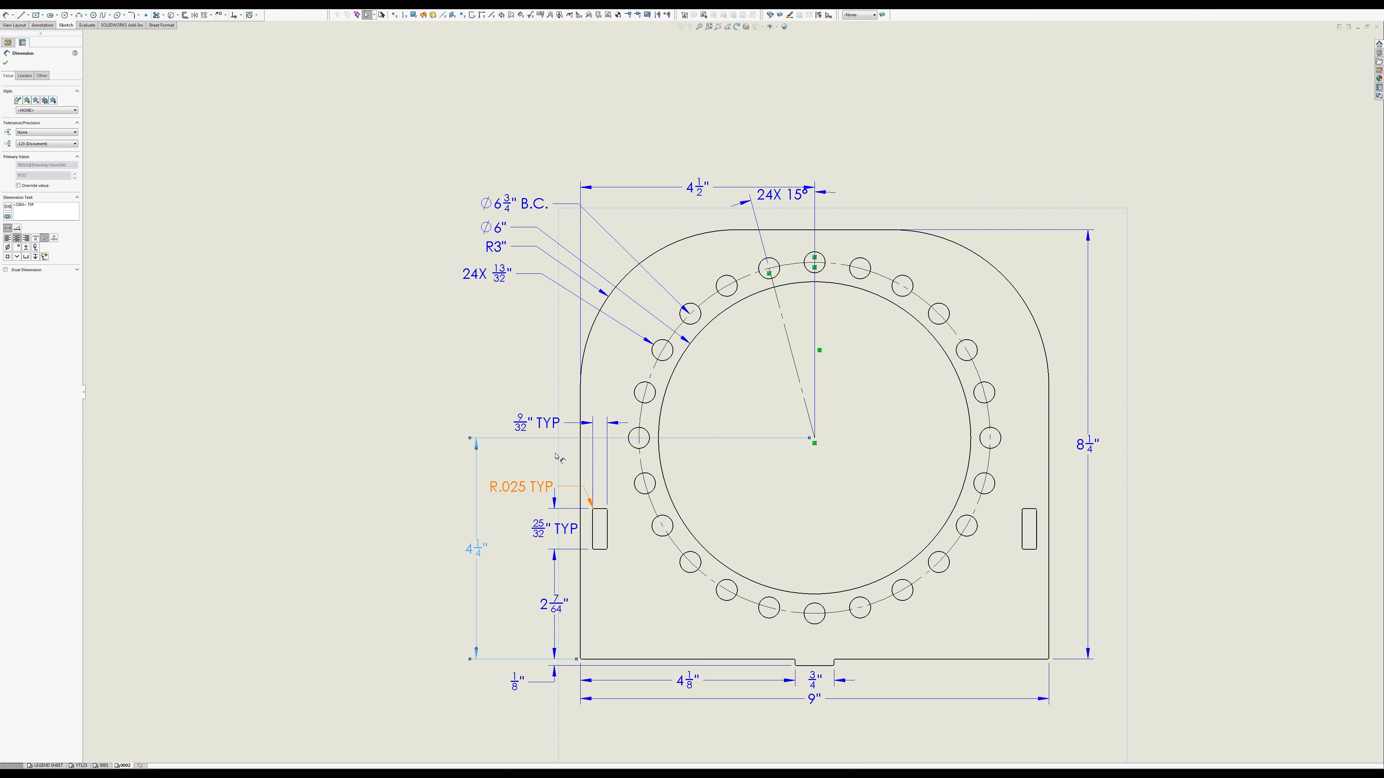
{"action": "left_click_drag", "start_coordinate": [534, 487], "coordinate": [526, 477]}
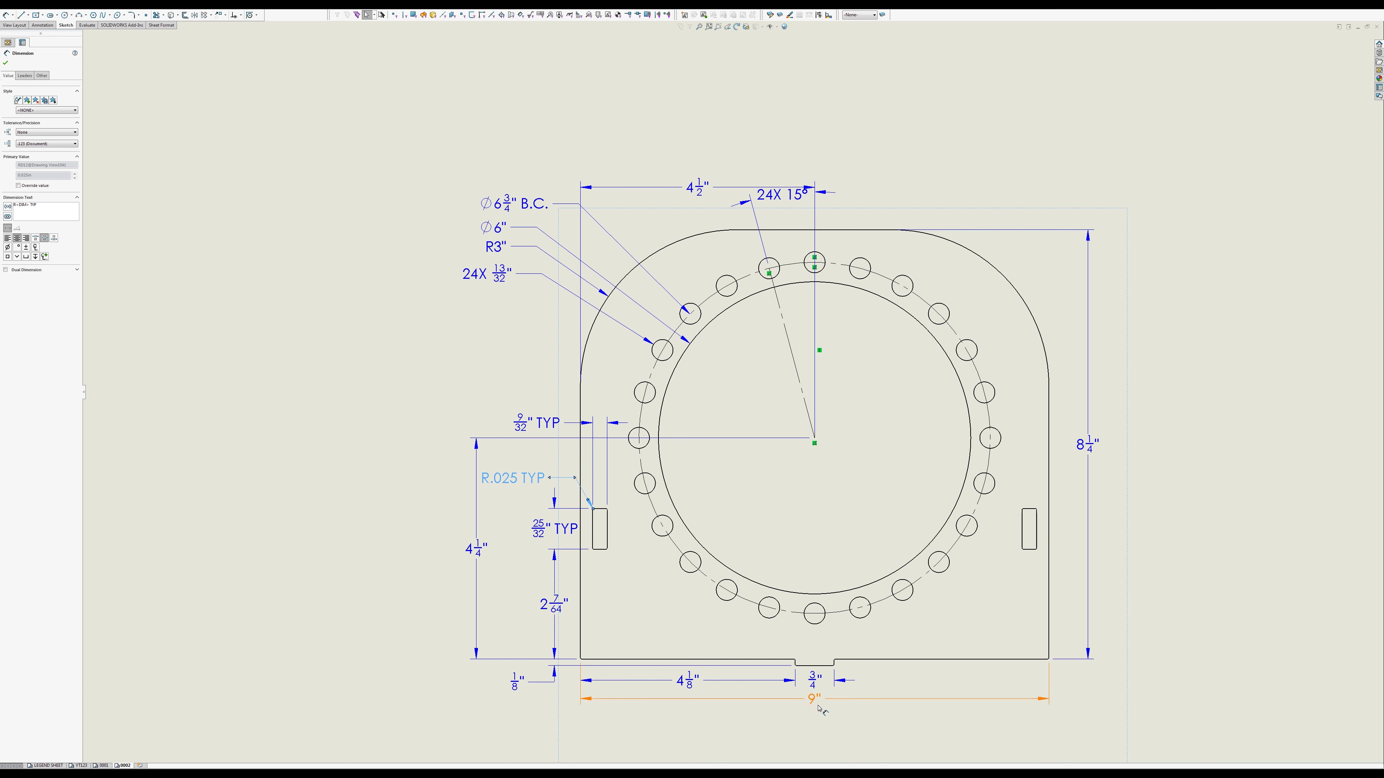
{"action": "left_click_drag", "start_coordinate": [819, 709], "coordinate": [820, 721]}
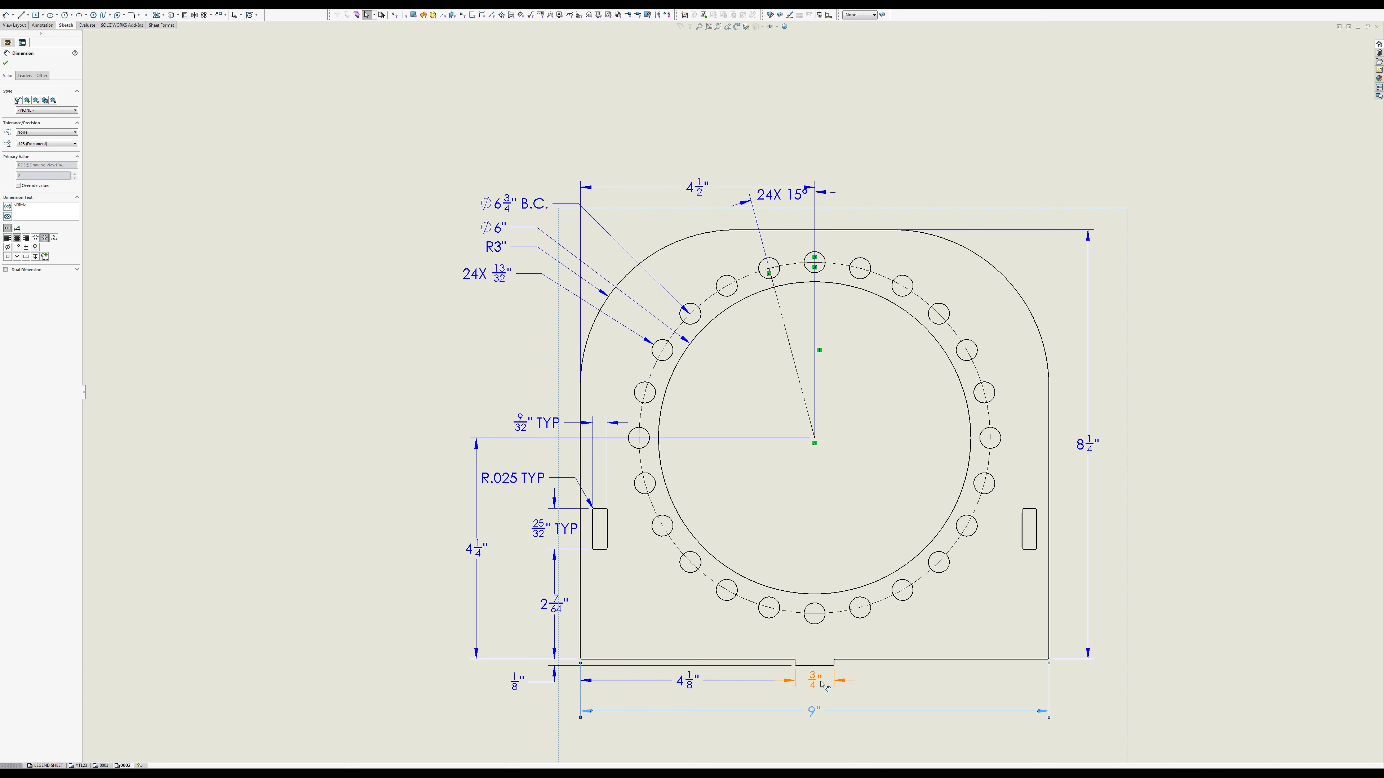
{"action": "left_click", "coordinate": [821, 693]}
{"action": "left_click_drag", "start_coordinate": [685, 682], "coordinate": [683, 695]}
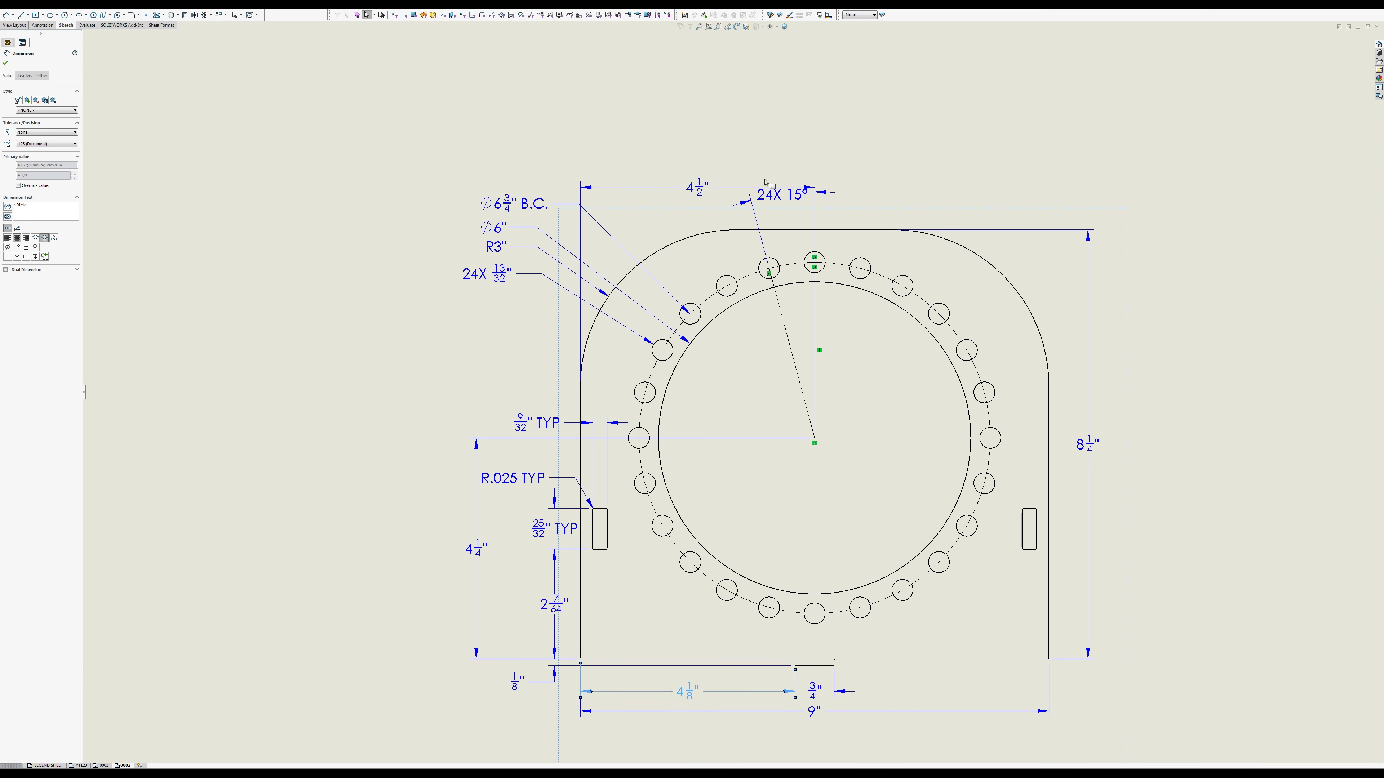
{"action": "left_click_drag", "start_coordinate": [765, 185], "coordinate": [765, 168]}
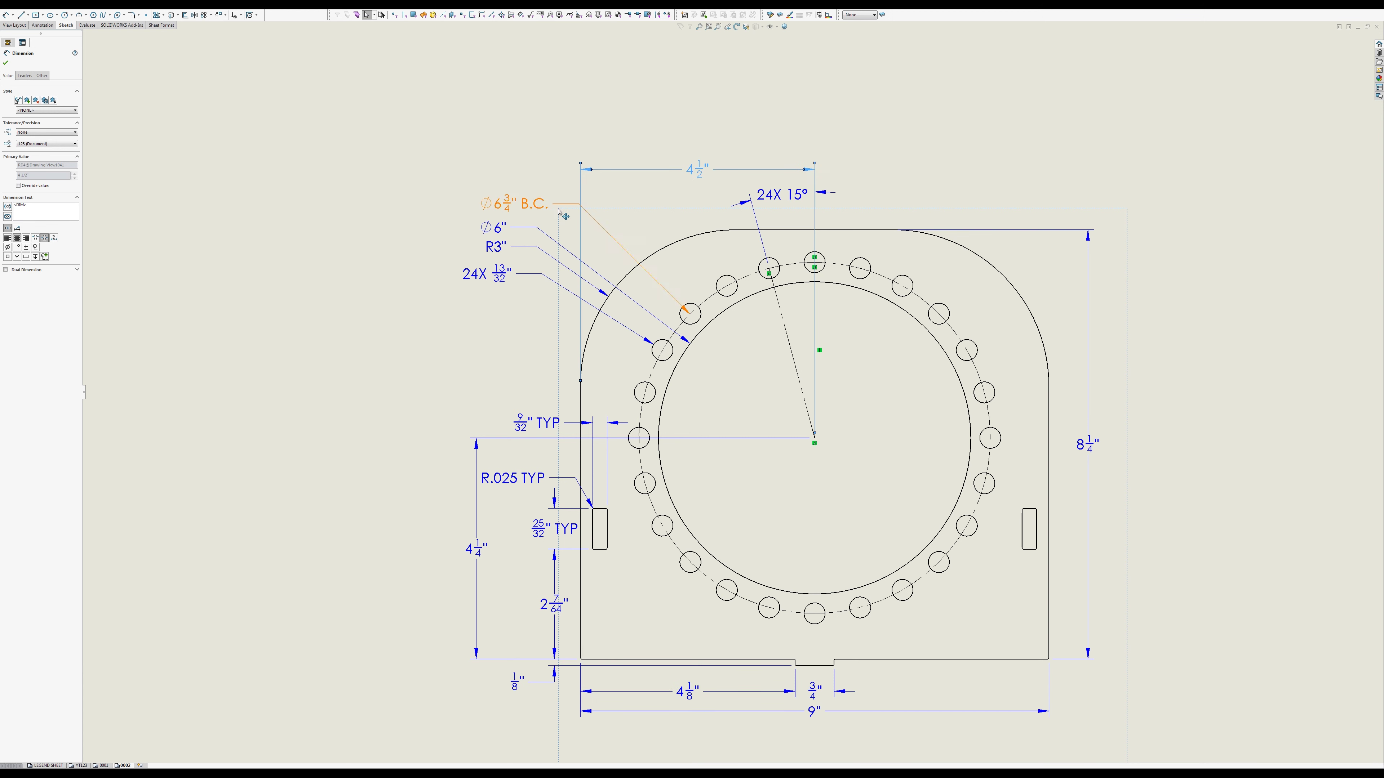
{"action": "left_click", "coordinate": [305, 394]}
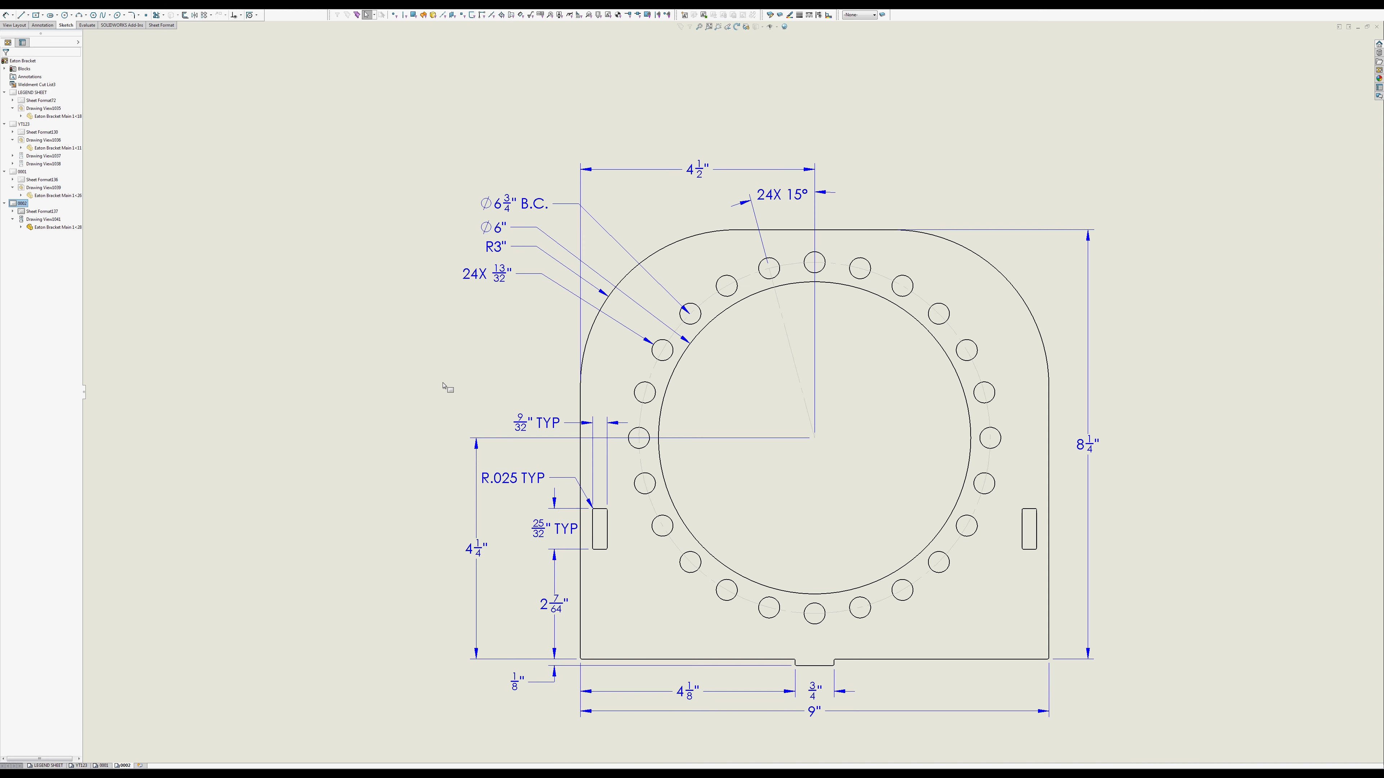
{"action": "key", "text": "f"}
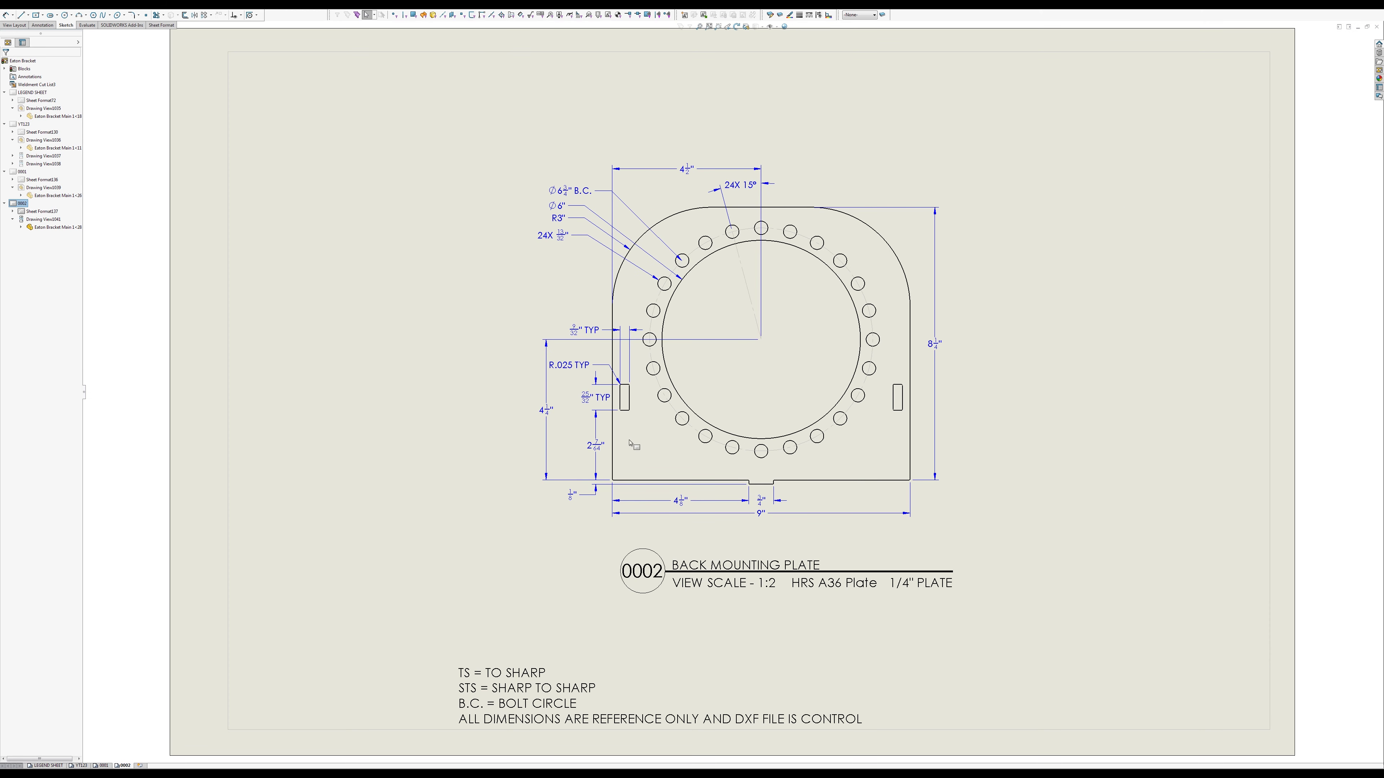
{"action": "left_click", "coordinate": [103, 766]}
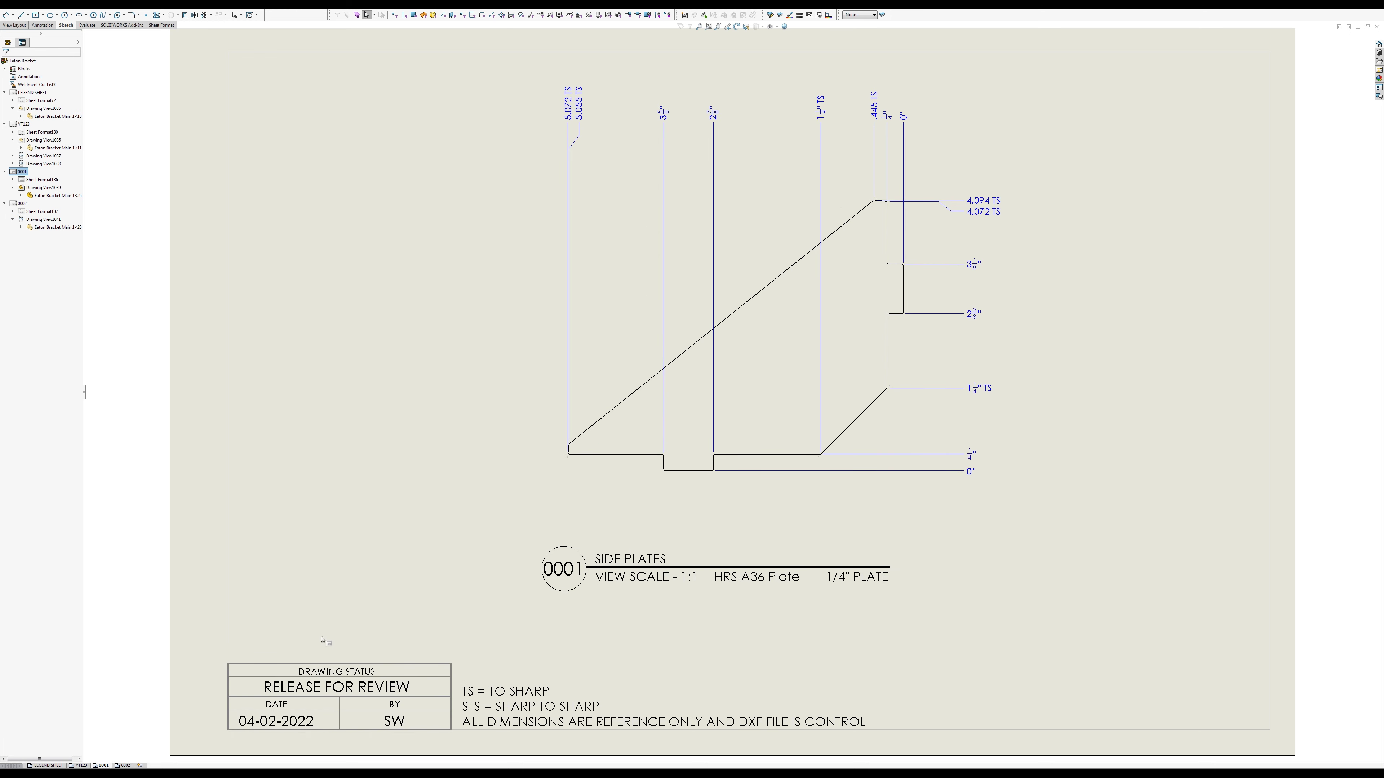
{"action": "left_click", "coordinate": [126, 765]}
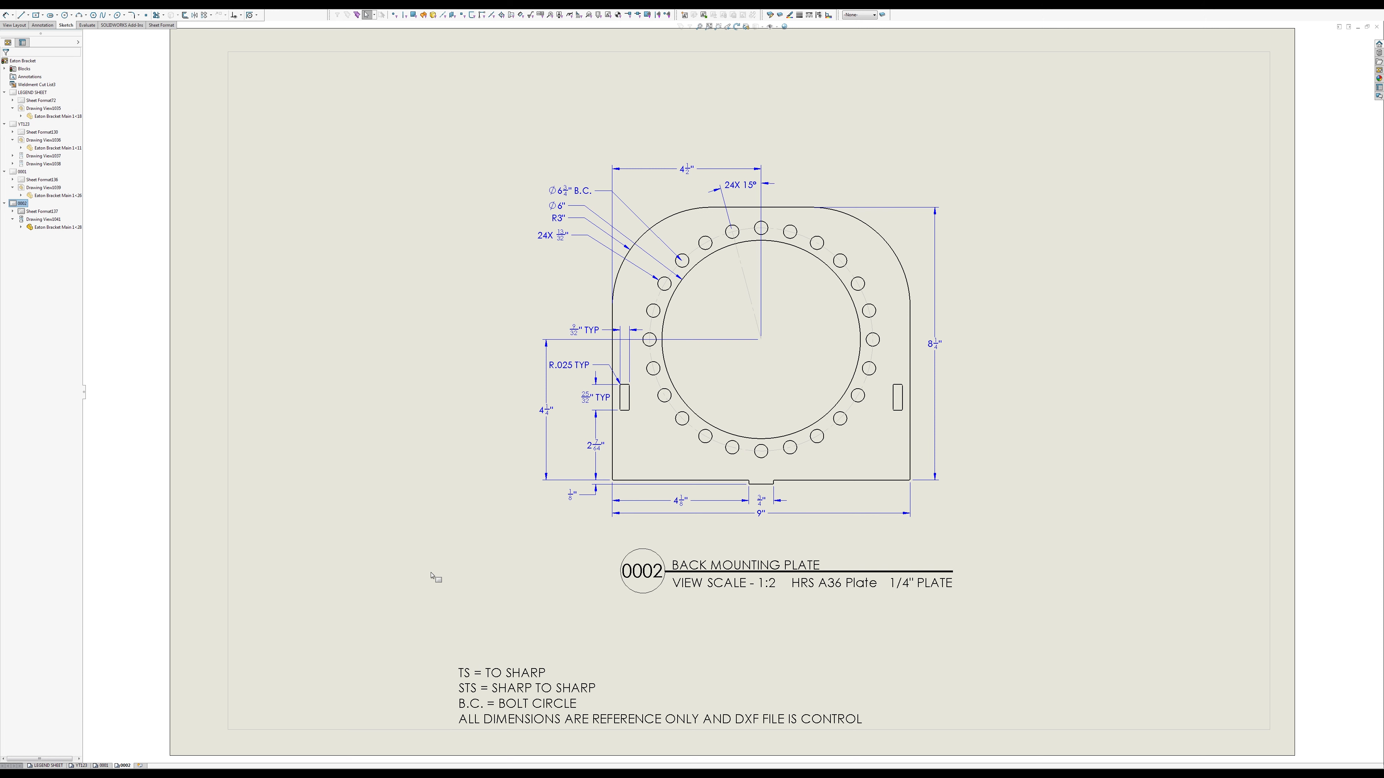
{"action": "key", "text": "z"}
{"action": "key", "text": "z"}
{"action": "scroll", "coordinate": [801, 491], "scroll_direction": "down", "scroll_amount": 2}
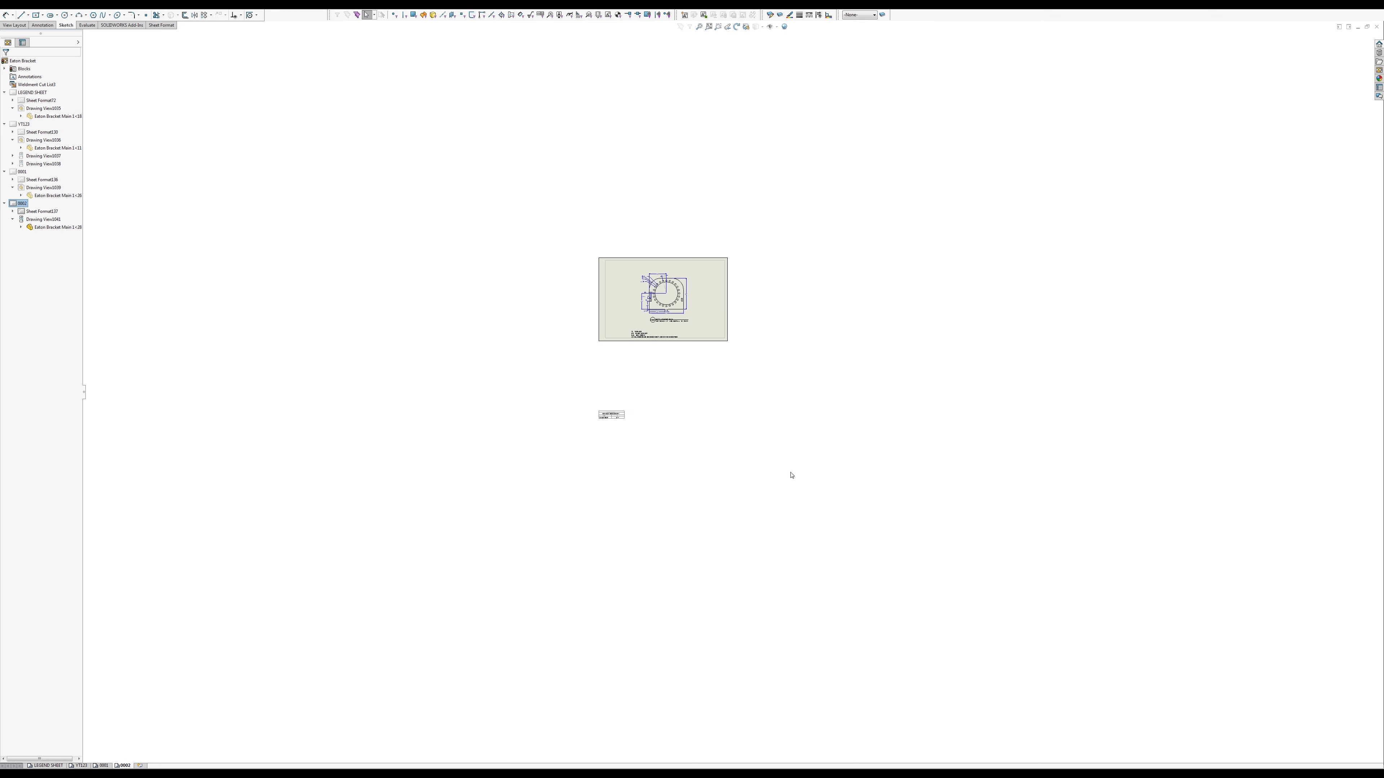
Step: Enter Edit Sheet Format and select the Drawing Status block's line entities
{"action": "scroll", "coordinate": [610, 392], "scroll_direction": "down", "scroll_amount": 1}
{"action": "right_click", "coordinate": [615, 393]}
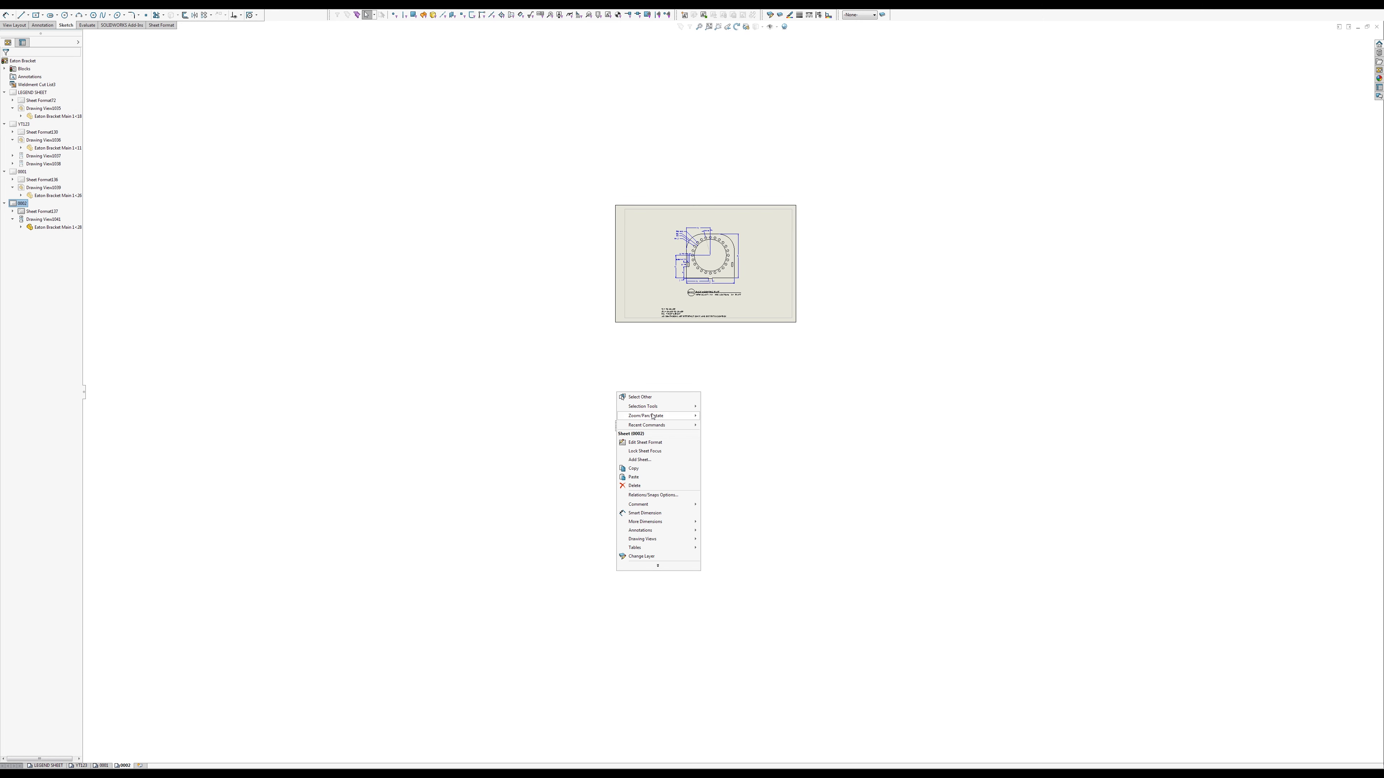
{"action": "left_click", "coordinate": [664, 443]}
{"action": "left_click_drag", "start_coordinate": [592, 417], "coordinate": [657, 446]}
{"action": "scroll", "coordinate": [625, 409], "scroll_direction": "down", "scroll_amount": 3}
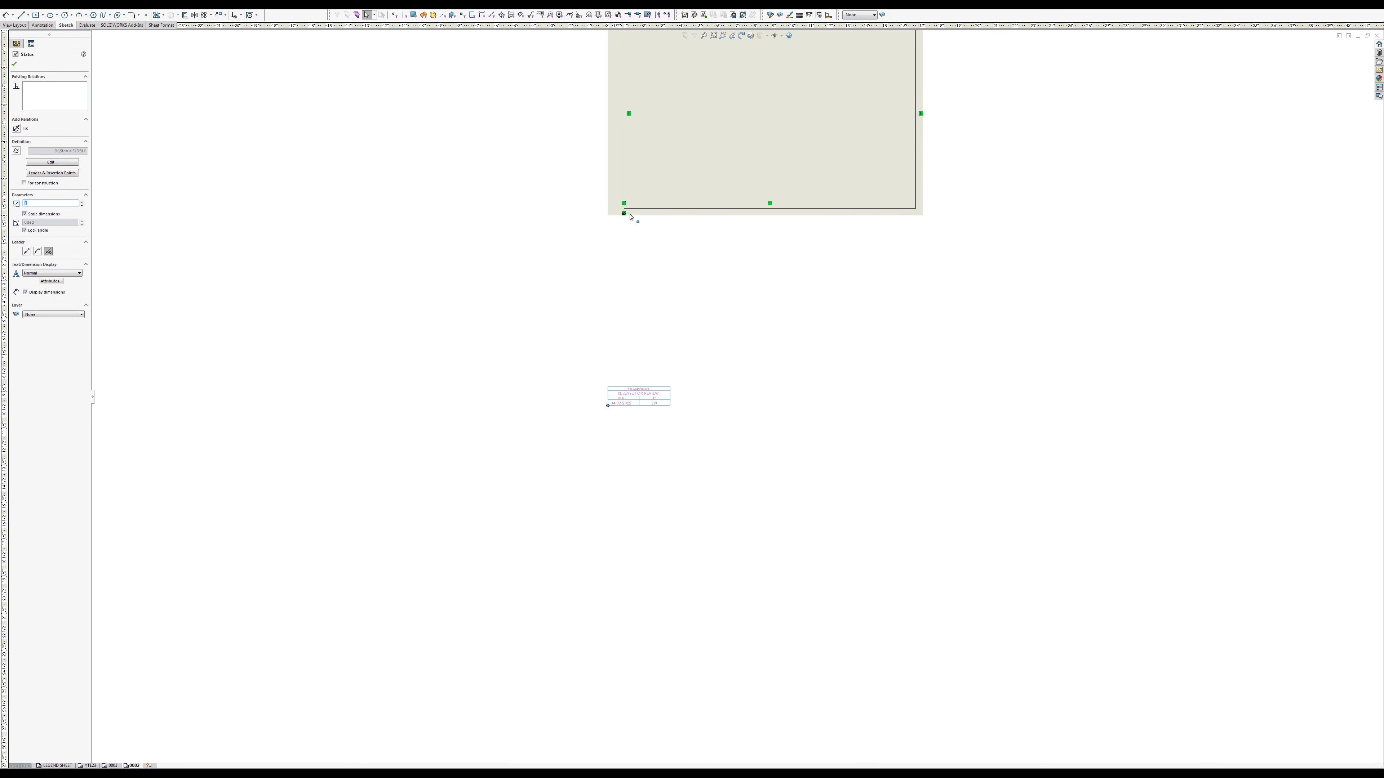
{"action": "left_click", "coordinate": [627, 211]}
{"action": "scroll", "coordinate": [633, 364], "scroll_direction": "down", "scroll_amount": 2}
{"action": "scroll", "coordinate": [586, 345], "scroll_direction": "down", "scroll_amount": 1}
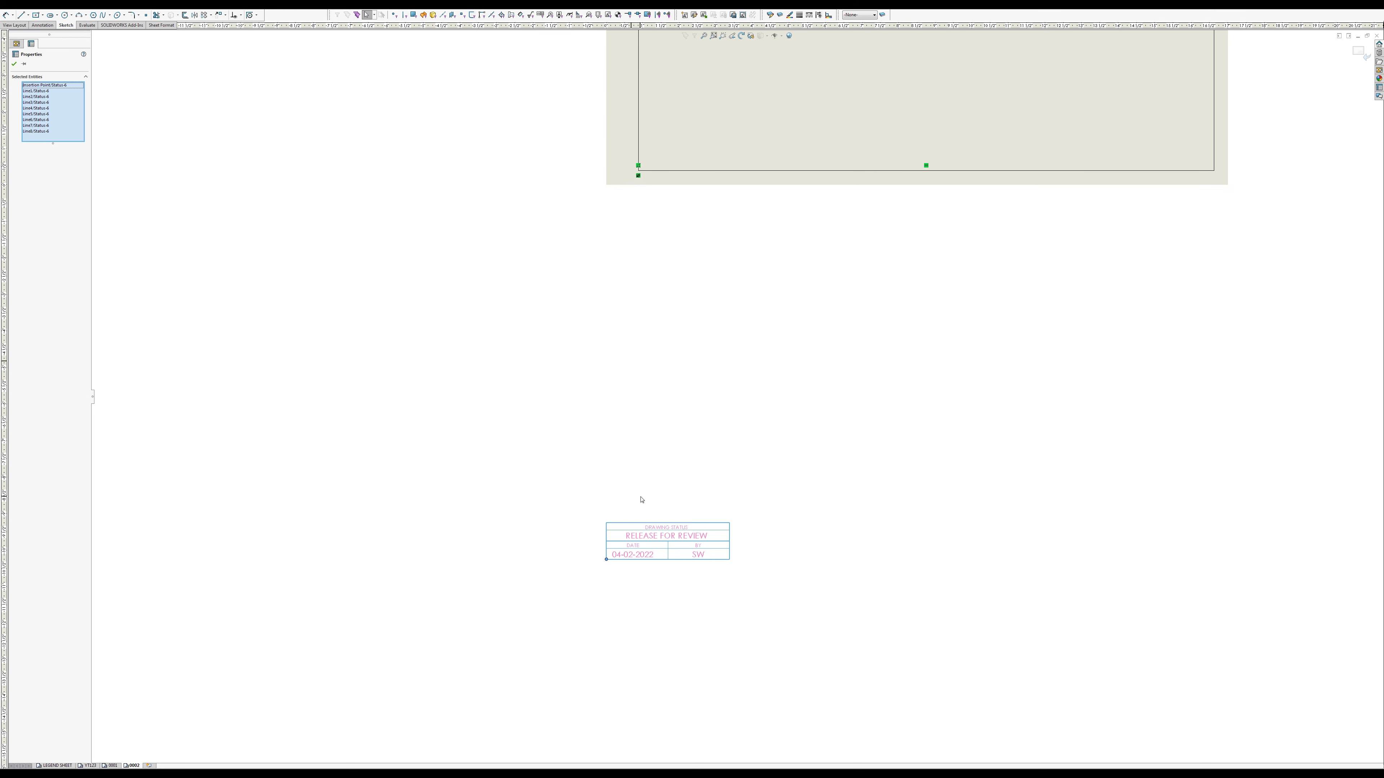
{"action": "left_click", "coordinate": [606, 560]}
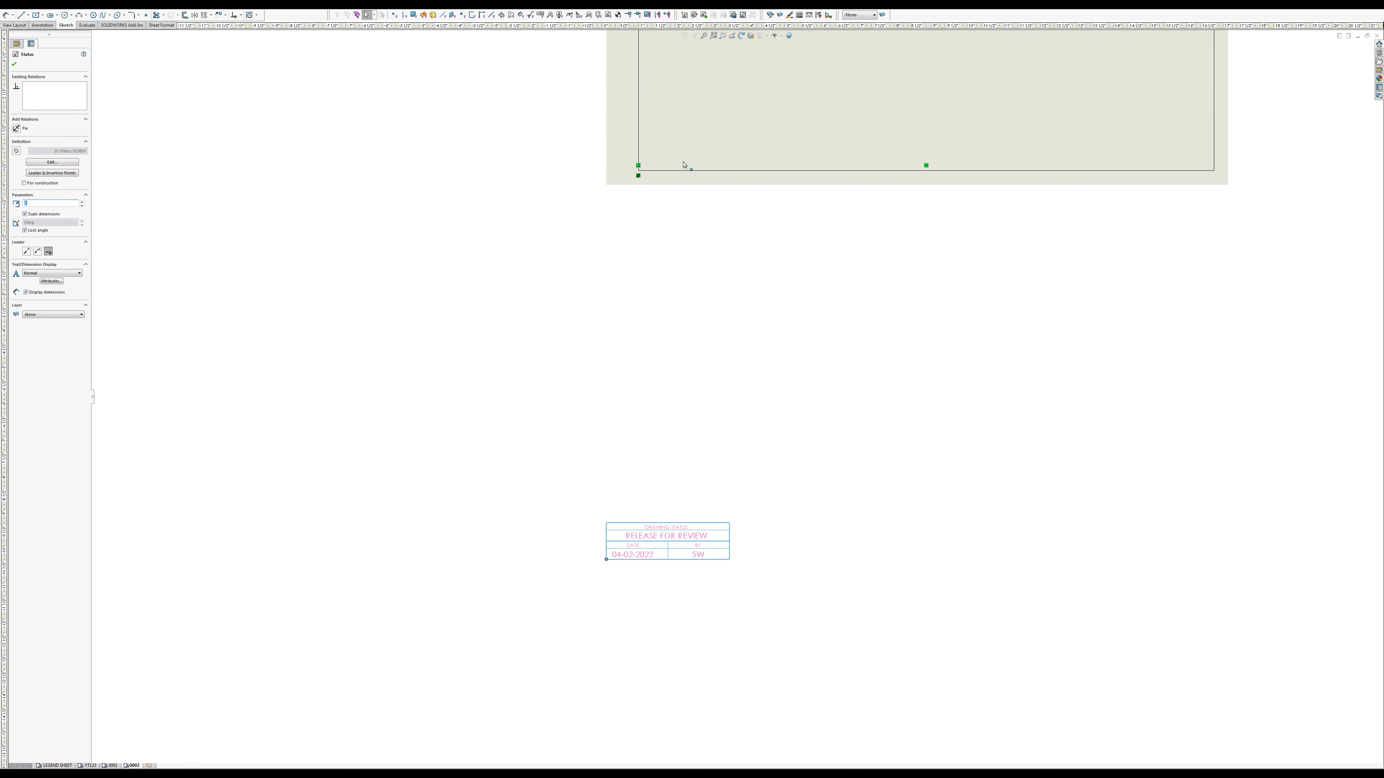
{"action": "left_click", "coordinate": [653, 170]}
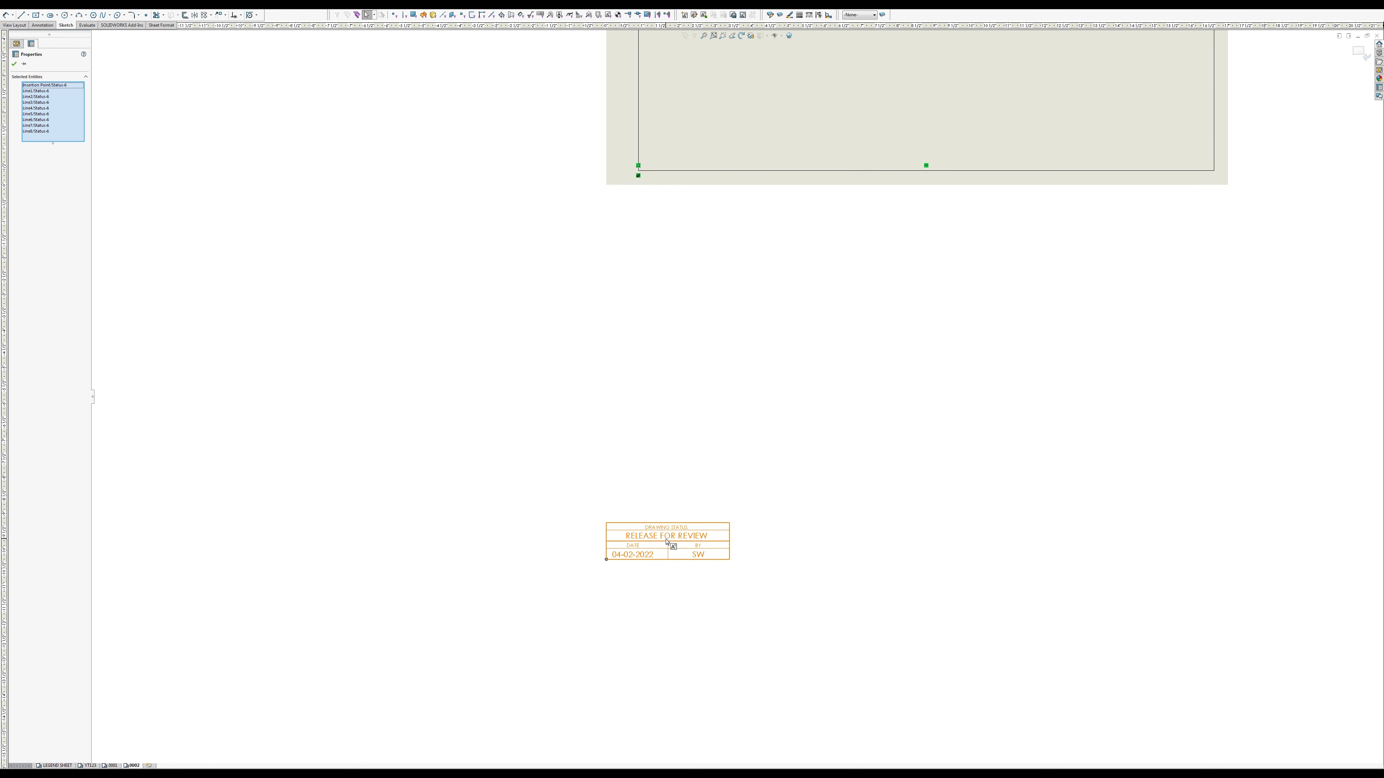
{"action": "left_click", "coordinate": [445, 407]}
Step: Drag the Drawing Status block by its insertion point into the sheet's lower-left corner
{"action": "left_click", "coordinate": [650, 537]}
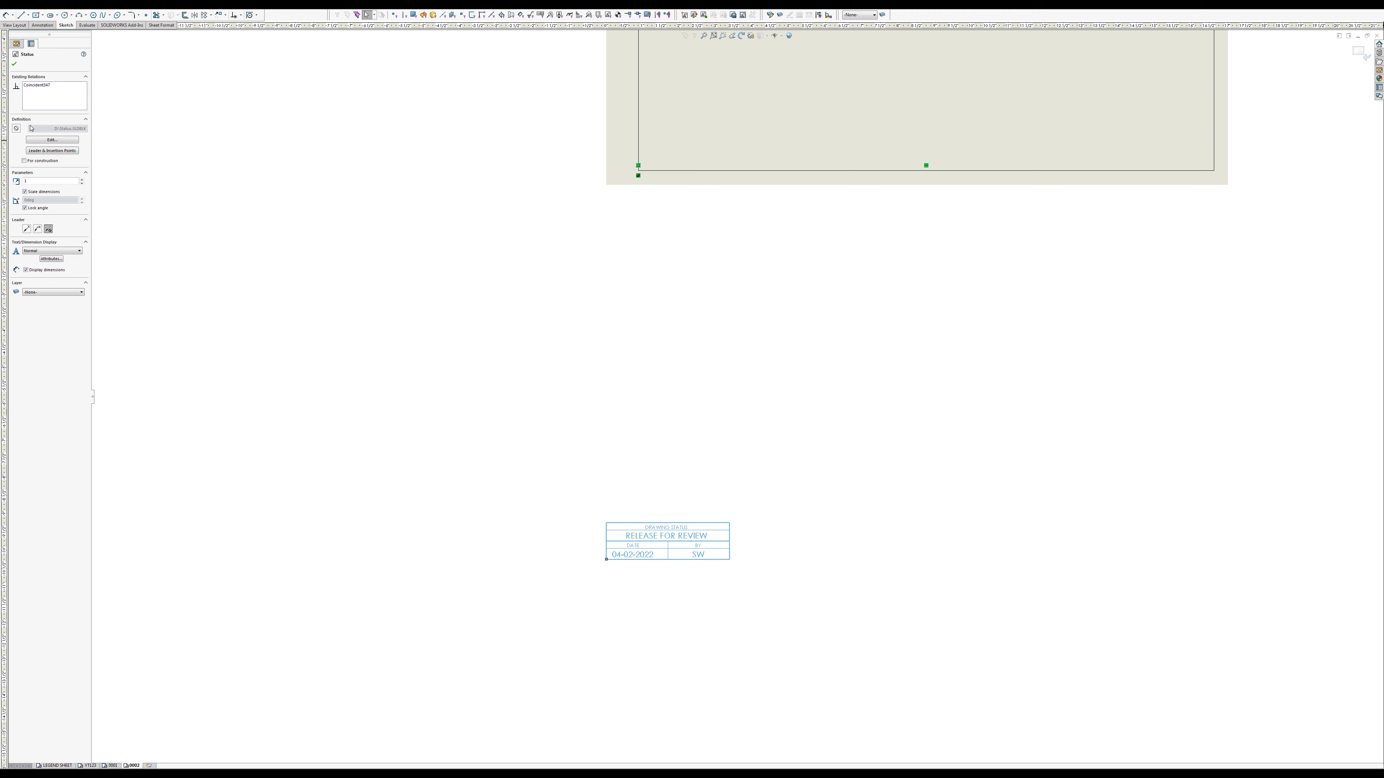
{"action": "left_click", "coordinate": [29, 87]}
{"action": "left_click", "coordinate": [639, 175]}
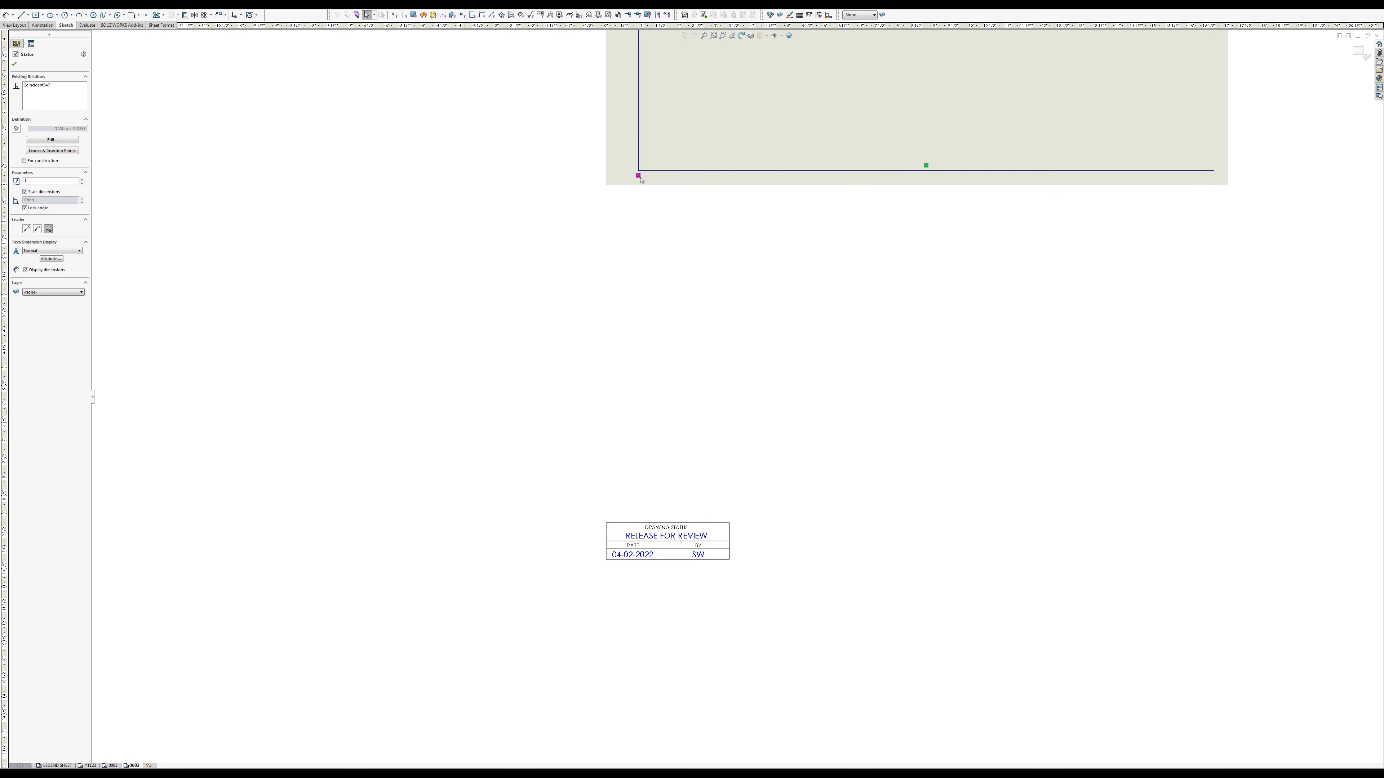
{"action": "key", "text": "Escape"}
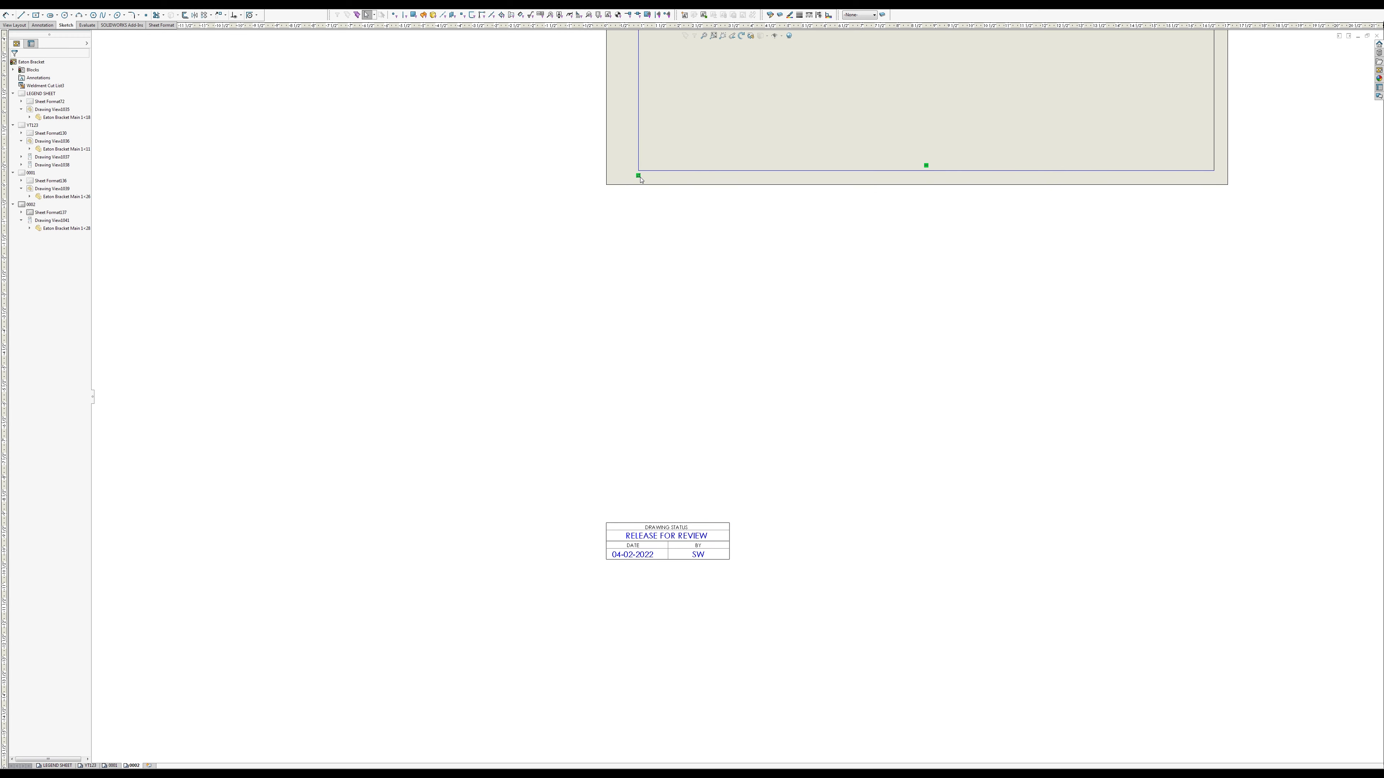
{"action": "left_click", "coordinate": [640, 177]}
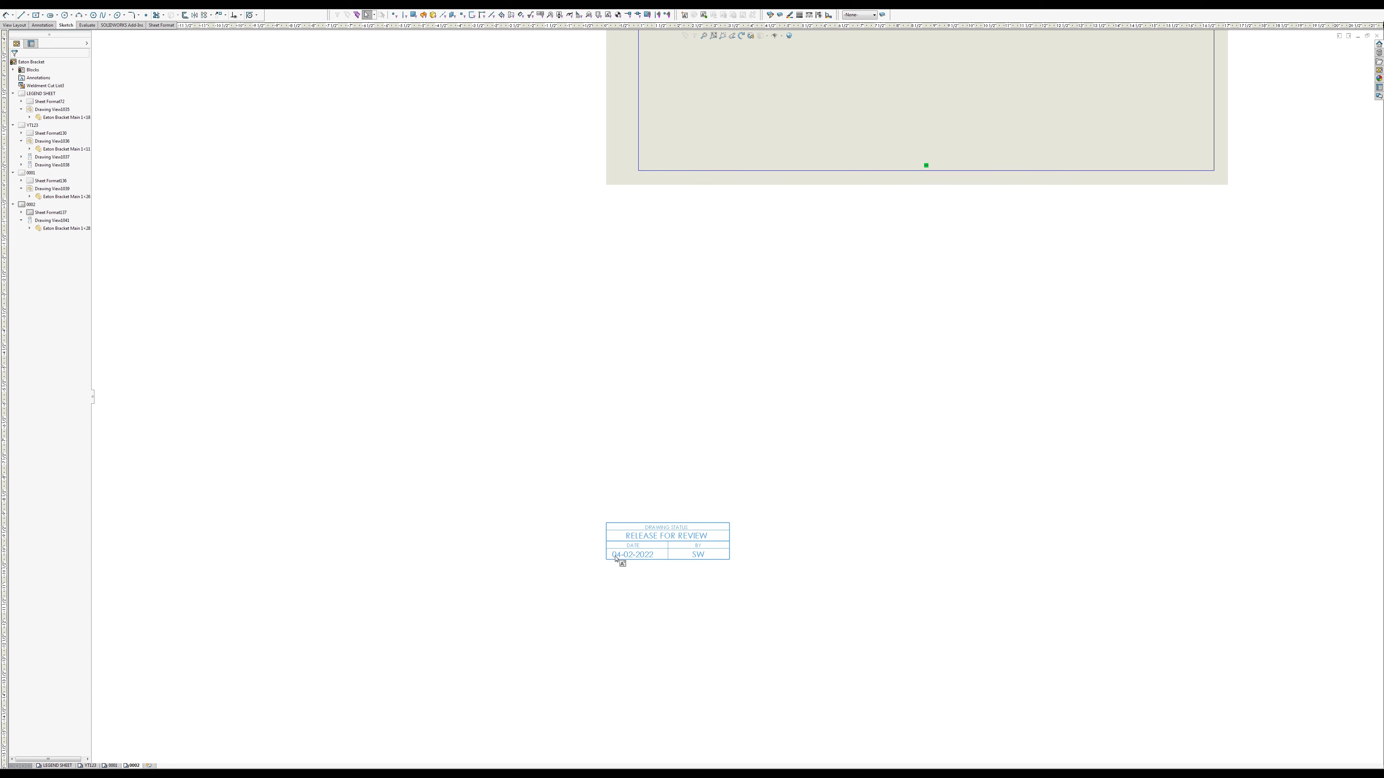
{"action": "left_click", "coordinate": [611, 535]}
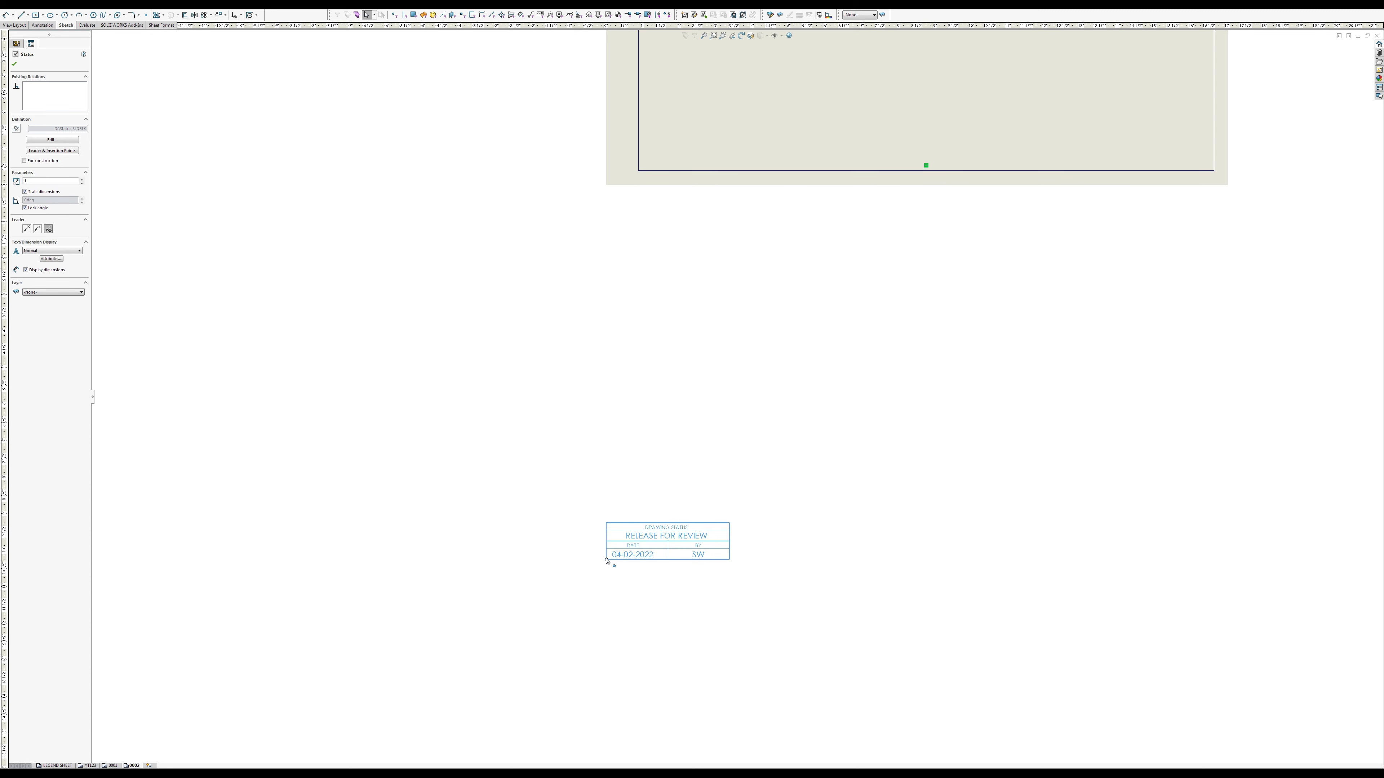
{"action": "mouse_move", "coordinate": [607, 559]}
{"action": "left_mouse_down"}
{"action": "mouse_move", "coordinate": [649, 214]}
{"action": "mouse_move", "coordinate": [639, 170]}
{"action": "left_mouse_up"}
{"action": "key", "text": "f"}
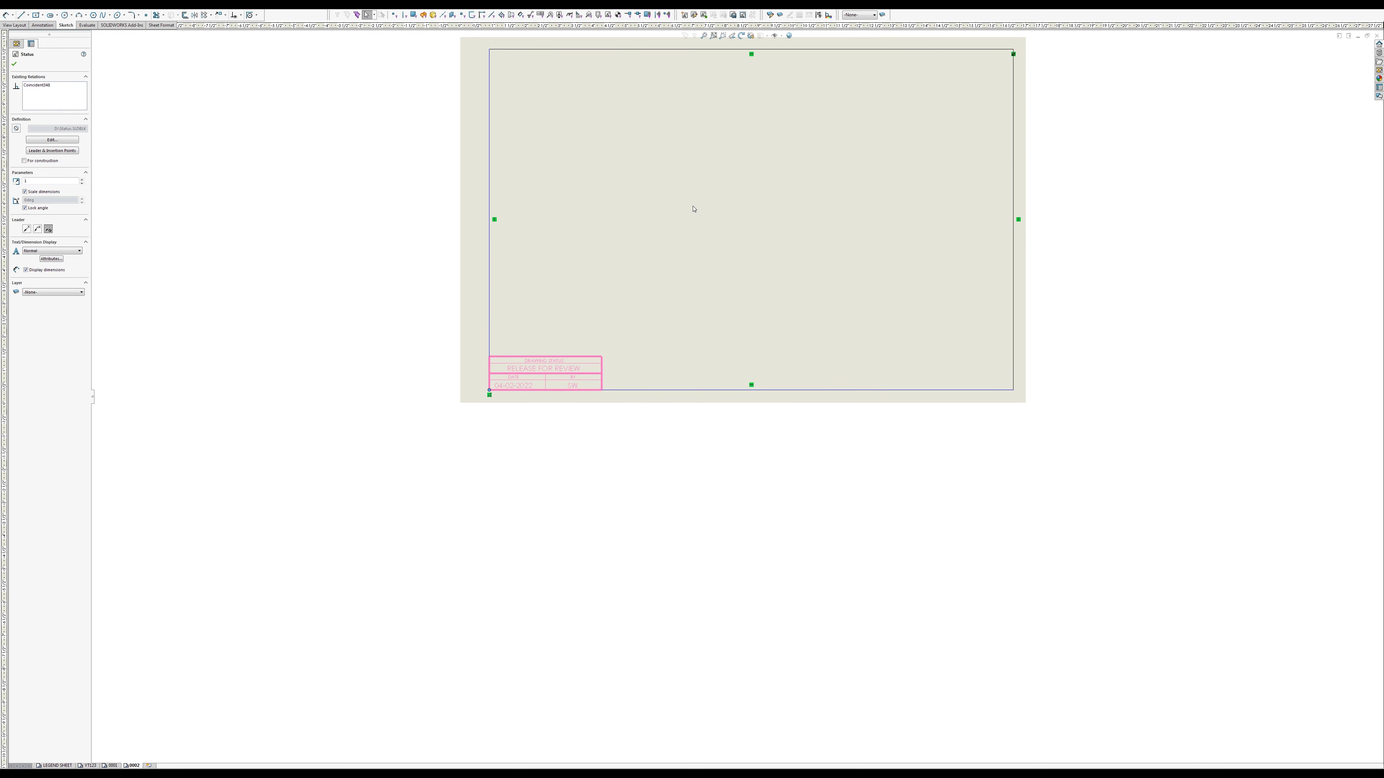
{"action": "right_click", "coordinate": [665, 365]}
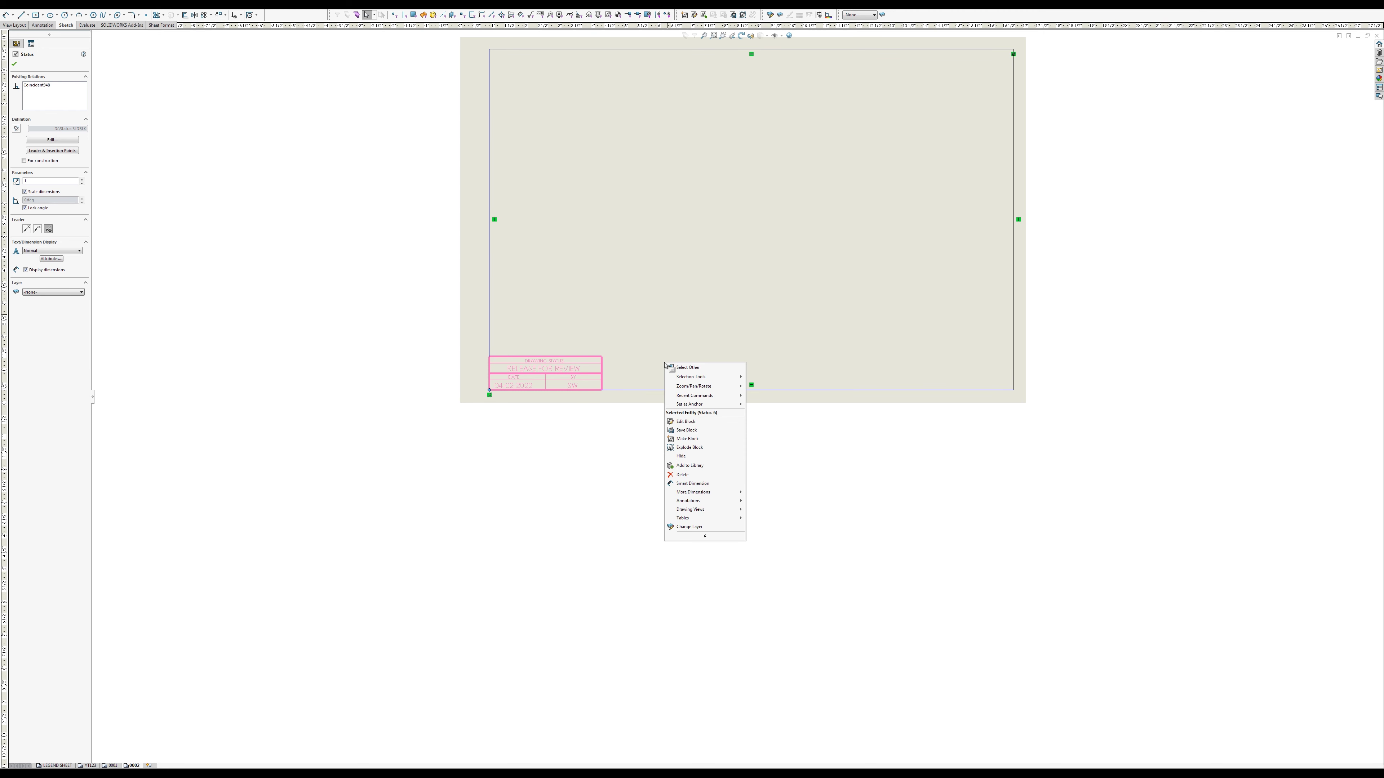
{"action": "left_click", "coordinate": [613, 467]}
{"action": "right_click", "coordinate": [708, 279]}
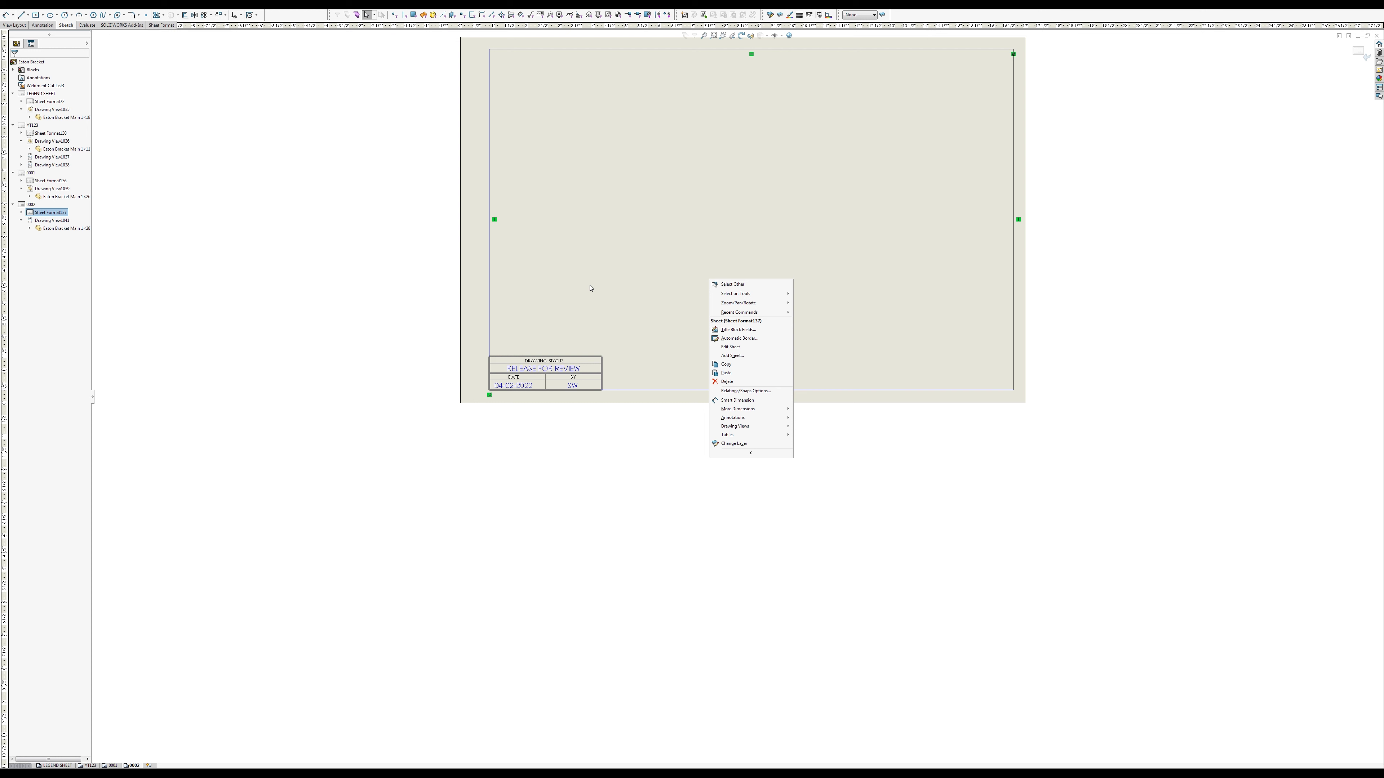
Step: Exit sheet 0002's format editing, zoom to fit, and display the Side Plates sheet 0001
{"action": "left_click", "coordinate": [590, 288]}
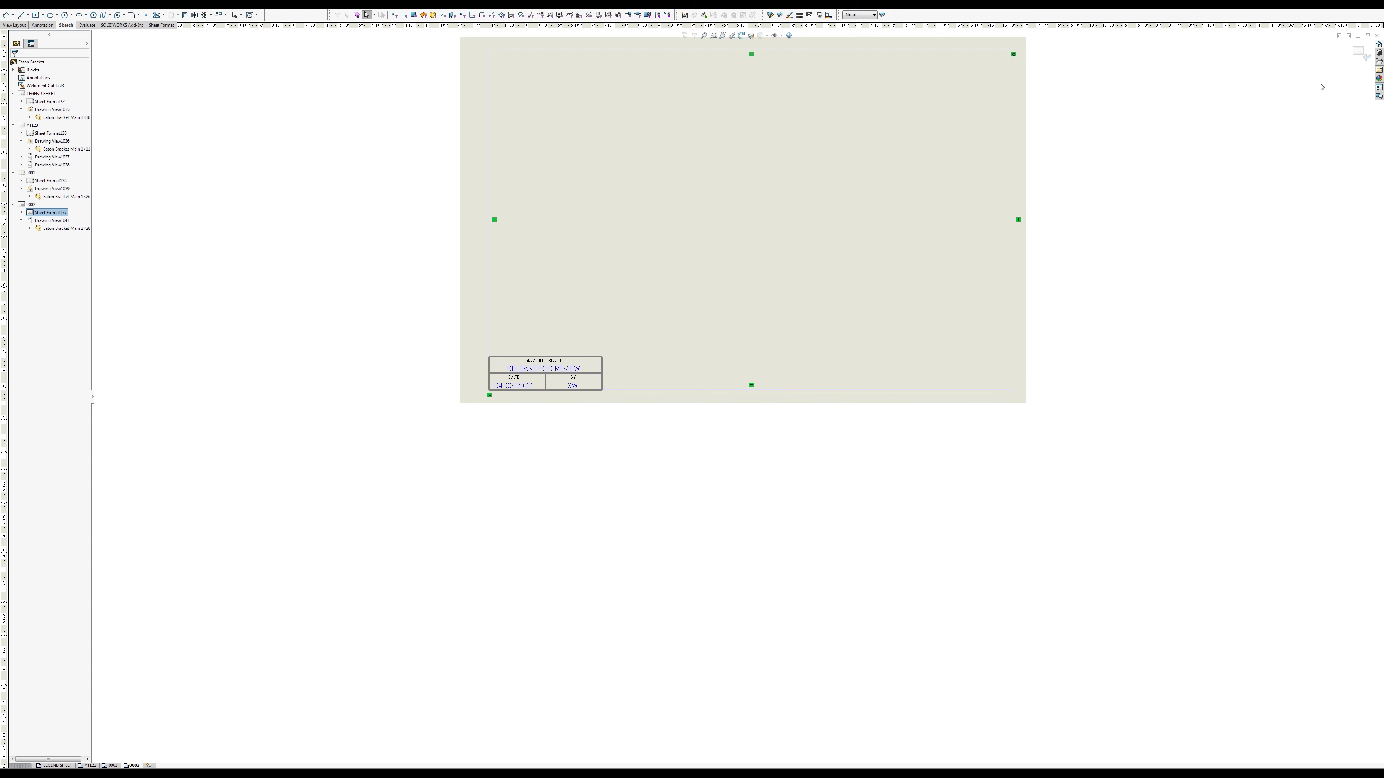
{"action": "left_click", "coordinate": [1360, 52]}
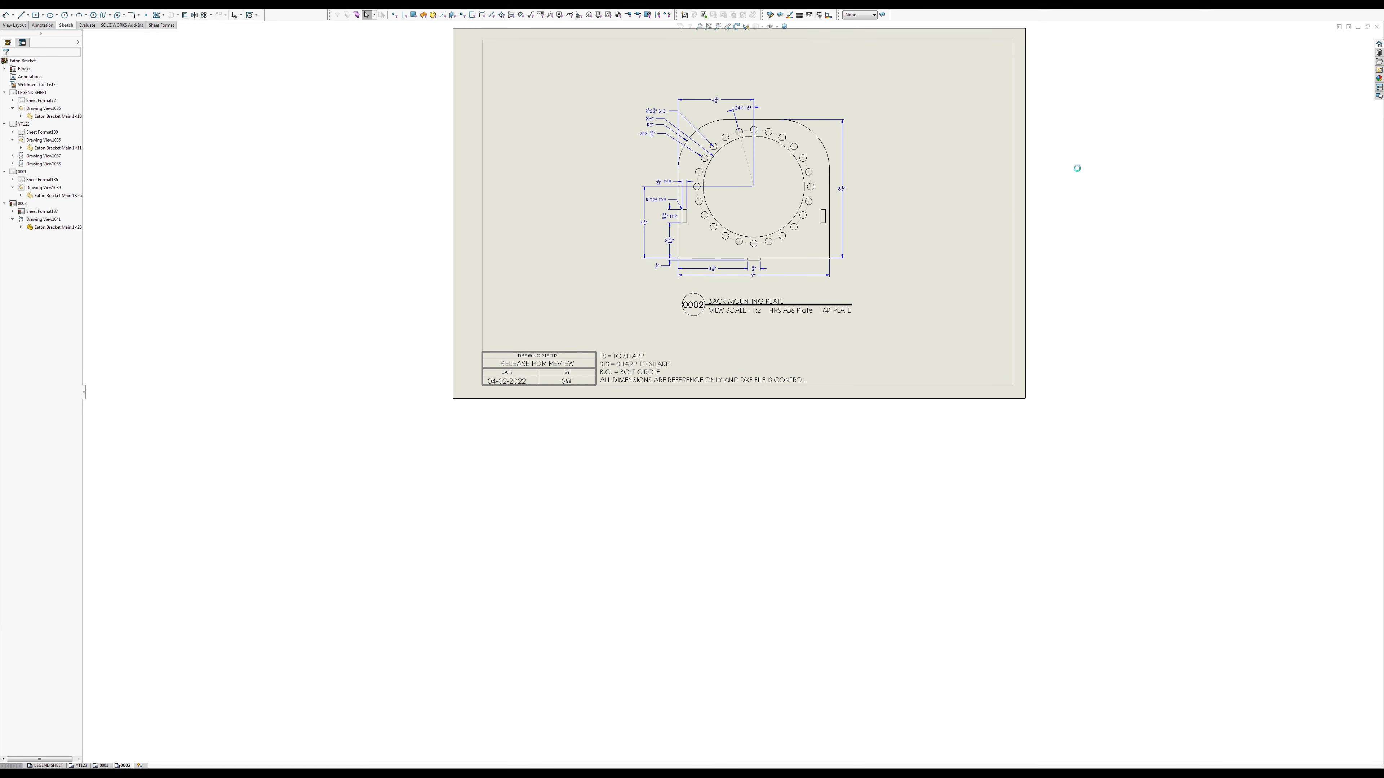
{"action": "key", "text": "f"}
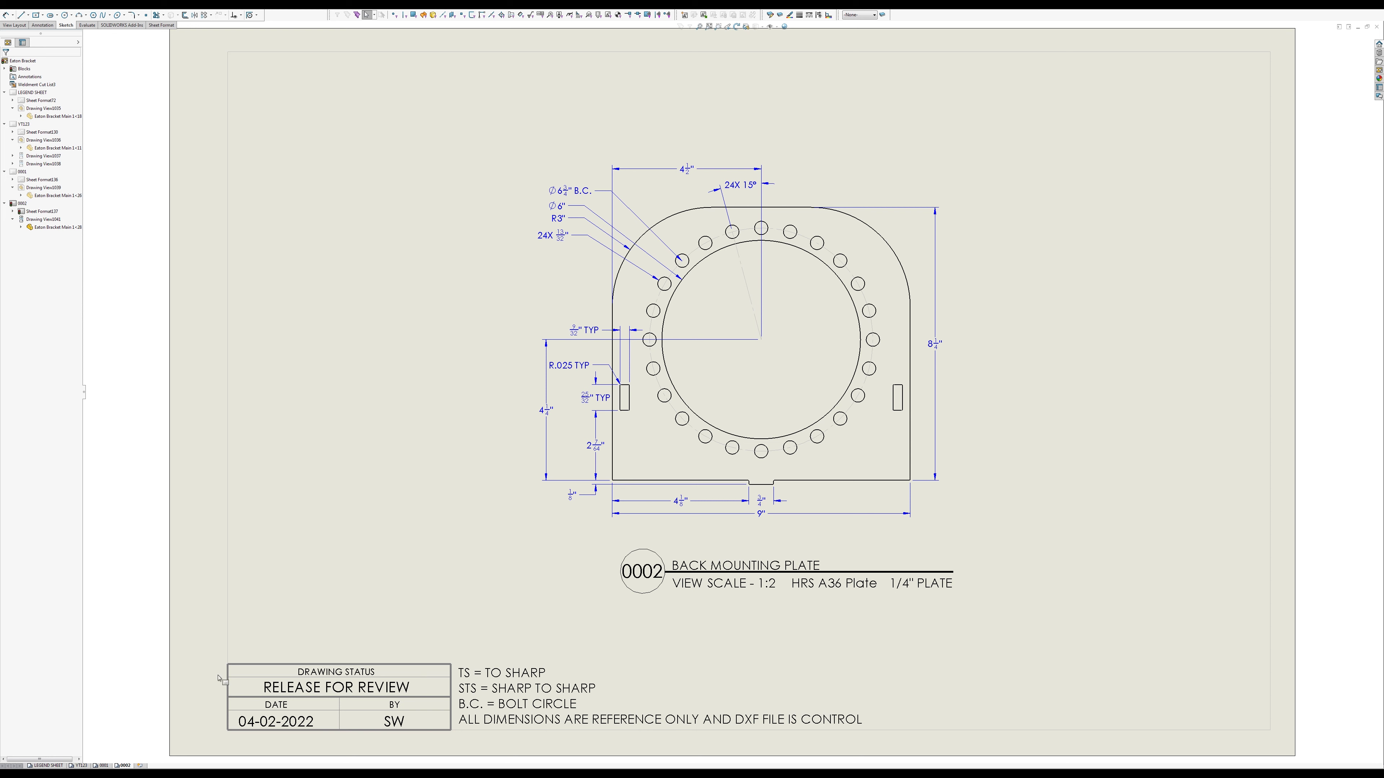
{"action": "left_click", "coordinate": [107, 766]}
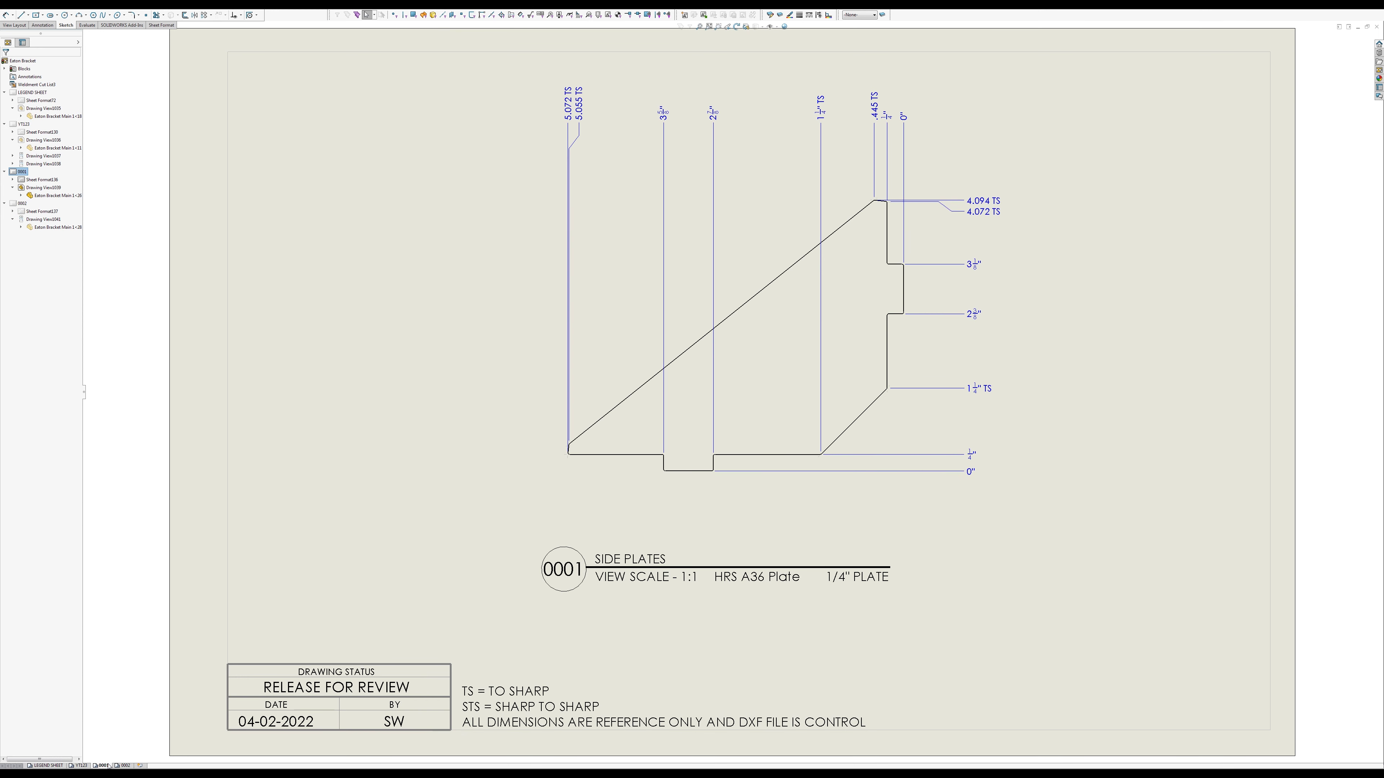
Step: Duplicate sheet 0001 at the end of the sheet list and rename the copy 0003
{"action": "right_click", "coordinate": [109, 765]}
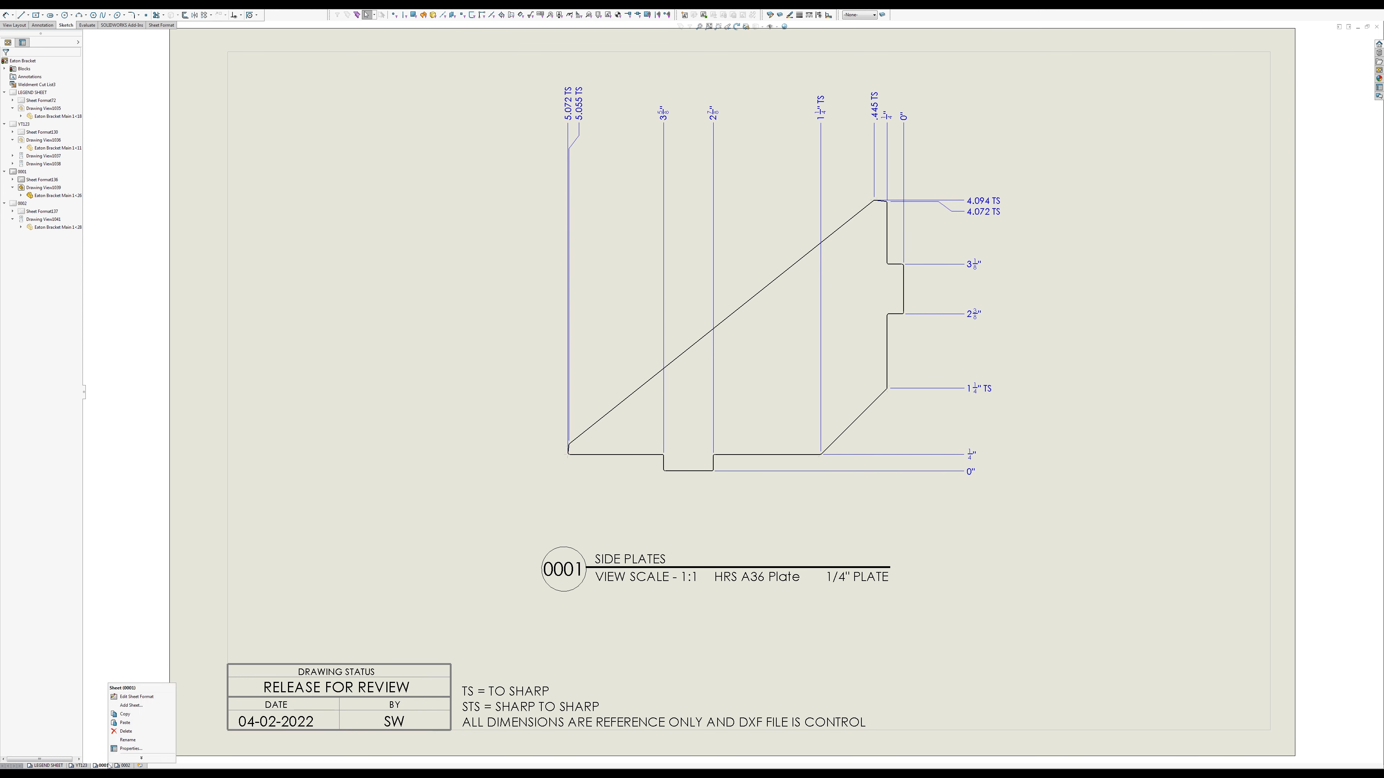
{"action": "left_click", "coordinate": [136, 715]}
{"action": "key", "text": "ctrl+v"}
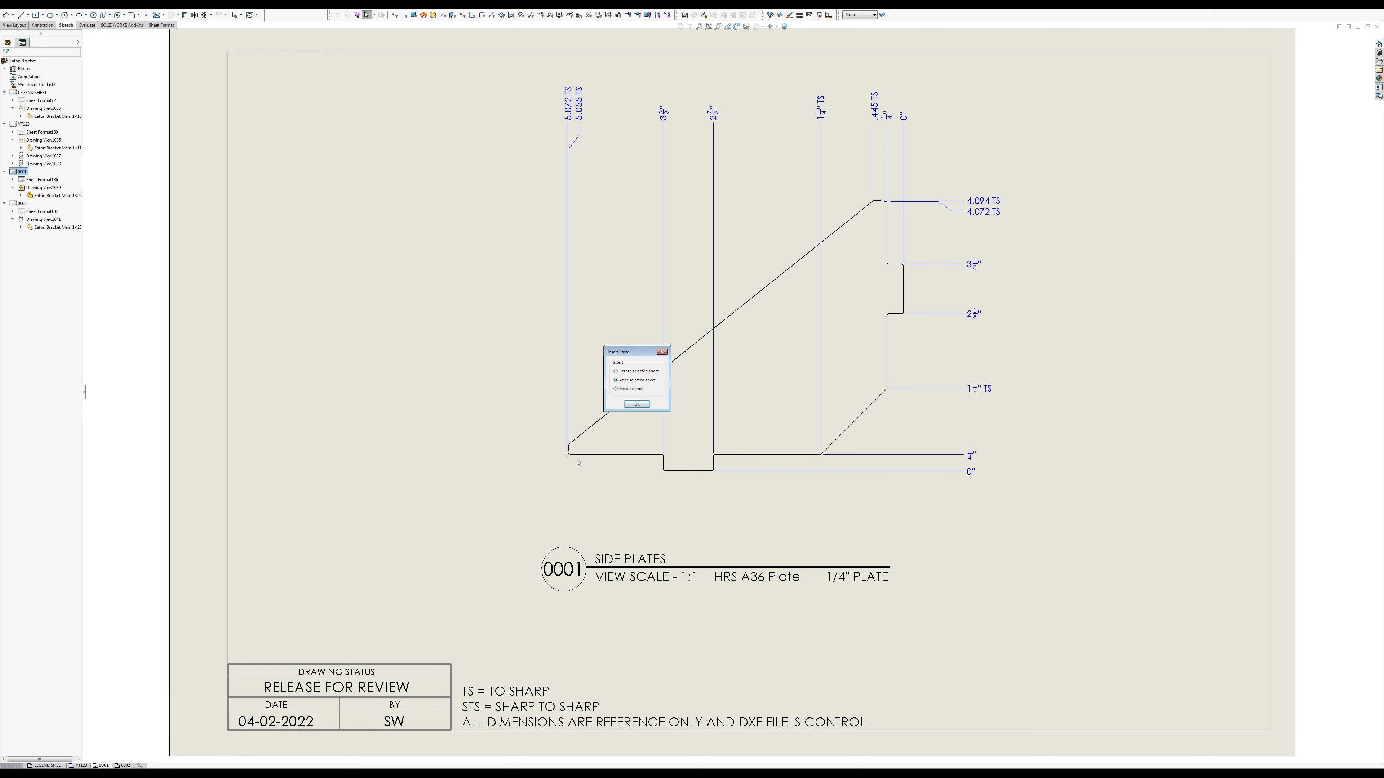
{"action": "left_click", "coordinate": [637, 404]}
{"action": "right_click", "coordinate": [147, 765]}
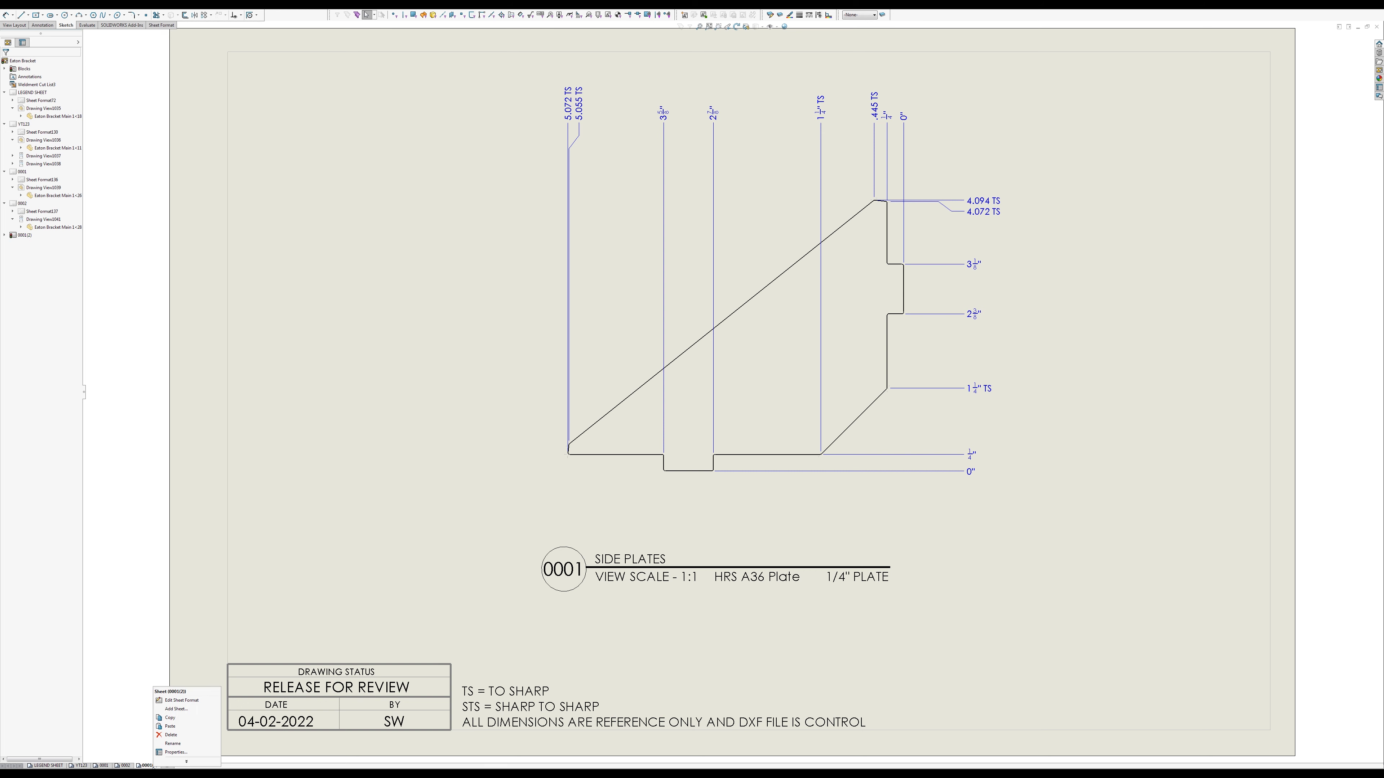
{"action": "left_click", "coordinate": [169, 747]}
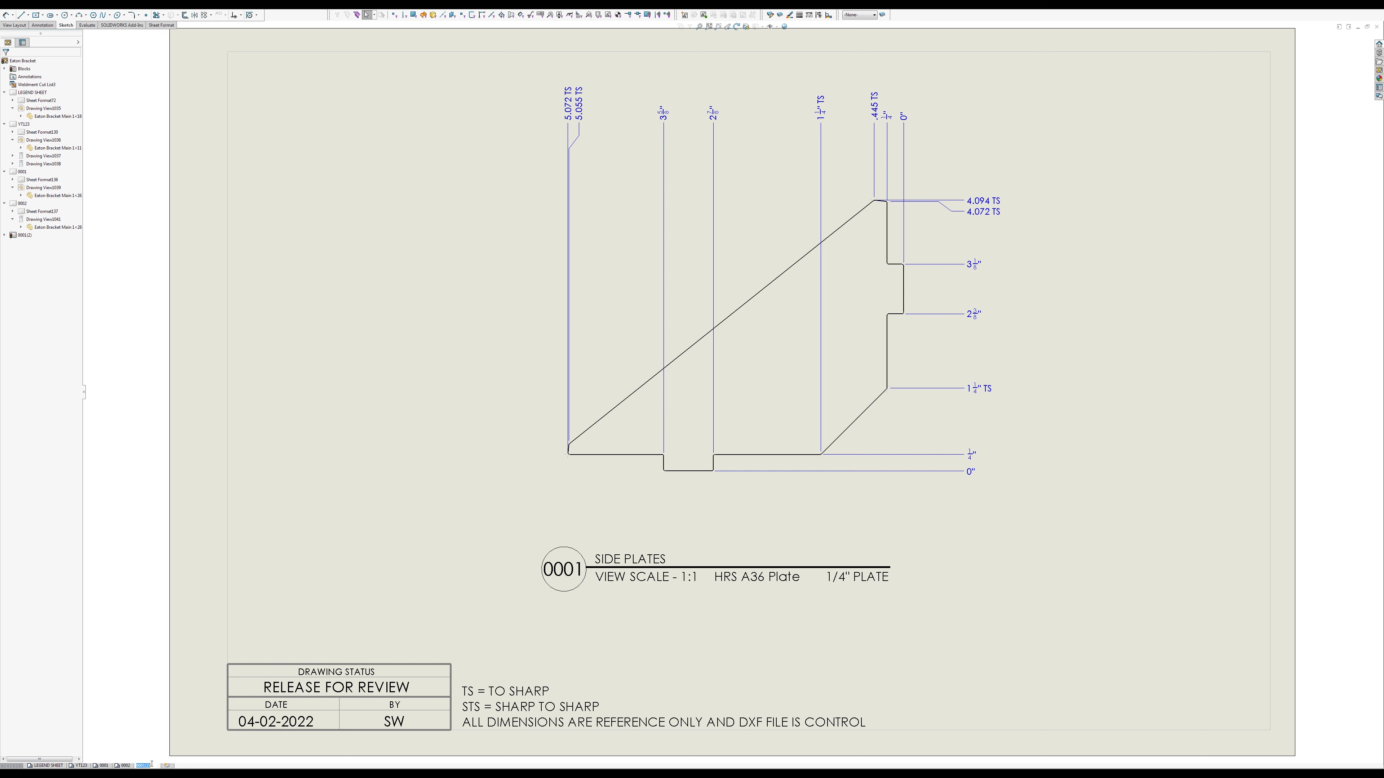
{"action": "type", "text": "0003"}
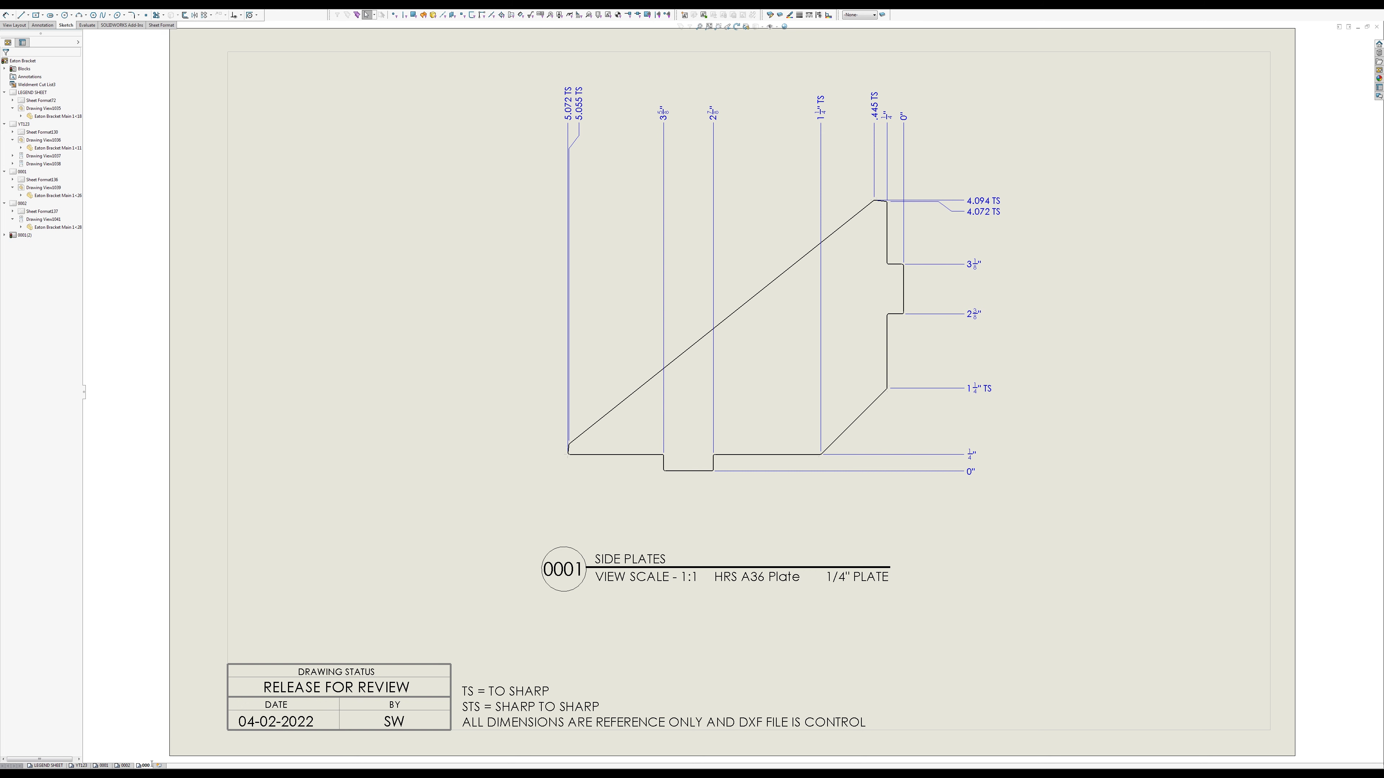
{"action": "key", "text": "Return"}
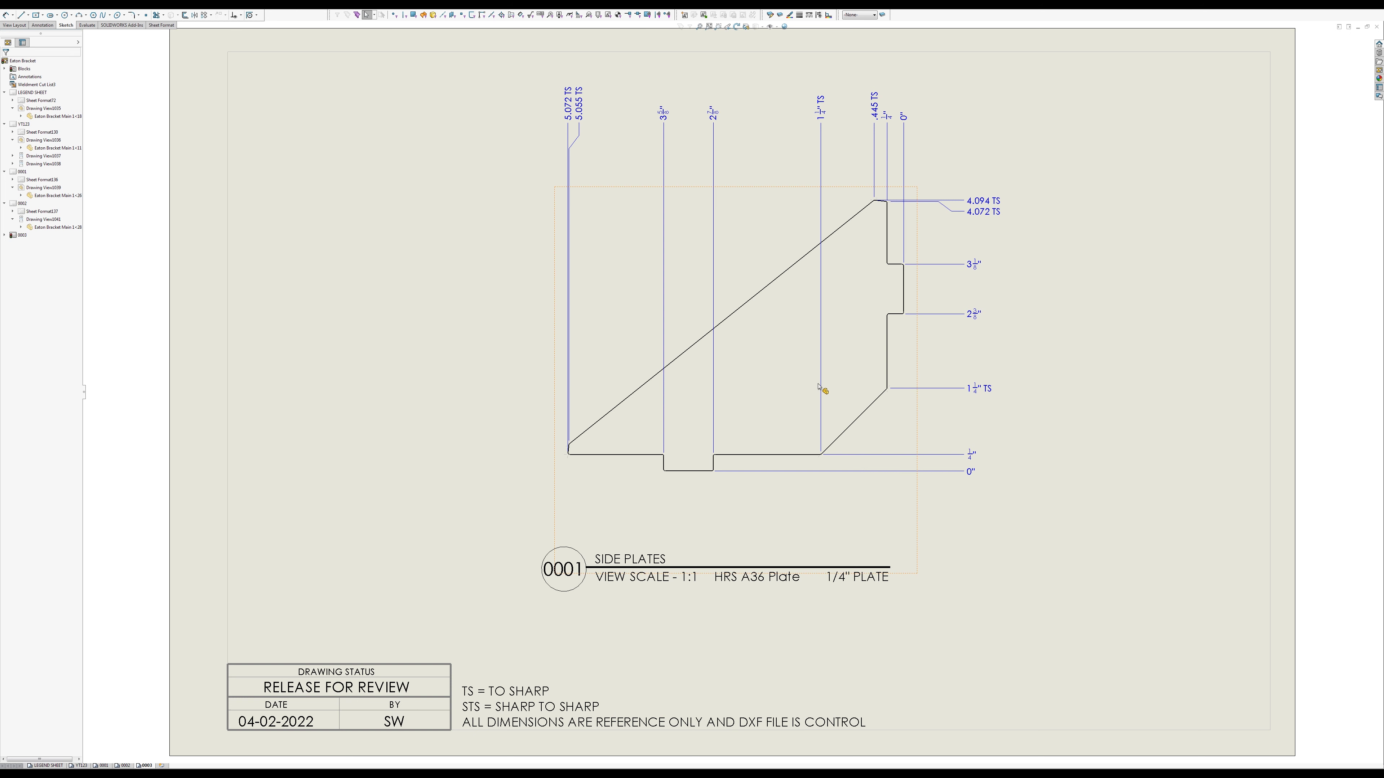
Step: Shift the Side Plates drawing view to the left on sheet 0003
{"action": "left_click_drag", "start_coordinate": [614, 410], "coordinate": [379, 423]}
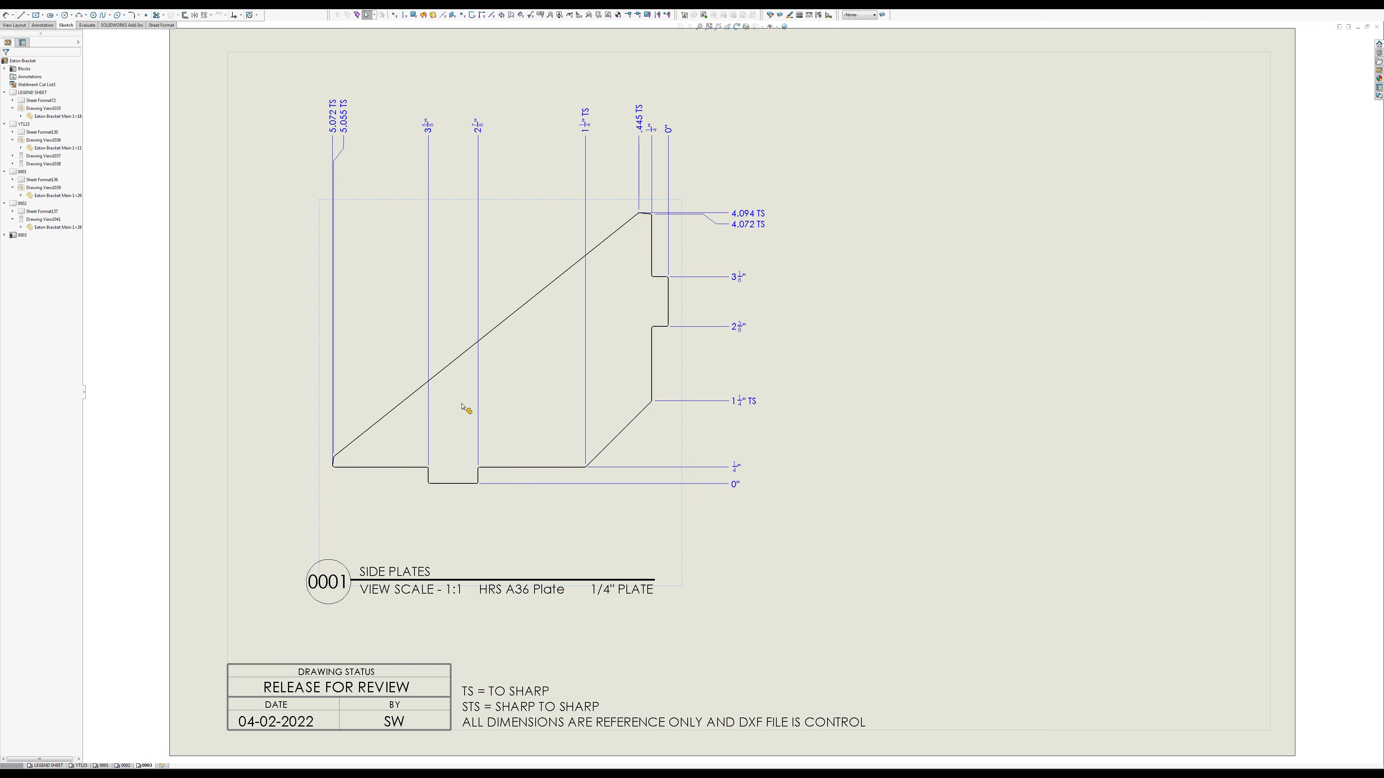
{"action": "left_click", "coordinate": [511, 372]}
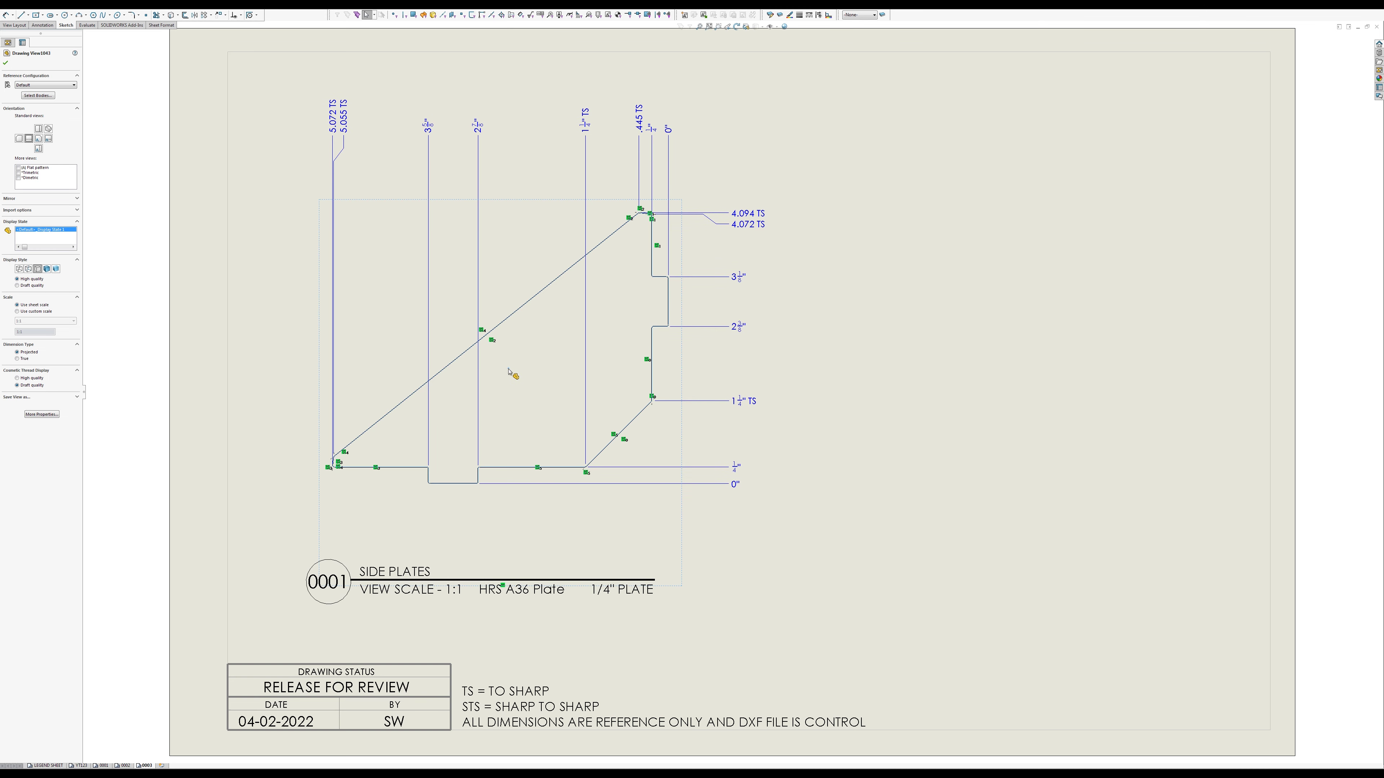
{"action": "left_click", "coordinate": [948, 369]}
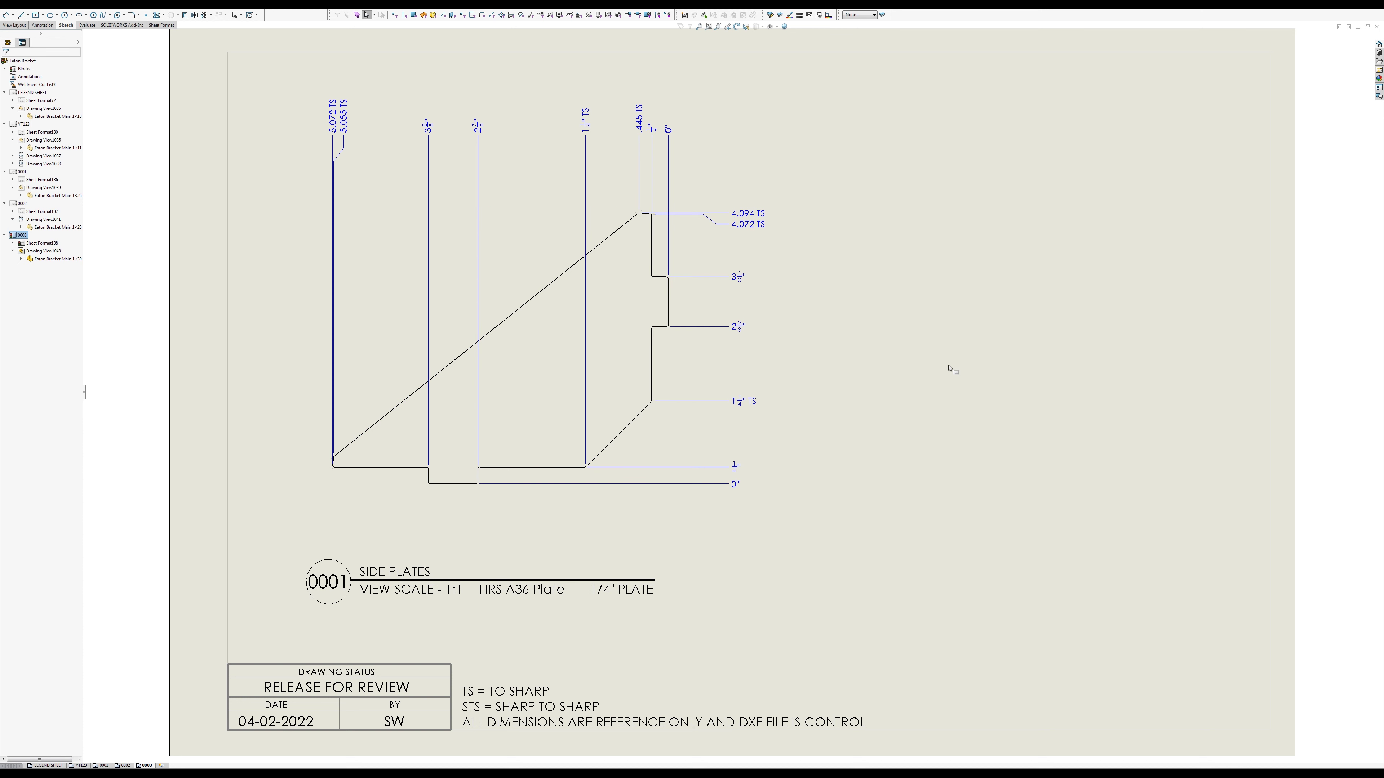
{"action": "left_click", "coordinate": [17, 26]}
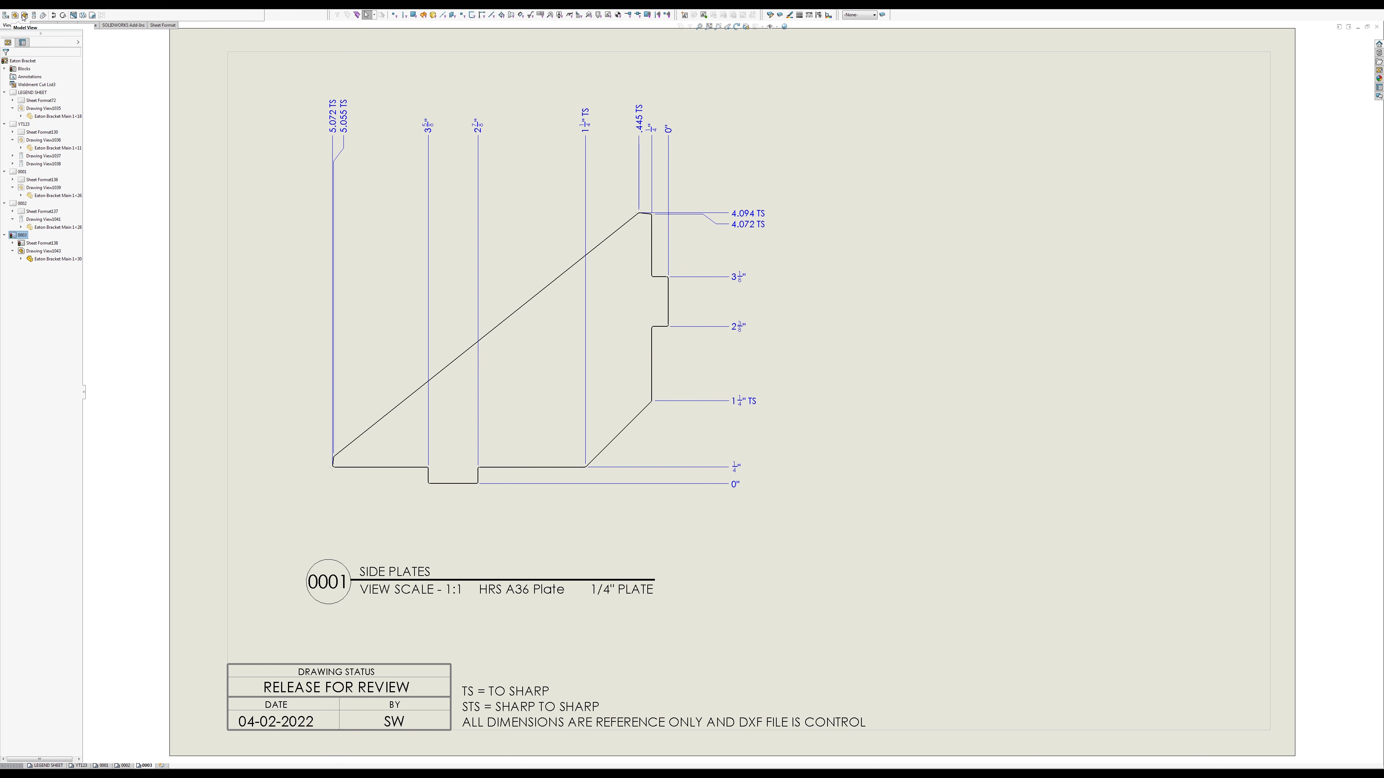
Step: Start a Relative To Model view and bring up the sheet menu offering Insert From File
{"action": "left_click", "coordinate": [25, 16]}
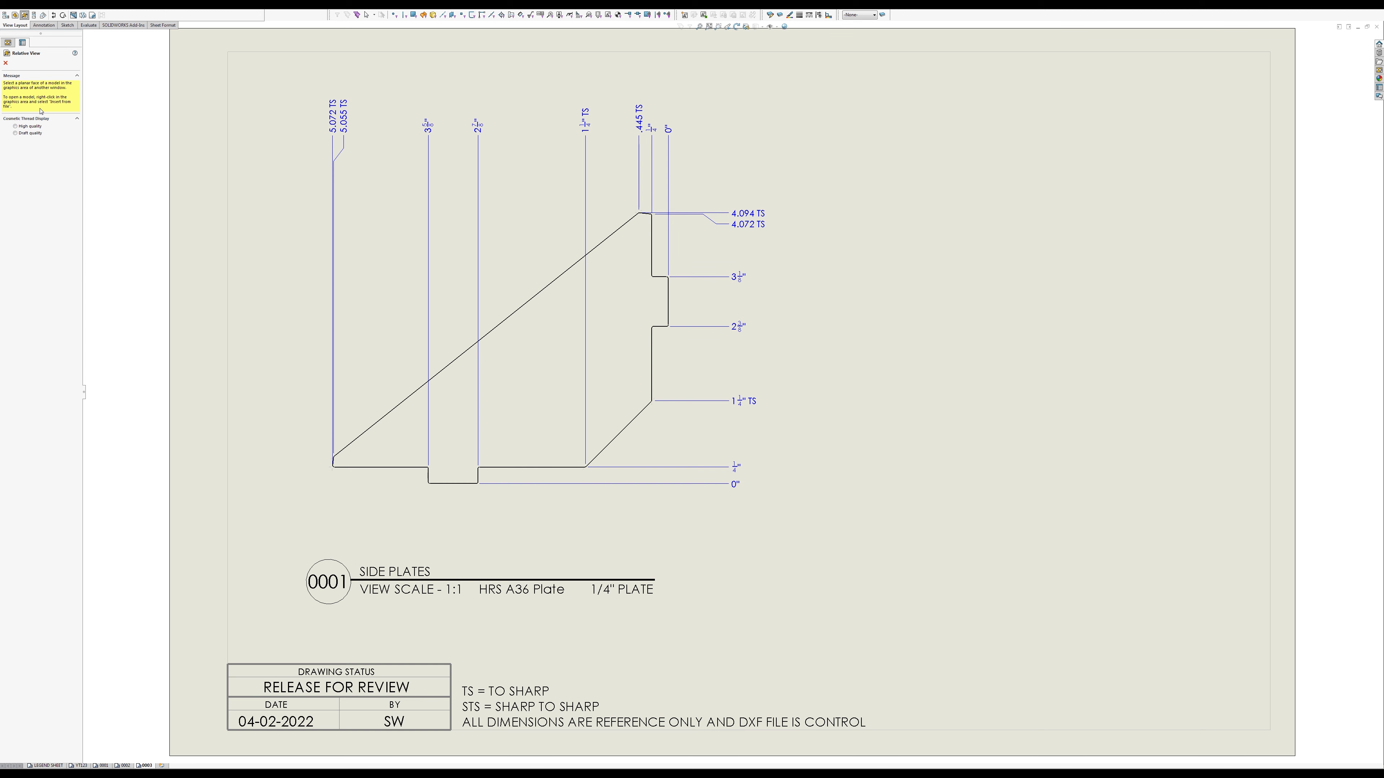
{"action": "right_click", "coordinate": [953, 203]}
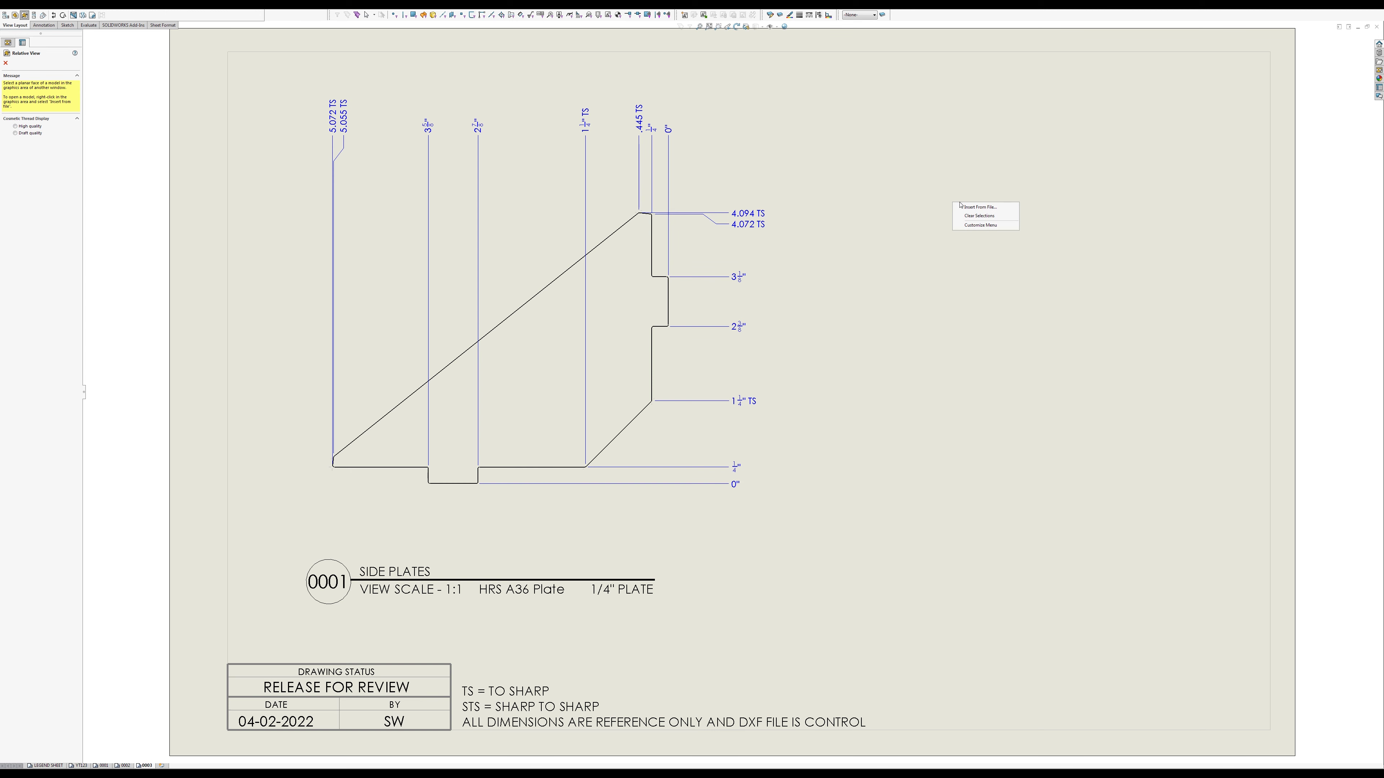
Step: Load Eaton Bracket Main 1.SLDPRT from file for the relative view
{"action": "left_click", "coordinate": [967, 207]}
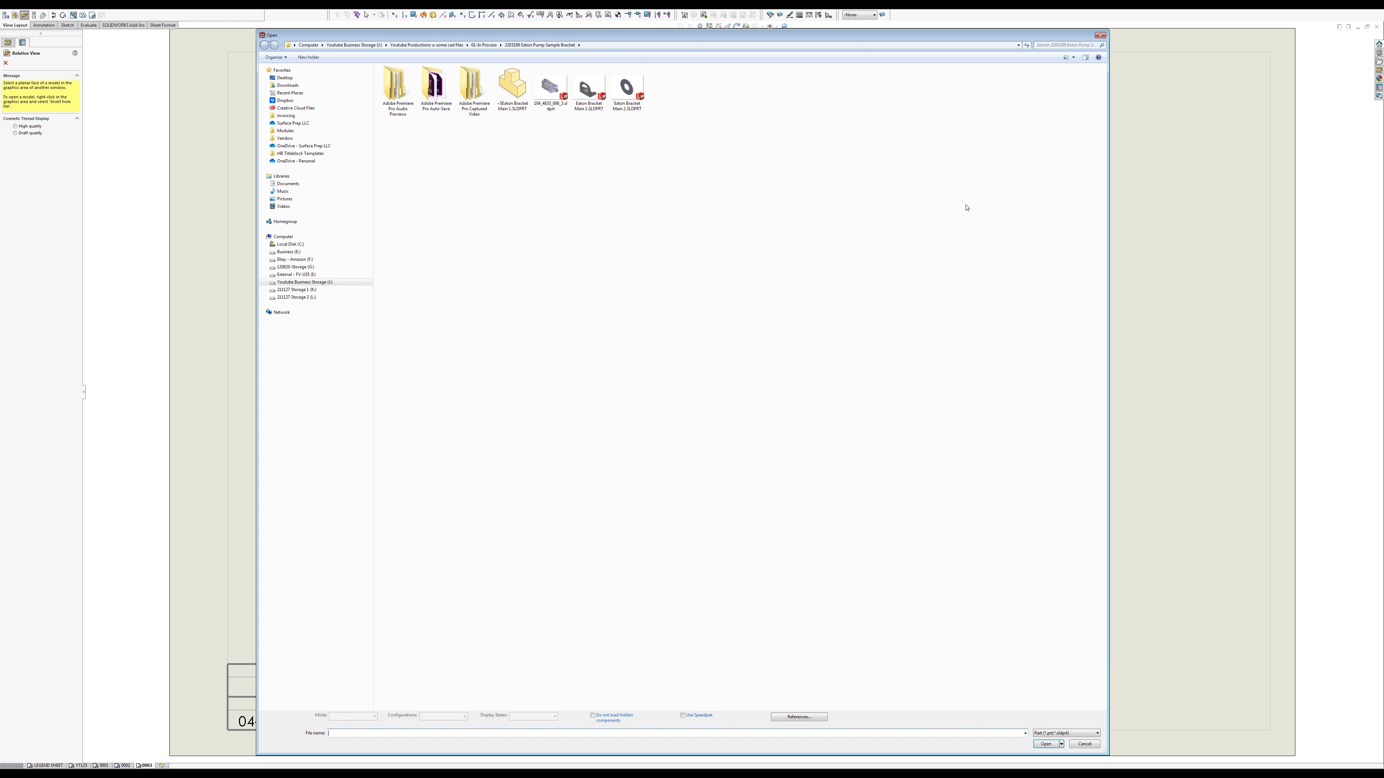
{"action": "left_click", "coordinate": [586, 100]}
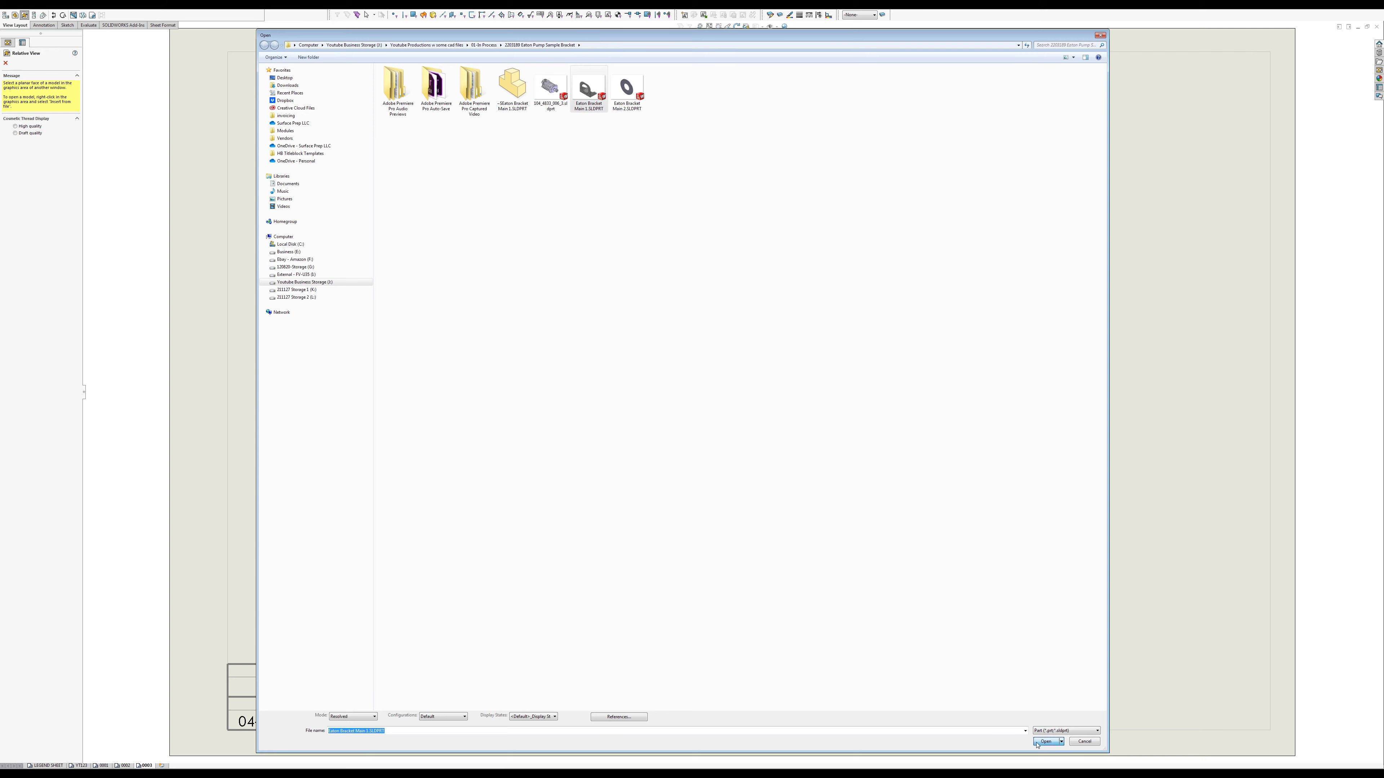
{"action": "key", "text": "Return"}
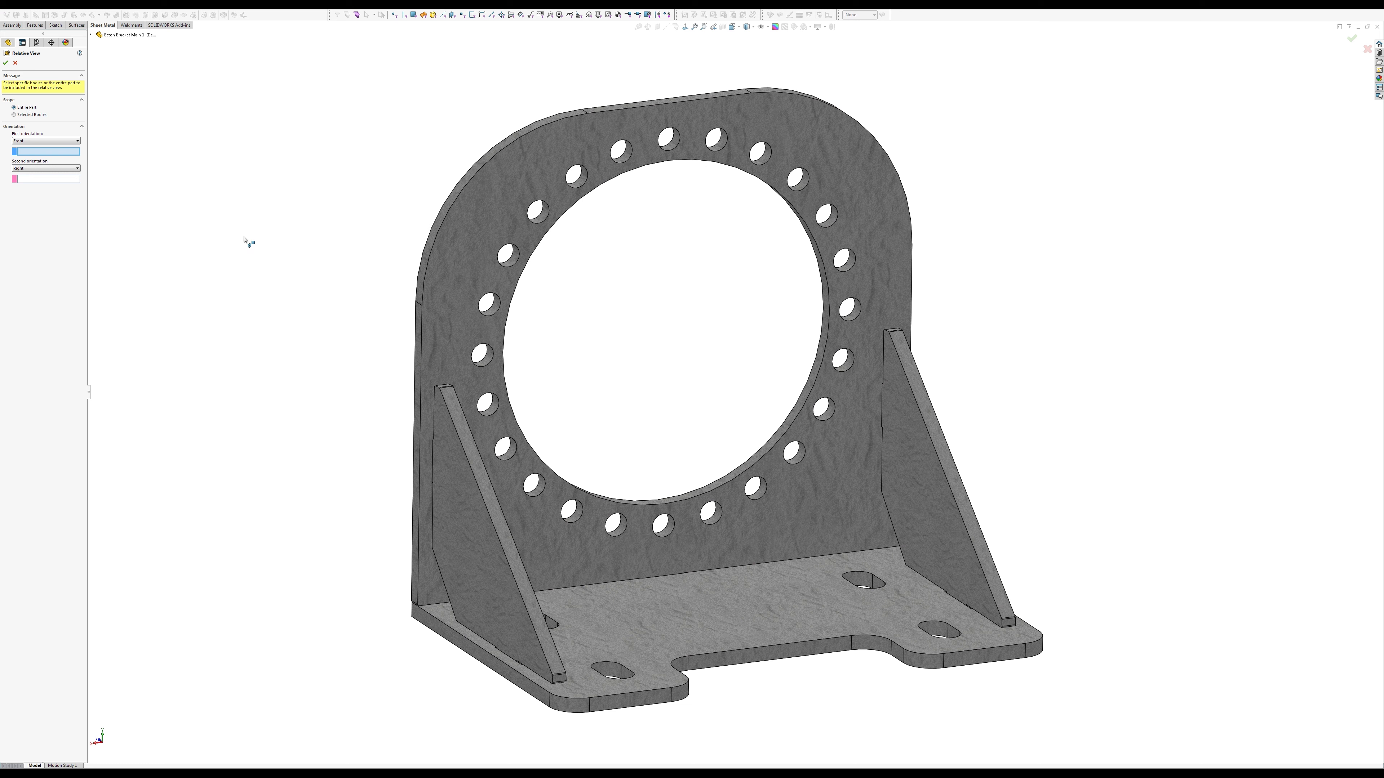
Step: Limit the relative view to the bracket's bottom plate body only
{"action": "left_click", "coordinate": [14, 114]}
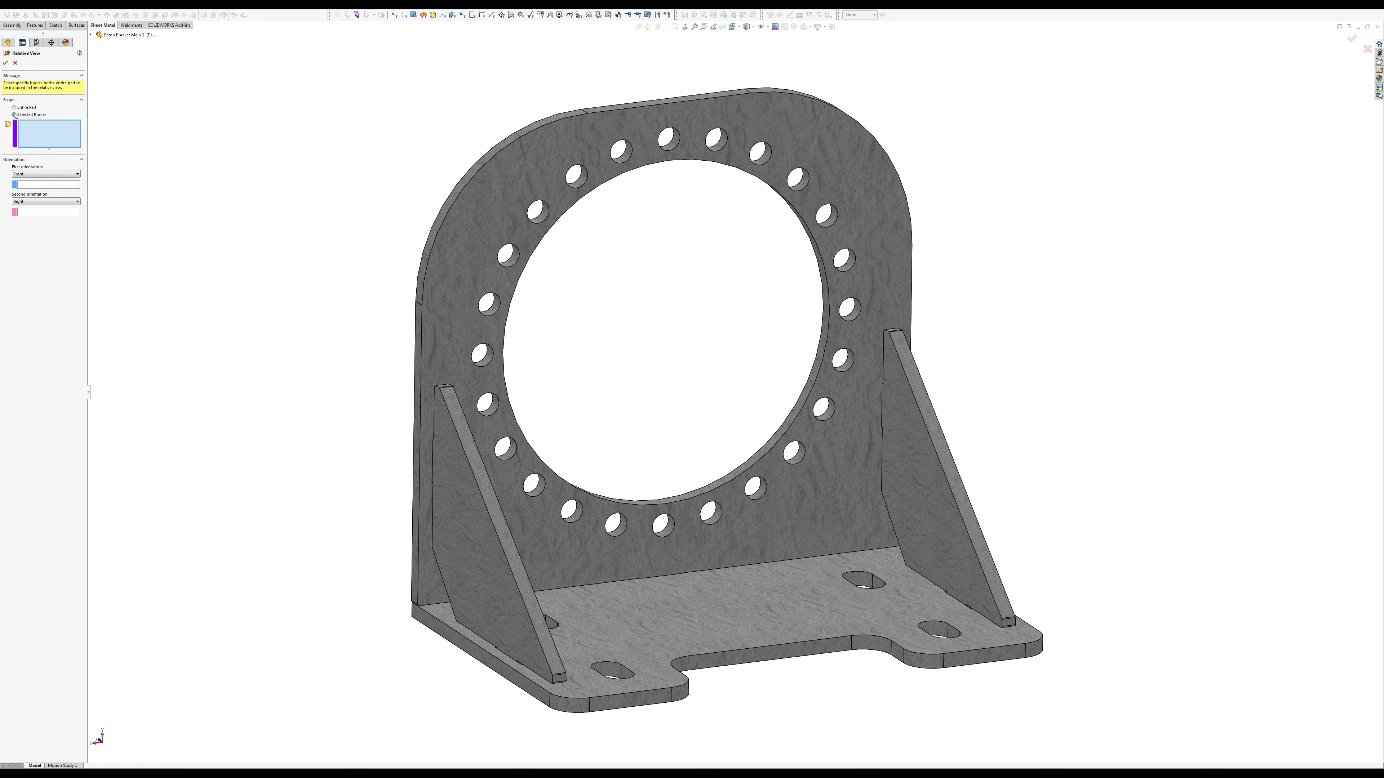
{"action": "left_click", "coordinate": [656, 603]}
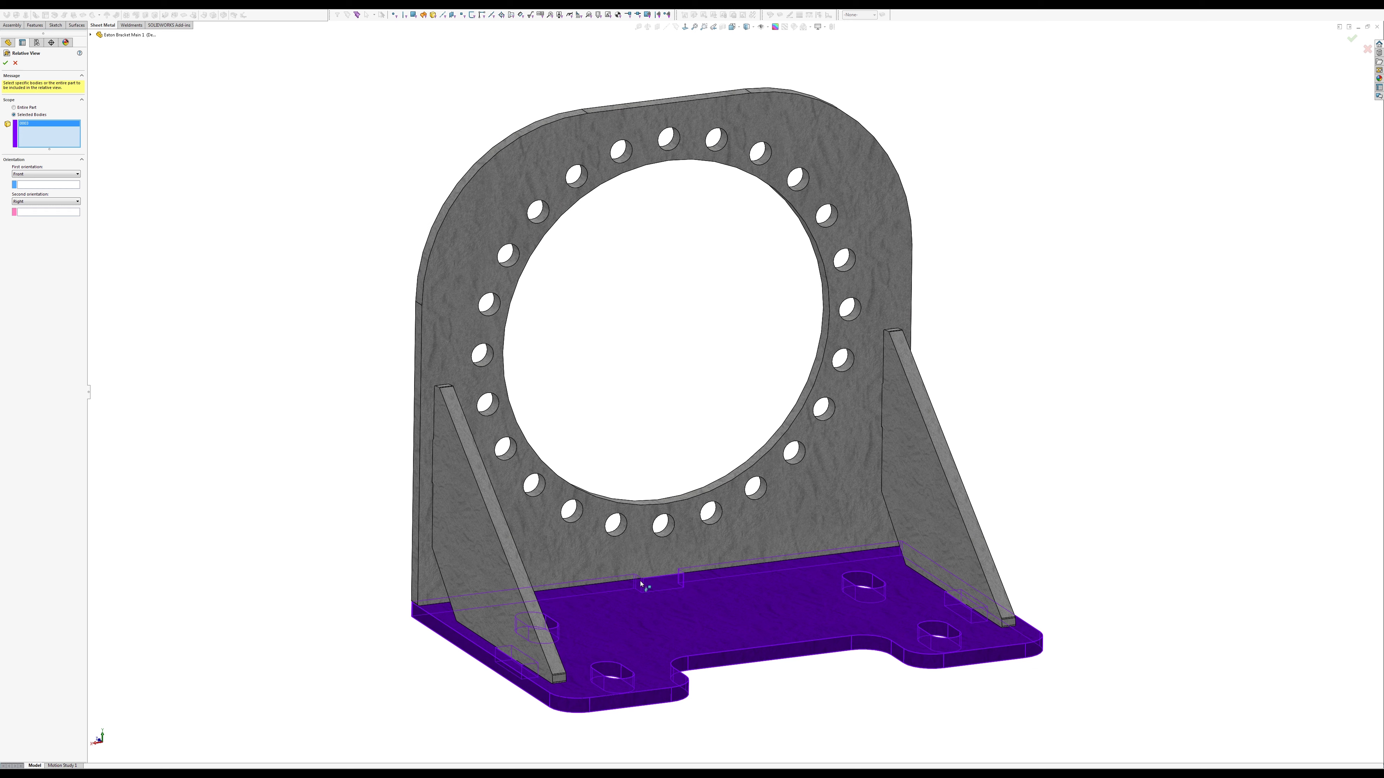
{"action": "middle_click_drag", "start_coordinate": [693, 617], "coordinate": [976, 594]}
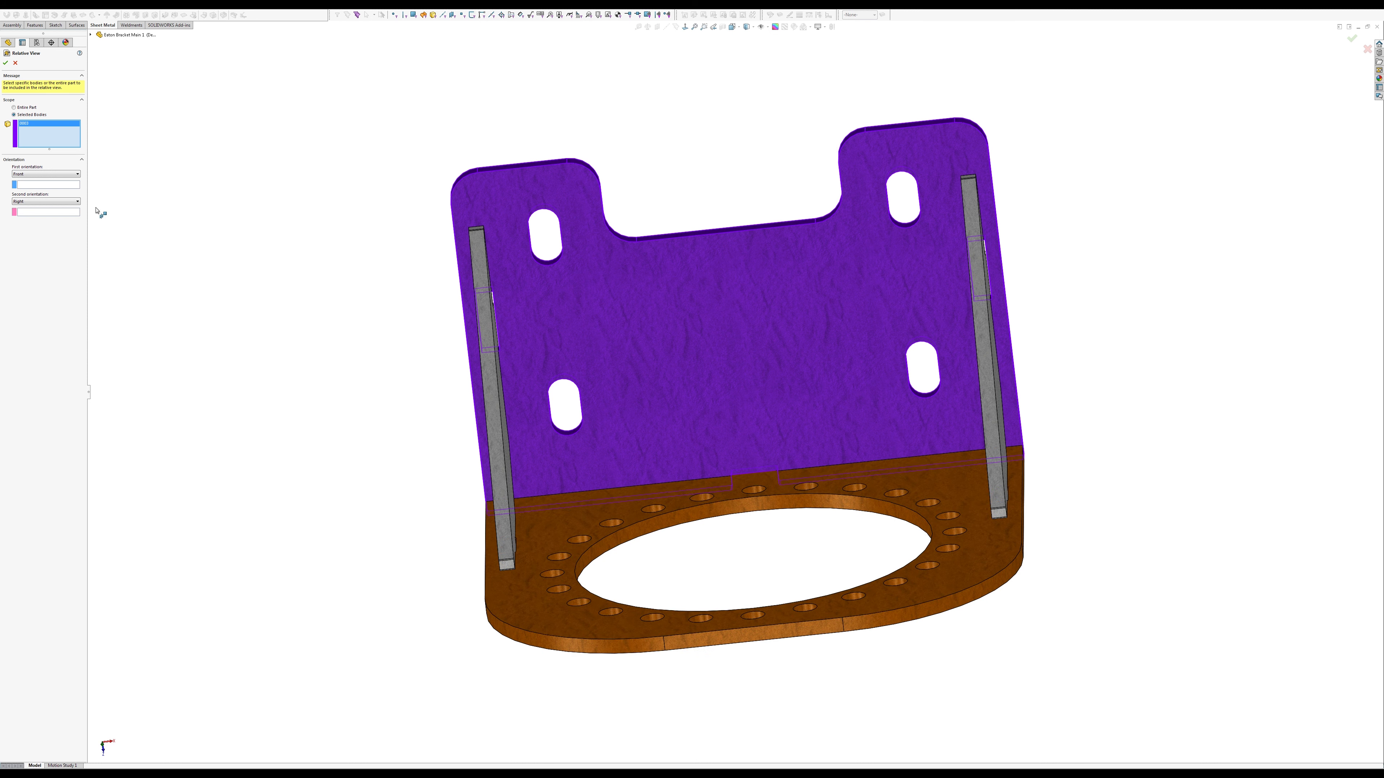
Step: Orient the view with the plate's flat face as Front and its edge face as Right
{"action": "left_click", "coordinate": [63, 186]}
{"action": "left_click", "coordinate": [687, 286]}
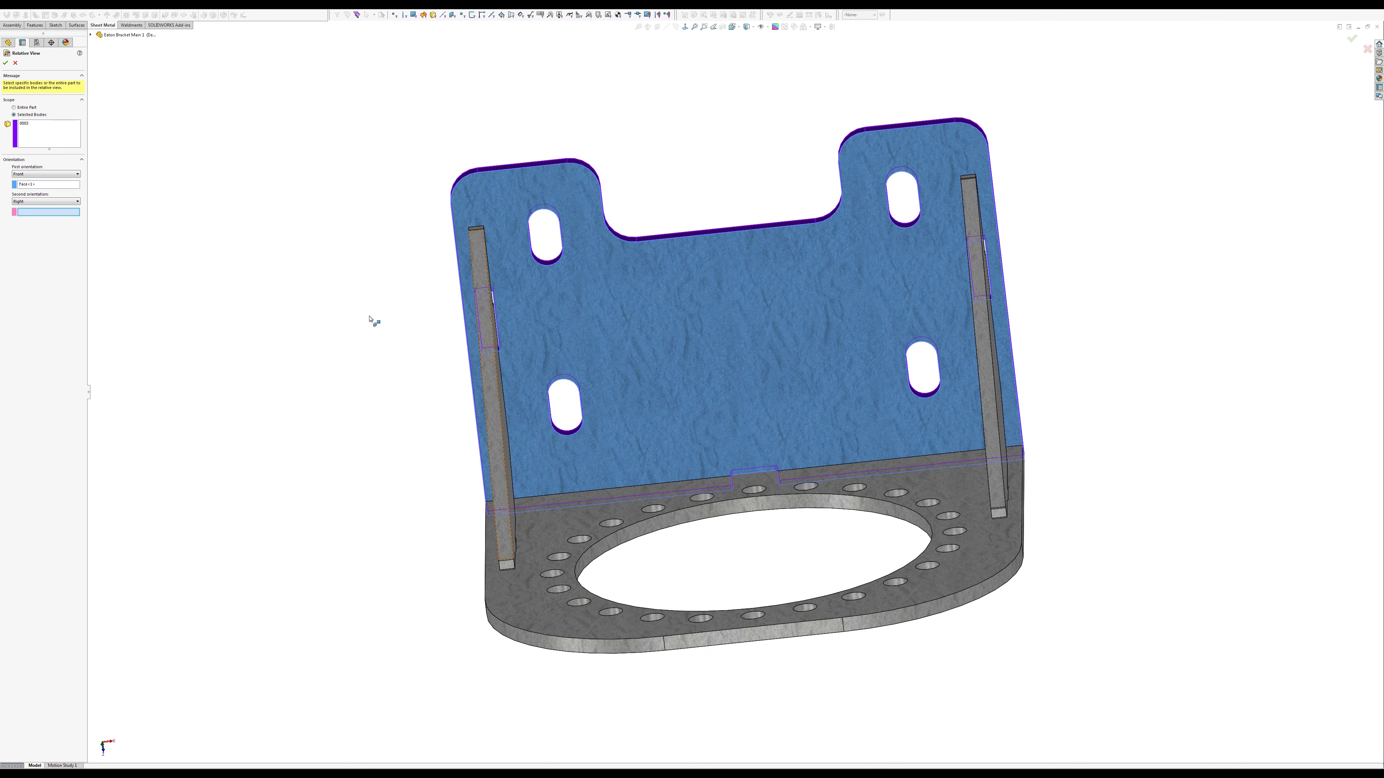
{"action": "left_click", "coordinate": [40, 204]}
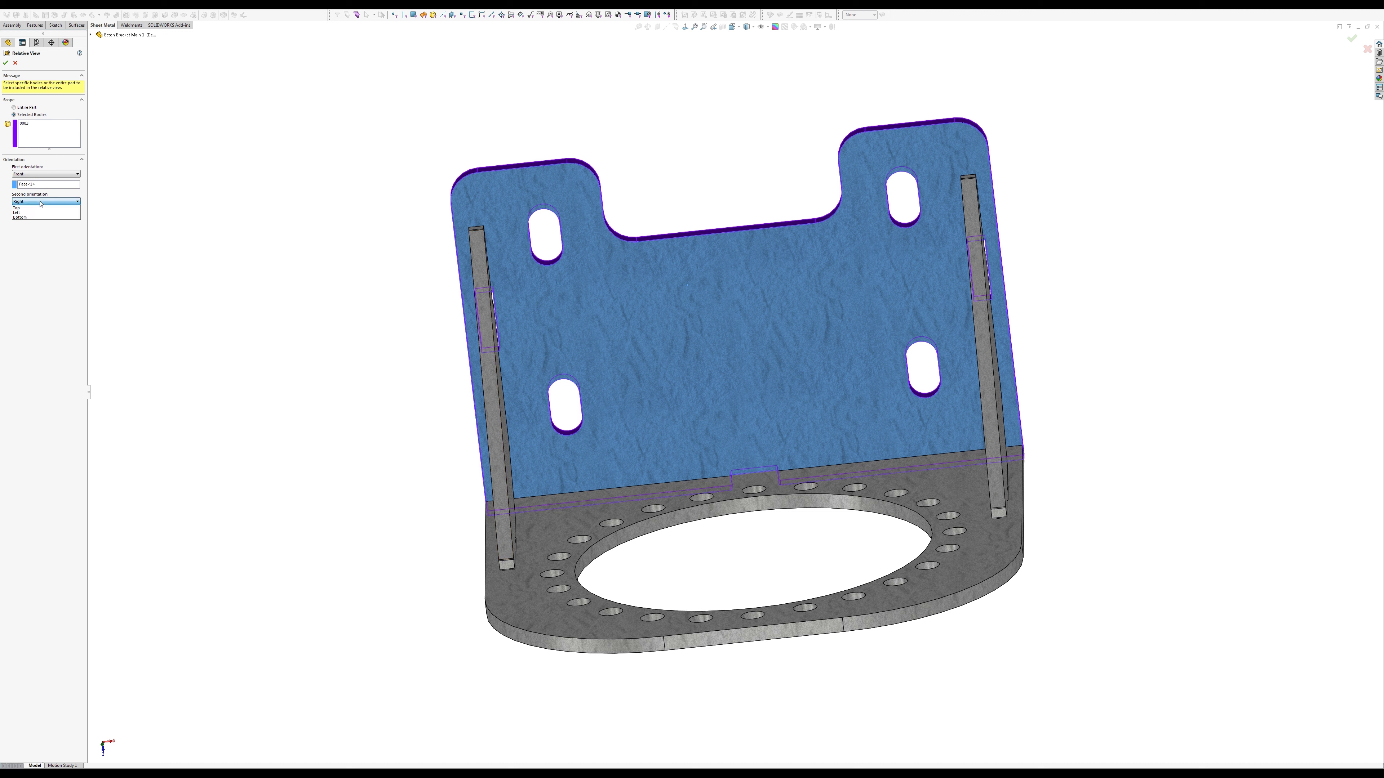
{"action": "left_click", "coordinate": [44, 205]}
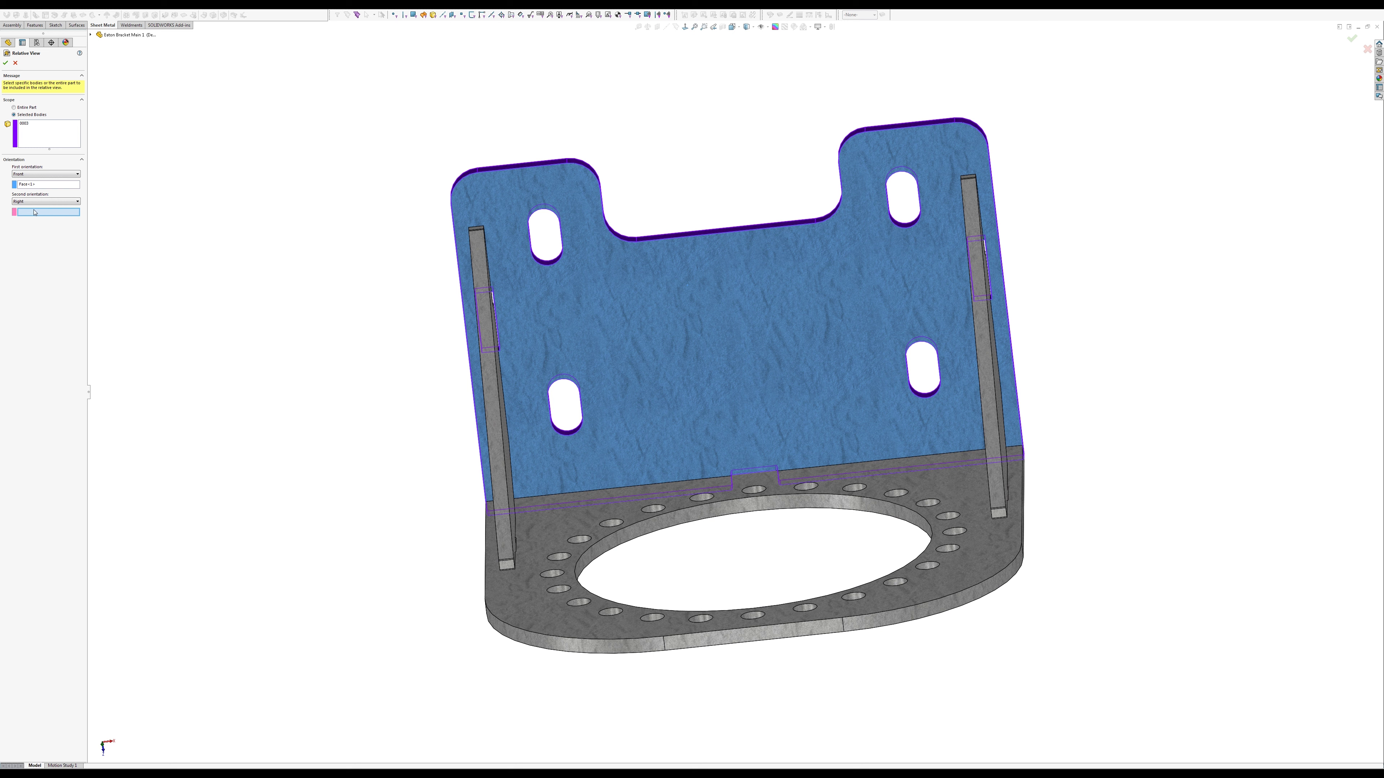
{"action": "middle_click_drag", "start_coordinate": [315, 231], "coordinate": [658, 173]}
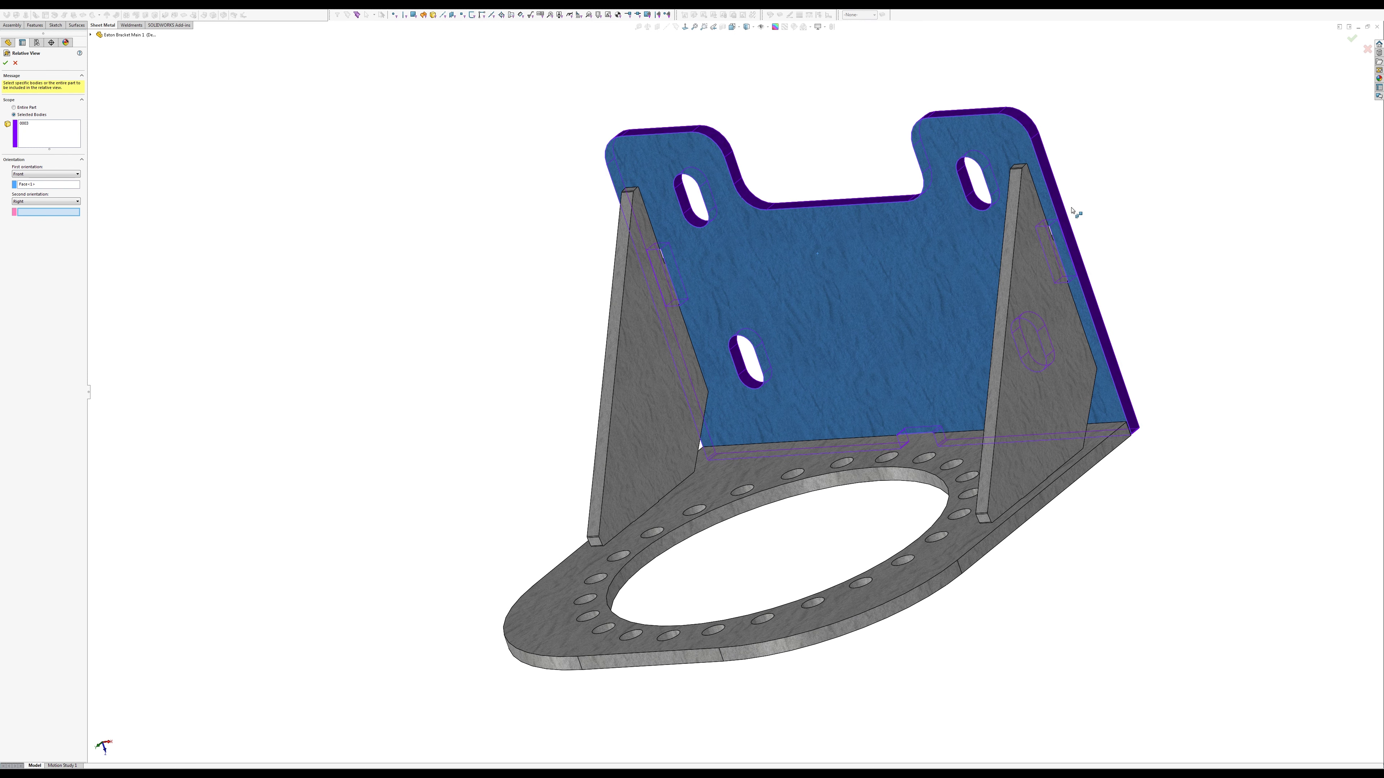
{"action": "left_click", "coordinate": [1059, 203]}
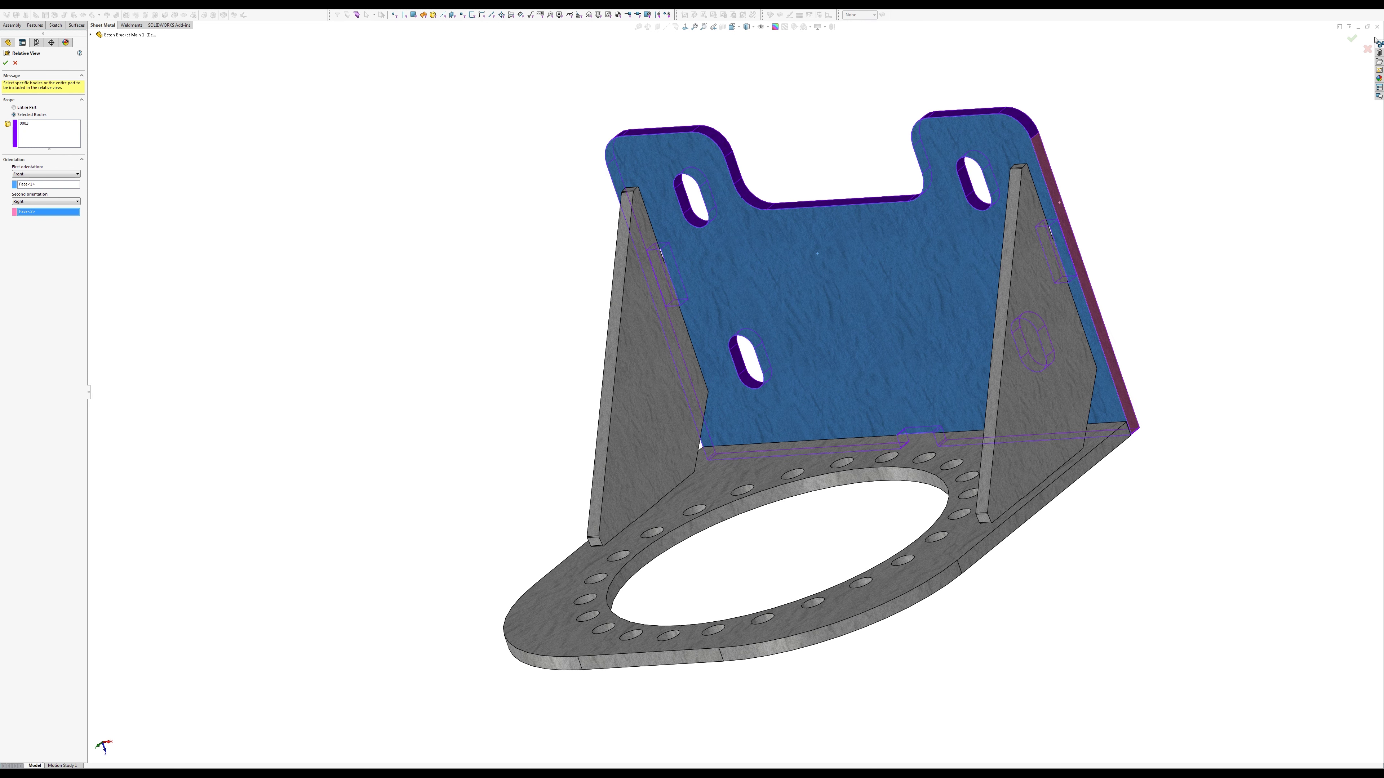
{"action": "left_click", "coordinate": [1353, 42]}
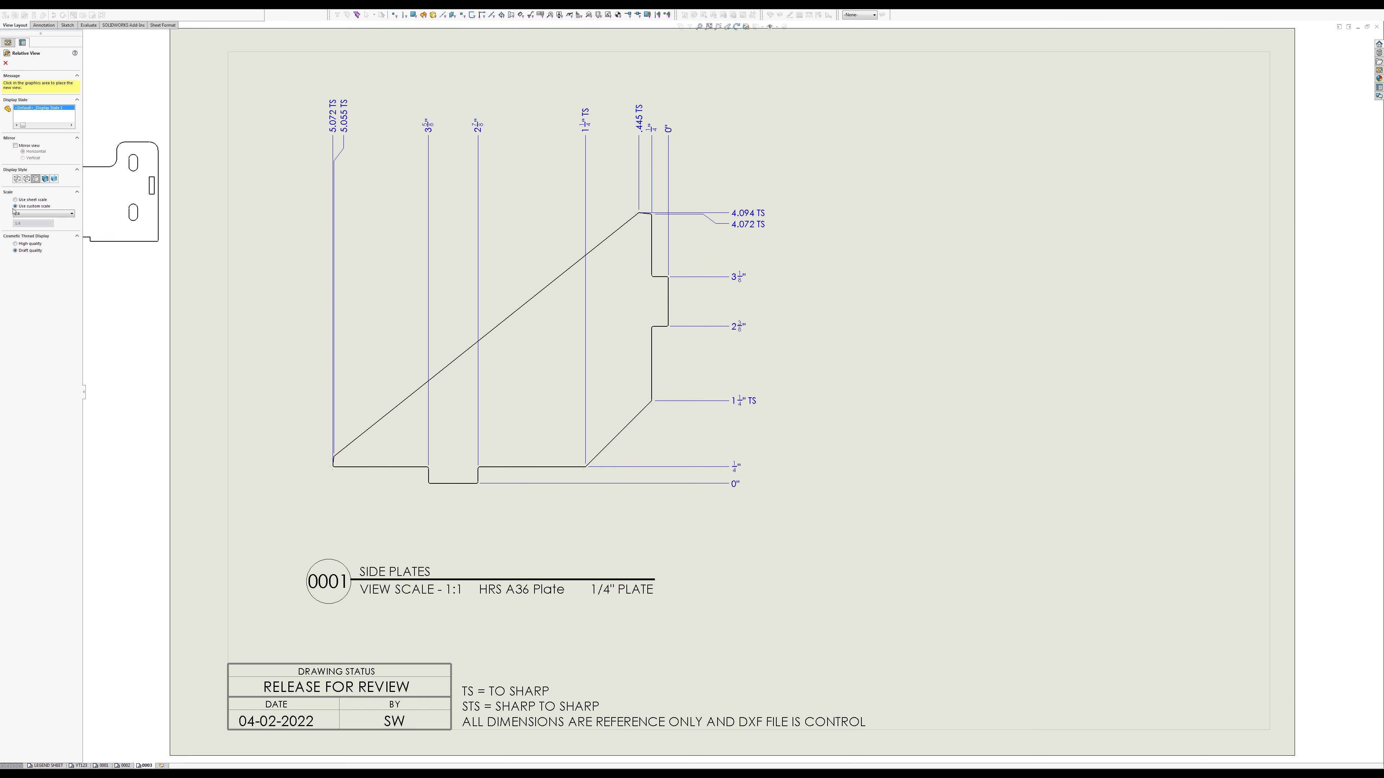
Step: Place the plate view at 1:1 sheet scale, clear of the Side Plates view
{"action": "left_click", "coordinate": [15, 200]}
{"action": "left_click", "coordinate": [921, 311]}
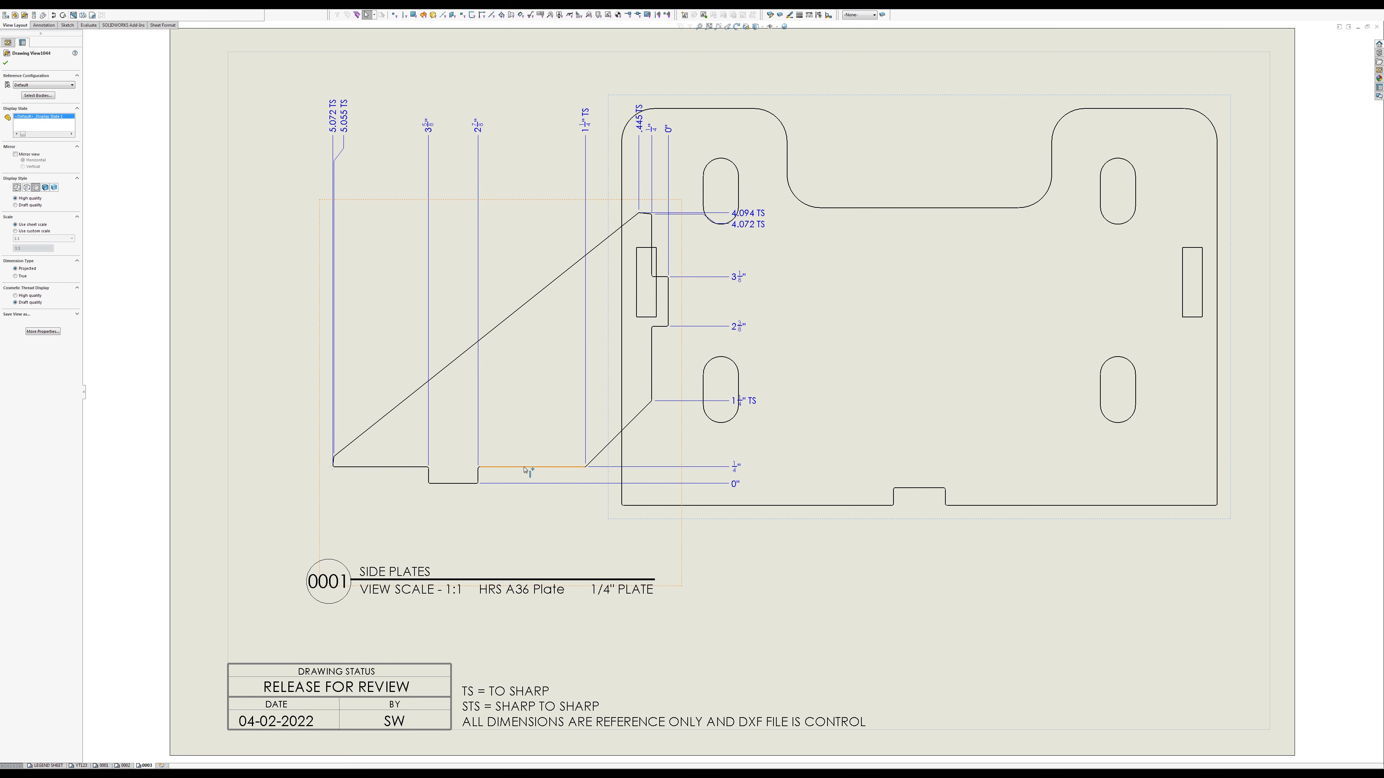
{"action": "left_click_drag", "start_coordinate": [526, 470], "coordinate": [395, 441]}
{"action": "left_click", "coordinate": [468, 594]}
{"action": "middle_click_drag", "start_coordinate": [494, 602], "coordinate": [638, 527]}
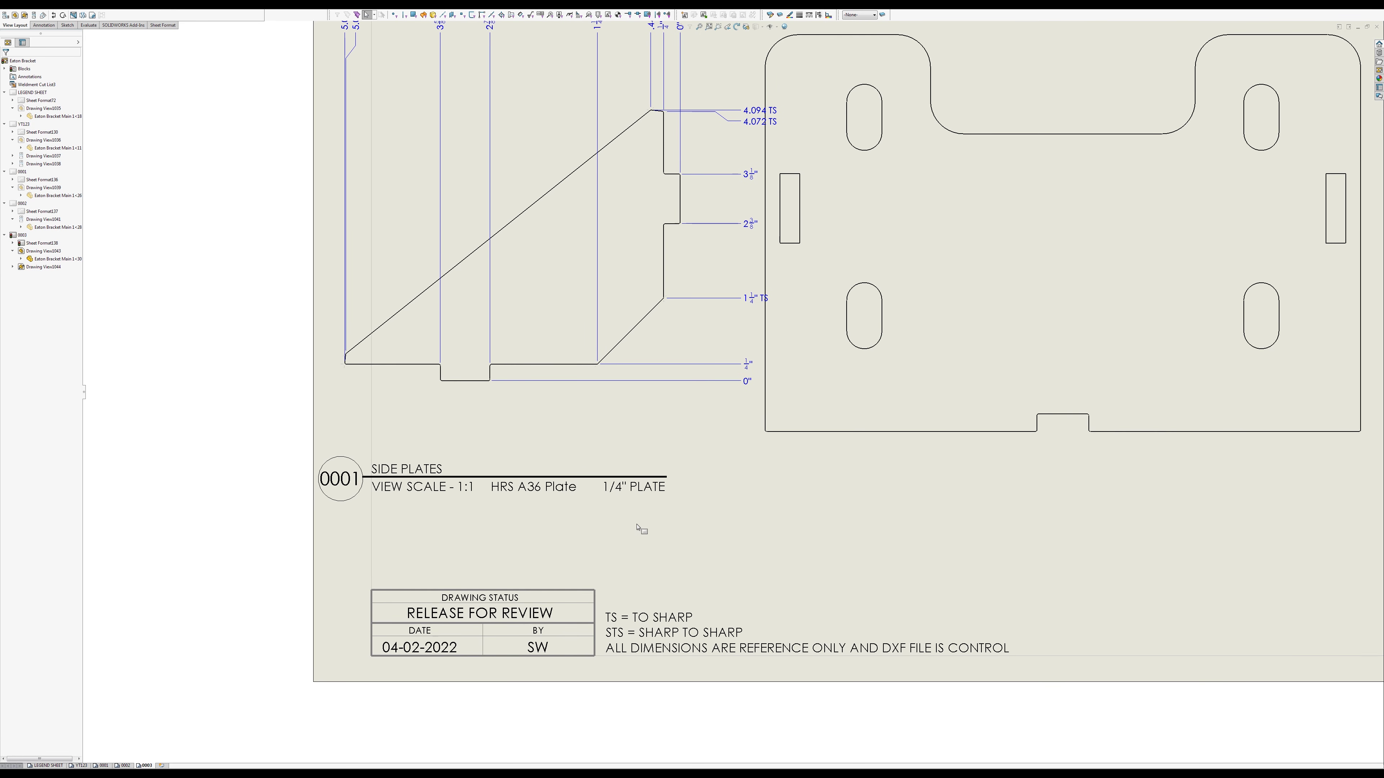
Step: Copy the 0001 label into the plate view as 0003 and move it below the plate
{"action": "left_click_drag", "start_coordinate": [707, 532], "coordinate": [272, 438]}
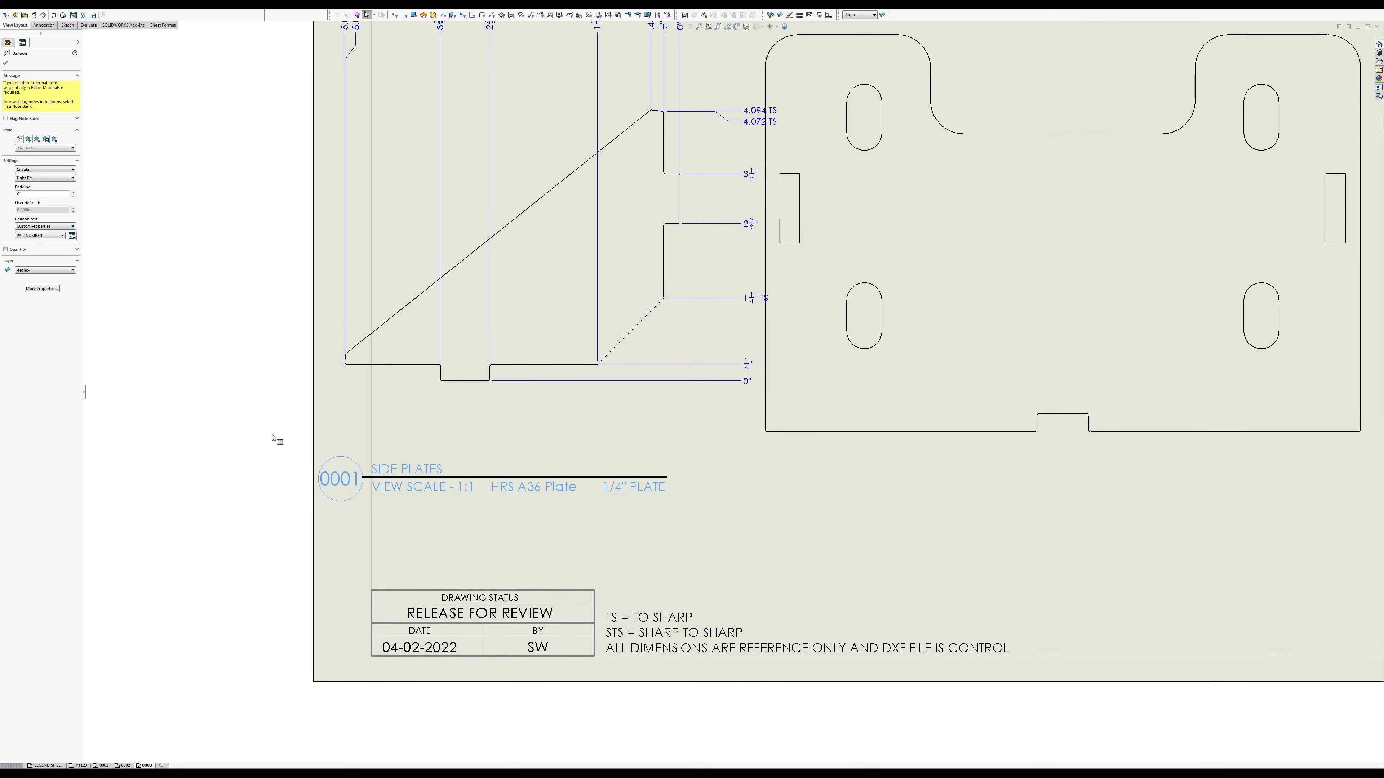
{"action": "left_click", "coordinate": [1057, 445]}
{"action": "key", "text": "ctrl+v"}
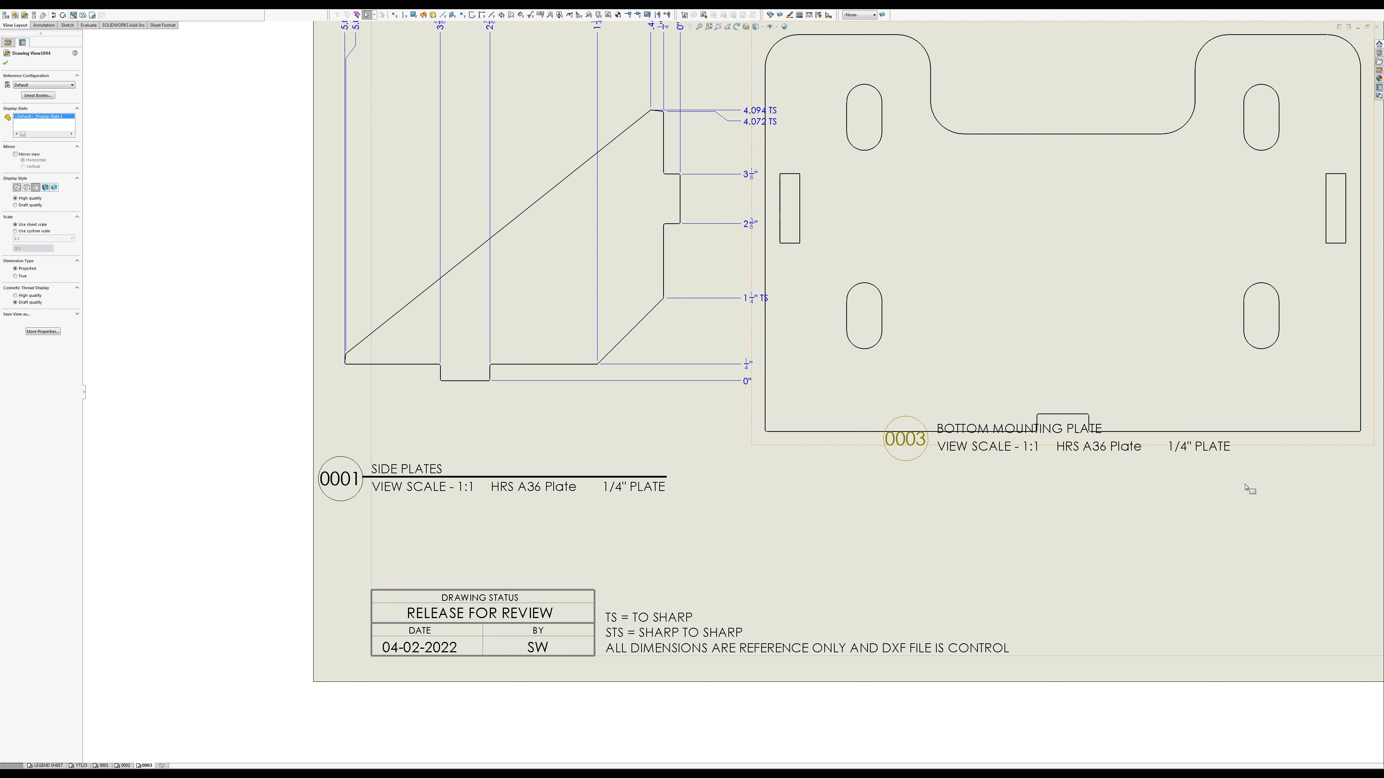
{"action": "left_click_drag", "start_coordinate": [1245, 484], "coordinate": [795, 376]}
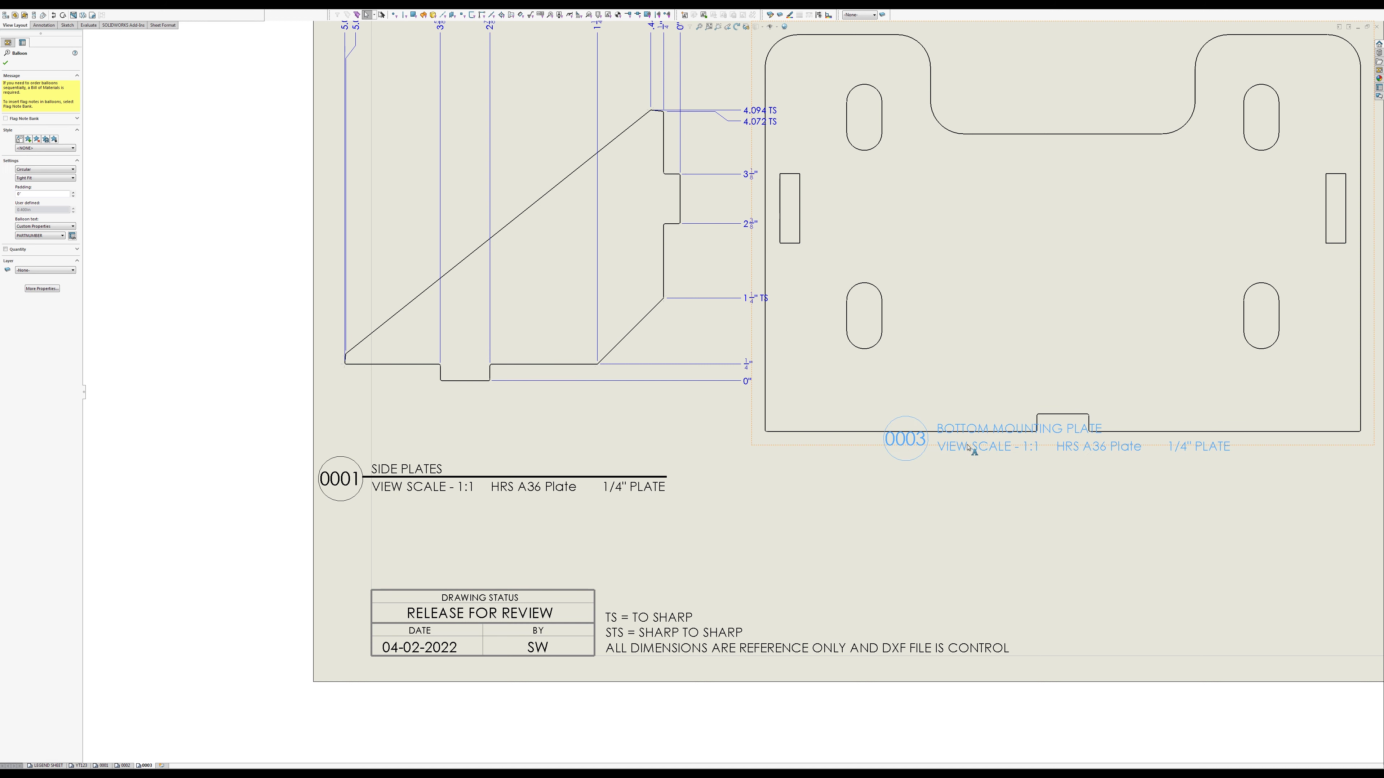
{"action": "left_click_drag", "start_coordinate": [965, 445], "coordinate": [982, 537]}
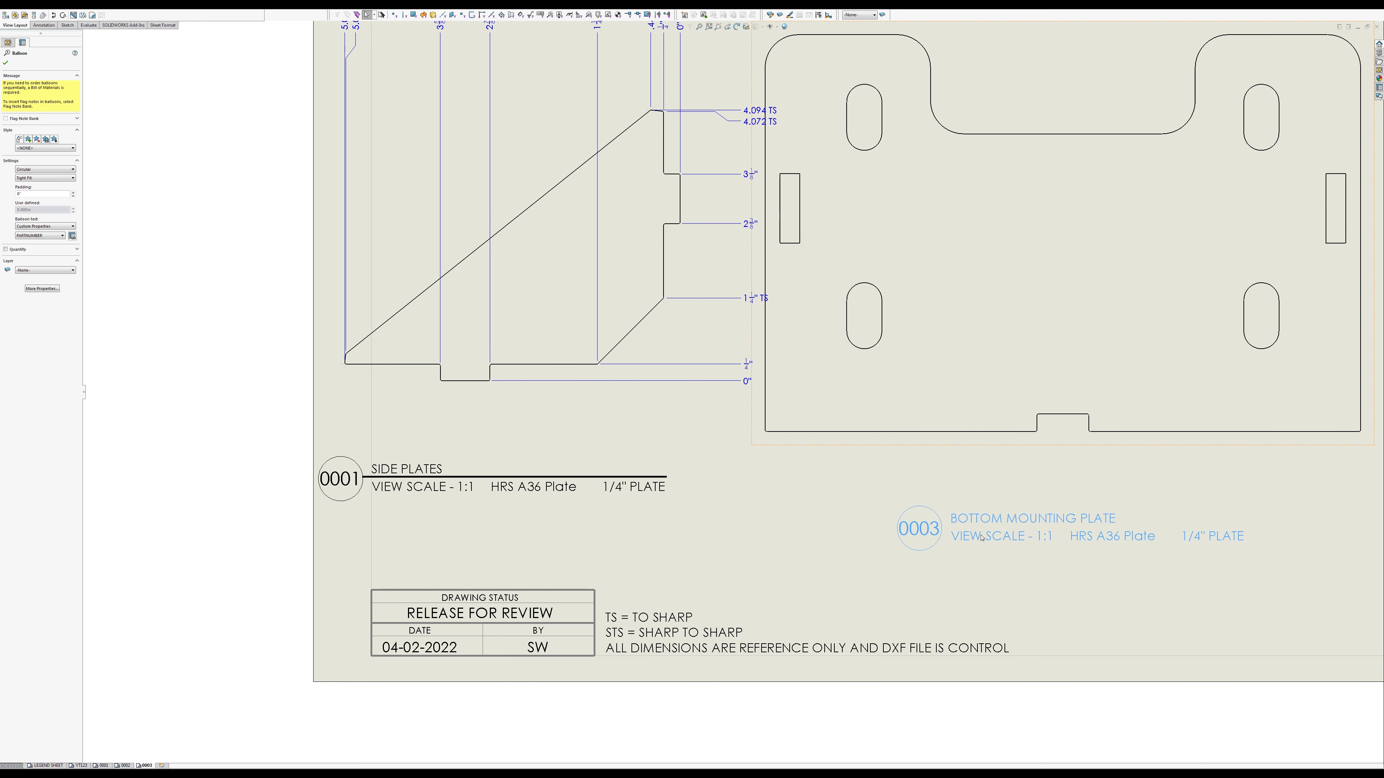
Step: Anchor the 0003 balloon's leader inside the plate view, then set it to No Leader
{"action": "left_click", "coordinate": [918, 524]}
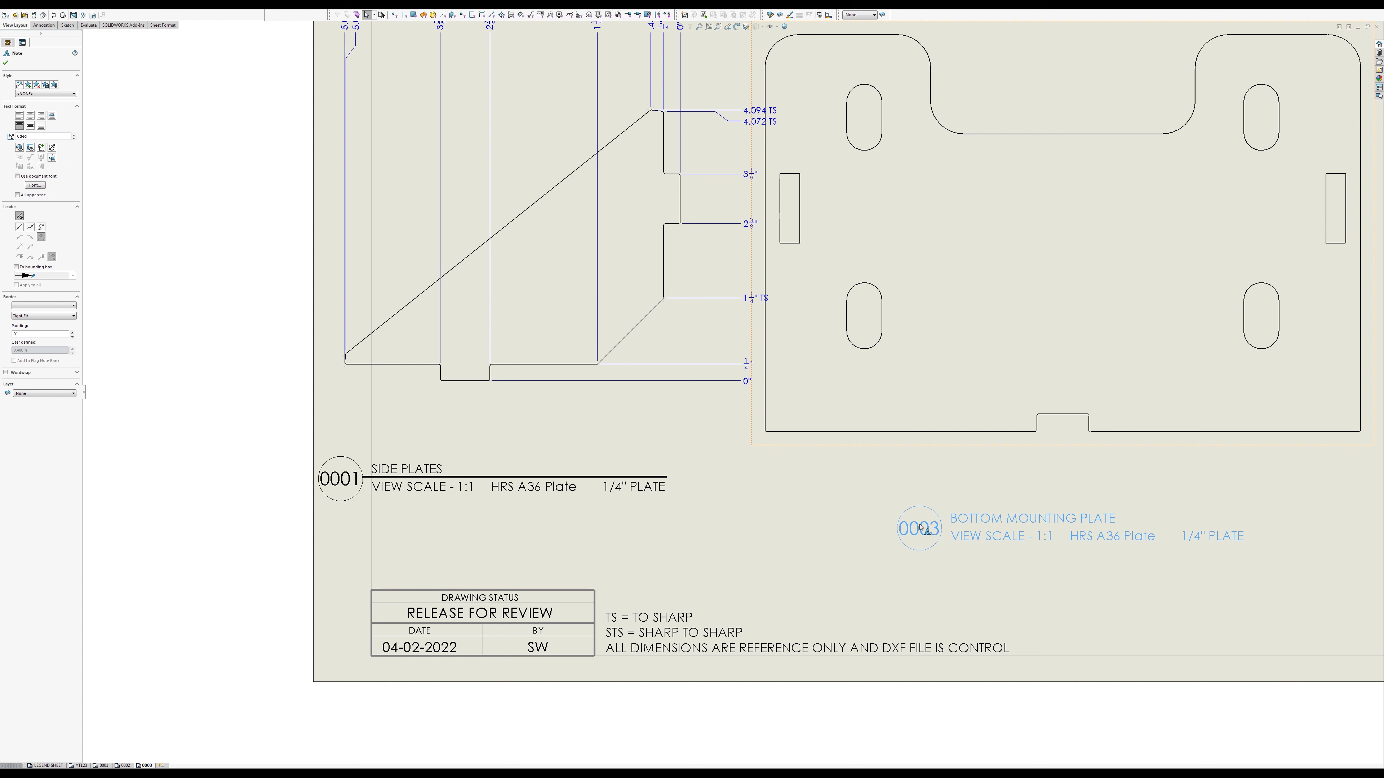
{"action": "key", "text": "Escape"}
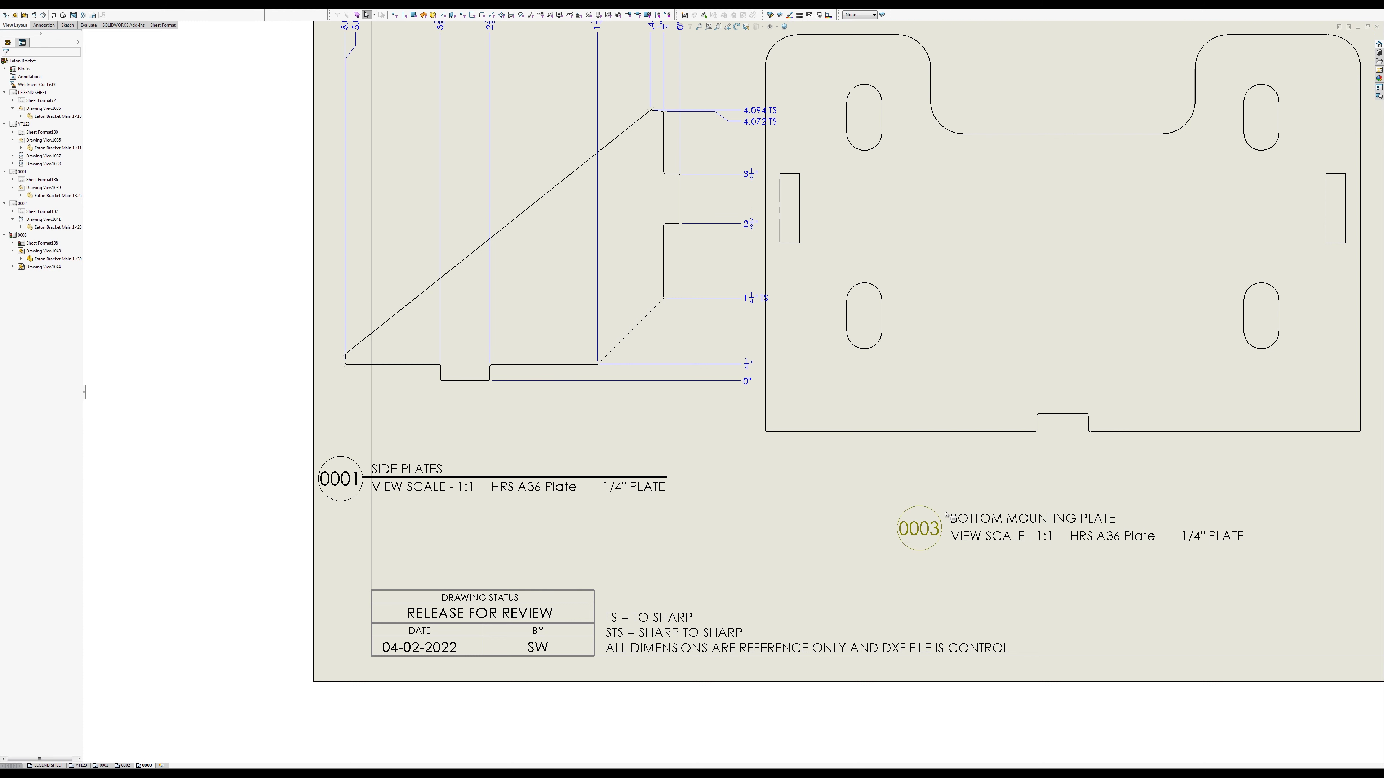
{"action": "left_click", "coordinate": [931, 527]}
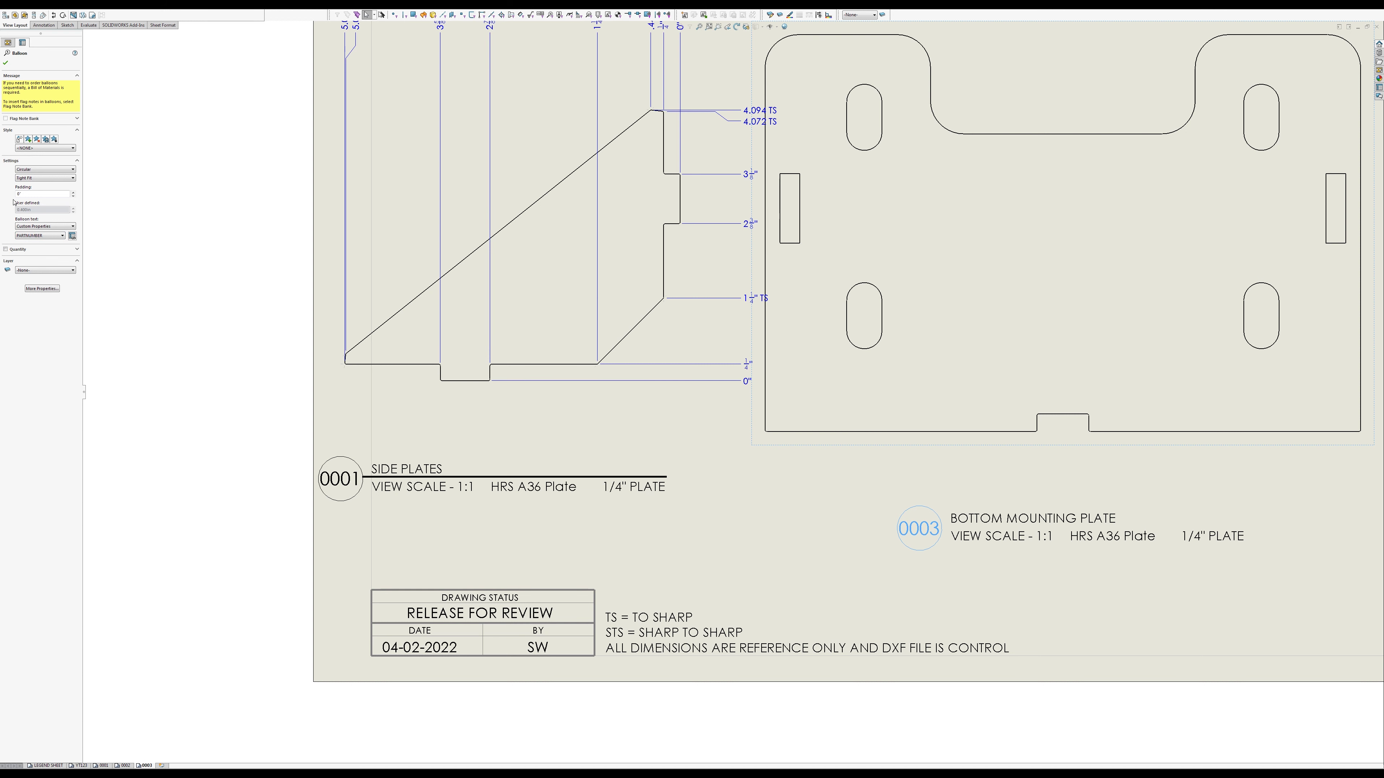
{"action": "left_click", "coordinate": [47, 289]}
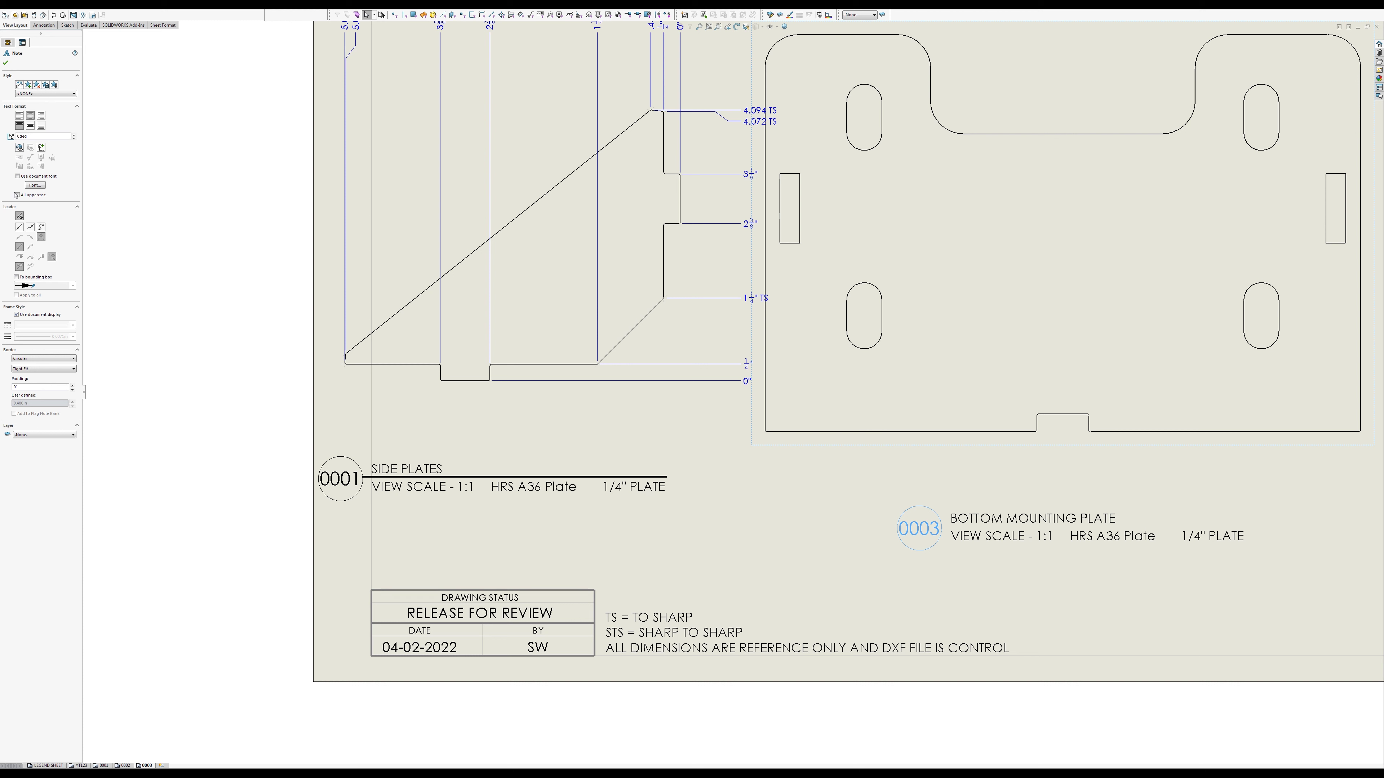
{"action": "left_click", "coordinate": [19, 216]}
{"action": "left_click", "coordinate": [19, 226]}
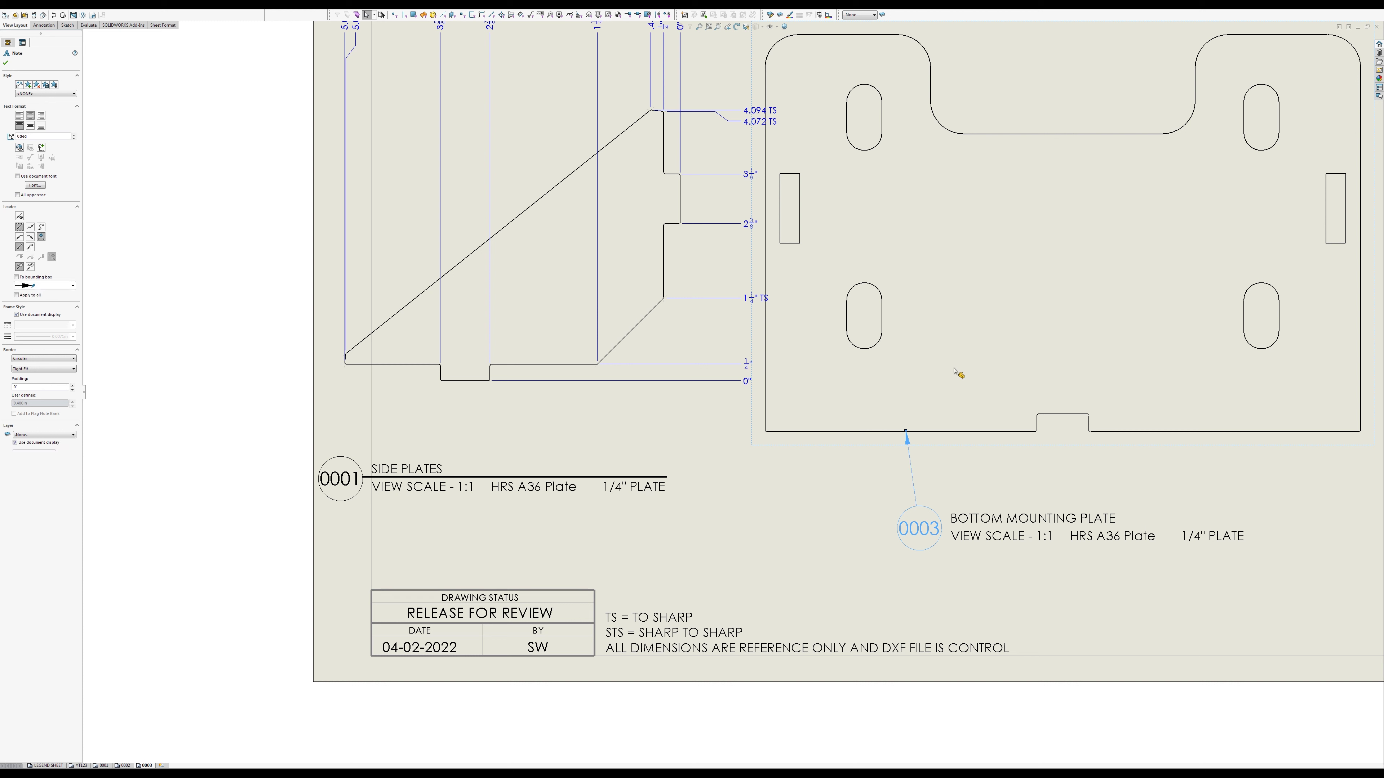
{"action": "left_click", "coordinate": [907, 432]}
{"action": "left_click_drag", "start_coordinate": [907, 431], "coordinate": [925, 410]}
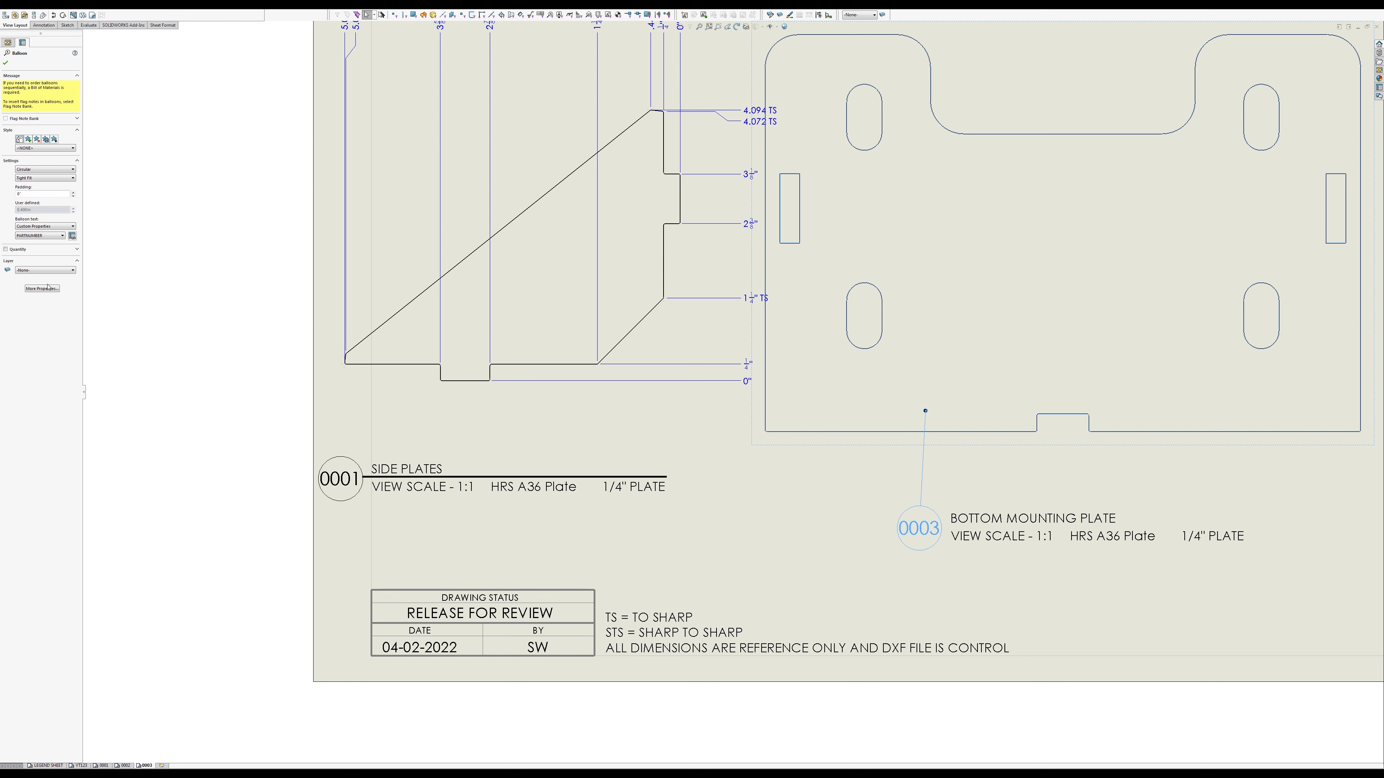
{"action": "left_click", "coordinate": [42, 288]}
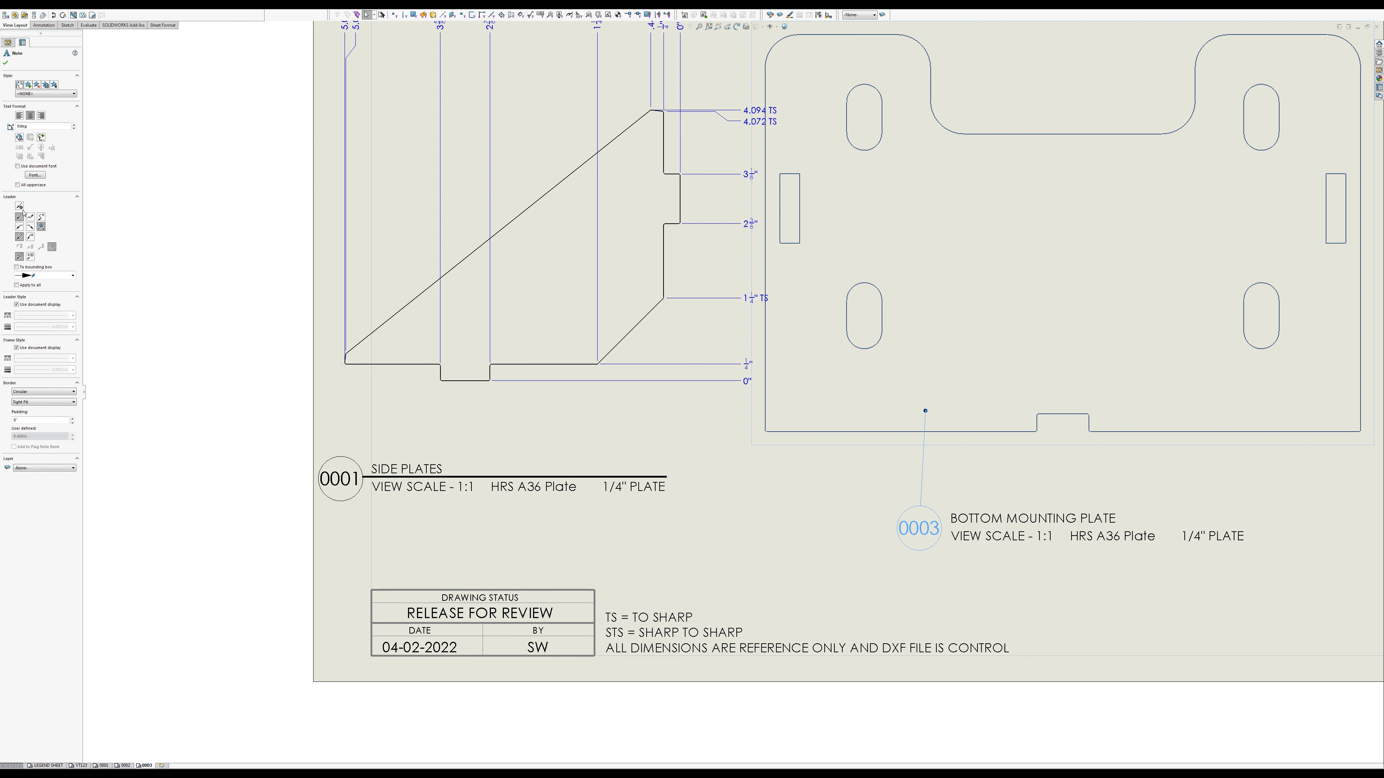
{"action": "left_click", "coordinate": [20, 206]}
{"action": "key", "text": "Escape"}
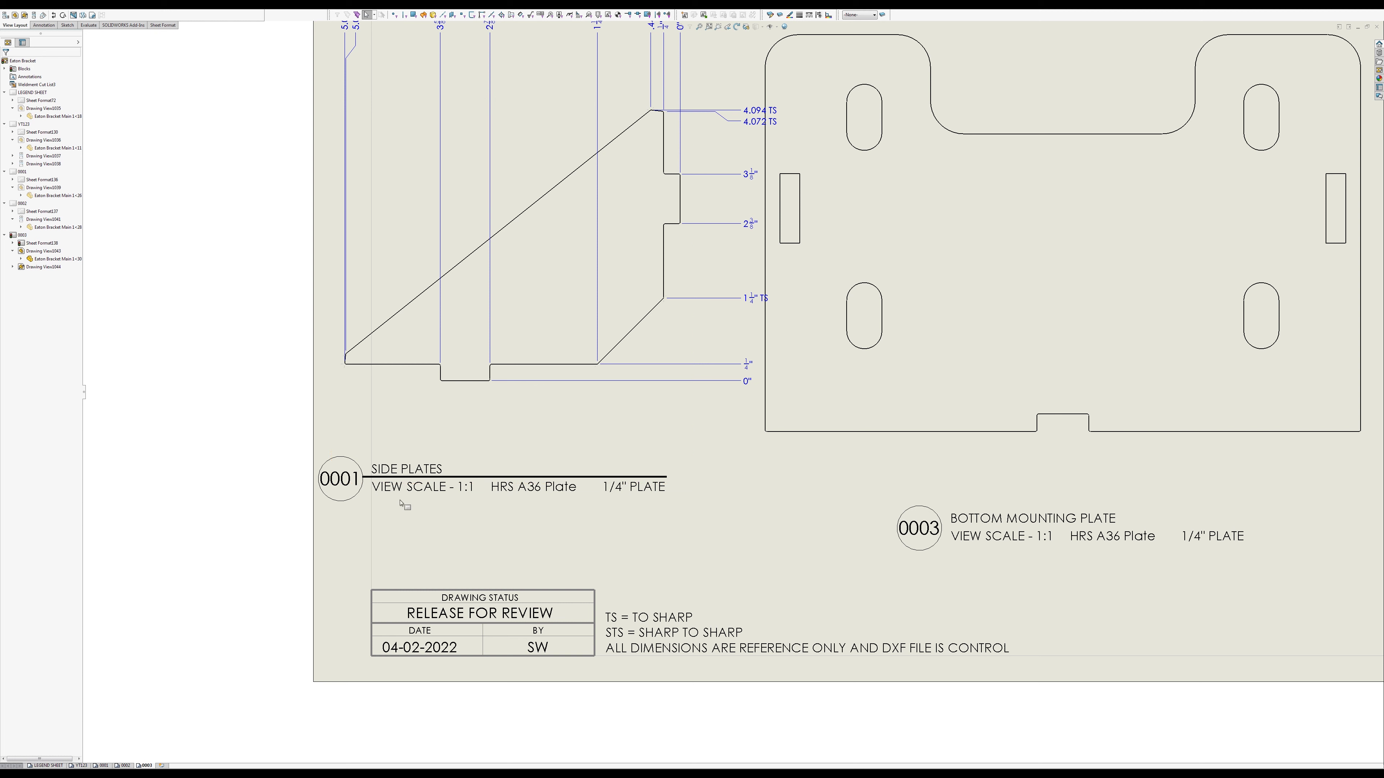
Step: Copy the underline from the 0001 label and paste it into the plate view
{"action": "left_click", "coordinate": [589, 477]}
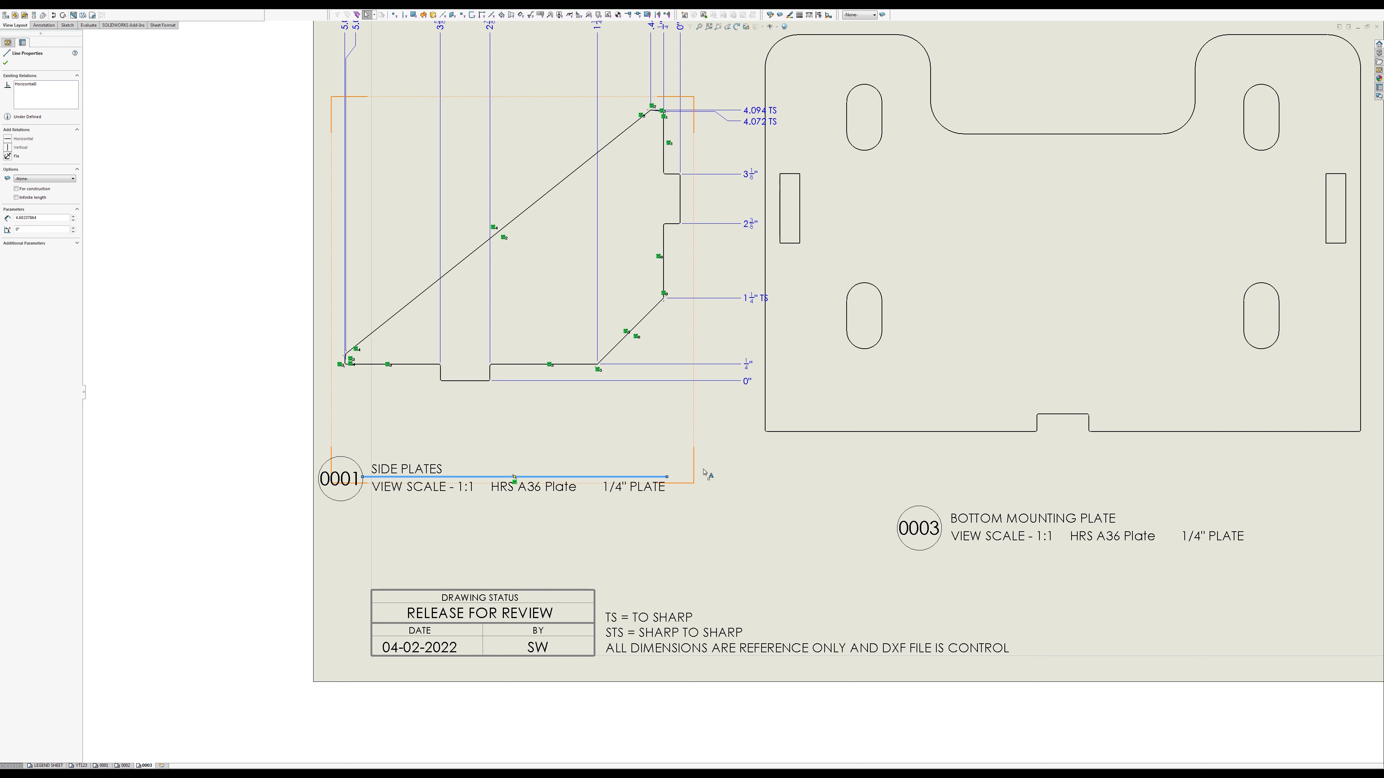
{"action": "key", "text": "ctrl+c"}
{"action": "left_click", "coordinate": [1063, 377]}
{"action": "key", "text": "ctrl+v"}
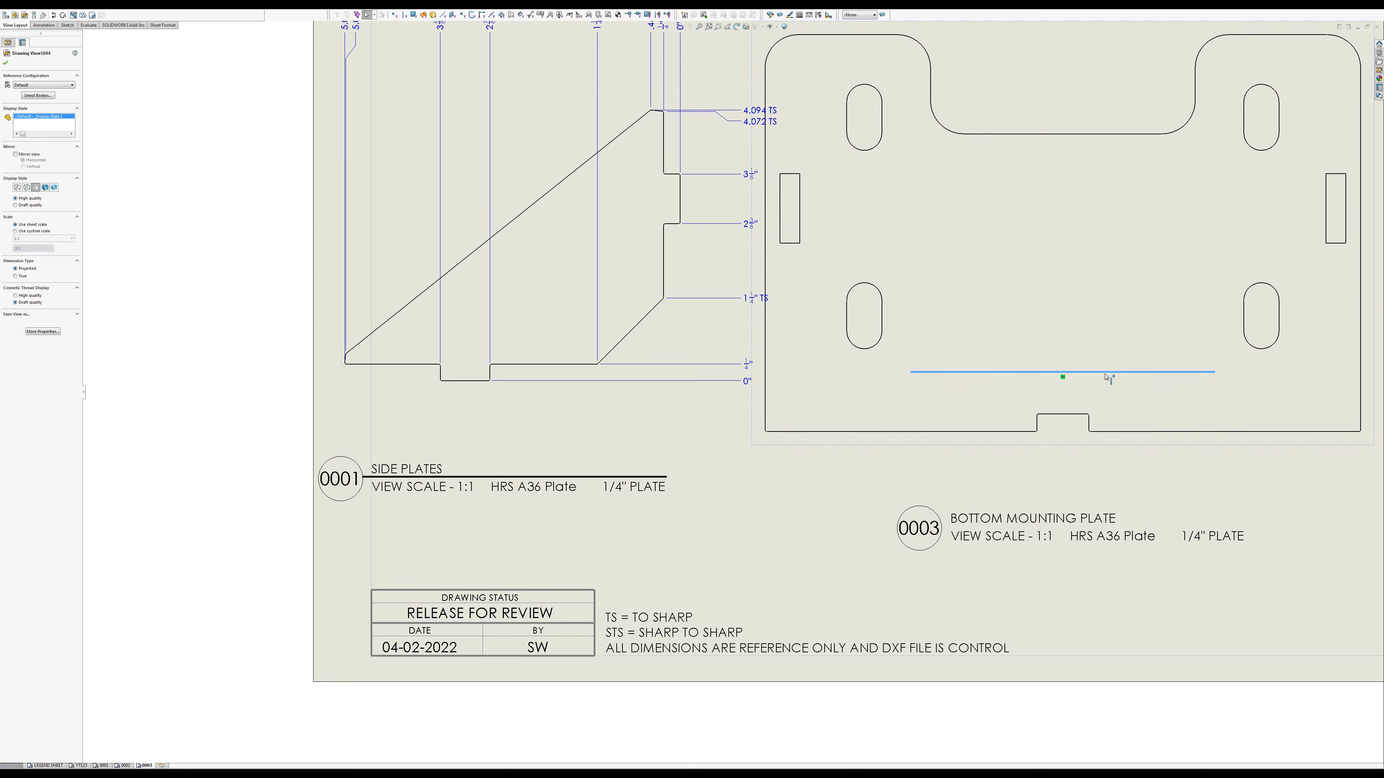
Step: Fit the pasted rule line under BOTTOM MOUNTING PLATE, above the VIEW SCALE text
{"action": "left_click_drag", "start_coordinate": [973, 374], "coordinate": [946, 504]}
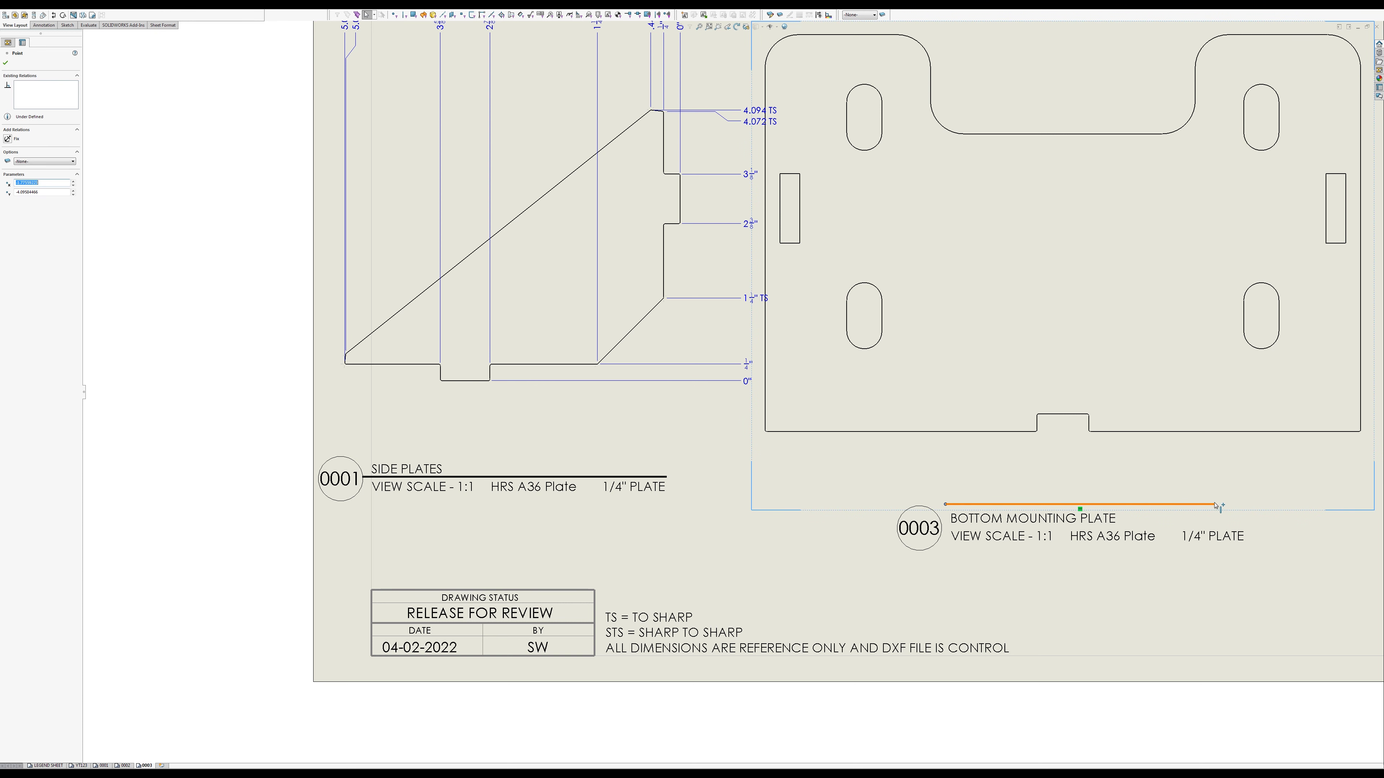
{"action": "left_click_drag", "start_coordinate": [1225, 504], "coordinate": [1251, 508]}
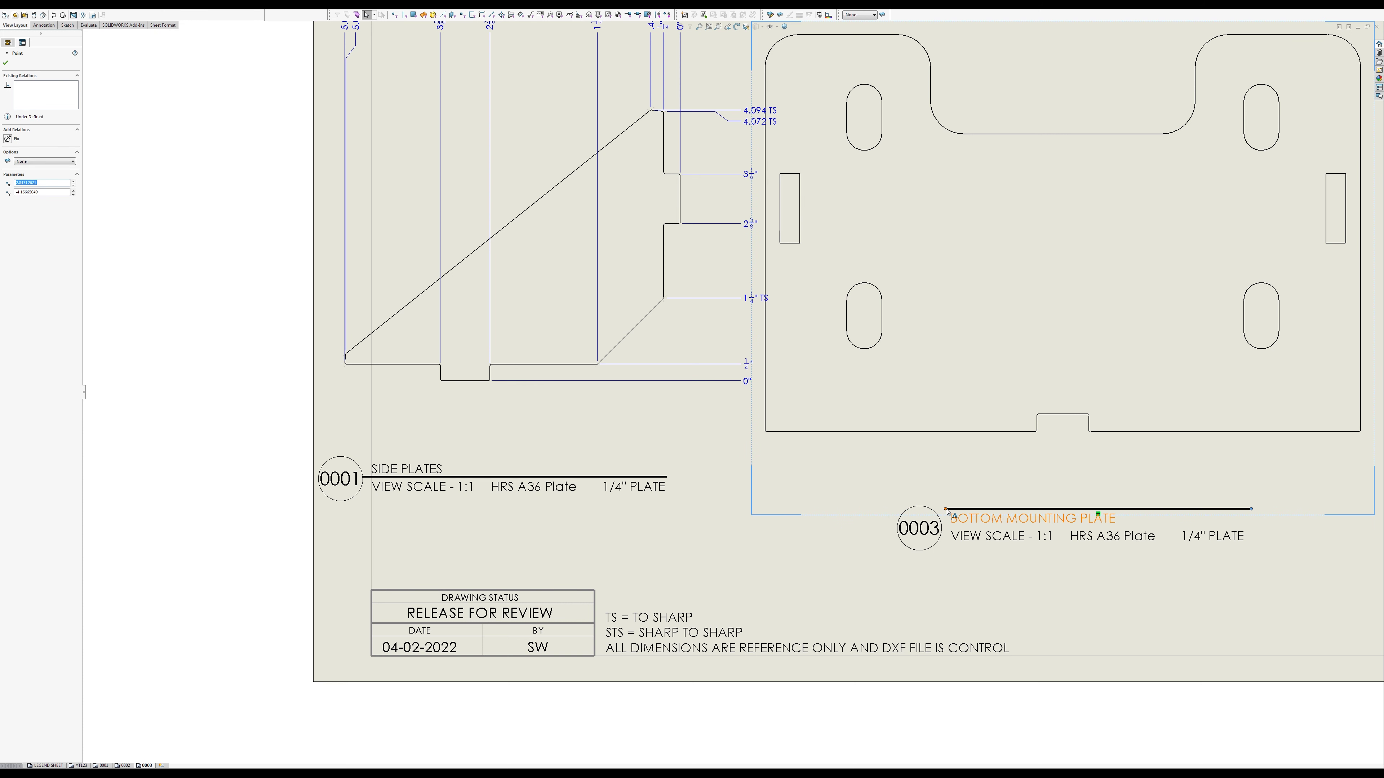
{"action": "left_click_drag", "start_coordinate": [949, 515], "coordinate": [948, 527]}
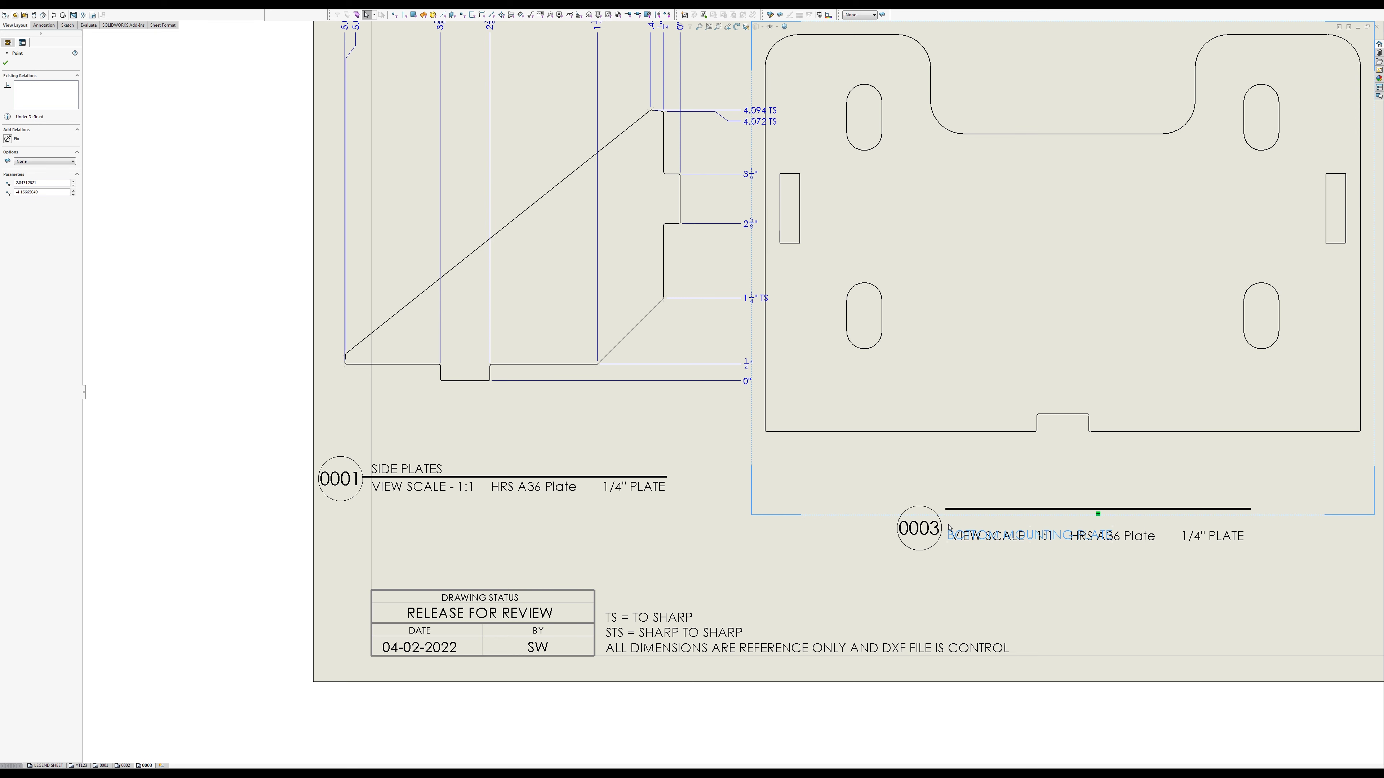
{"action": "key", "text": "Escape"}
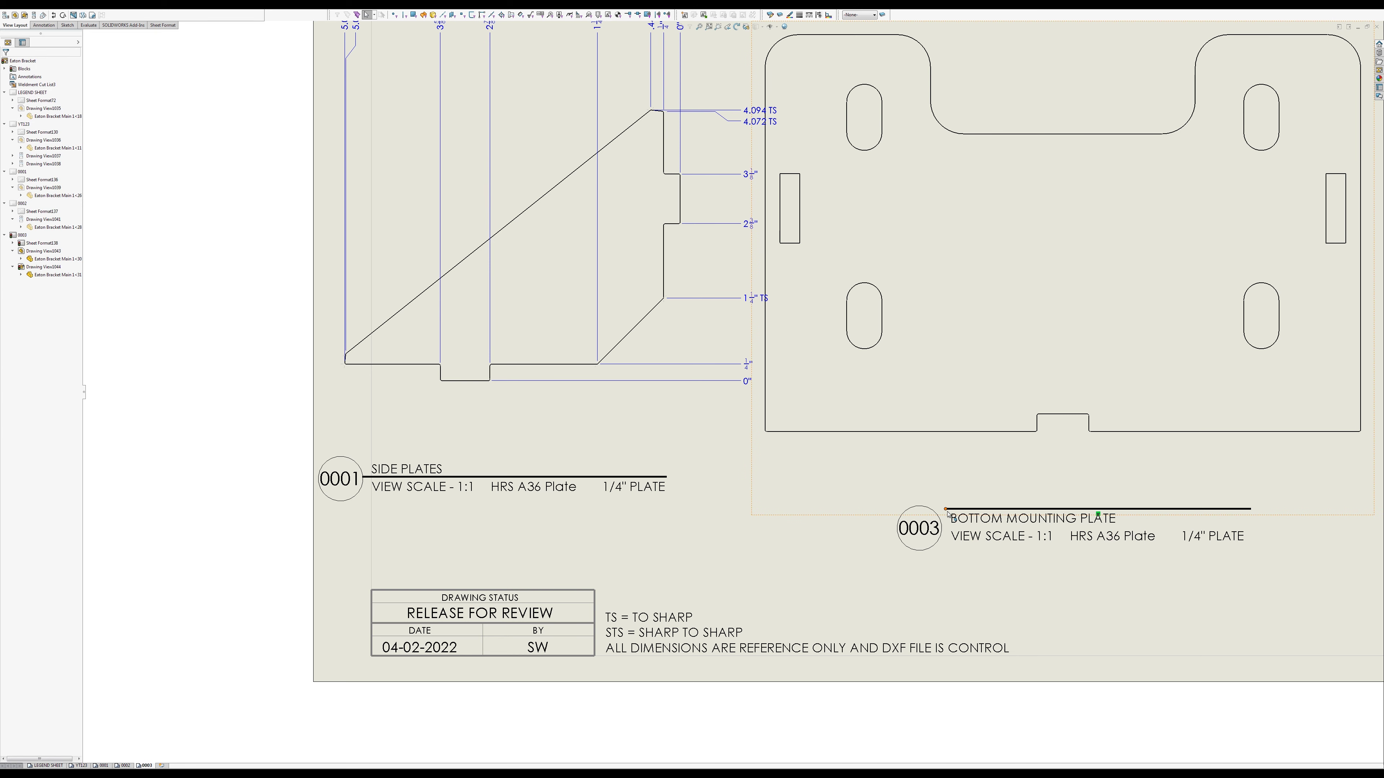
{"action": "scroll", "coordinate": [948, 514], "scroll_direction": "down", "scroll_amount": 5}
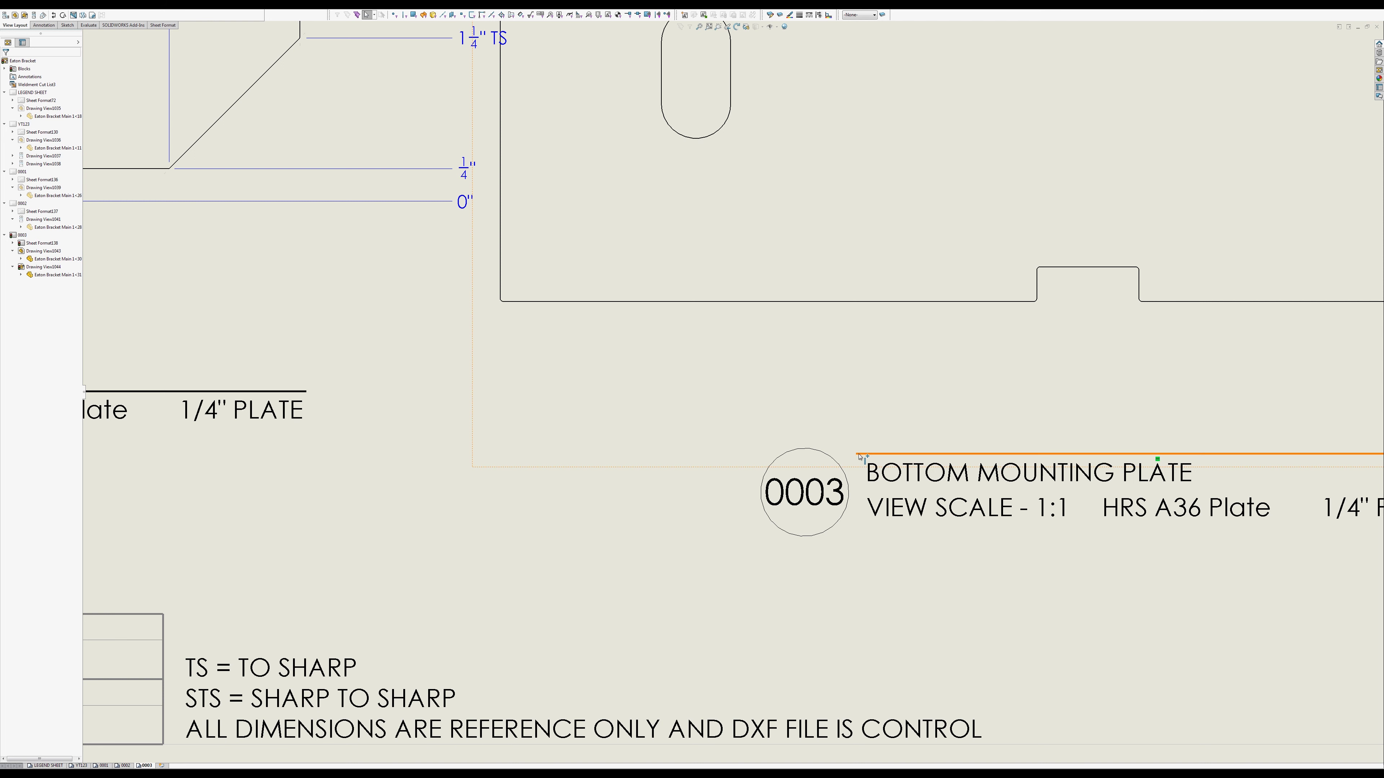
{"action": "left_click_drag", "start_coordinate": [859, 455], "coordinate": [847, 489]}
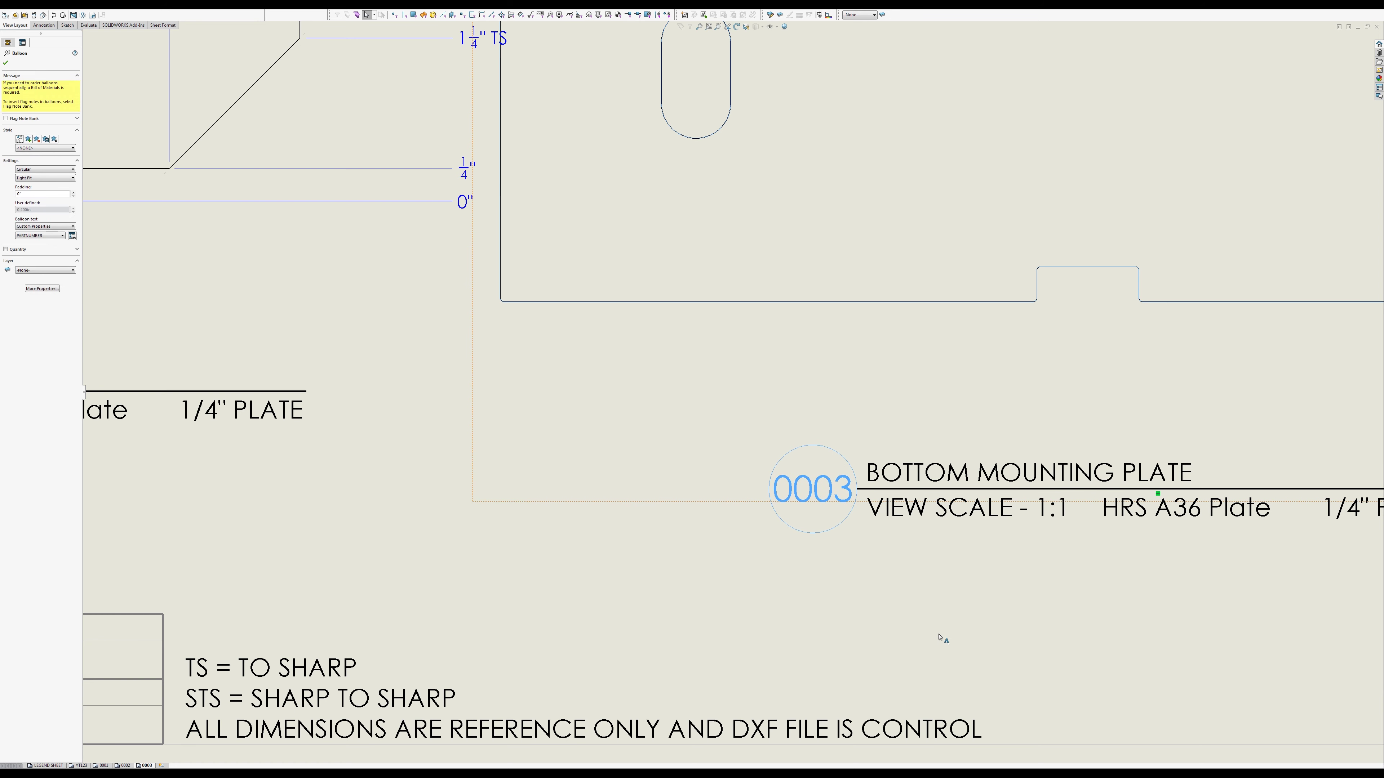
{"action": "key", "text": "Escape"}
{"action": "scroll", "coordinate": [938, 600], "scroll_direction": "up", "scroll_amount": 2}
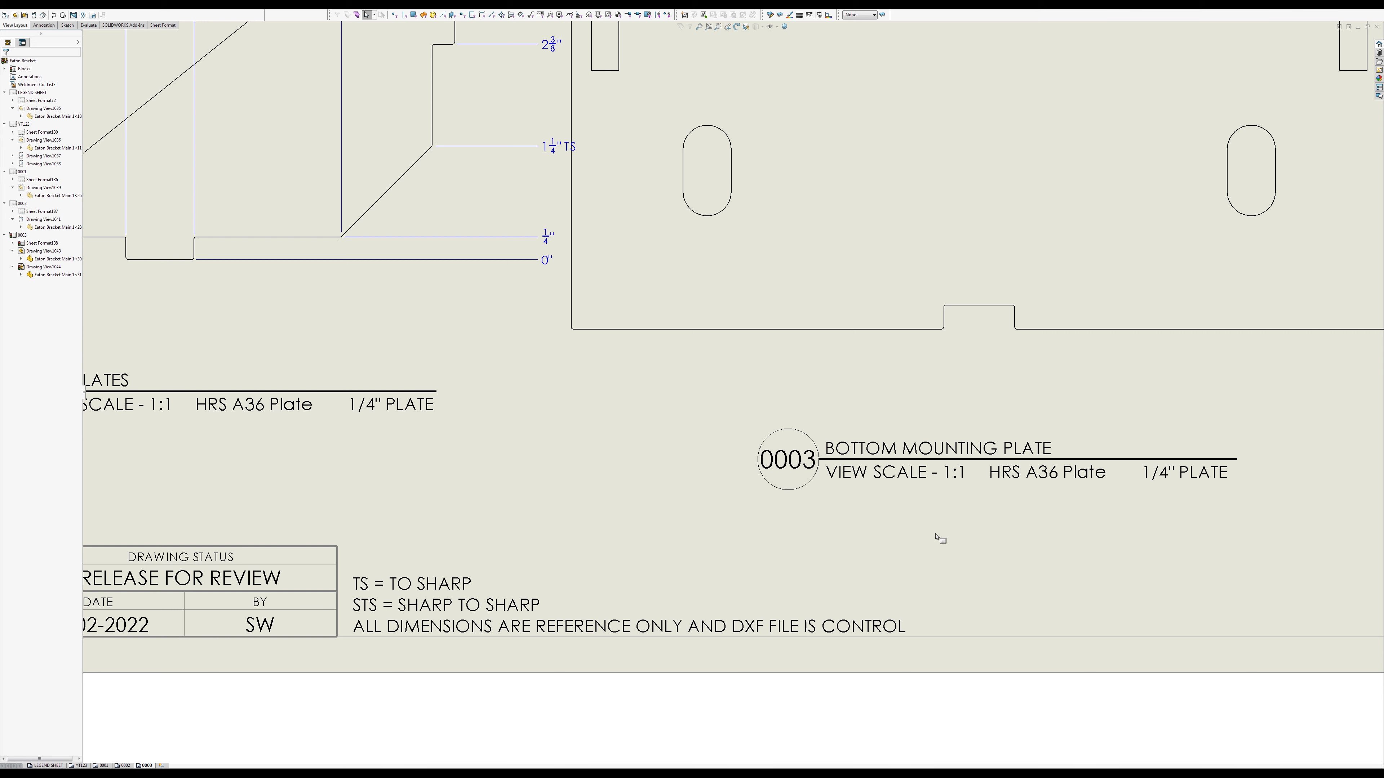
{"action": "key", "text": "f"}
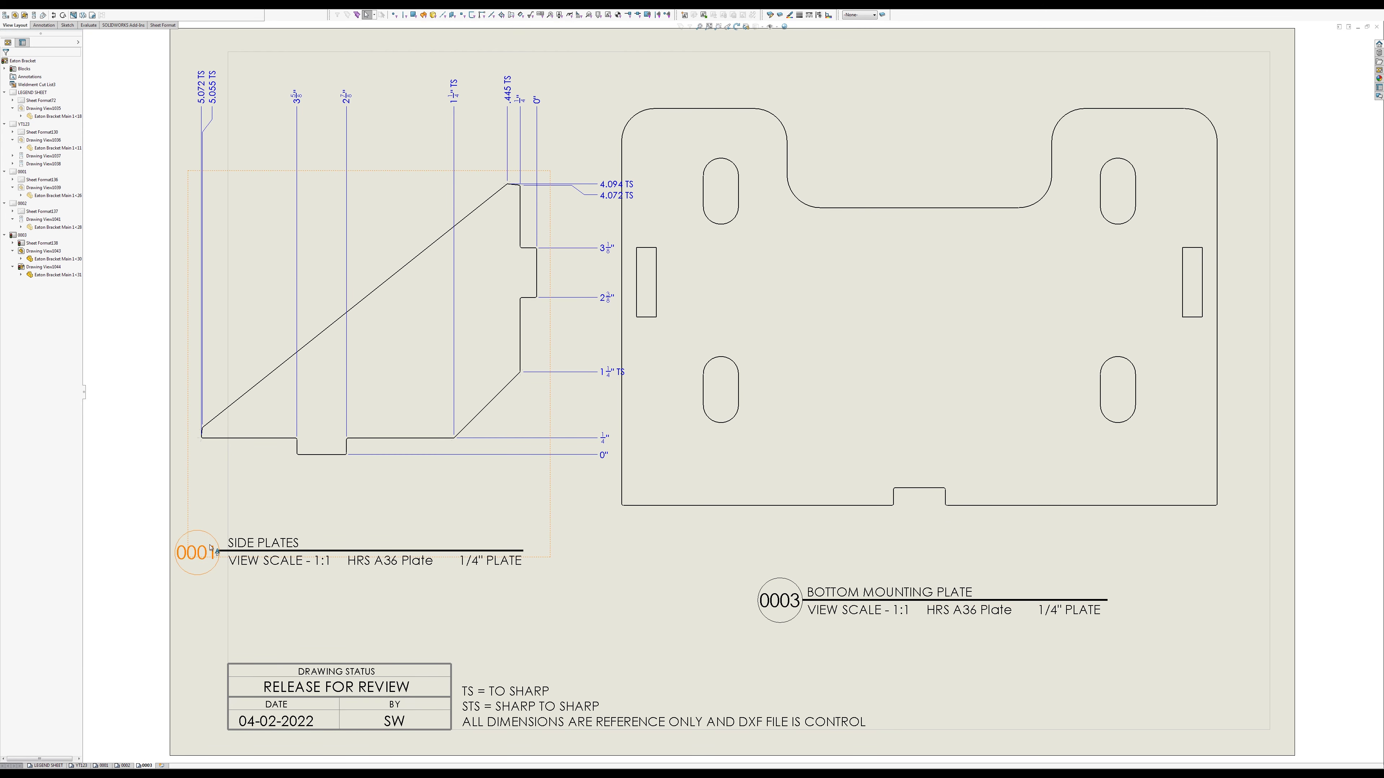
Step: Delete the Side Plates view and shift the Bottom Mounting Plate view left
{"action": "middle_click_drag", "start_coordinate": [632, 520], "coordinate": [720, 587]}
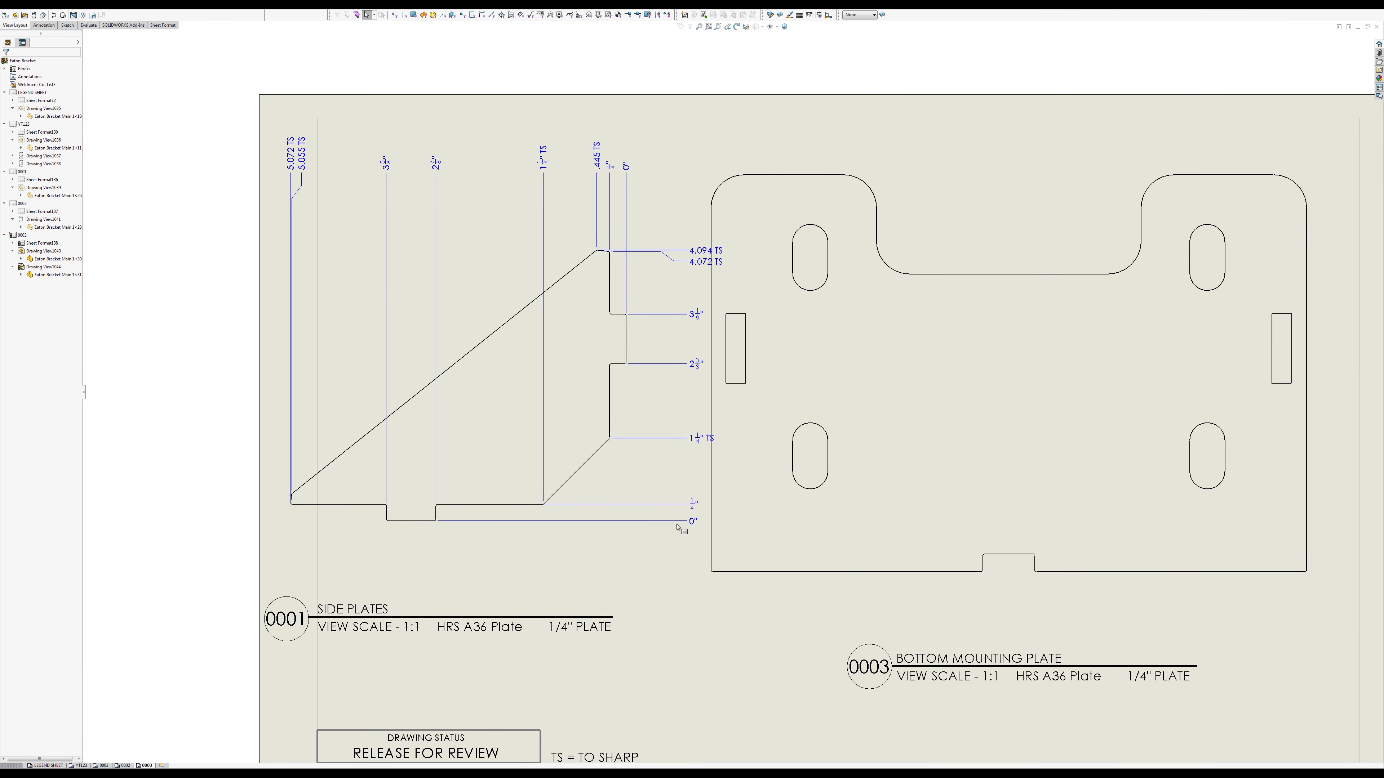
{"action": "left_click", "coordinate": [609, 295]}
{"action": "key", "text": "f"}
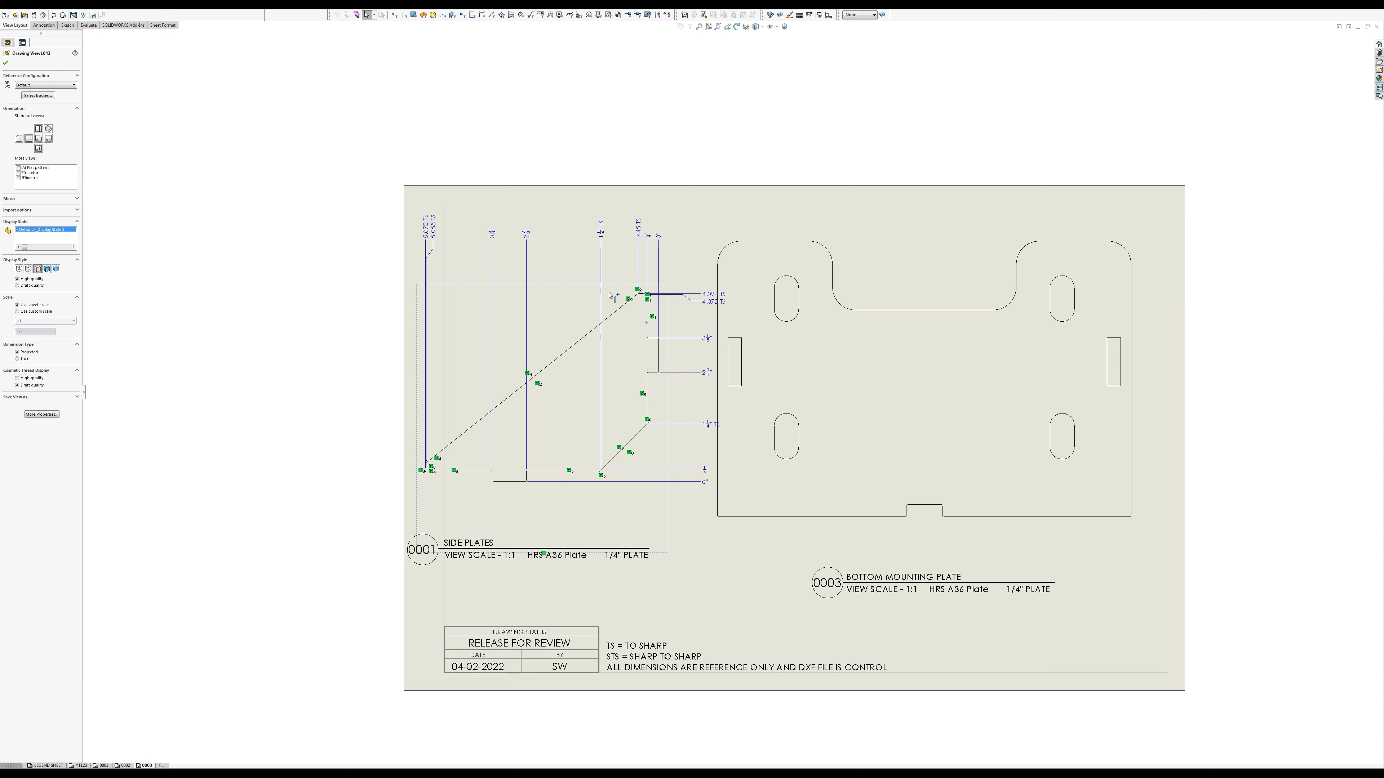
{"action": "key", "text": "Delete"}
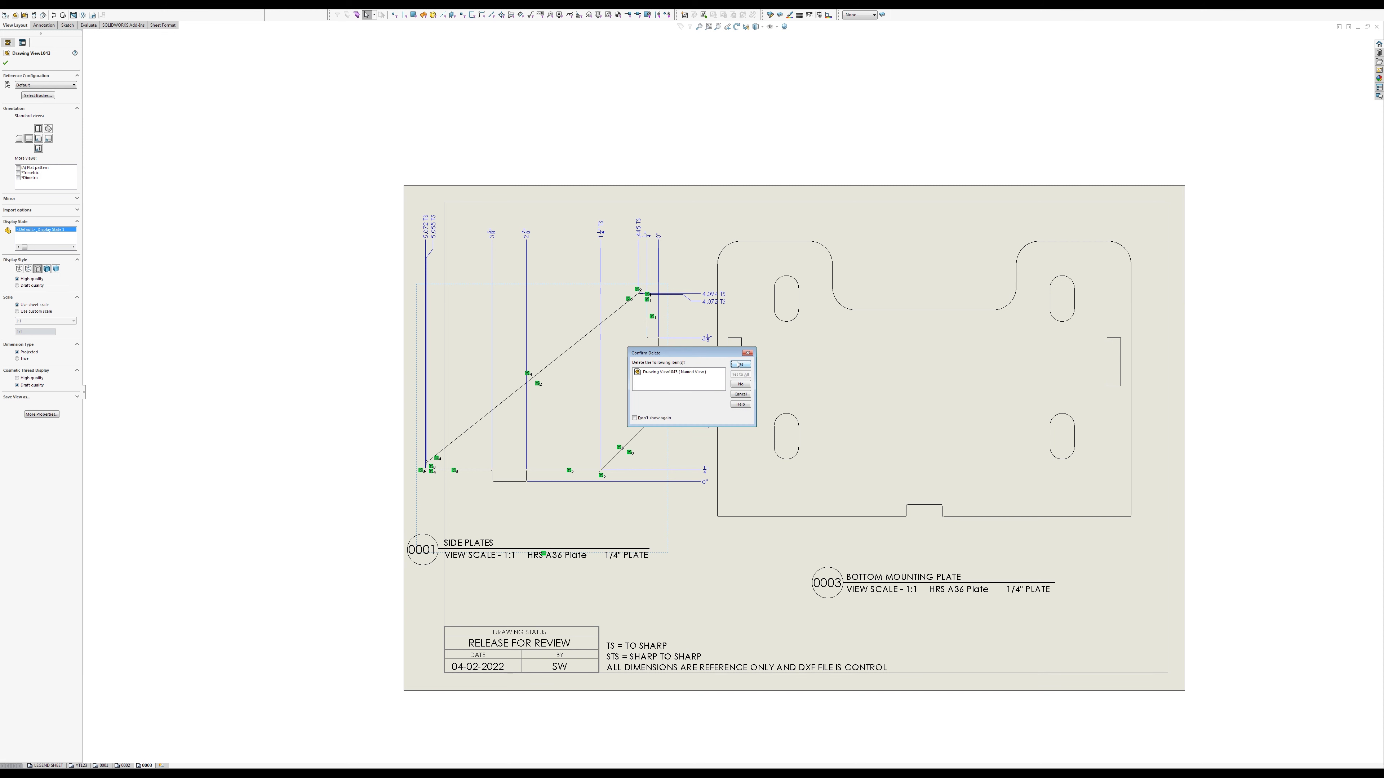
{"action": "left_click", "coordinate": [739, 364]}
{"action": "left_click_drag", "start_coordinate": [871, 517], "coordinate": [749, 520]}
{"action": "left_click", "coordinate": [520, 451]}
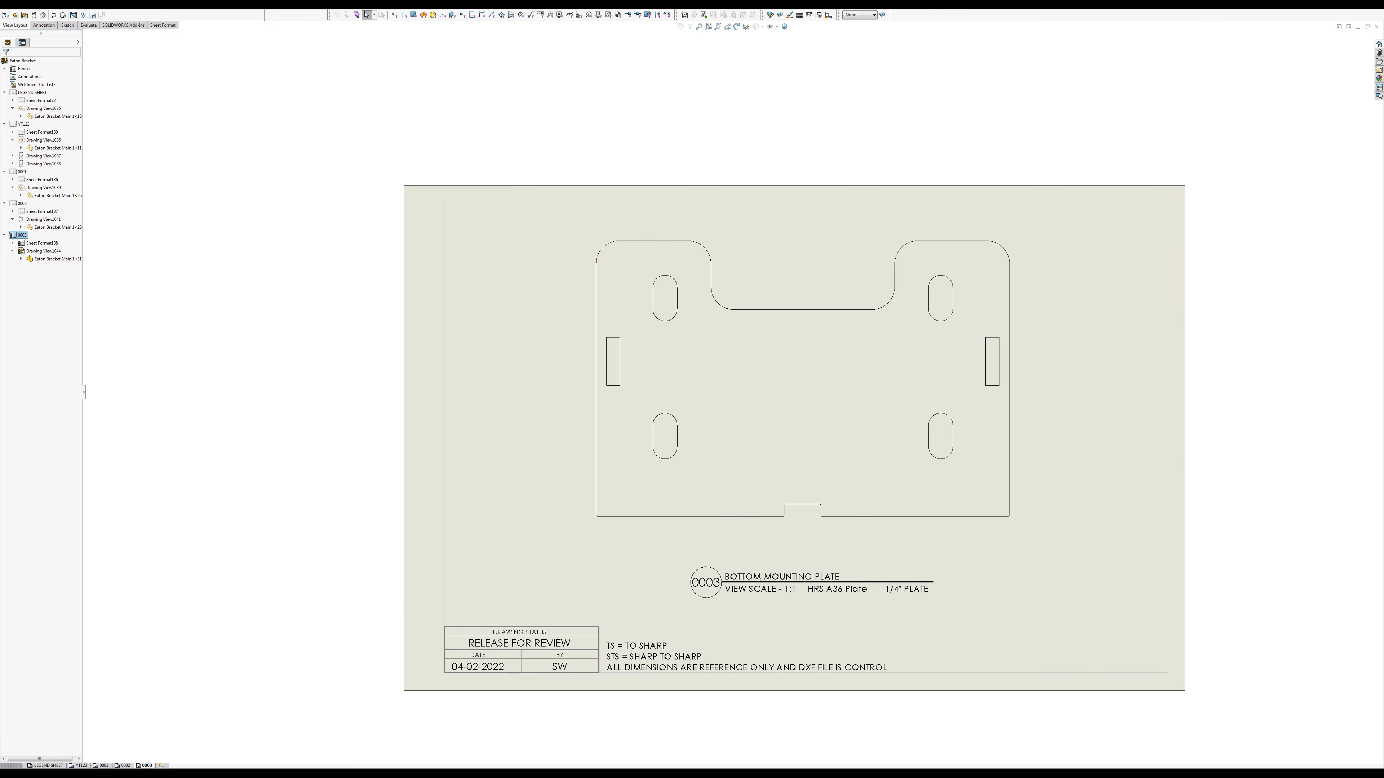
Step: Dimension the plate's 6" overall height and the 2.85 distance to the rectangular slot
{"action": "key", "text": "f"}
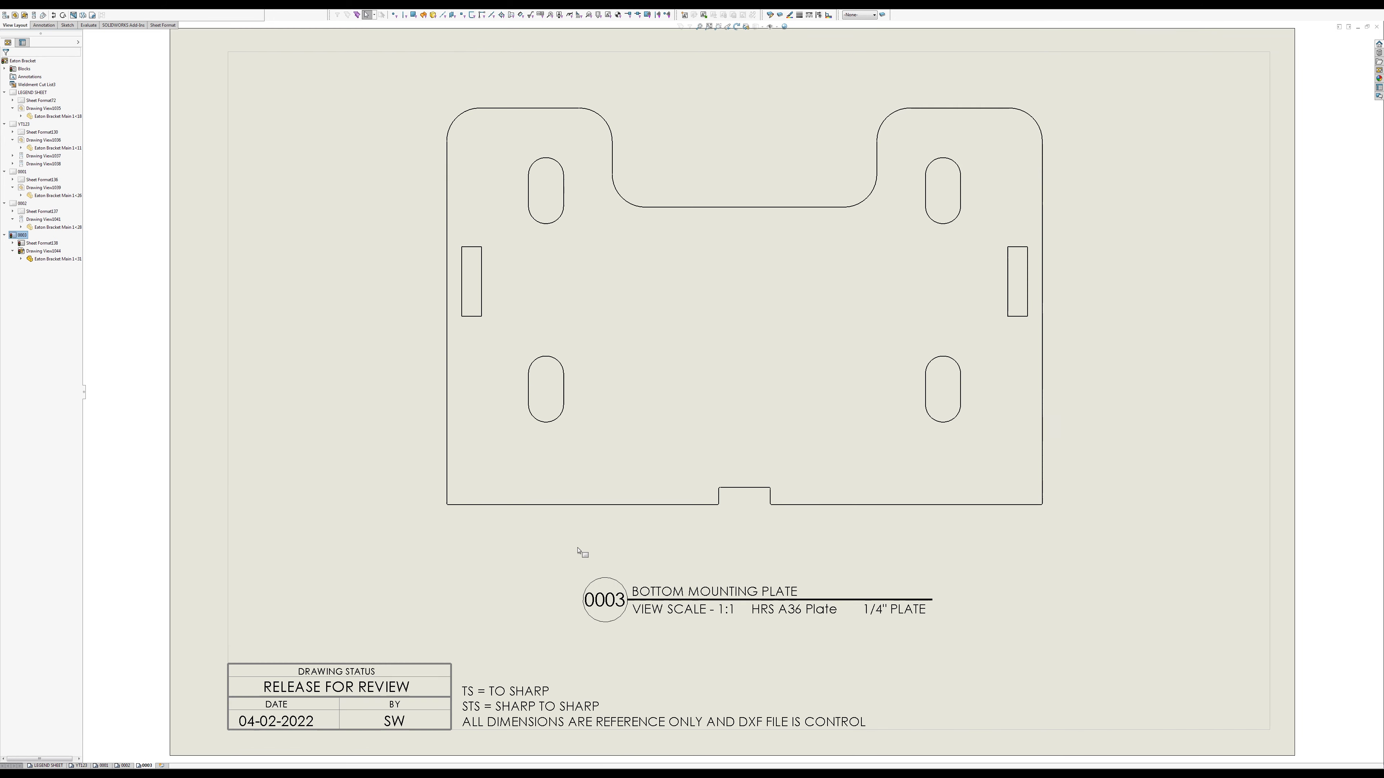
{"action": "left_click", "coordinate": [43, 25]}
{"action": "left_click", "coordinate": [5, 14]}
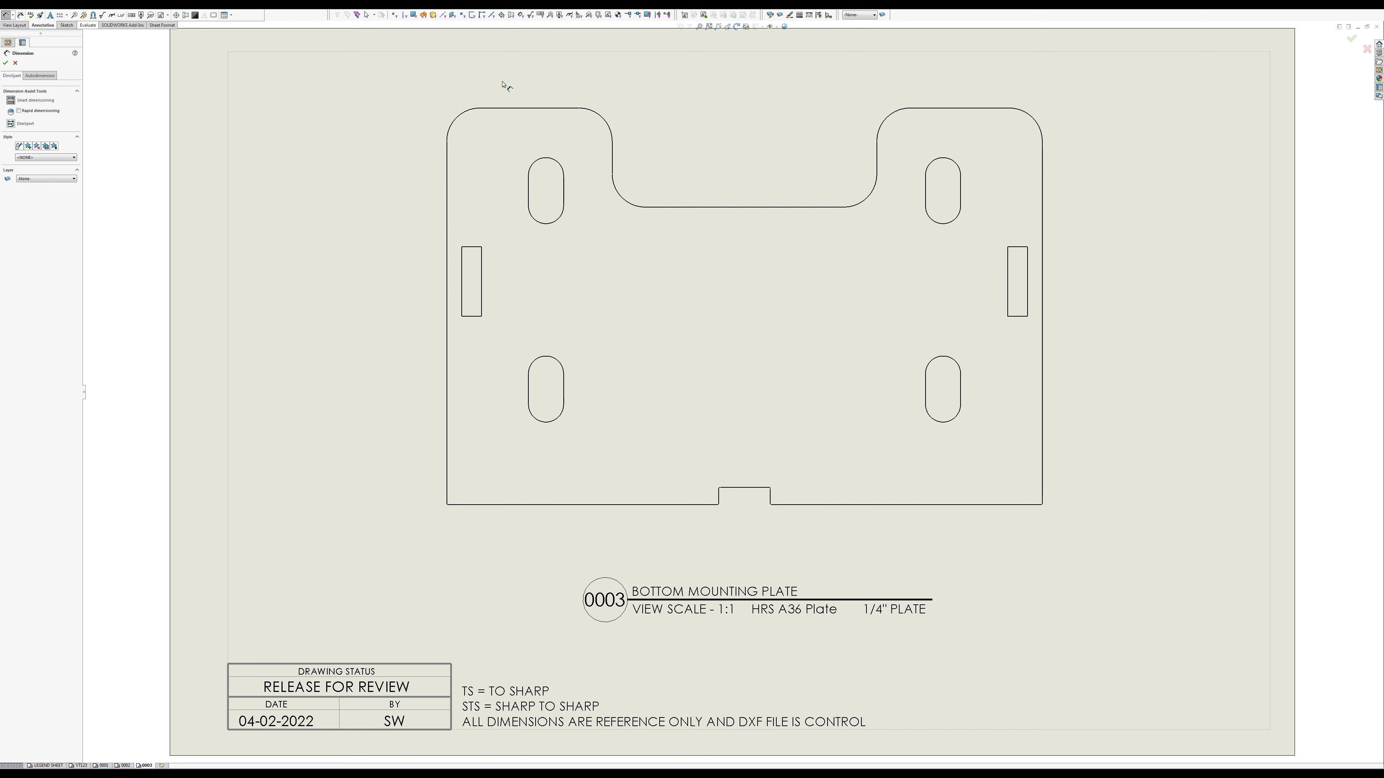
{"action": "left_click", "coordinate": [539, 108]}
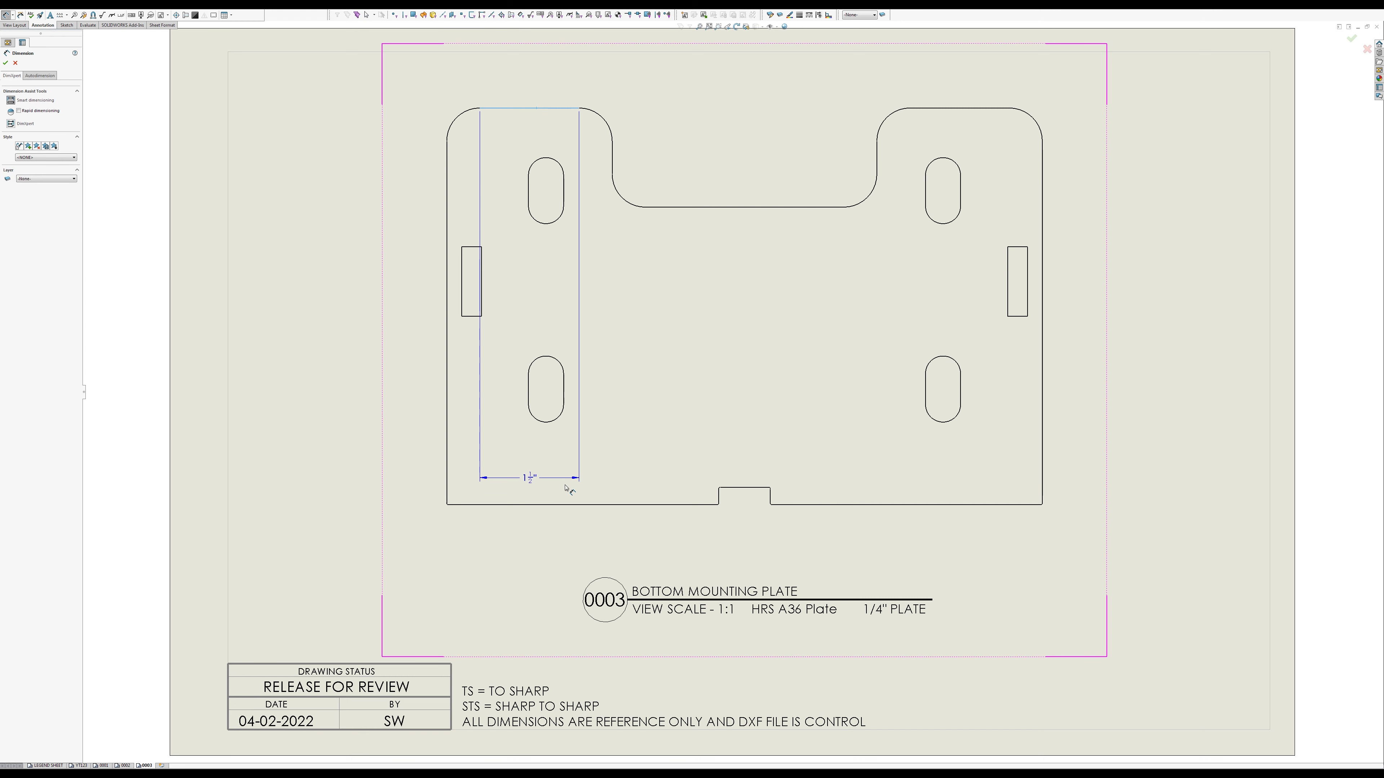
{"action": "left_click", "coordinate": [532, 505]}
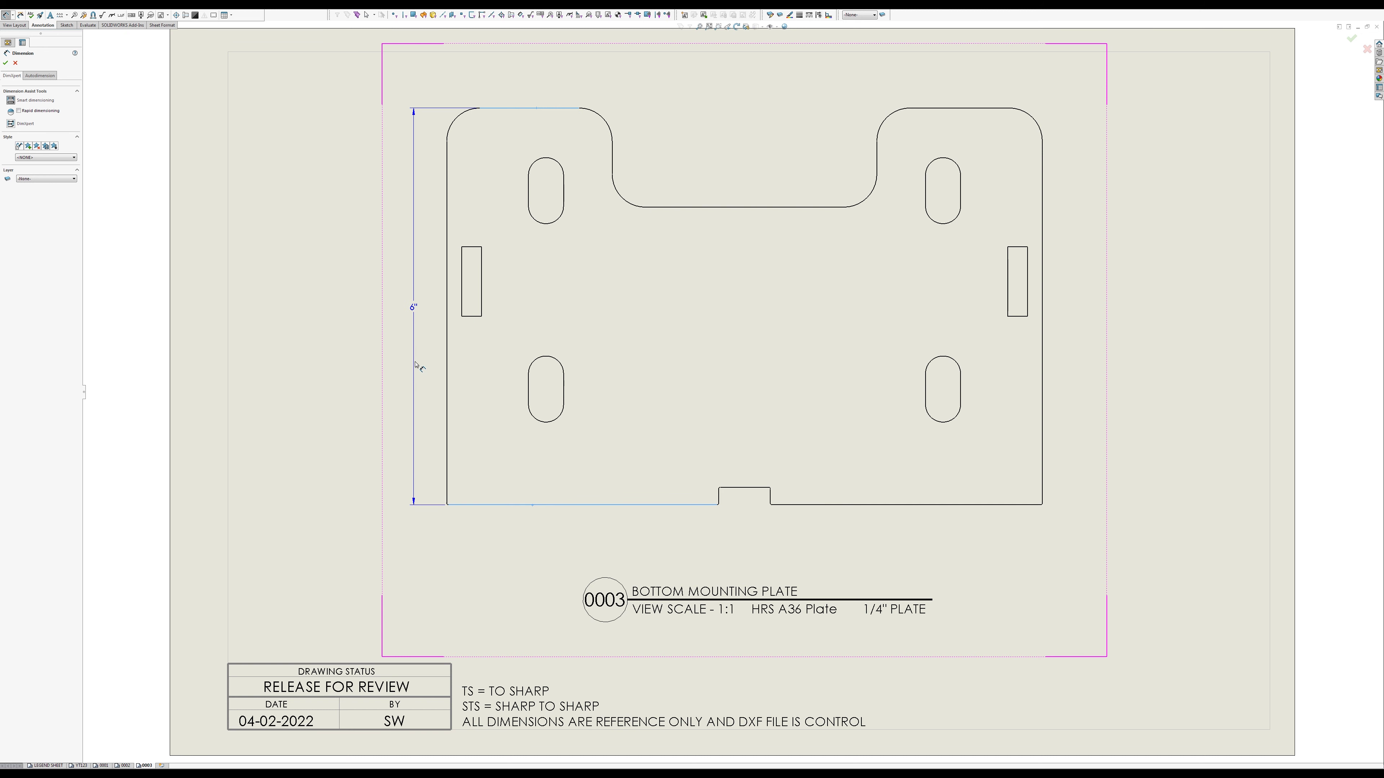
{"action": "left_click", "coordinate": [415, 365]}
{"action": "key", "text": "Escape"}
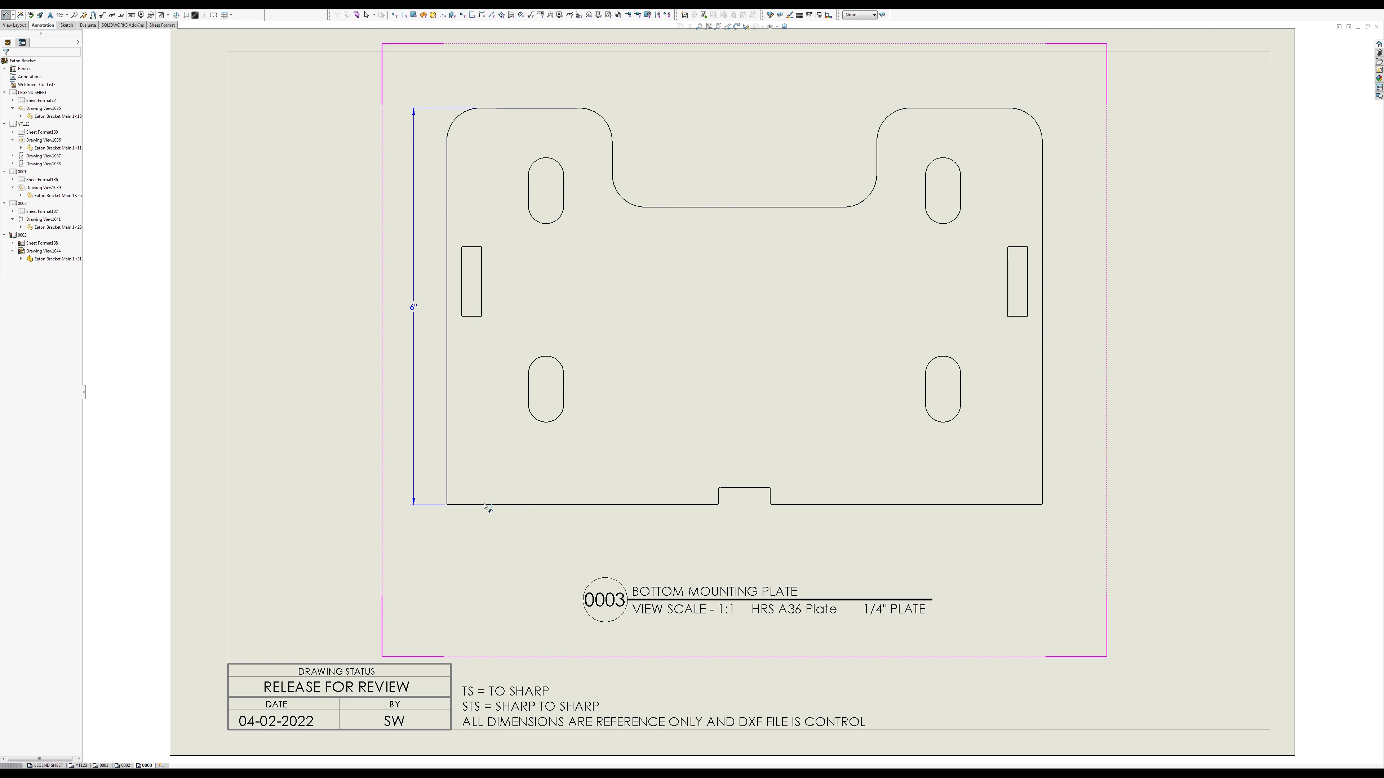
{"action": "left_click", "coordinate": [486, 505]}
{"action": "left_click", "coordinate": [472, 316]}
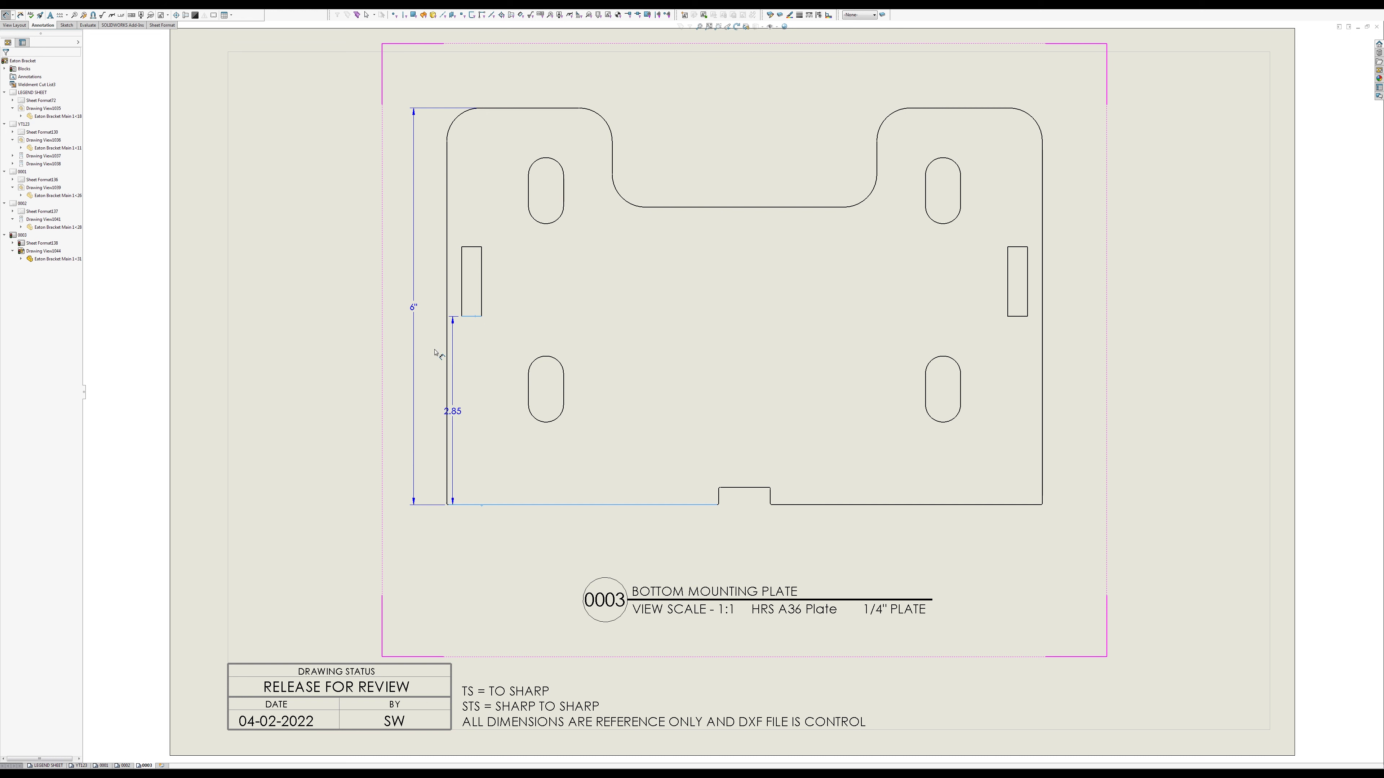
{"action": "left_click", "coordinate": [426, 408]}
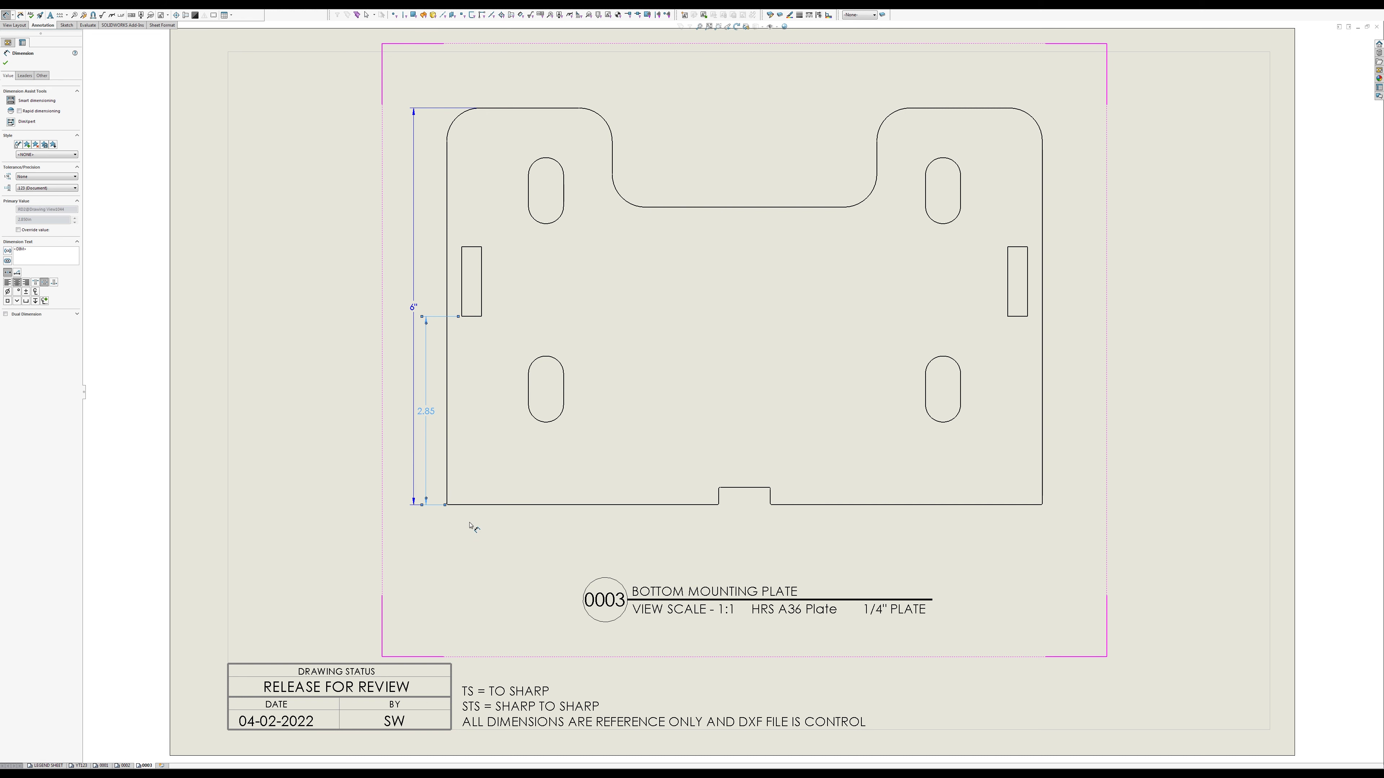
Step: Add the 1.05 slot height and 1 33/64" slot position, lining the dimensions up in columns
{"action": "left_click", "coordinate": [478, 505]}
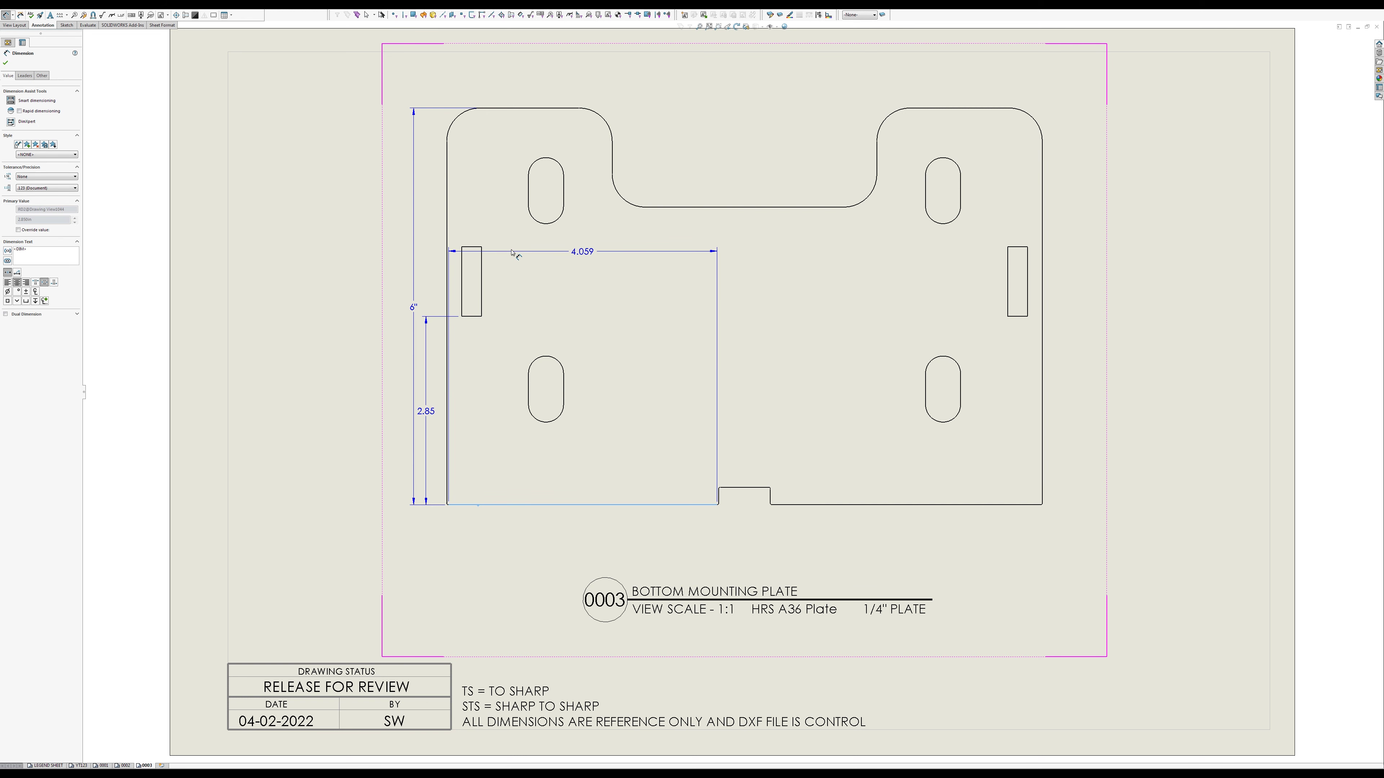
{"action": "left_click", "coordinate": [472, 247]}
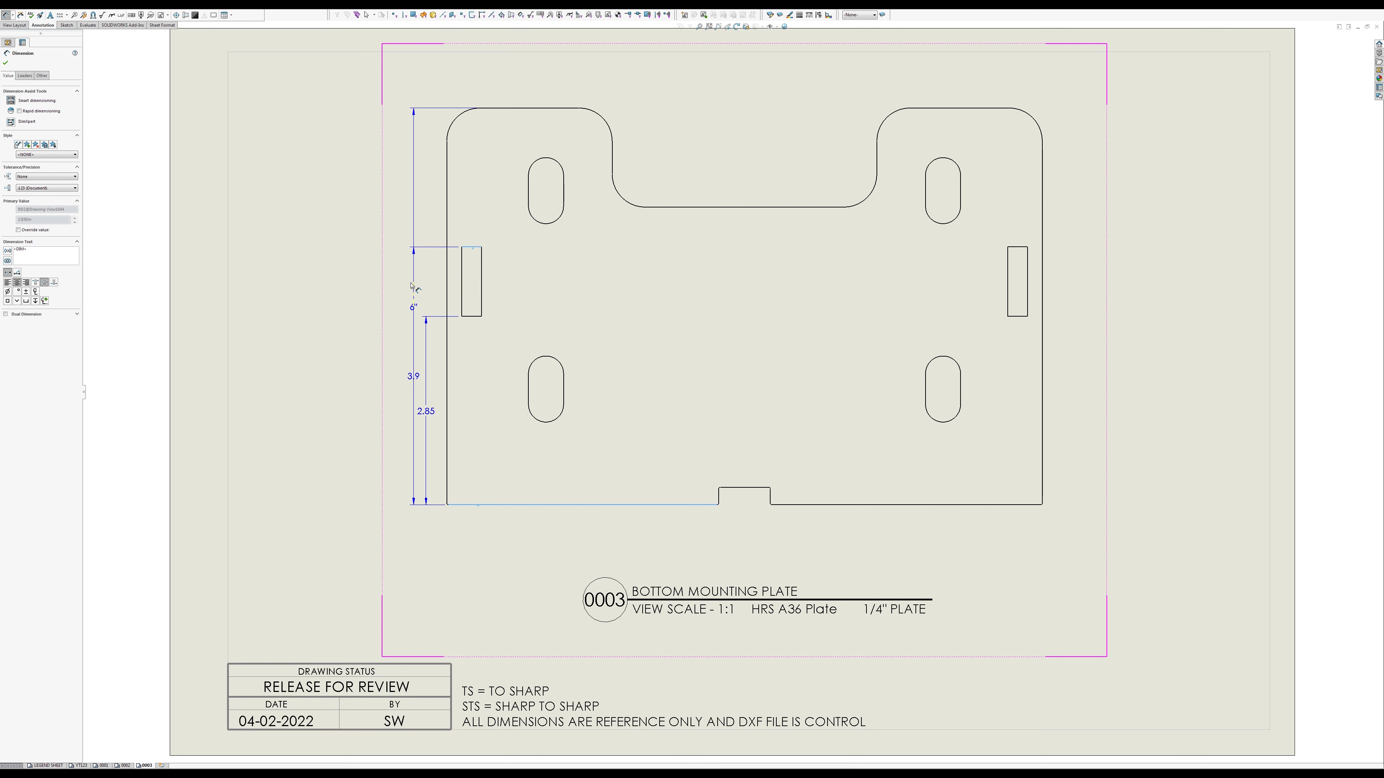
{"action": "key", "text": "Escape"}
{"action": "key", "text": "Escape"}
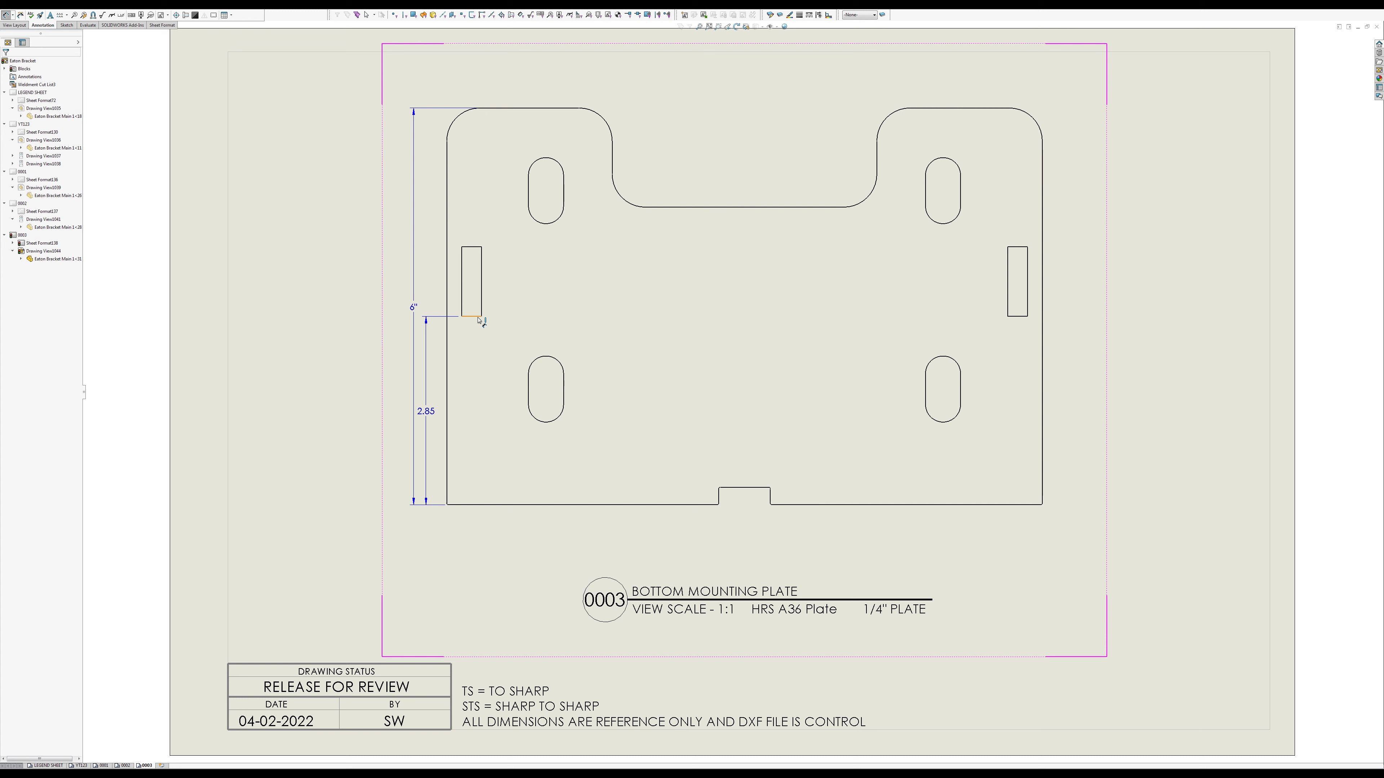
{"action": "left_click", "coordinate": [478, 317]}
{"action": "left_click", "coordinate": [472, 247]}
{"action": "left_click", "coordinate": [426, 267]}
{"action": "left_click_drag", "start_coordinate": [413, 307], "coordinate": [389, 309]}
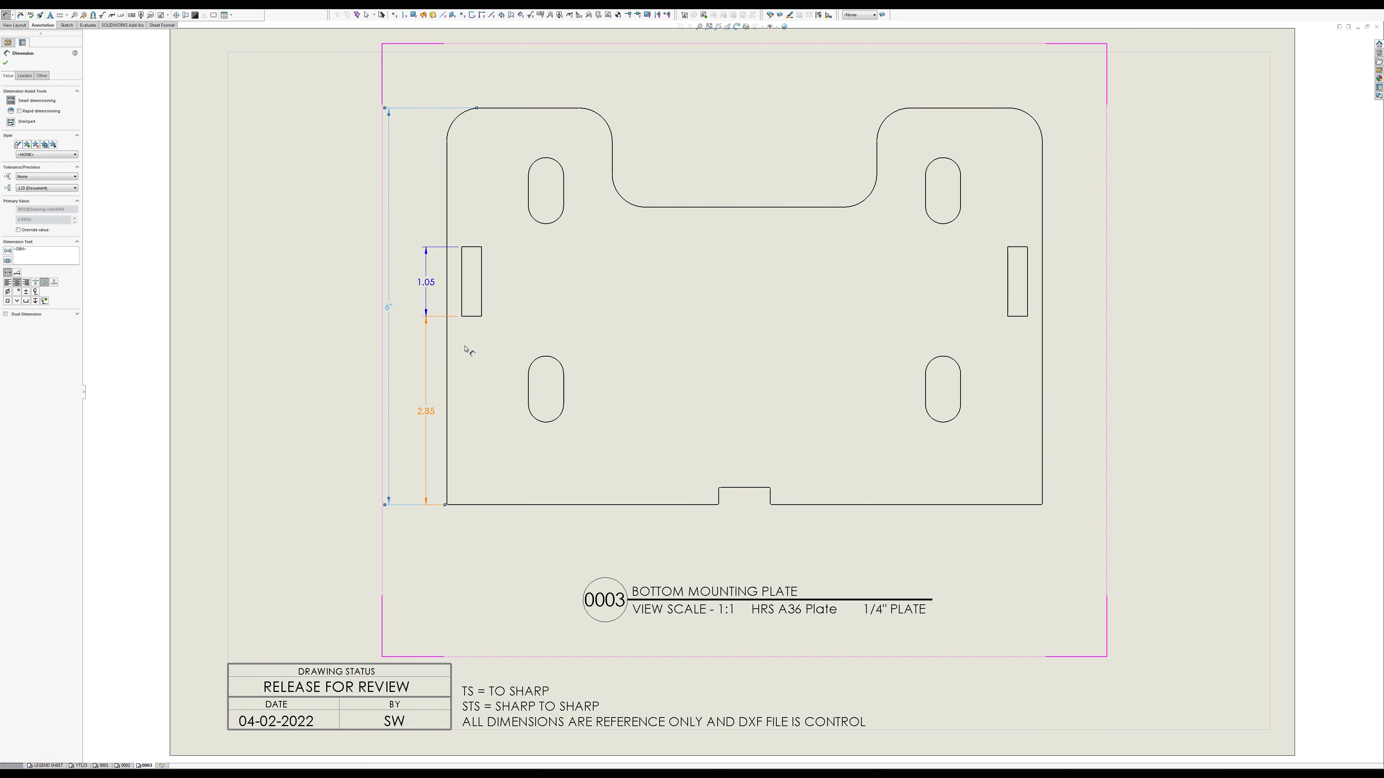
{"action": "left_click", "coordinate": [542, 506]}
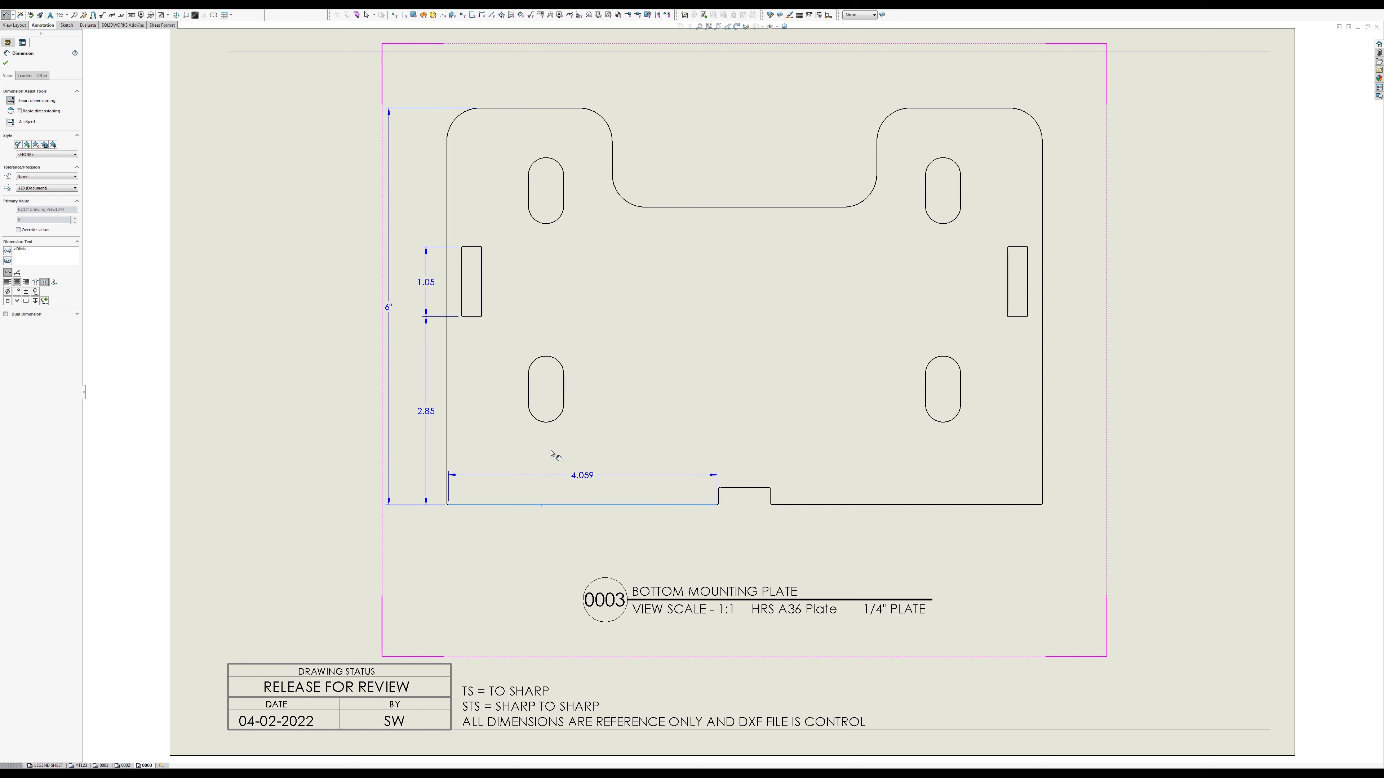
{"action": "left_click", "coordinate": [553, 423]}
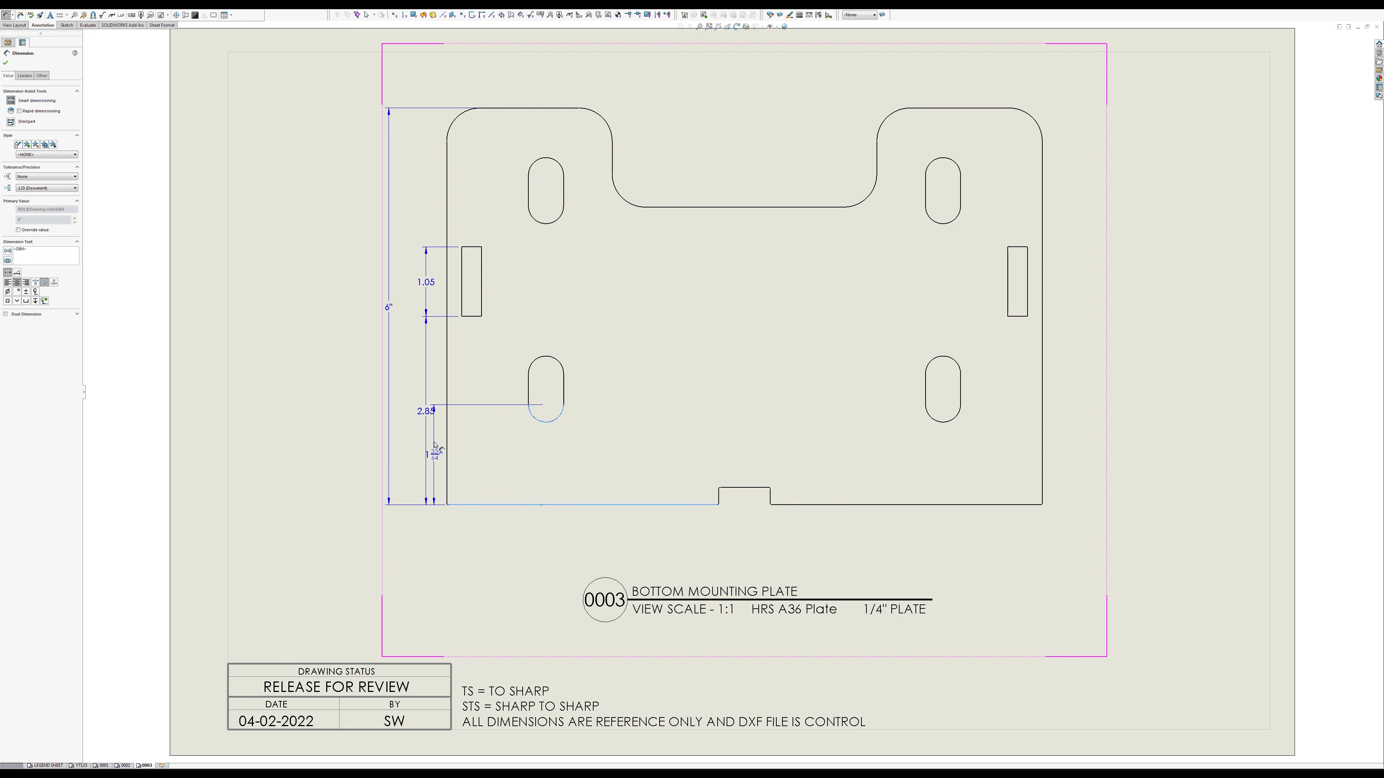
{"action": "left_click", "coordinate": [434, 448]}
{"action": "left_click_drag", "start_coordinate": [423, 415], "coordinate": [405, 413]}
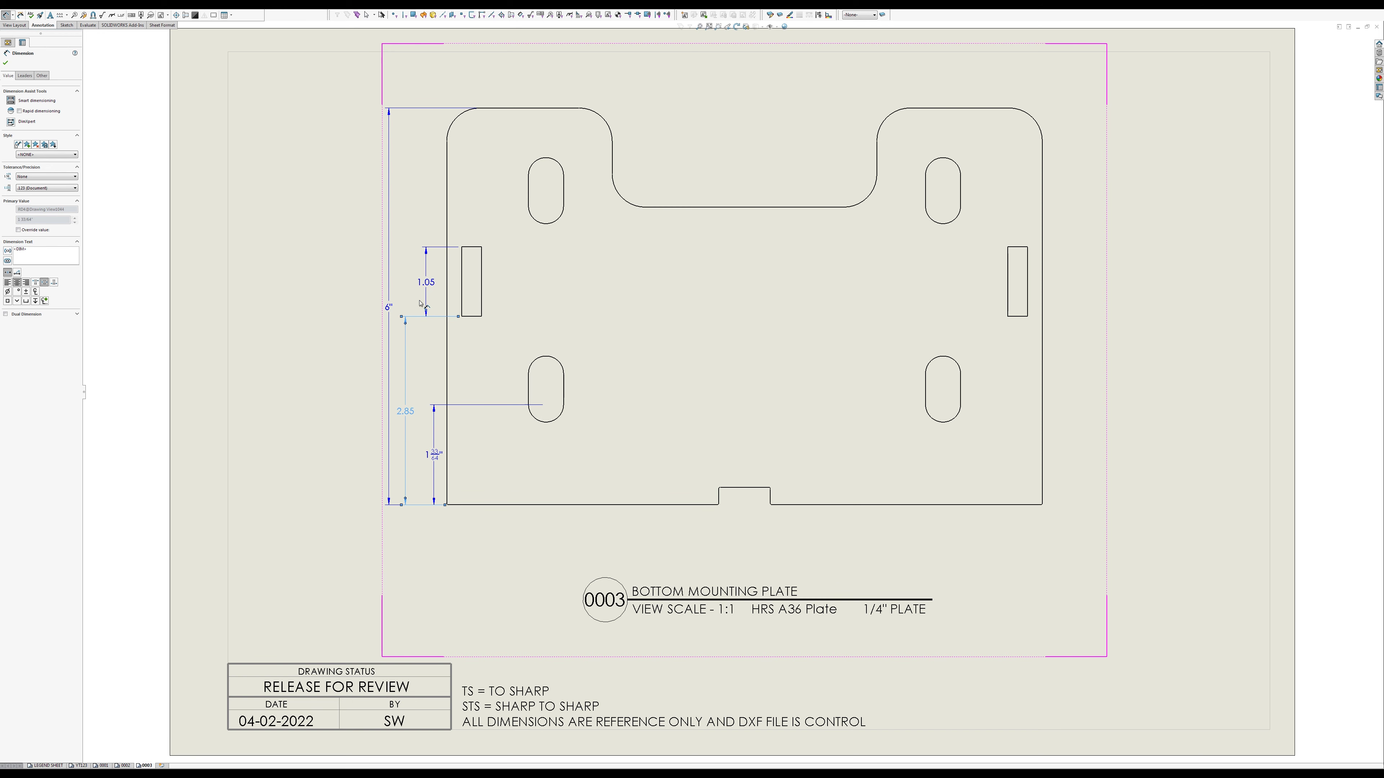
{"action": "left_click_drag", "start_coordinate": [419, 303], "coordinate": [399, 303]}
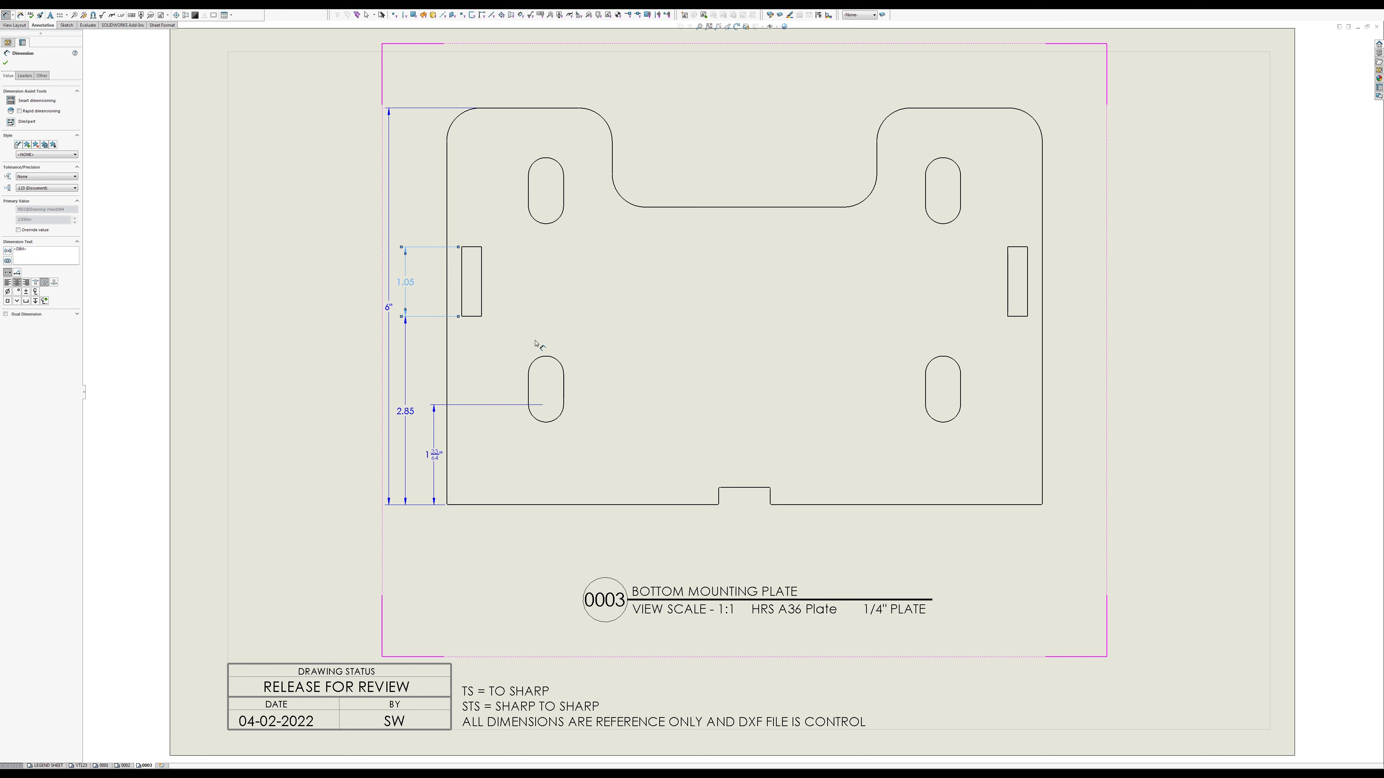
{"action": "left_click", "coordinate": [545, 357]}
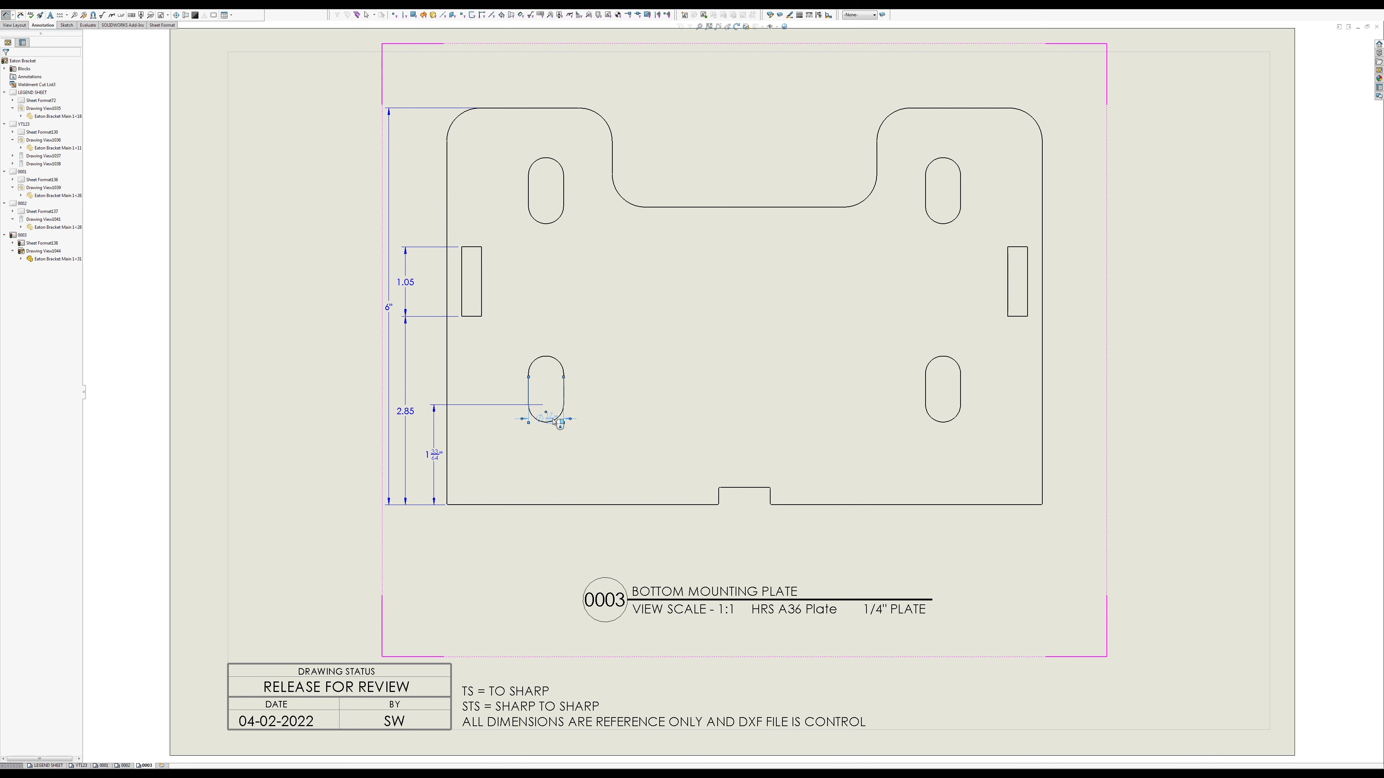
Step: Dimension the lower slot with a 15/32" centre distance and a Ø17/32" hole callout
{"action": "left_click", "coordinate": [553, 421]}
{"action": "key", "text": "ctrl+z"}
{"action": "left_click", "coordinate": [556, 420]}
{"action": "left_click", "coordinate": [546, 358]}
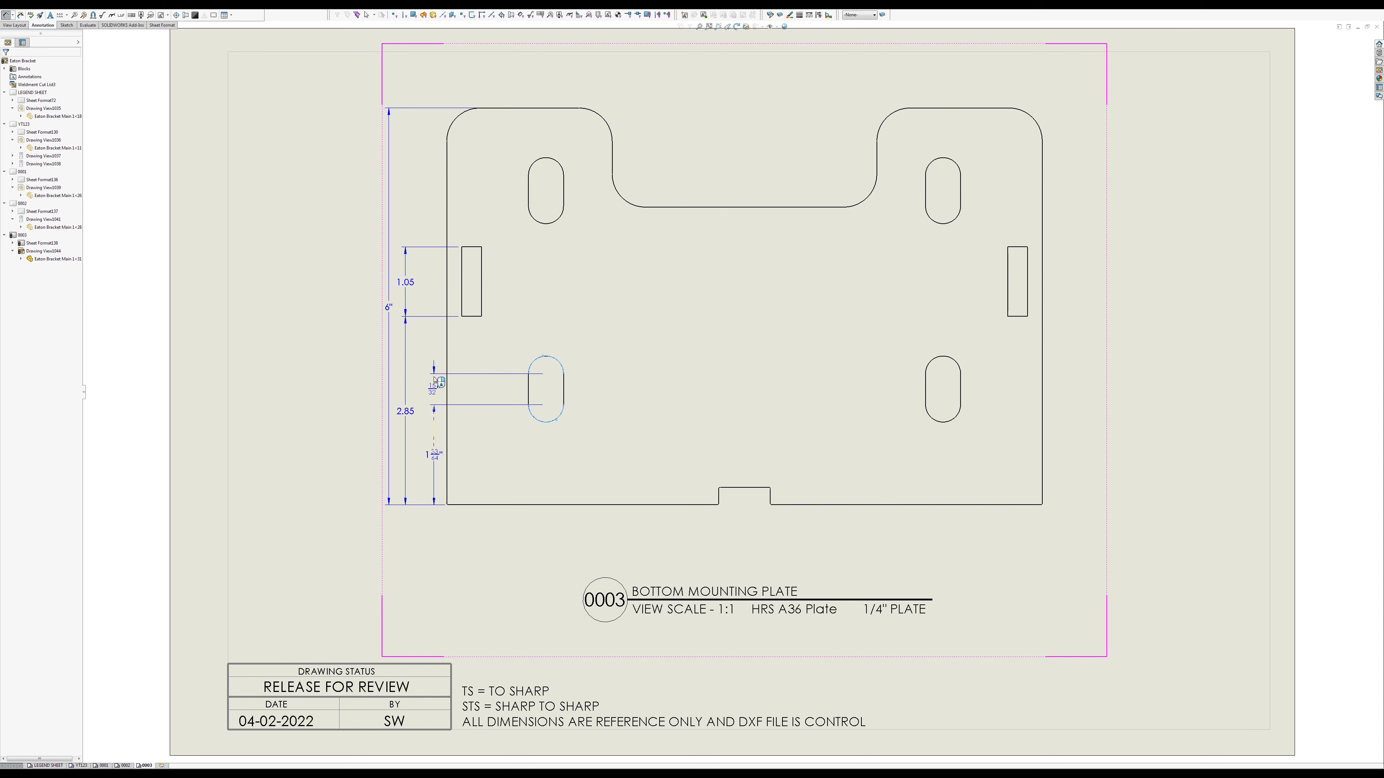
{"action": "left_click", "coordinate": [441, 379]}
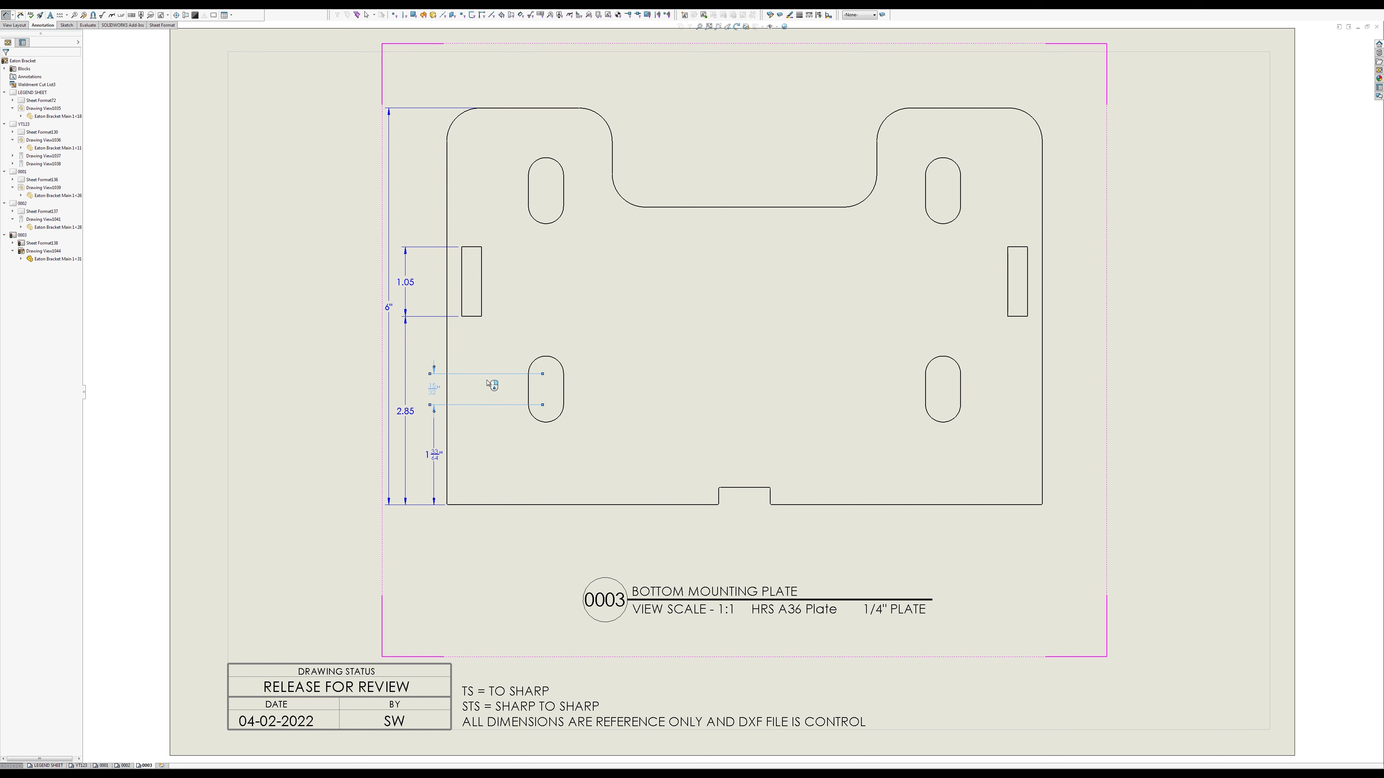
{"action": "left_click", "coordinate": [535, 421]}
{"action": "left_click", "coordinate": [464, 528]}
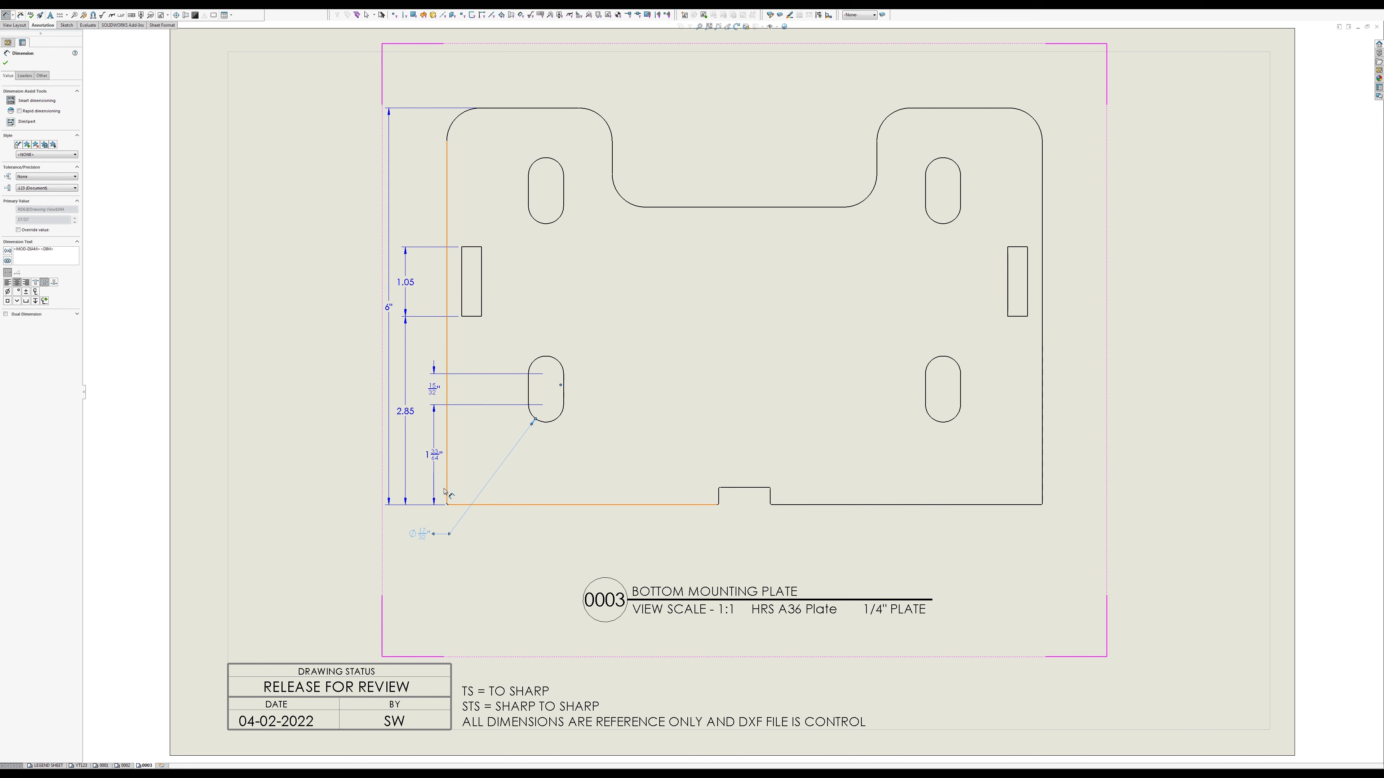
Step: Add horizontal dimensions 1 1/2", 4 7/64", 9" overall and 25/32" notch width below the plate
{"action": "left_click", "coordinate": [447, 480]}
{"action": "left_click", "coordinate": [546, 424]}
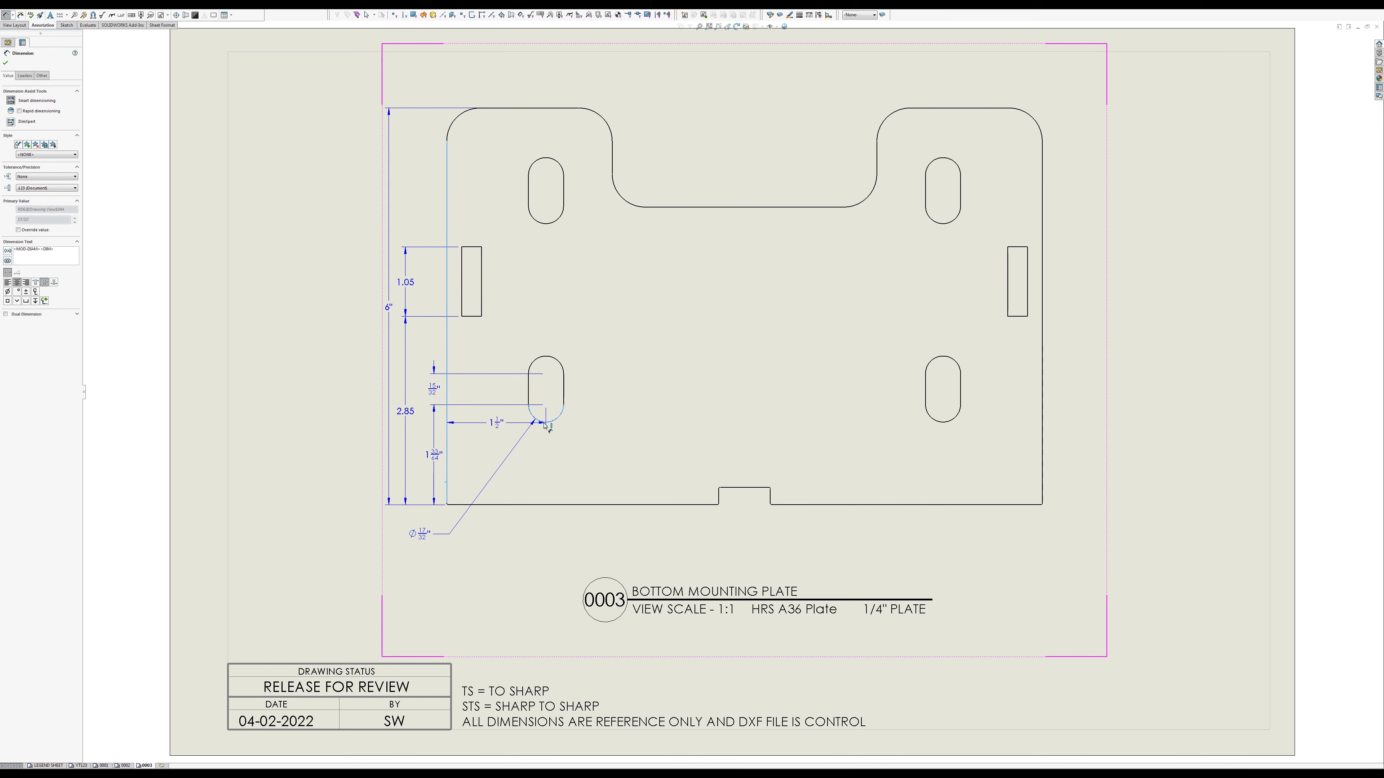
{"action": "left_click", "coordinate": [489, 541]}
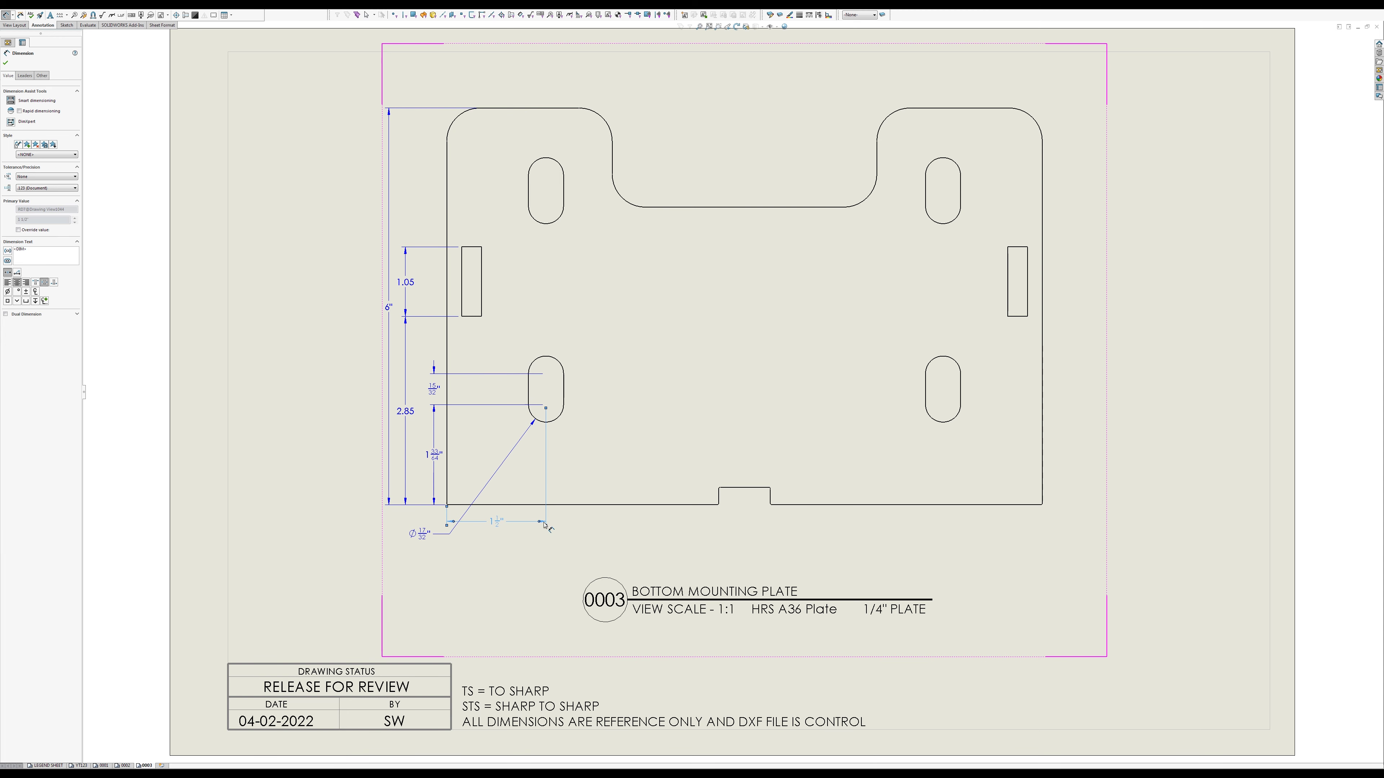
{"action": "left_click", "coordinate": [718, 496]}
{"action": "left_click", "coordinate": [513, 539]}
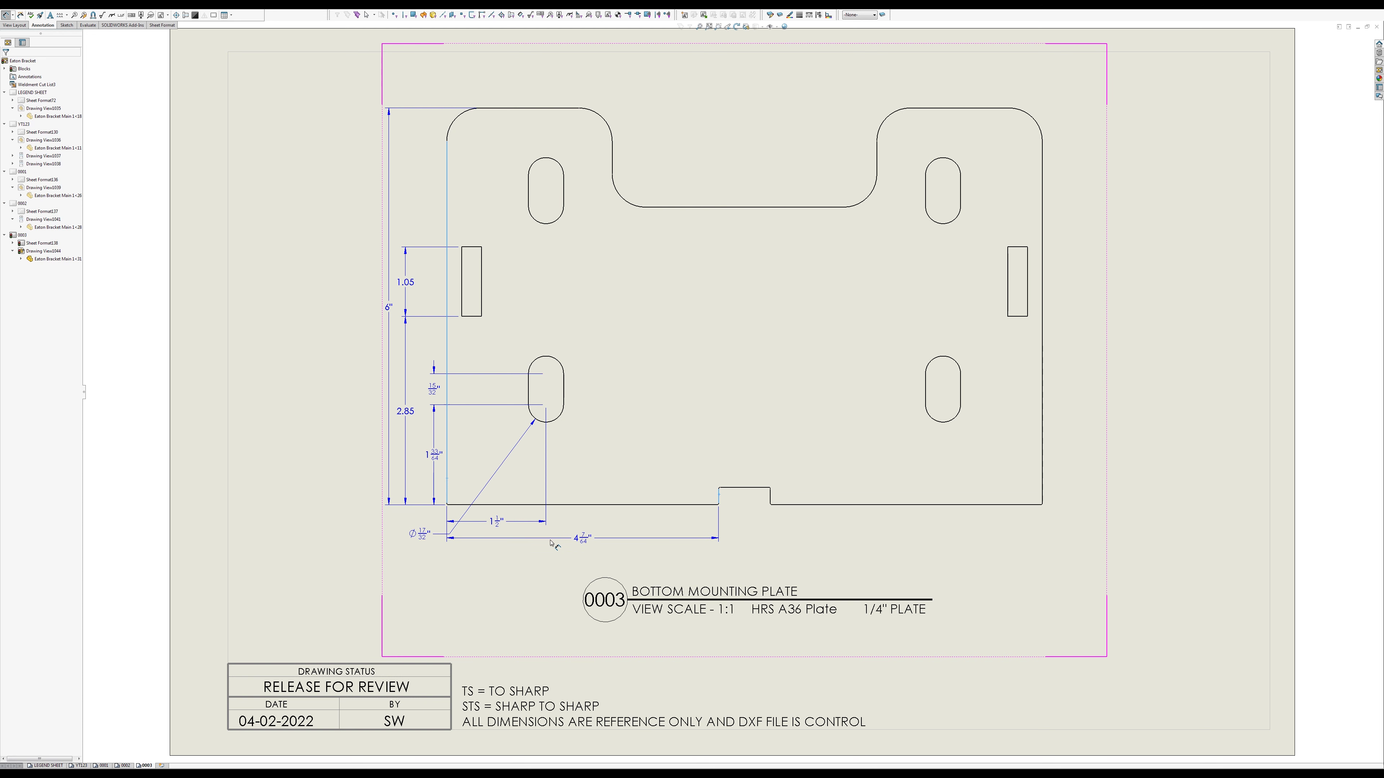
{"action": "left_click", "coordinate": [447, 490]}
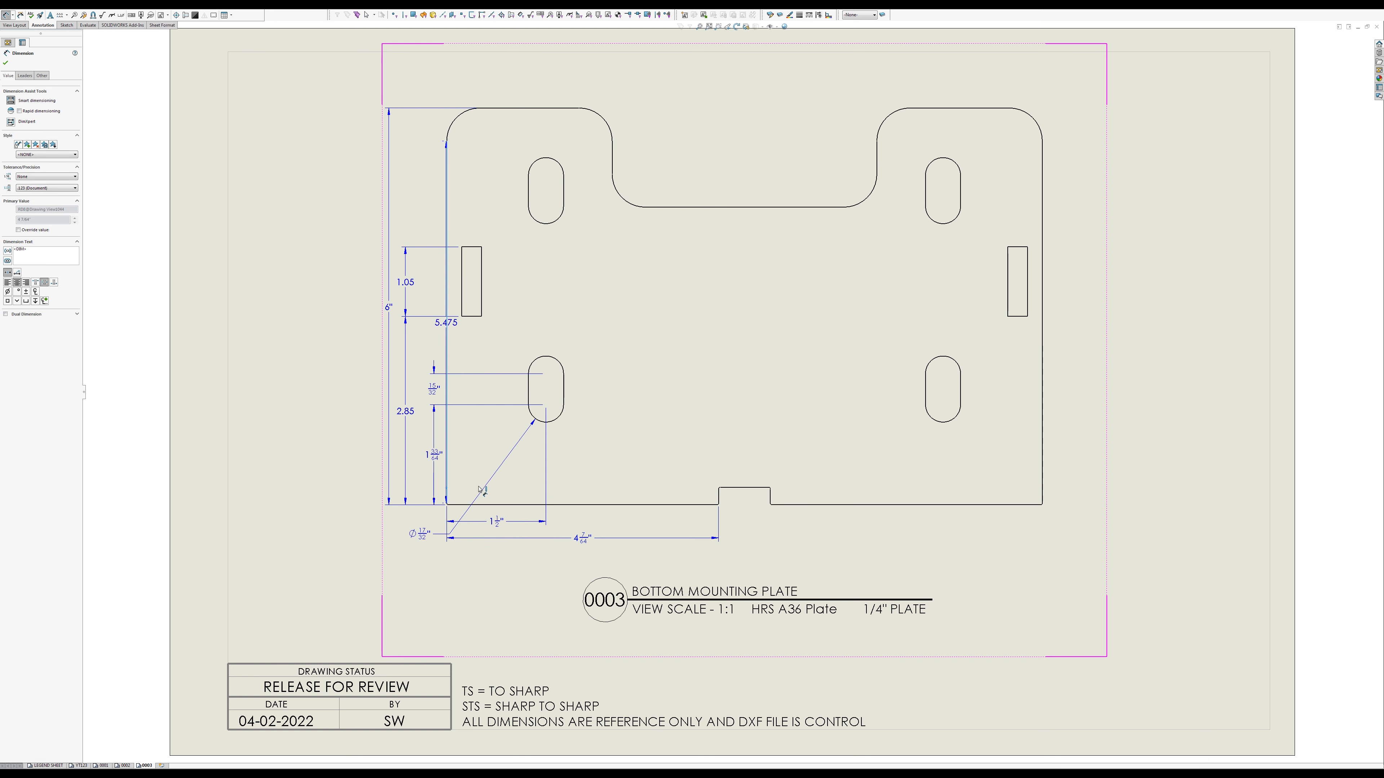
{"action": "left_click", "coordinate": [1042, 322]}
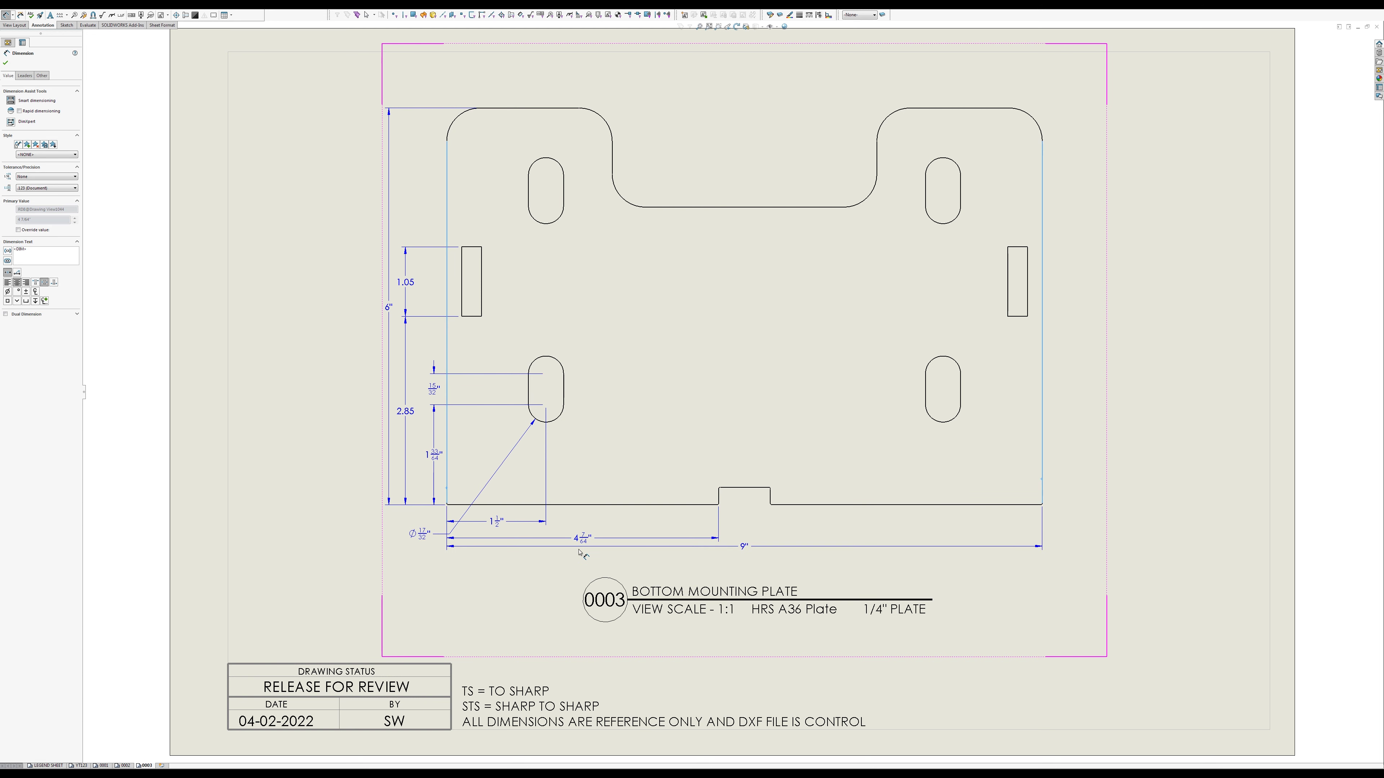
{"action": "left_click", "coordinate": [818, 563]}
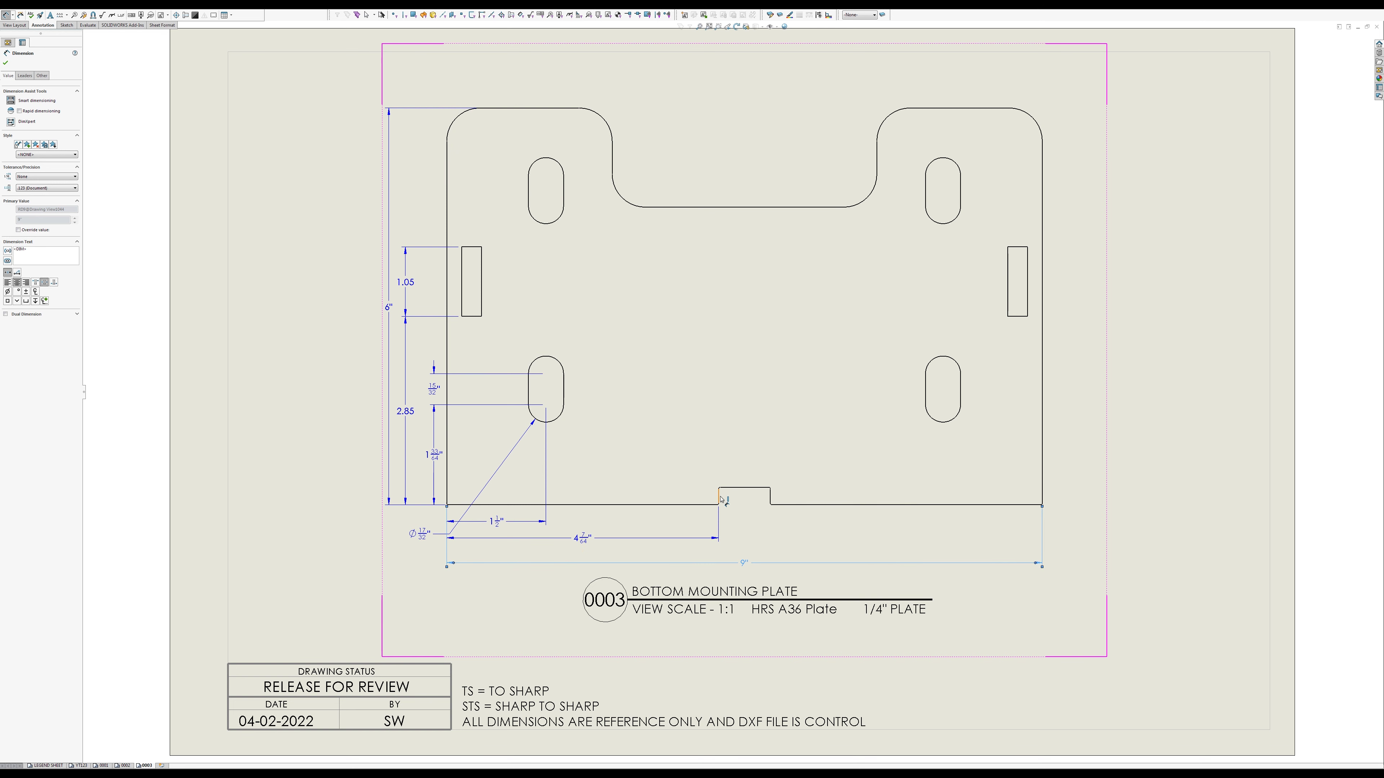
{"action": "left_click", "coordinate": [720, 497]}
{"action": "left_click", "coordinate": [770, 496]}
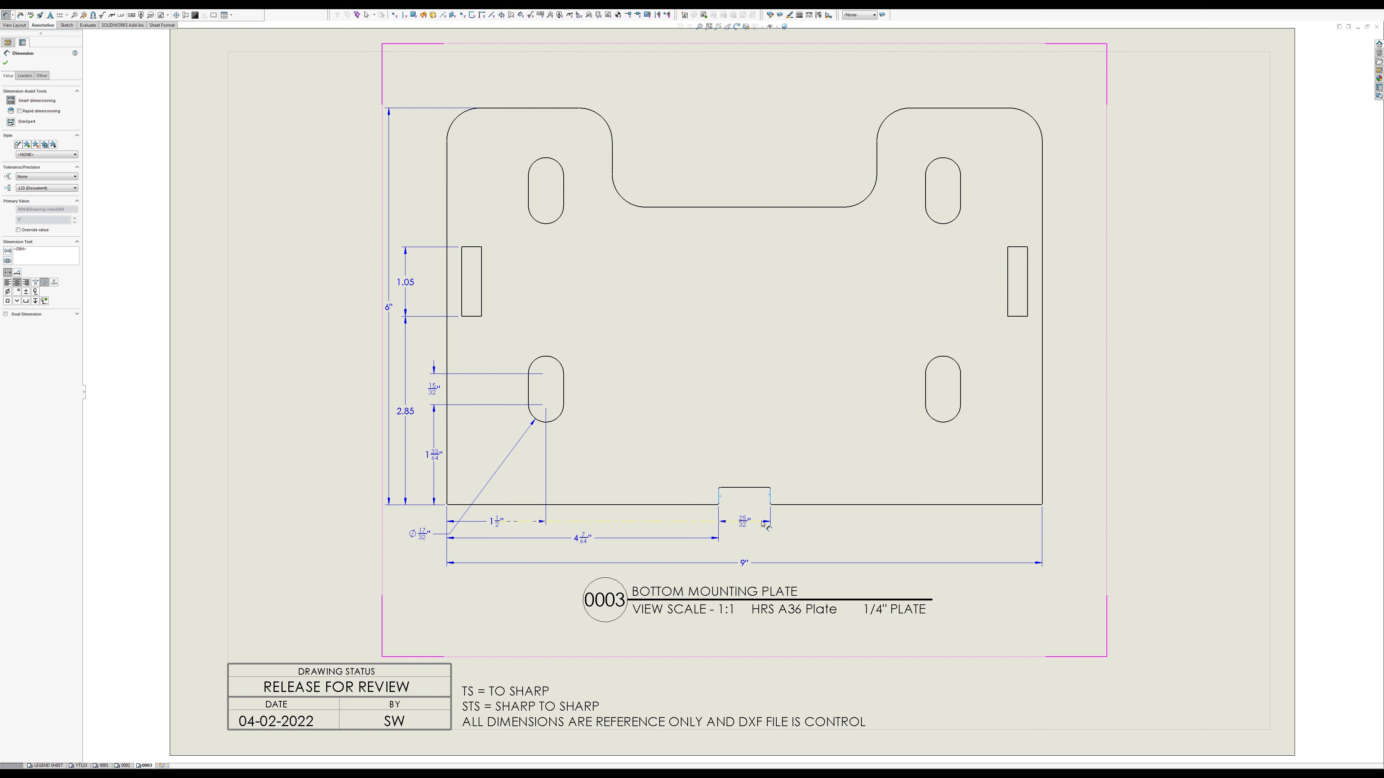
{"action": "left_click", "coordinate": [755, 540]}
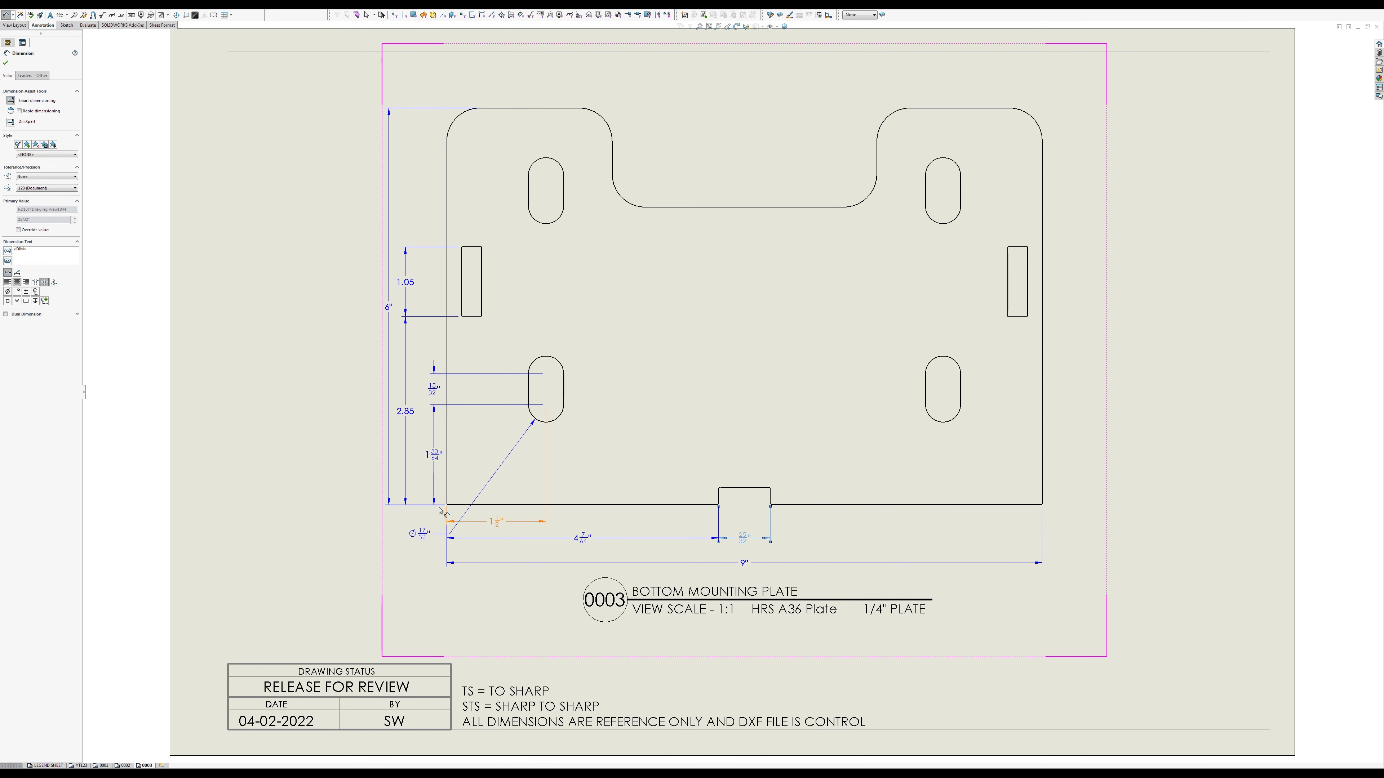
{"action": "scroll", "coordinate": [439, 510], "scroll_direction": "down", "scroll_amount": 5}
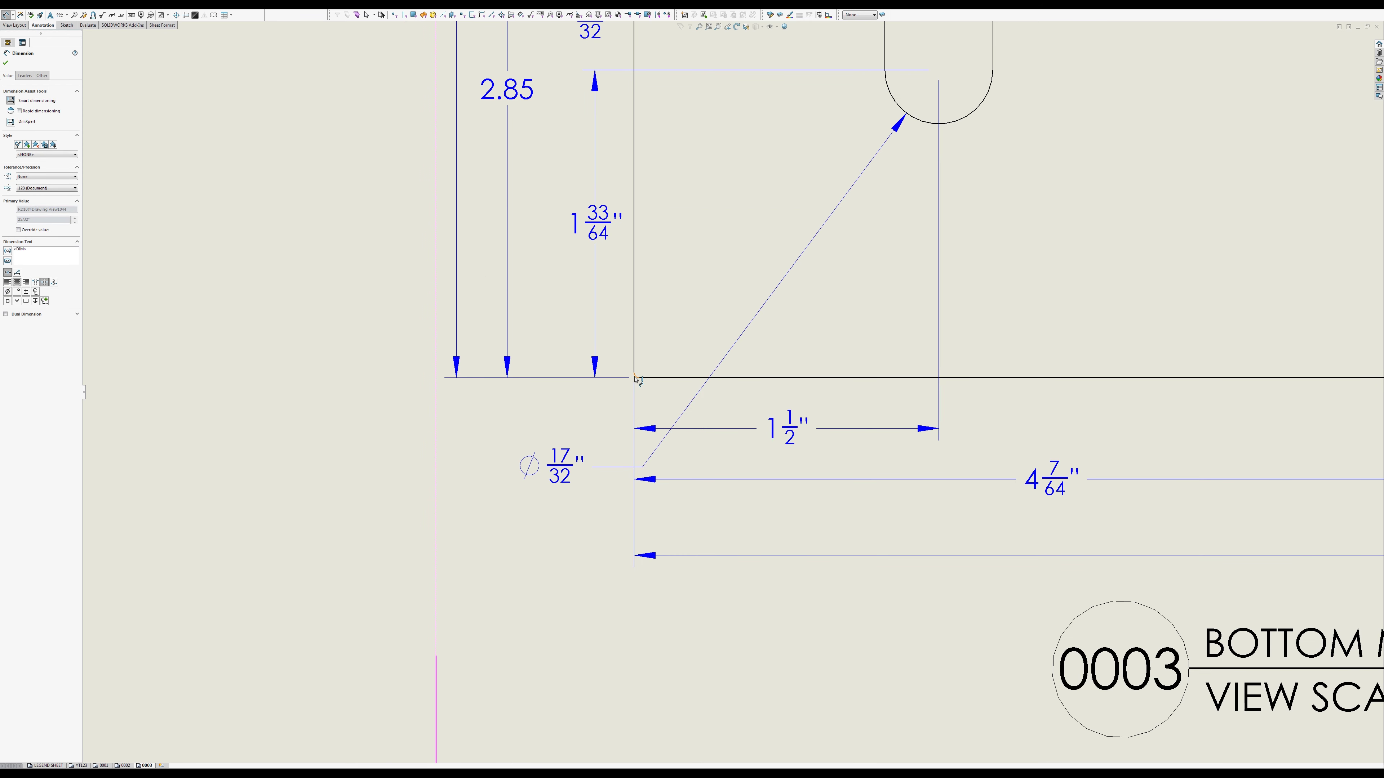
Step: Dimension the lower-left corner fillet as R.025 and append TYP to its text
{"action": "left_click", "coordinate": [635, 378]}
{"action": "left_click", "coordinate": [481, 429]}
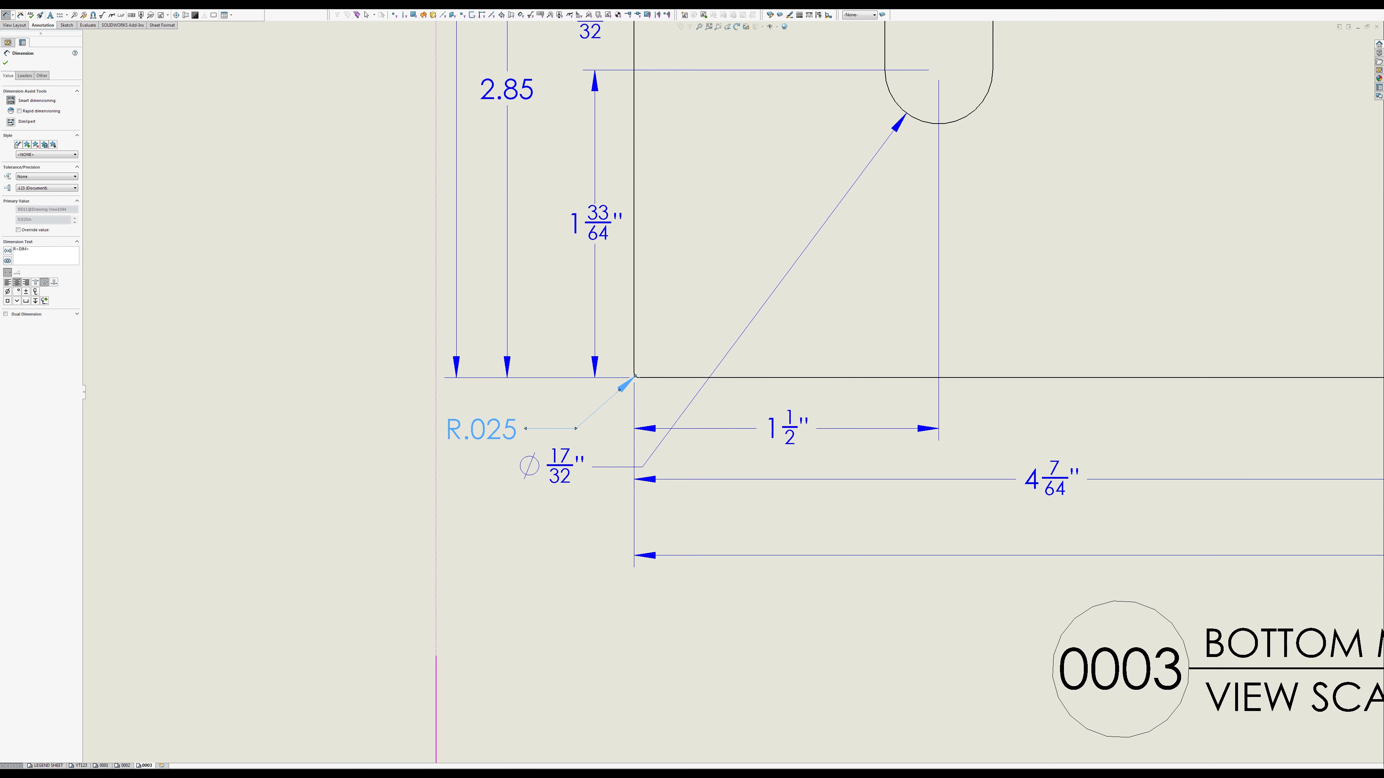
{"action": "type", "text": "TYP"}
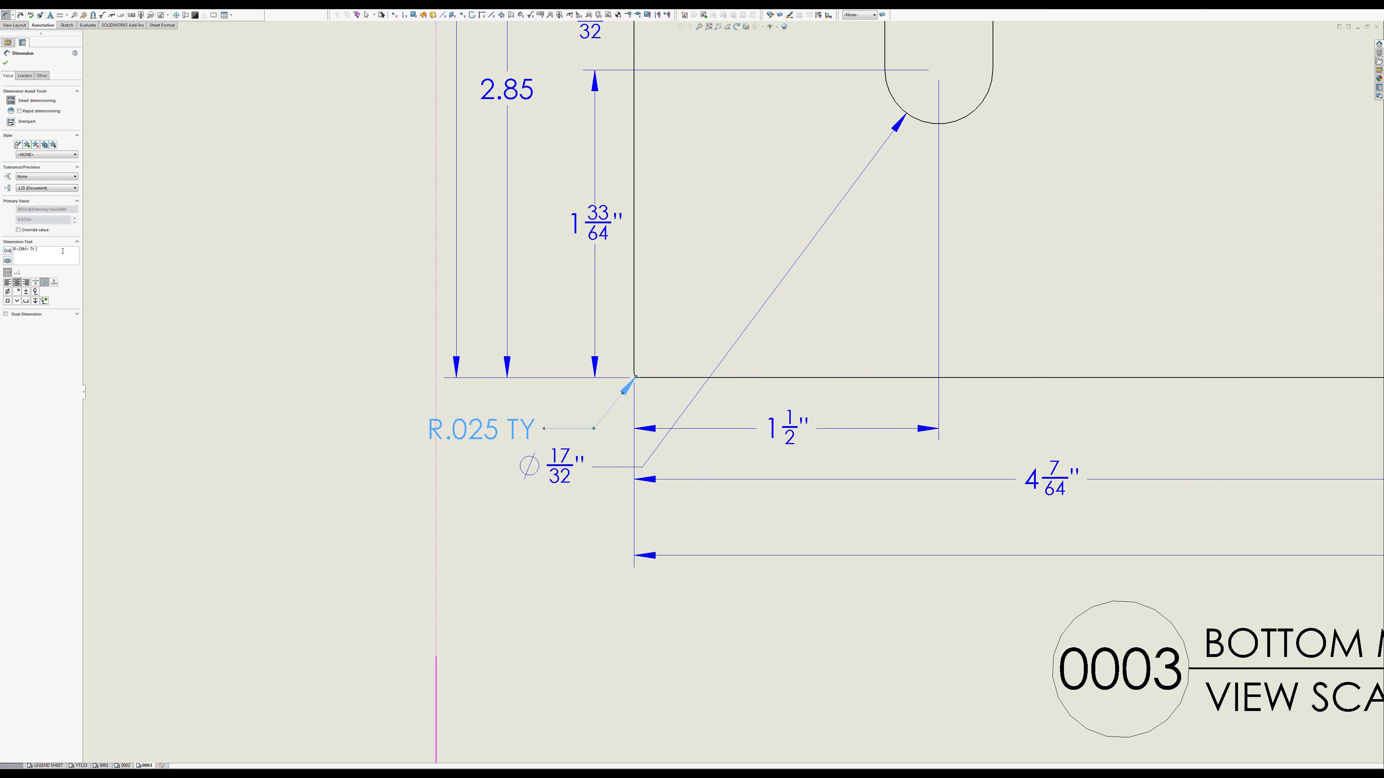
{"action": "left_click", "coordinate": [237, 539]}
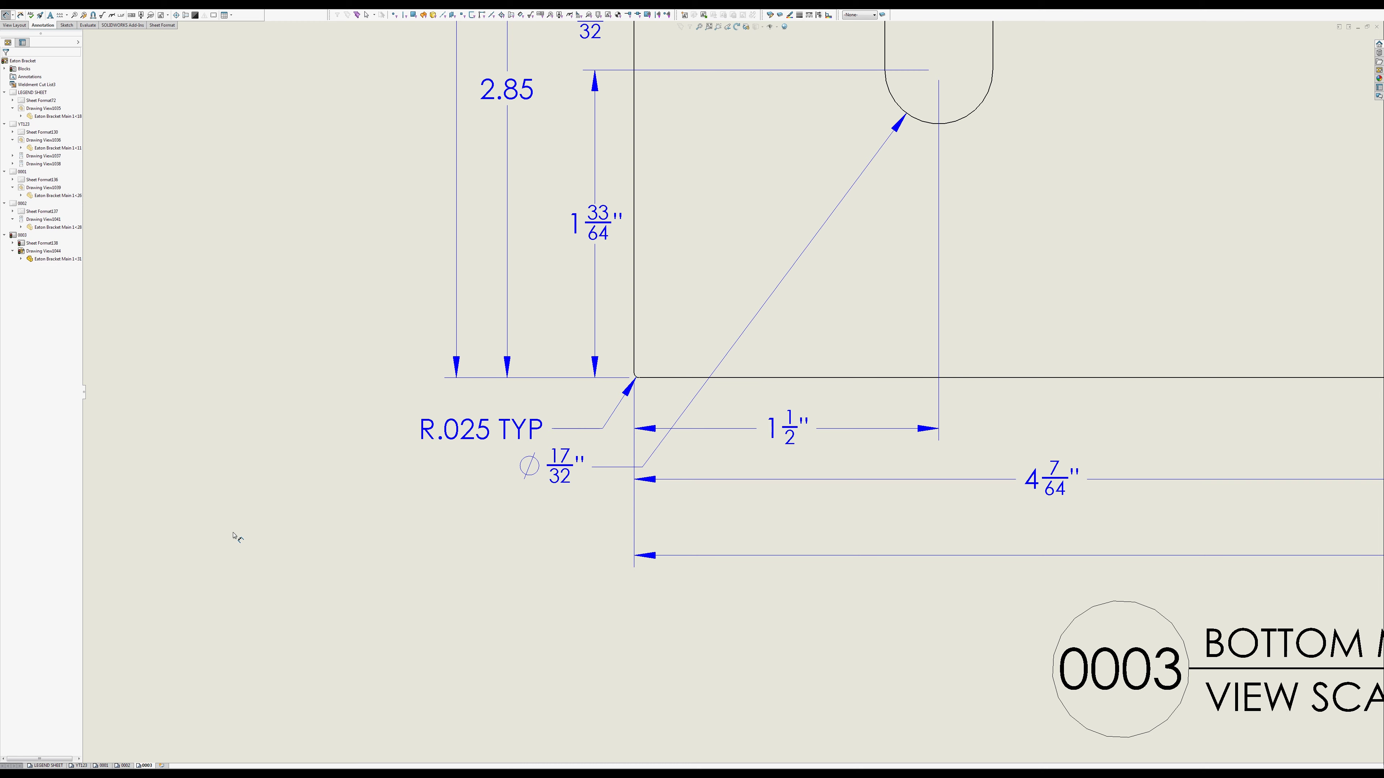
{"action": "scroll", "coordinate": [571, 460], "scroll_direction": "up", "scroll_amount": 3}
{"action": "scroll", "coordinate": [424, 646], "scroll_direction": "down", "scroll_amount": 2}
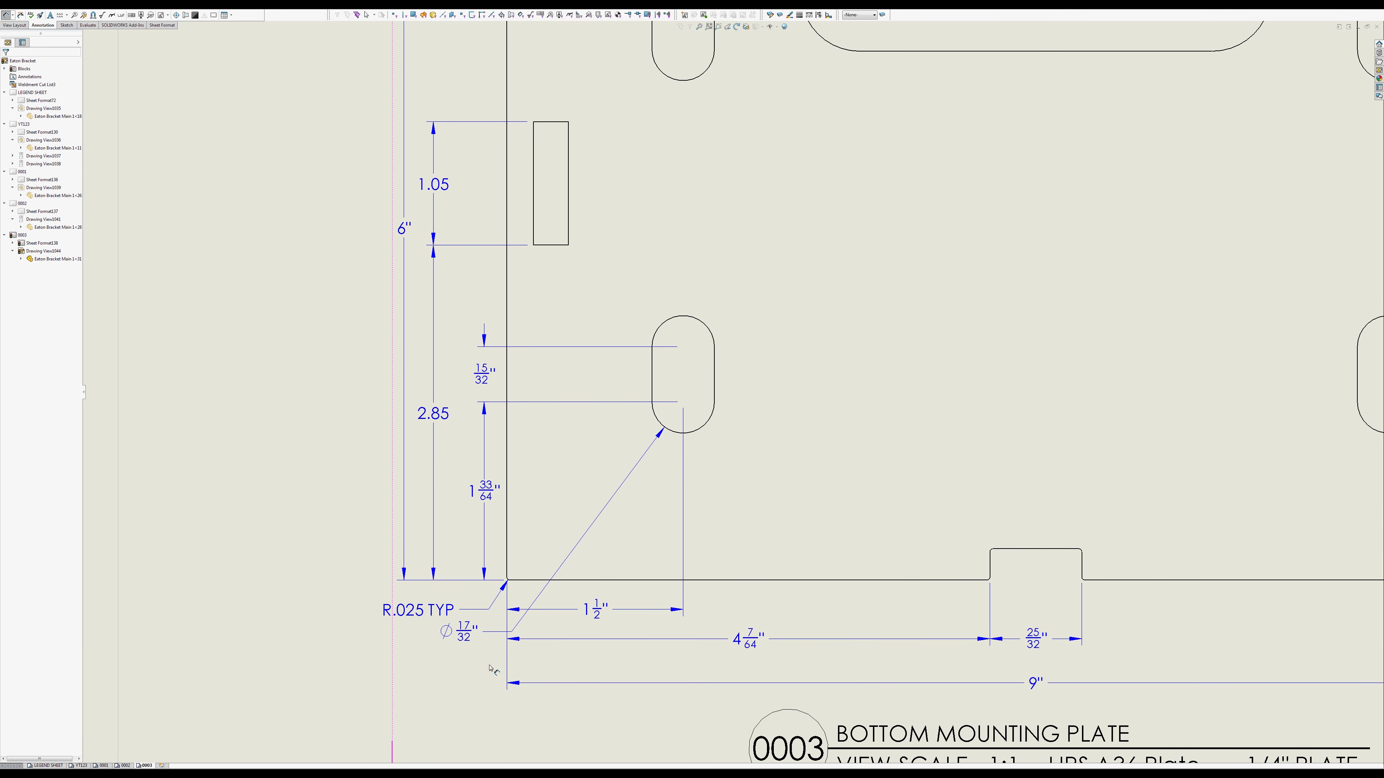
Step: Replace the misplaced Ø17/32" callout with one on the slot's upper arc, placed above-left
{"action": "key", "text": "Delete"}
{"action": "left_click", "coordinate": [663, 325]}
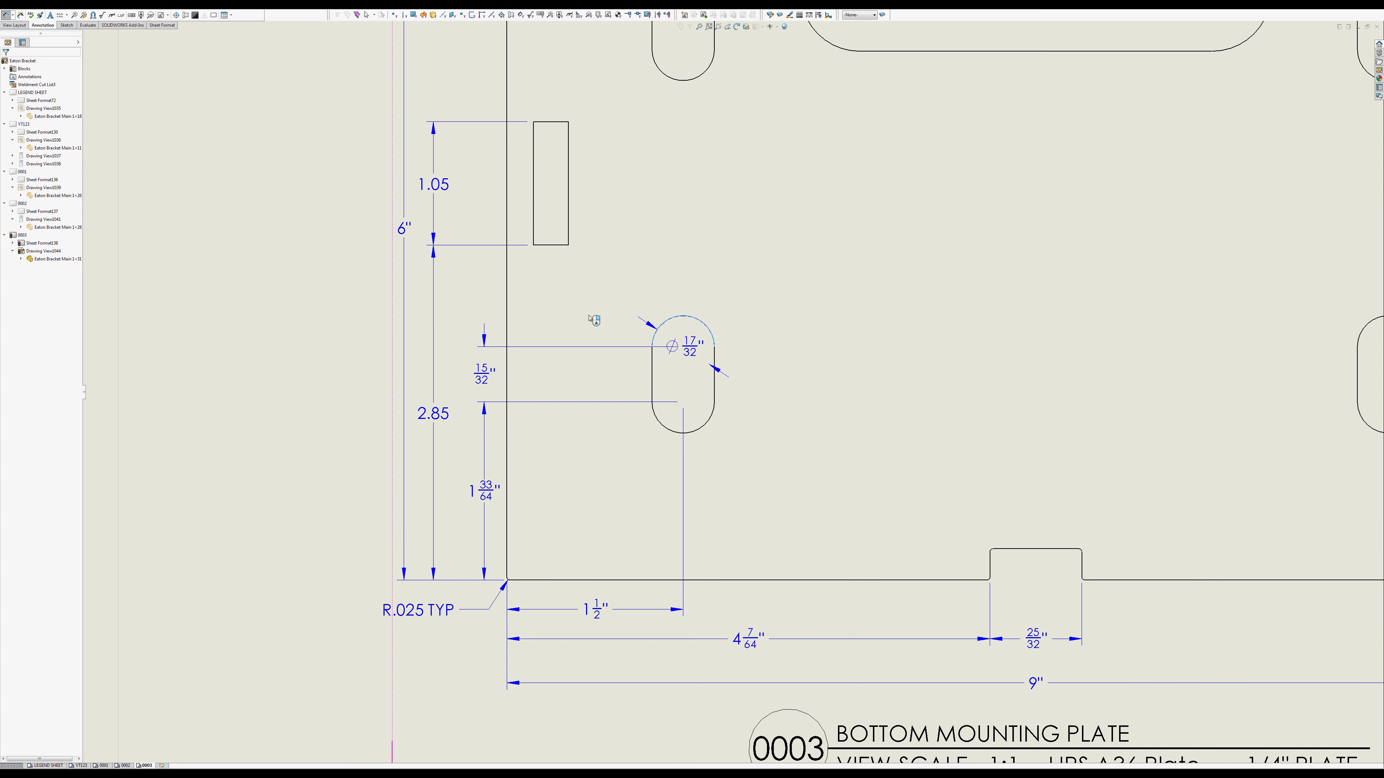
{"action": "left_click", "coordinate": [478, 287]}
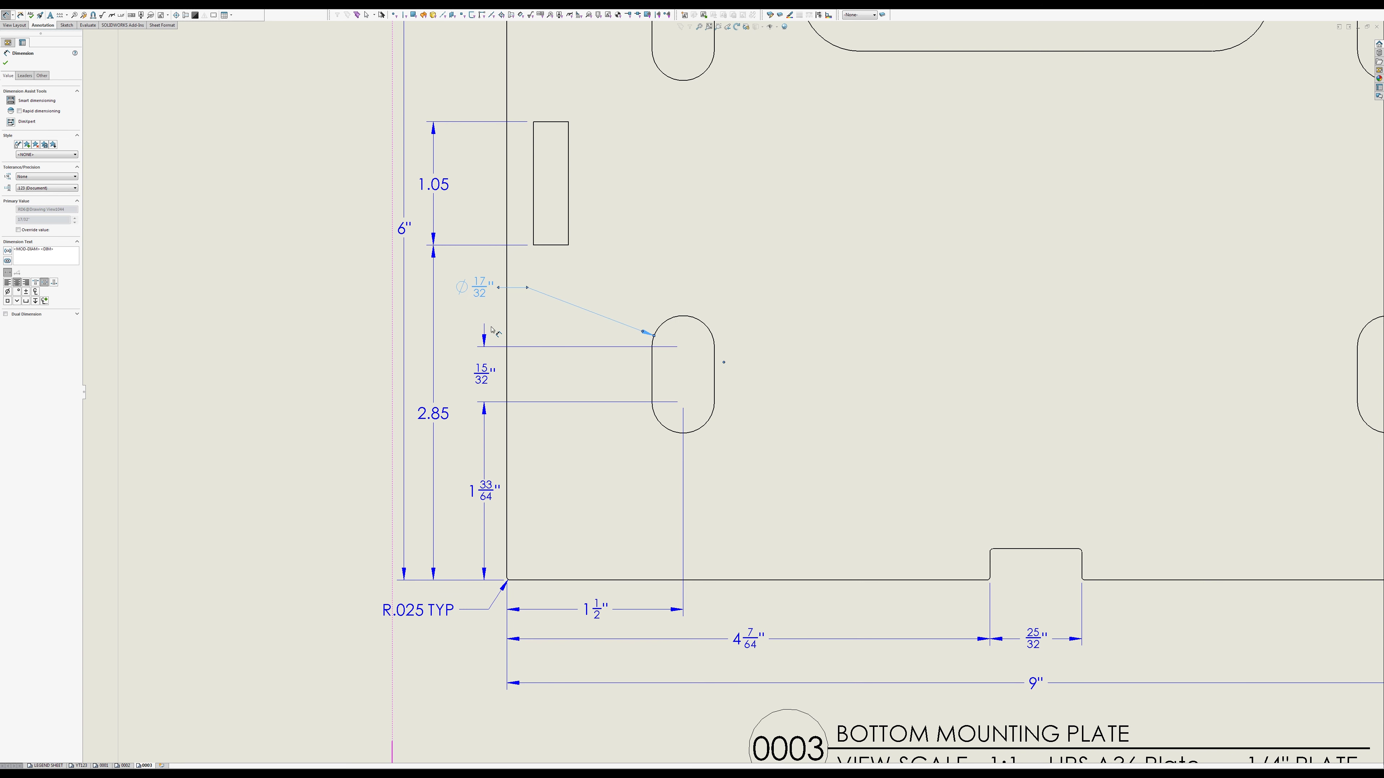
{"action": "middle_click_drag", "start_coordinate": [478, 287], "coordinate": [533, 467]}
{"action": "key", "text": "Escape"}
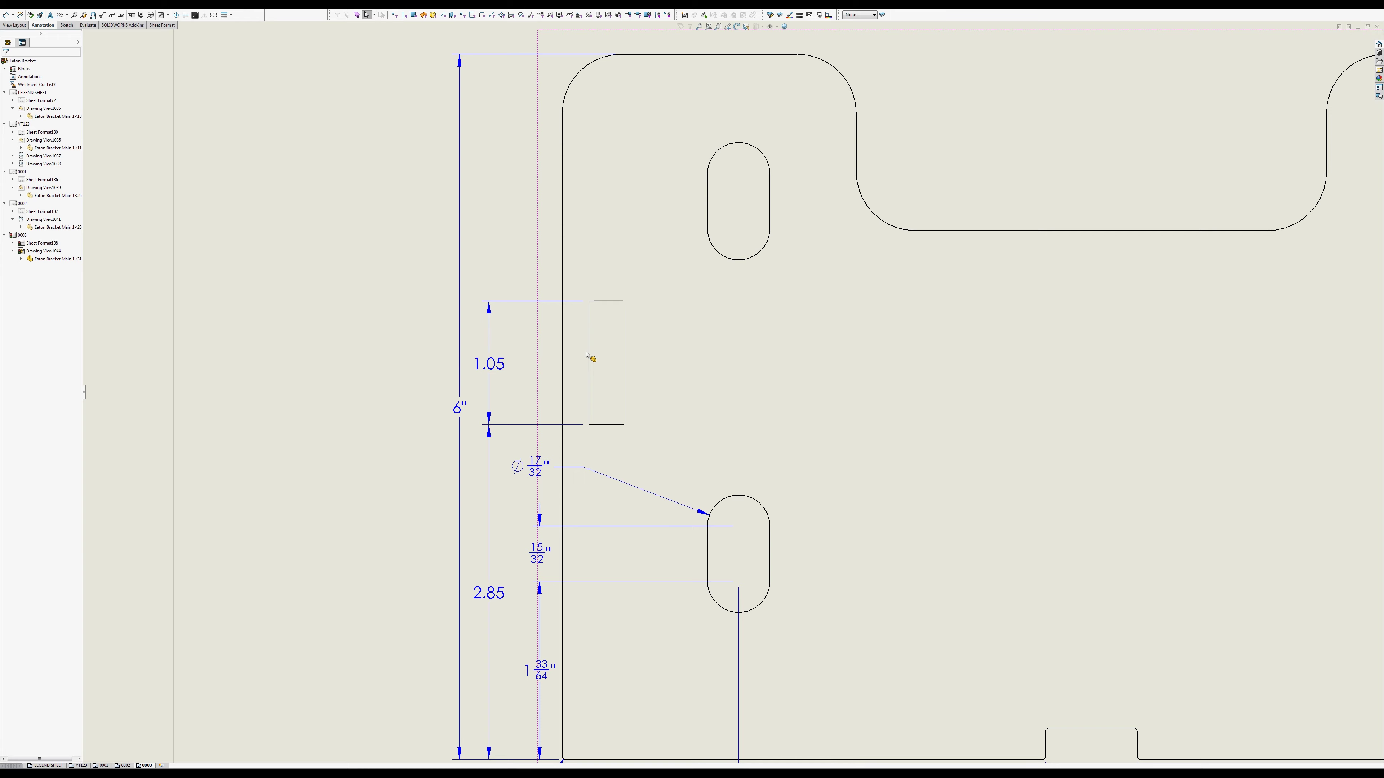
{"action": "left_click", "coordinate": [610, 330]}
Step: Open the bracket part from the drawing view and orbit to see it from below
{"action": "left_click", "coordinate": [613, 314]}
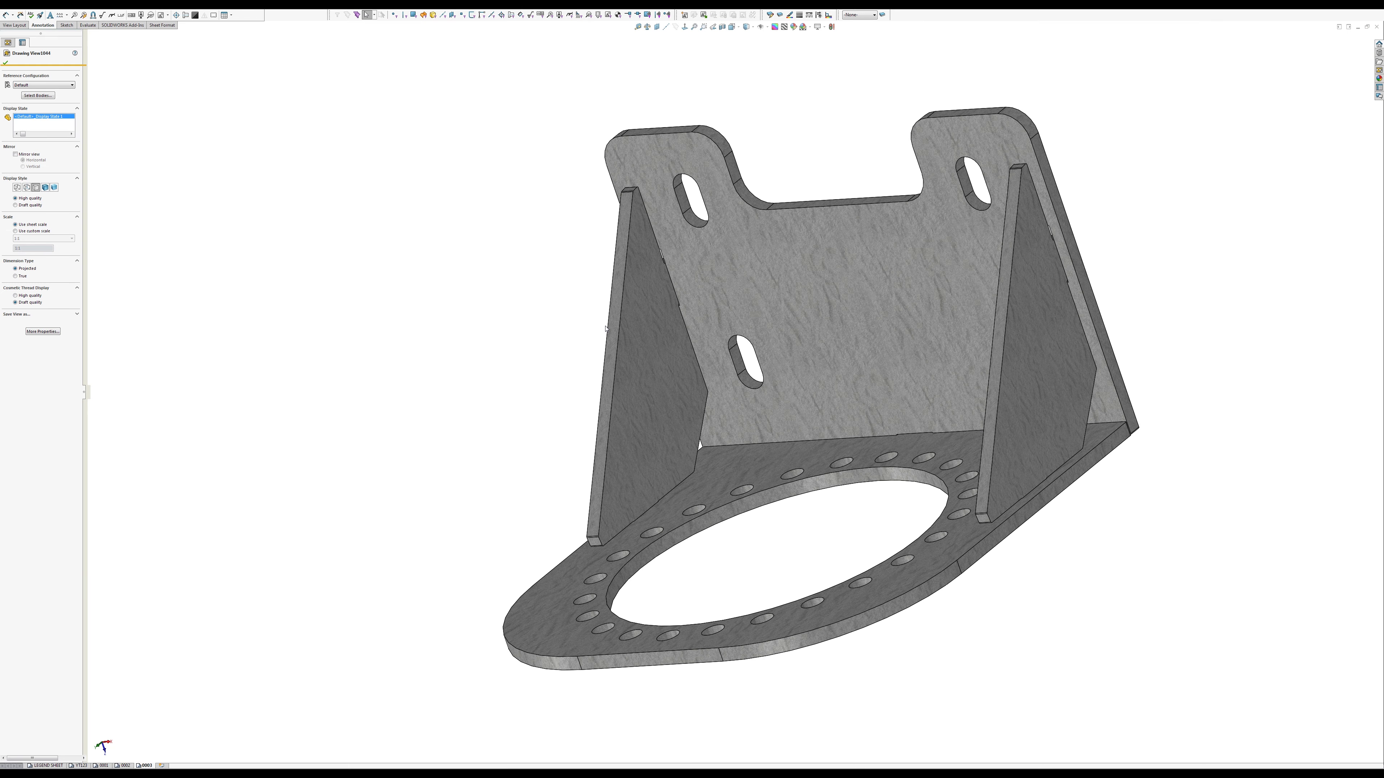
{"action": "middle_click_drag", "start_coordinate": [615, 414], "coordinate": [614, 485]}
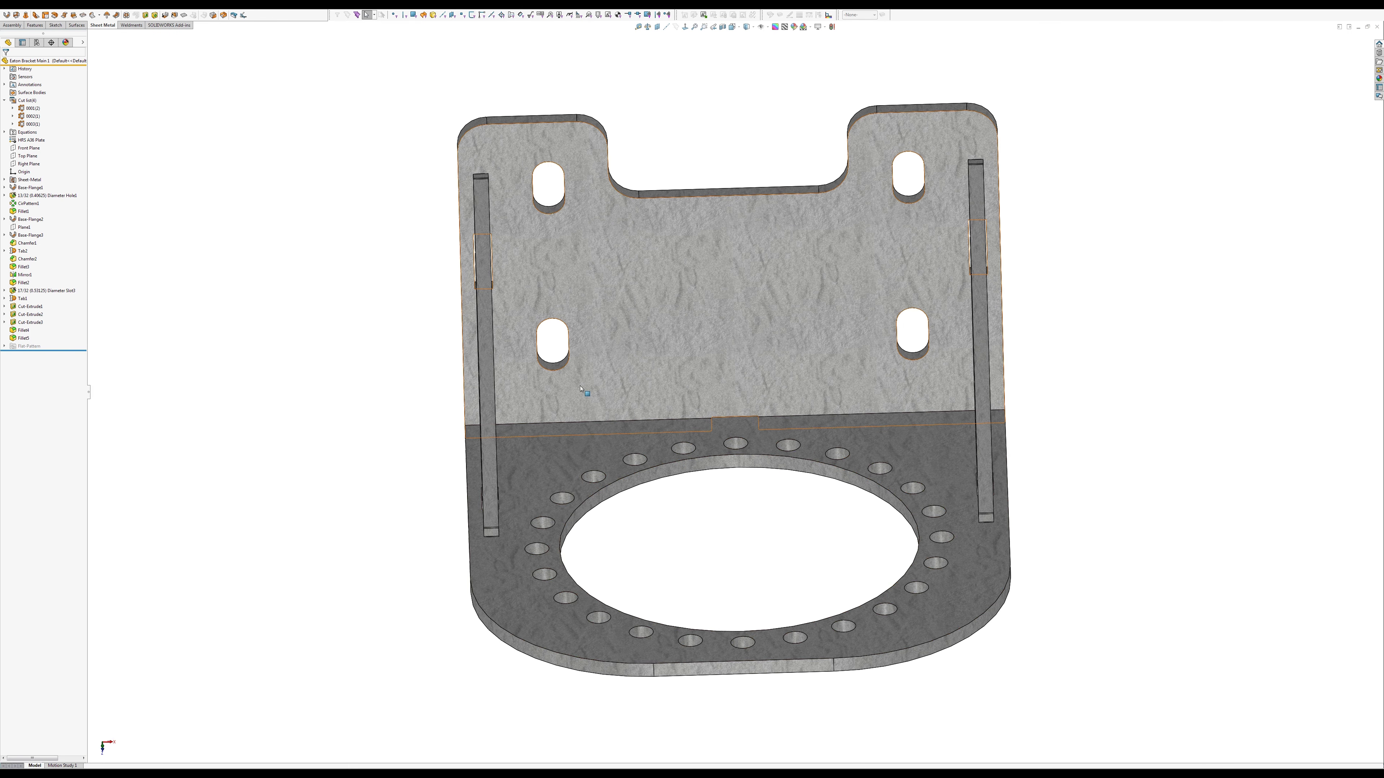
{"action": "middle_click_drag", "start_coordinate": [549, 257], "coordinate": [540, 133]}
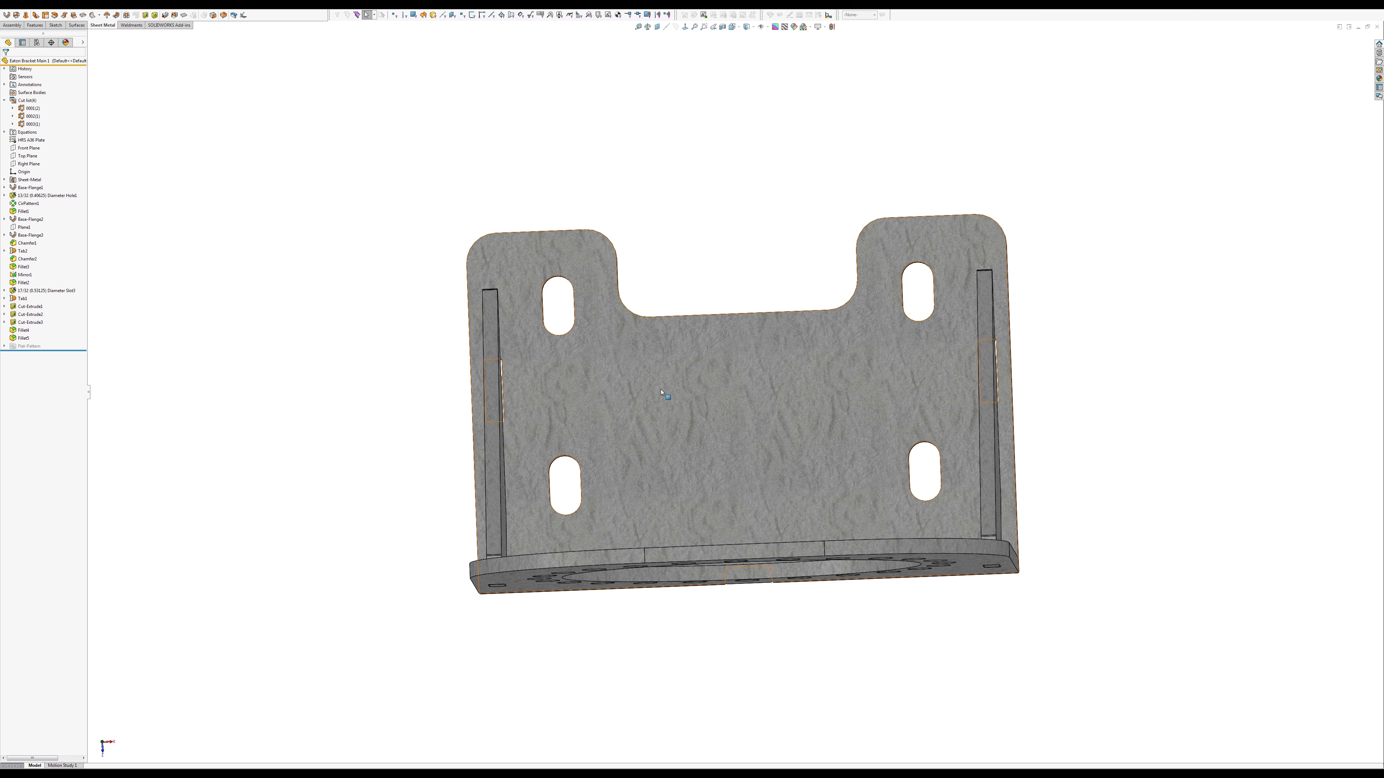
{"action": "middle_click_drag", "start_coordinate": [662, 393], "coordinate": [578, 213]}
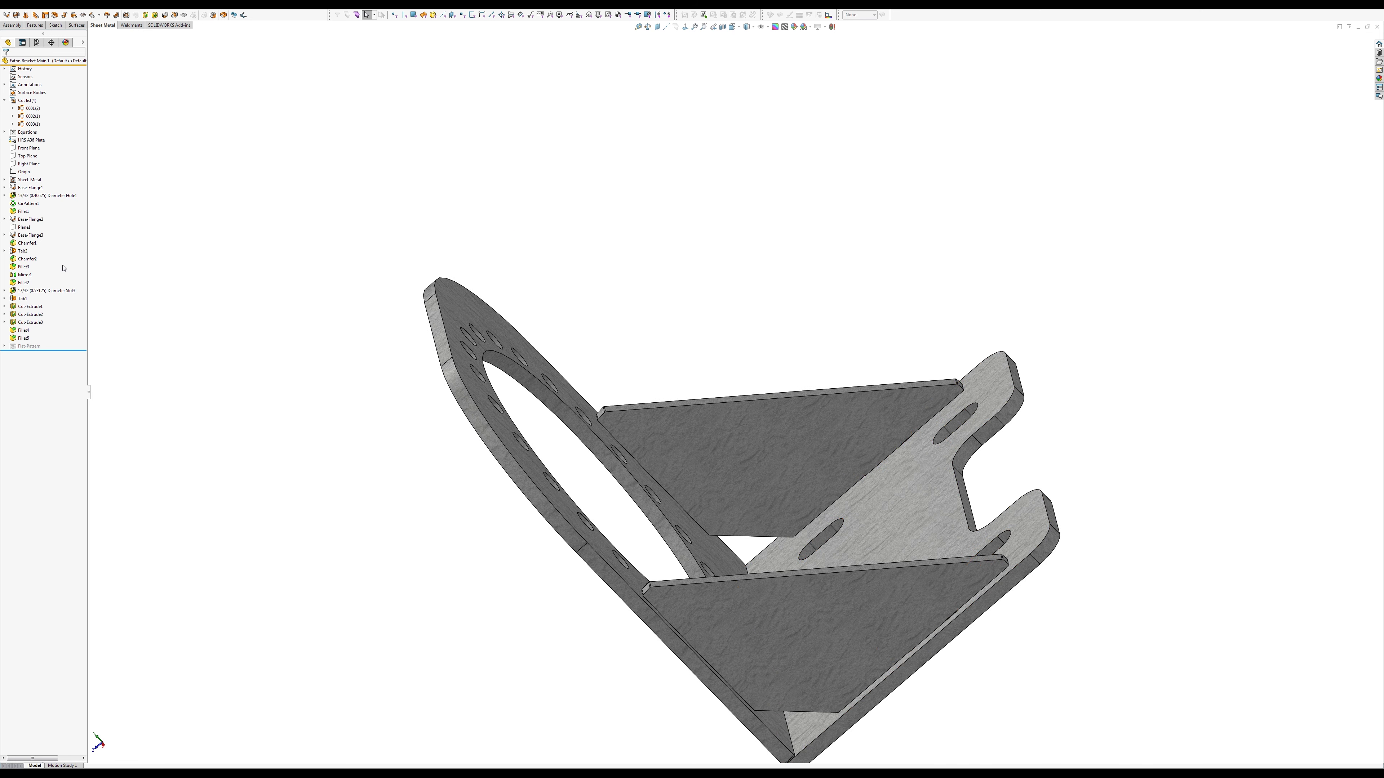
Step: Edit Fillet5 to add the gusset base edges to Items To Fillet and apply it
{"action": "left_click", "coordinate": [26, 338]}
{"action": "left_click", "coordinate": [705, 463]}
{"action": "scroll", "coordinate": [989, 531], "scroll_direction": "down", "scroll_amount": 3}
{"action": "middle_click_drag", "start_coordinate": [989, 531], "coordinate": [893, 594]}
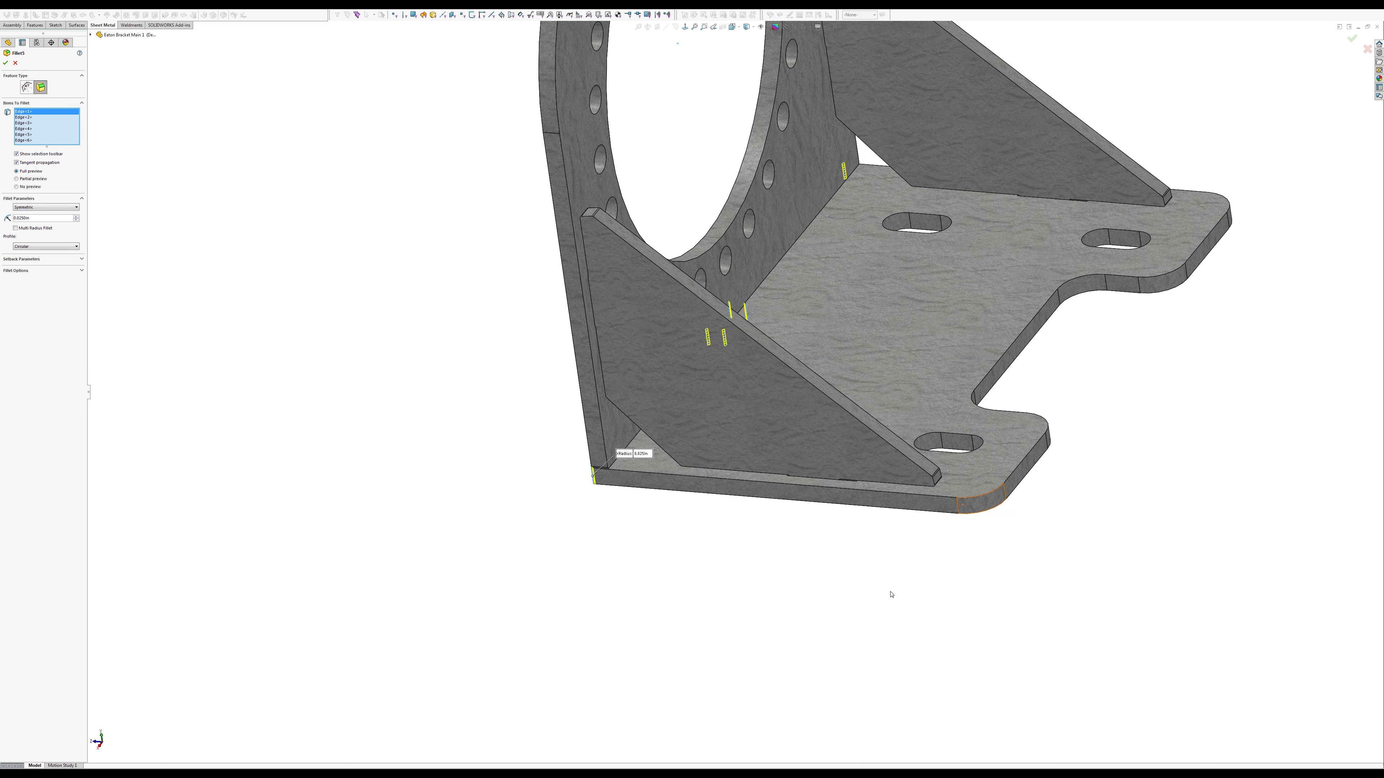
{"action": "scroll", "coordinate": [832, 432], "scroll_direction": "down", "scroll_amount": 5}
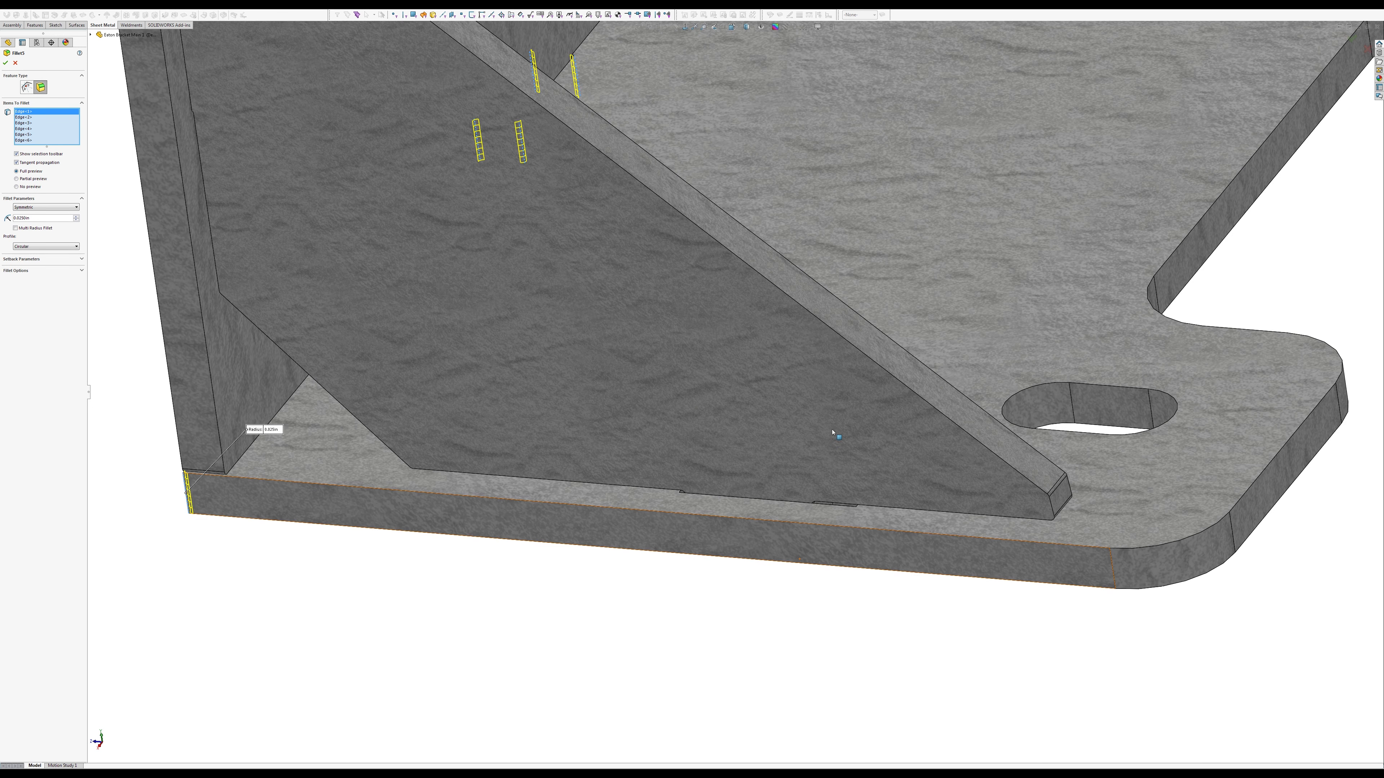
{"action": "left_click", "coordinate": [682, 502]}
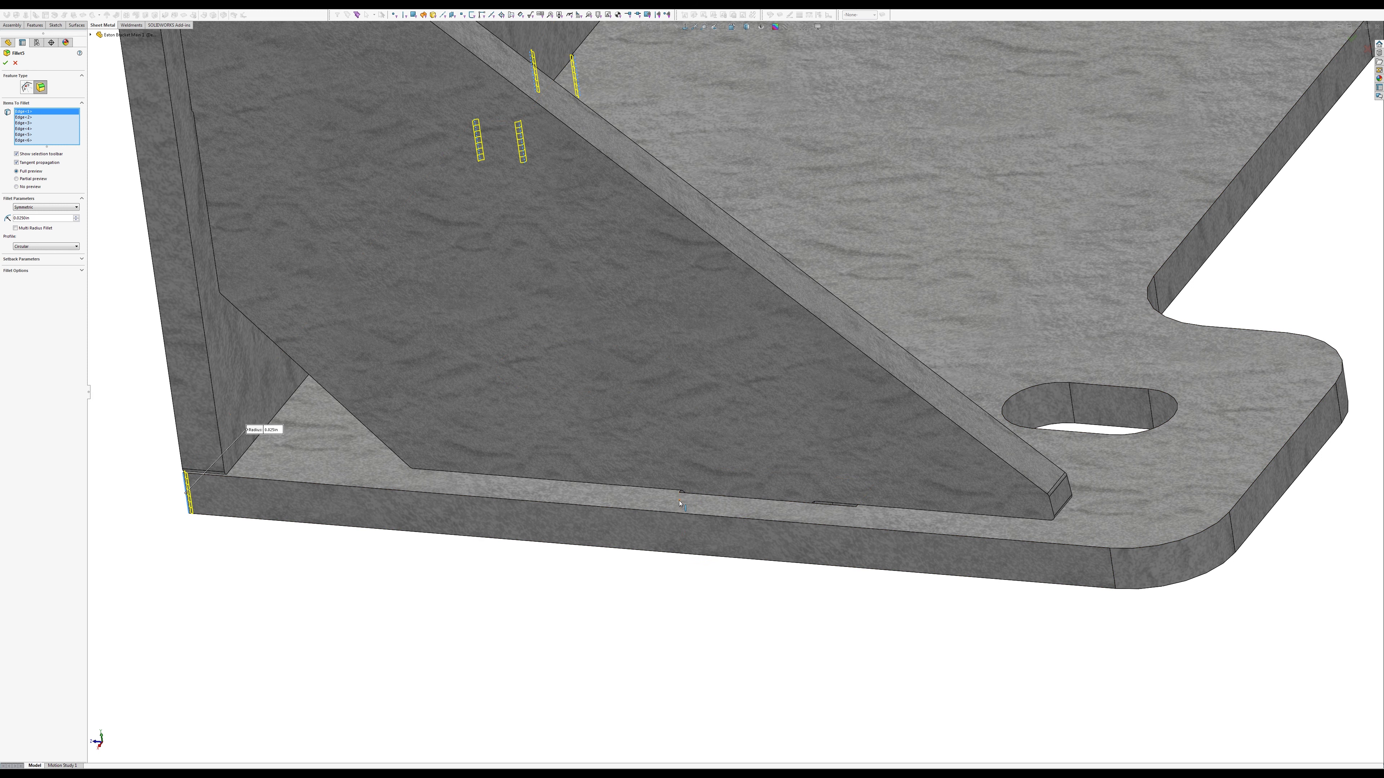
{"action": "left_click", "coordinate": [703, 479]}
{"action": "scroll", "coordinate": [736, 403], "scroll_direction": "up", "scroll_amount": 5}
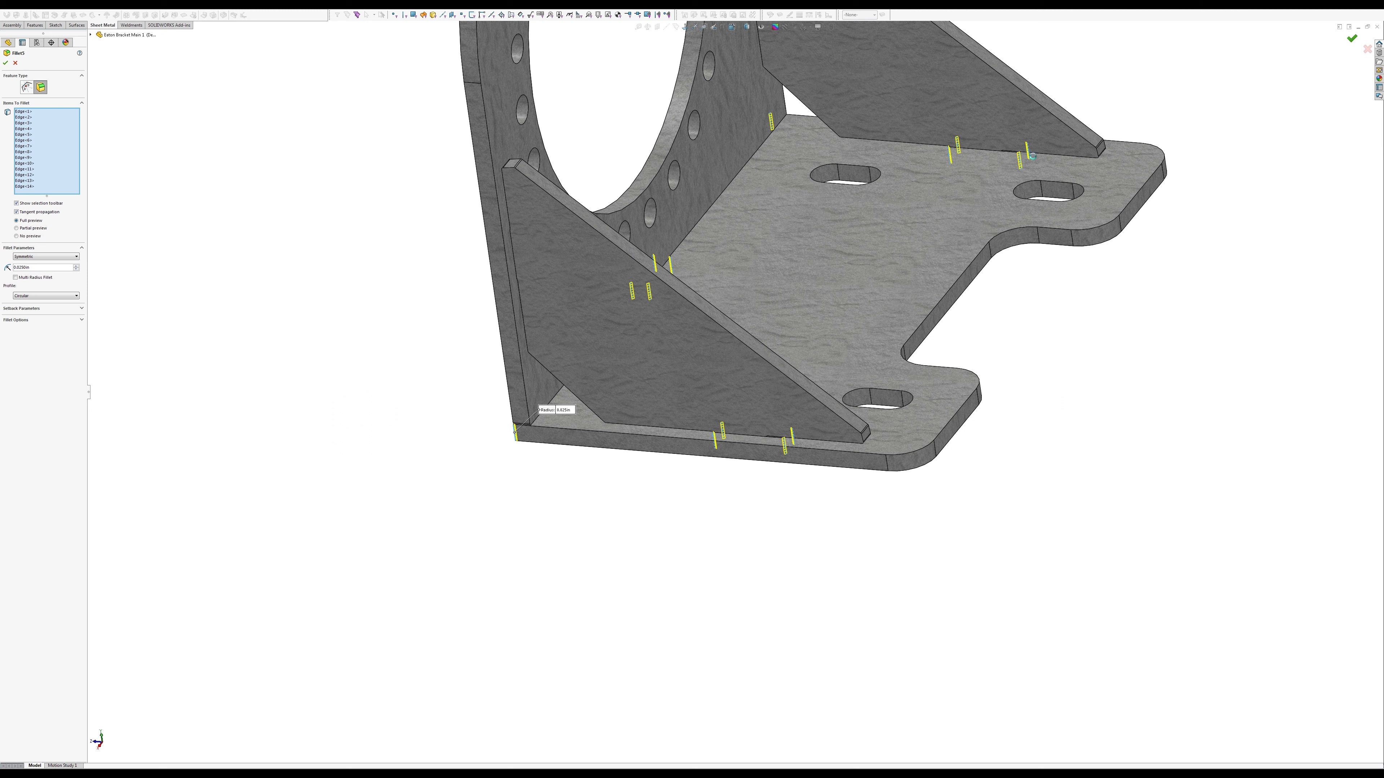
{"action": "left_click", "coordinate": [1352, 38]}
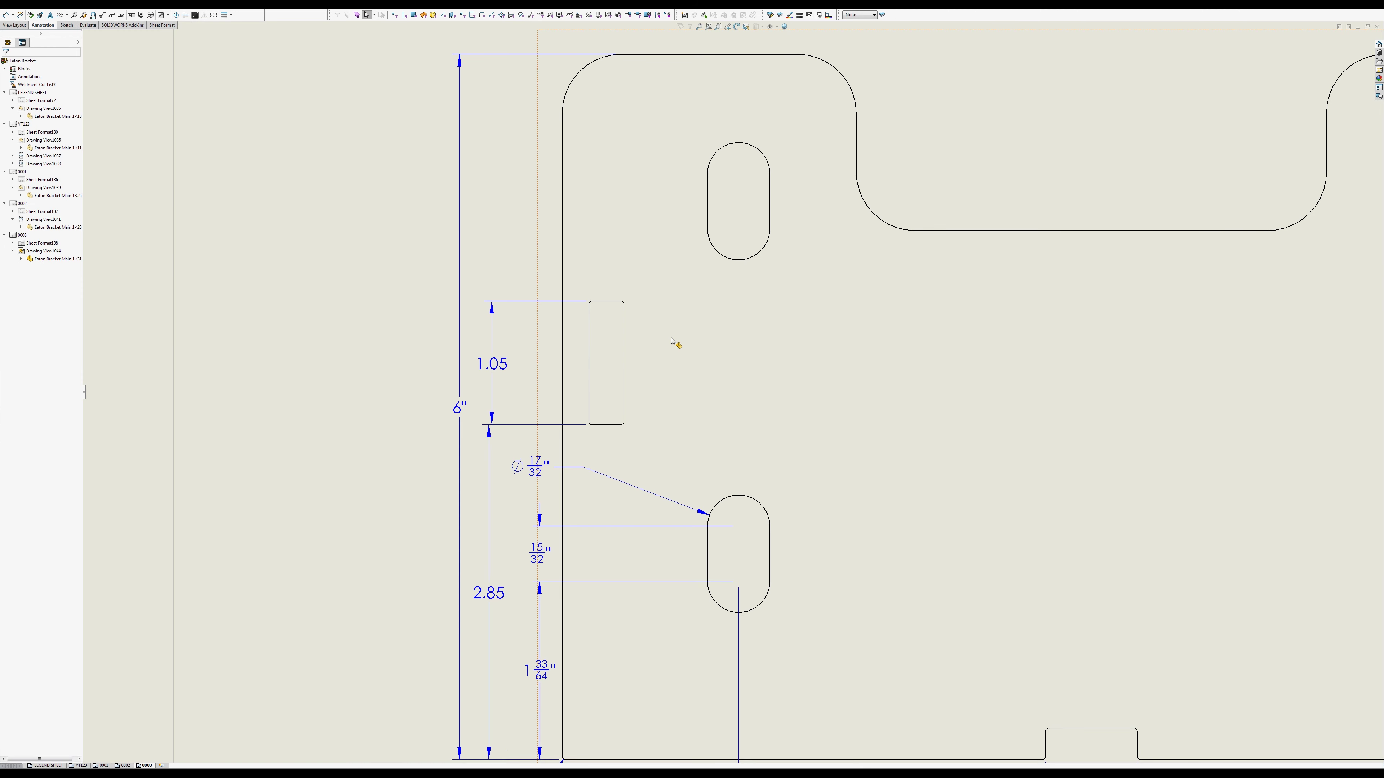
Step: Zoom the drawing out to show the whole dimensioned Bottom Mounting Plate view
{"action": "scroll", "coordinate": [308, 568], "scroll_direction": "down", "scroll_amount": 5}
{"action": "scroll", "coordinate": [648, 531], "scroll_direction": "up", "scroll_amount": 2}
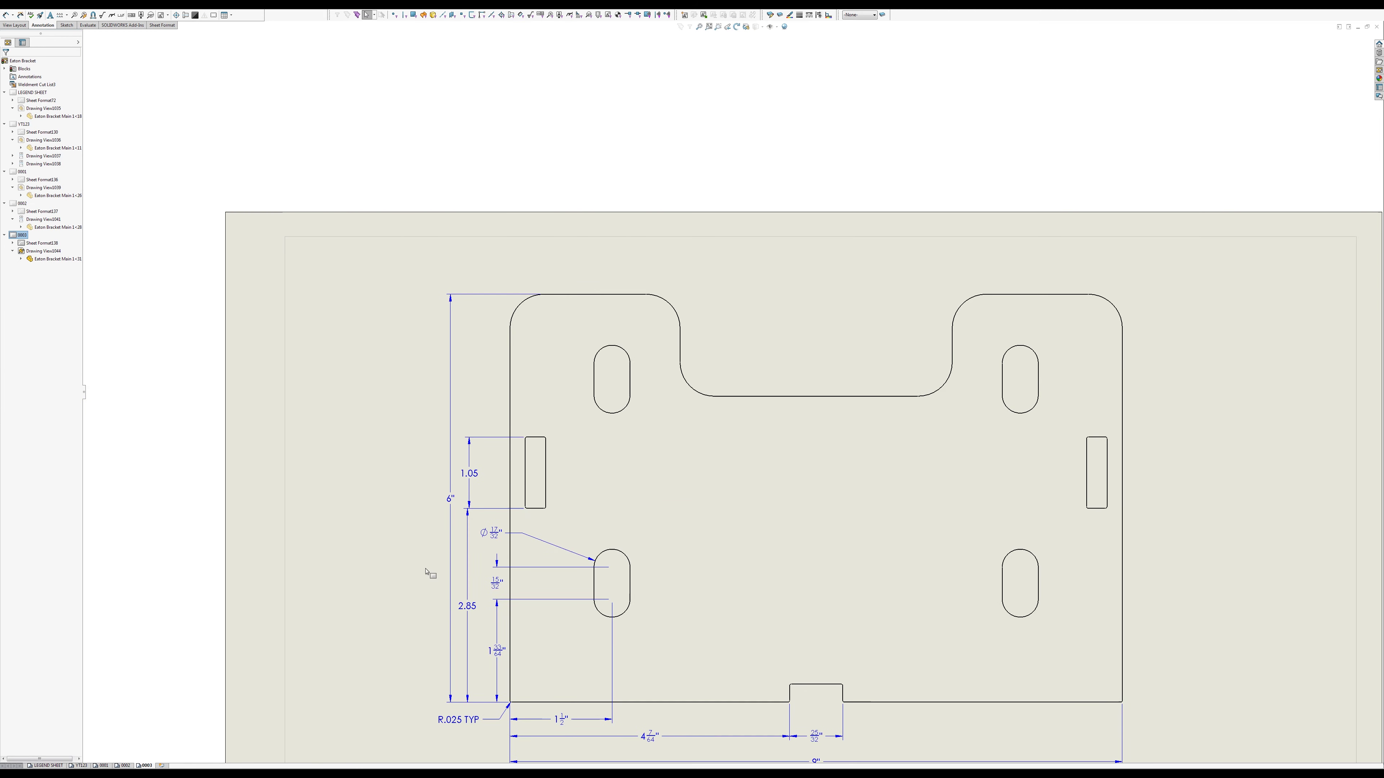
{"action": "scroll", "coordinate": [564, 389], "scroll_direction": "down", "scroll_amount": 1}
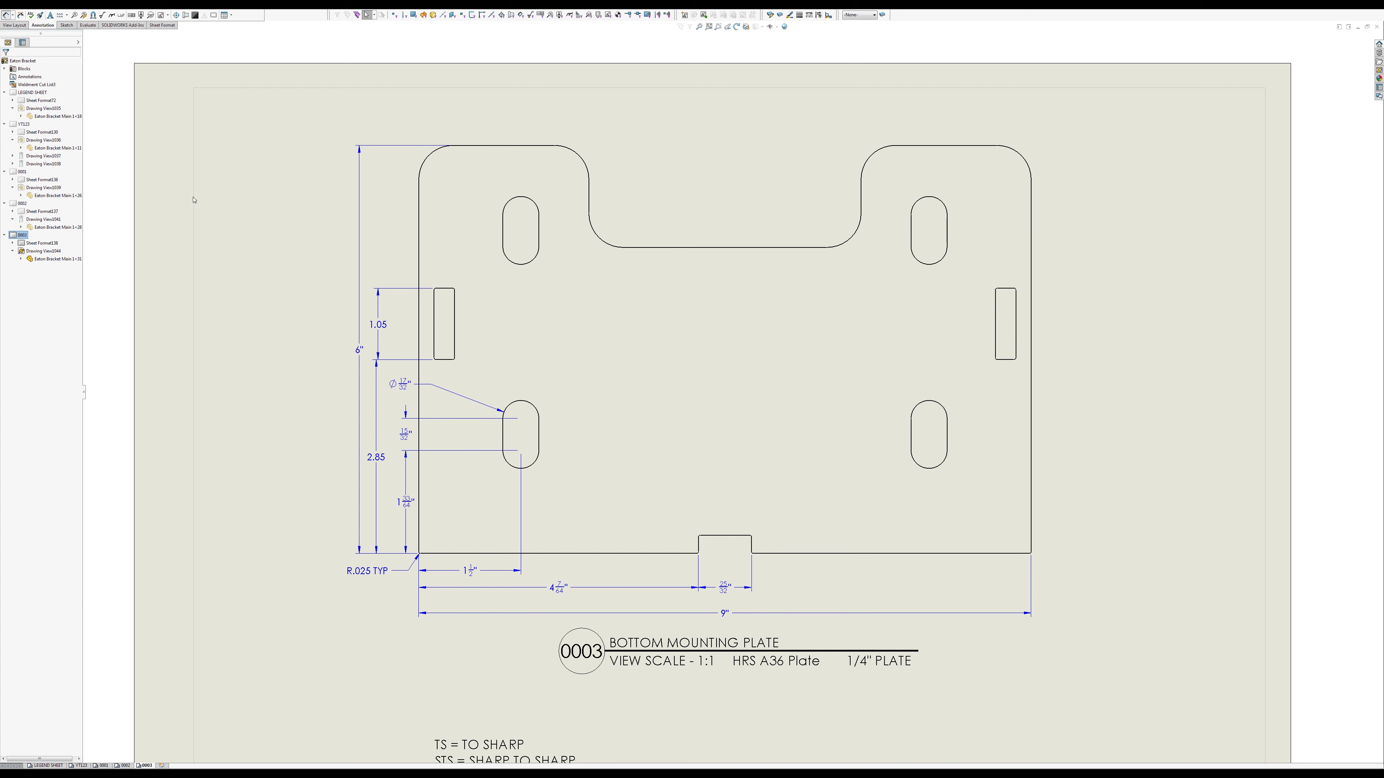
Step: Add the 6" lower slot-to-slot dimension and the 4 33/64" height to the upper-left slot, then shift the 6" height left
{"action": "left_click", "coordinate": [532, 468]}
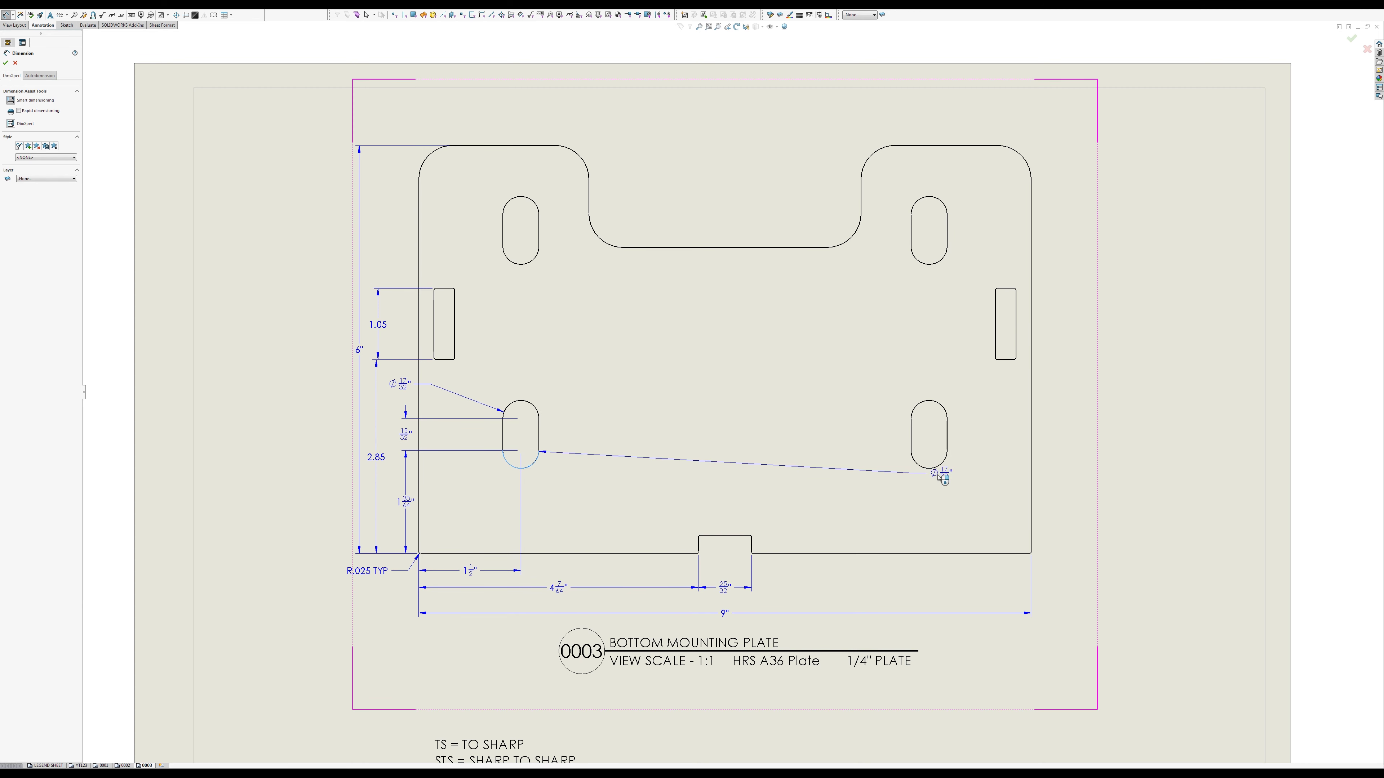
{"action": "left_click", "coordinate": [931, 467]}
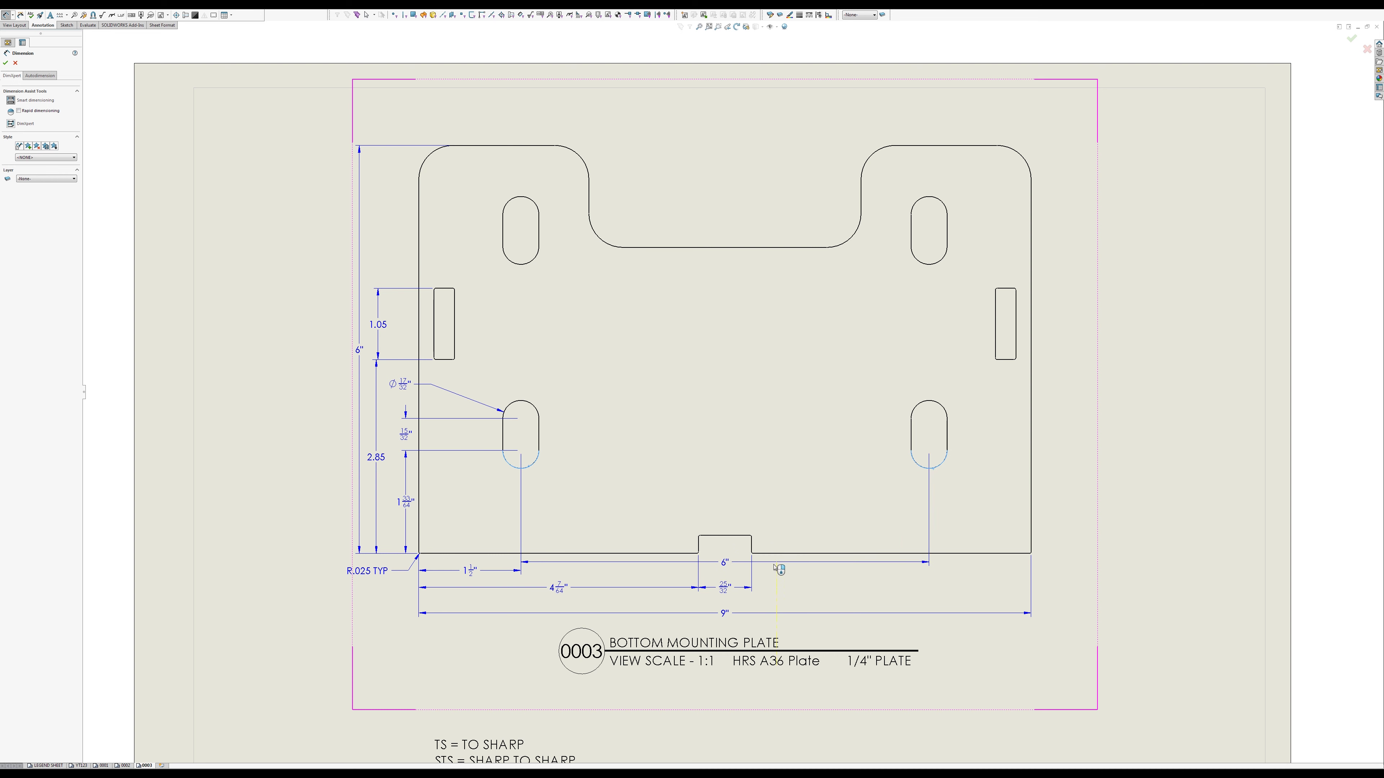
{"action": "left_click", "coordinate": [779, 575]}
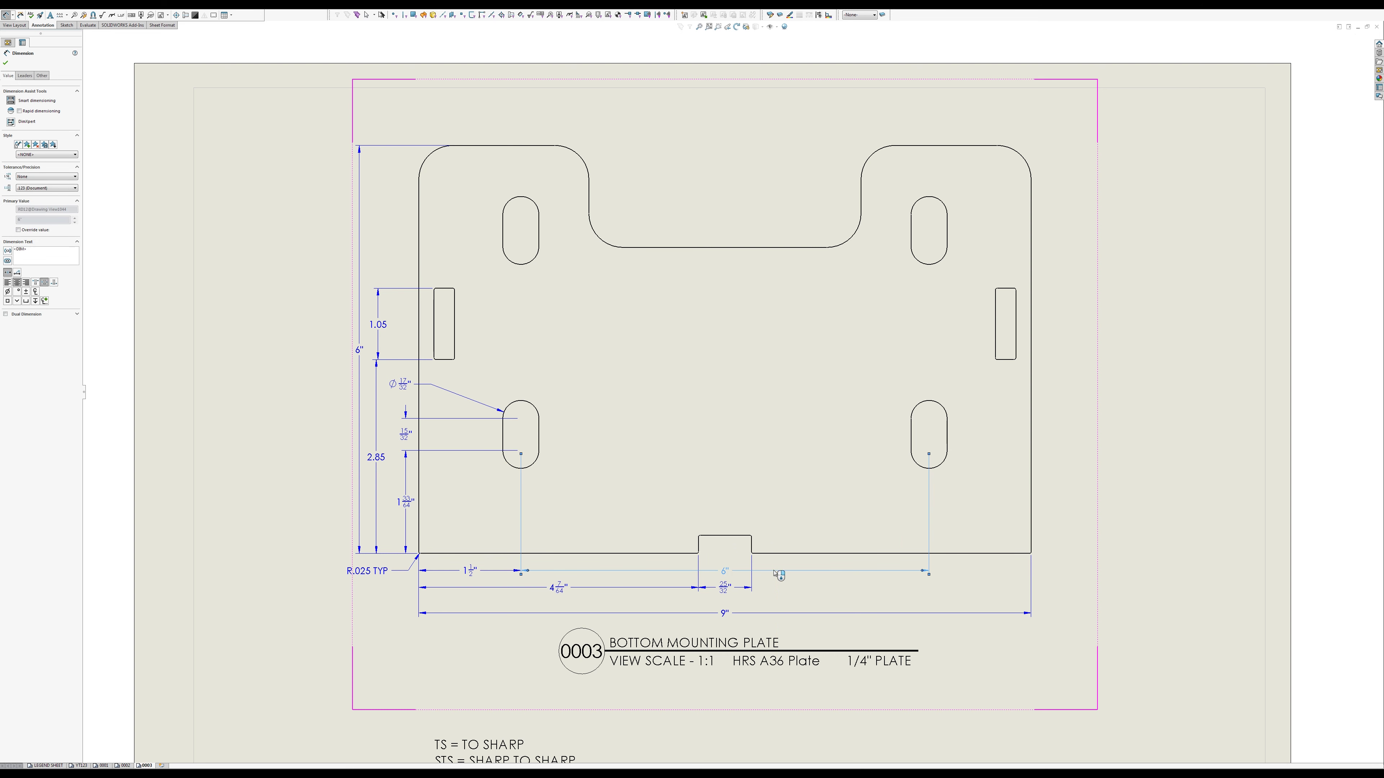
{"action": "left_click", "coordinate": [443, 554]}
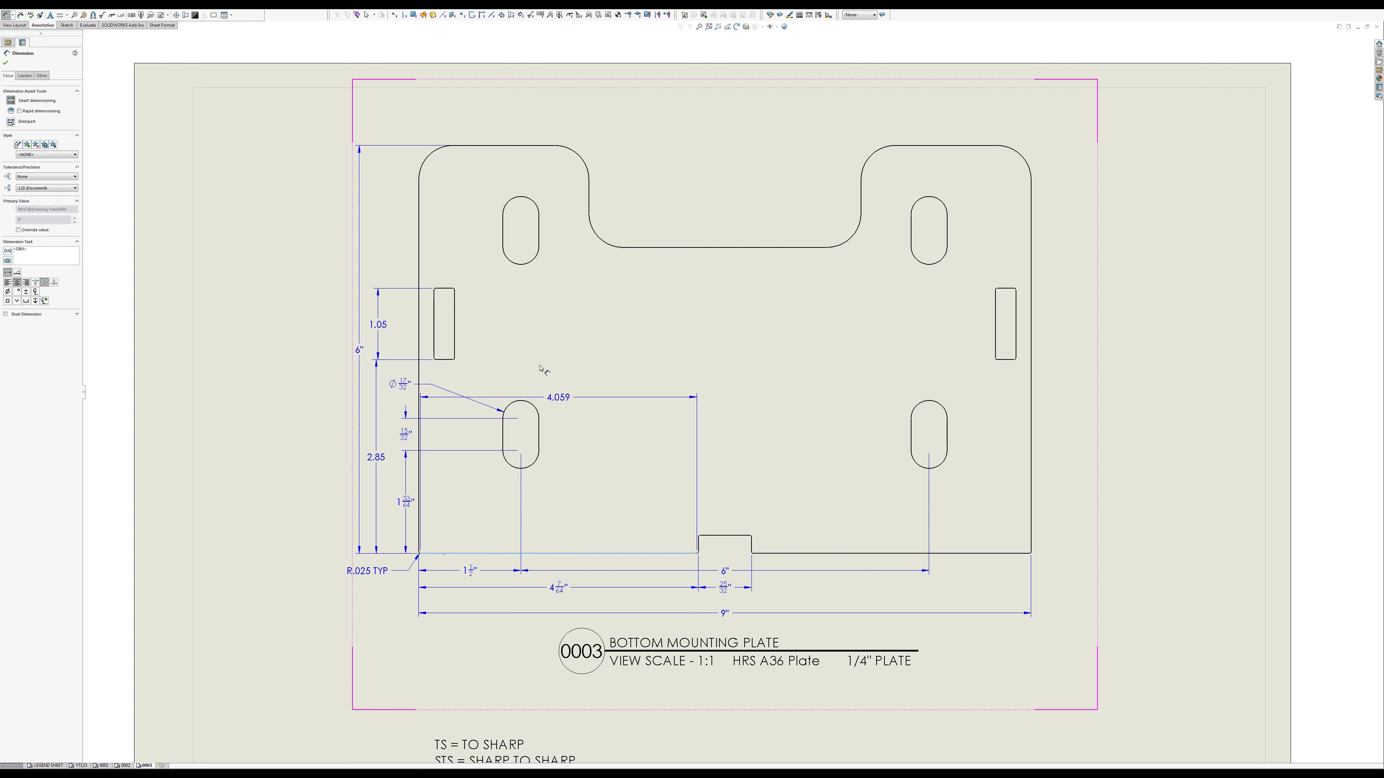
{"action": "left_click", "coordinate": [520, 264]}
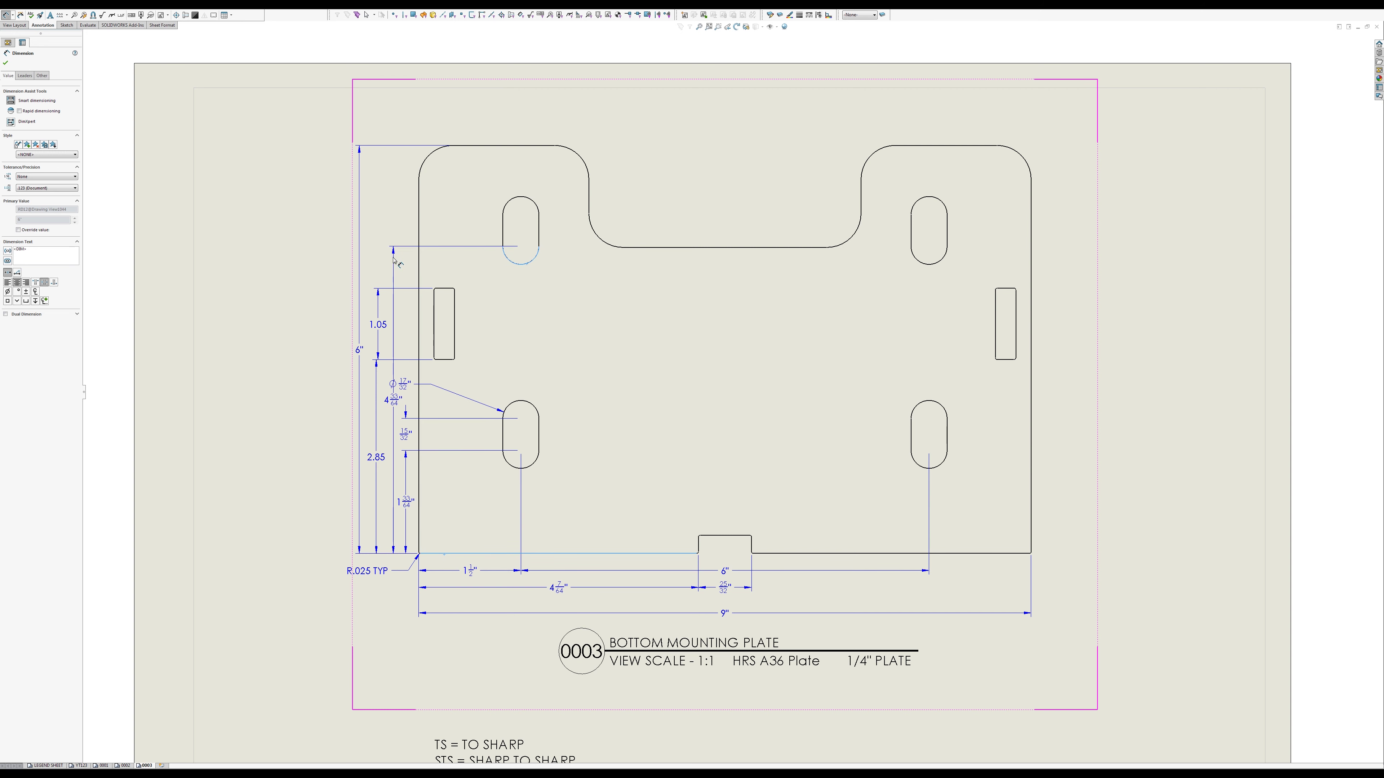
{"action": "left_click", "coordinate": [361, 259]}
{"action": "left_click_drag", "start_coordinate": [360, 352], "coordinate": [337, 350]}
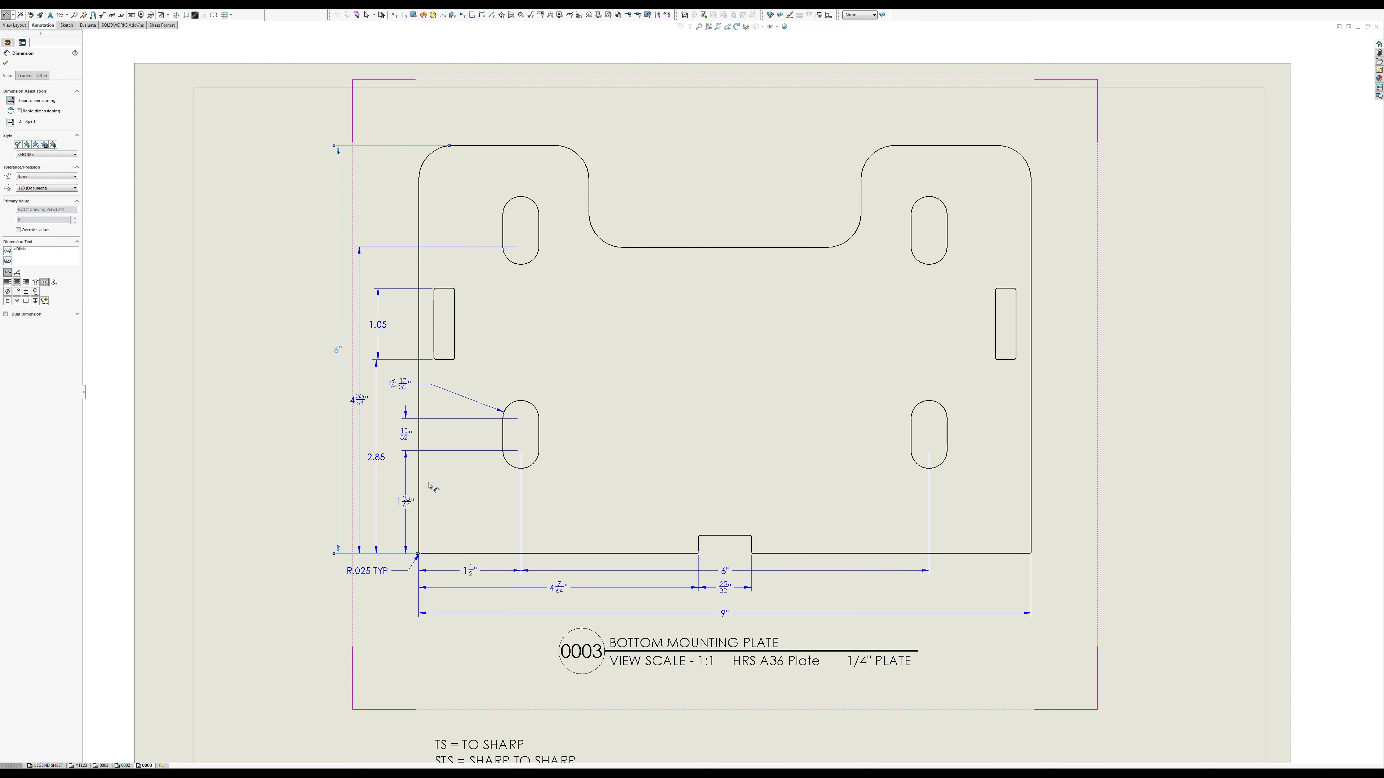
{"action": "key", "text": "Escape"}
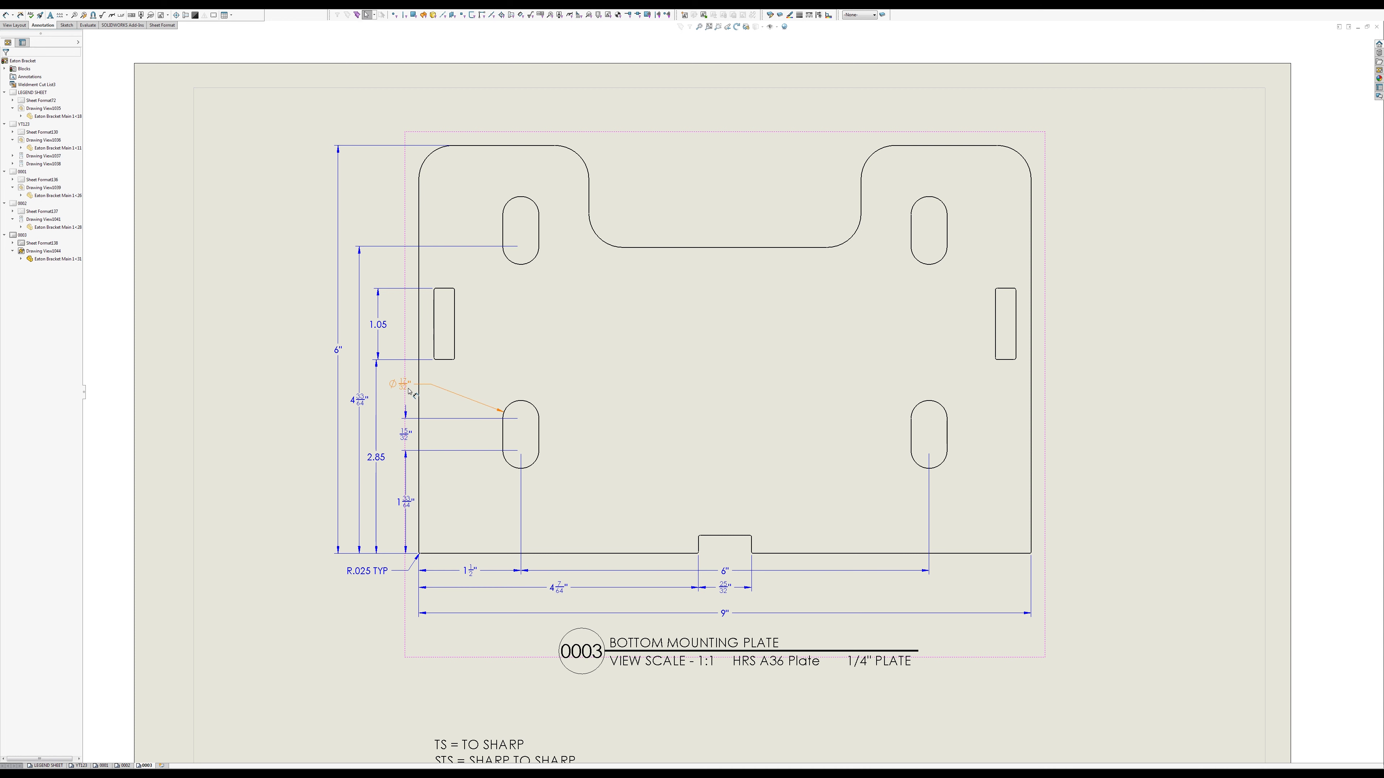
Step: Append TYP to the 17/32" and 15/32" slot dimensions
{"action": "left_click", "coordinate": [409, 392]}
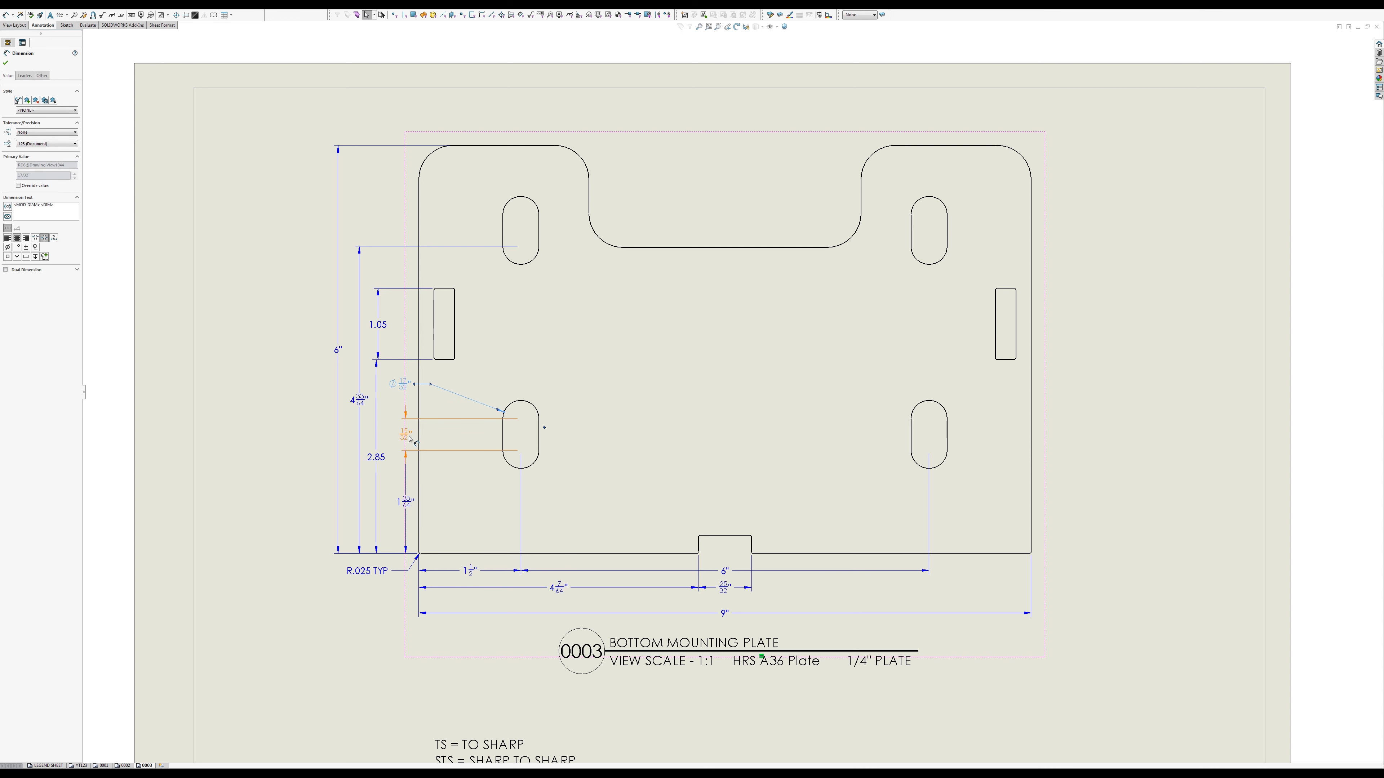
{"action": "left_click", "coordinate": [410, 439]}
{"action": "left_click", "coordinate": [47, 210]}
{"action": "type", "text": "TYP"}
{"action": "key", "text": "Escape"}
Step: Shift the 1 33/64" and 15/32" TYP dimensions left into line and fit the sheet
{"action": "scroll", "coordinate": [291, 608], "scroll_direction": "down", "scroll_amount": 5}
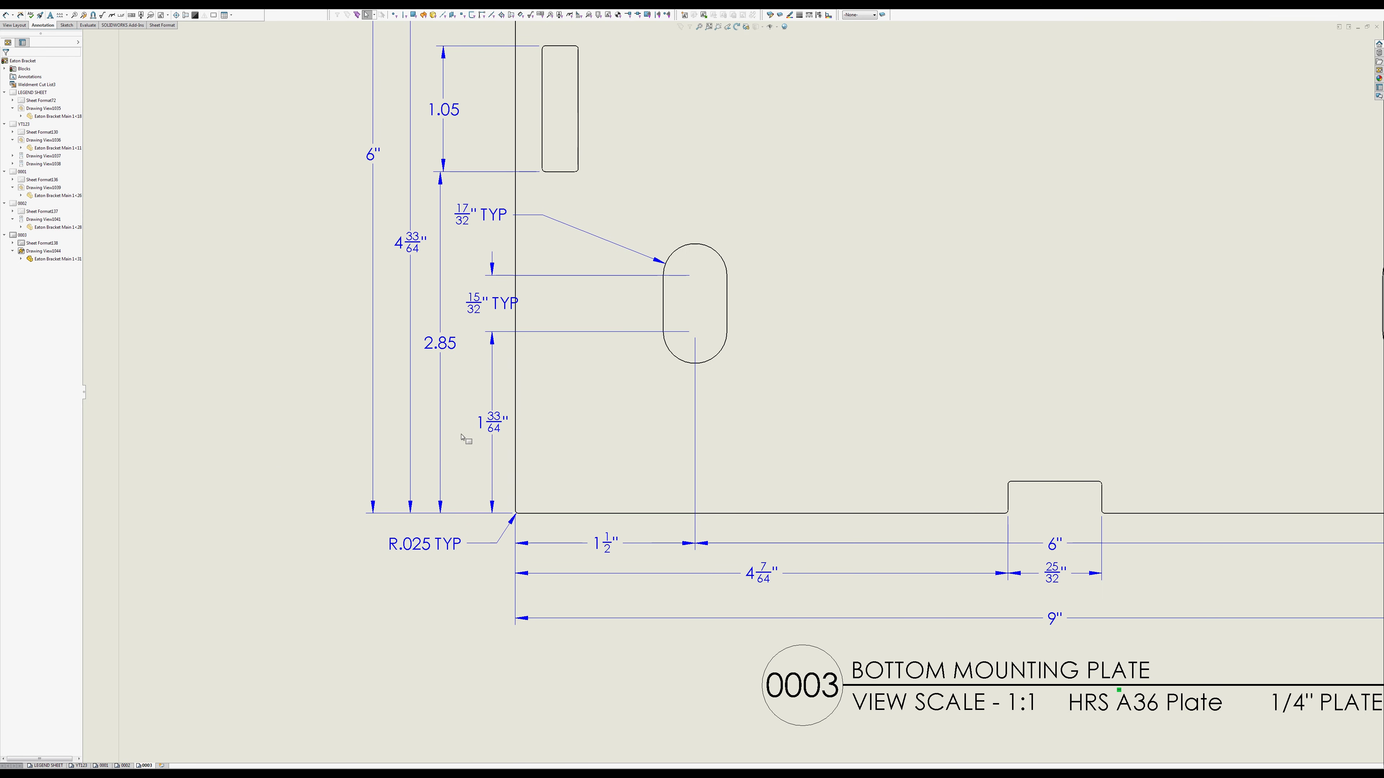
{"action": "left_click_drag", "start_coordinate": [493, 431], "coordinate": [486, 429]}
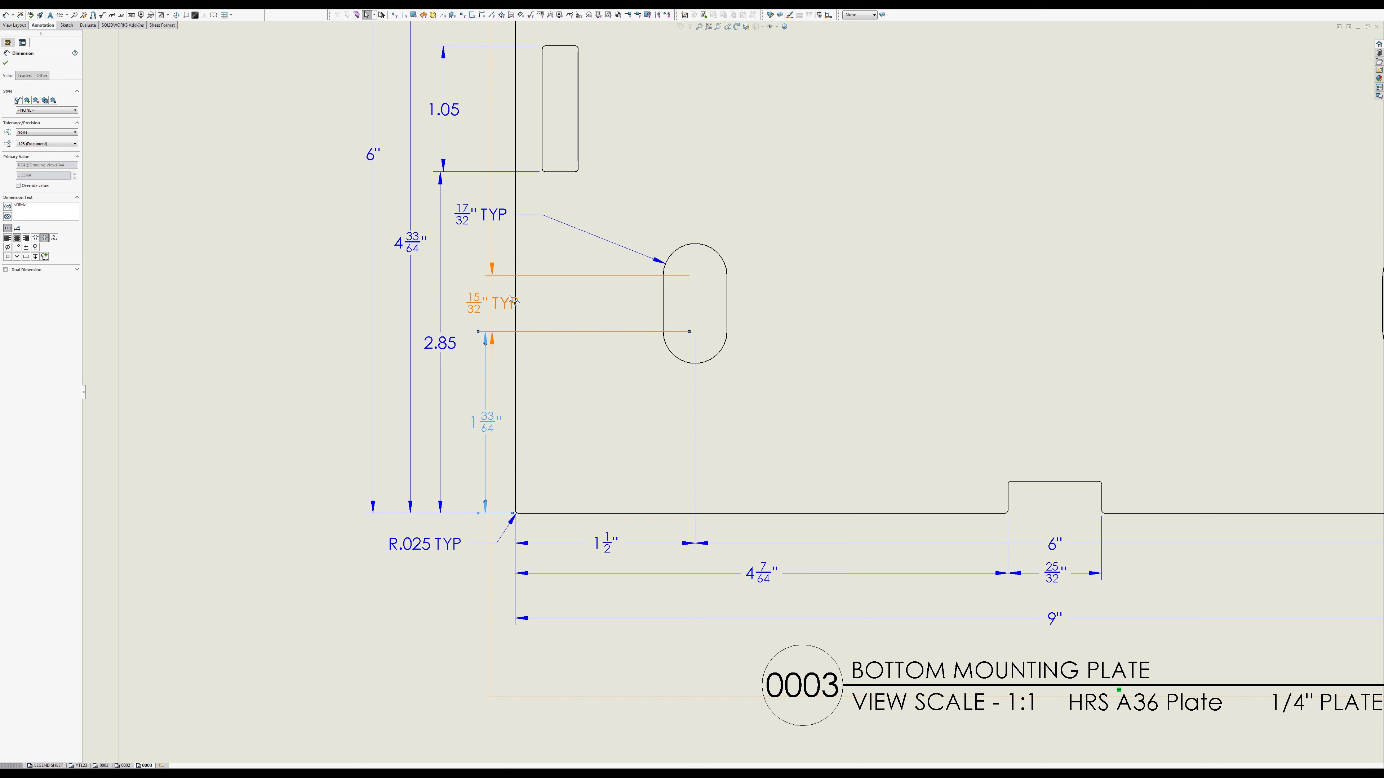
{"action": "left_click_drag", "start_coordinate": [496, 303], "coordinate": [487, 302]}
{"action": "left_click", "coordinate": [330, 303]}
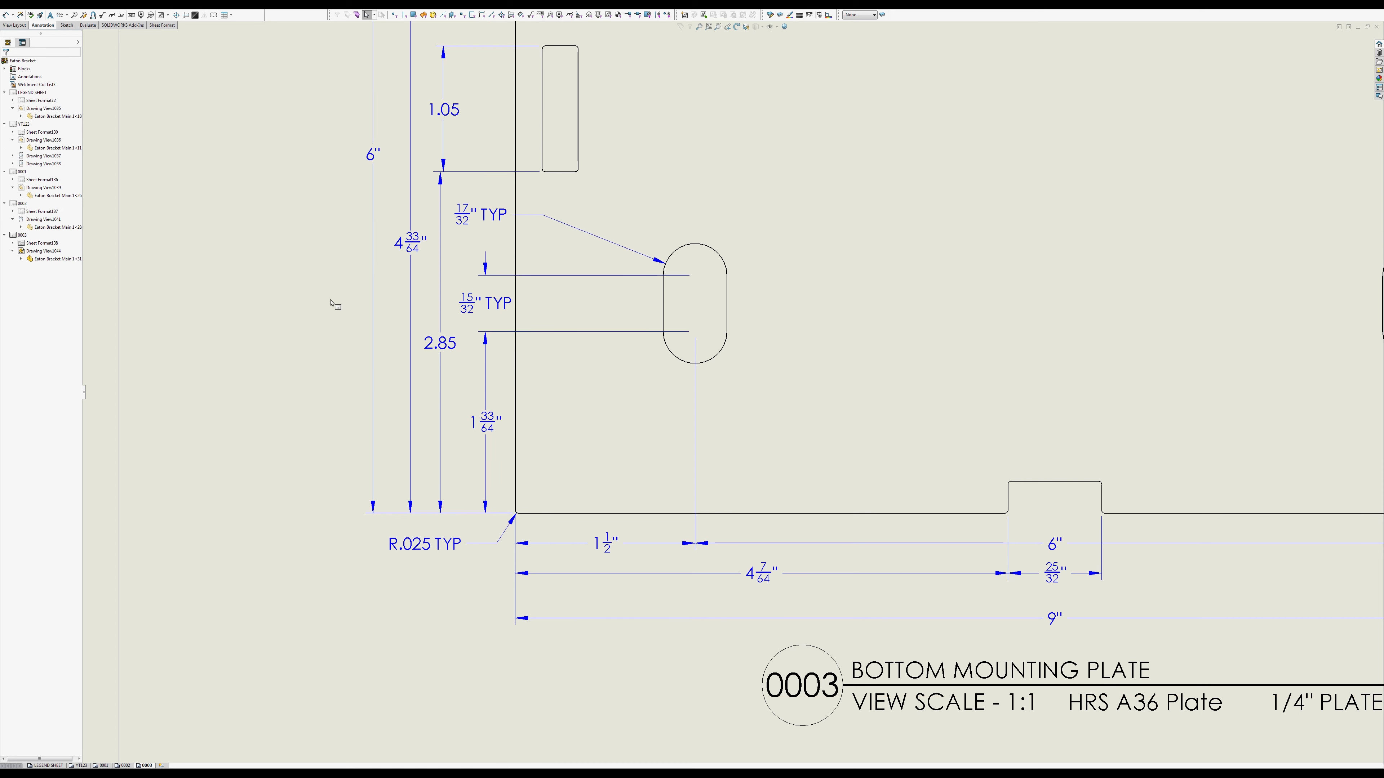
{"action": "key", "text": "f"}
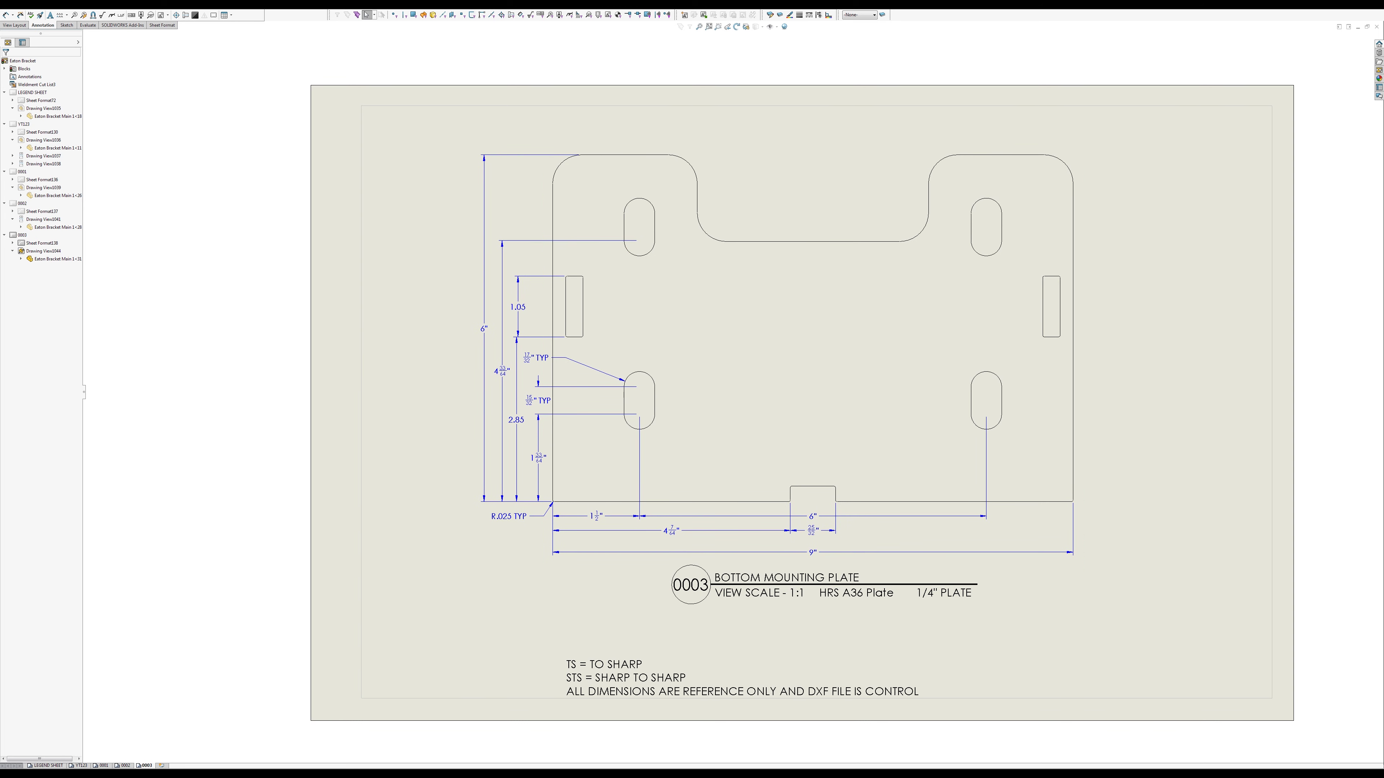
Step: Add an R1/2" TYP radius to the top-left corner and delete the 17/32" TYP slot callout
{"action": "left_click", "coordinate": [6, 15]}
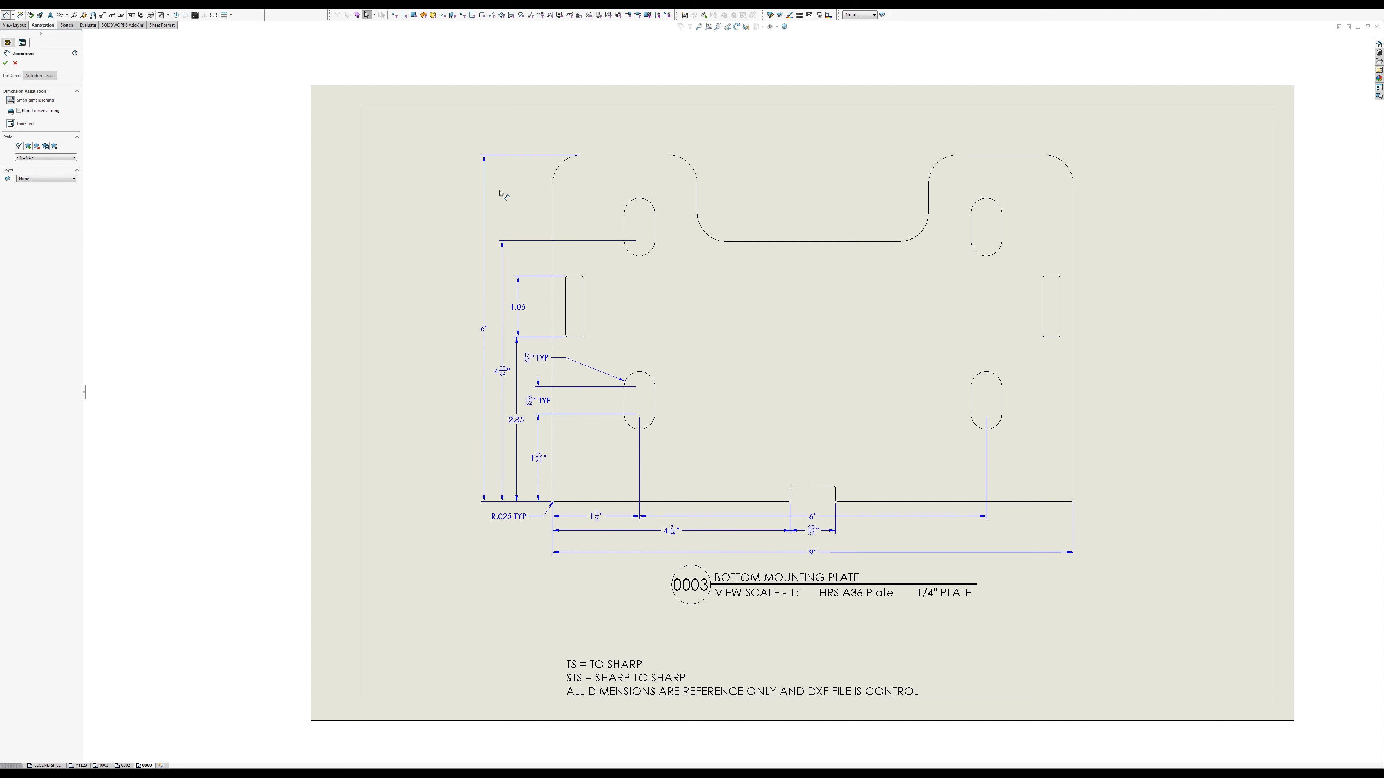
{"action": "left_click", "coordinate": [562, 162]}
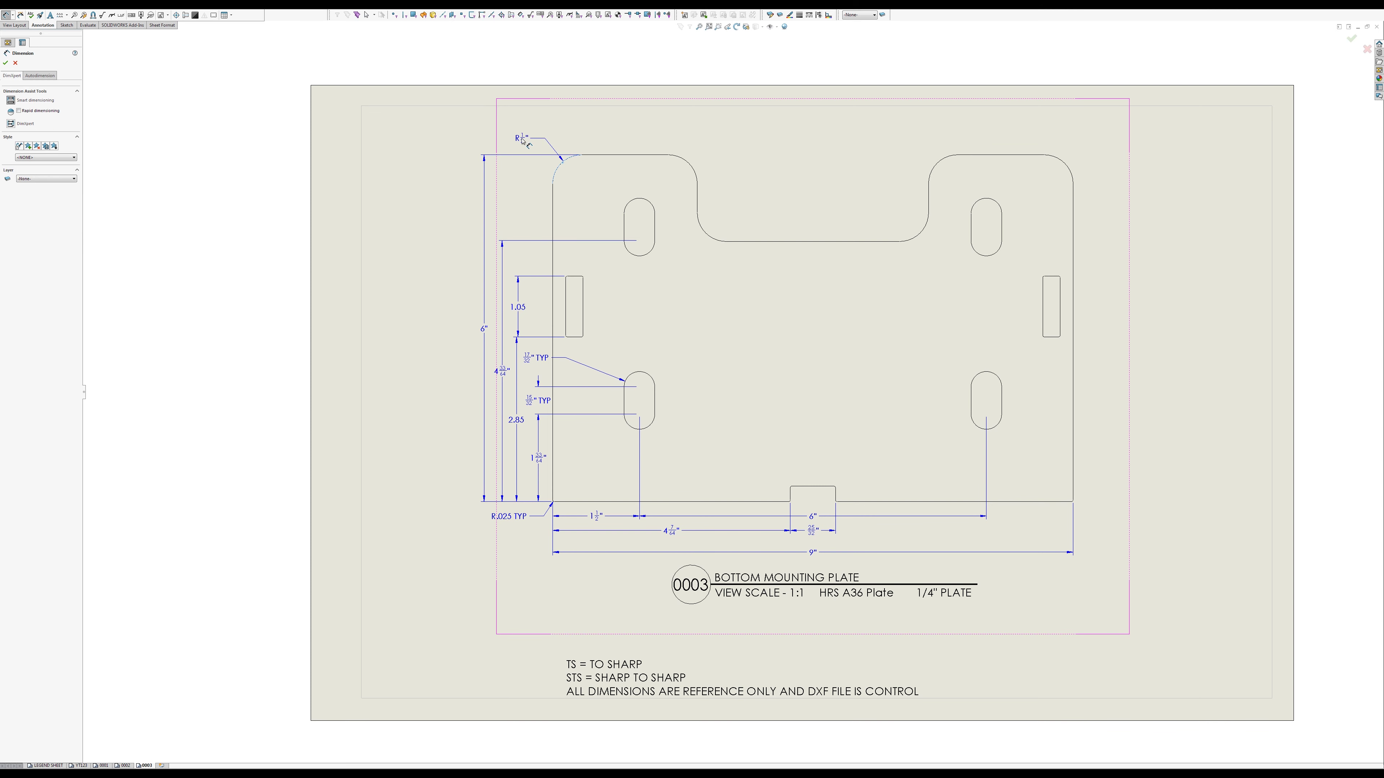
{"action": "left_click", "coordinate": [522, 140]}
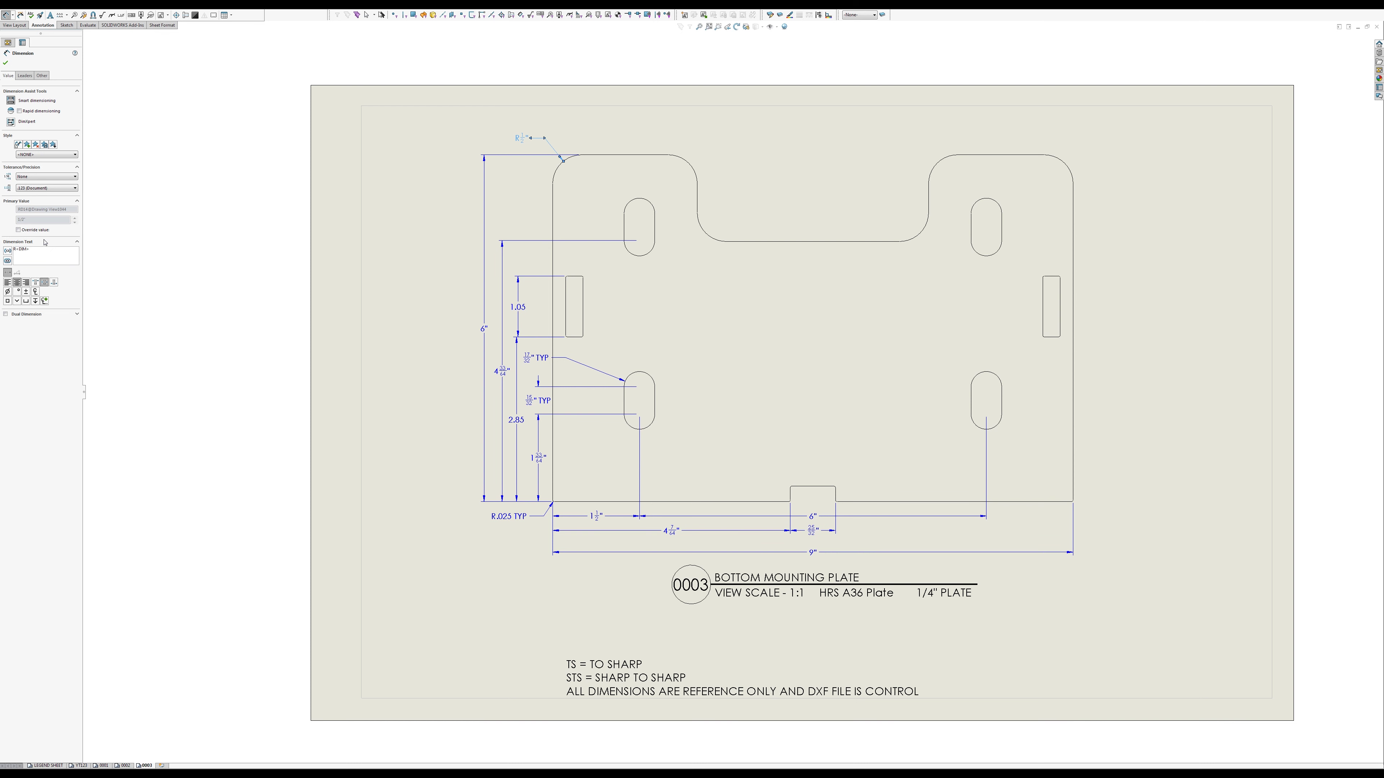
{"action": "type", "text": "DI"}
{"action": "key", "text": "BackSpace"}
{"action": "type", "text": "TYP"}
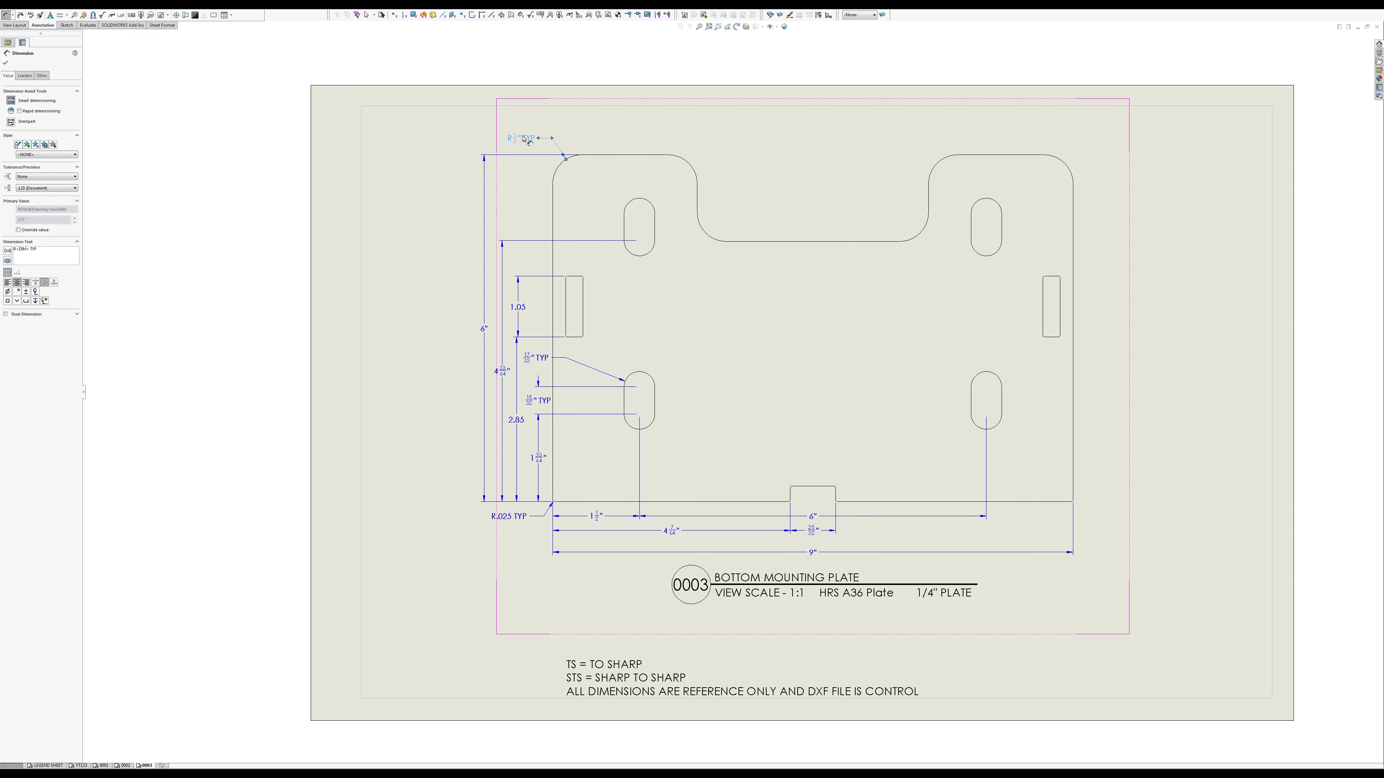
{"action": "left_click", "coordinate": [542, 362]}
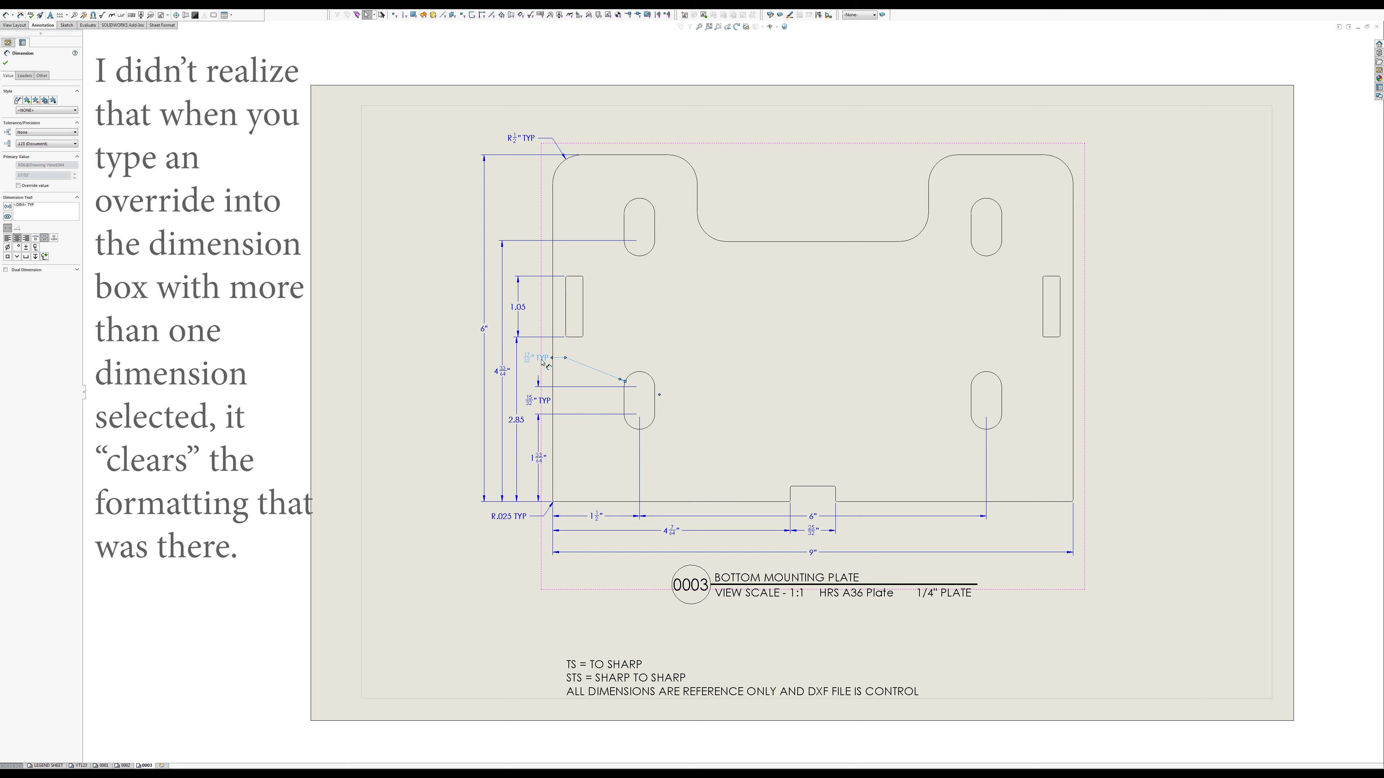
{"action": "key", "text": "Delete"}
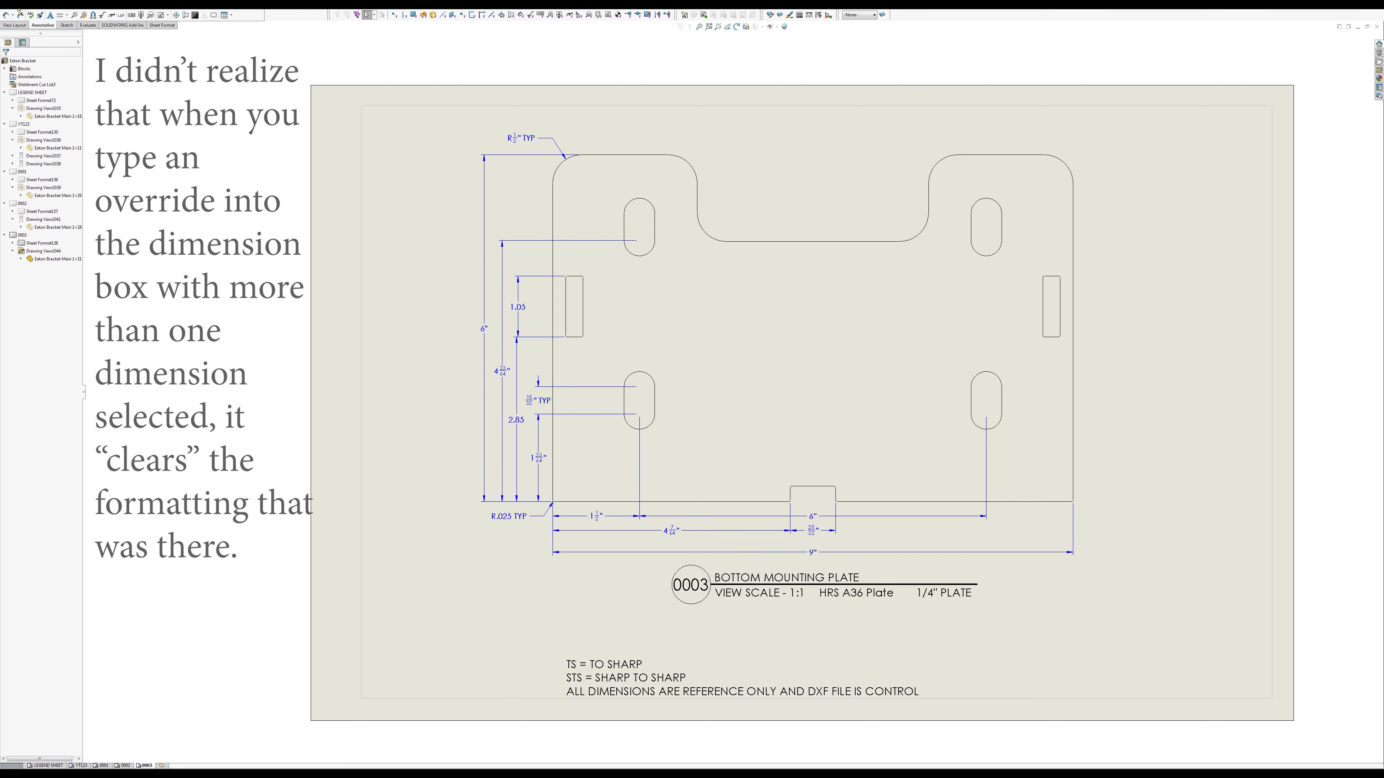
Step: Dimension the lower-left slot arc as a Ø17/32" TYP callout placed up-left of the slot
{"action": "left_click", "coordinate": [5, 15]}
{"action": "left_click", "coordinate": [635, 375]}
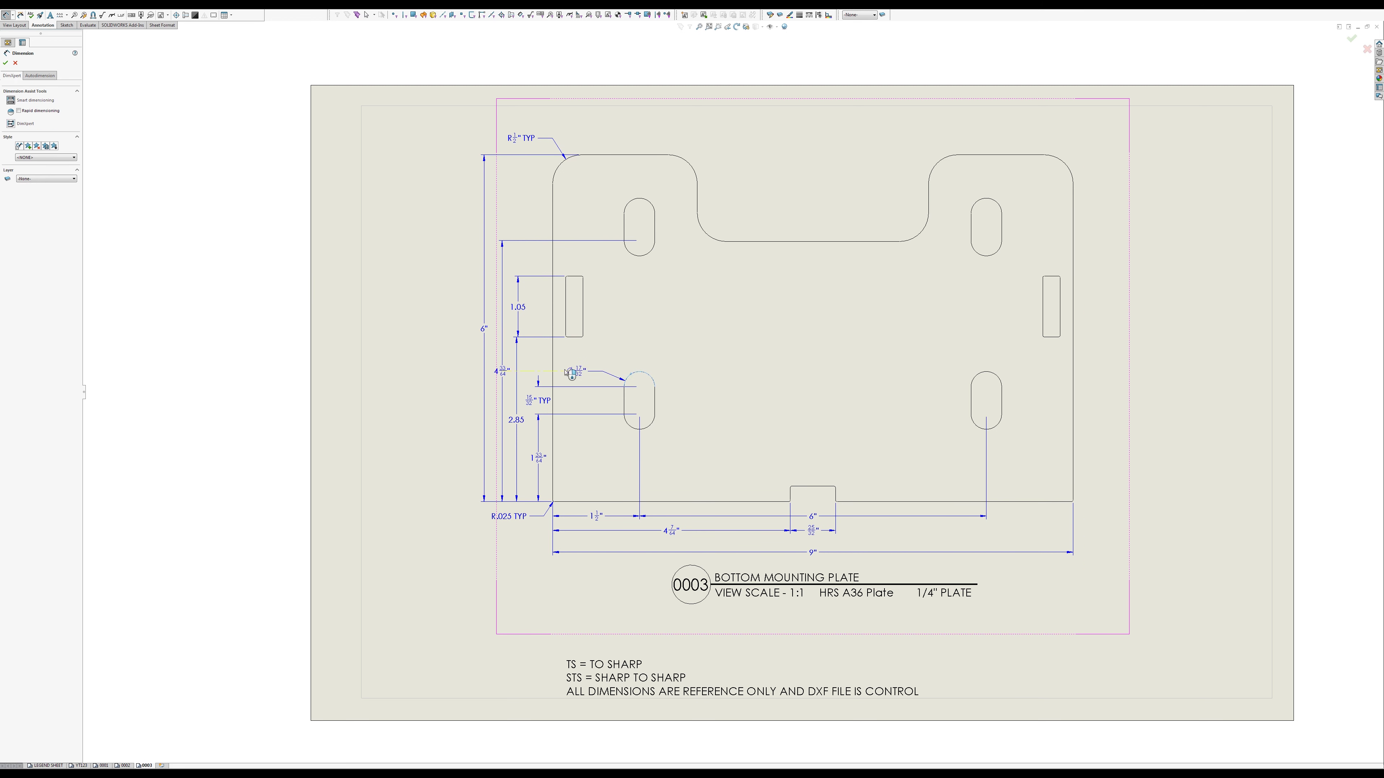
{"action": "left_click", "coordinate": [536, 362]}
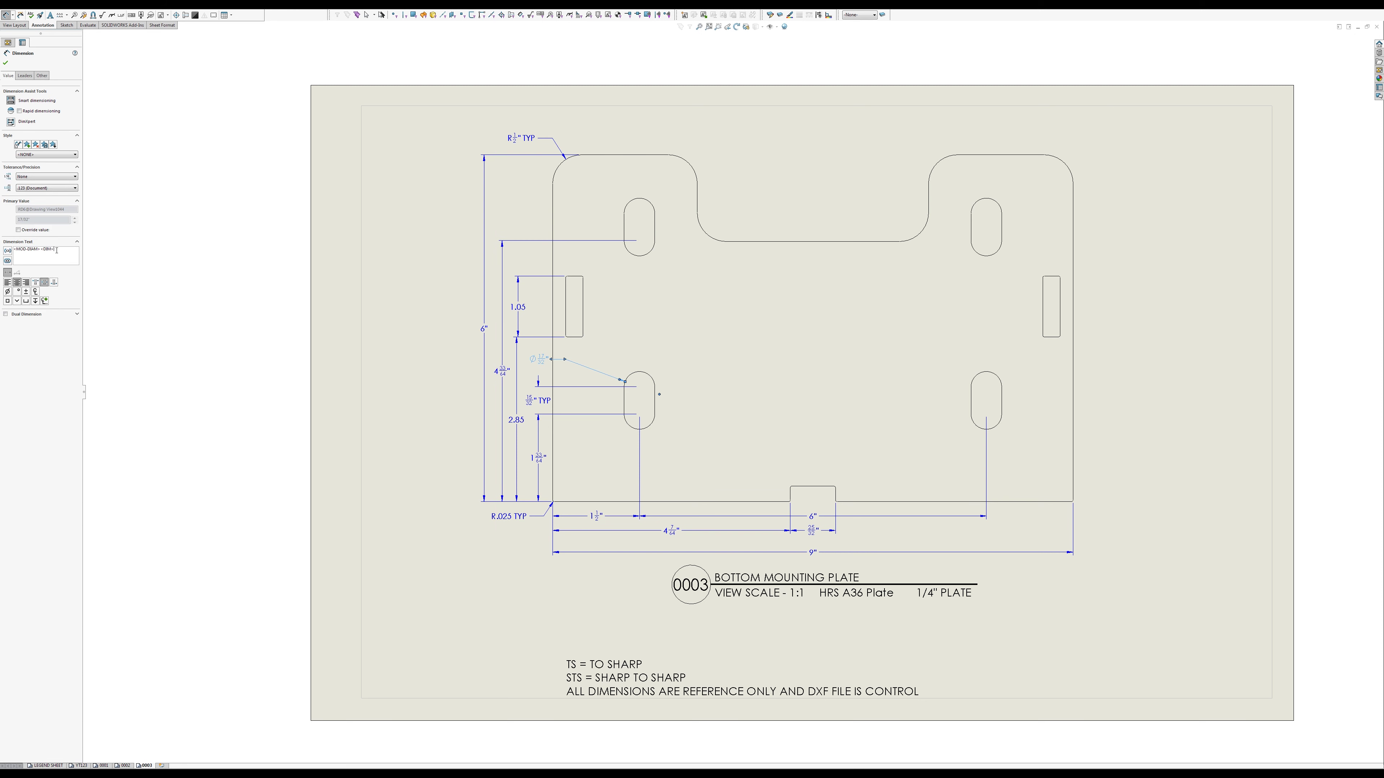
{"action": "left_click", "coordinate": [56, 250]}
{"action": "type", "text": "TYP"}
{"action": "left_click", "coordinate": [200, 320]}
Step: Align the Ø17/32" TYP callout and the 1.05, 2.85, 4 33/64" and 6" dimensions along the left side
{"action": "scroll", "coordinate": [545, 375], "scroll_direction": "down", "scroll_amount": 3}
{"action": "scroll", "coordinate": [545, 375], "scroll_direction": "down", "scroll_amount": 1}
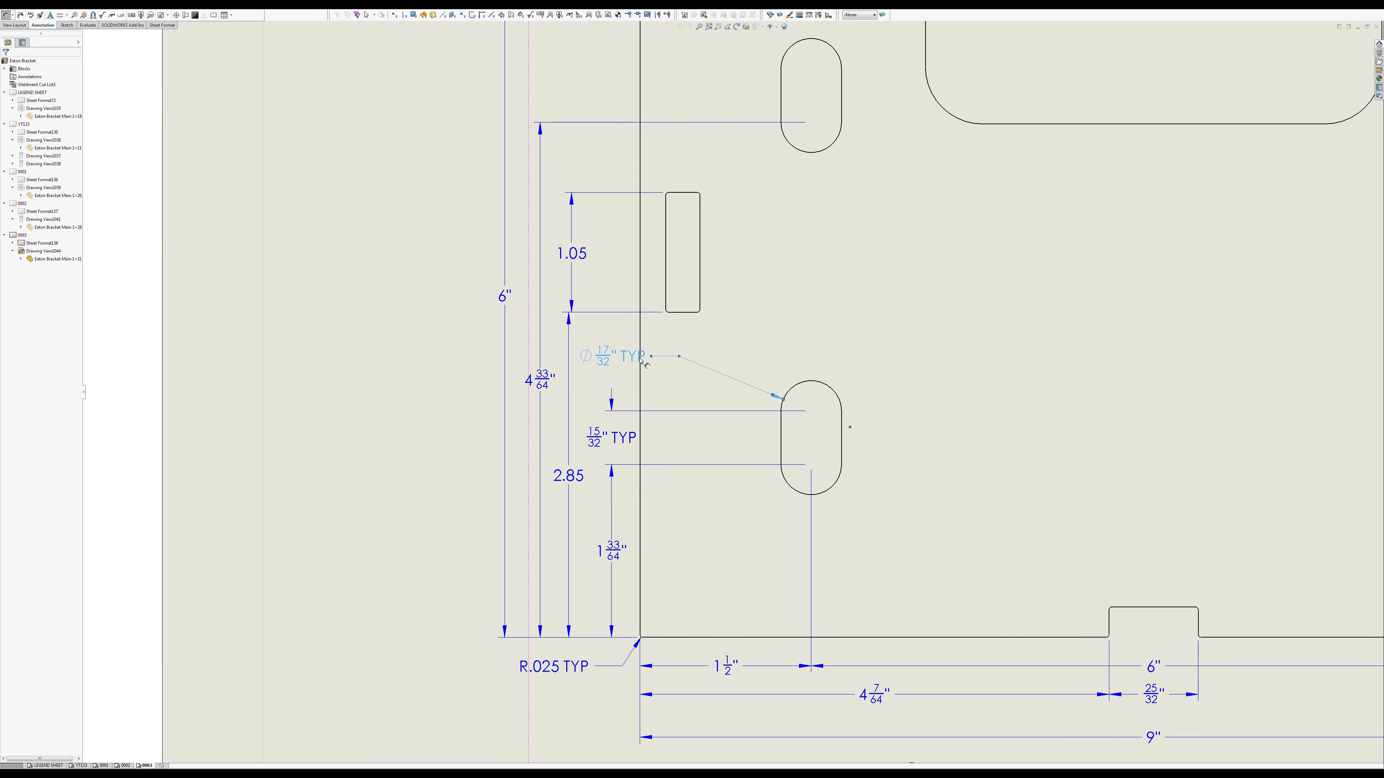
{"action": "left_click_drag", "start_coordinate": [641, 359], "coordinate": [630, 362]}
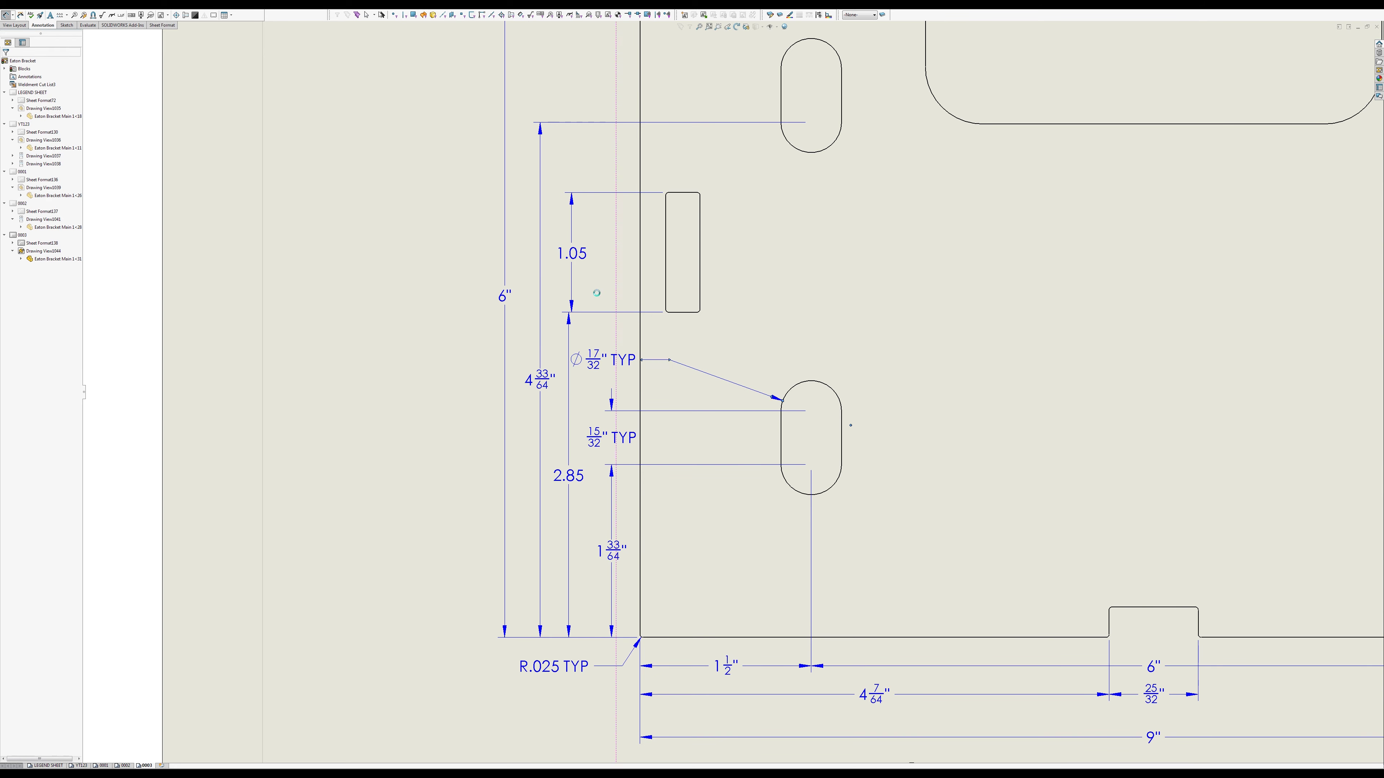
{"action": "left_click_drag", "start_coordinate": [573, 263], "coordinate": [567, 263]}
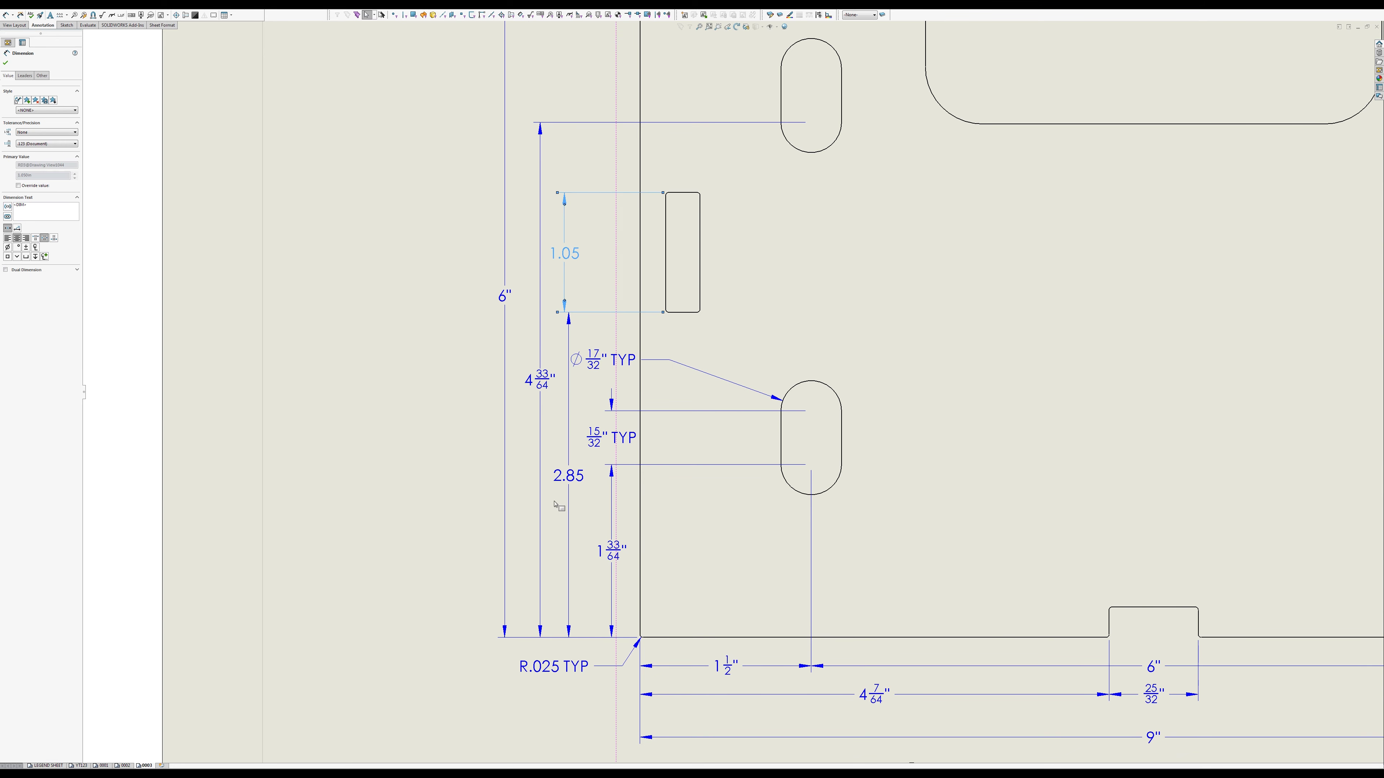
{"action": "left_click_drag", "start_coordinate": [569, 478], "coordinate": [565, 480]}
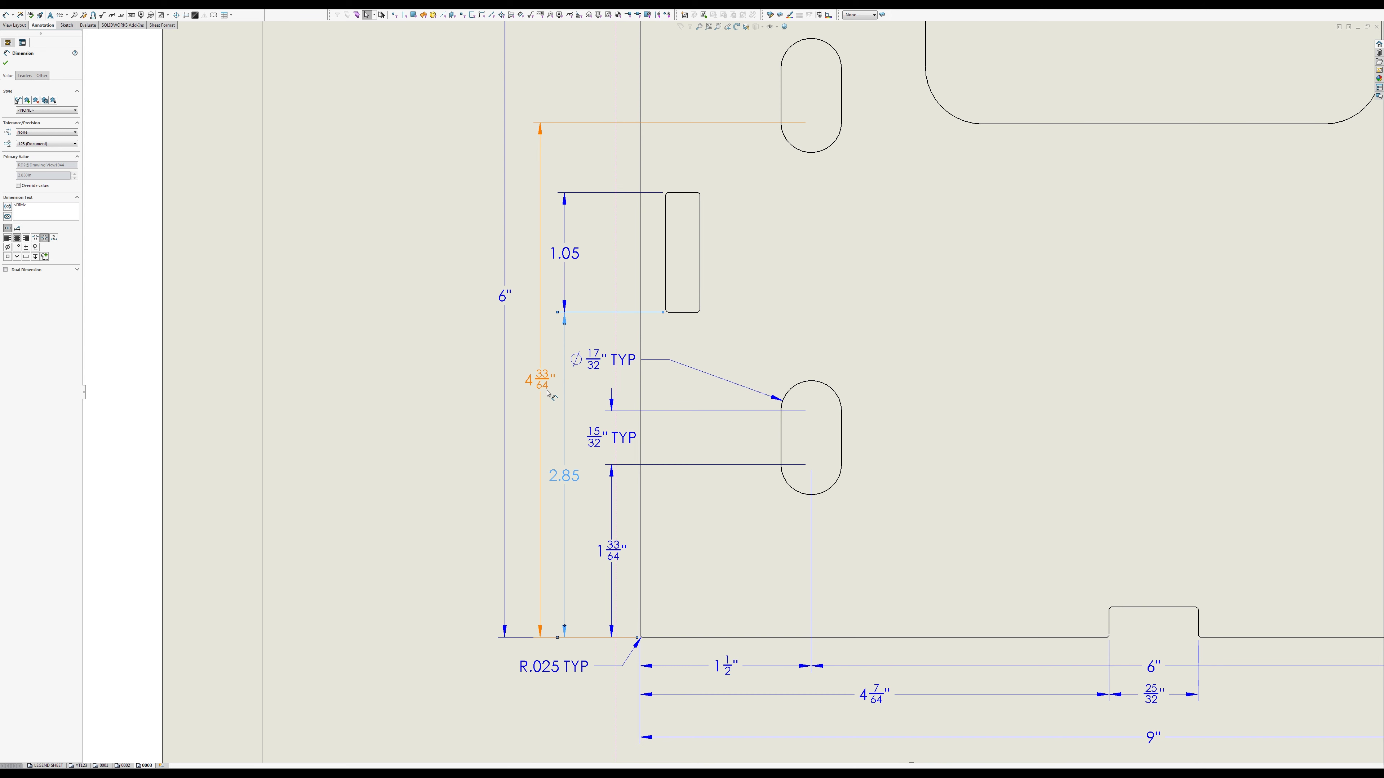
{"action": "left_click_drag", "start_coordinate": [538, 391], "coordinate": [525, 391]}
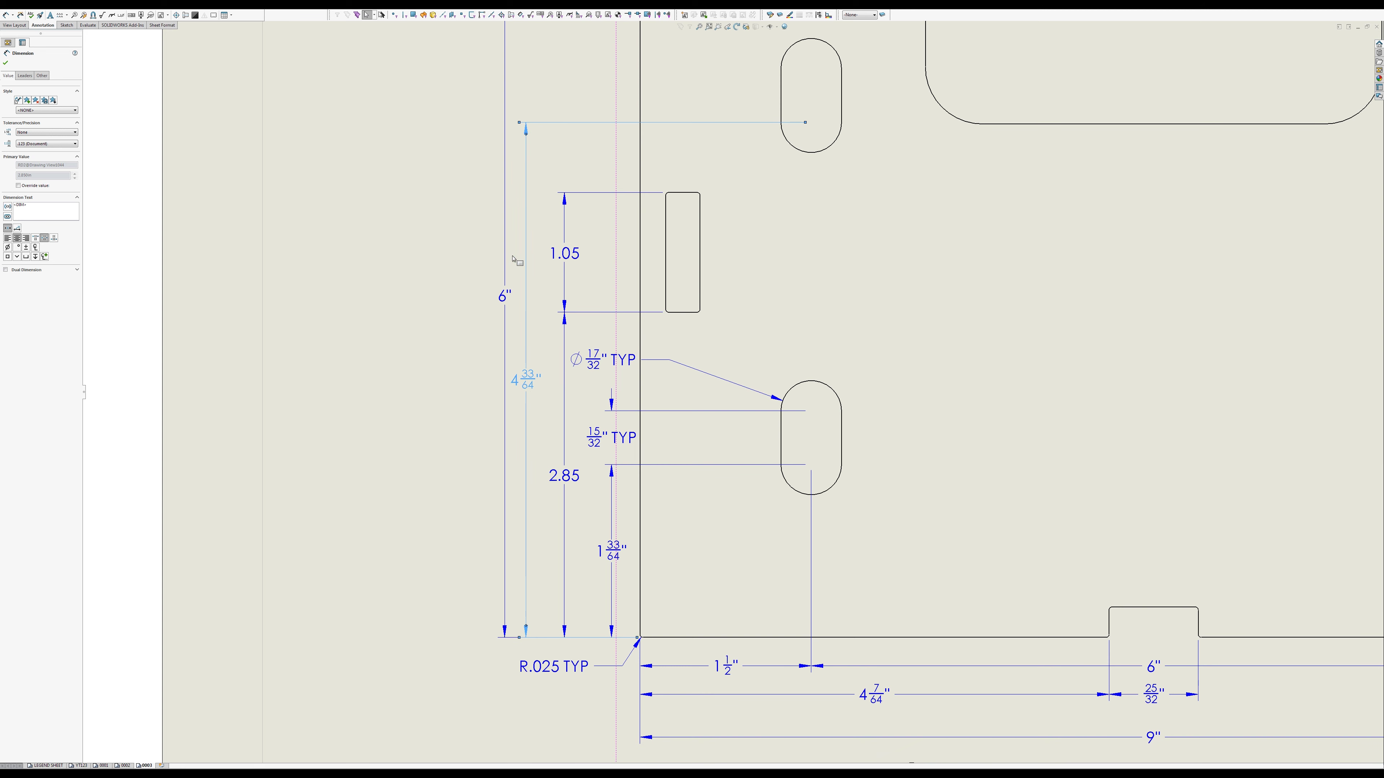
{"action": "left_click_drag", "start_coordinate": [503, 296], "coordinate": [487, 296]}
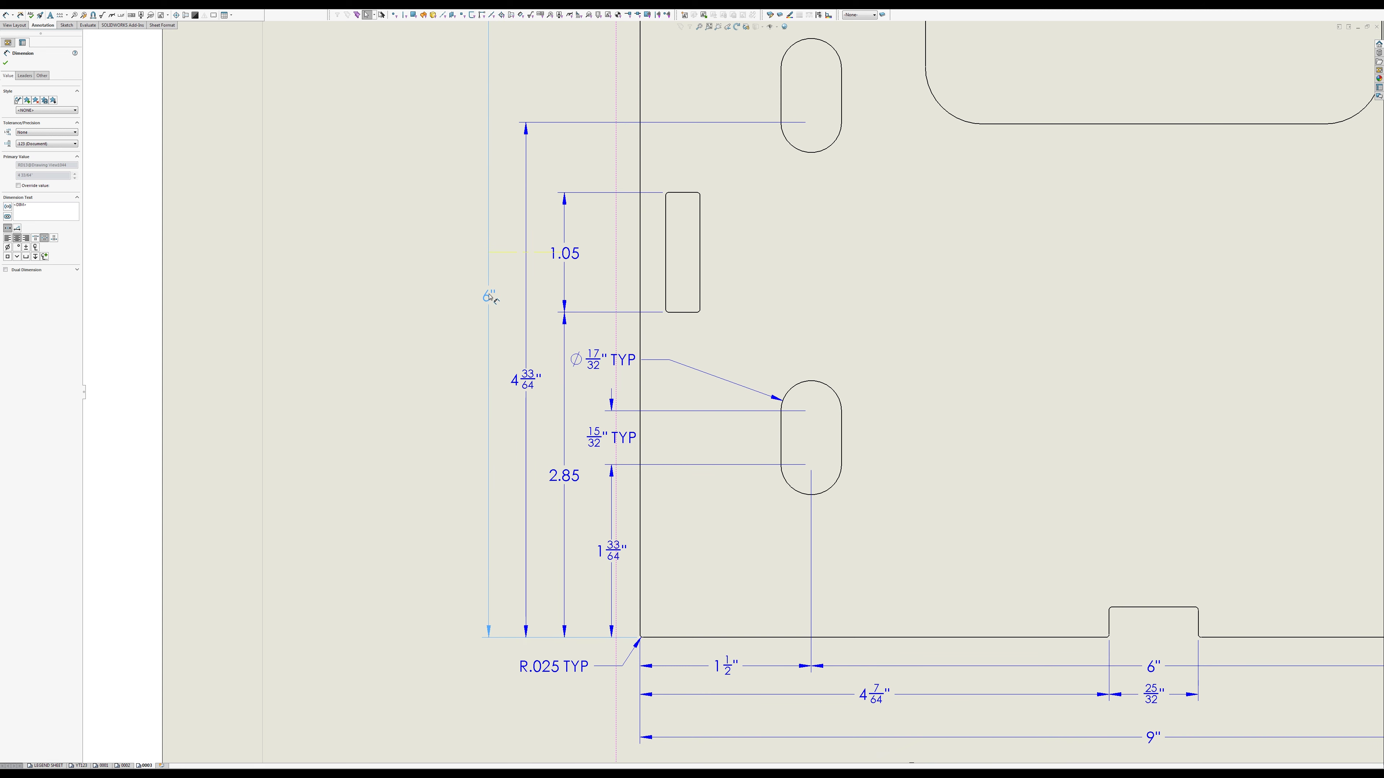
{"action": "left_click", "coordinate": [410, 362]}
{"action": "key", "text": "z"}
{"action": "scroll", "coordinate": [634, 369], "scroll_direction": "down", "scroll_amount": 2}
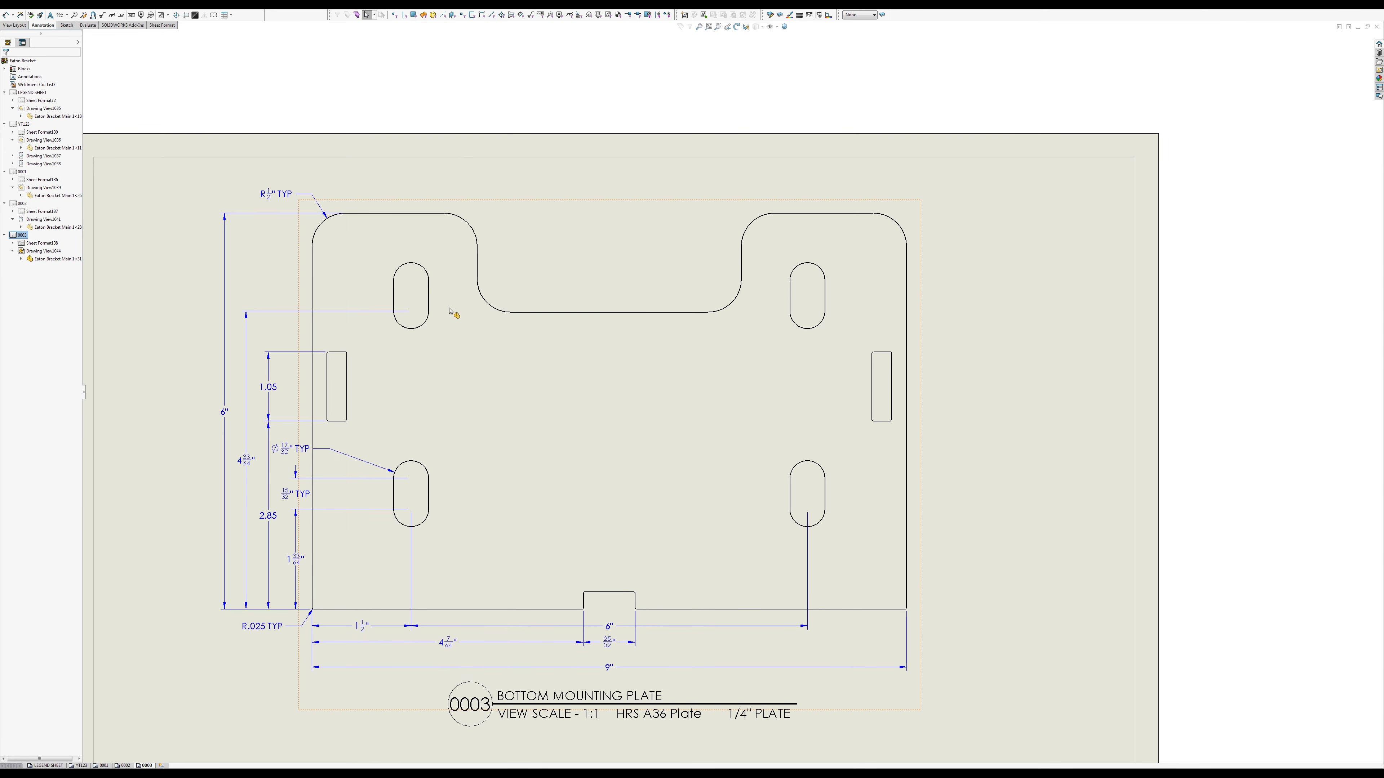
Step: Dimension the top notch with a 2½" offset from the left edge and a 4" width
{"action": "left_click", "coordinate": [10, 16]}
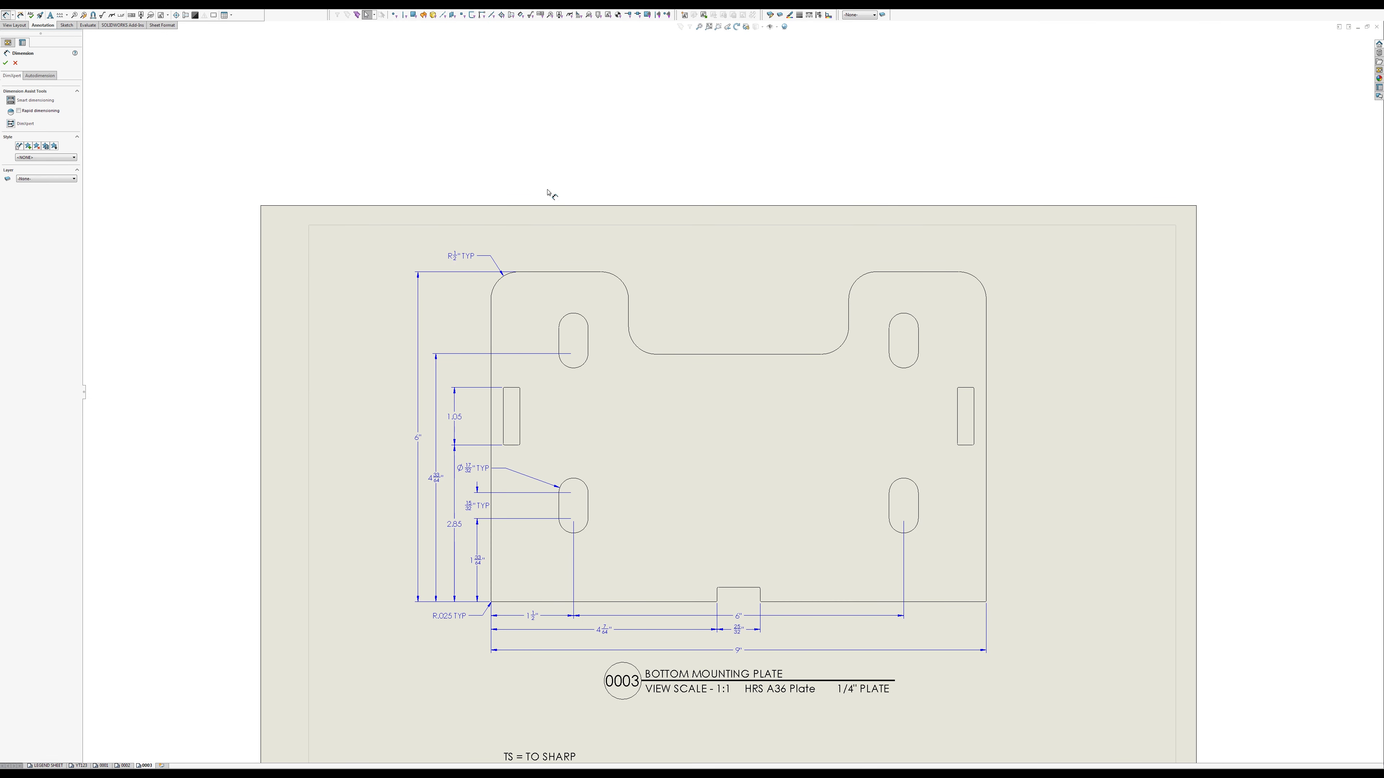
{"action": "left_click", "coordinate": [492, 316]}
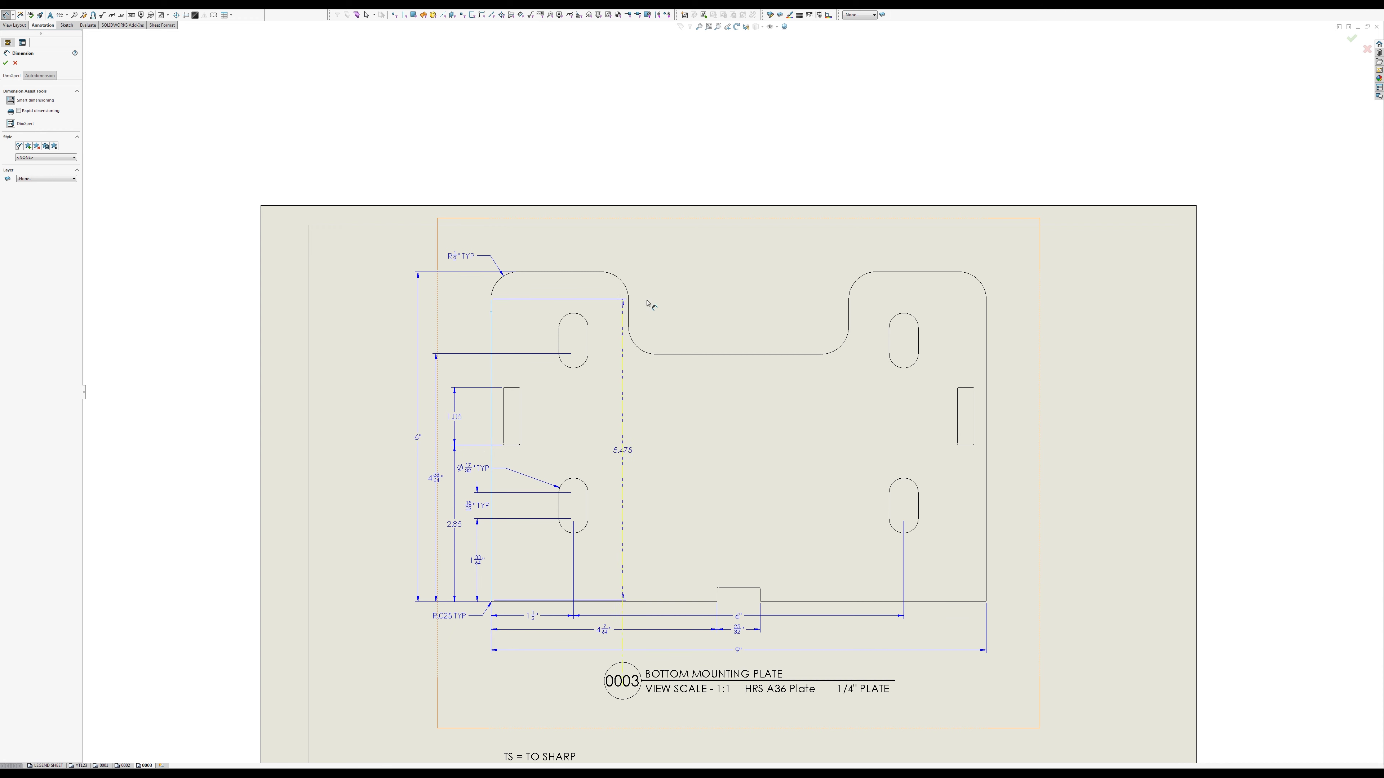
{"action": "left_click", "coordinate": [629, 311]}
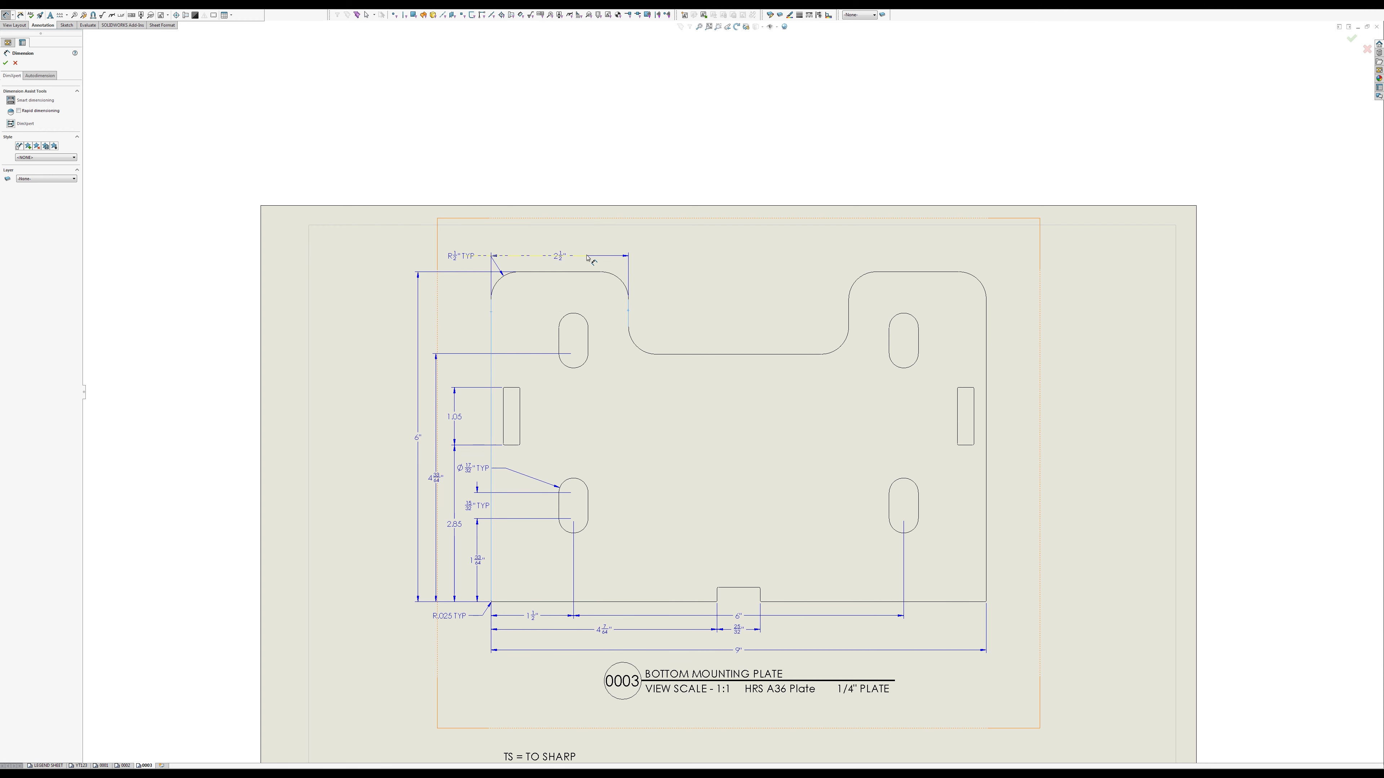
{"action": "left_click", "coordinate": [590, 260]}
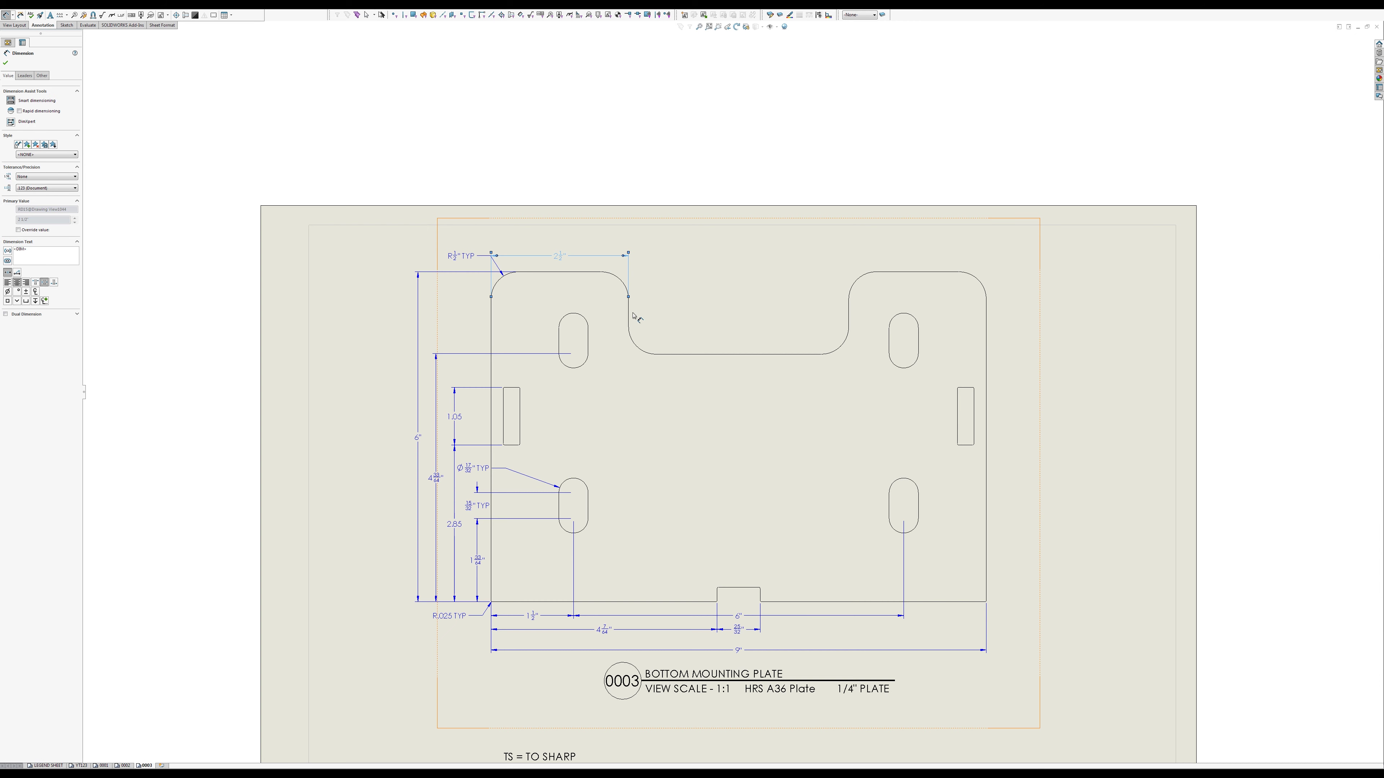
{"action": "left_click", "coordinate": [630, 311]}
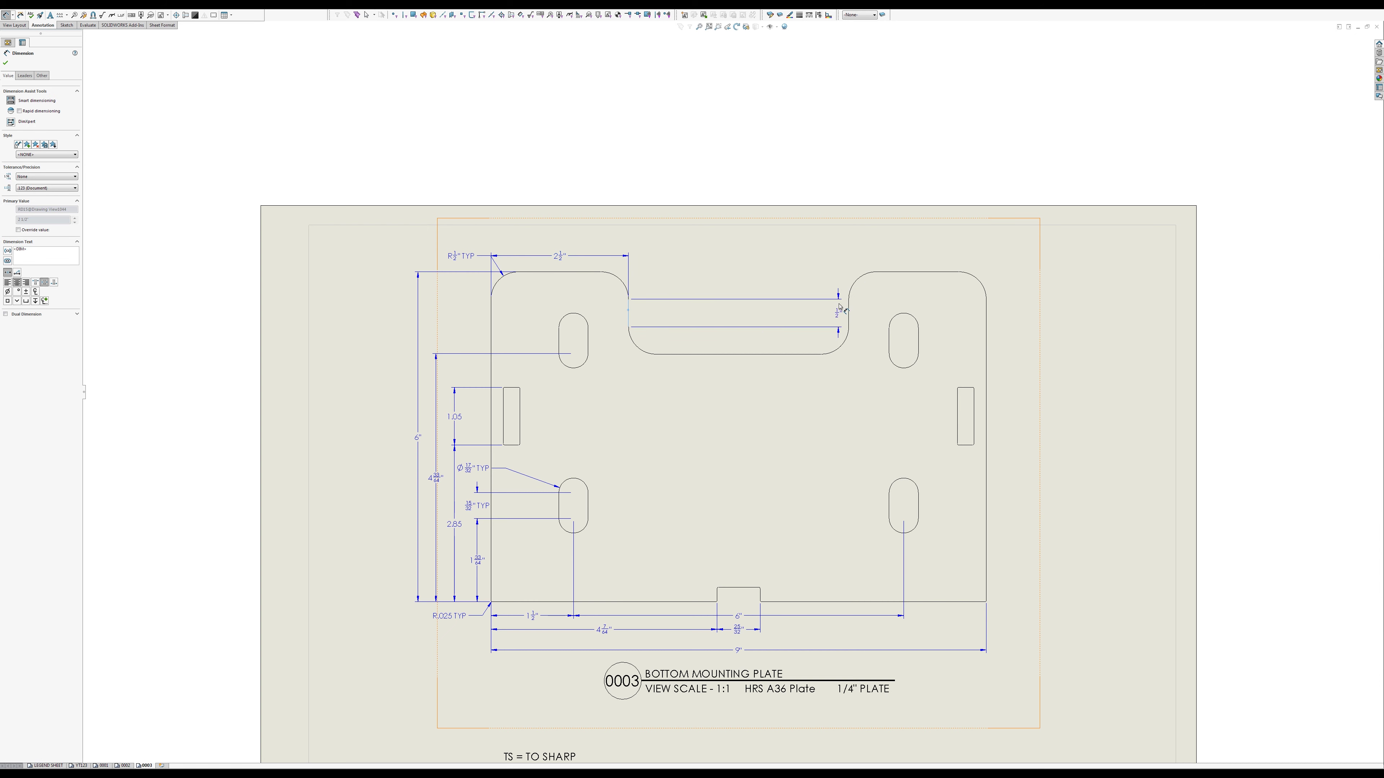
{"action": "left_click", "coordinate": [848, 321]}
{"action": "left_click", "coordinate": [714, 261]}
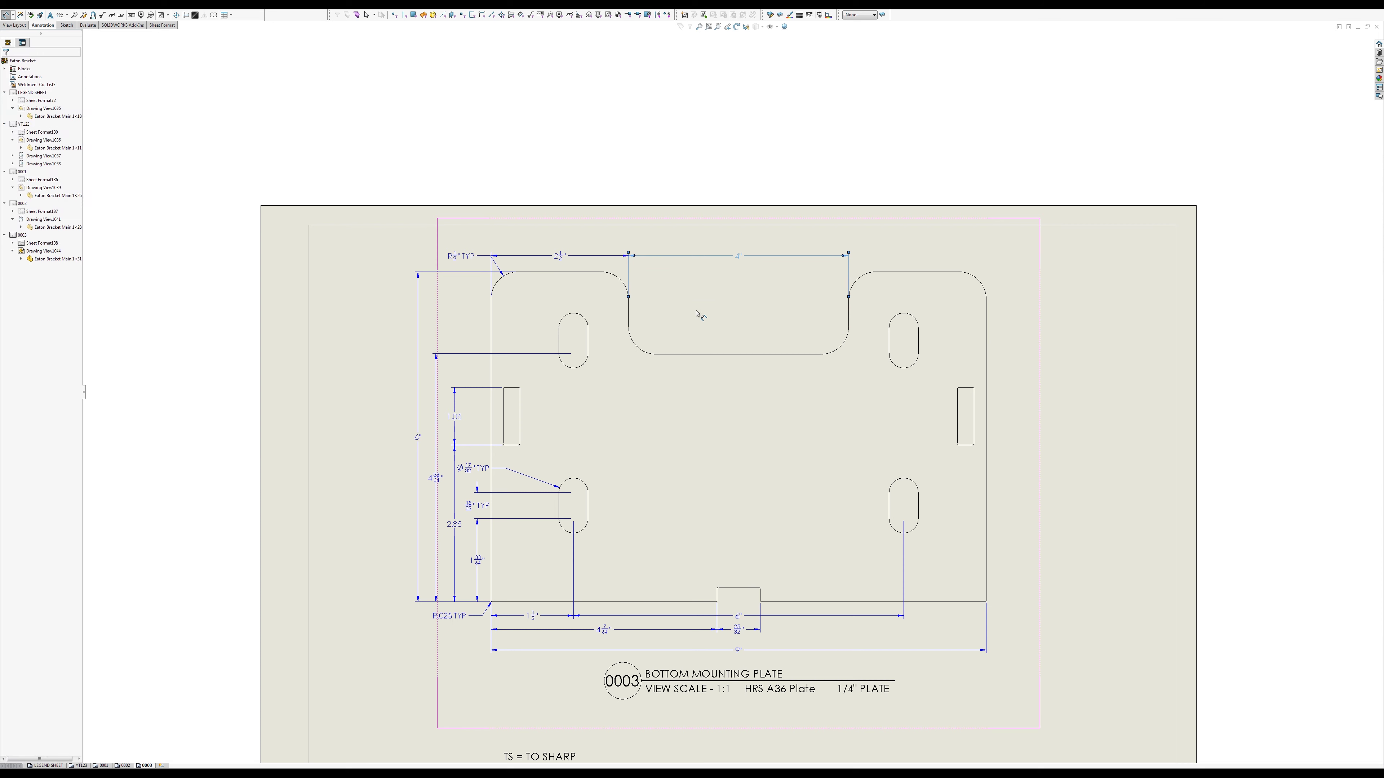
{"action": "left_click", "coordinate": [583, 272]}
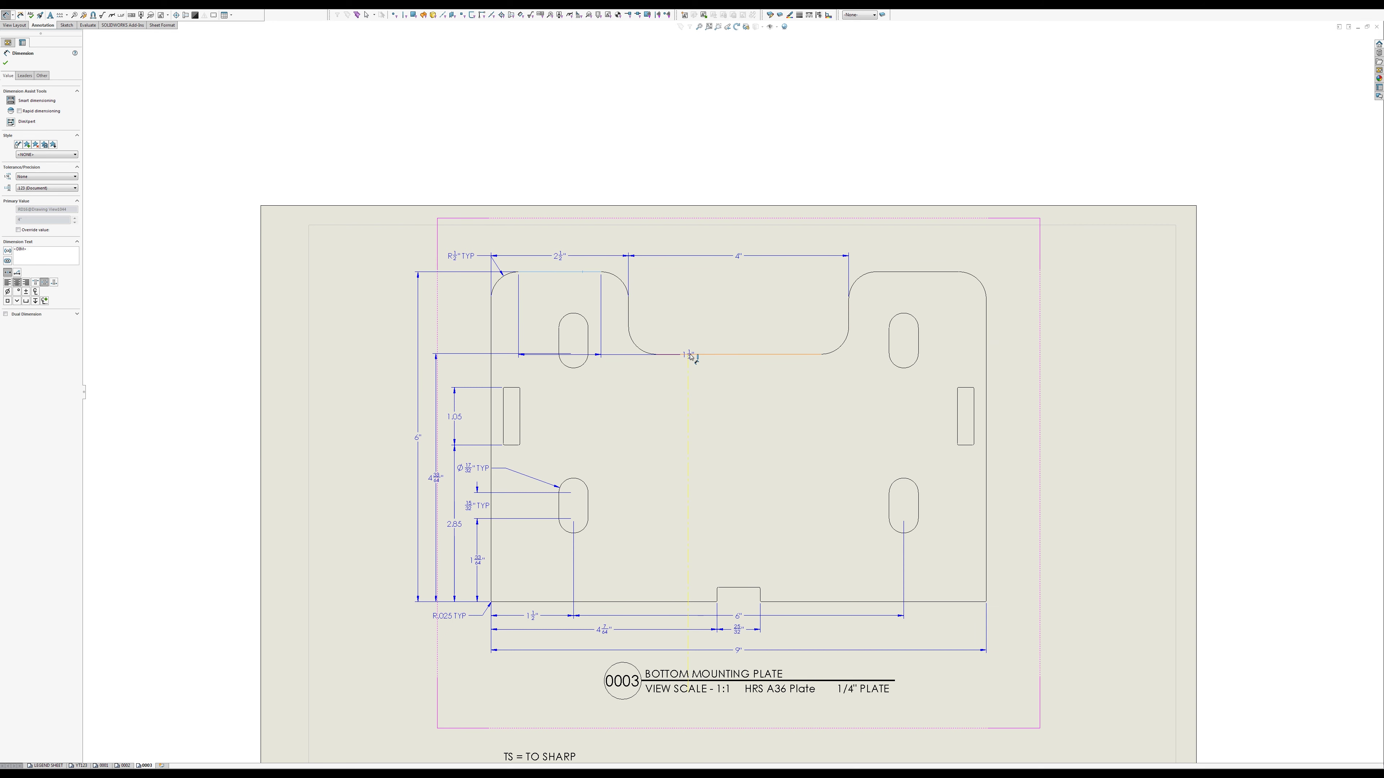
{"action": "key", "text": "Escape"}
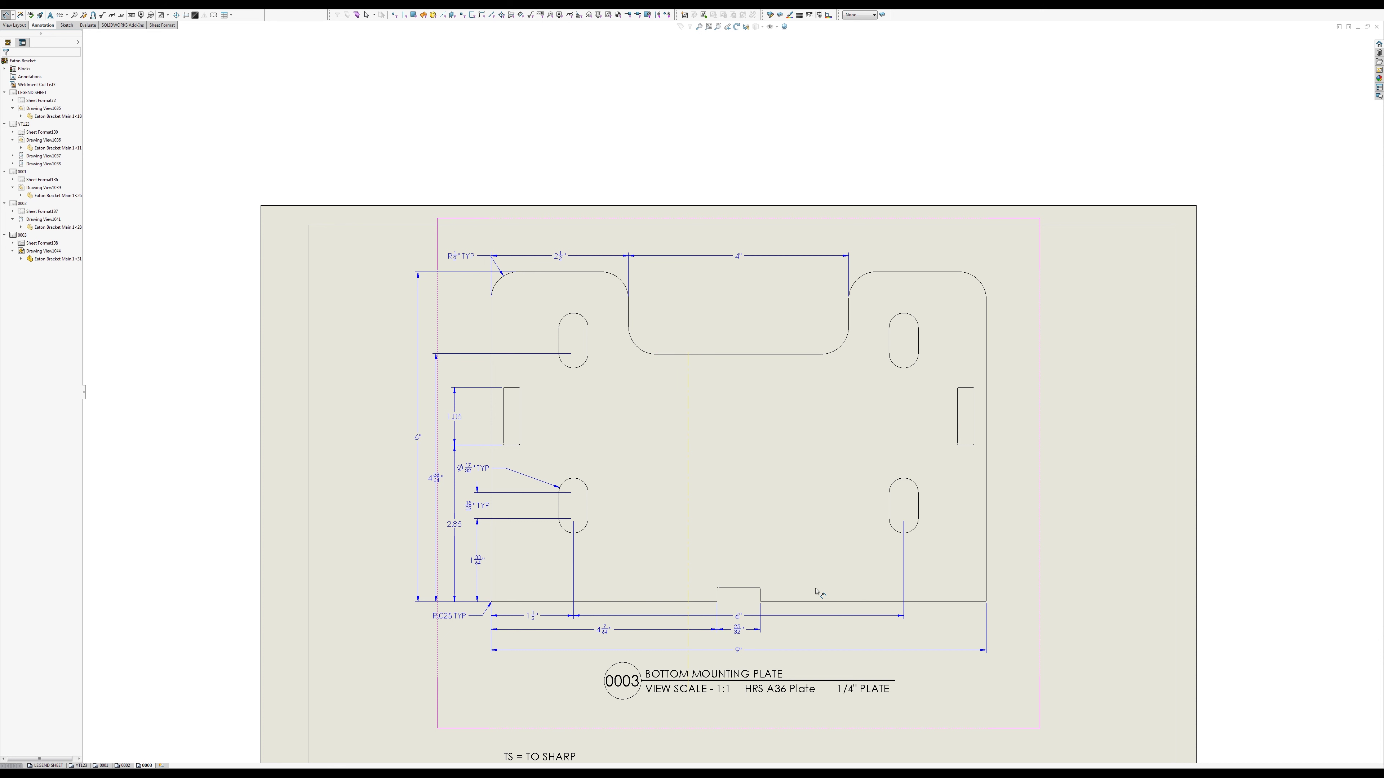
Step: Add a 4½" vertical dimension from the bottom to the notch floor on the right
{"action": "left_click", "coordinate": [817, 602]}
{"action": "left_click", "coordinate": [812, 355]}
{"action": "left_click", "coordinate": [1013, 450]}
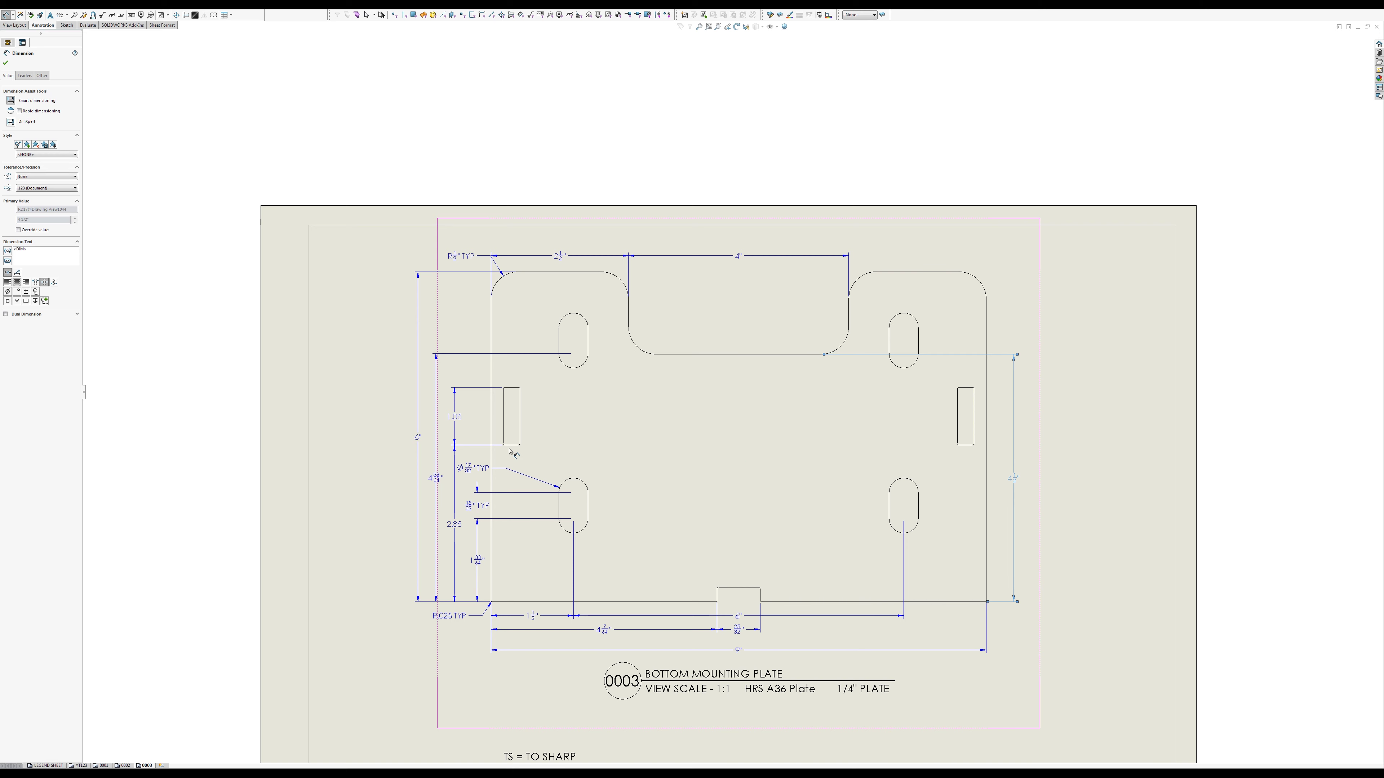
{"action": "scroll", "coordinate": [567, 457], "scroll_direction": "down", "scroll_amount": 3}
{"action": "scroll", "coordinate": [549, 466], "scroll_direction": "down", "scroll_amount": 1}
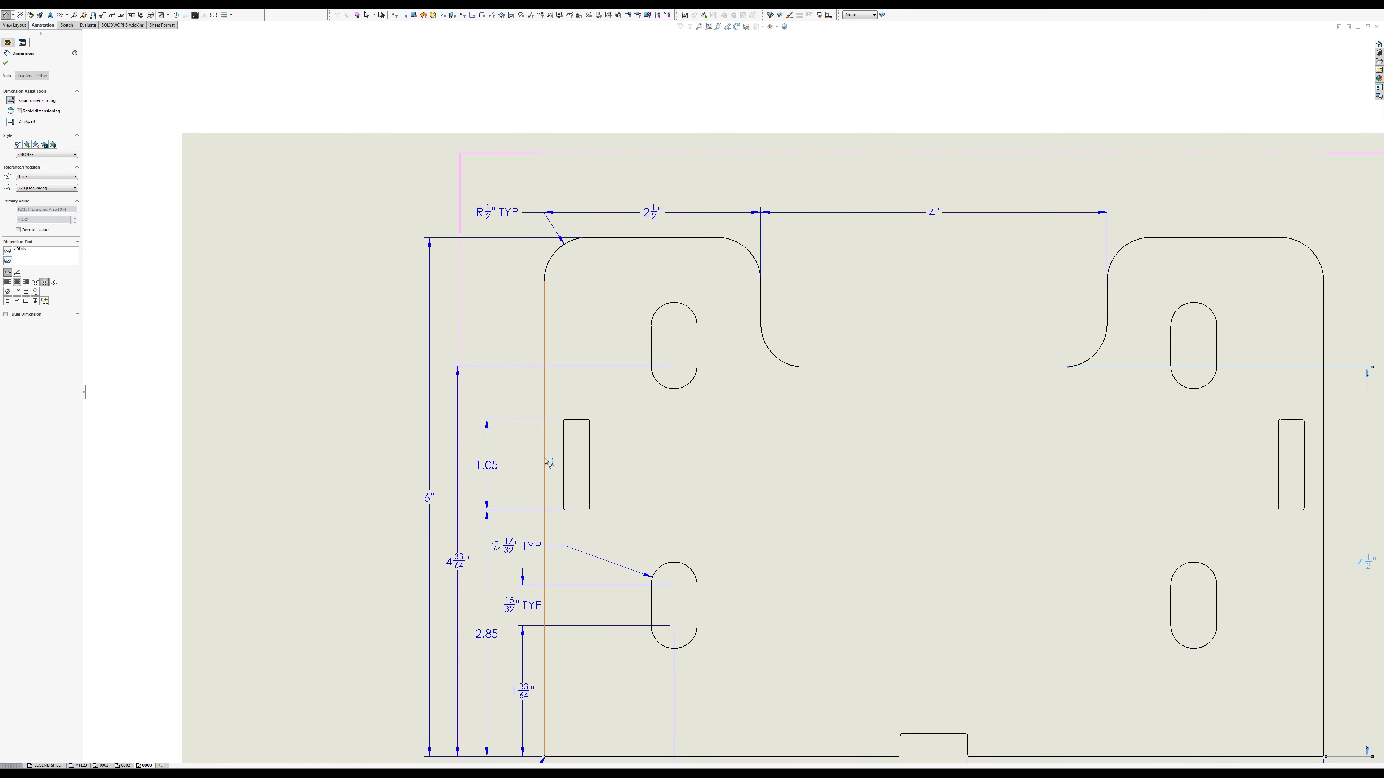
Step: Add a .225 dimension from the plate's left edge to the left rectangular slot
{"action": "left_click", "coordinate": [545, 459]}
{"action": "left_click", "coordinate": [564, 455]}
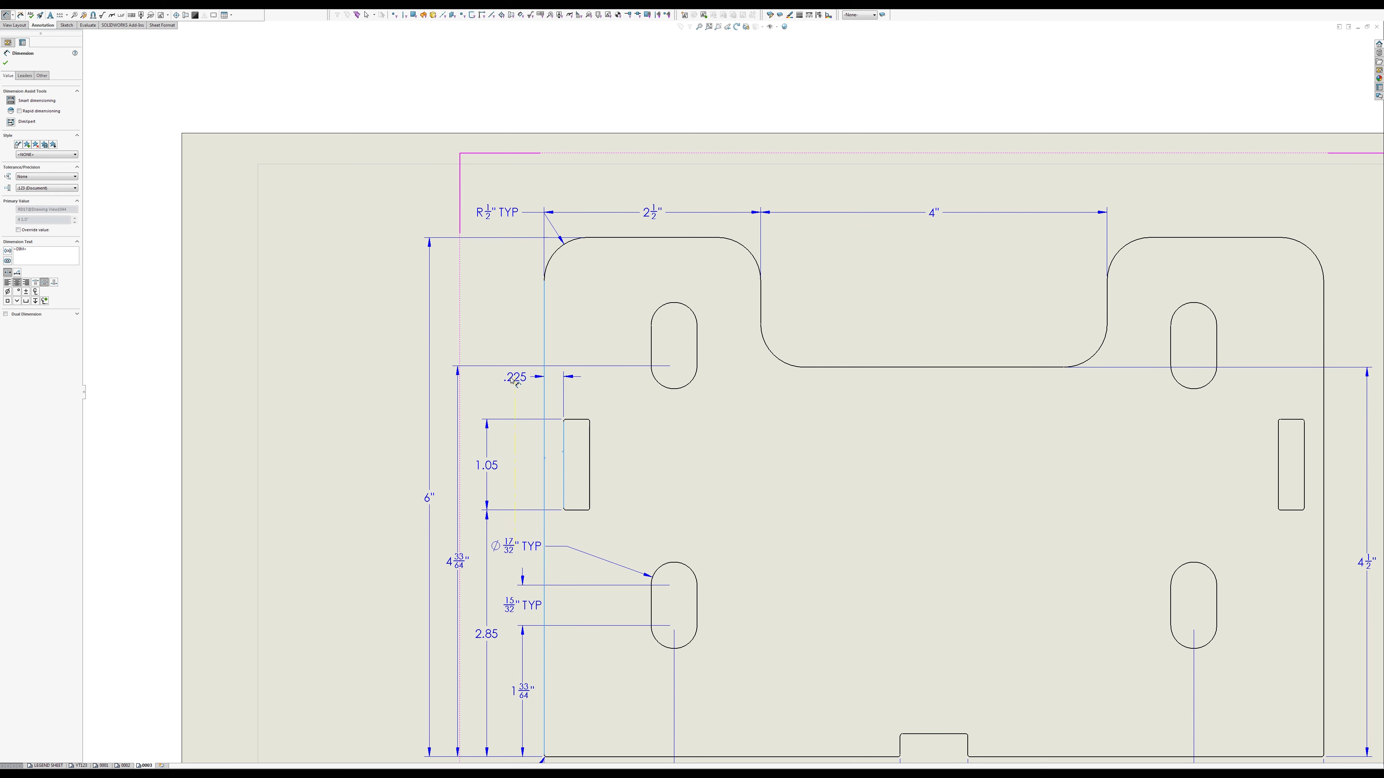
{"action": "left_click", "coordinate": [513, 398]}
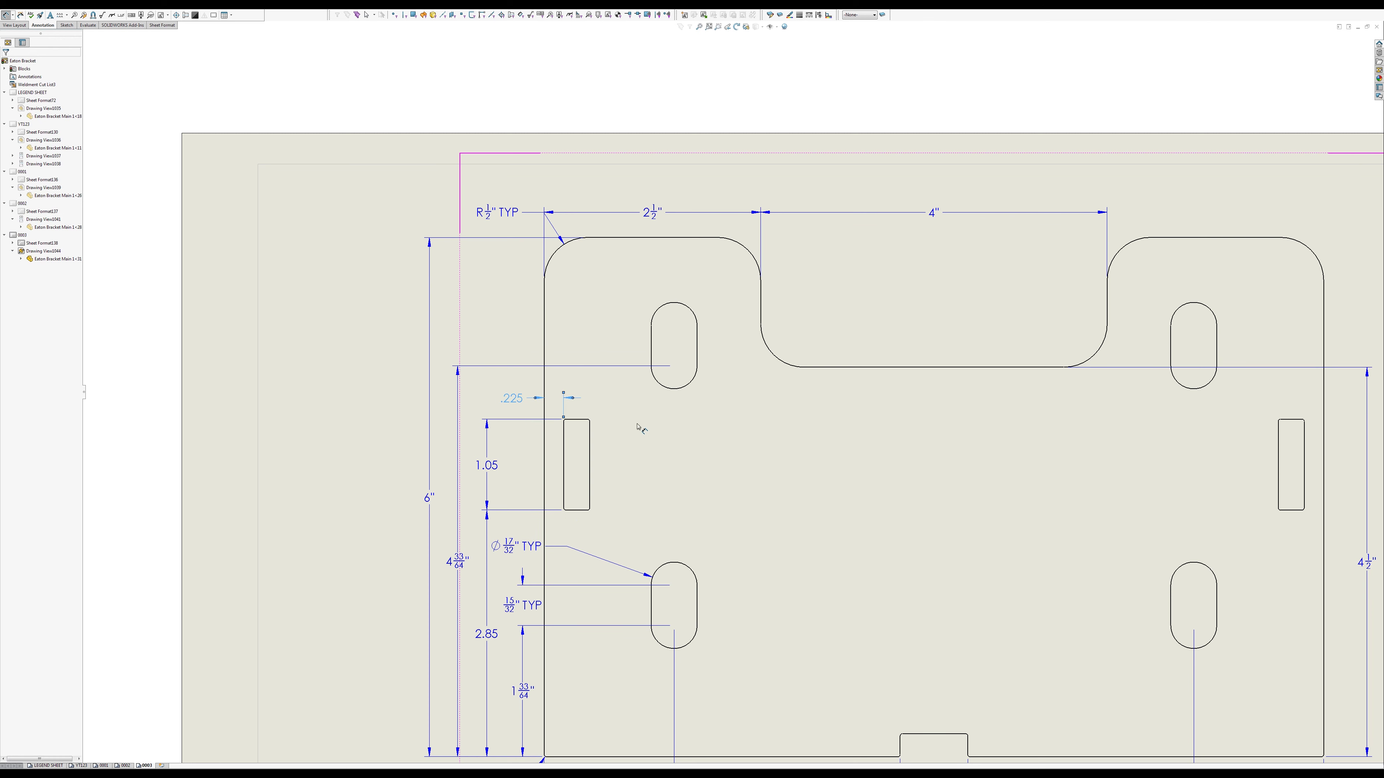
Step: Add a .3 dimension from the plate edge to the left slot's far side, above the .225
{"action": "left_click", "coordinate": [564, 447]}
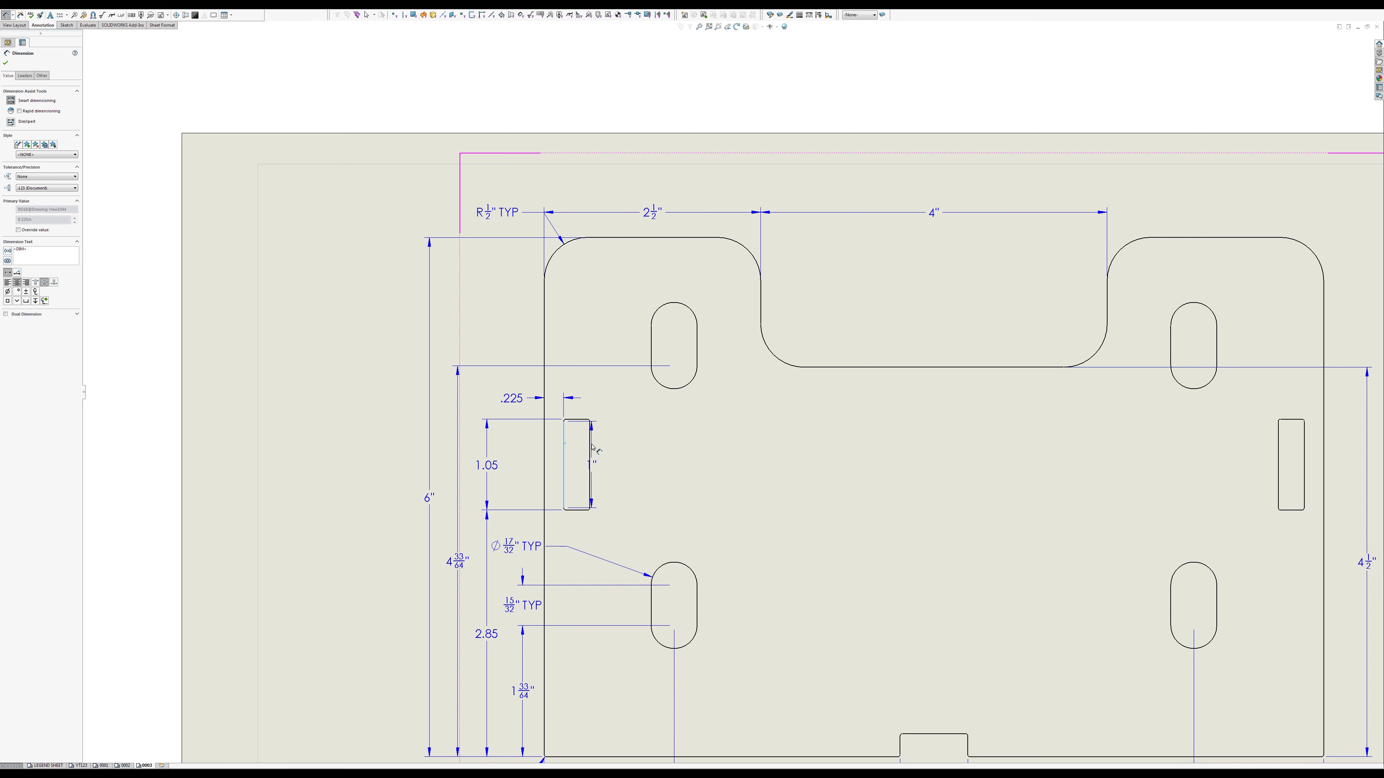
{"action": "left_click", "coordinate": [591, 448]}
{"action": "left_click", "coordinate": [506, 382]}
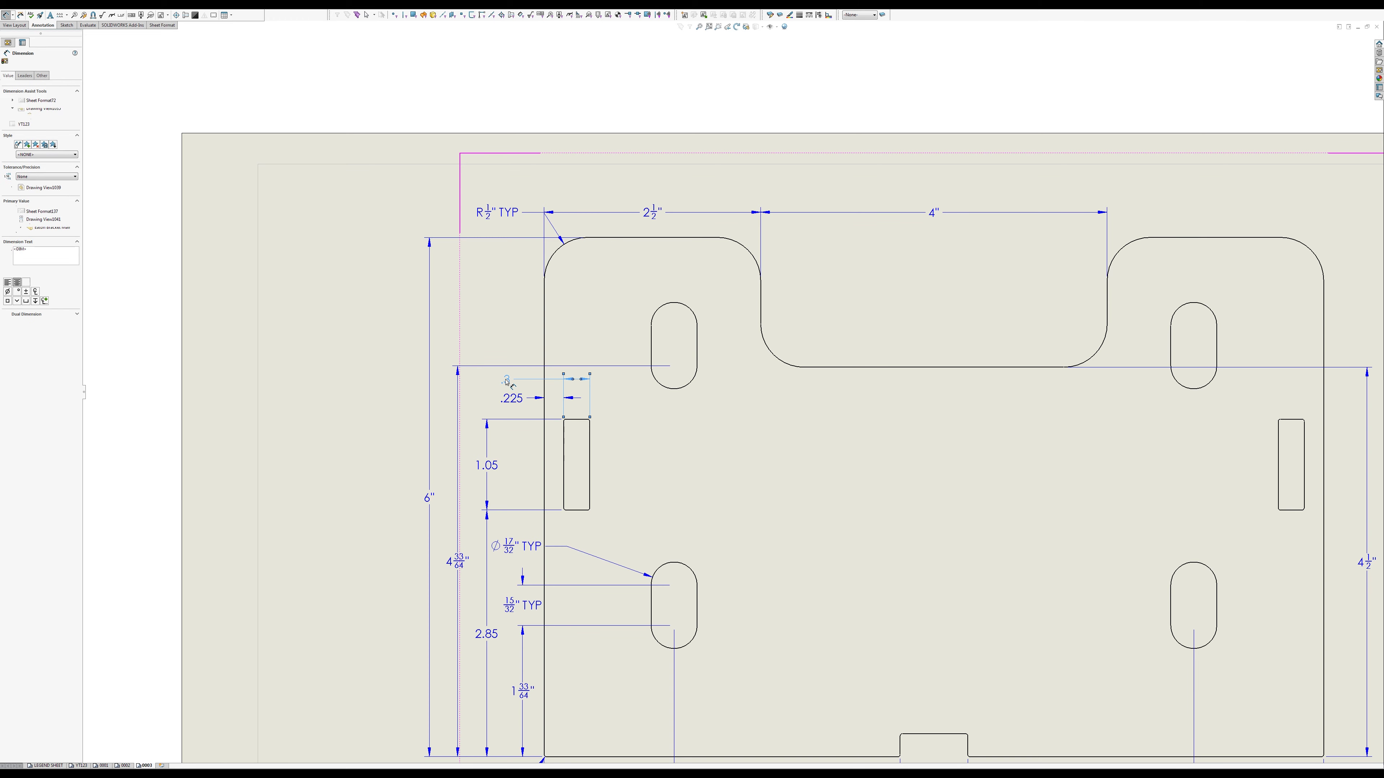
{"action": "key", "text": "Escape"}
{"action": "scroll", "coordinate": [581, 456], "scroll_direction": "up", "scroll_amount": 2}
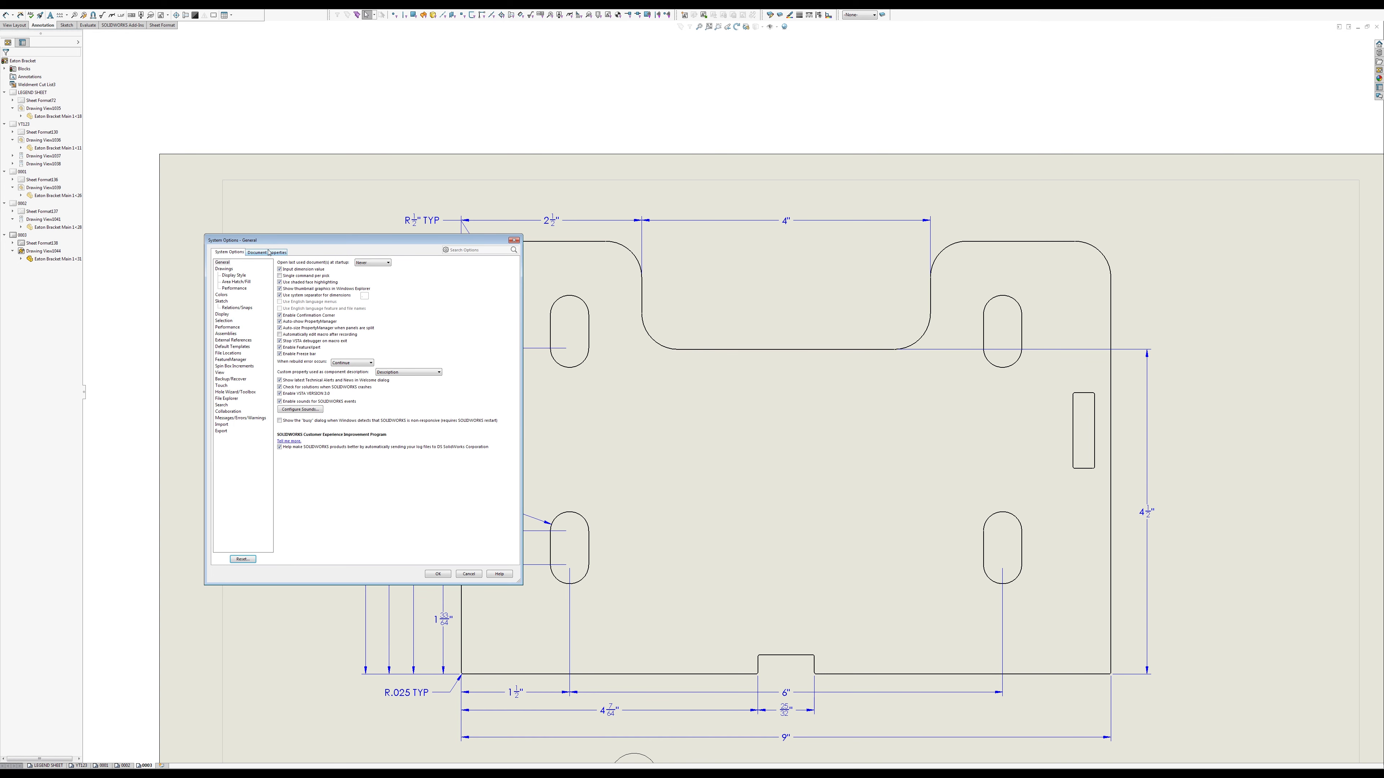
Step: In Document Properties > Units, set length display to three-place decimals (.123)
{"action": "left_click", "coordinate": [269, 252]}
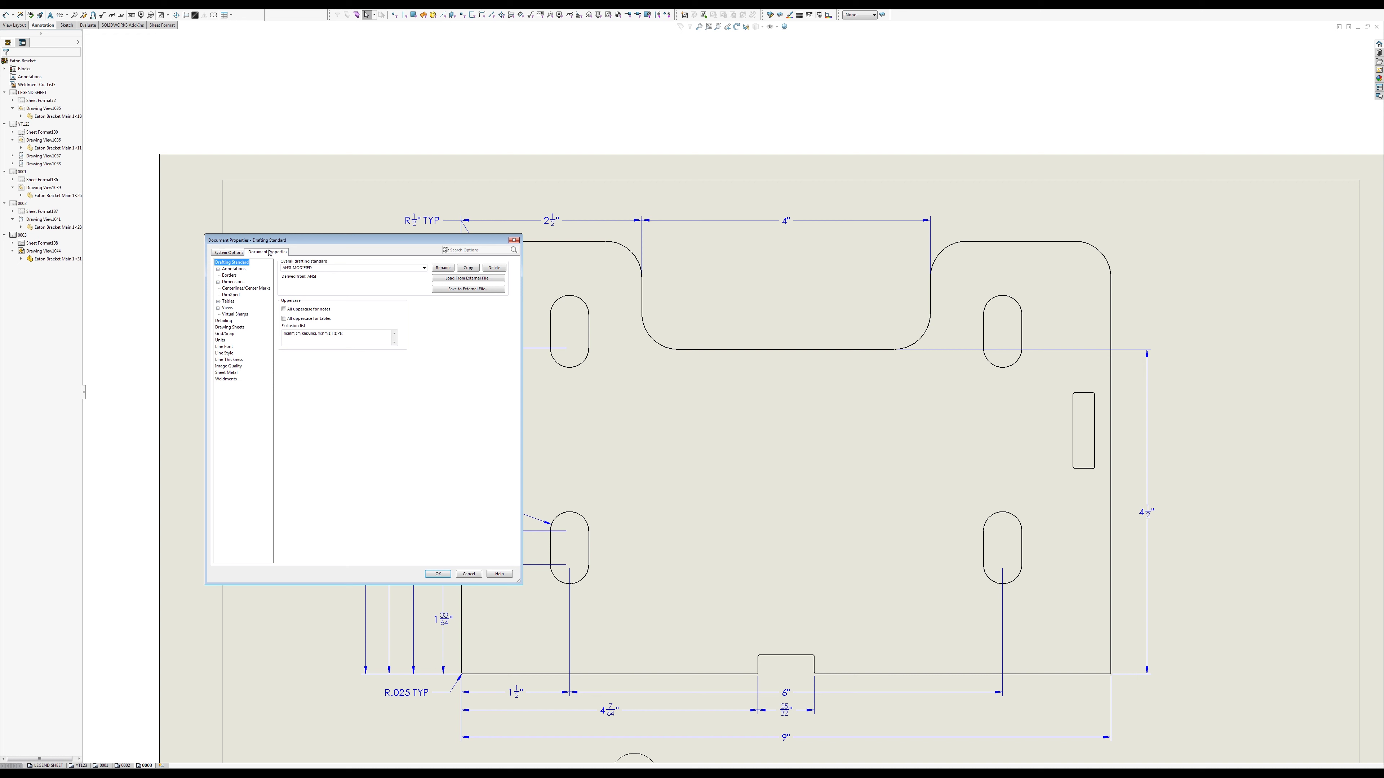
{"action": "left_click", "coordinate": [226, 340]}
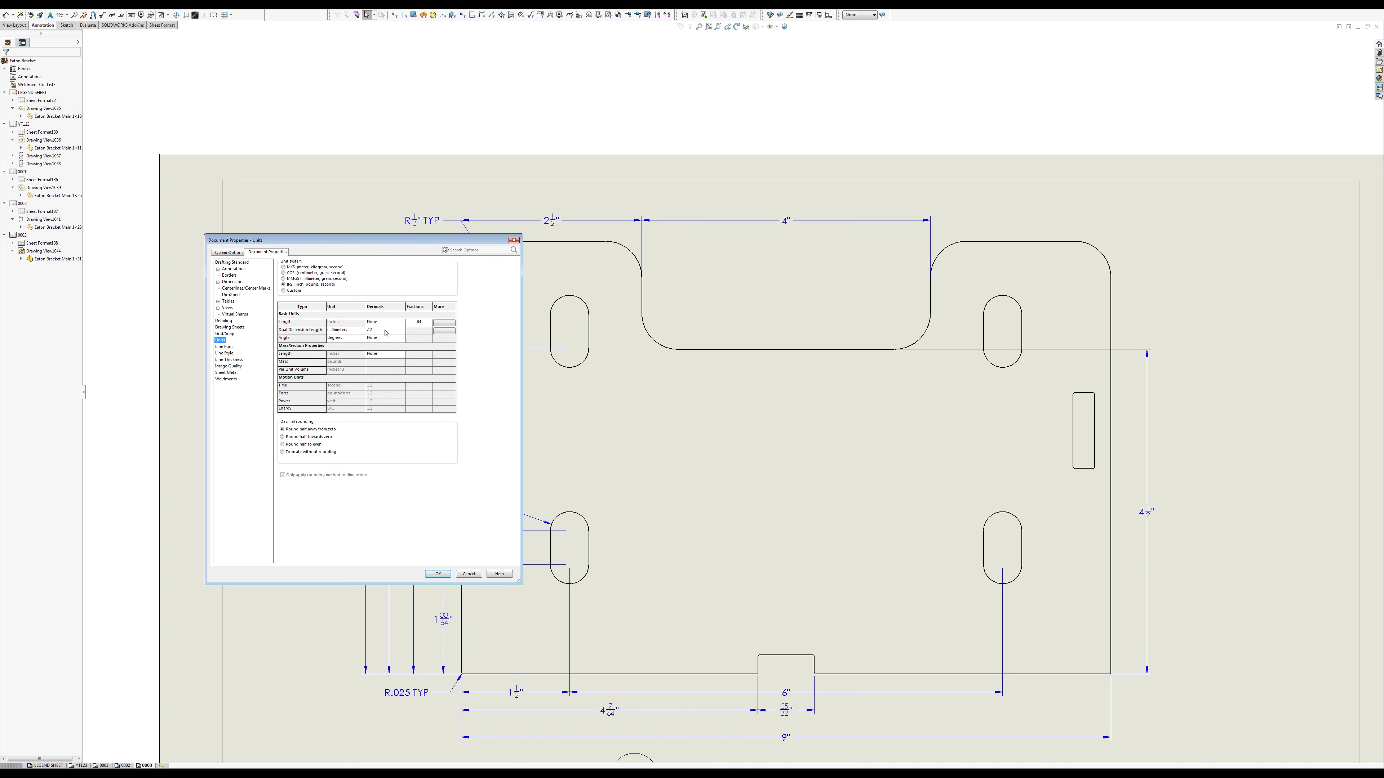
{"action": "left_click", "coordinate": [384, 325]}
Step: Apply the decimal units, inspect the .3 dimension's settings, and shift the R½" TYP note left and down
{"action": "left_click", "coordinate": [439, 574]}
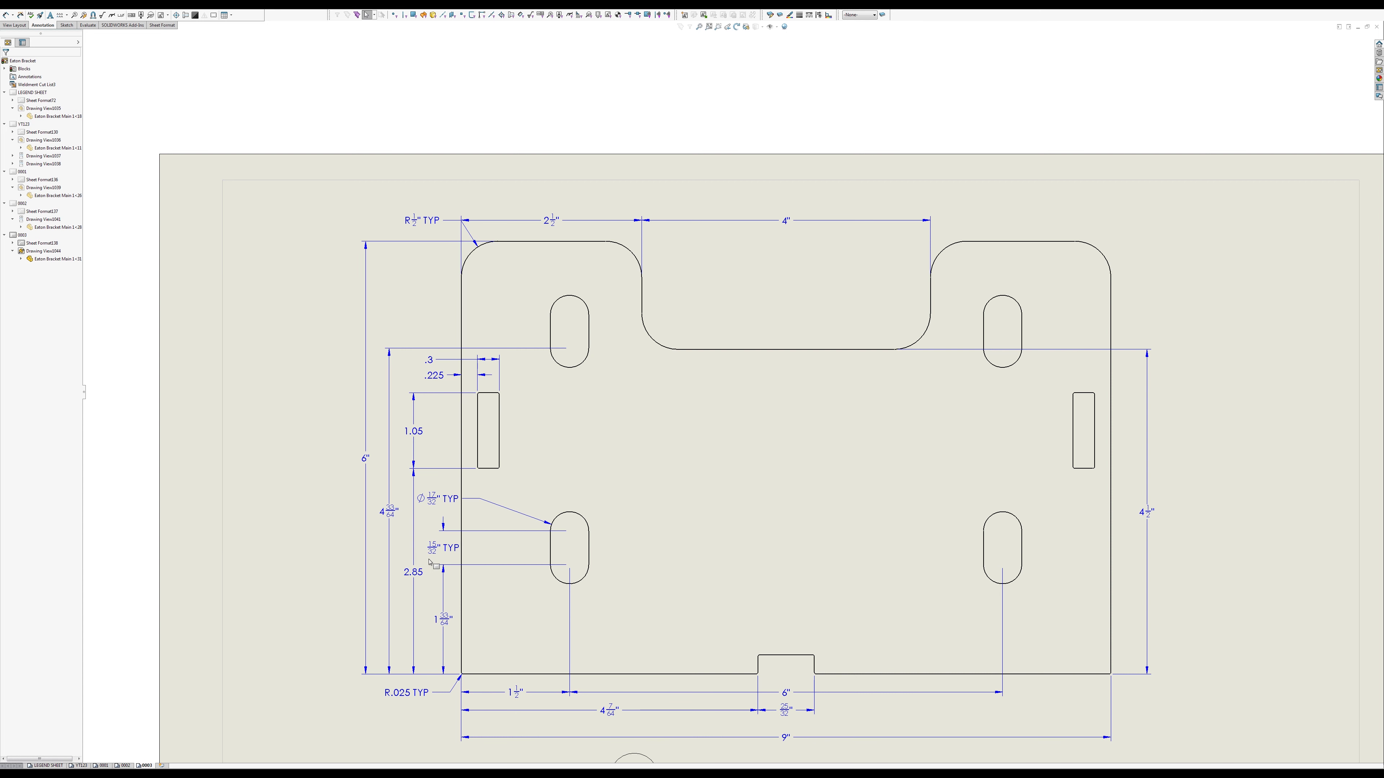
{"action": "left_click", "coordinate": [434, 361]}
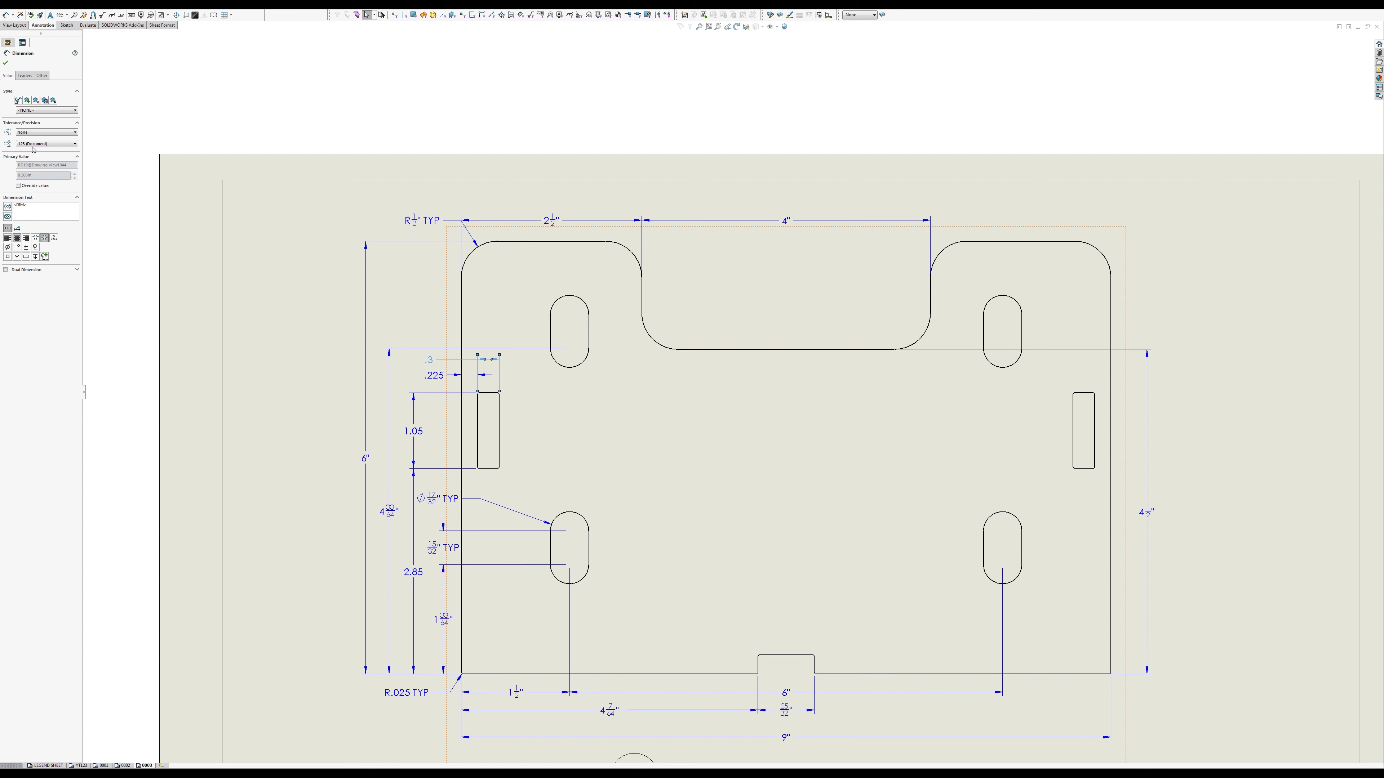
{"action": "left_click", "coordinate": [47, 77]}
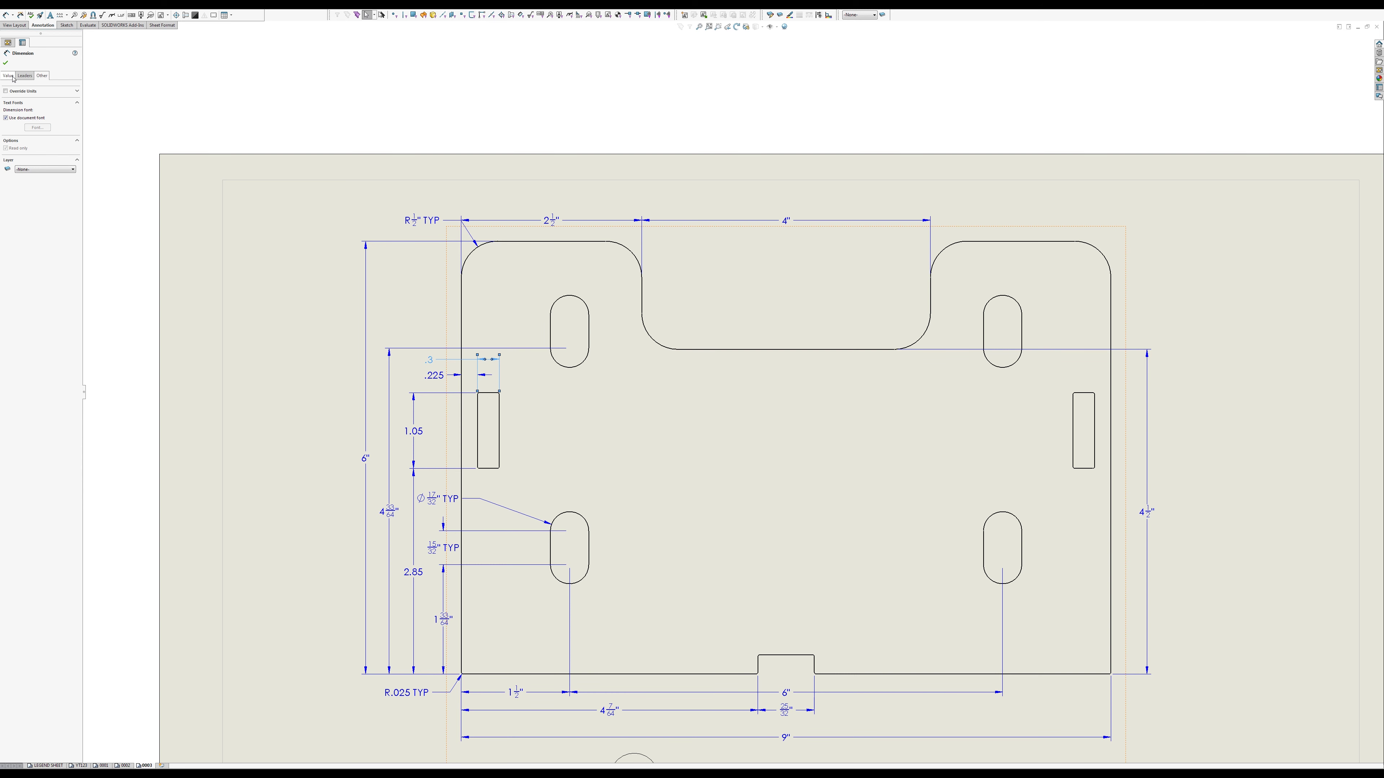
{"action": "left_click", "coordinate": [224, 113]}
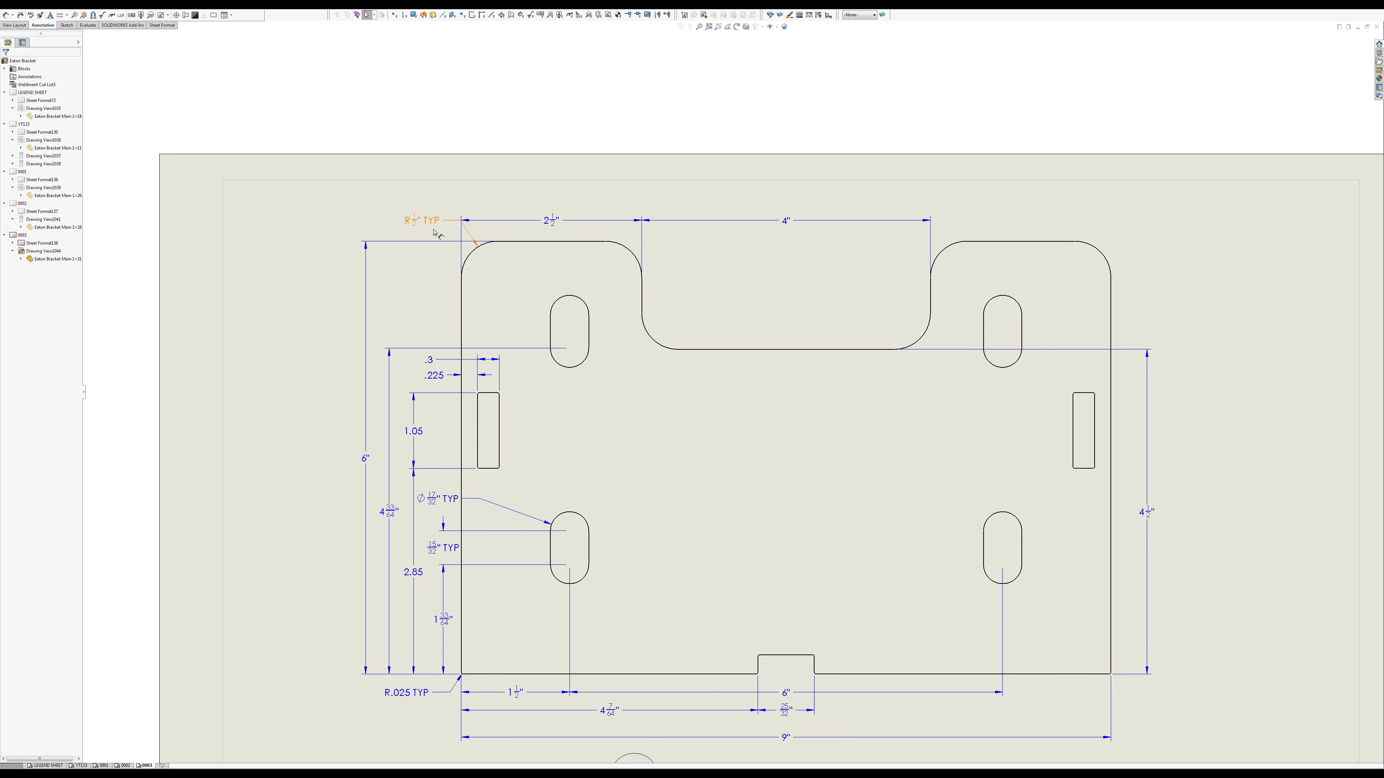
{"action": "left_click_drag", "start_coordinate": [432, 227], "coordinate": [398, 226]}
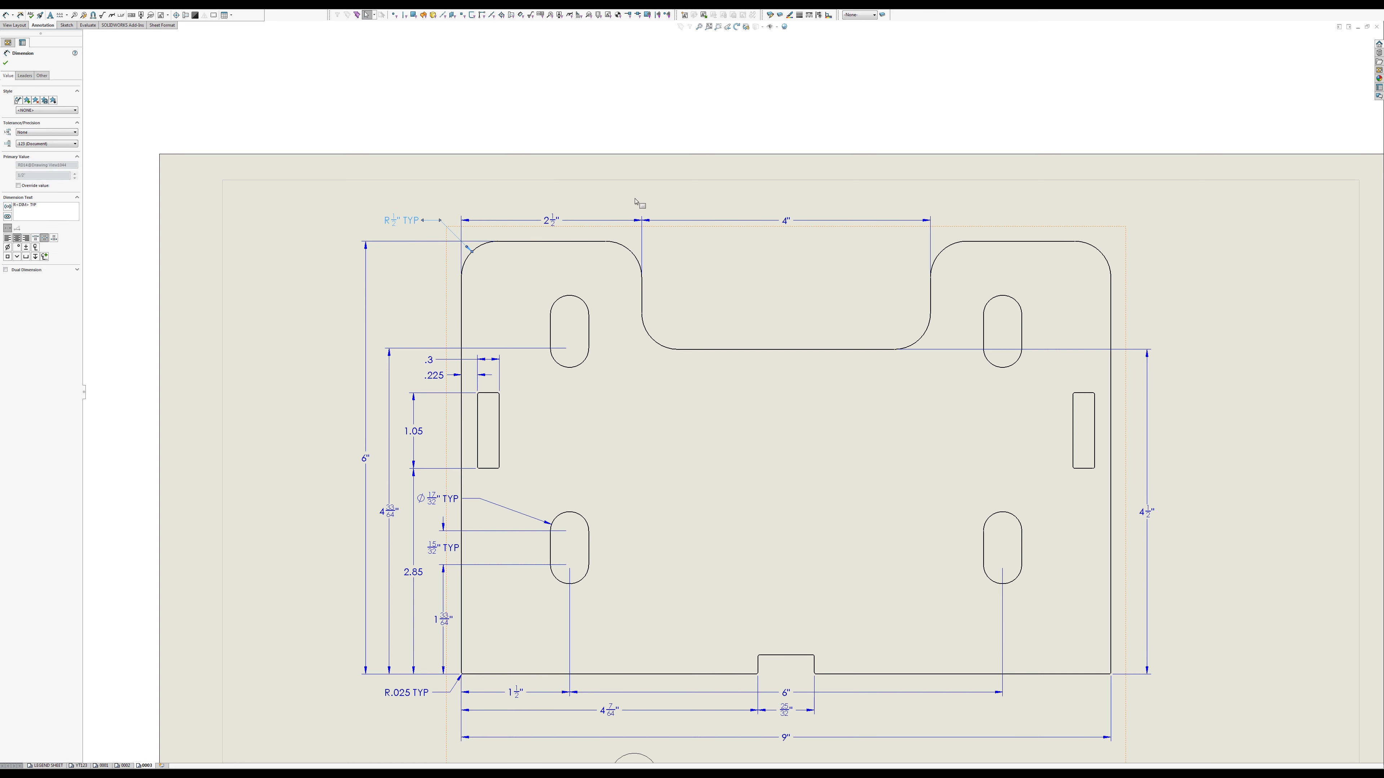
{"action": "left_click", "coordinate": [780, 170]}
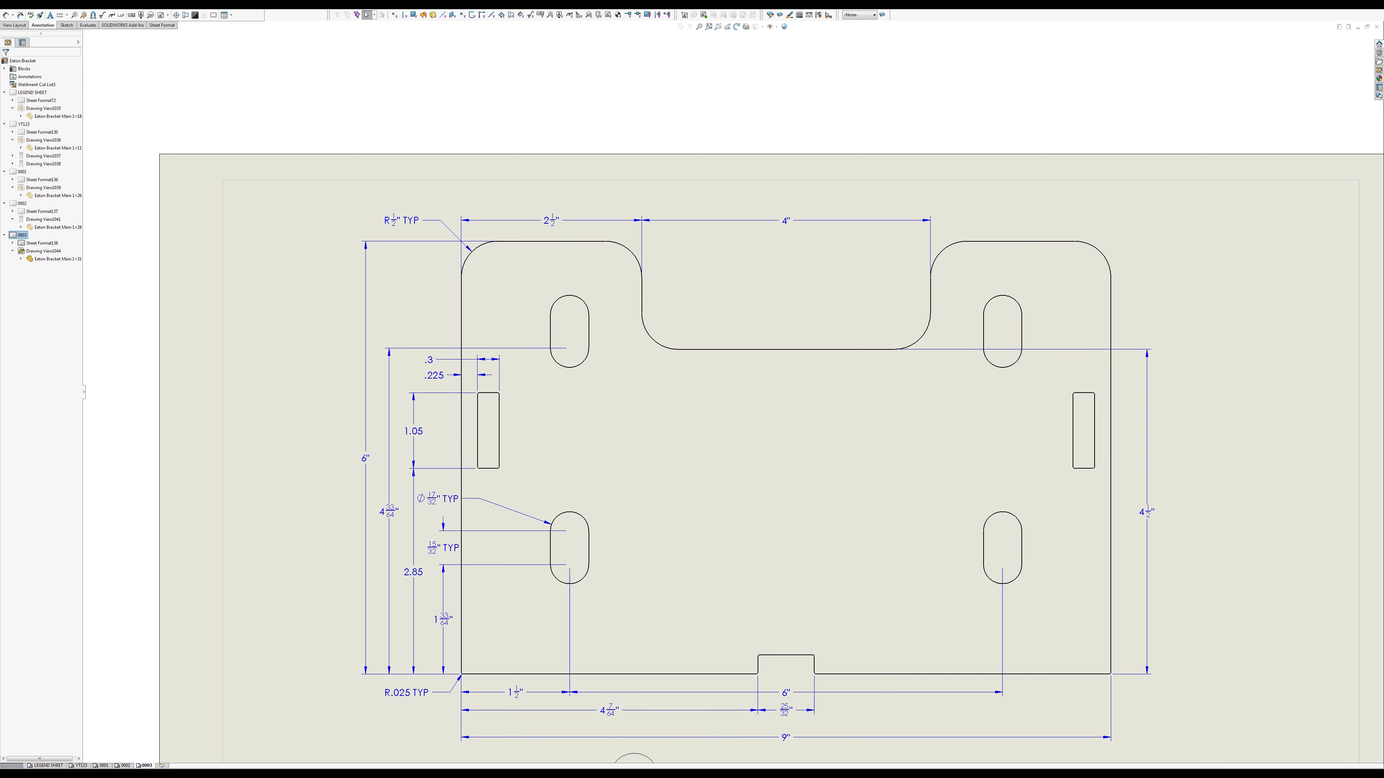
Step: Dimension the bottom notch's 17/64" depth below the plate, then fit the sheet
{"action": "left_click", "coordinate": [5, 14]}
{"action": "left_click", "coordinate": [799, 656]}
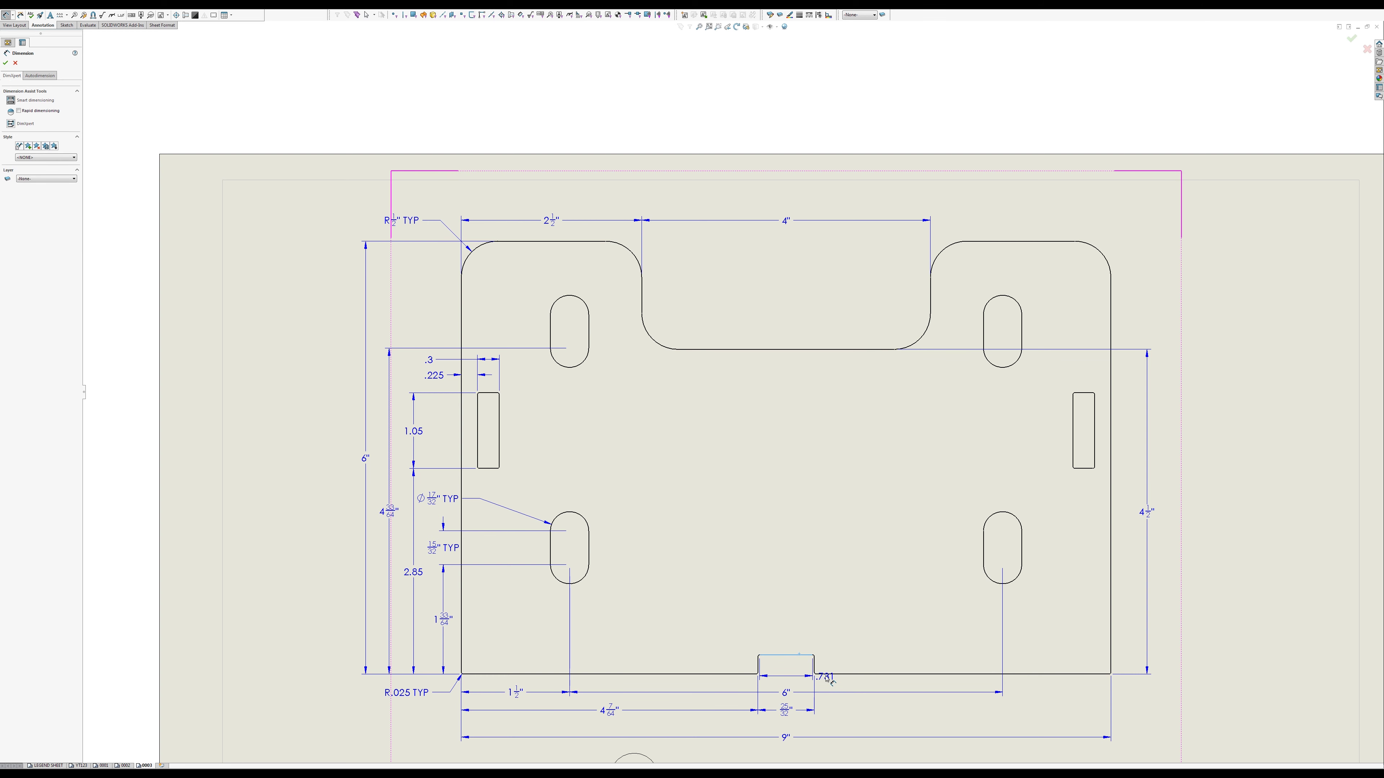
{"action": "left_click", "coordinate": [830, 675]}
{"action": "left_click", "coordinate": [846, 711]}
{"action": "key", "text": "Escape"}
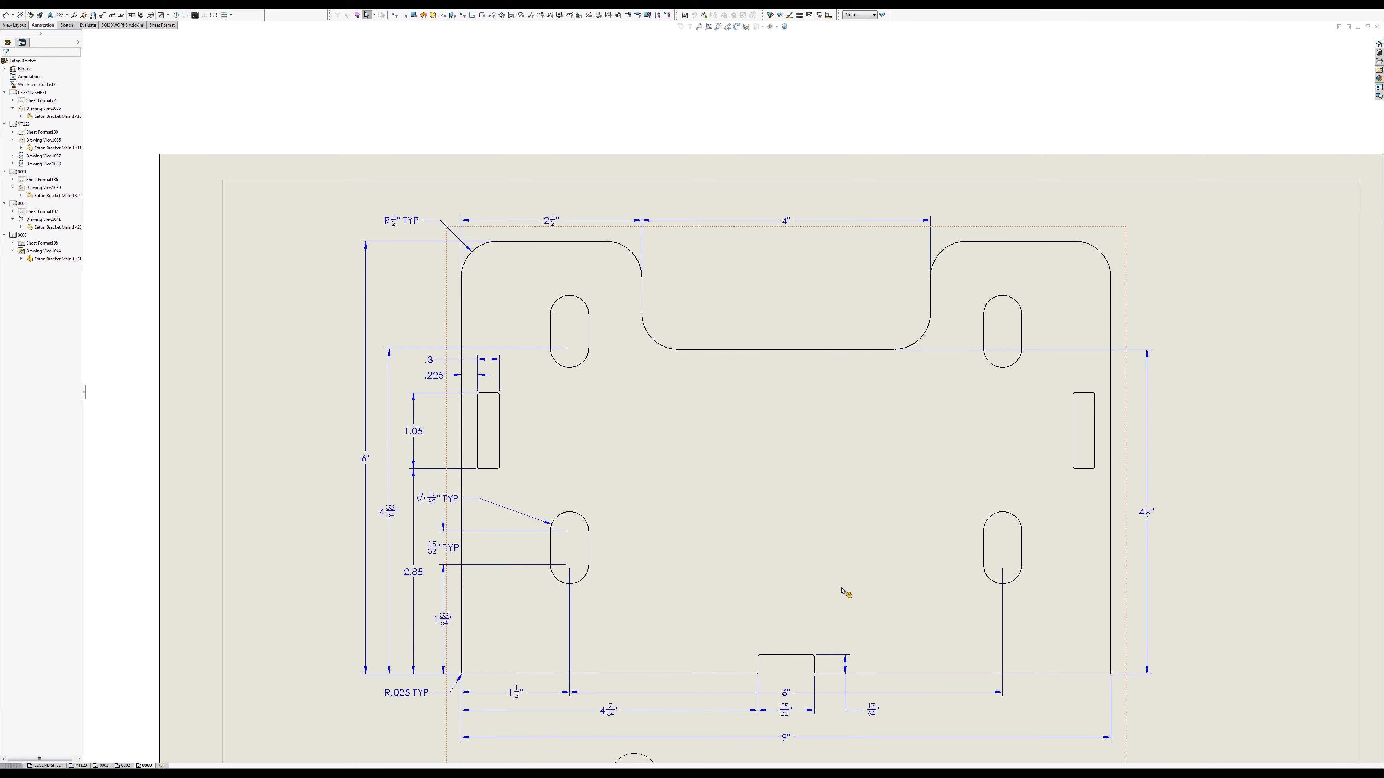
{"action": "key", "text": "f"}
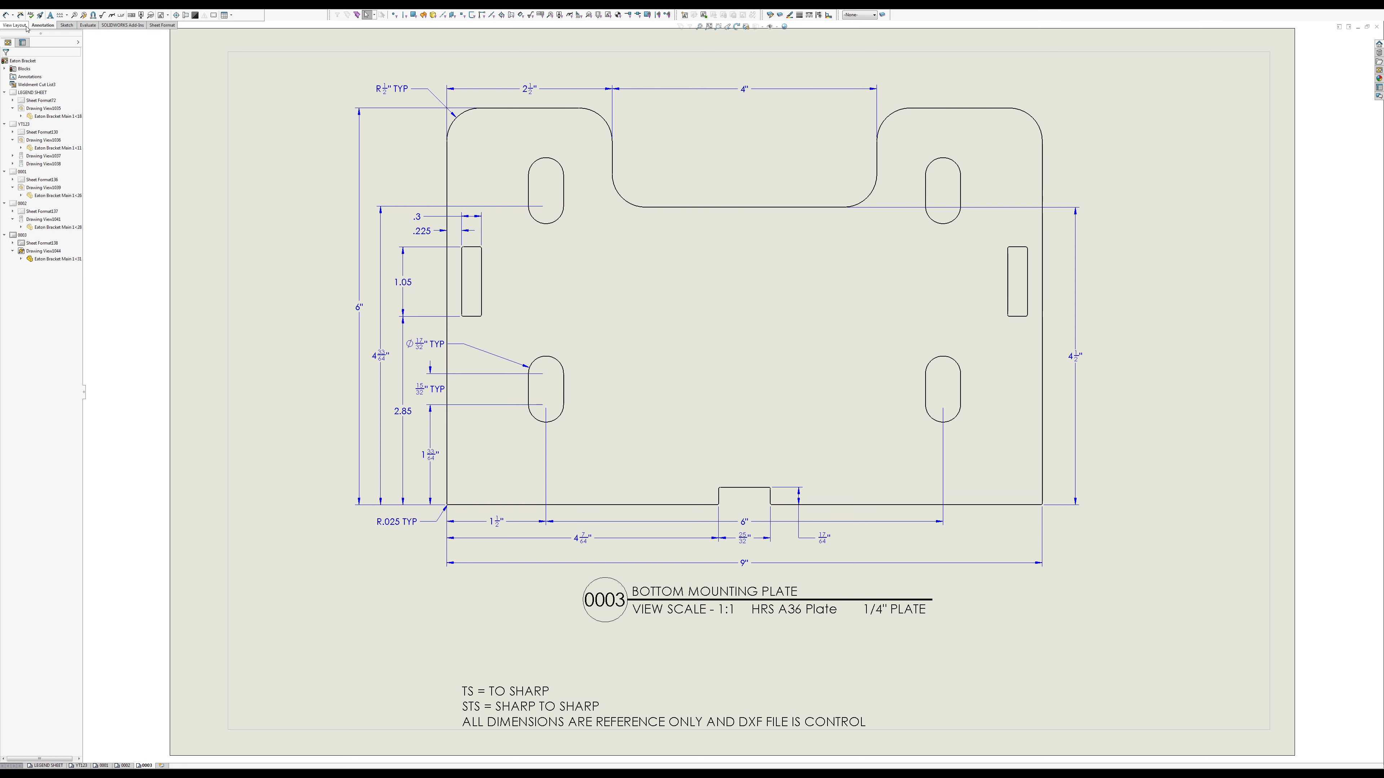
Step: Draw a vertical centerline from the bottom notch's midpoint to the top edge's midpoint
{"action": "left_click", "coordinate": [65, 25]}
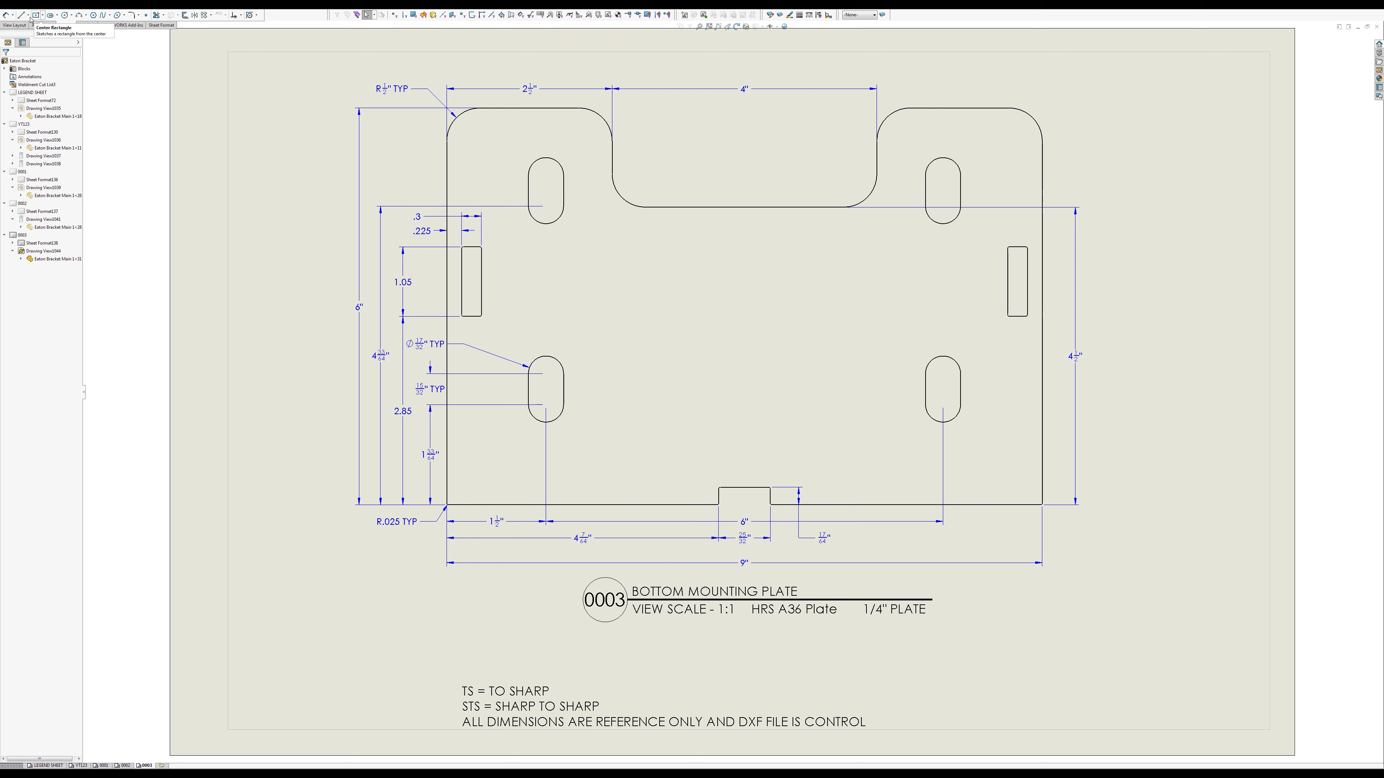
{"action": "left_click", "coordinate": [29, 15]}
{"action": "left_click", "coordinate": [38, 33]}
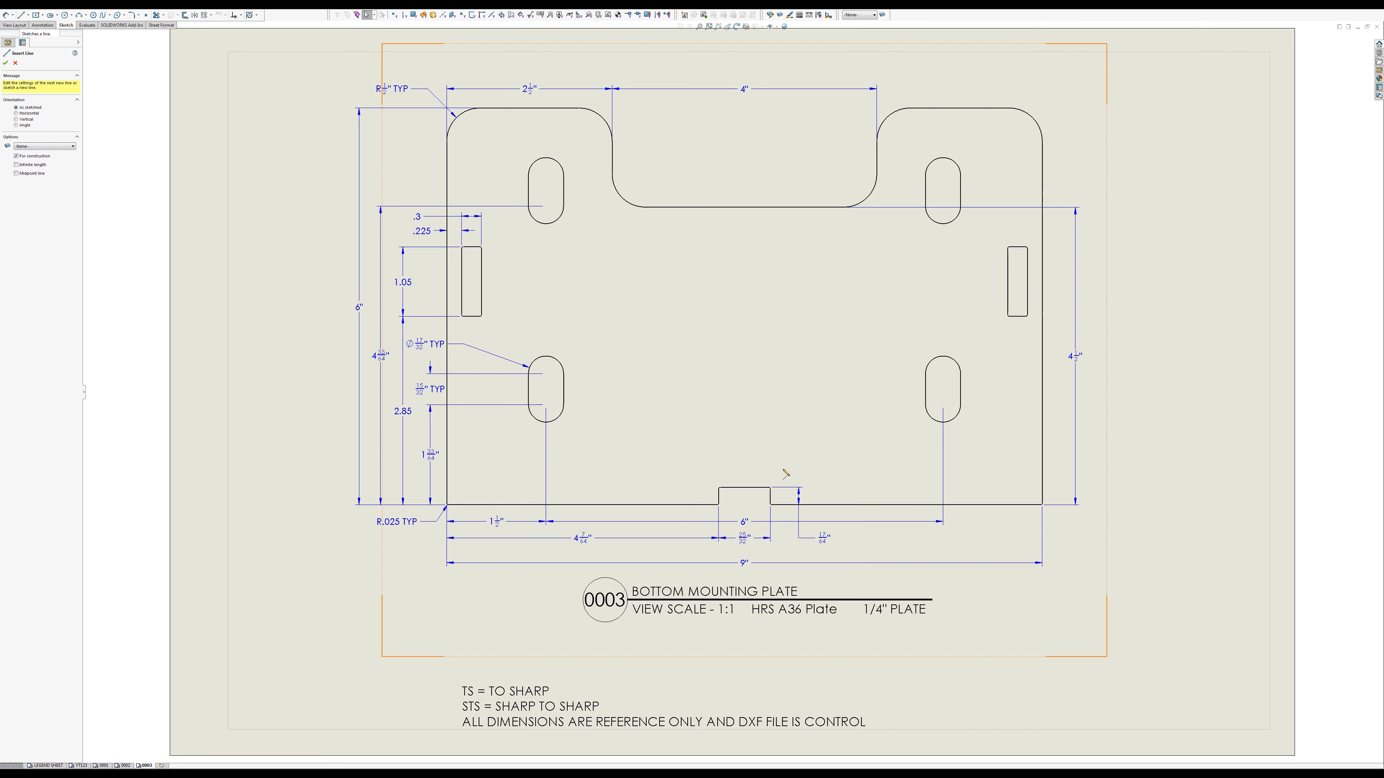
{"action": "left_click", "coordinate": [744, 487]}
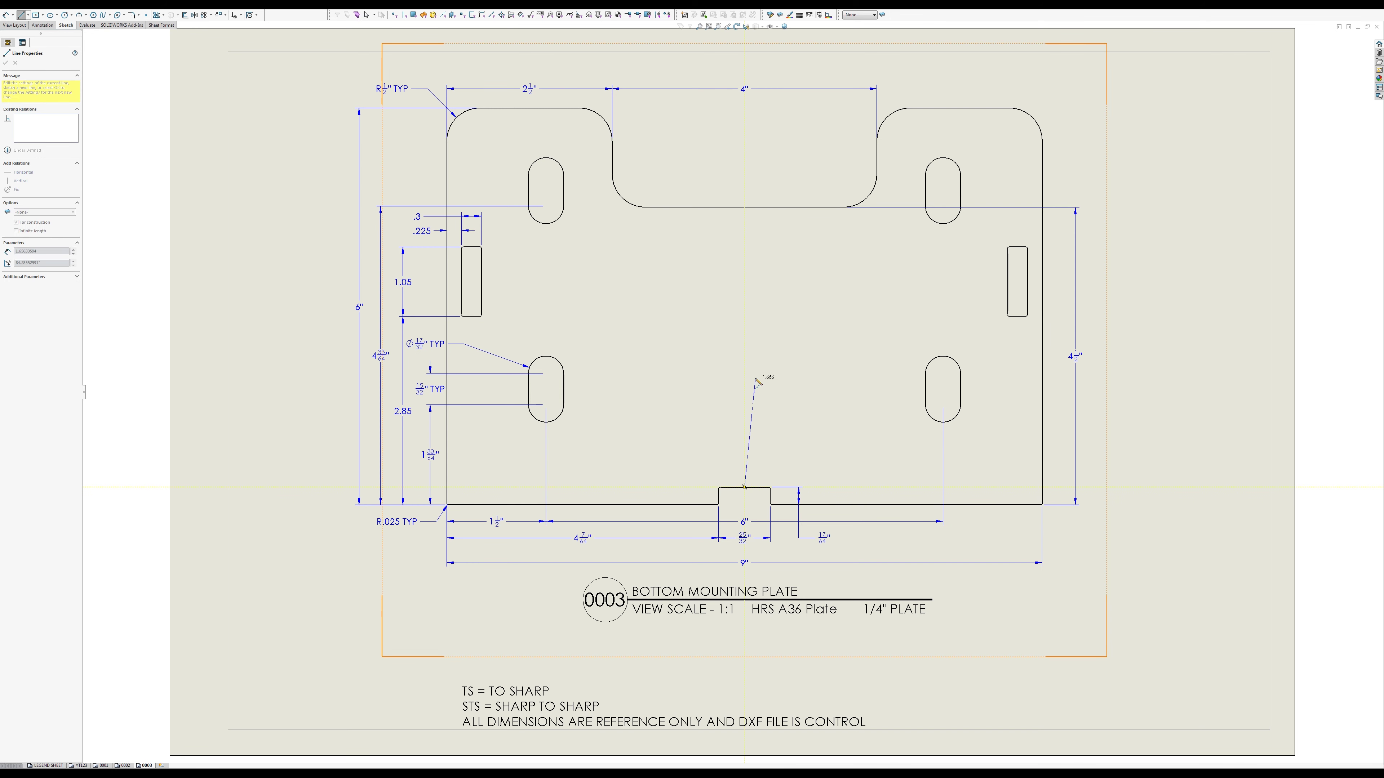
{"action": "left_click", "coordinate": [746, 207]}
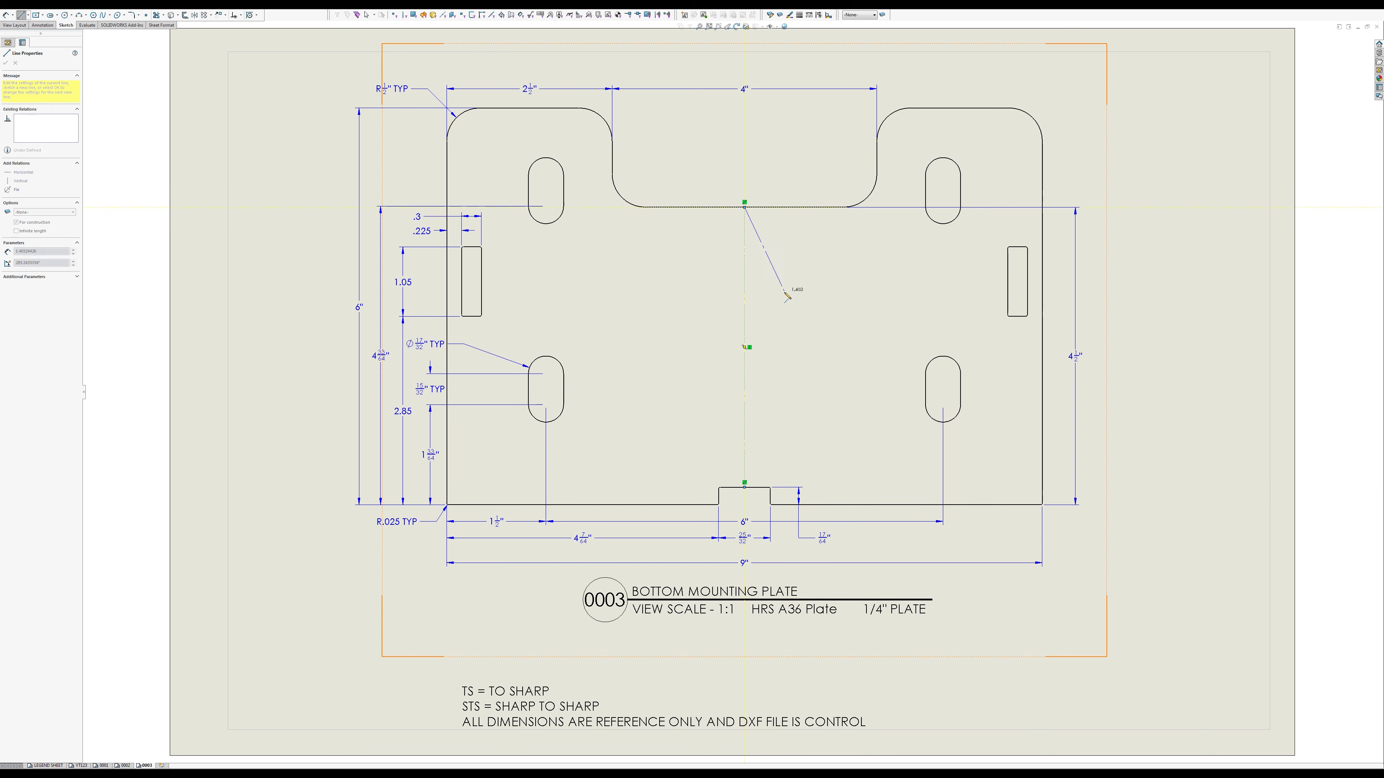
{"action": "key", "text": "Escape"}
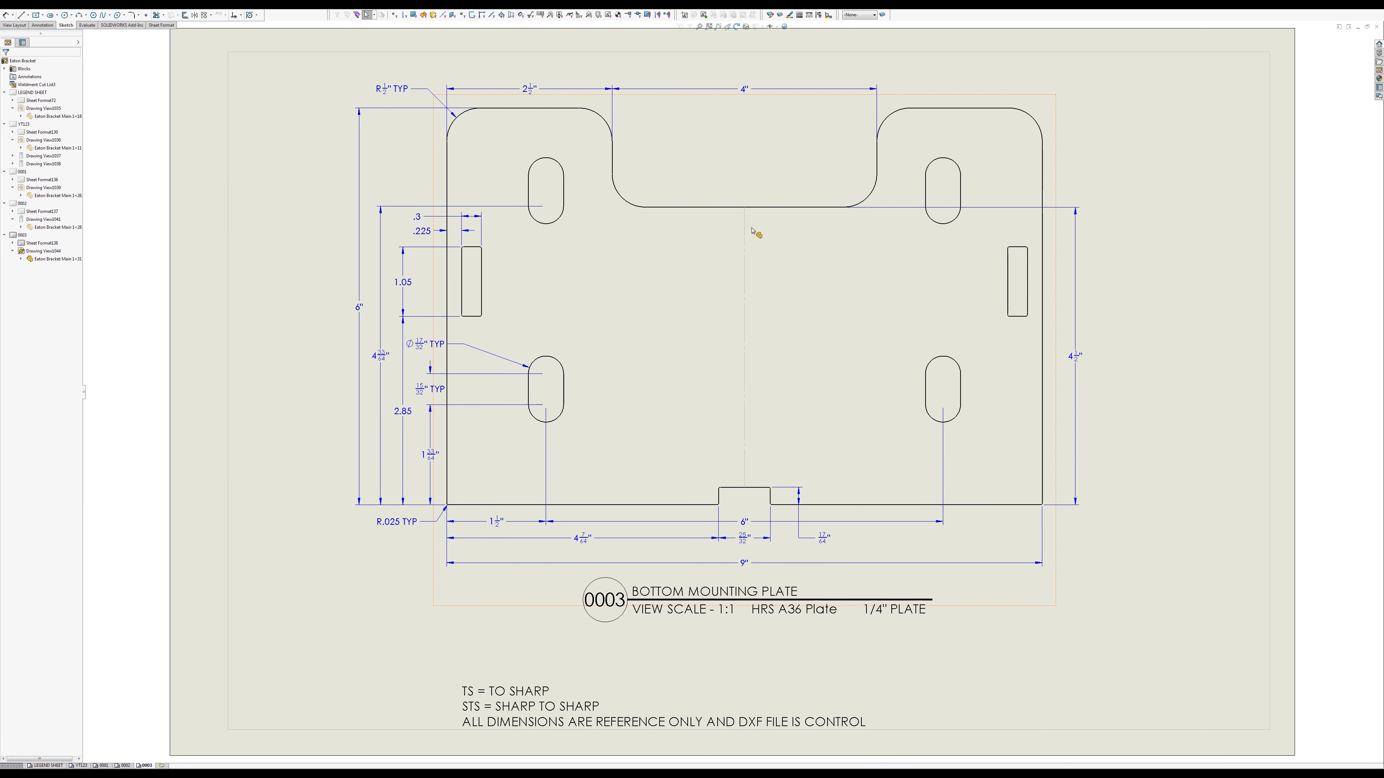
{"action": "left_click", "coordinate": [745, 225]}
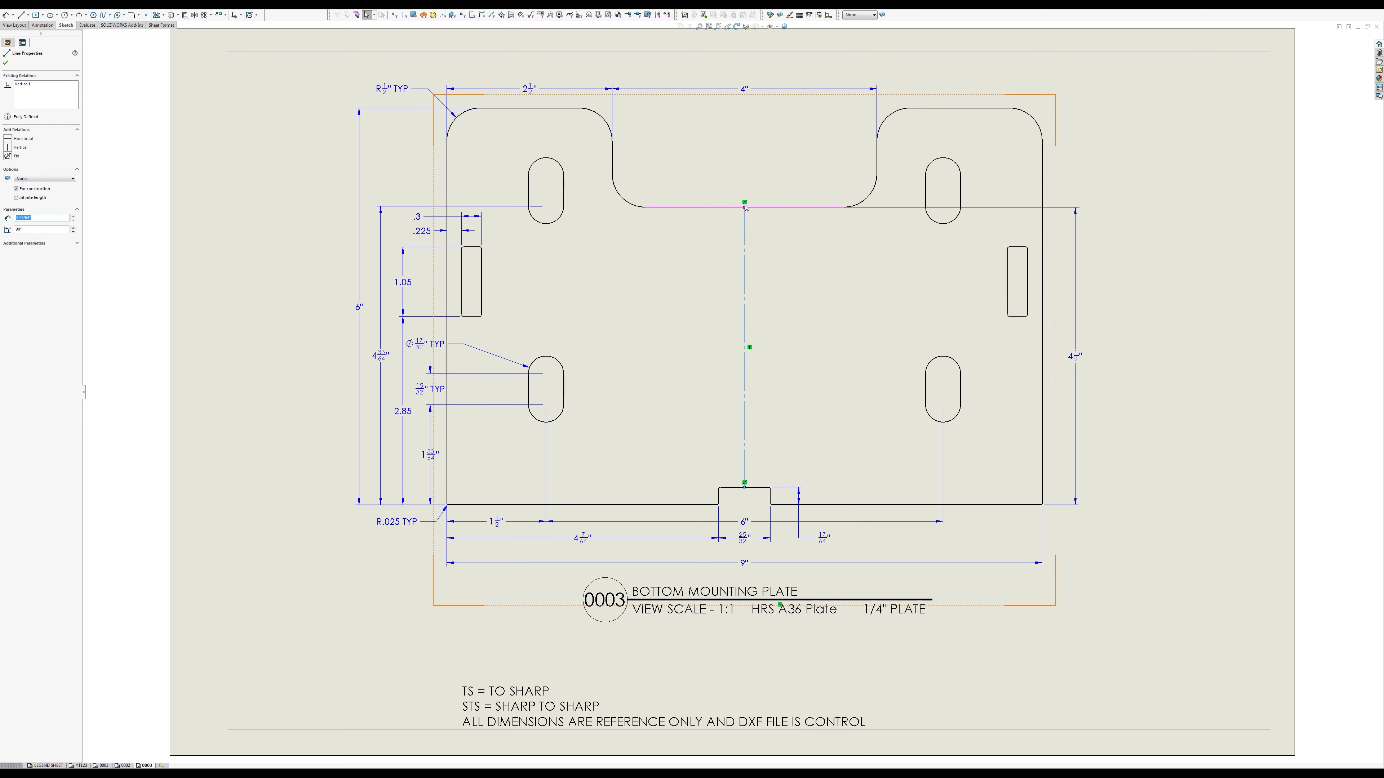
{"action": "key", "text": "Escape"}
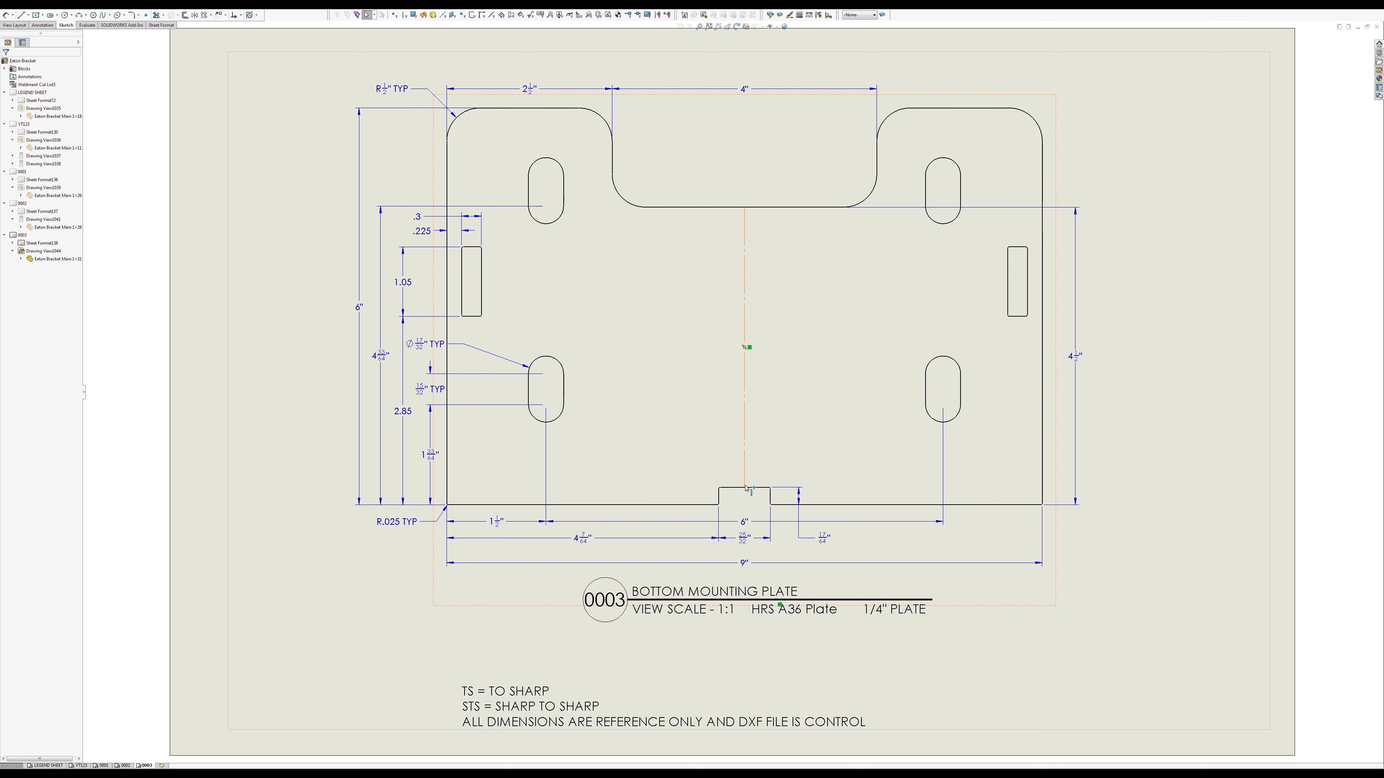
Step: Extend the centerline down into the bottom notch and up past the top cutout
{"action": "left_click_drag", "start_coordinate": [746, 488], "coordinate": [744, 504]}
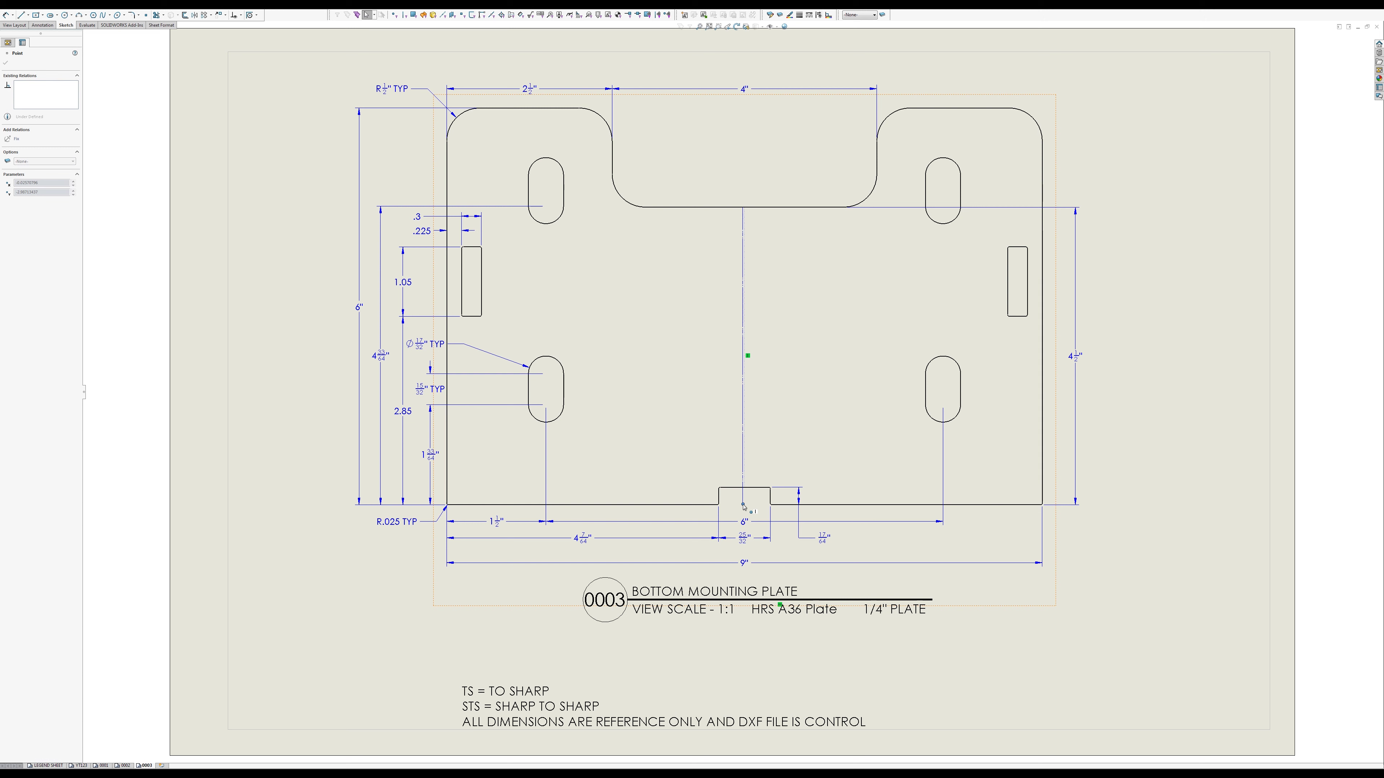
{"action": "left_click", "coordinate": [744, 210]}
{"action": "left_click_drag", "start_coordinate": [743, 209], "coordinate": [744, 183]}
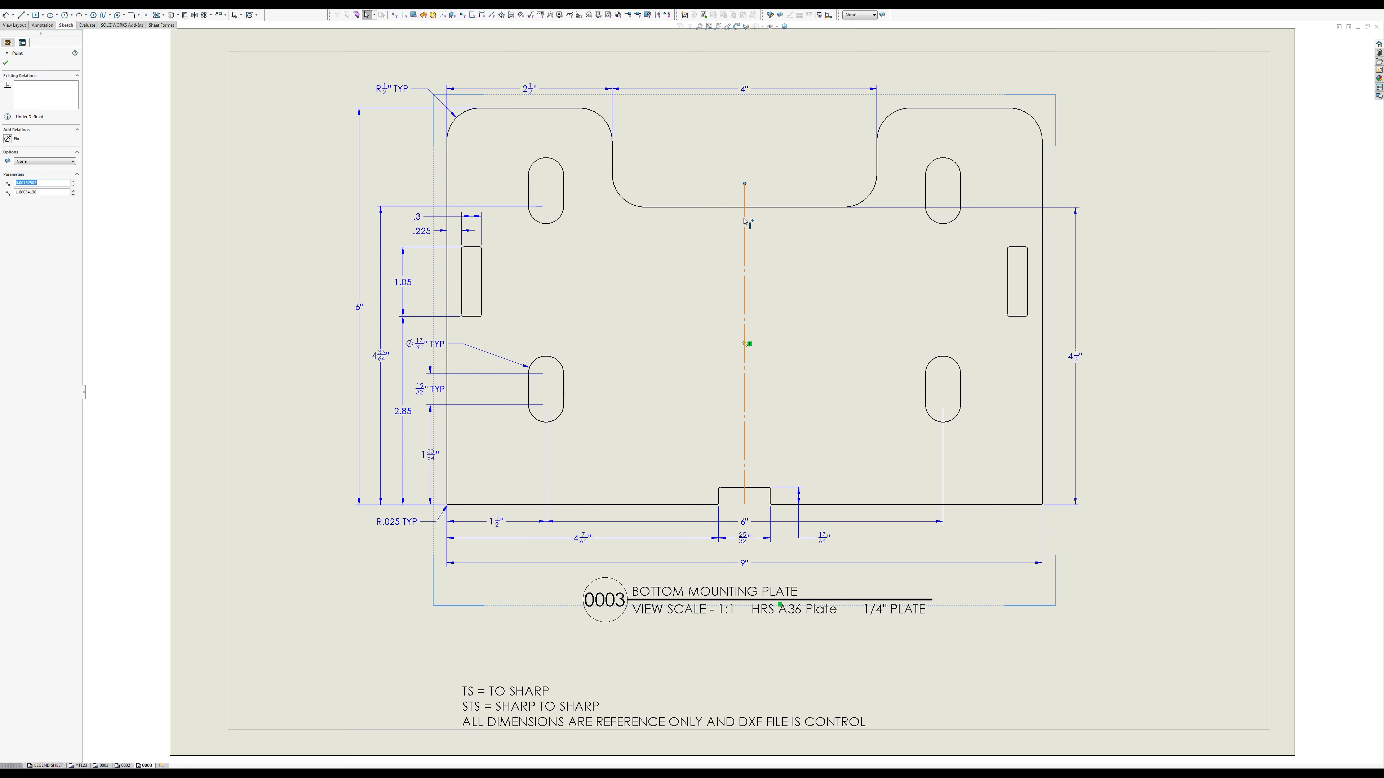
{"action": "left_click", "coordinate": [744, 222]}
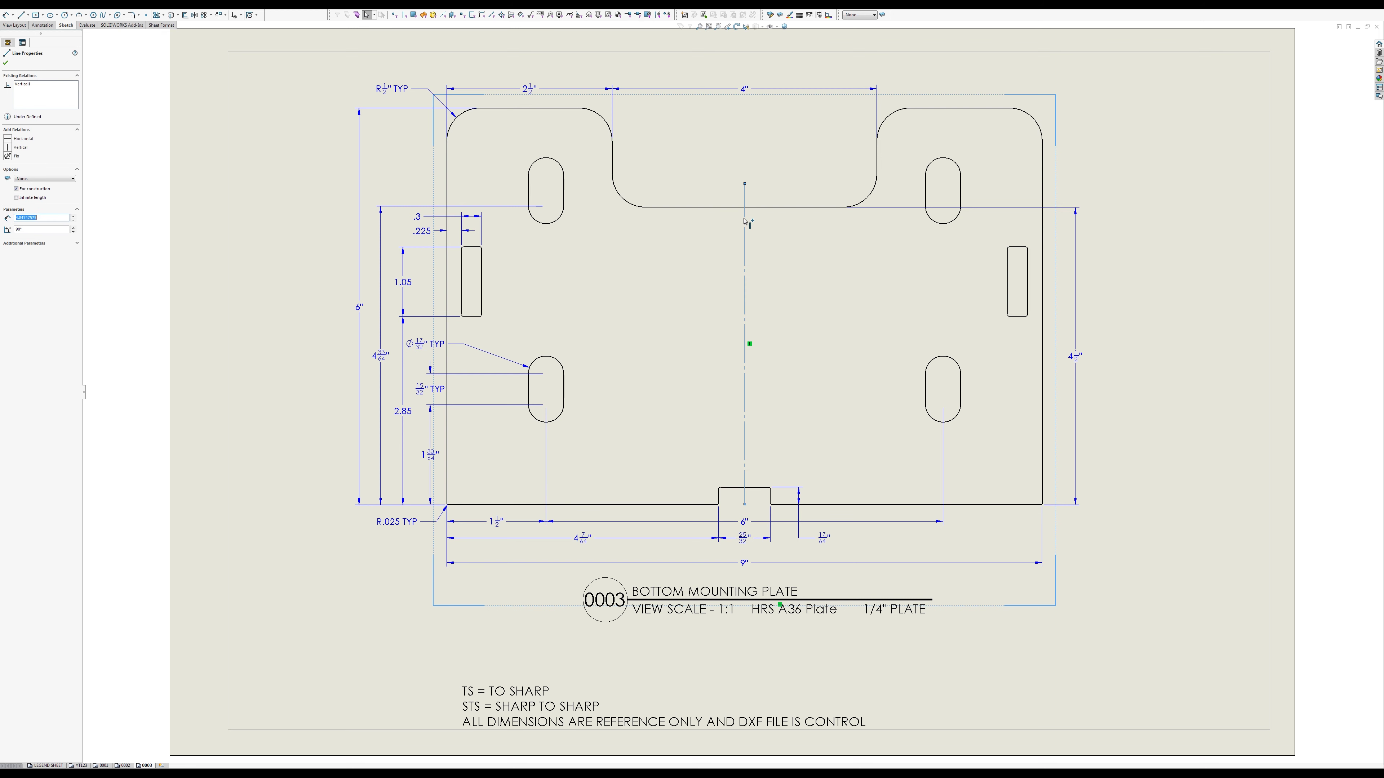
{"action": "left_click", "coordinate": [759, 497]}
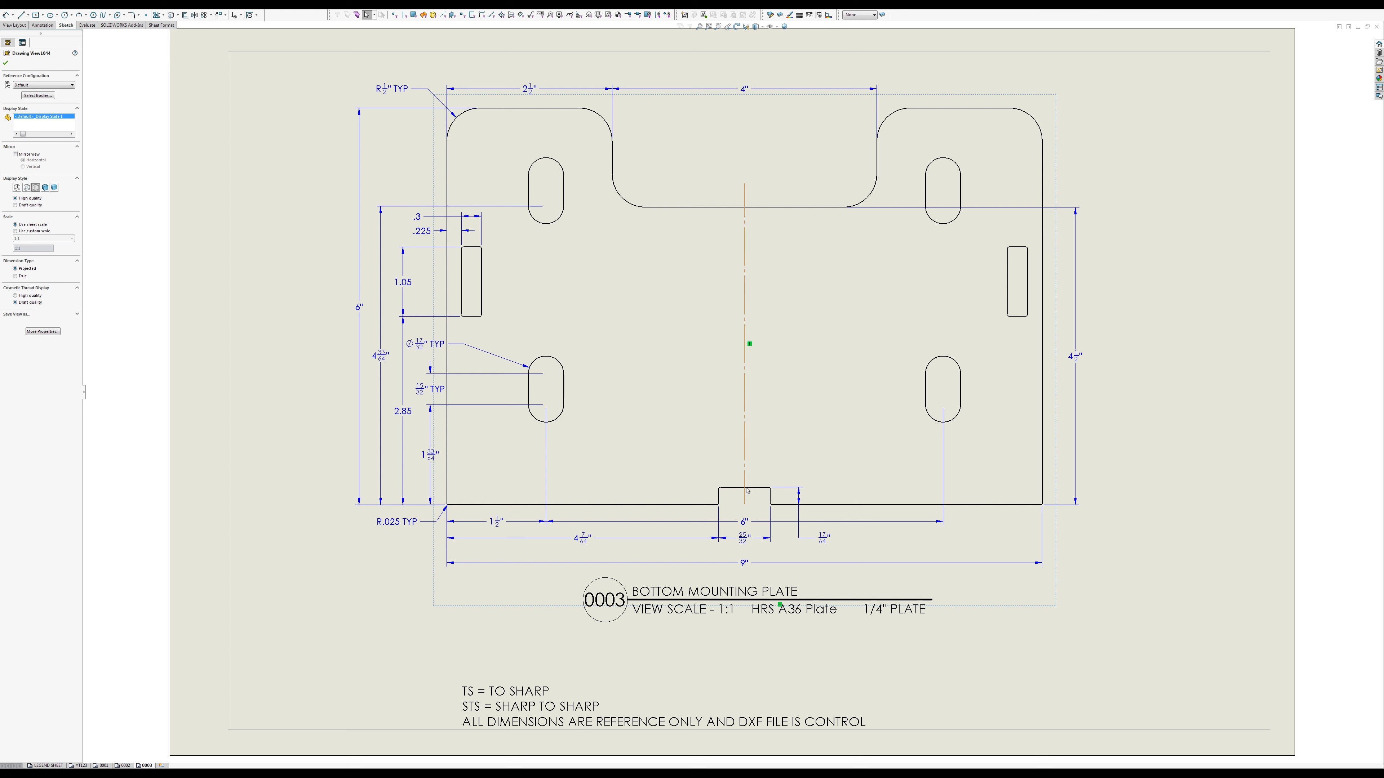
Step: Add a Coincident relation between the notch point and the centerline, then drag to test it
{"action": "right_click", "coordinate": [747, 491]}
{"action": "left_click", "coordinate": [761, 503]}
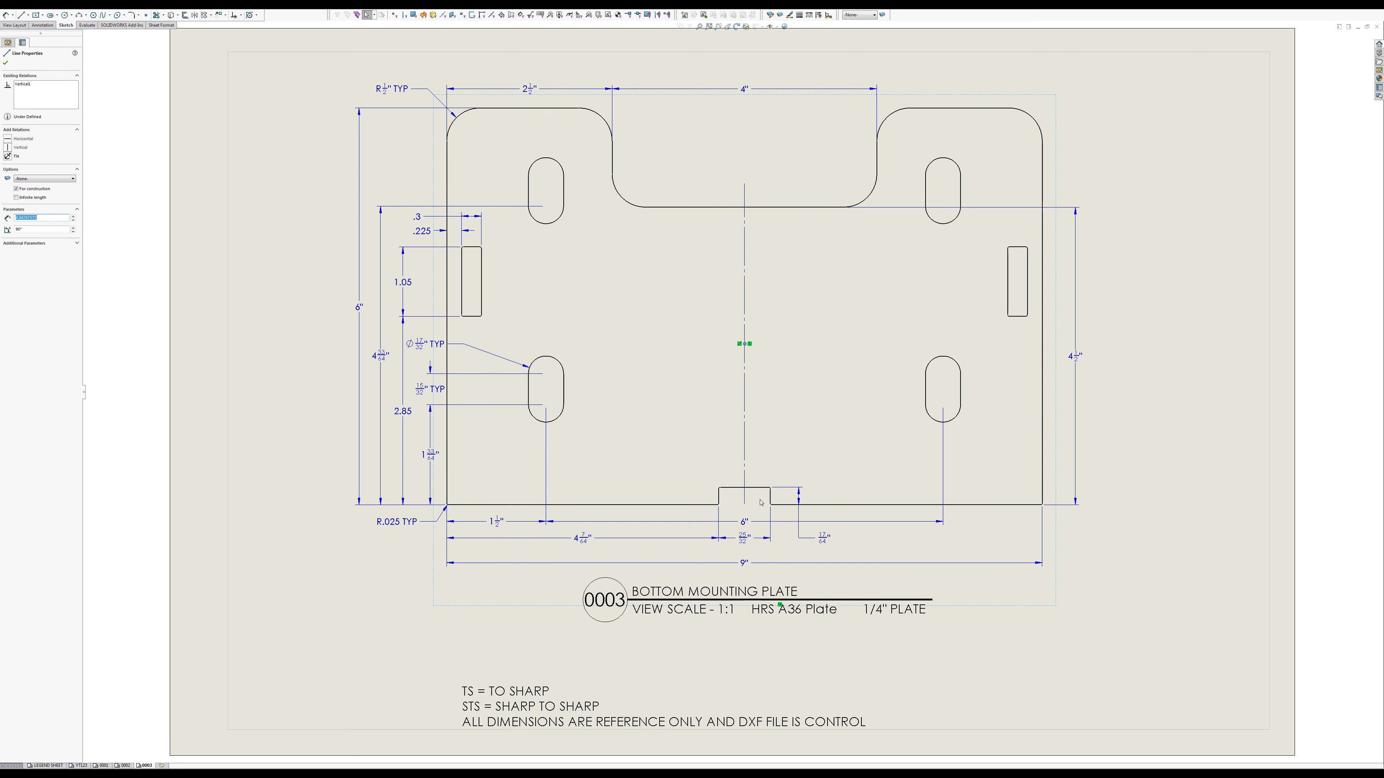
{"action": "left_click", "coordinate": [744, 504], "text": "ctrl"}
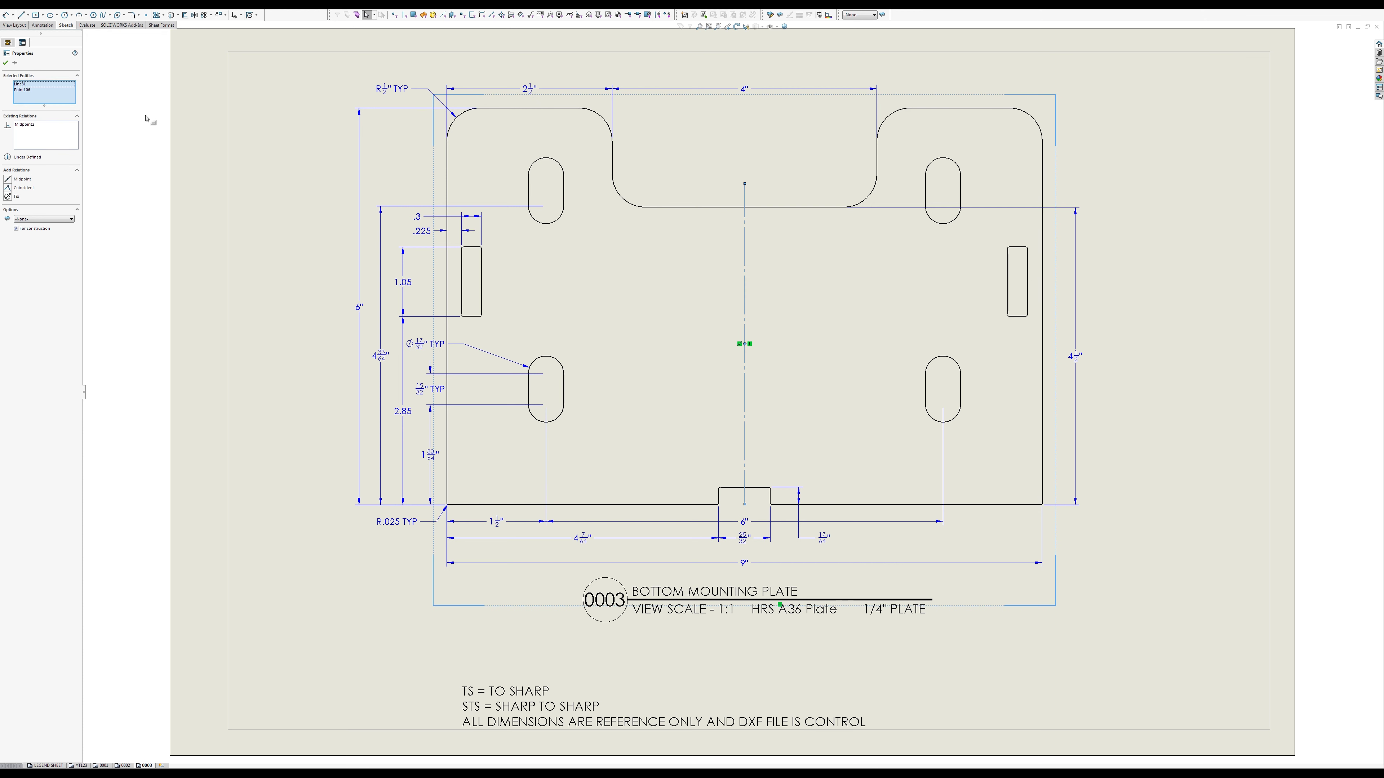
{"action": "left_click", "coordinate": [23, 188]}
{"action": "left_click", "coordinate": [313, 353]}
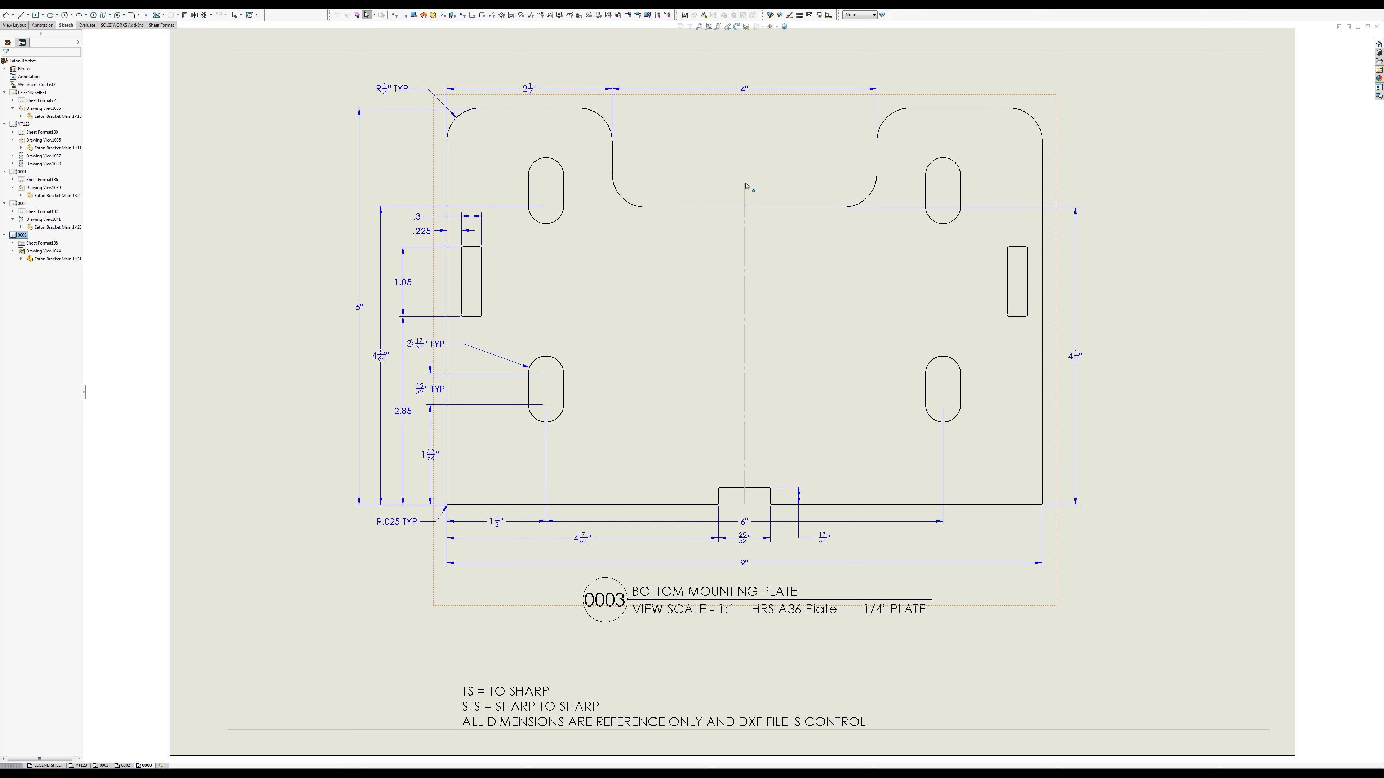
{"action": "left_click_drag", "start_coordinate": [744, 342], "coordinate": [741, 381]}
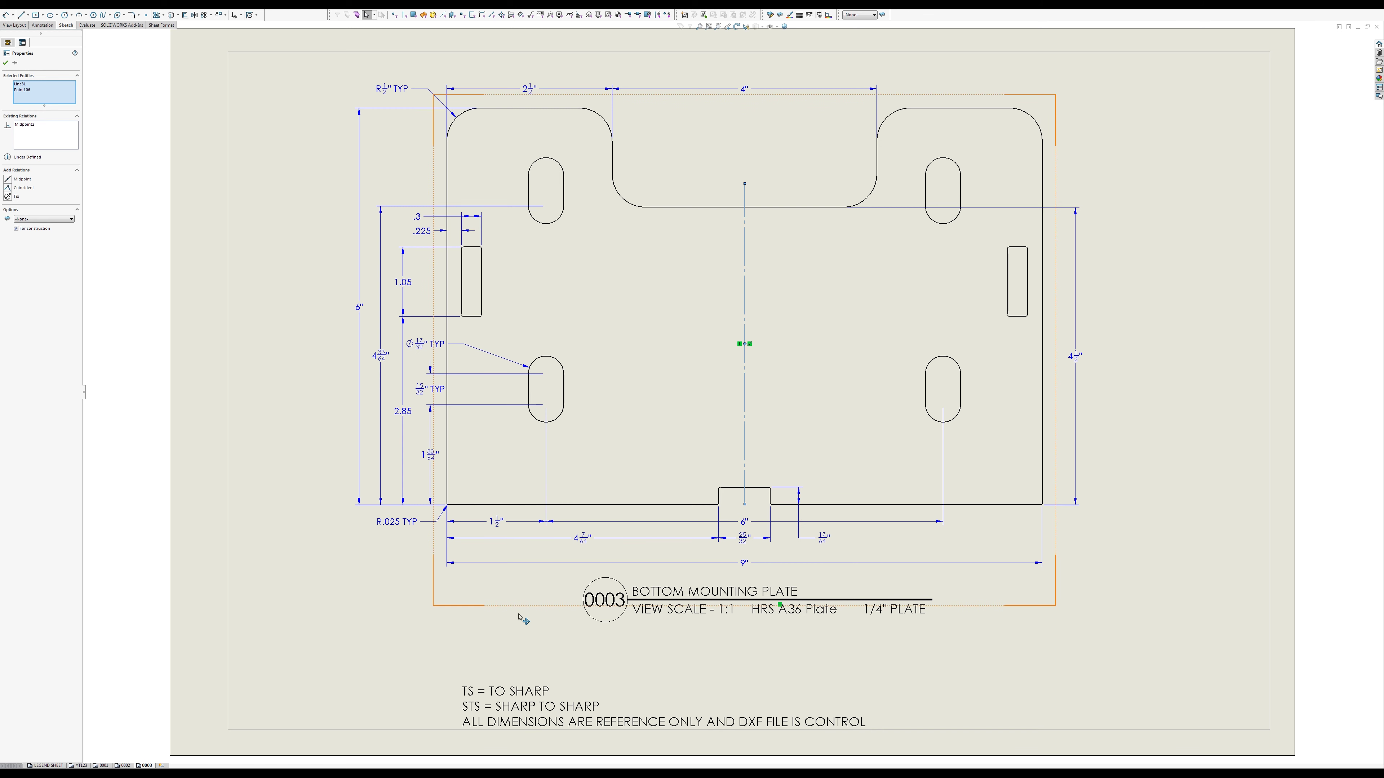
{"action": "key", "text": "Escape"}
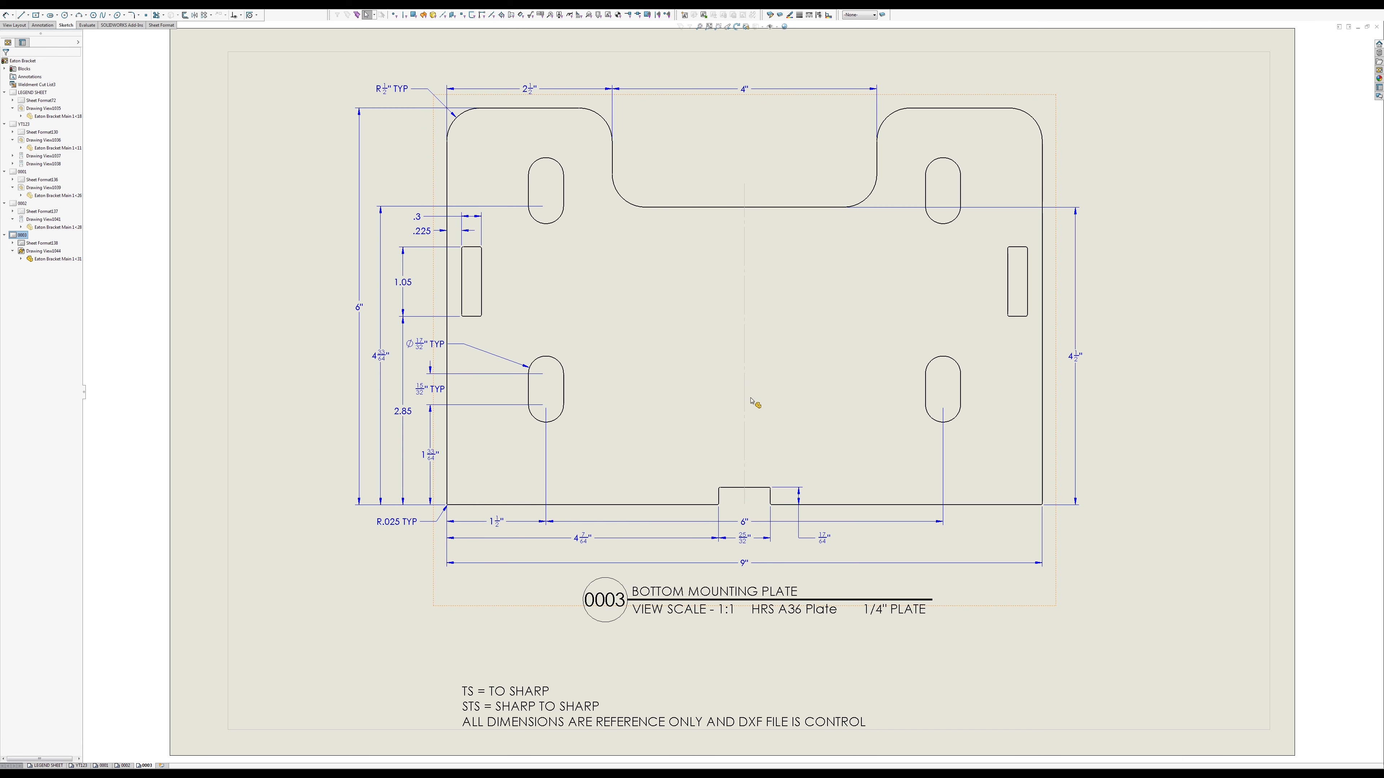
Step: Drag the still-free centerline left of the notch, briefly trying the sketch point tool
{"action": "right_click", "coordinate": [759, 488]}
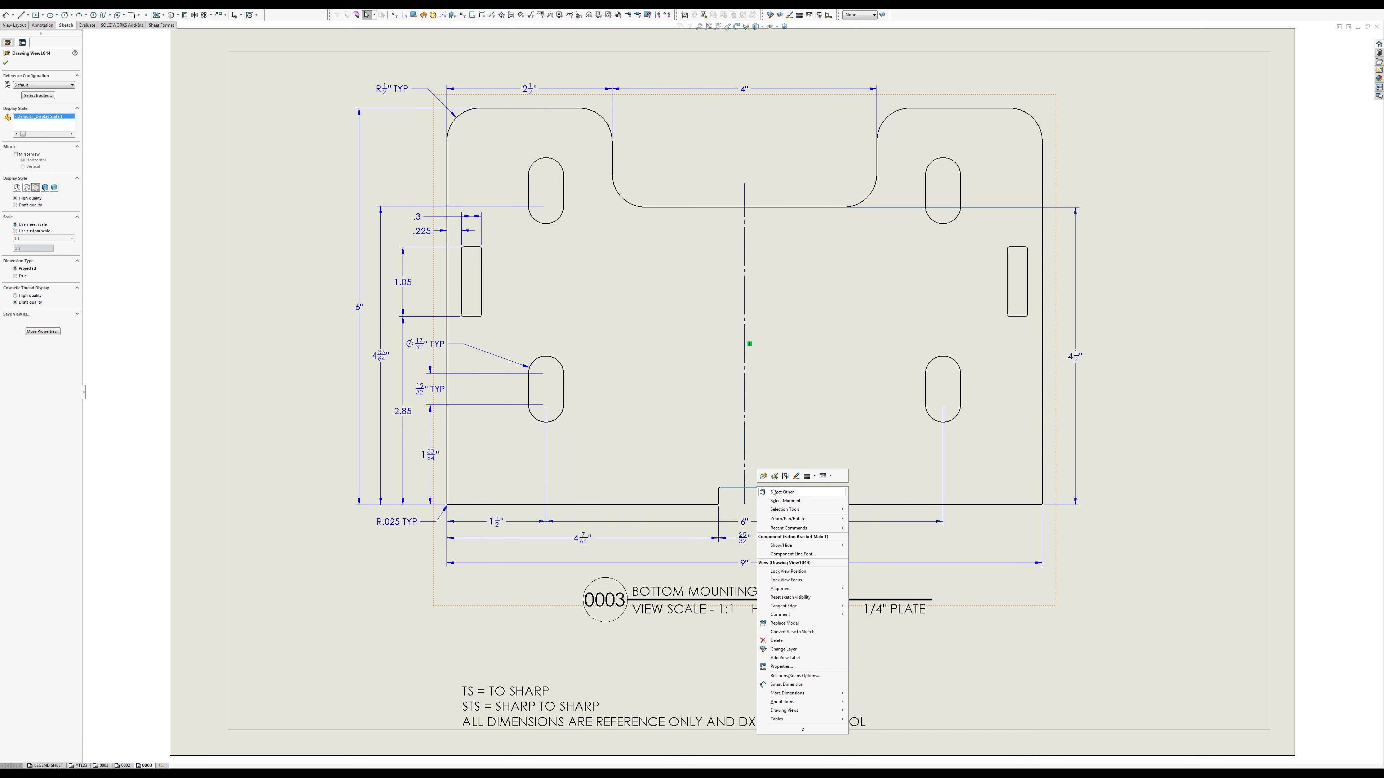
{"action": "key", "text": "Escape"}
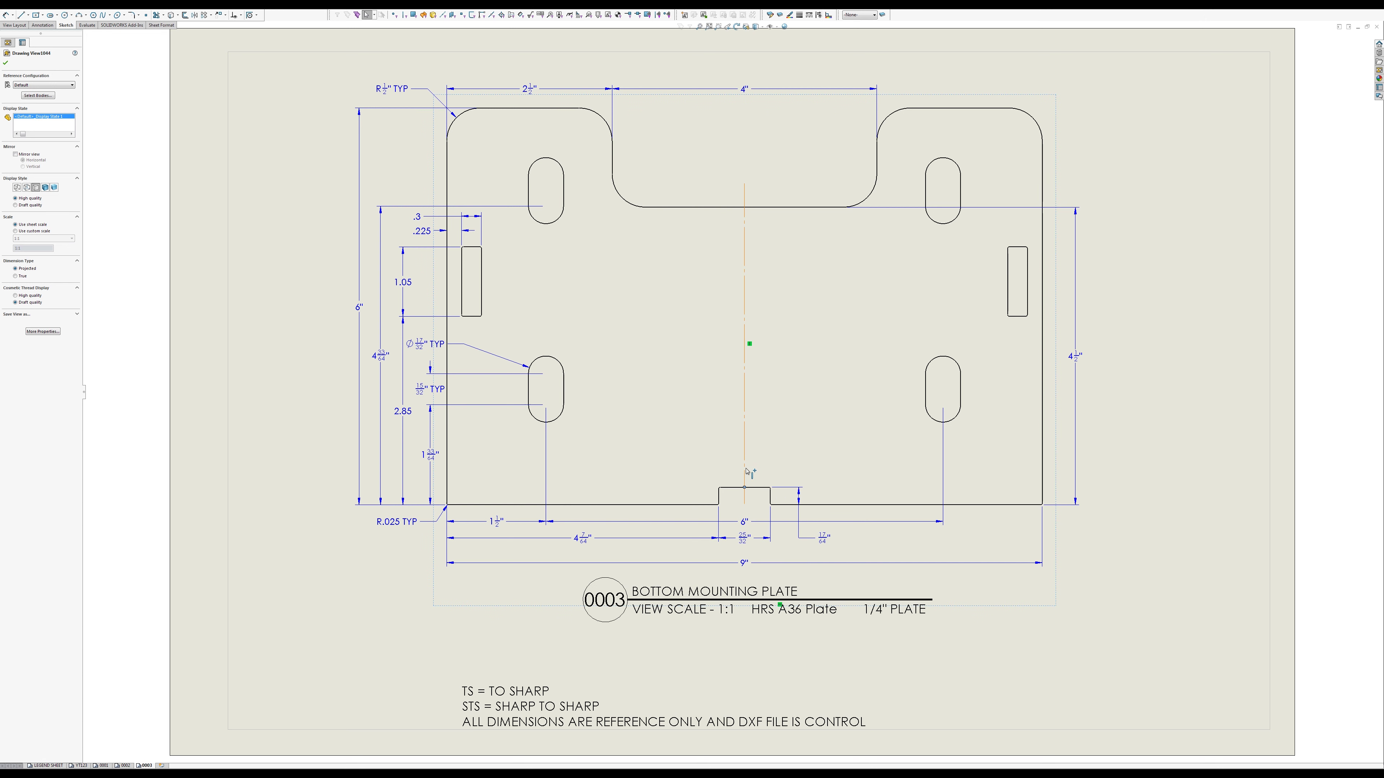
{"action": "left_click", "coordinate": [745, 448]}
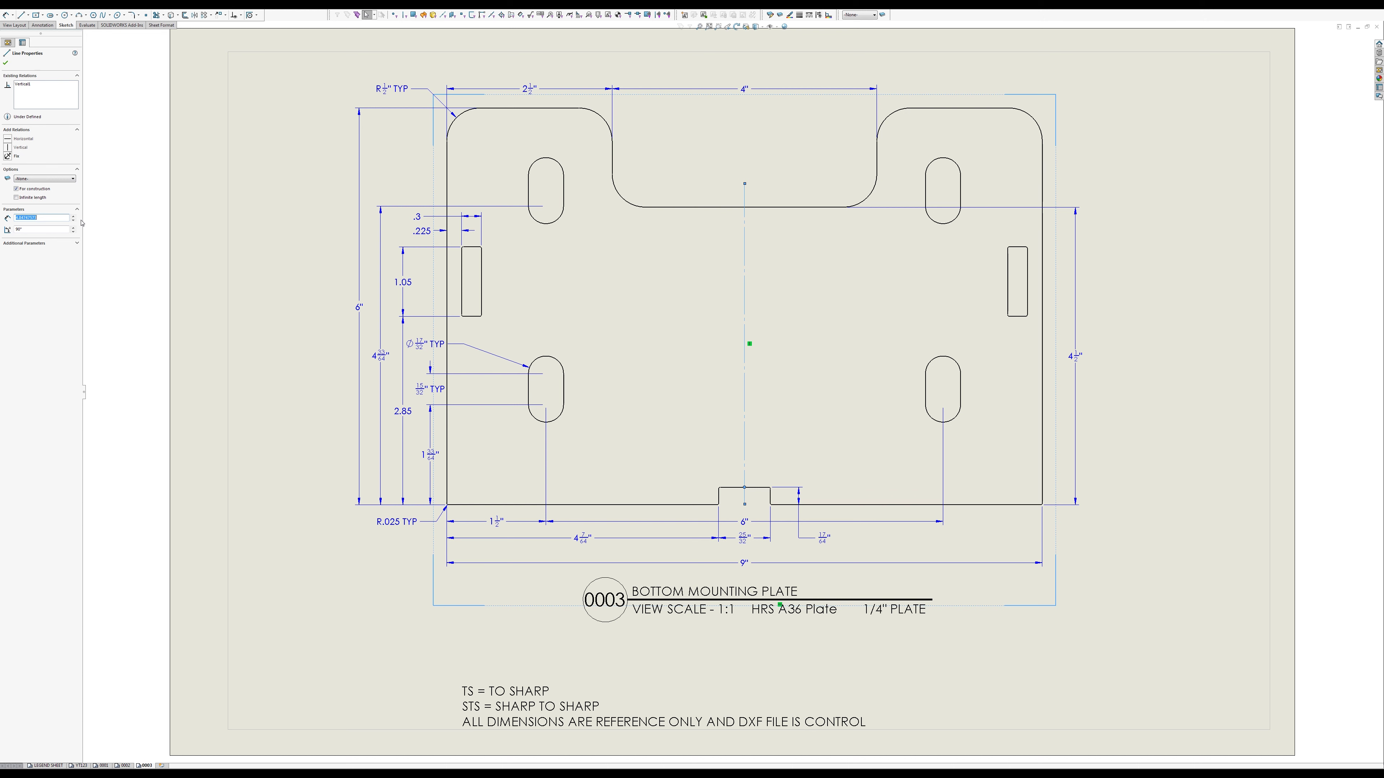
{"action": "left_click", "coordinate": [151, 355]}
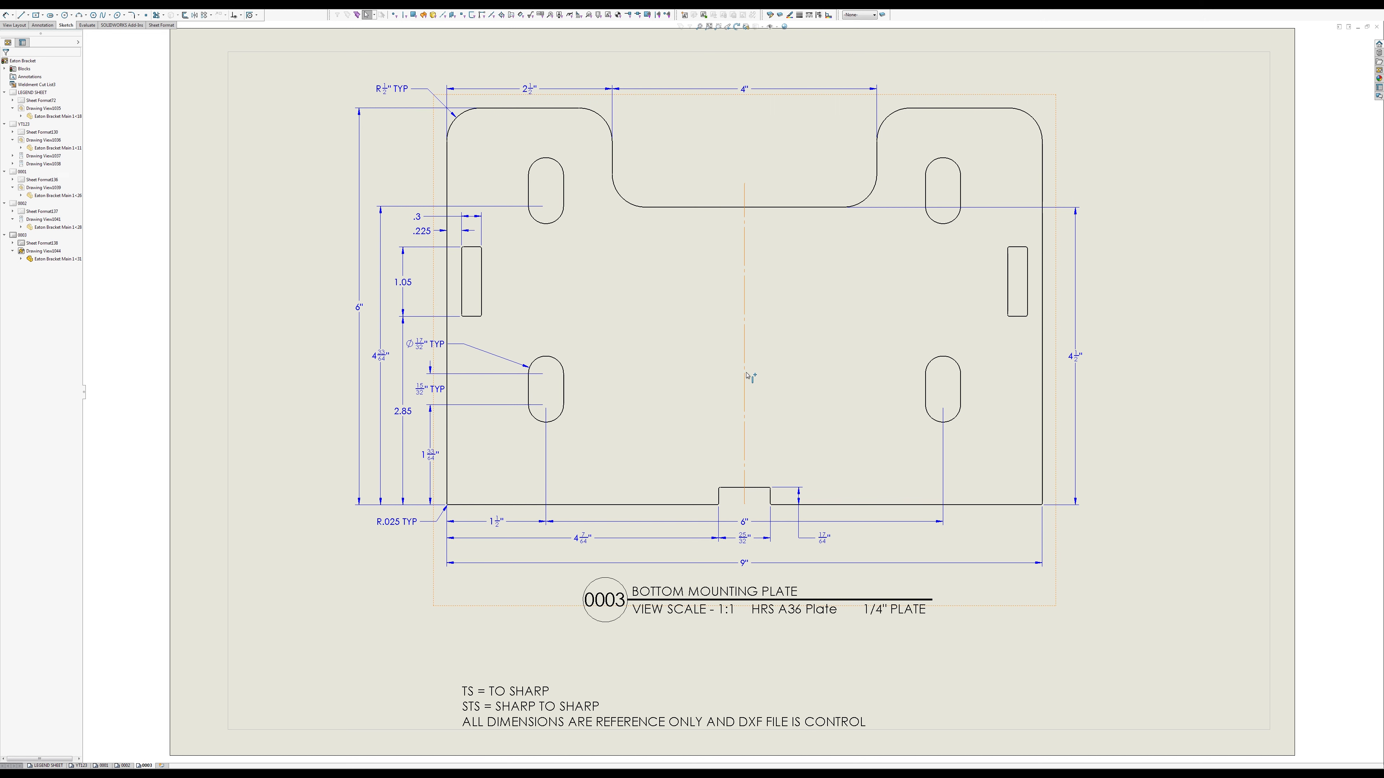
{"action": "left_click_drag", "start_coordinate": [744, 374], "coordinate": [726, 378]}
{"action": "left_click", "coordinate": [725, 377]}
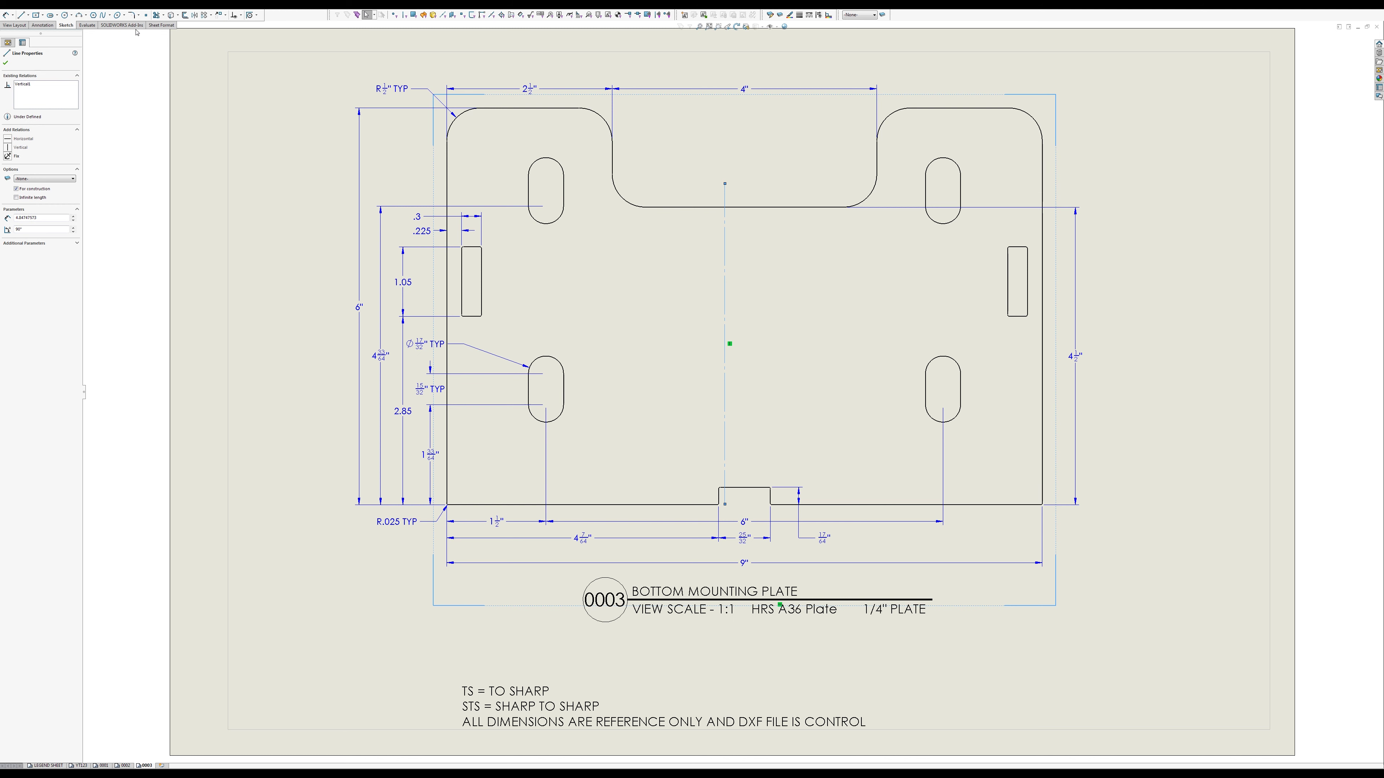
{"action": "left_click", "coordinate": [146, 15]}
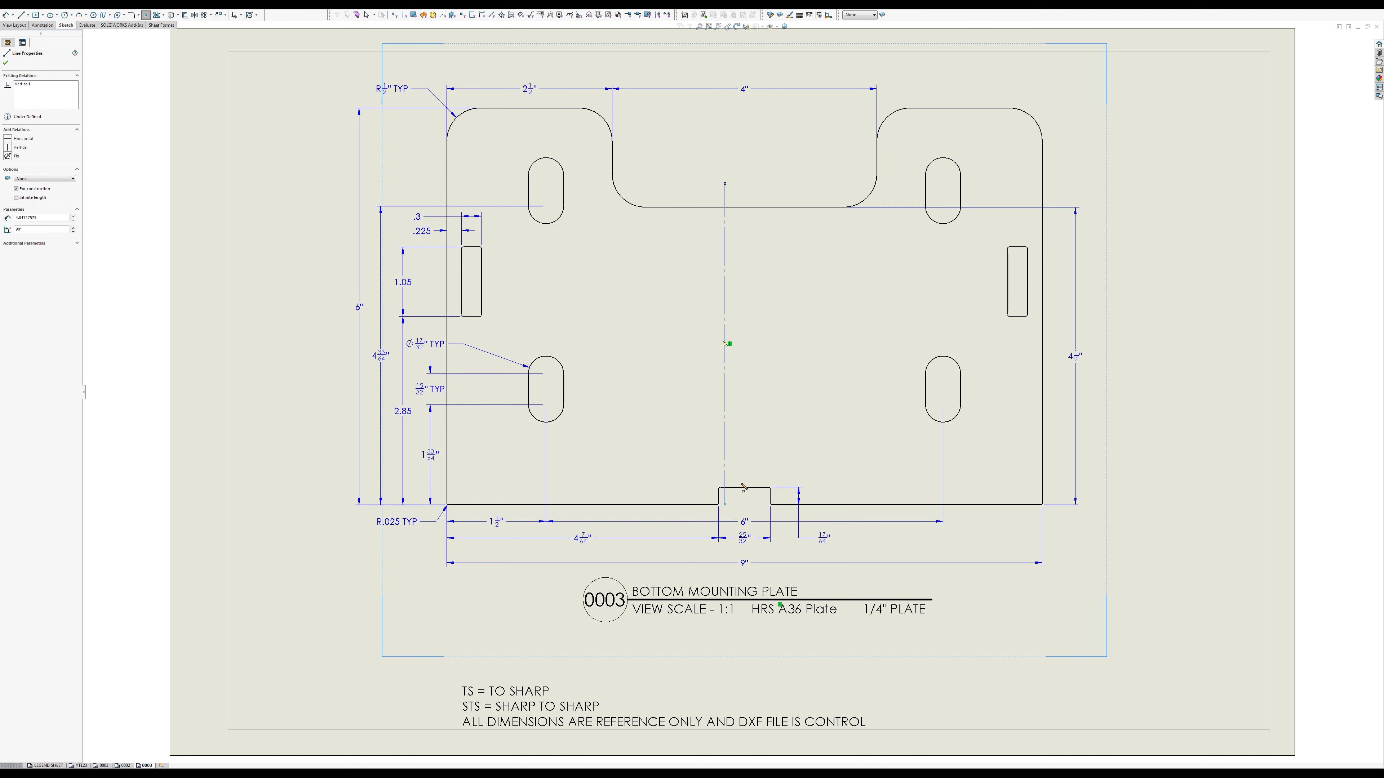
{"action": "key", "text": "Escape"}
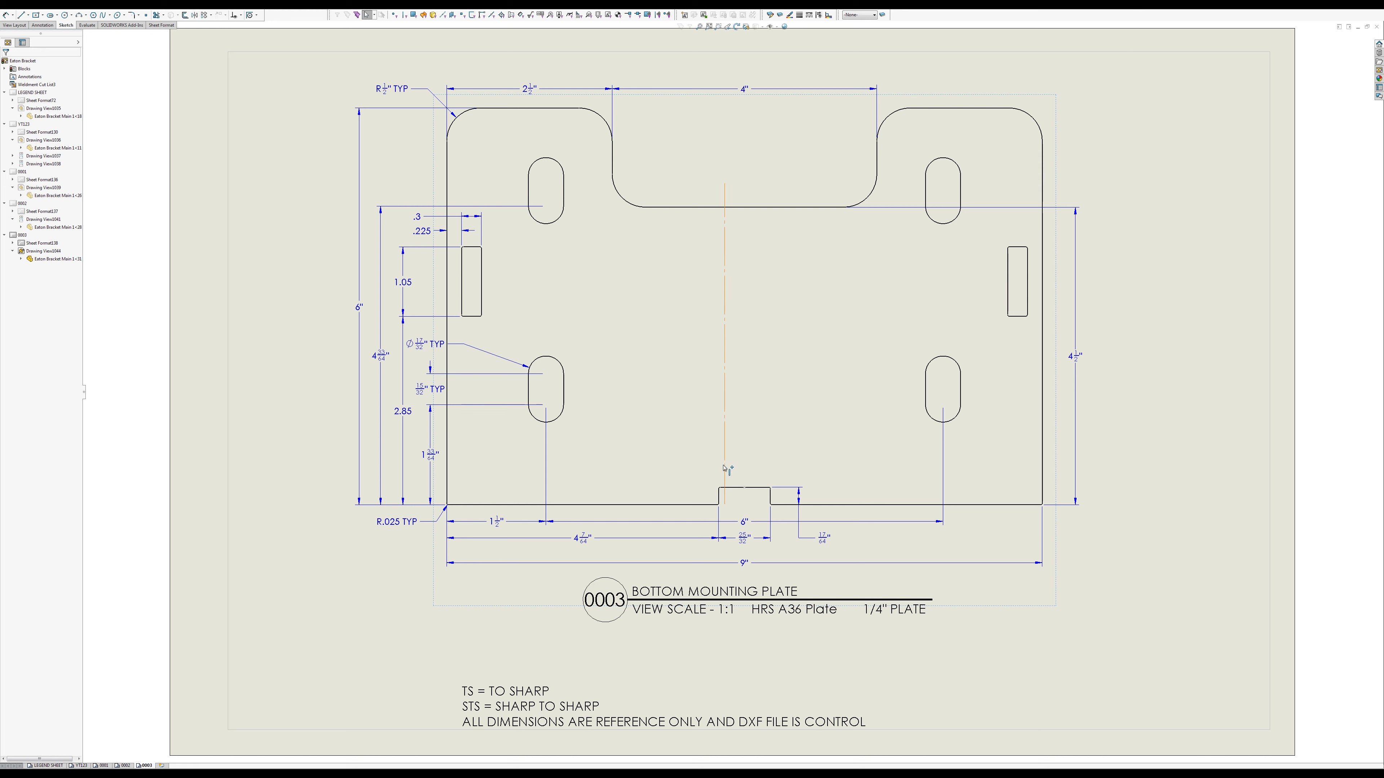
Step: Make the centerline coincident with the notch top edge's midpoint so it is fully defined
{"action": "left_click", "coordinate": [744, 488]}
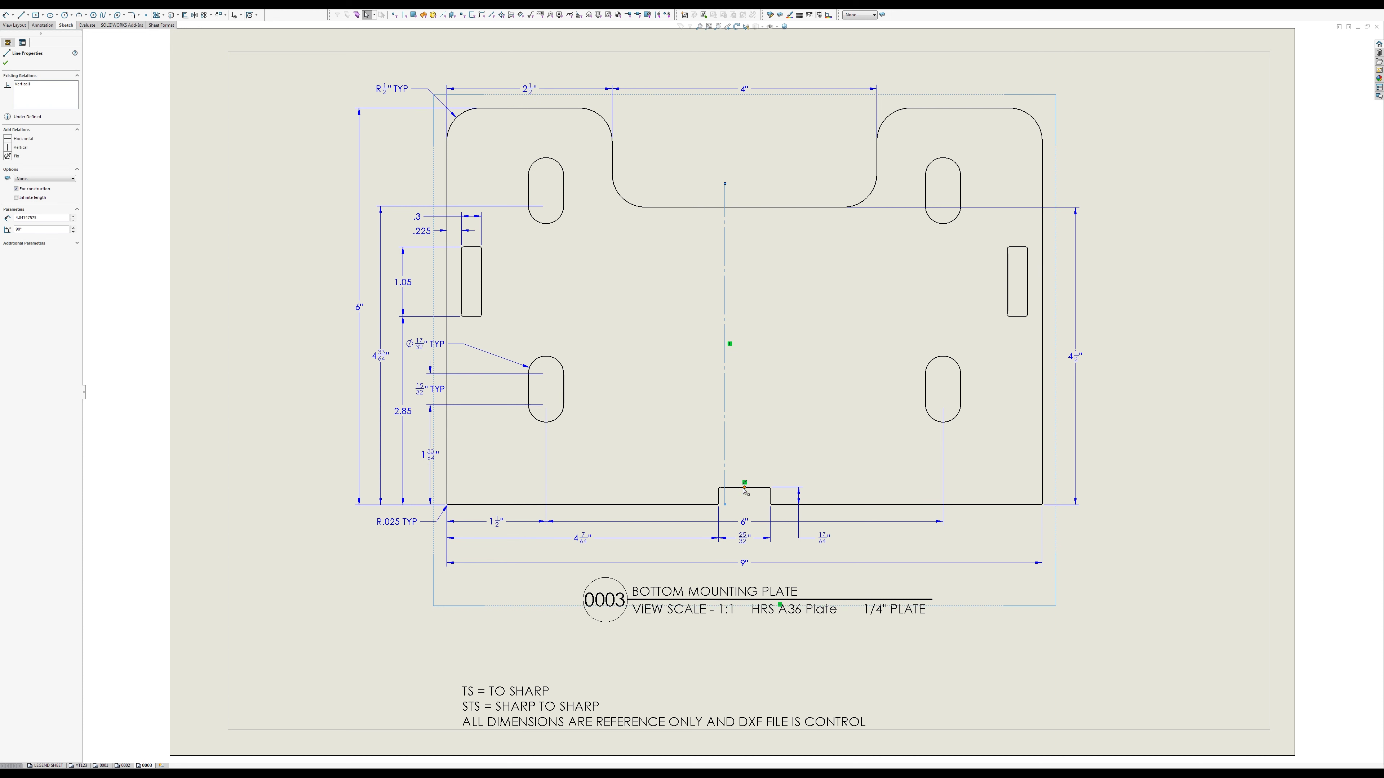
{"action": "left_click", "coordinate": [745, 489], "text": "ctrl"}
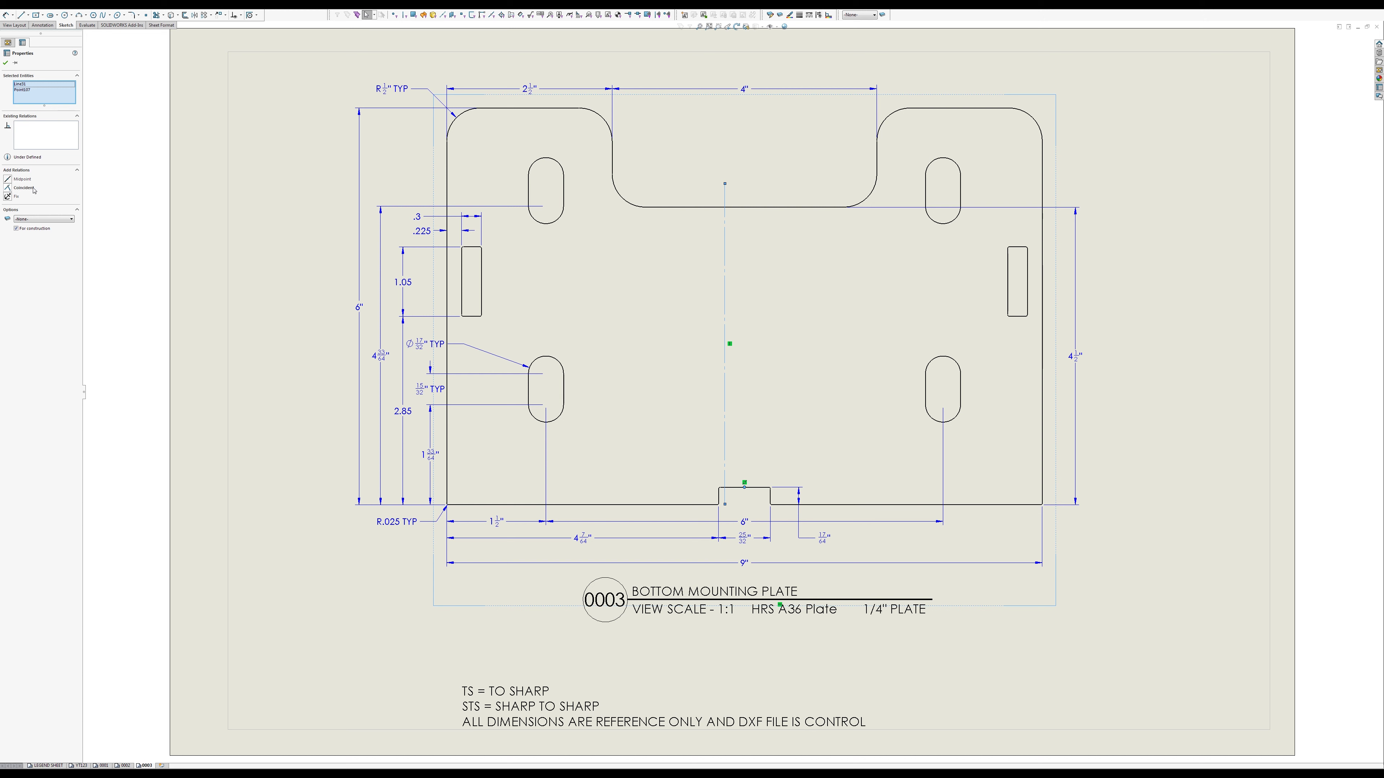
{"action": "left_click", "coordinate": [11, 188]}
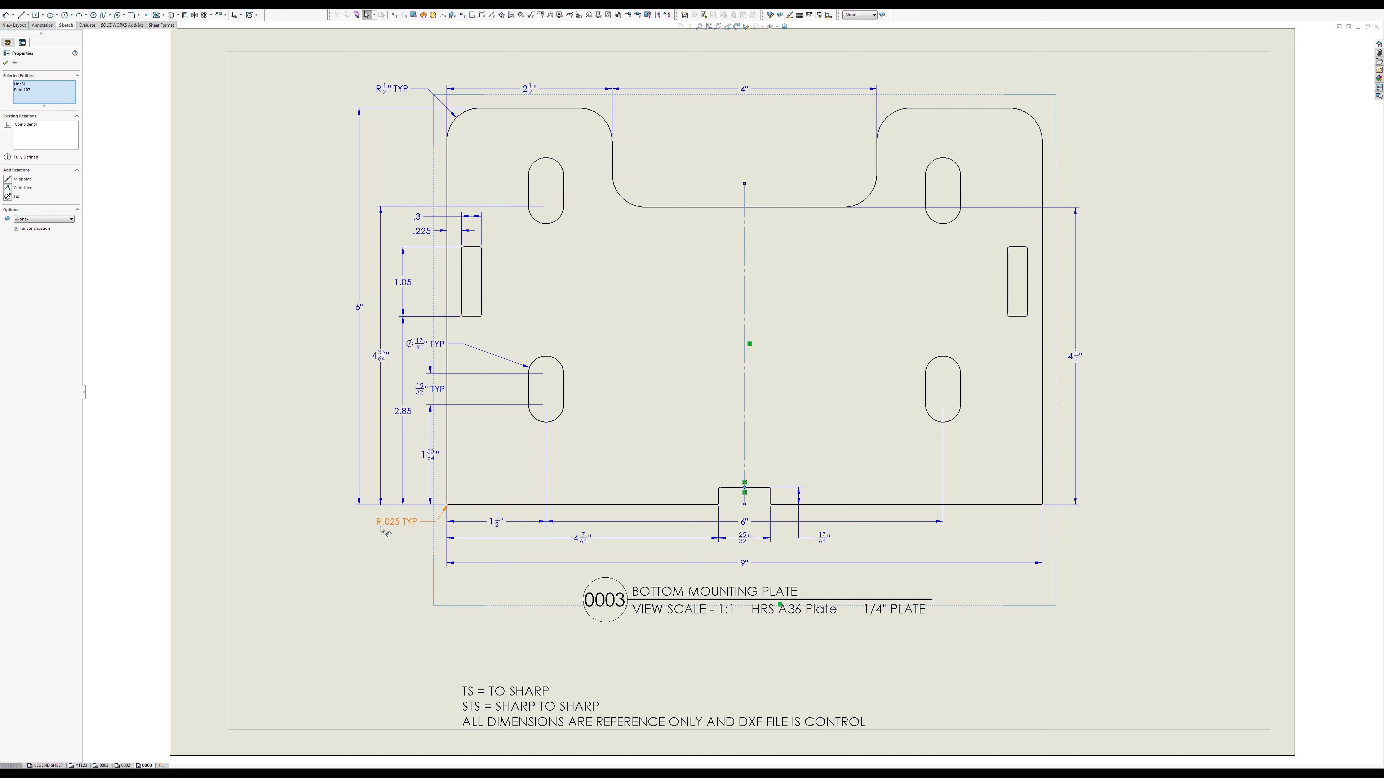
{"action": "left_click", "coordinate": [316, 581]}
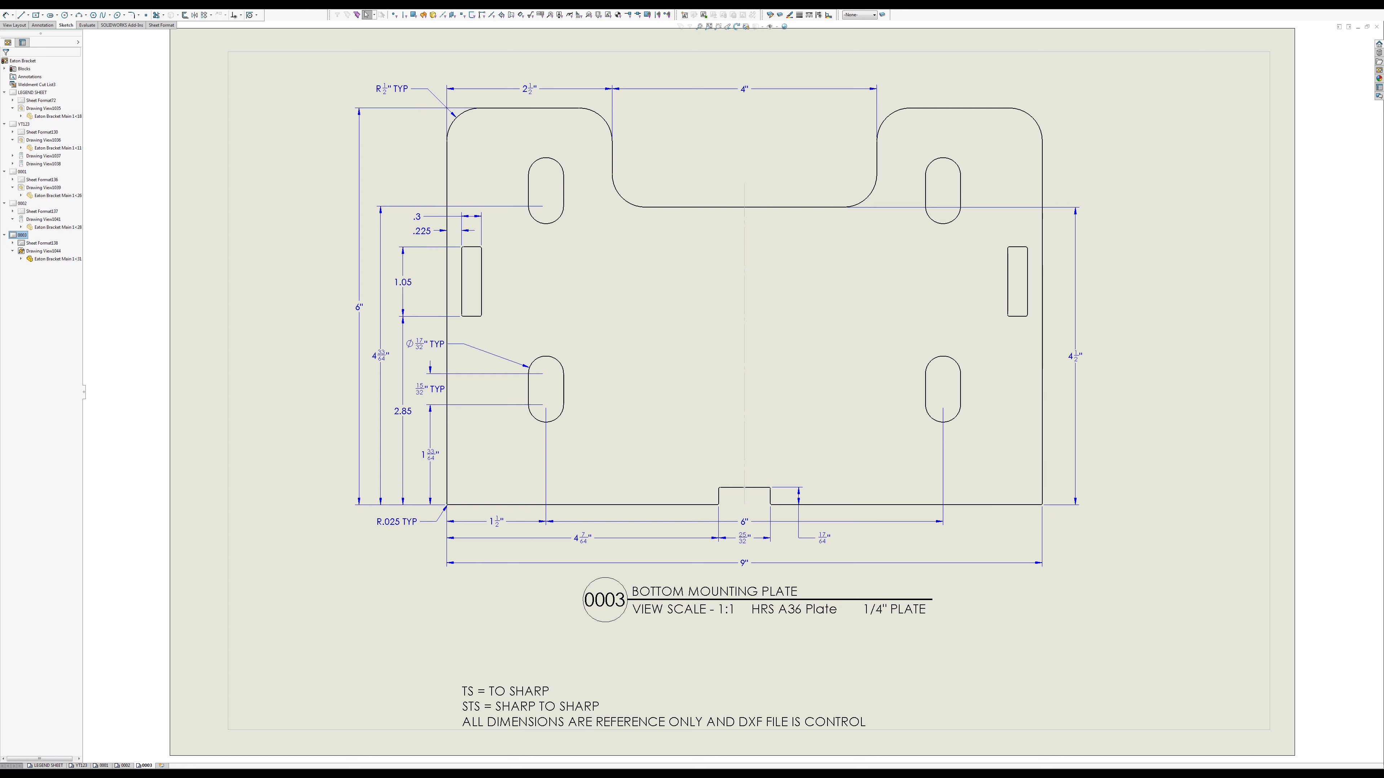
{"action": "left_click", "coordinate": [42, 25]}
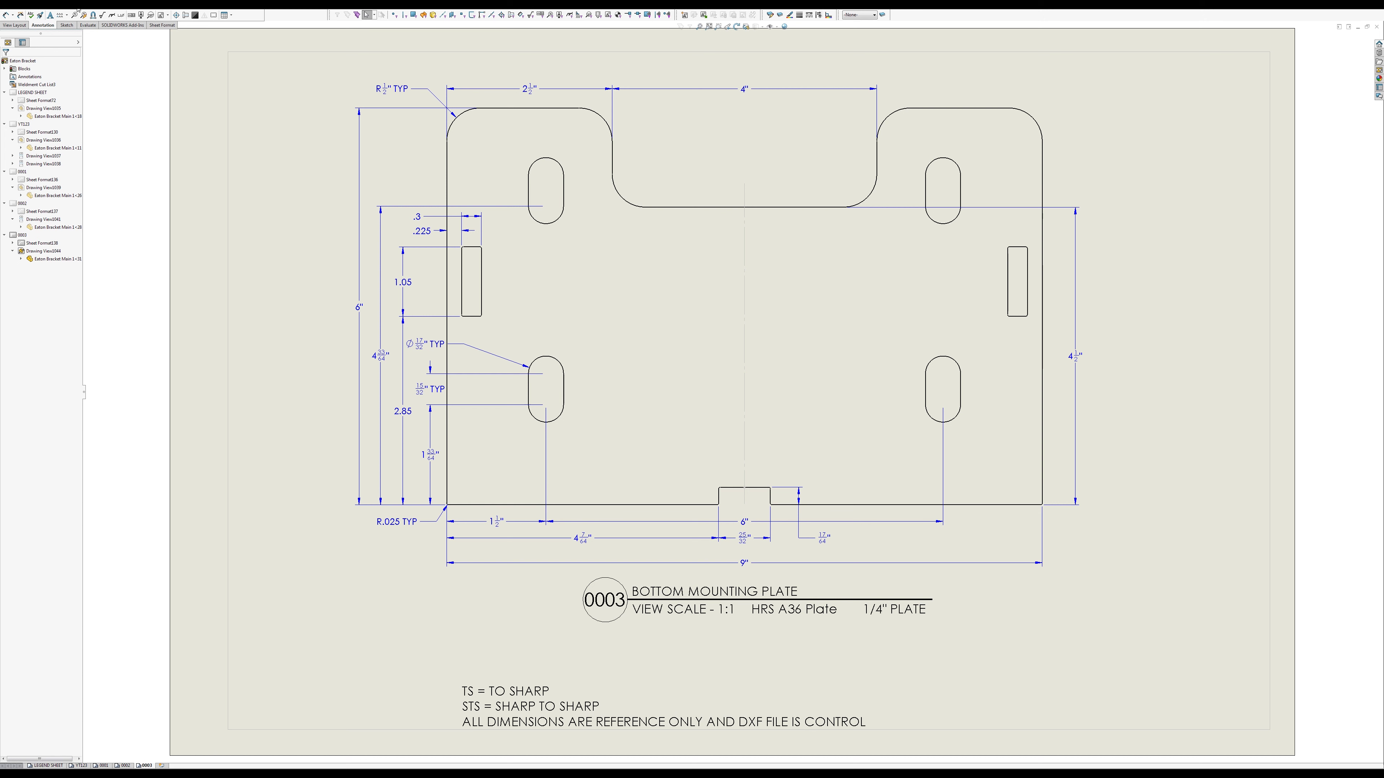
Step: Place a leader note anchored at the notch top, beside the 25/32 dimension
{"action": "left_click", "coordinate": [50, 15]}
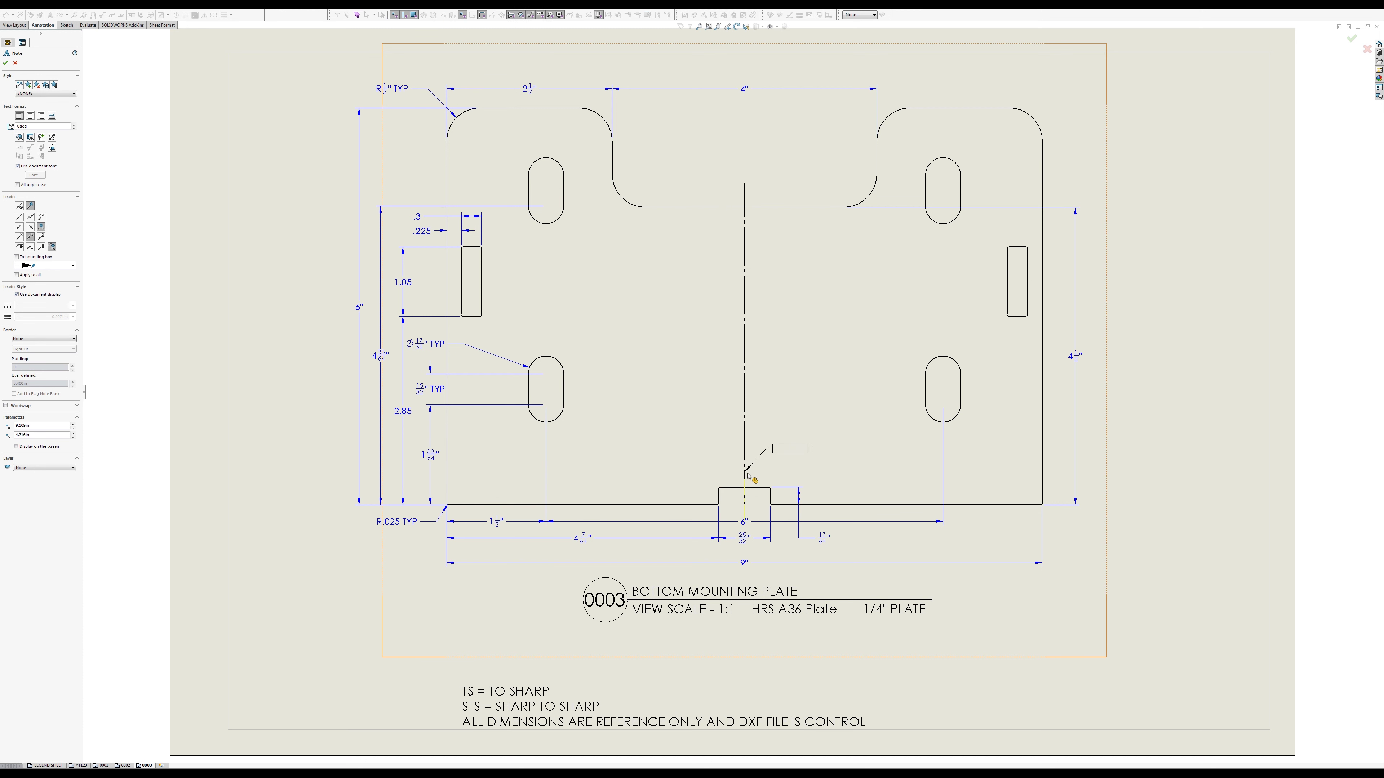
{"action": "left_click", "coordinate": [745, 490]}
{"action": "left_click", "coordinate": [773, 554]}
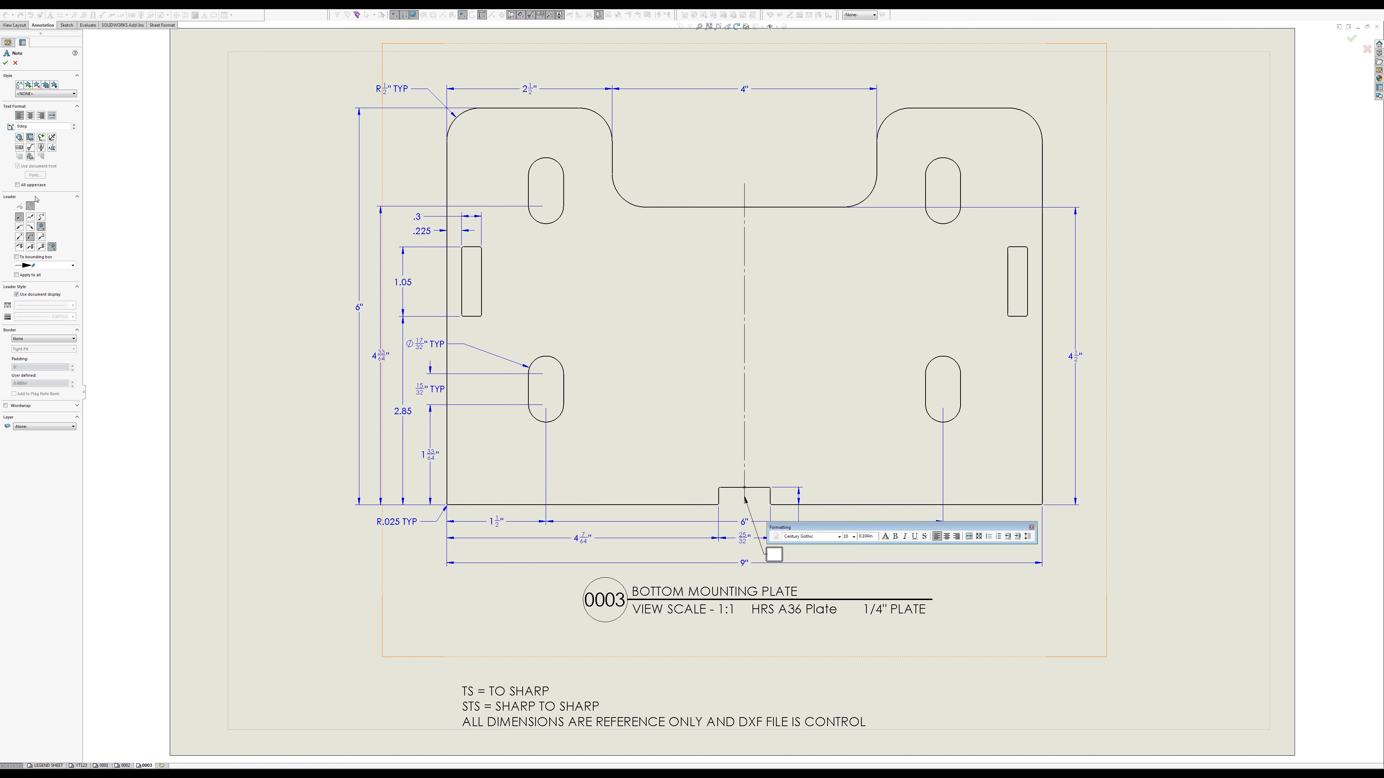
Step: Insert the Symmetry symbol from the Symbol Library's Geometric Tolerancing category into the note and finish it
{"action": "left_click", "coordinate": [43, 137]}
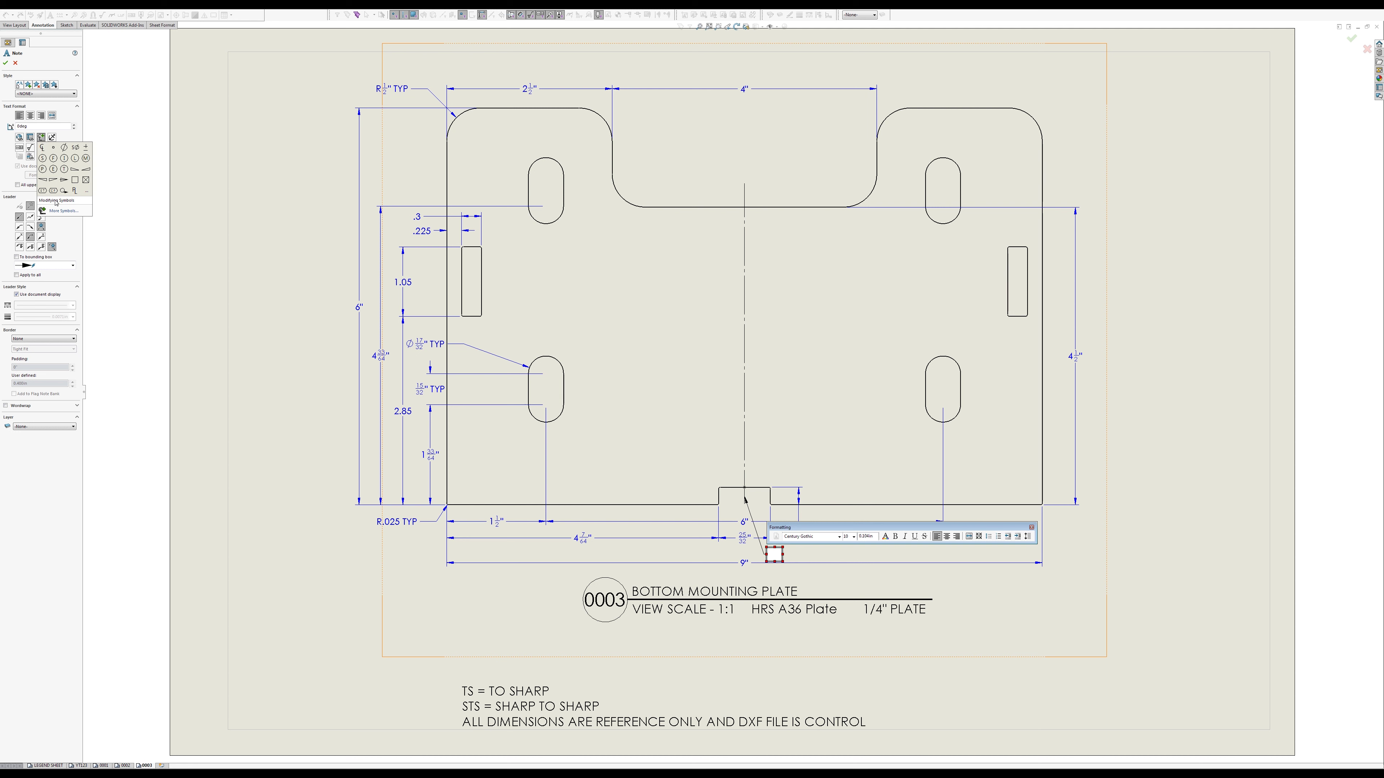
{"action": "left_click", "coordinate": [61, 211]}
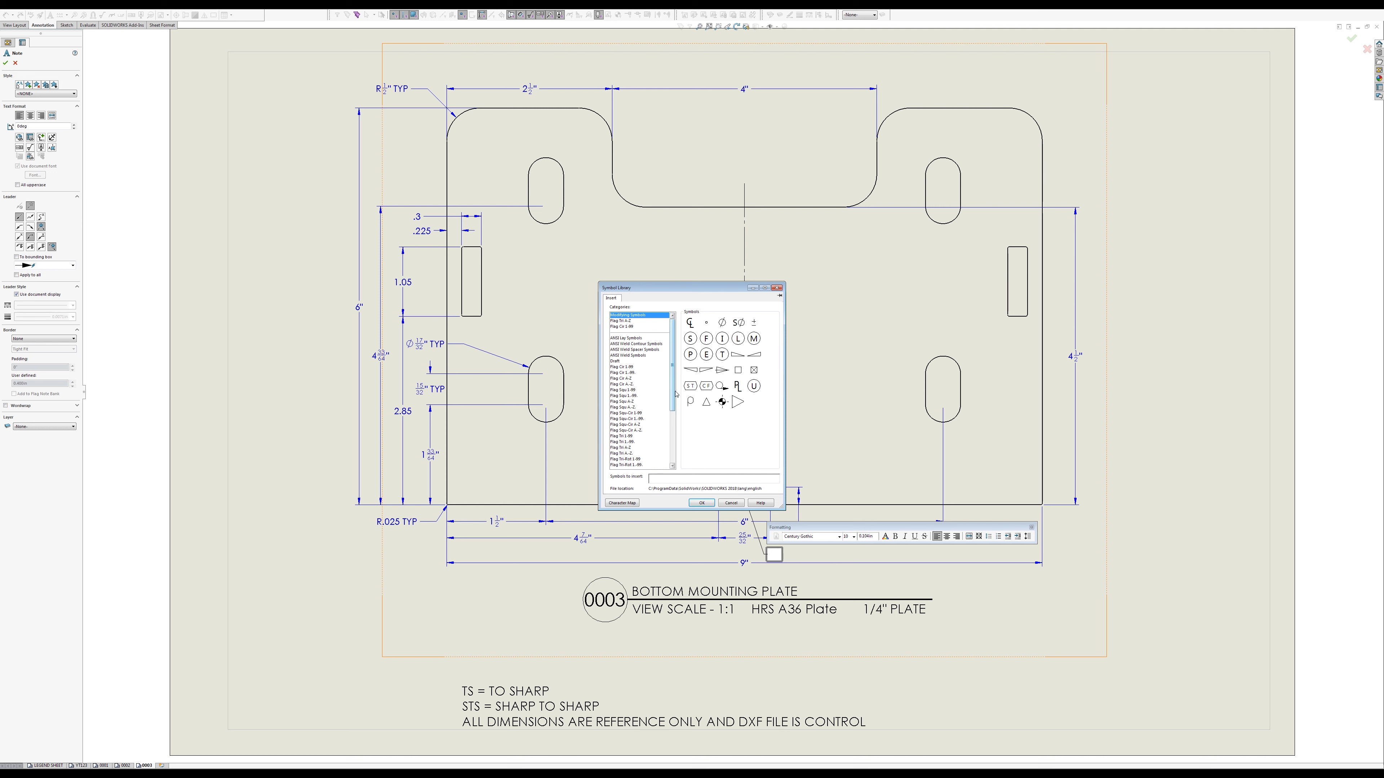
{"action": "scroll", "coordinate": [676, 397], "scroll_direction": "down", "scroll_amount": 6}
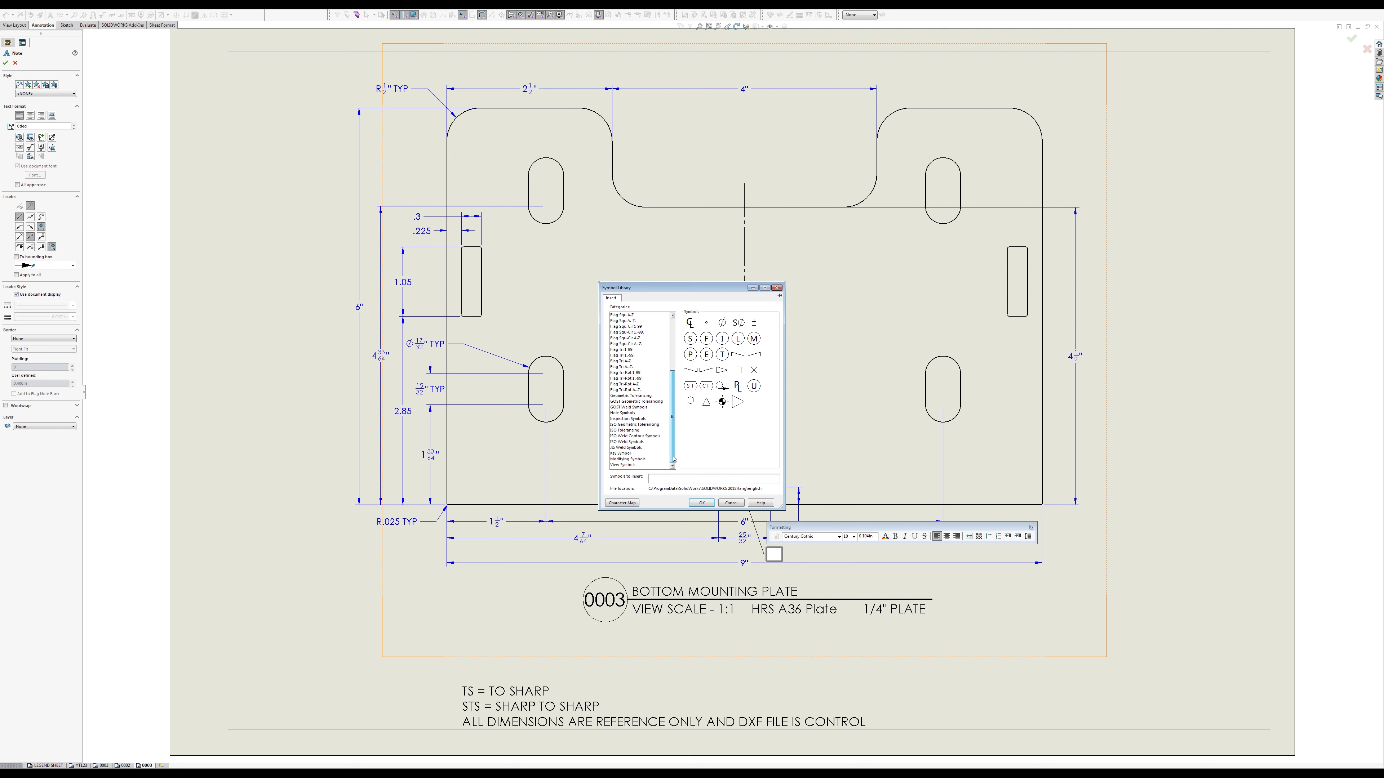
{"action": "left_click", "coordinate": [620, 466]}
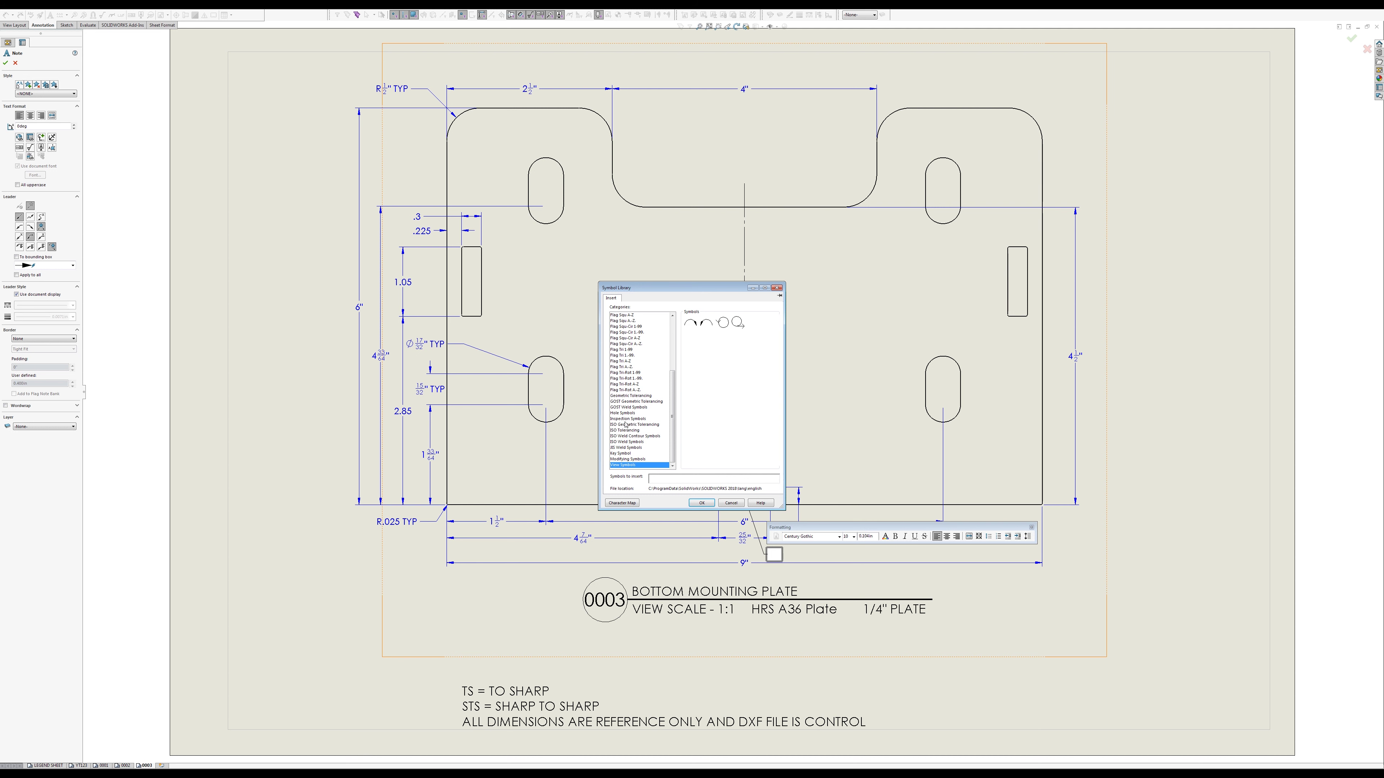
{"action": "left_click", "coordinate": [630, 396]}
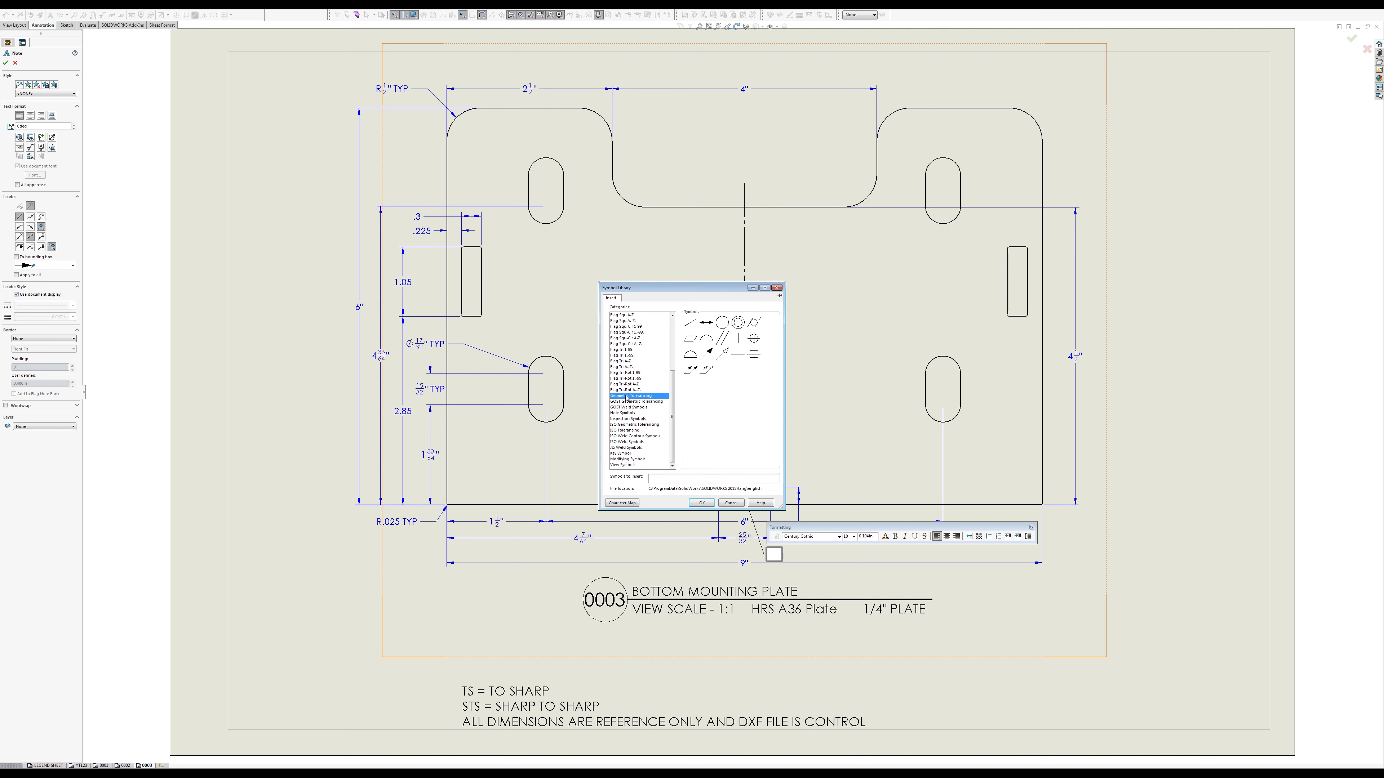
{"action": "left_click", "coordinate": [752, 355]}
{"action": "left_click", "coordinate": [703, 504]}
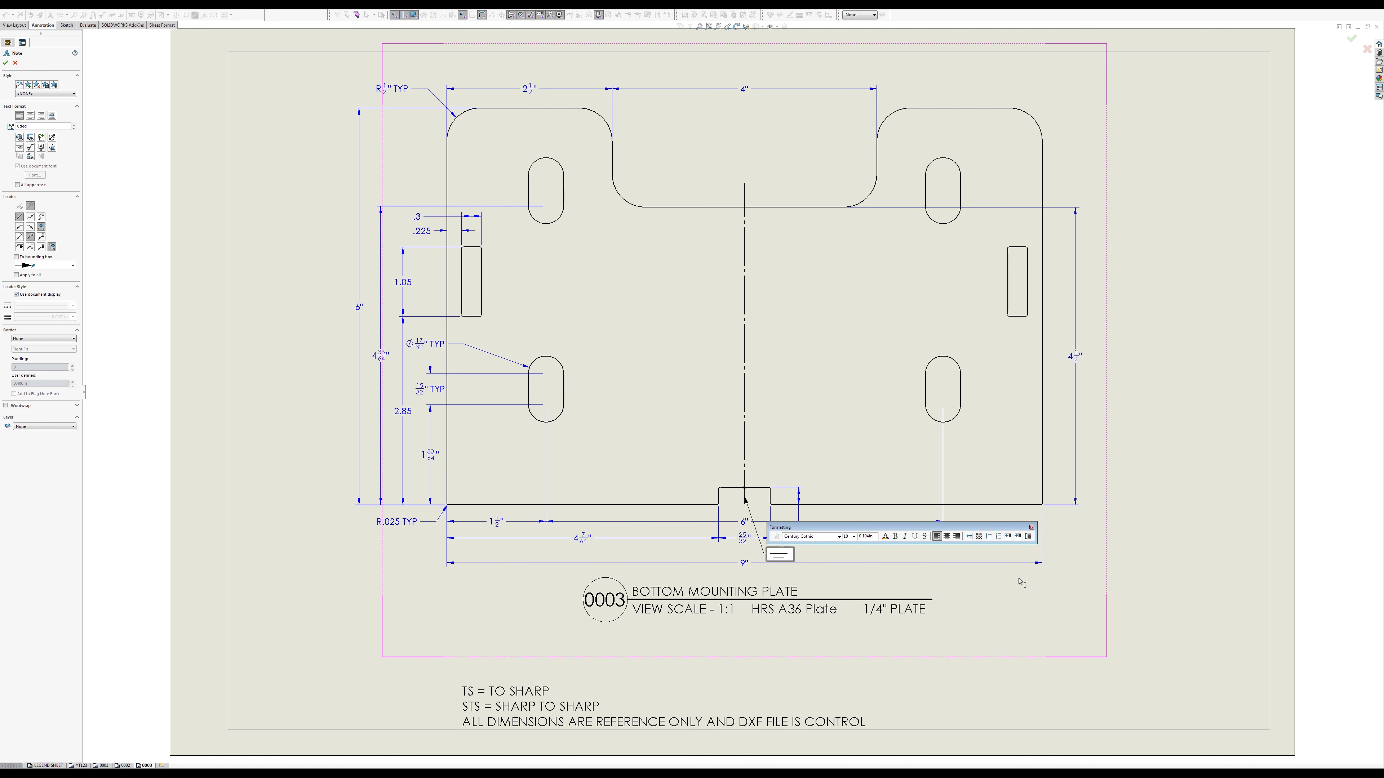
{"action": "left_click", "coordinate": [783, 571]}
{"action": "key", "text": "Escape"}
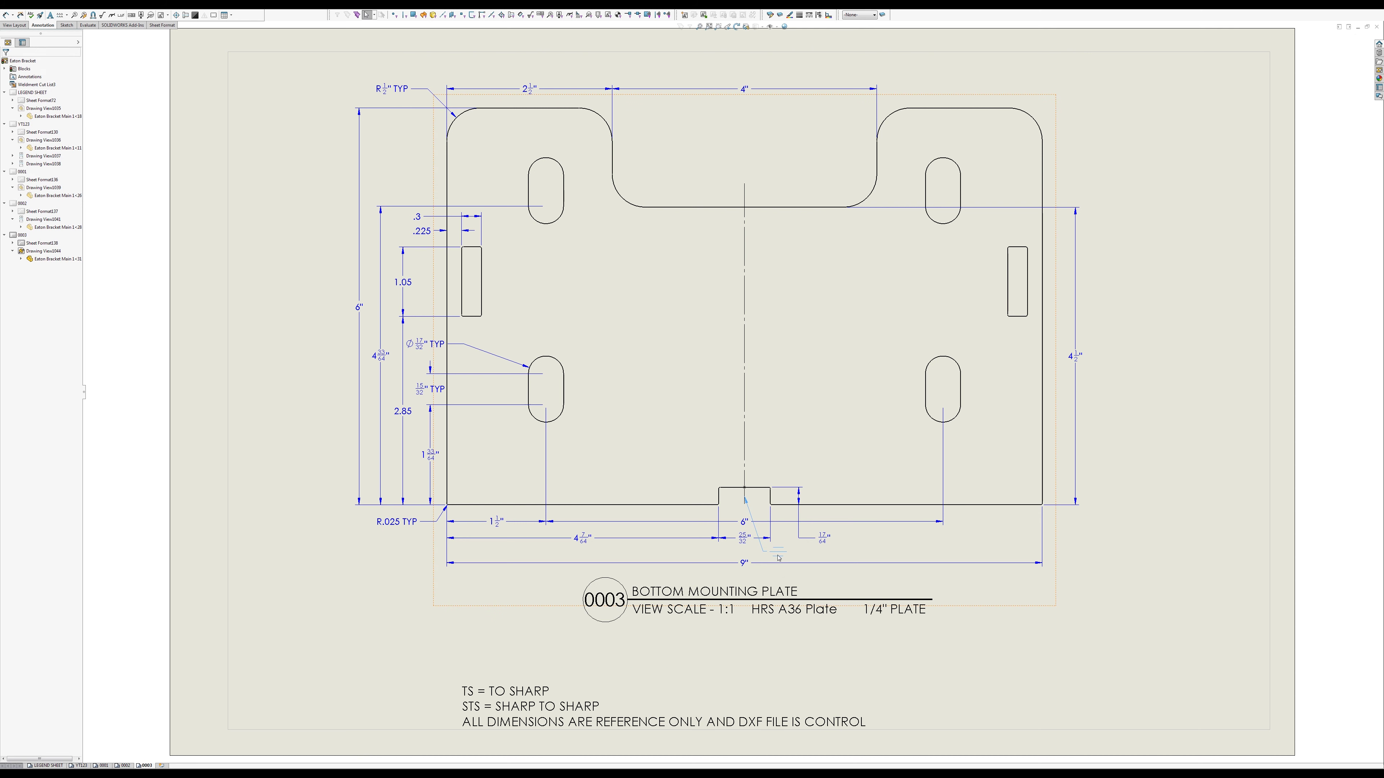
Step: Deselect the notch note and zoom out to see the area around the sheet
{"action": "left_click", "coordinate": [778, 557]}
{"action": "key", "text": "Escape"}
{"action": "key", "text": "z"}
{"action": "key", "text": "z"}
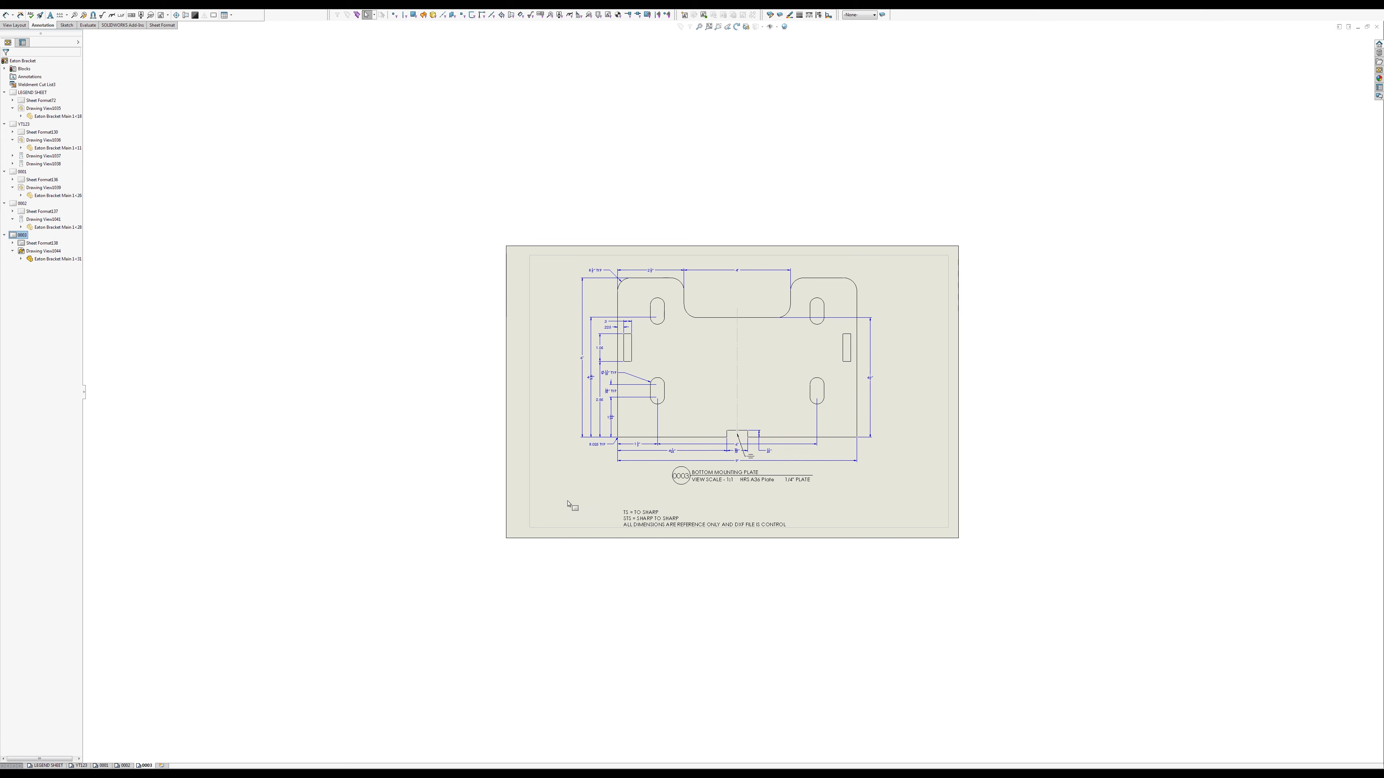
{"action": "scroll", "coordinate": [603, 577], "scroll_direction": "up", "scroll_amount": 3}
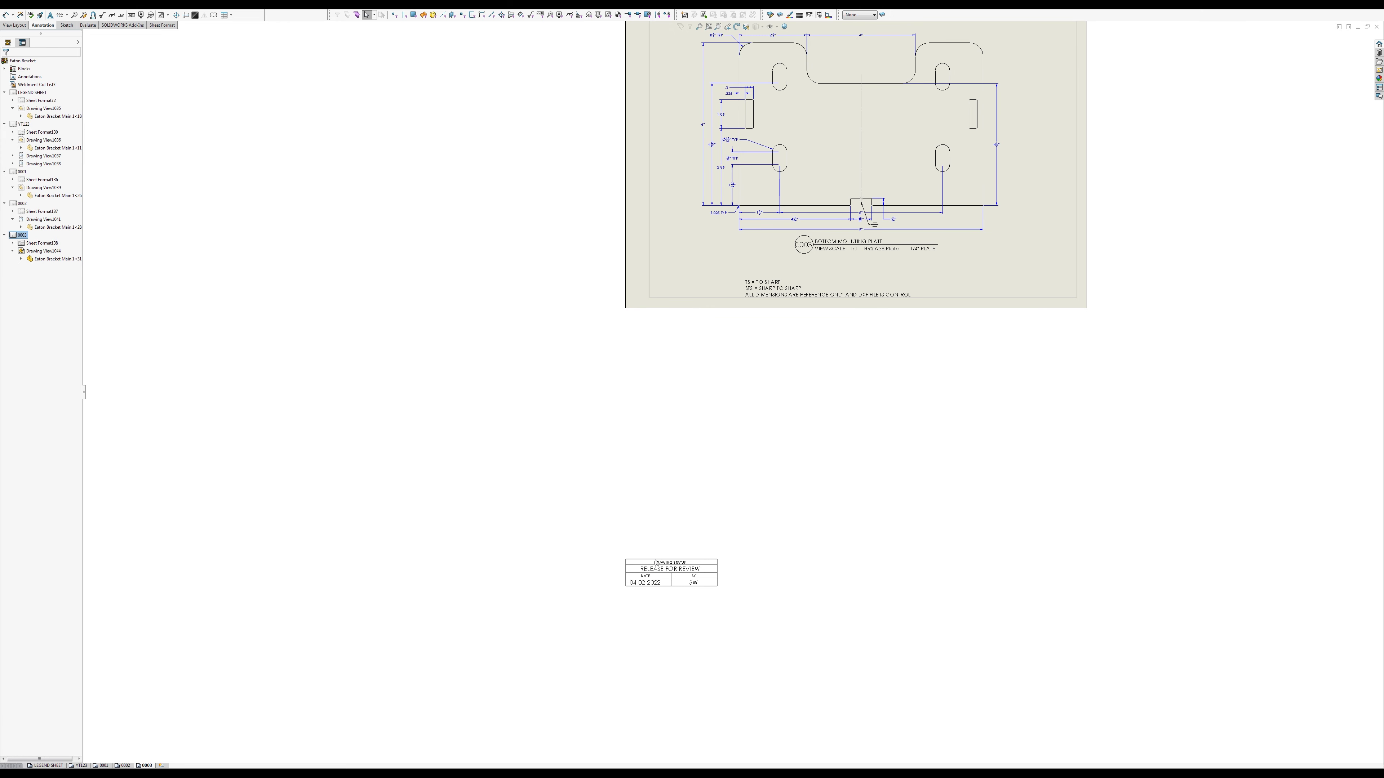
Step: In the sheet format, remove the Drawing Status block's coincident relation and drag it to the border's lower-left corner
{"action": "right_click", "coordinate": [656, 562]}
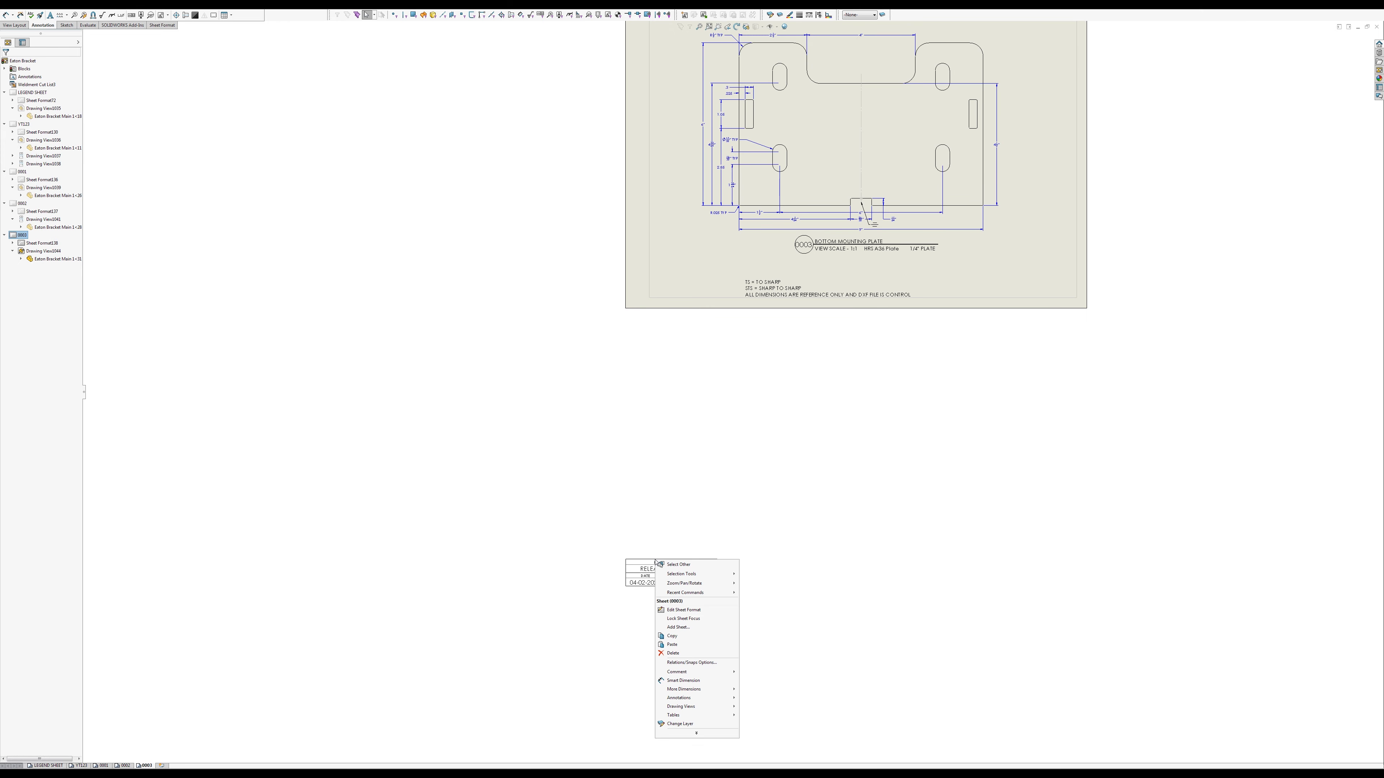
{"action": "left_click", "coordinate": [668, 610]}
{"action": "left_click", "coordinate": [670, 572]}
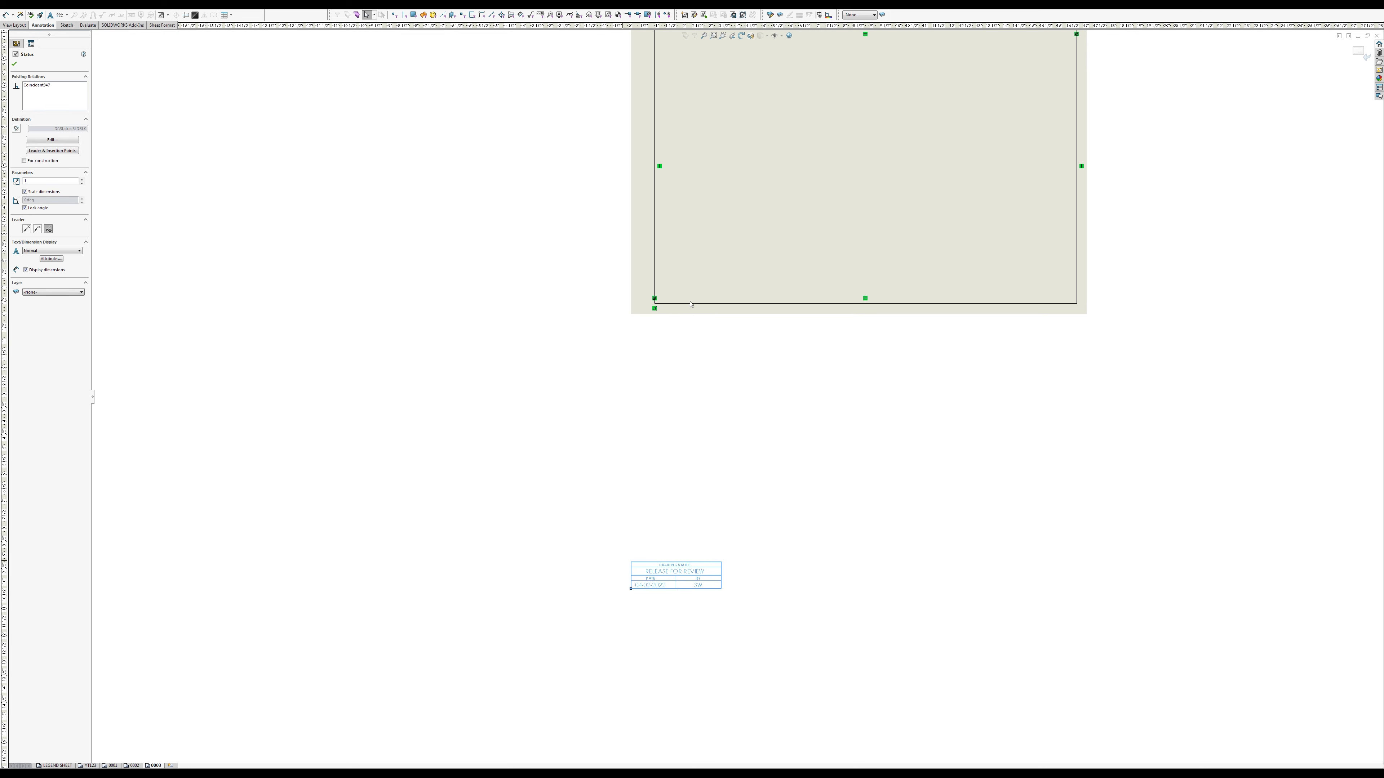
{"action": "left_click", "coordinate": [654, 299]}
{"action": "left_click", "coordinate": [655, 306]}
{"action": "left_click", "coordinate": [643, 586]}
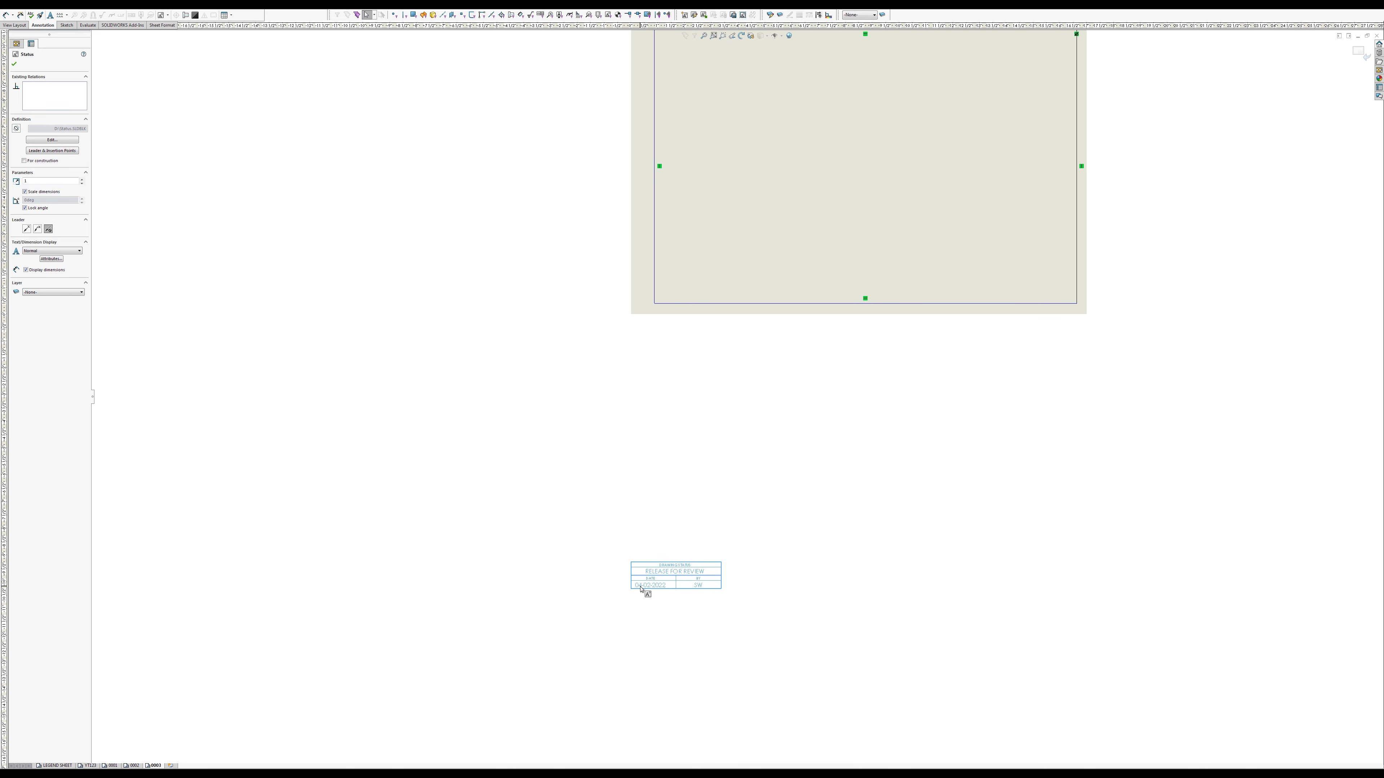
{"action": "mouse_move", "coordinate": [631, 591]}
{"action": "left_mouse_down"}
{"action": "mouse_move", "coordinate": [662, 363]}
{"action": "mouse_move", "coordinate": [654, 303]}
{"action": "left_mouse_up"}
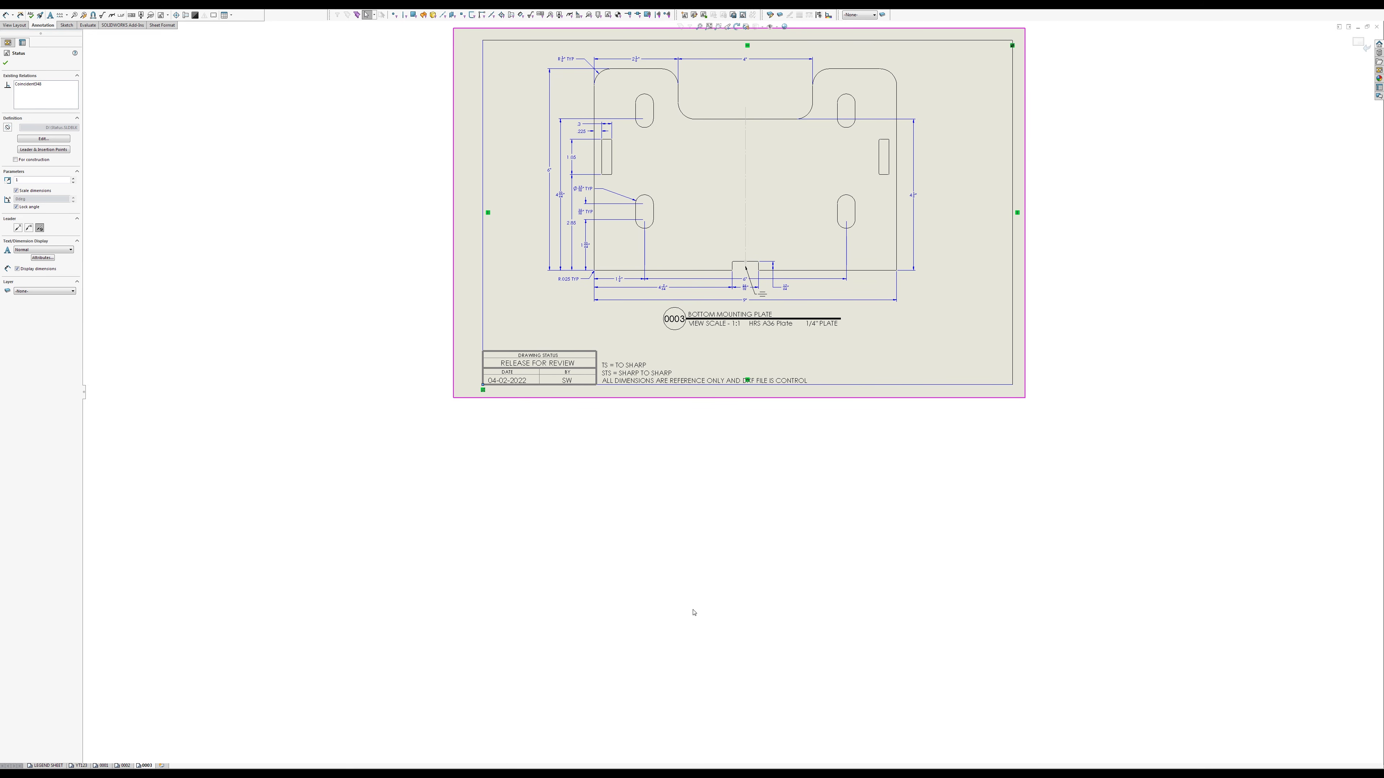
{"action": "left_click", "coordinate": [1177, 243]}
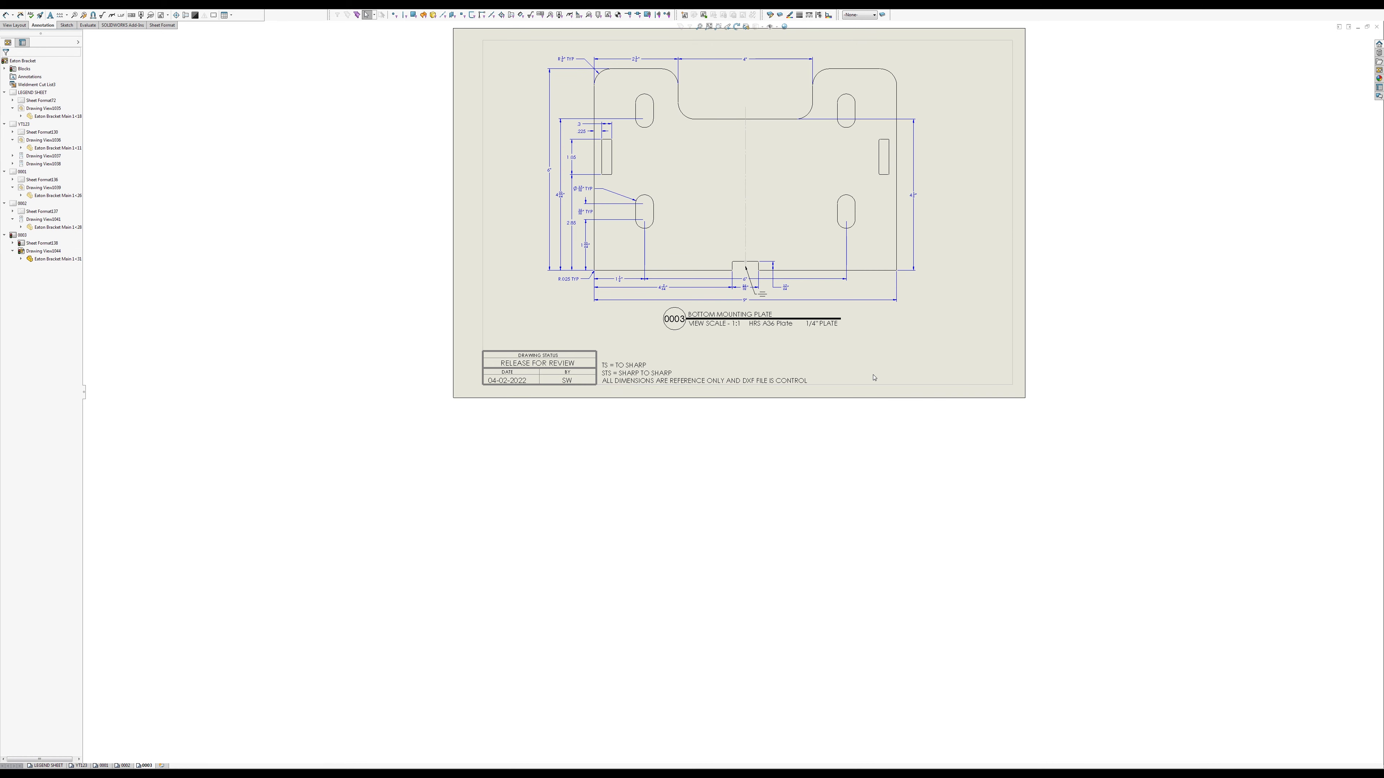
Step: Fit the sheet to view, page through the LEGEND SHEET, YT123 and 0001 sheets, then bring up the open-documents list
{"action": "key", "text": "f"}
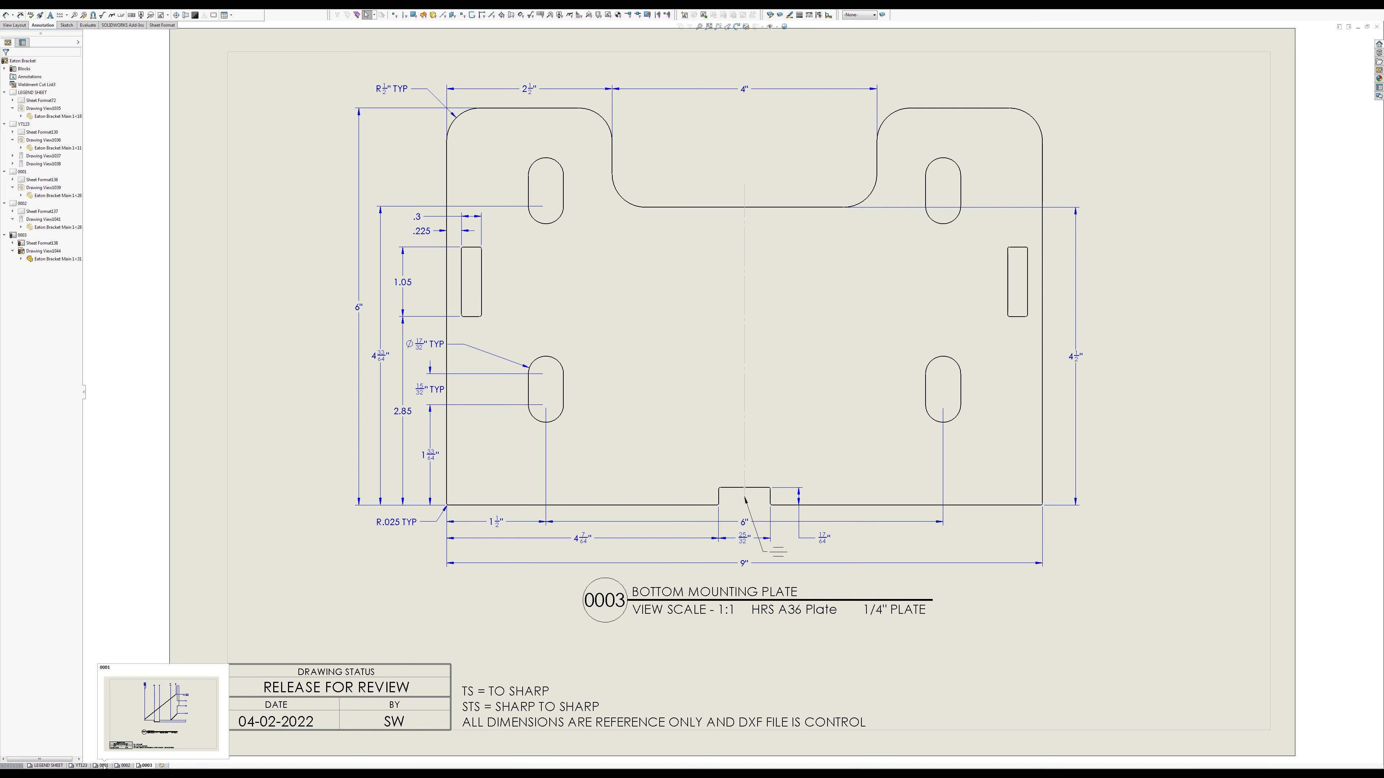
{"action": "mouse_move", "coordinate": [43, 768]}
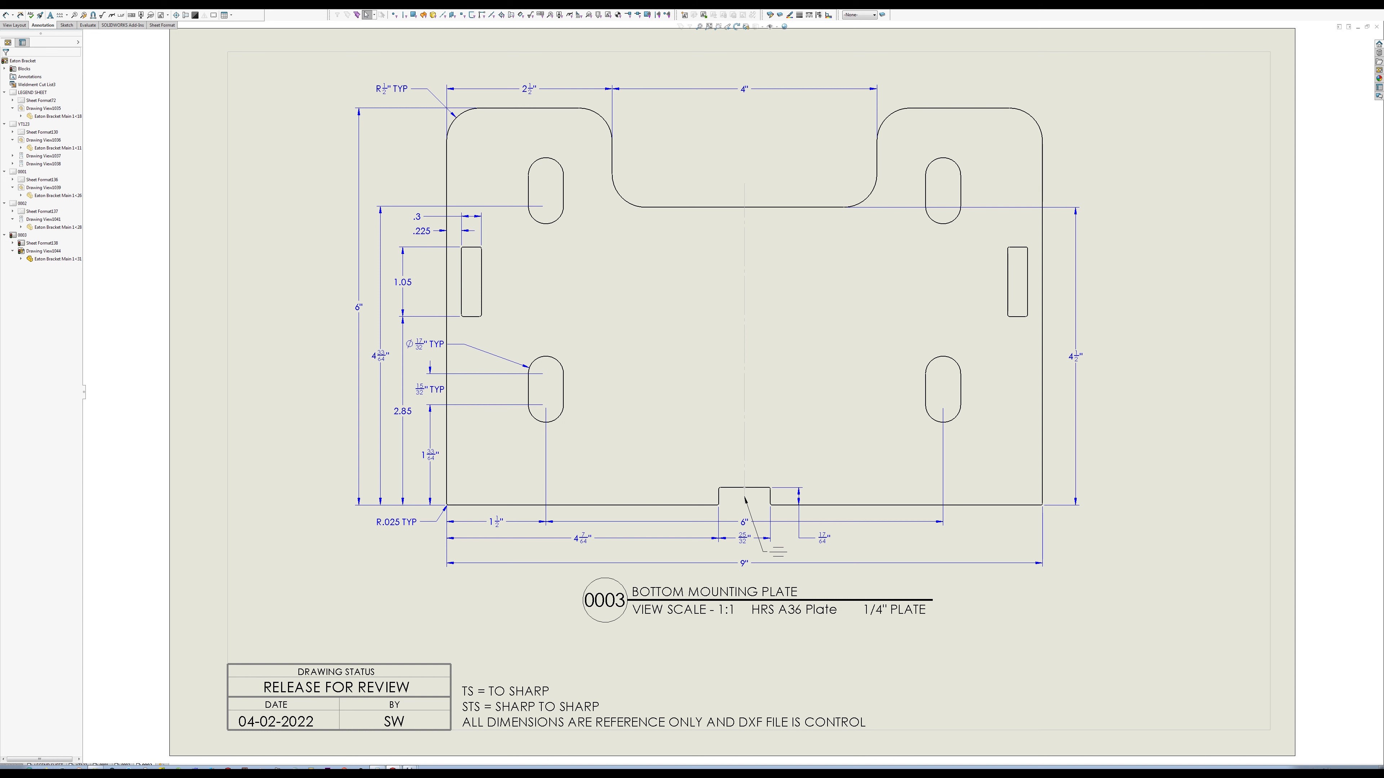
{"action": "left_click", "coordinate": [48, 765]}
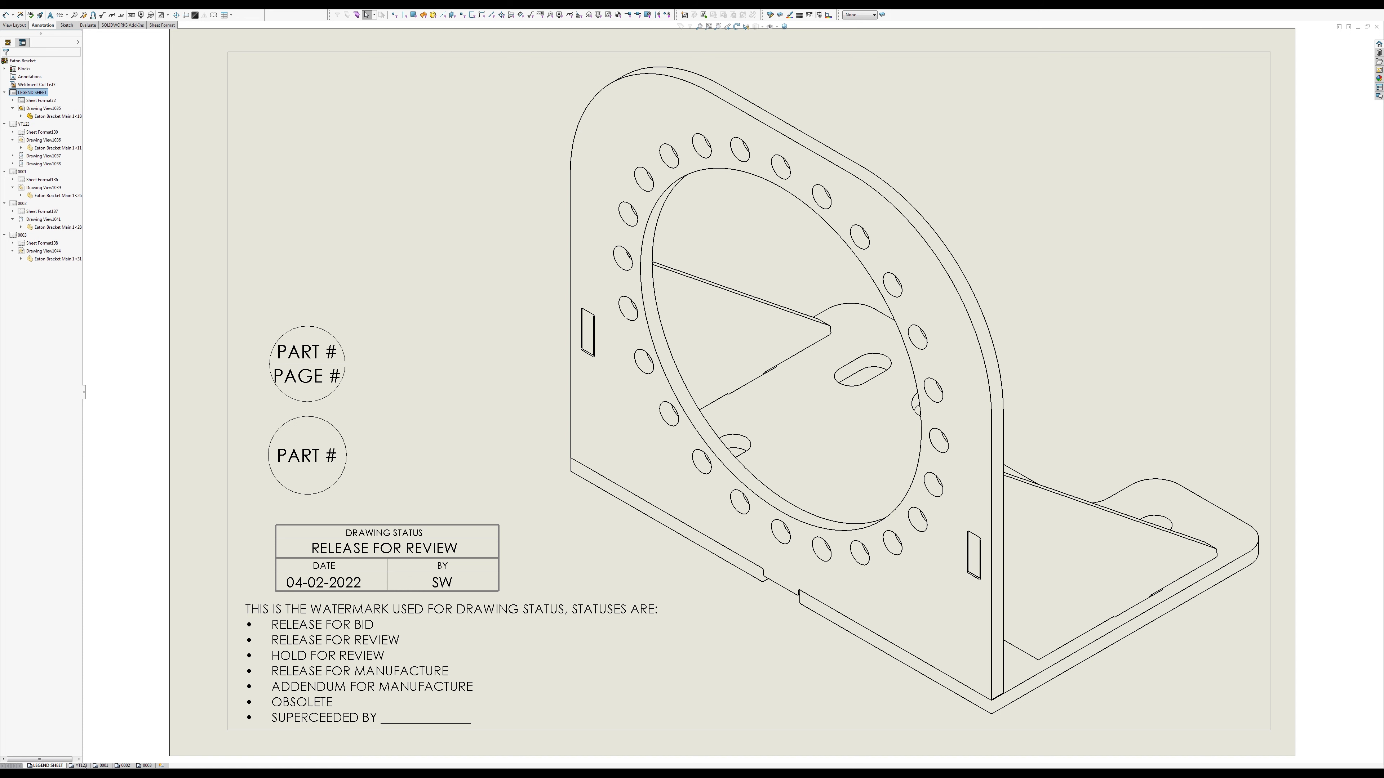
{"action": "left_click", "coordinate": [80, 766]}
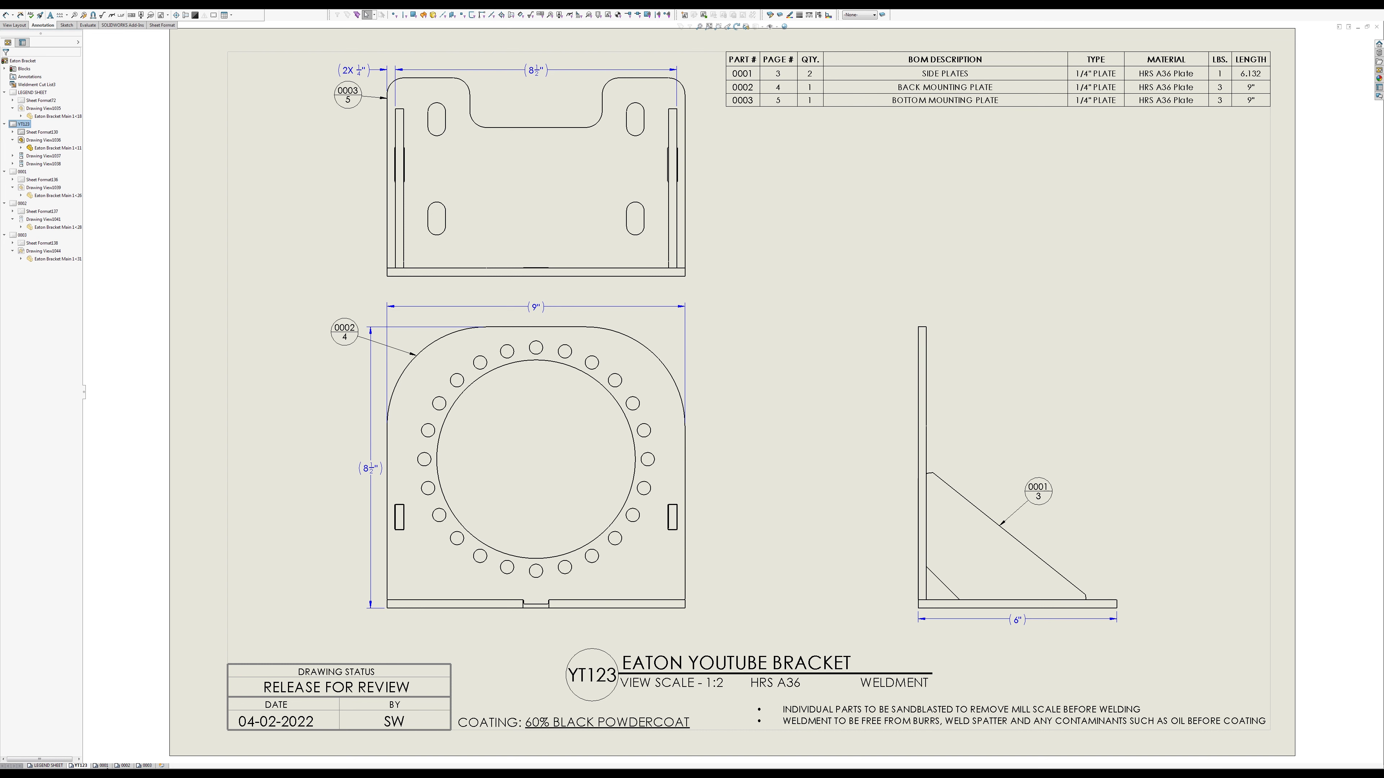
{"action": "left_click", "coordinate": [104, 765]}
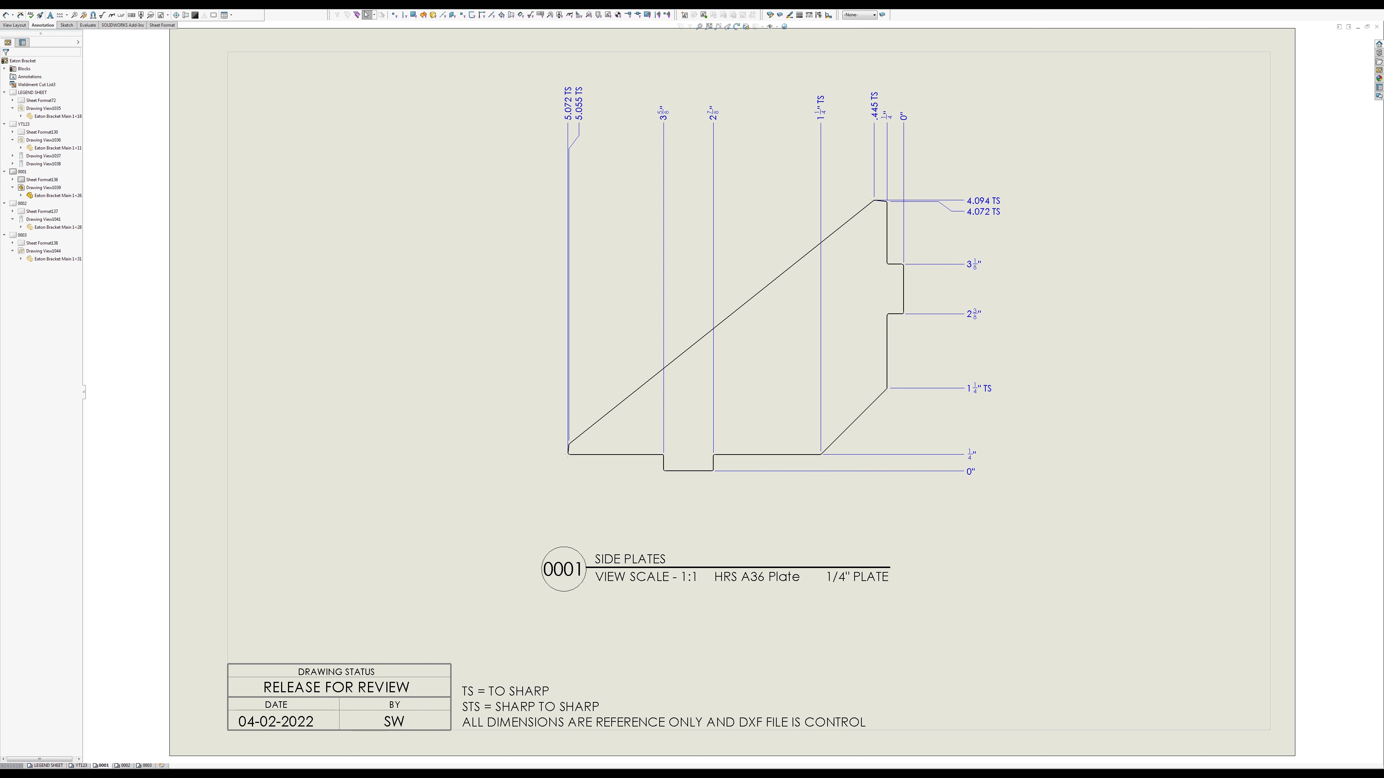
{"action": "key", "text": "ctrl+Tab"}
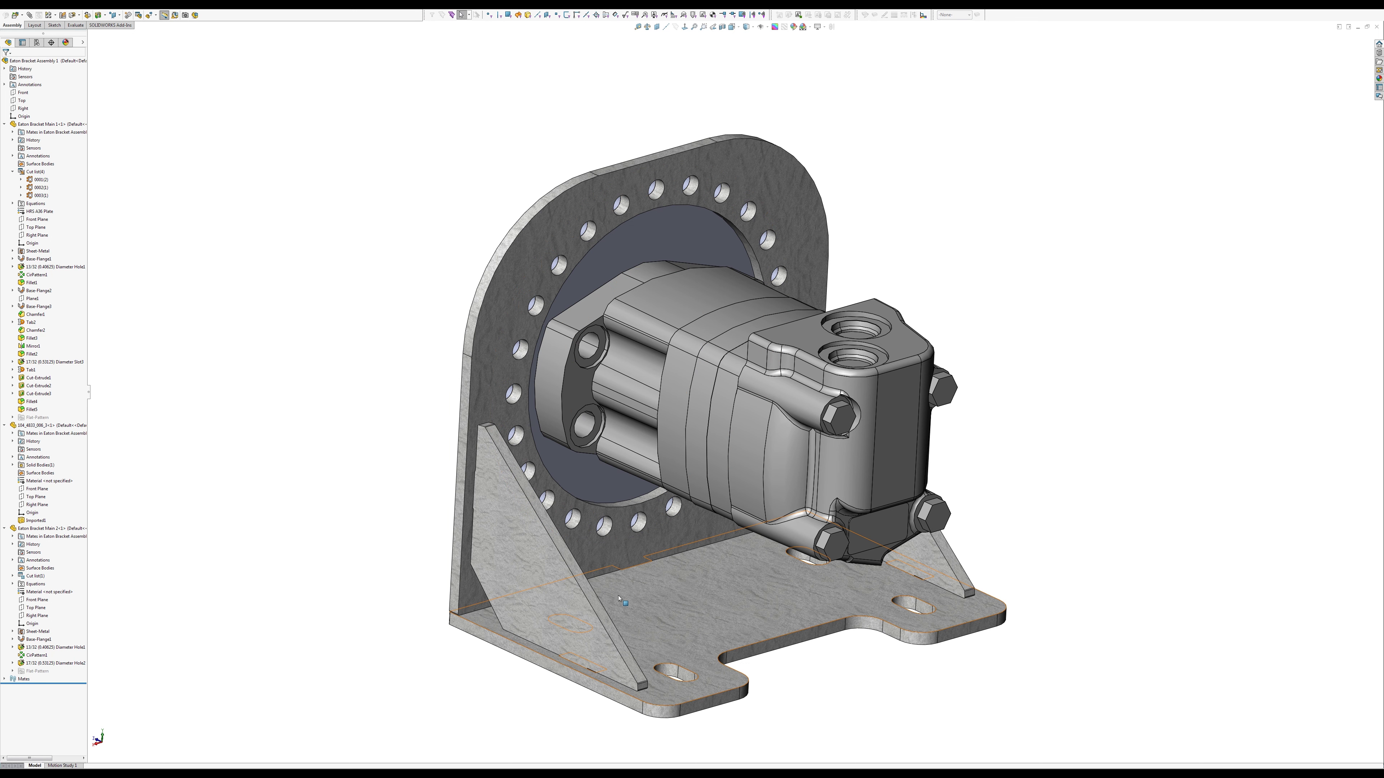
Step: In the bracket assembly, collapse the Eaton Bracket Main 1, motor and Main 2 nodes and expand the mates
{"action": "left_click", "coordinate": [619, 598]}
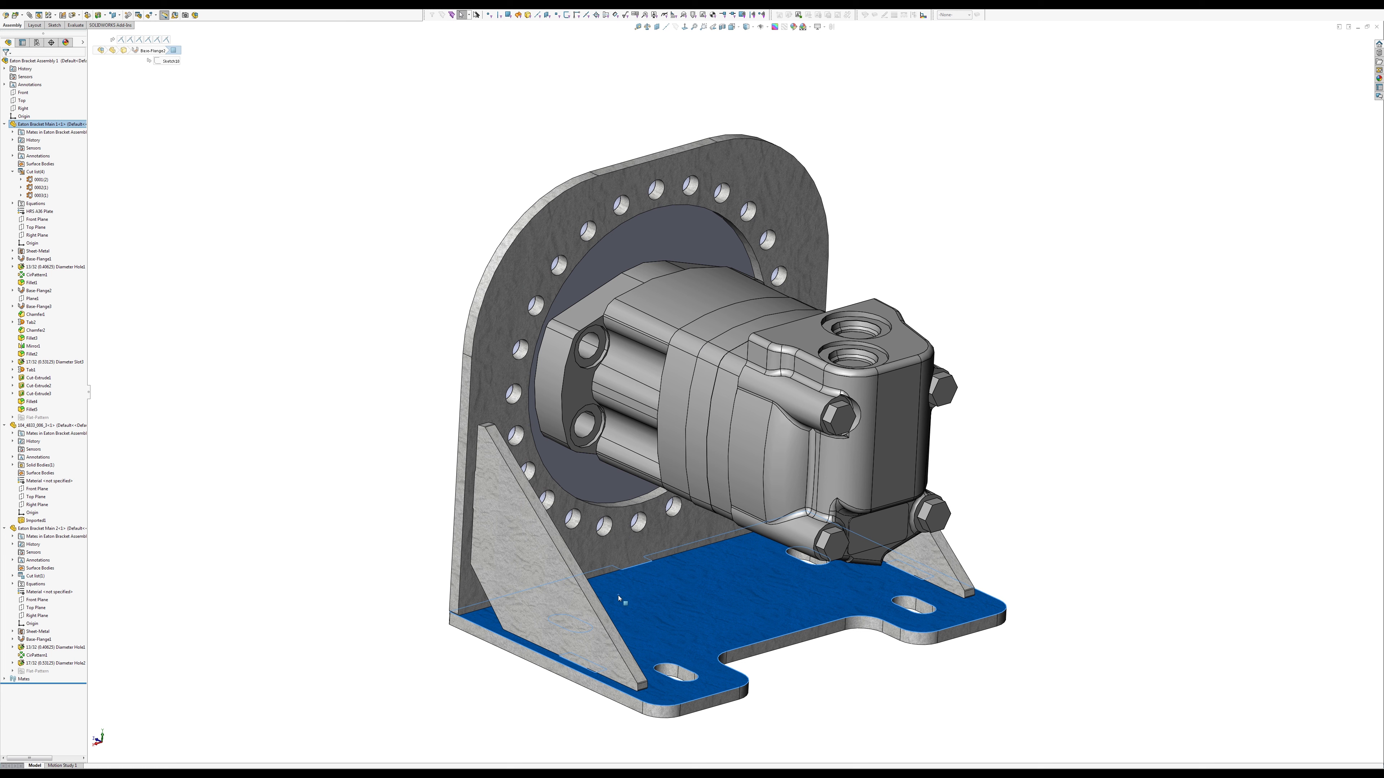
{"action": "left_click", "coordinate": [338, 449]}
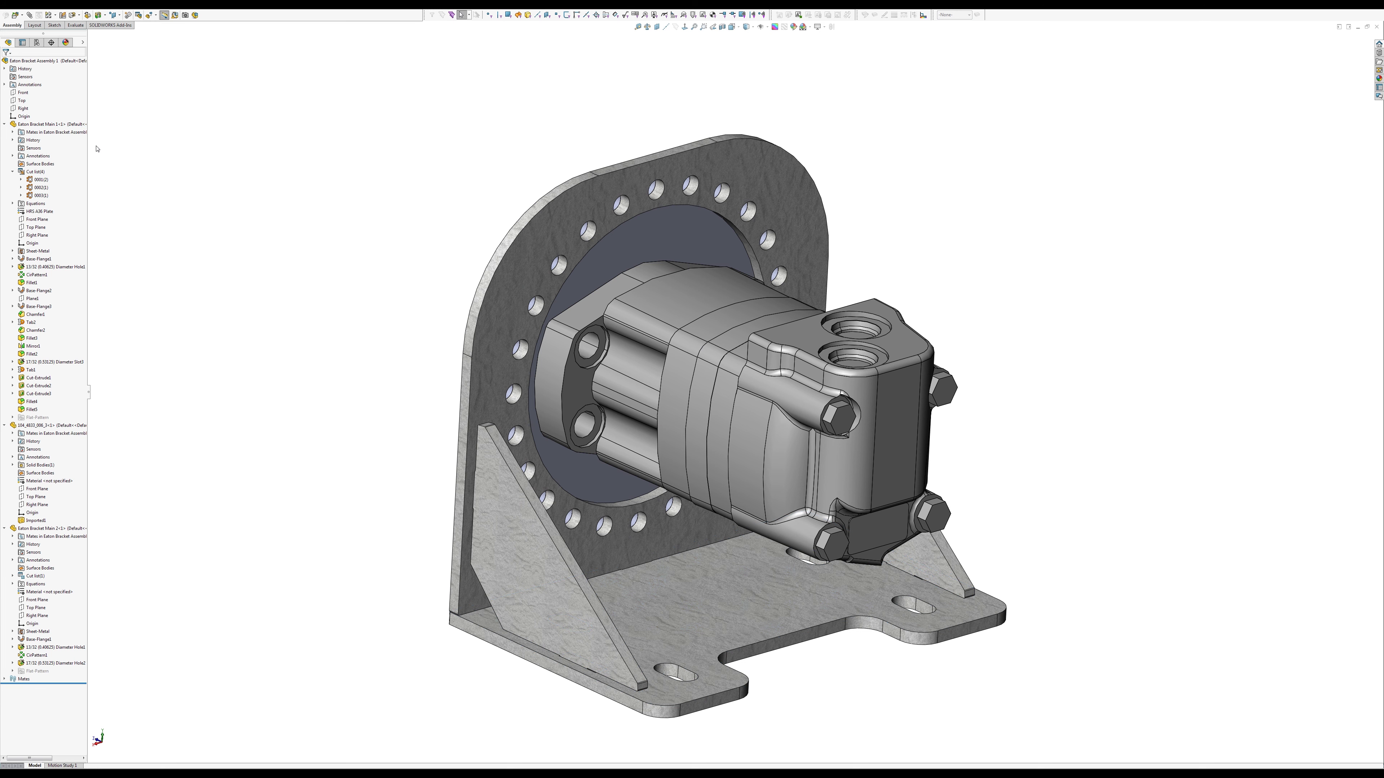
{"action": "left_click", "coordinate": [5, 124]}
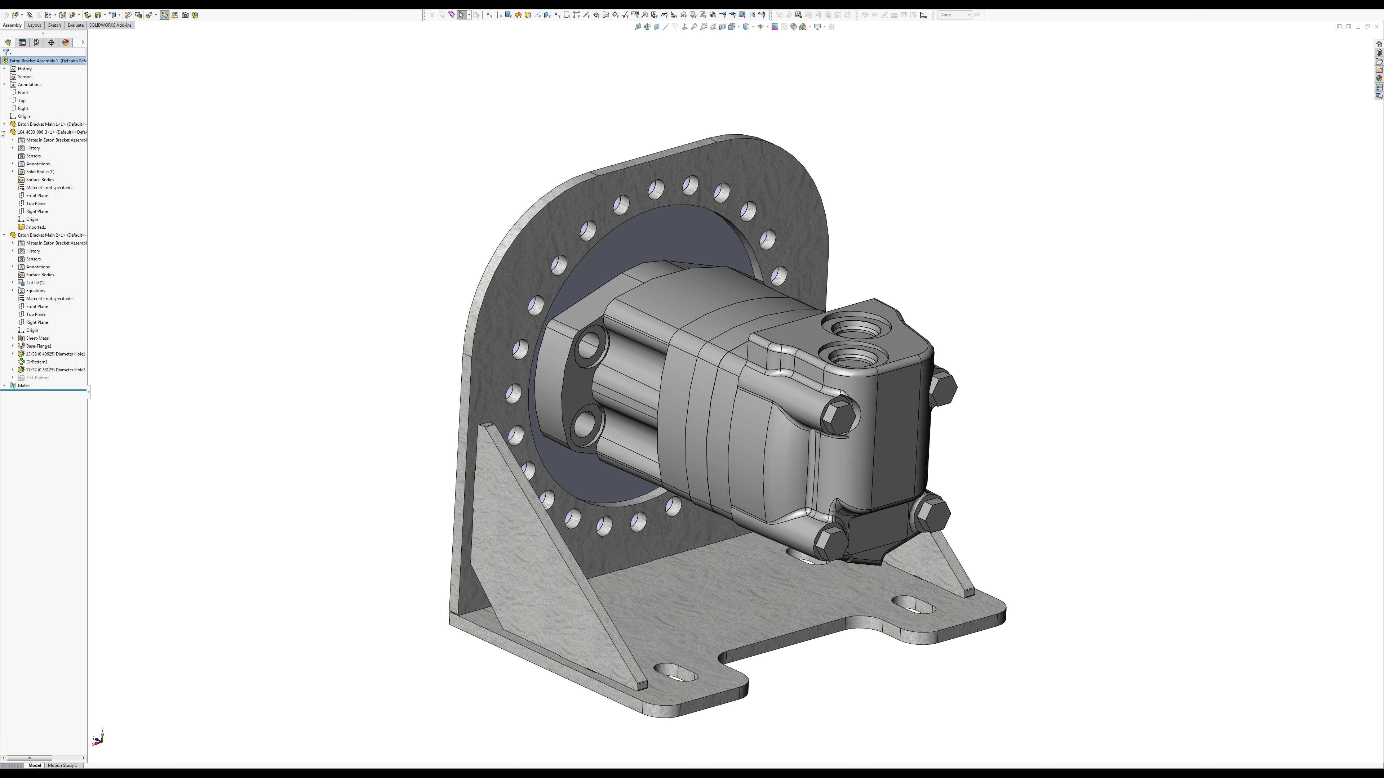
{"action": "left_click", "coordinate": [4, 132]}
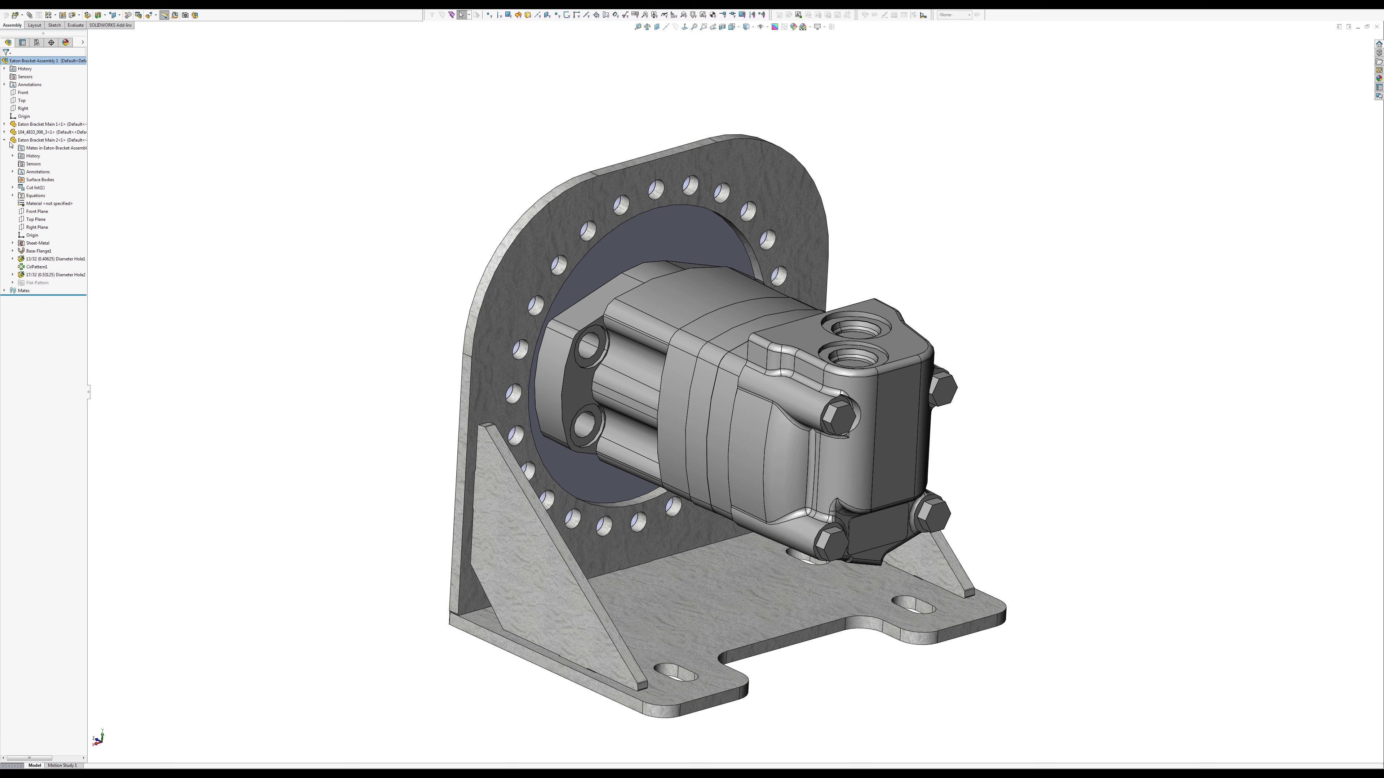
{"action": "left_click", "coordinate": [5, 140]}
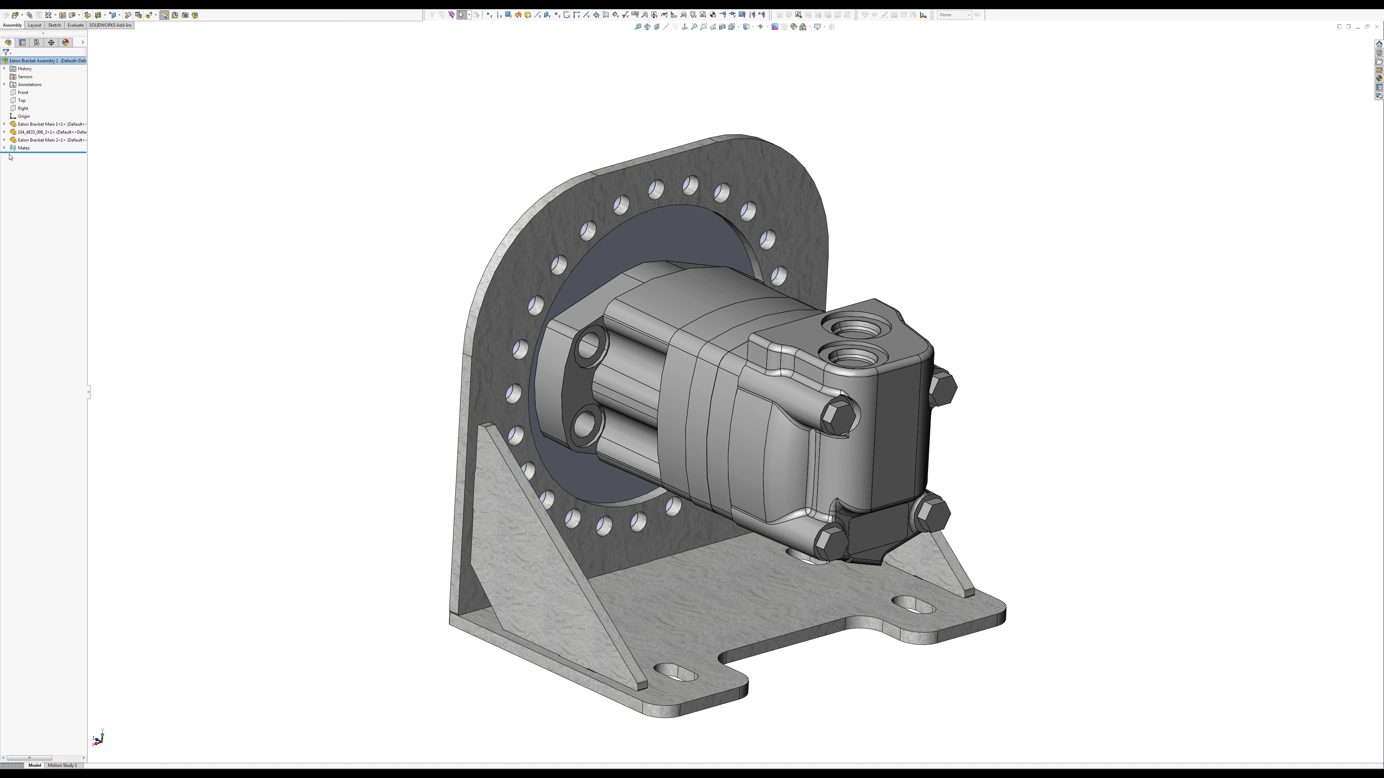
{"action": "left_click", "coordinate": [5, 148]}
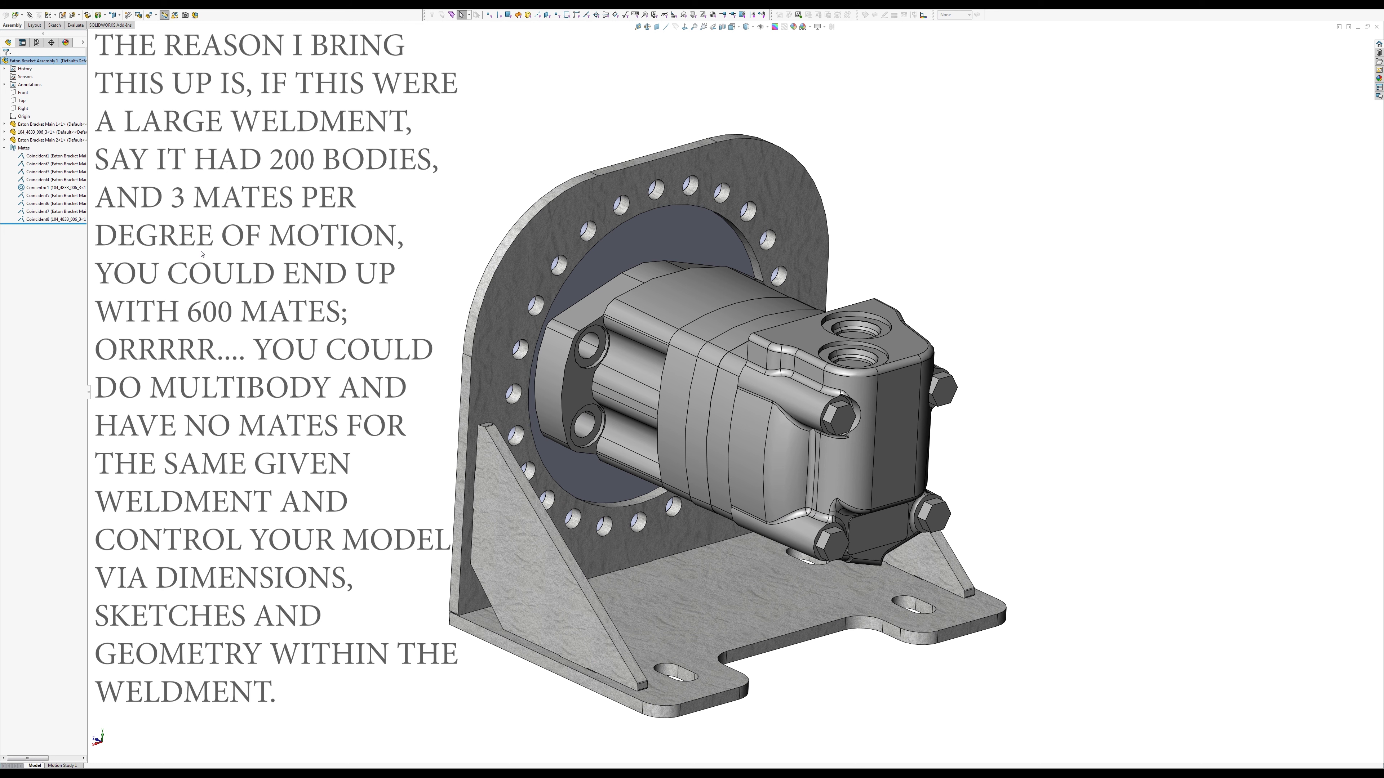
Step: Put the motor component 104_4833_006_3<1> into a new folder named PP
{"action": "left_click", "coordinate": [33, 124]}
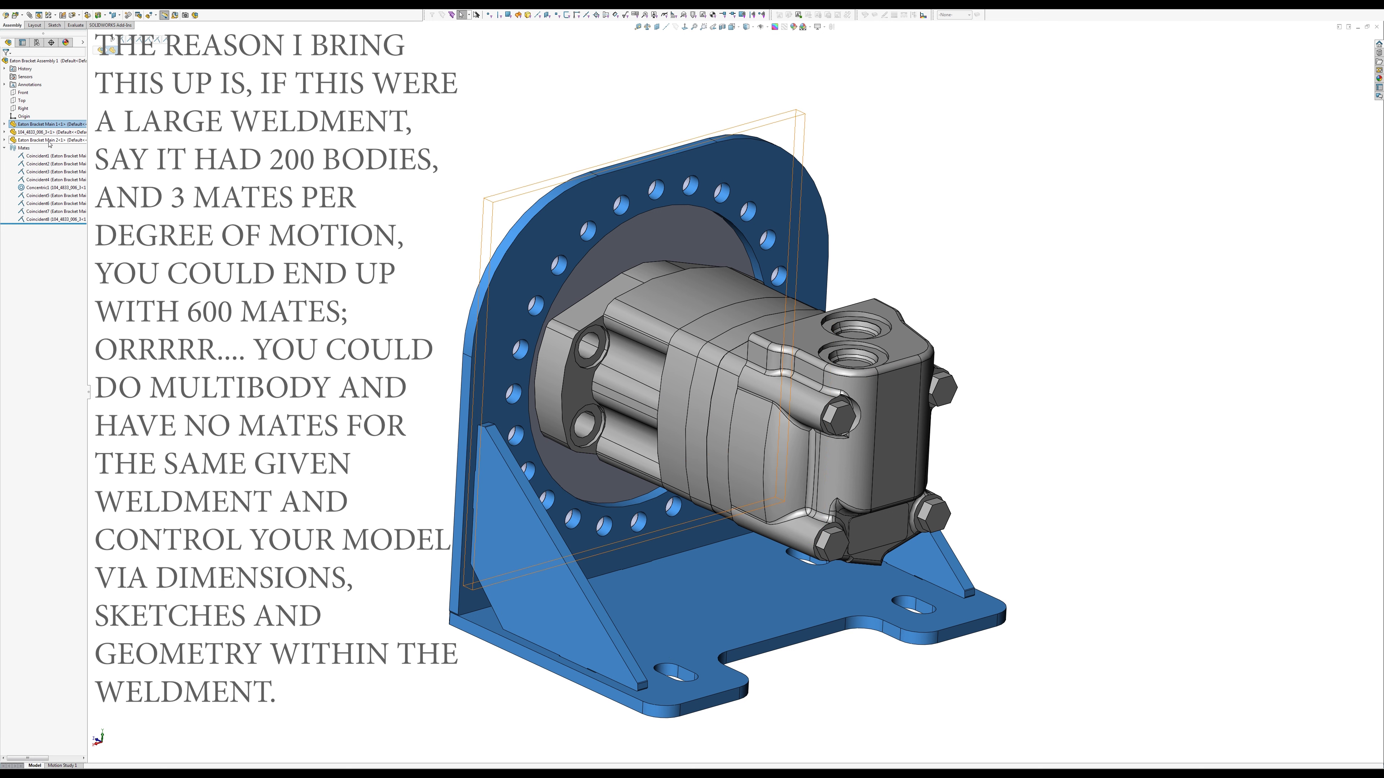
{"action": "left_click", "coordinate": [46, 133]}
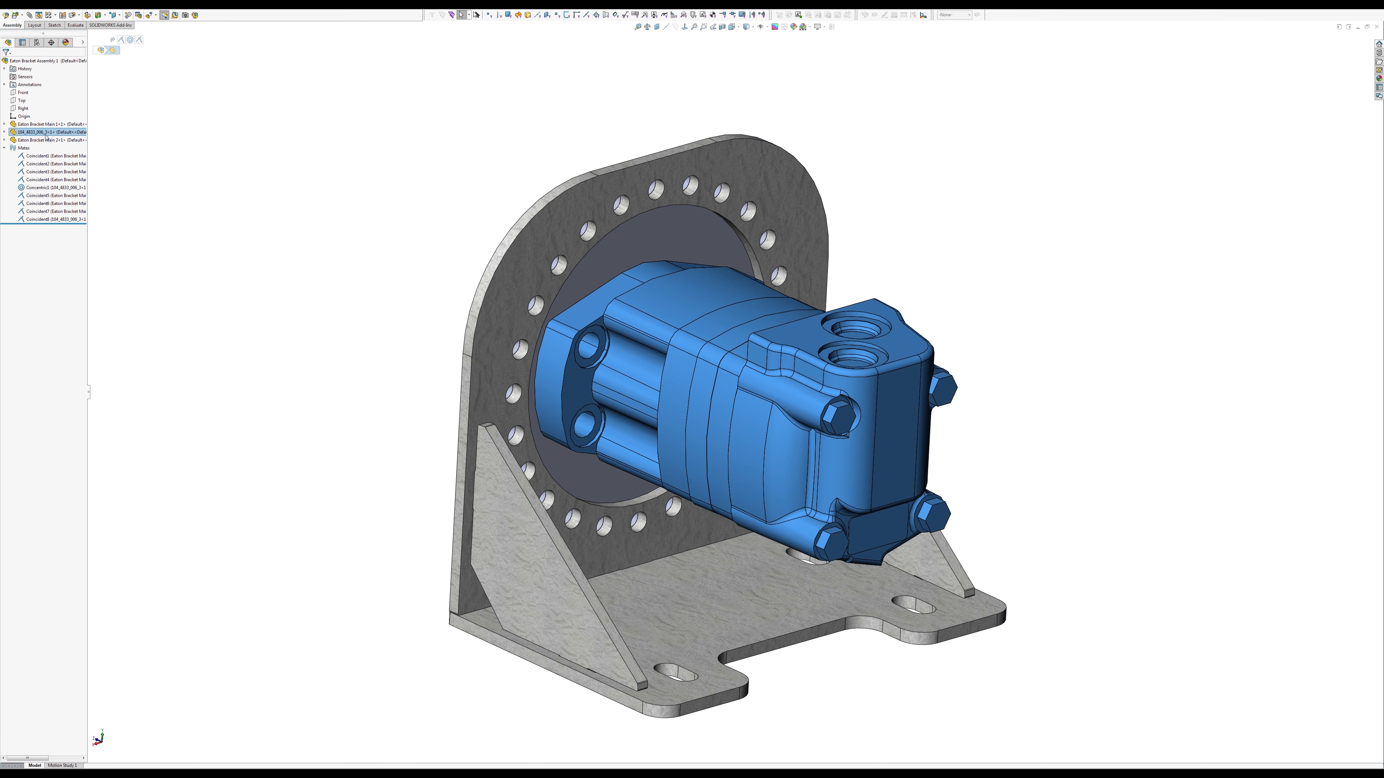
{"action": "right_click", "coordinate": [46, 137]}
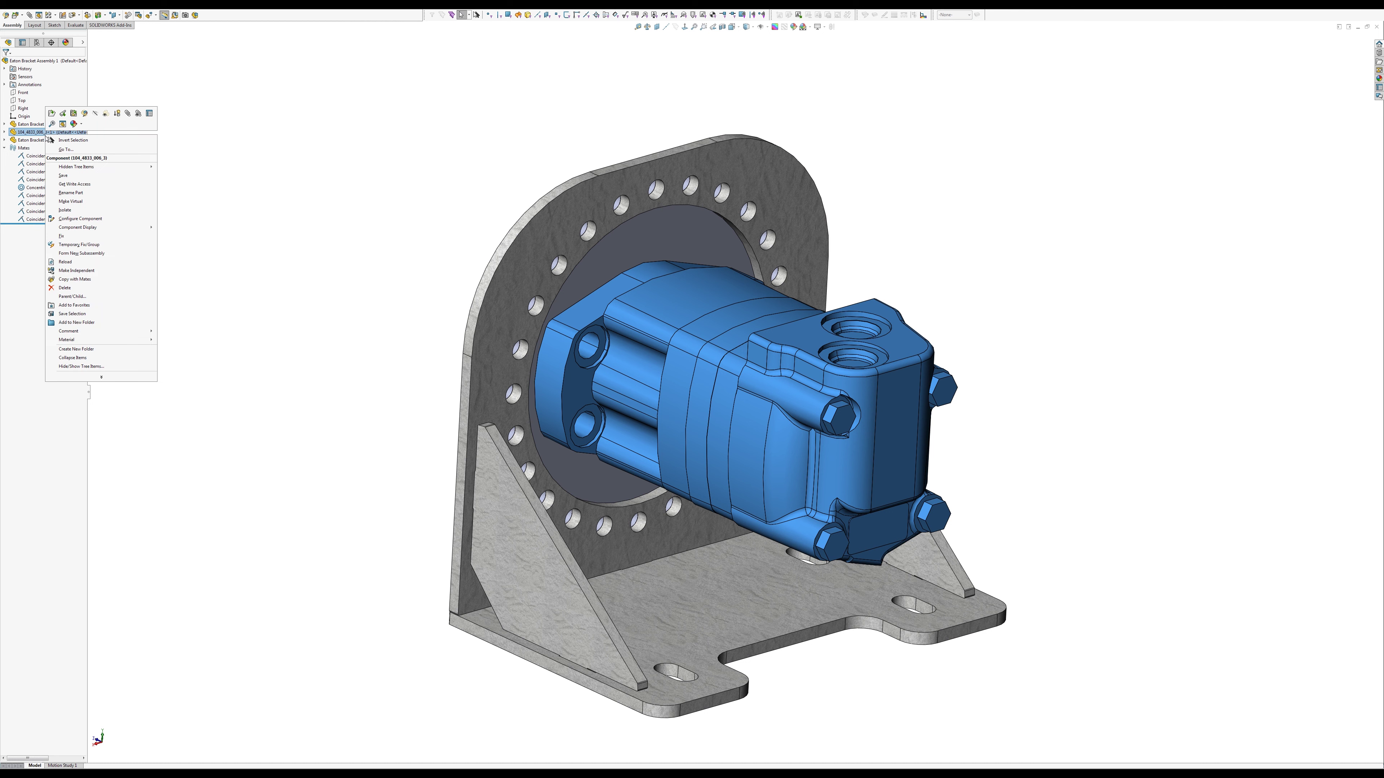
{"action": "left_click", "coordinate": [76, 322]}
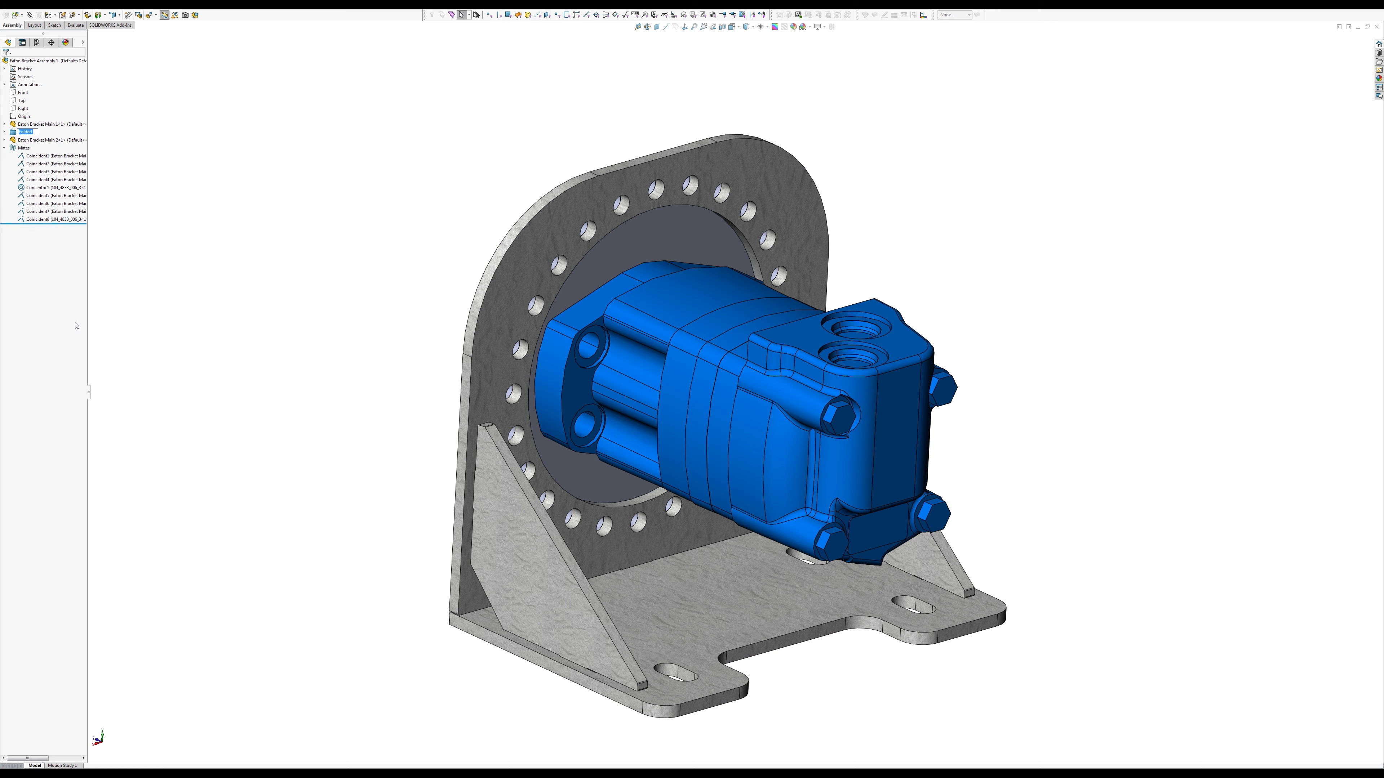
{"action": "type", "text": "pp"}
{"action": "key", "text": "Return"}
Step: Move Eaton Bracket Main 2<1> above the PP folder, collapse the mates, then rebuild and save the assembly
{"action": "left_click_drag", "start_coordinate": [57, 144], "coordinate": [49, 129]}
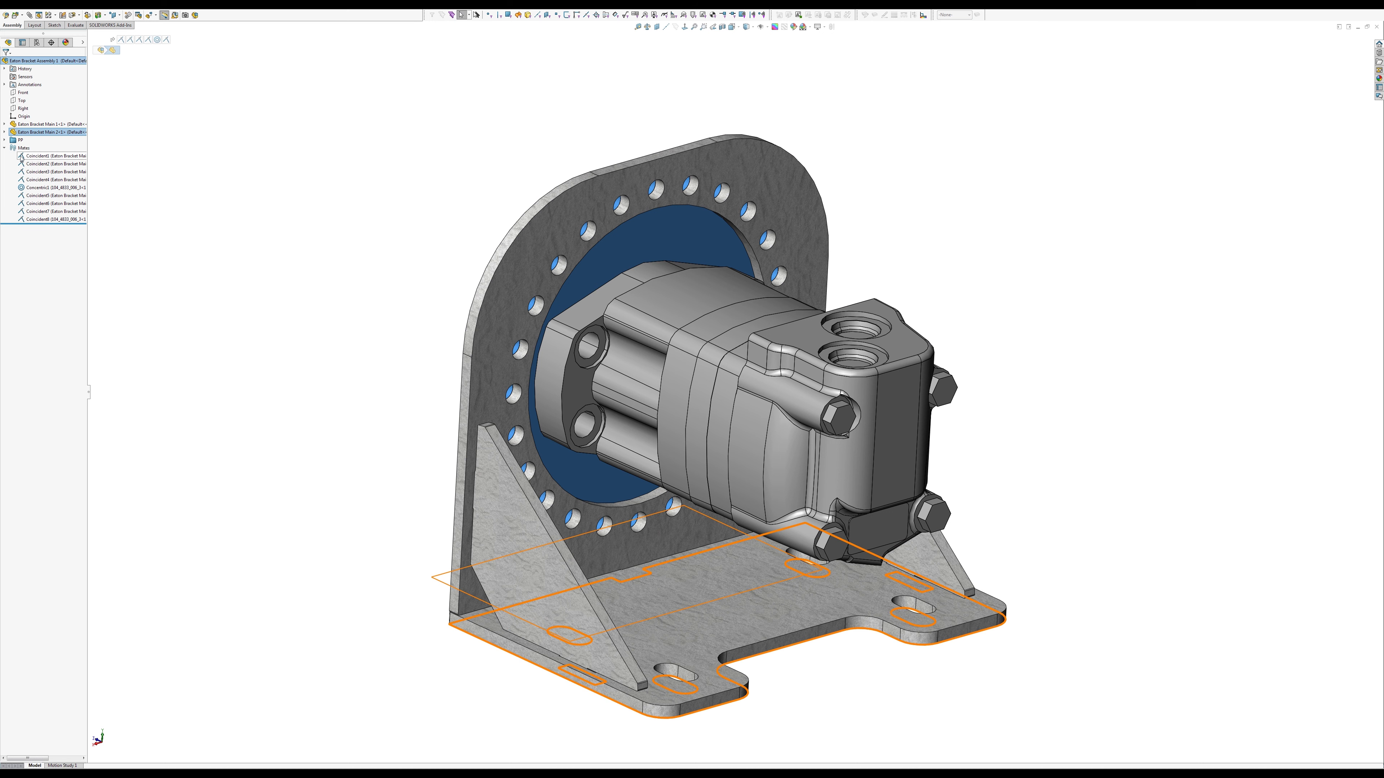
{"action": "left_click", "coordinate": [4, 148]}
{"action": "left_click", "coordinate": [248, 222]}
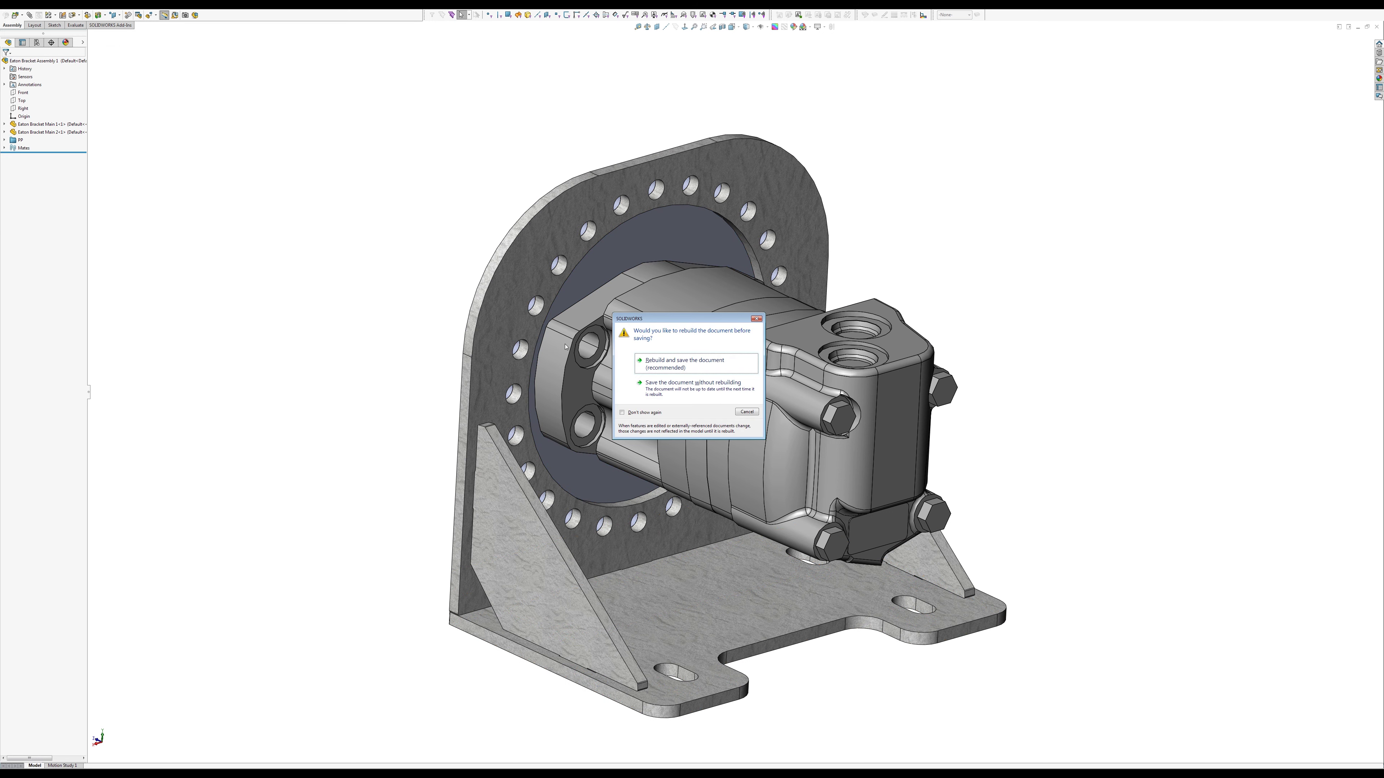
{"action": "left_click", "coordinate": [672, 371]}
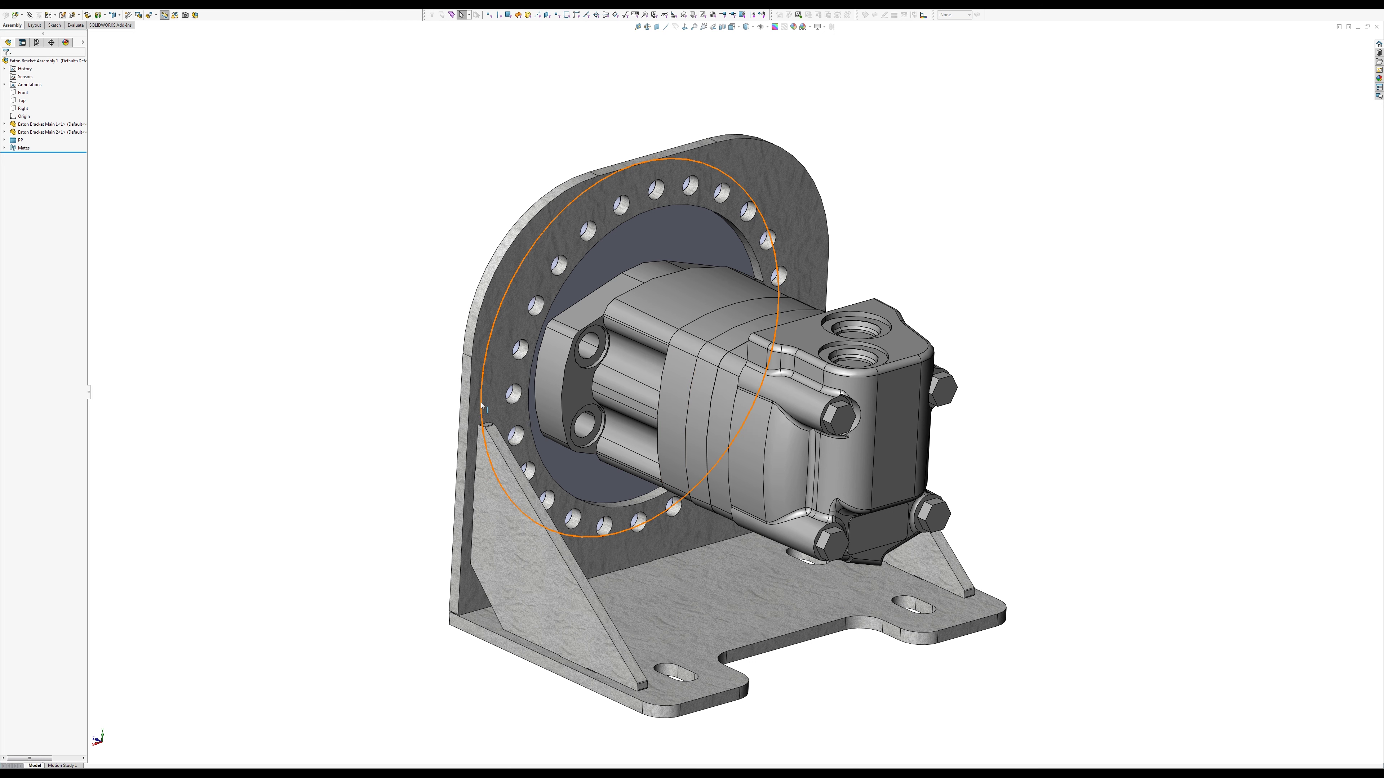
{"action": "middle_click_drag", "start_coordinate": [436, 389], "coordinate": [468, 376]}
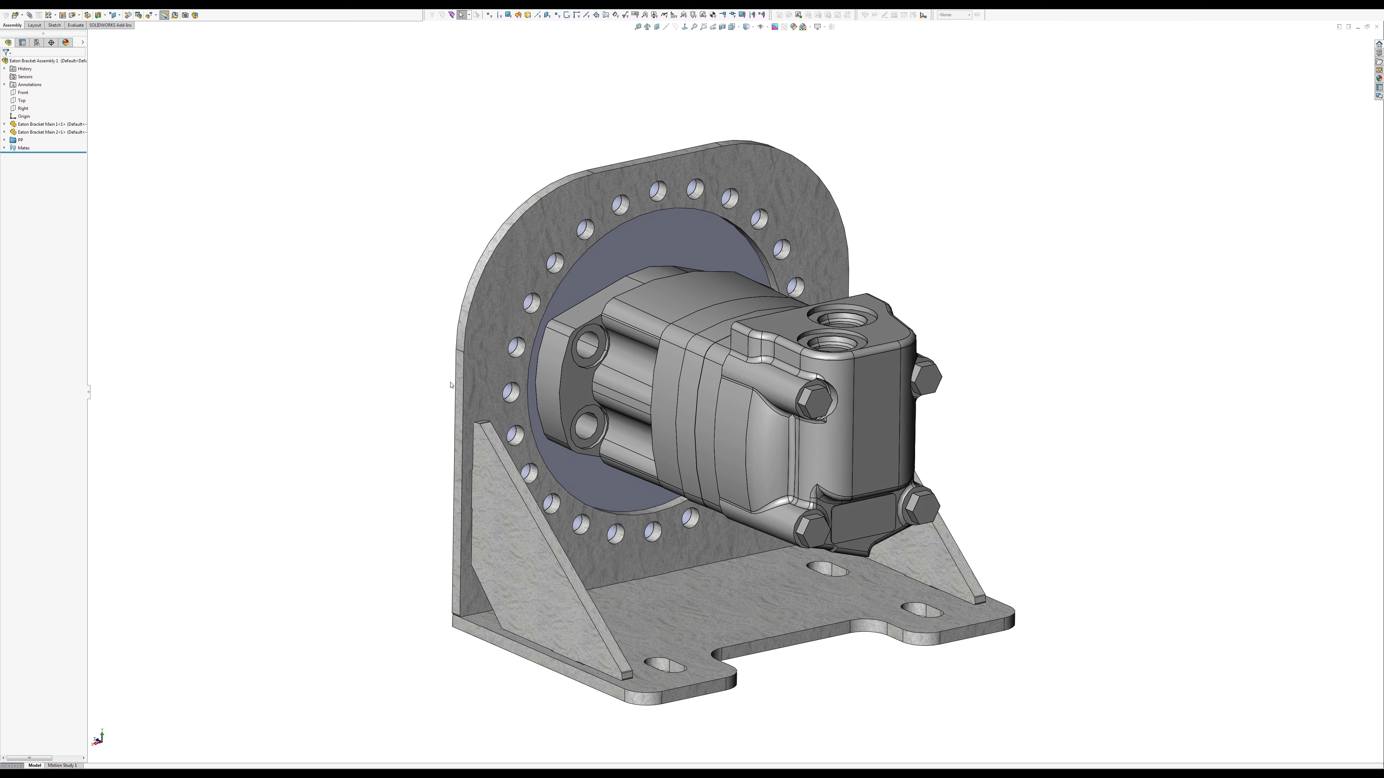